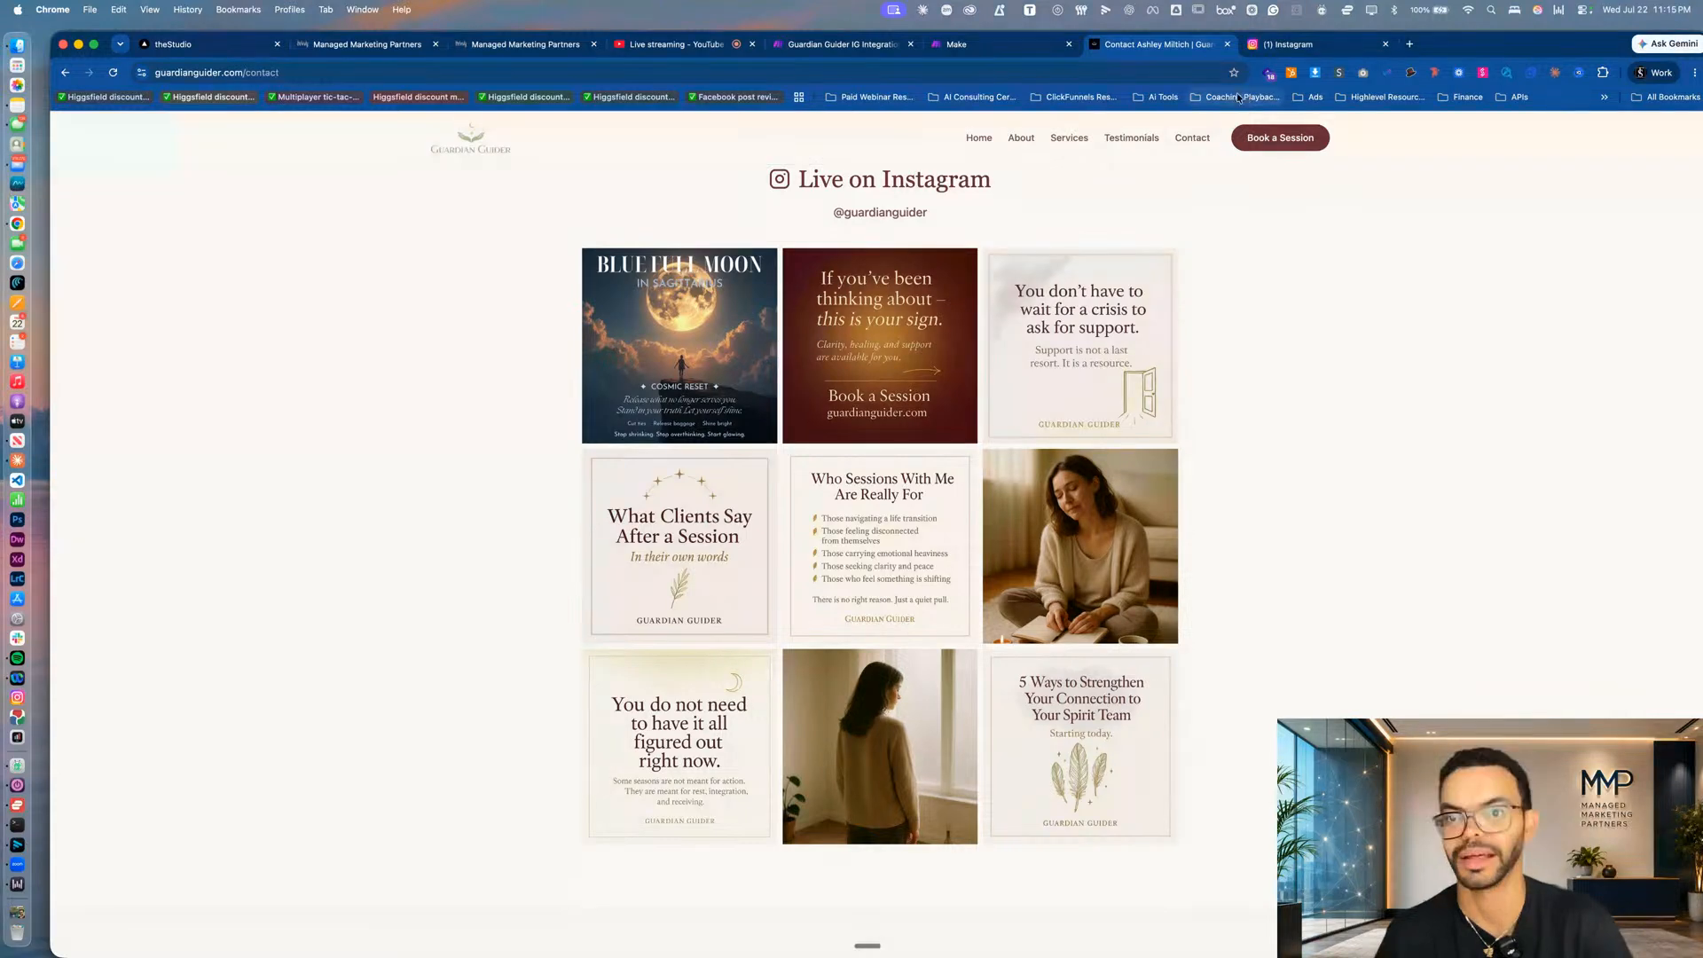
# Switch to the Thrivvly AI Demo sub-account and open AI Studio.
pyautogui.click(958, 47)
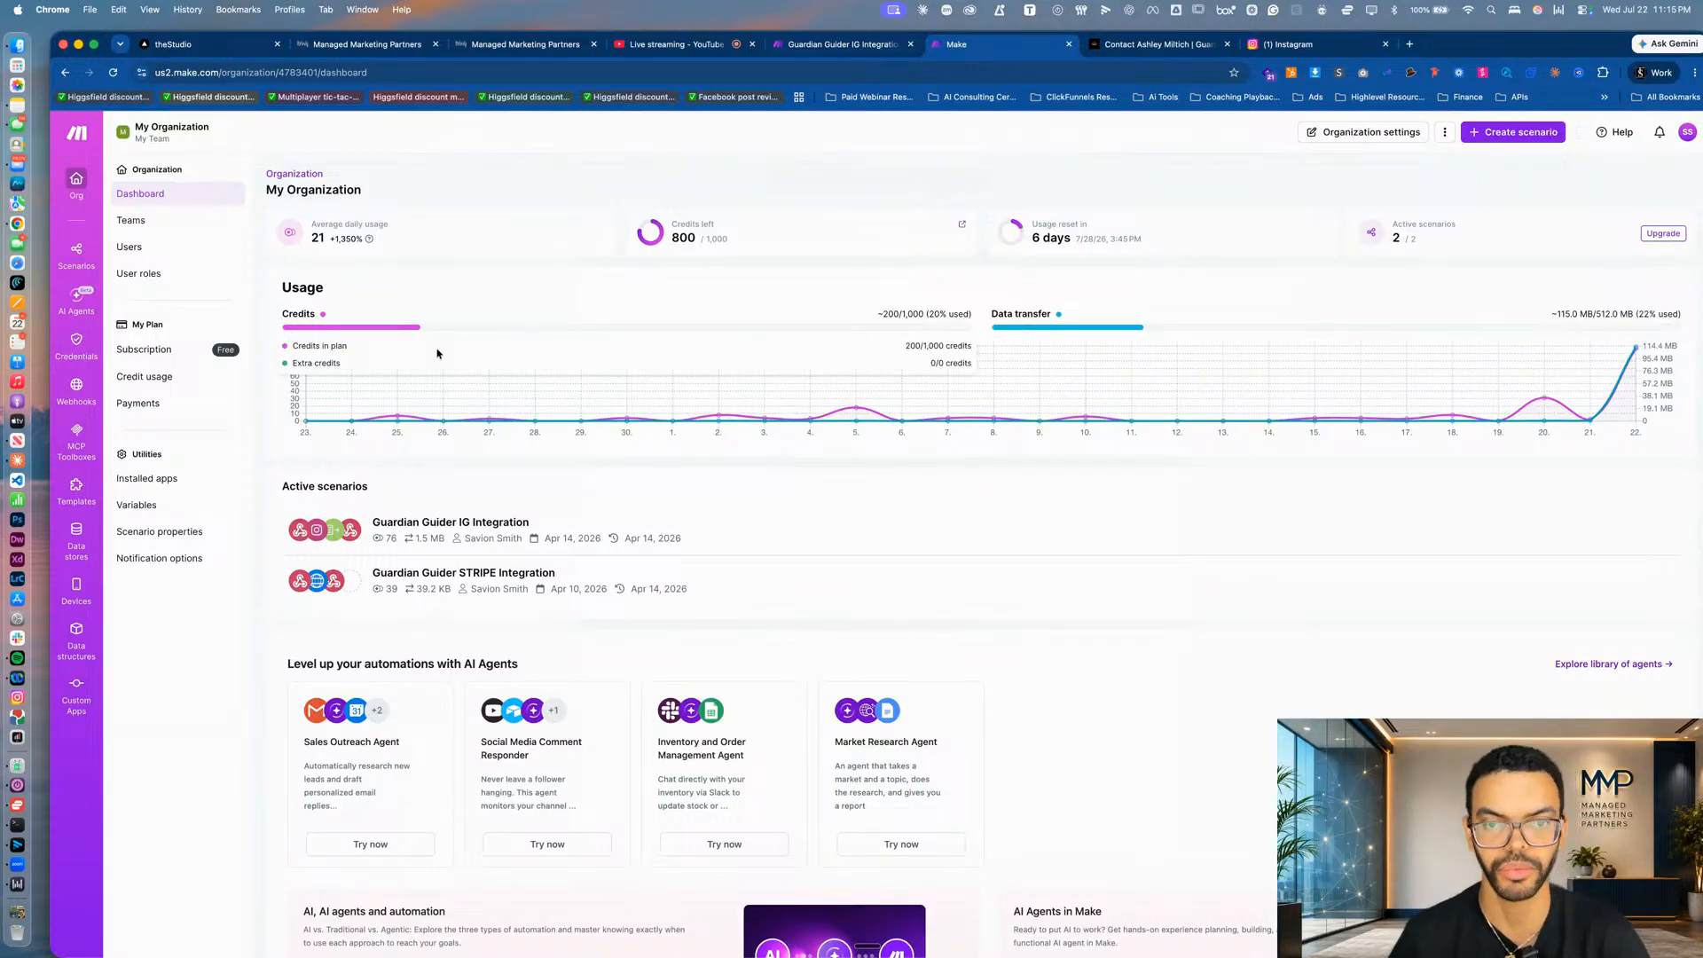
pyautogui.click(695, 48)
pyautogui.click(544, 43)
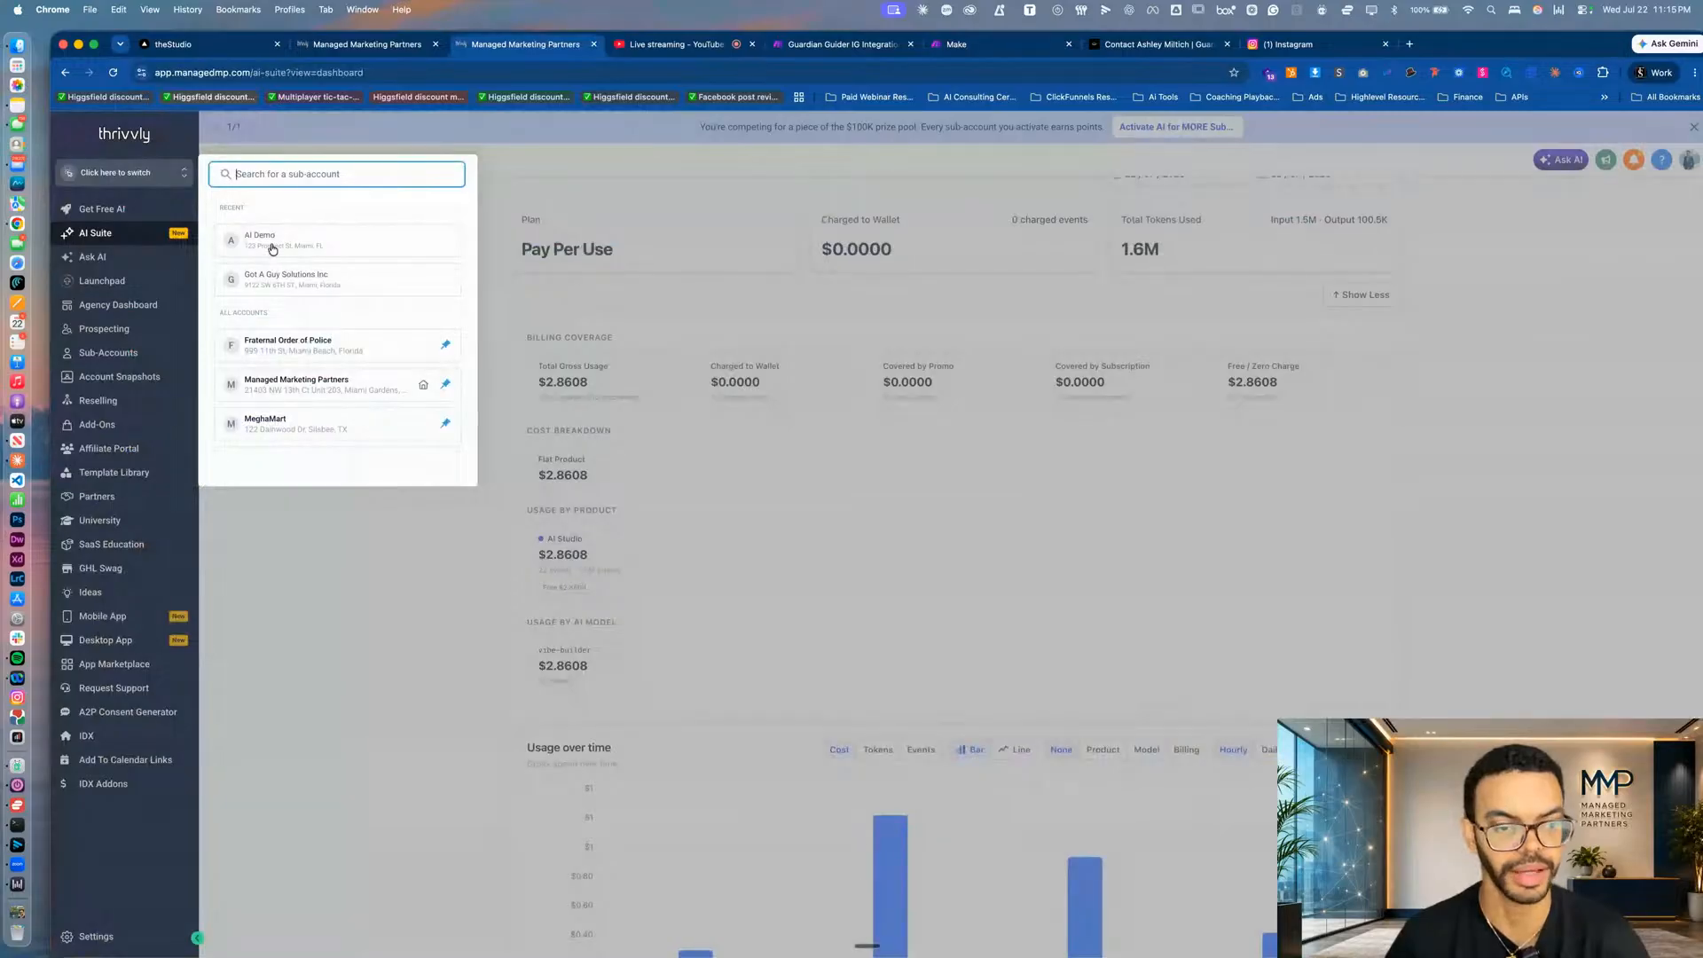
pyautogui.click(362, 46)
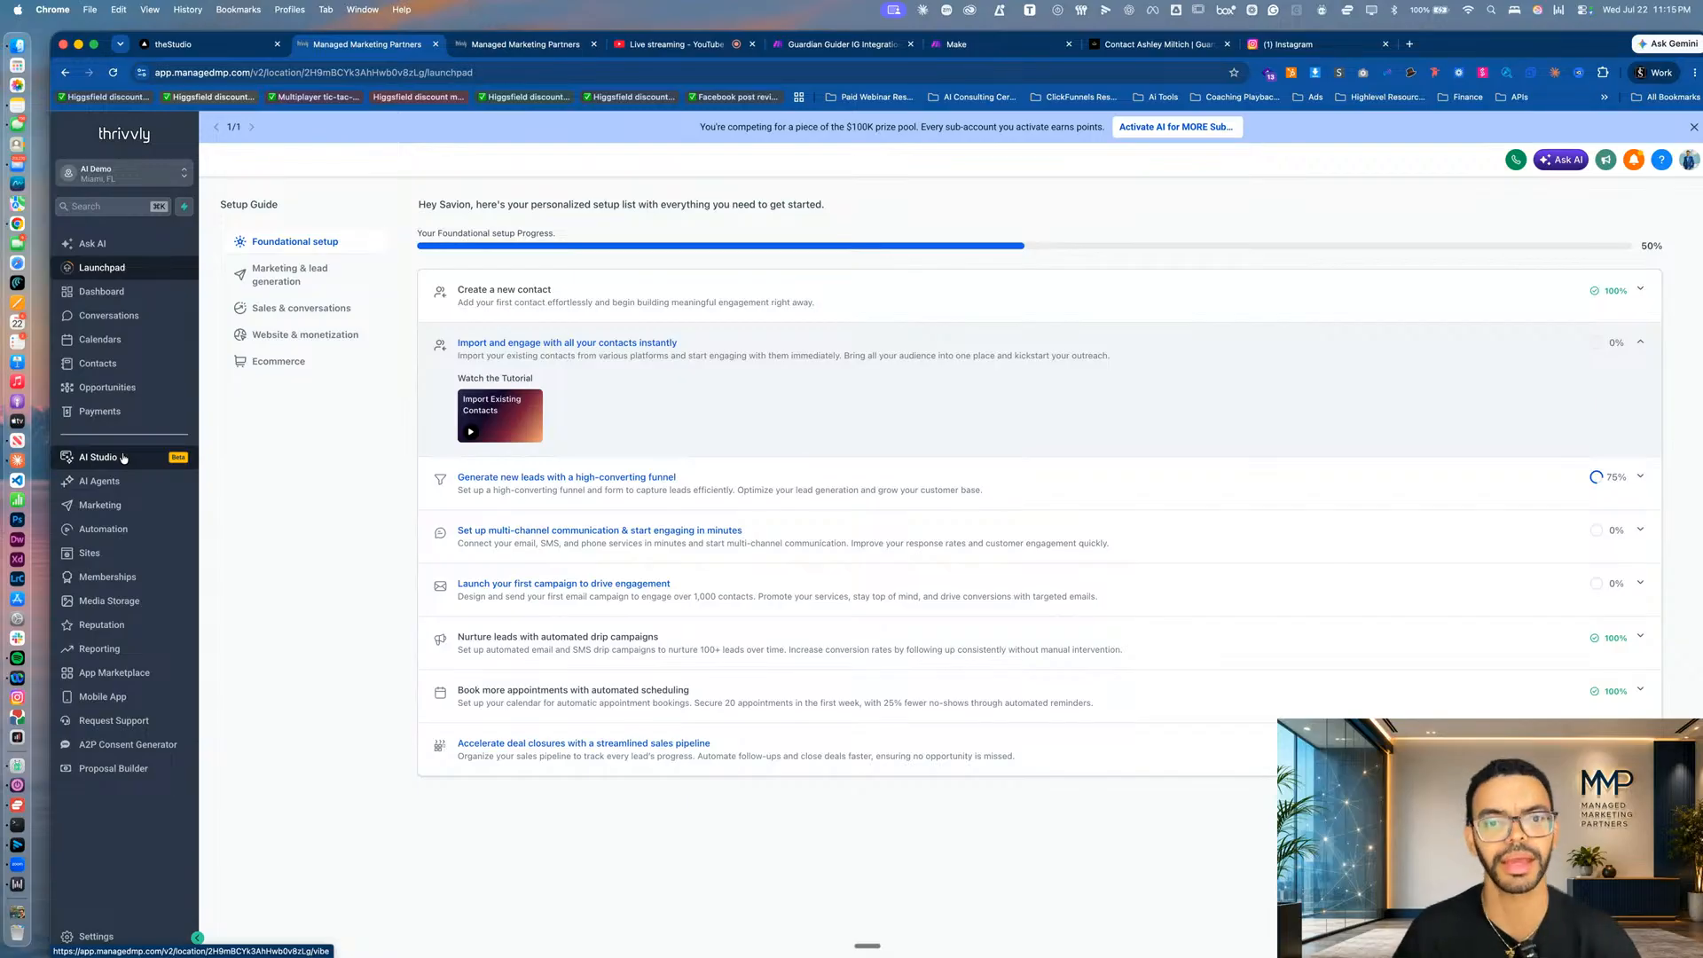
pyautogui.click(704, 46)
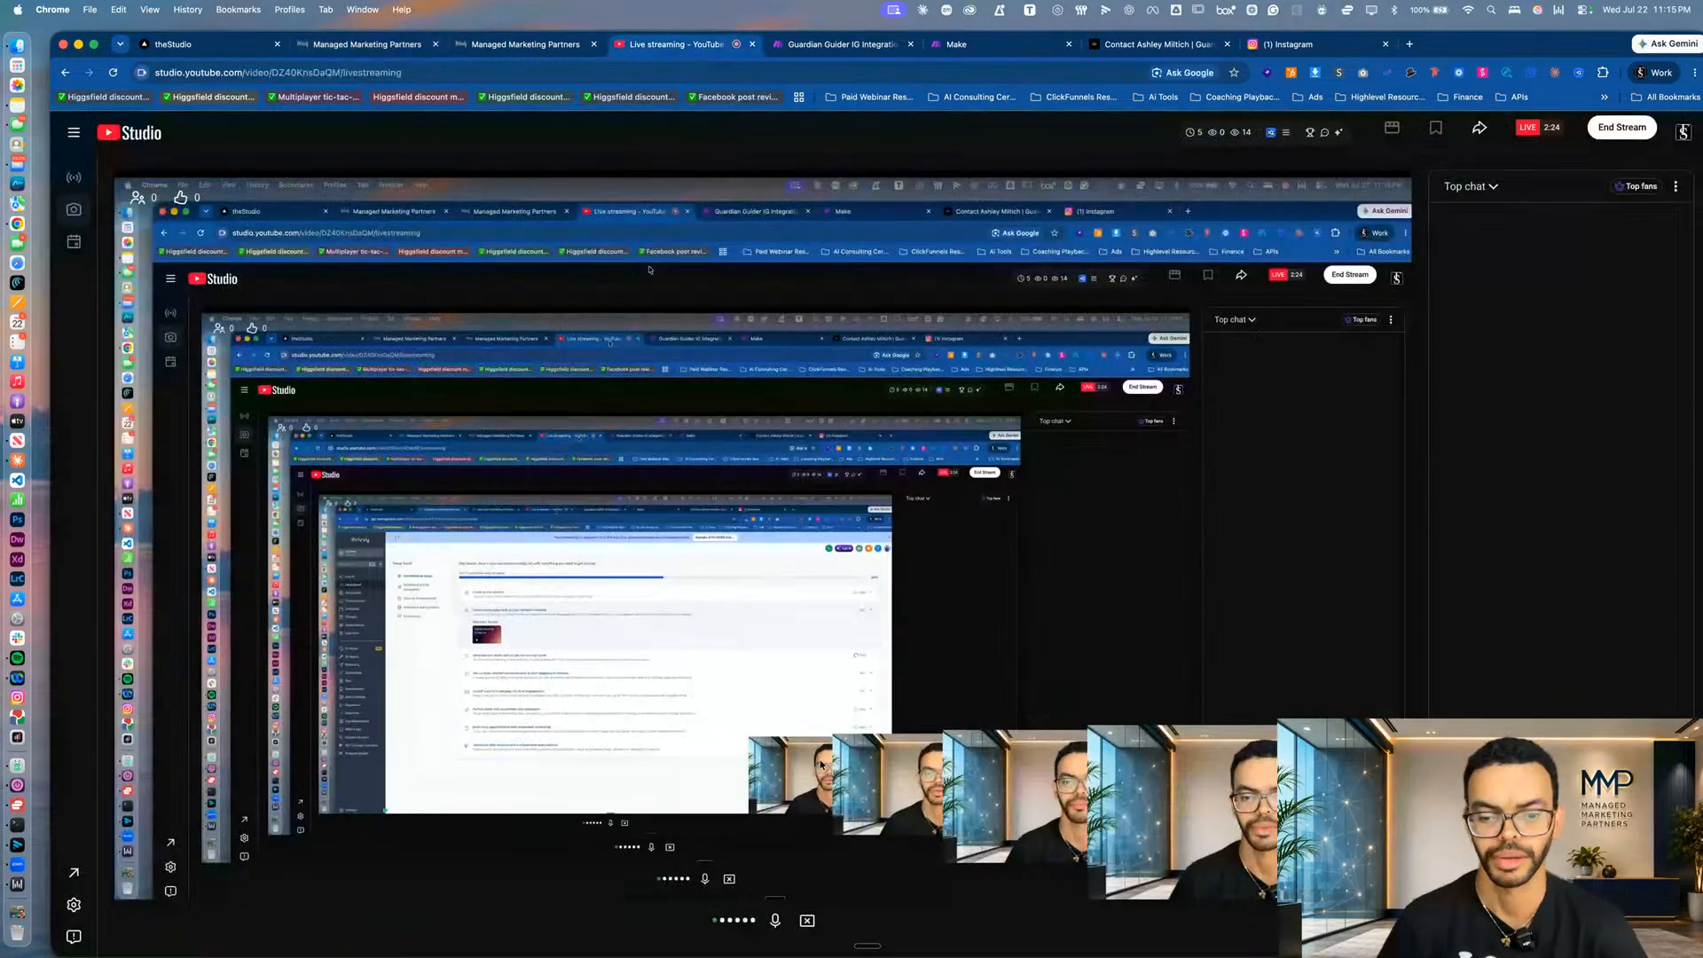
pyautogui.click(338, 46)
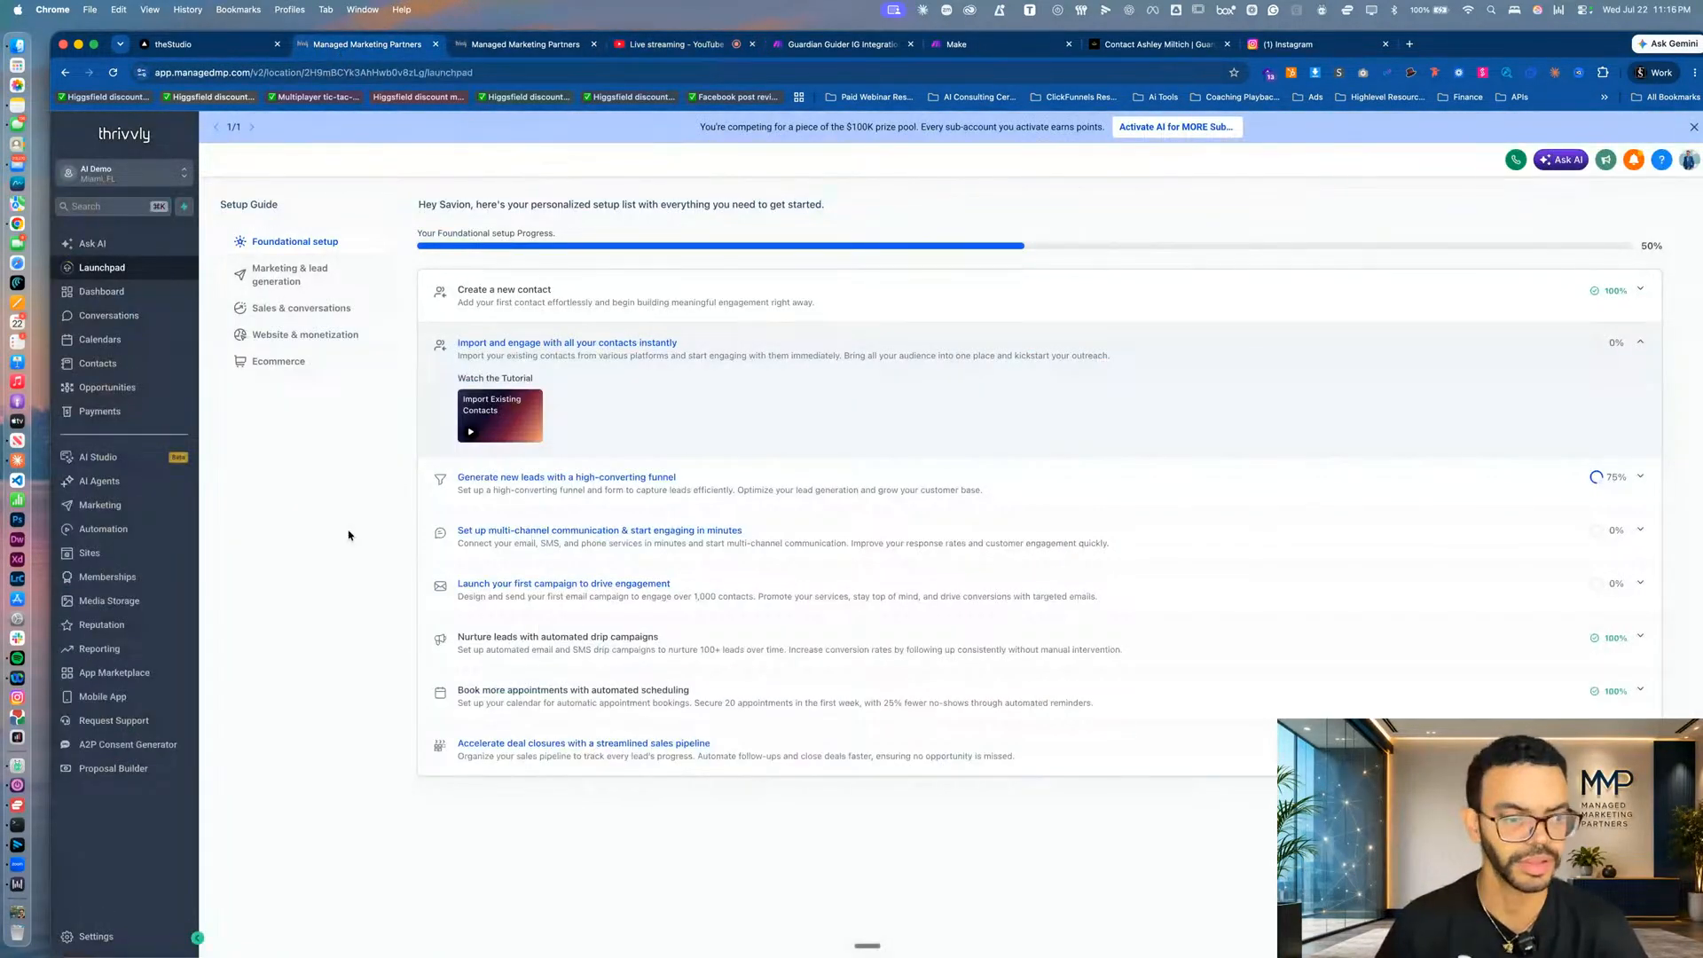
pyautogui.click(99, 458)
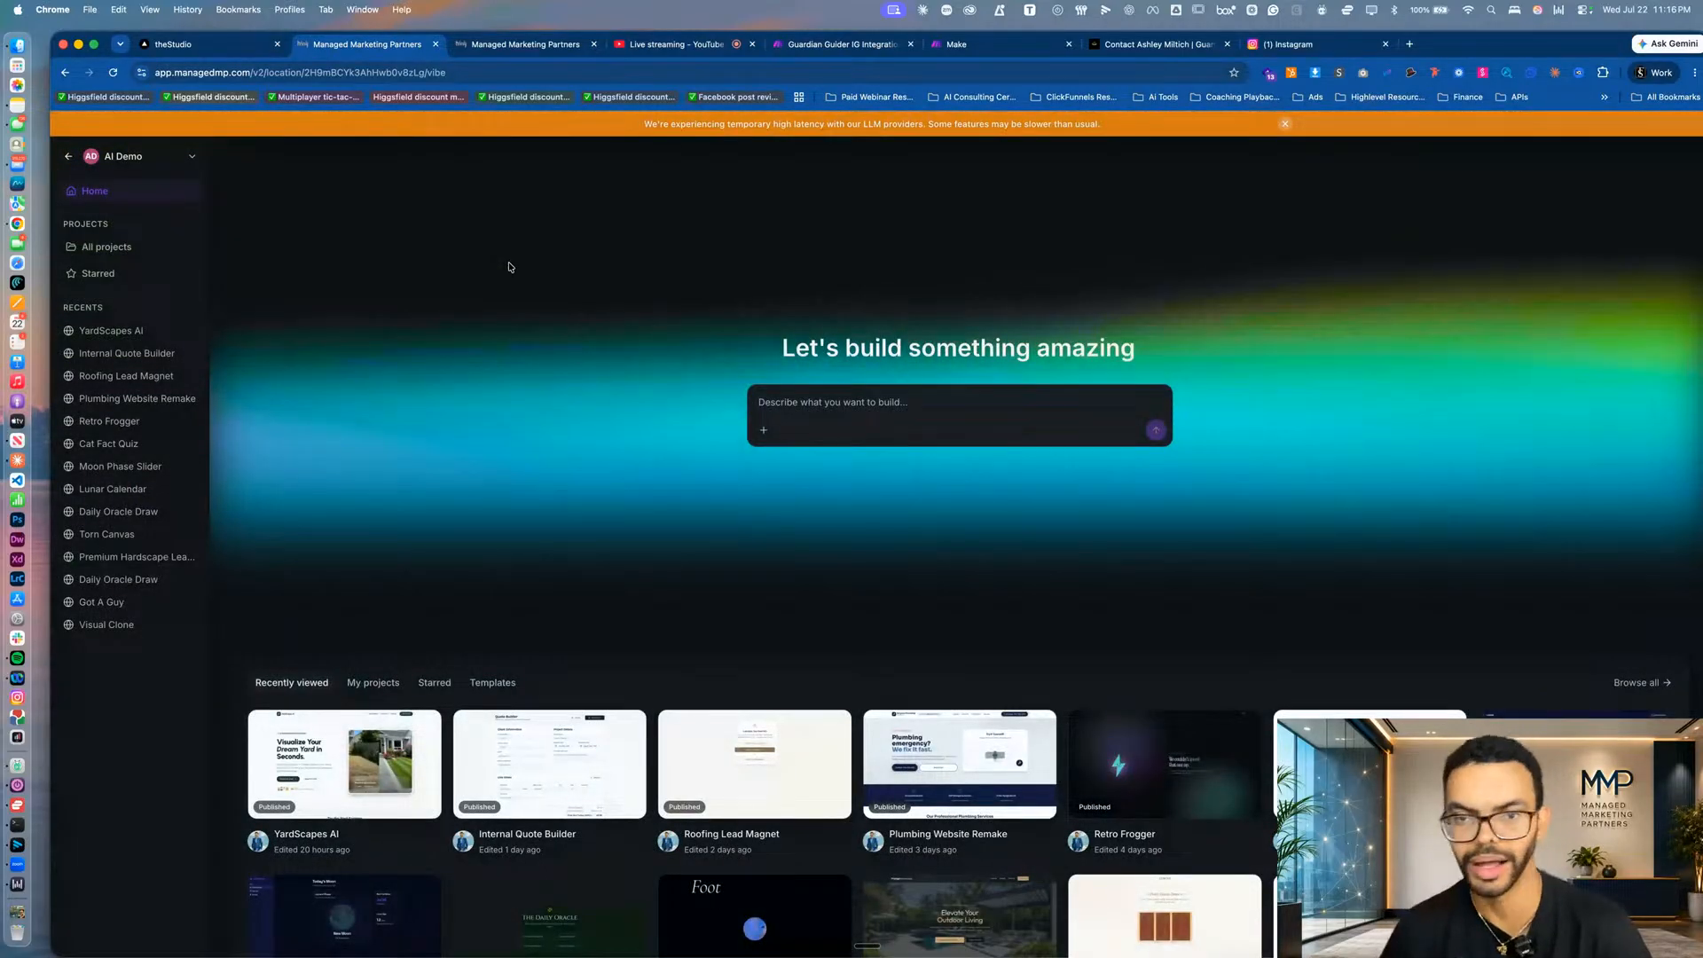
# Ask the AI, without building yet, for thoughts and enhancement ideas on a live website grid of the nine latest Instagram posts via a Make.com webhook.
pyautogui.click(847, 404)
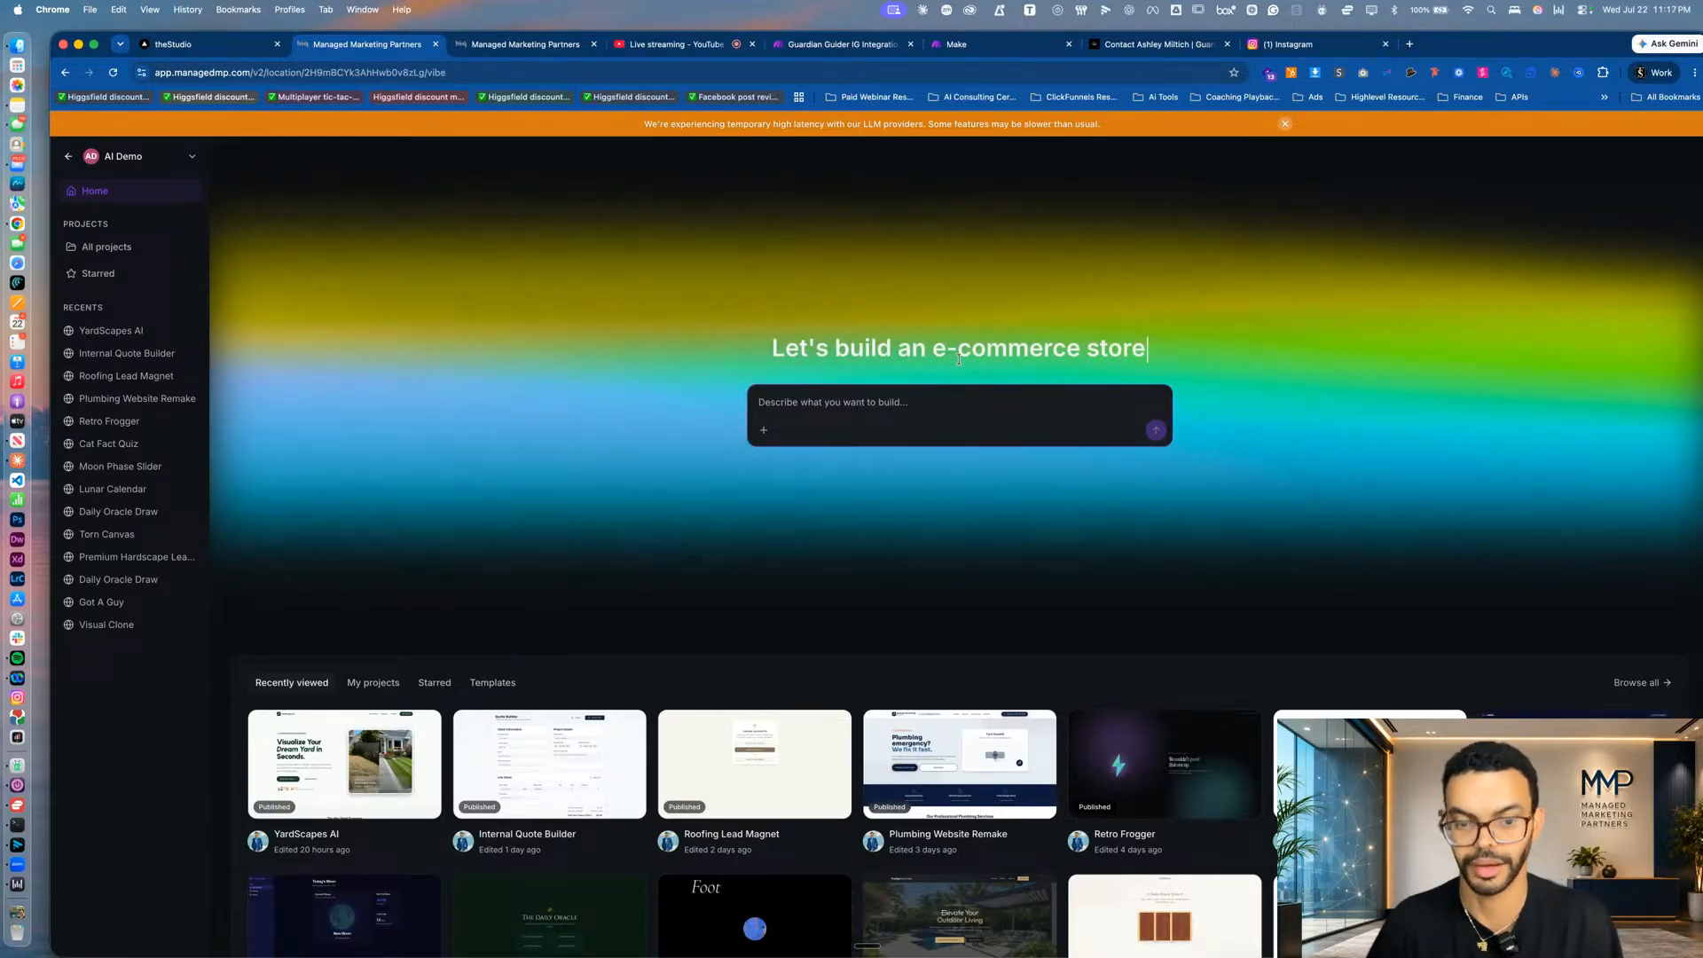
pyautogui.click(869, 401)
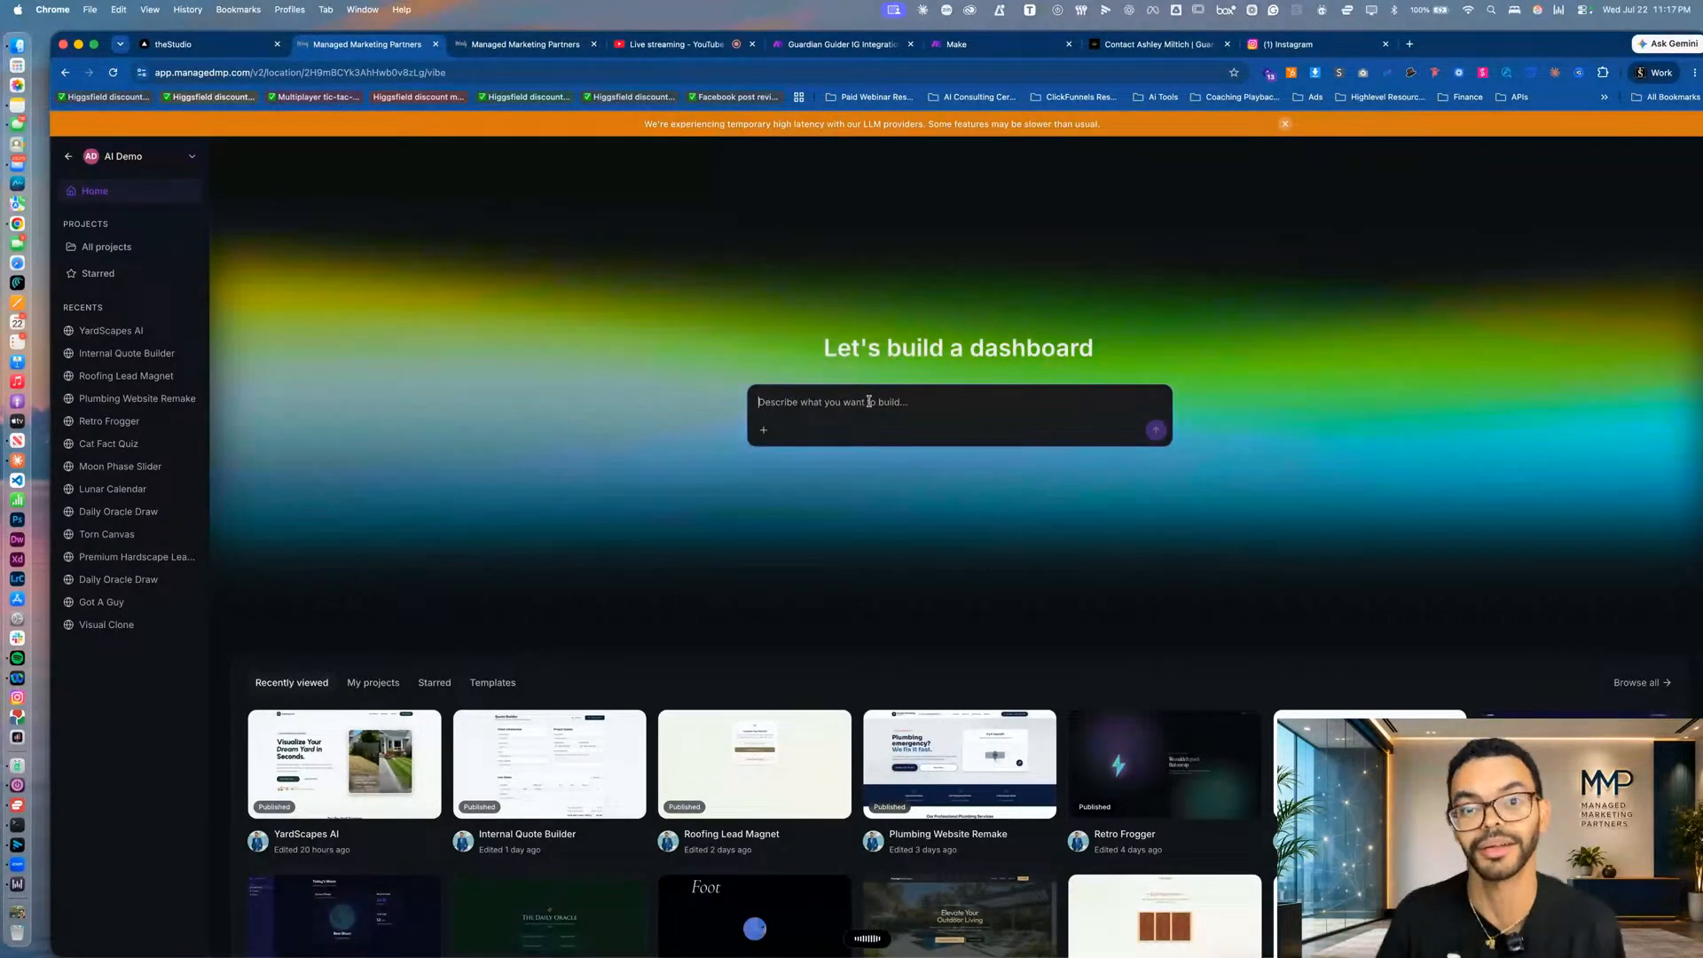
pyautogui.write("Hey there! Don't do anything yet. We are just talking here.")
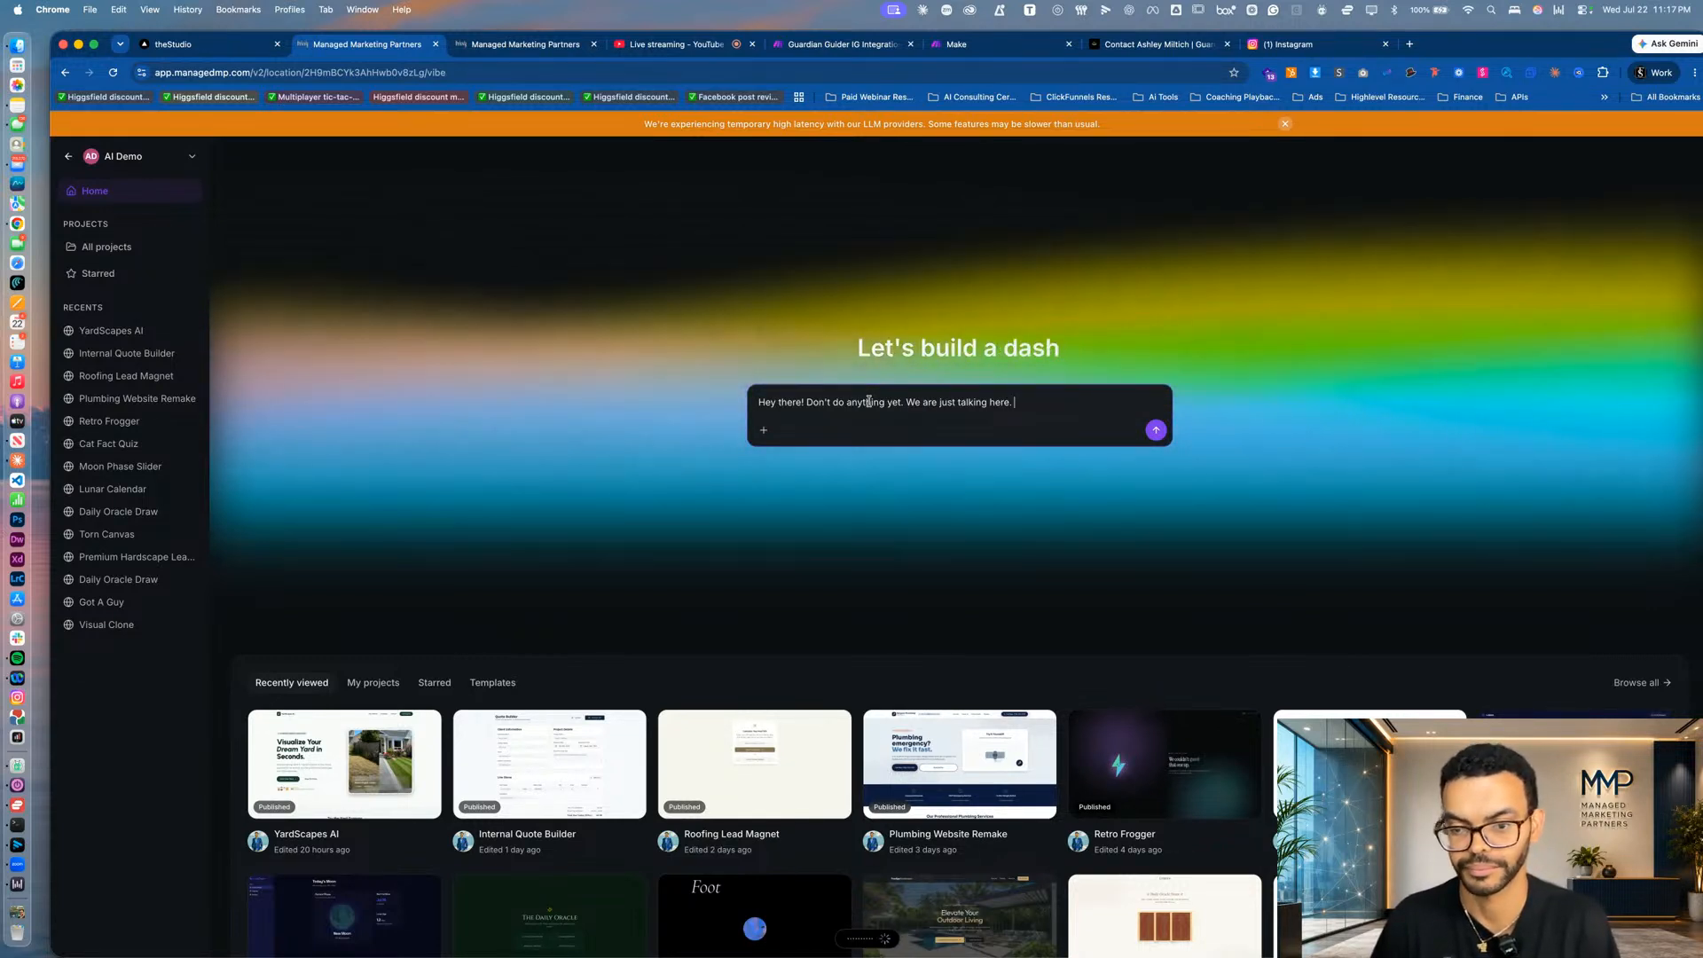
pyautogui.press('fn')
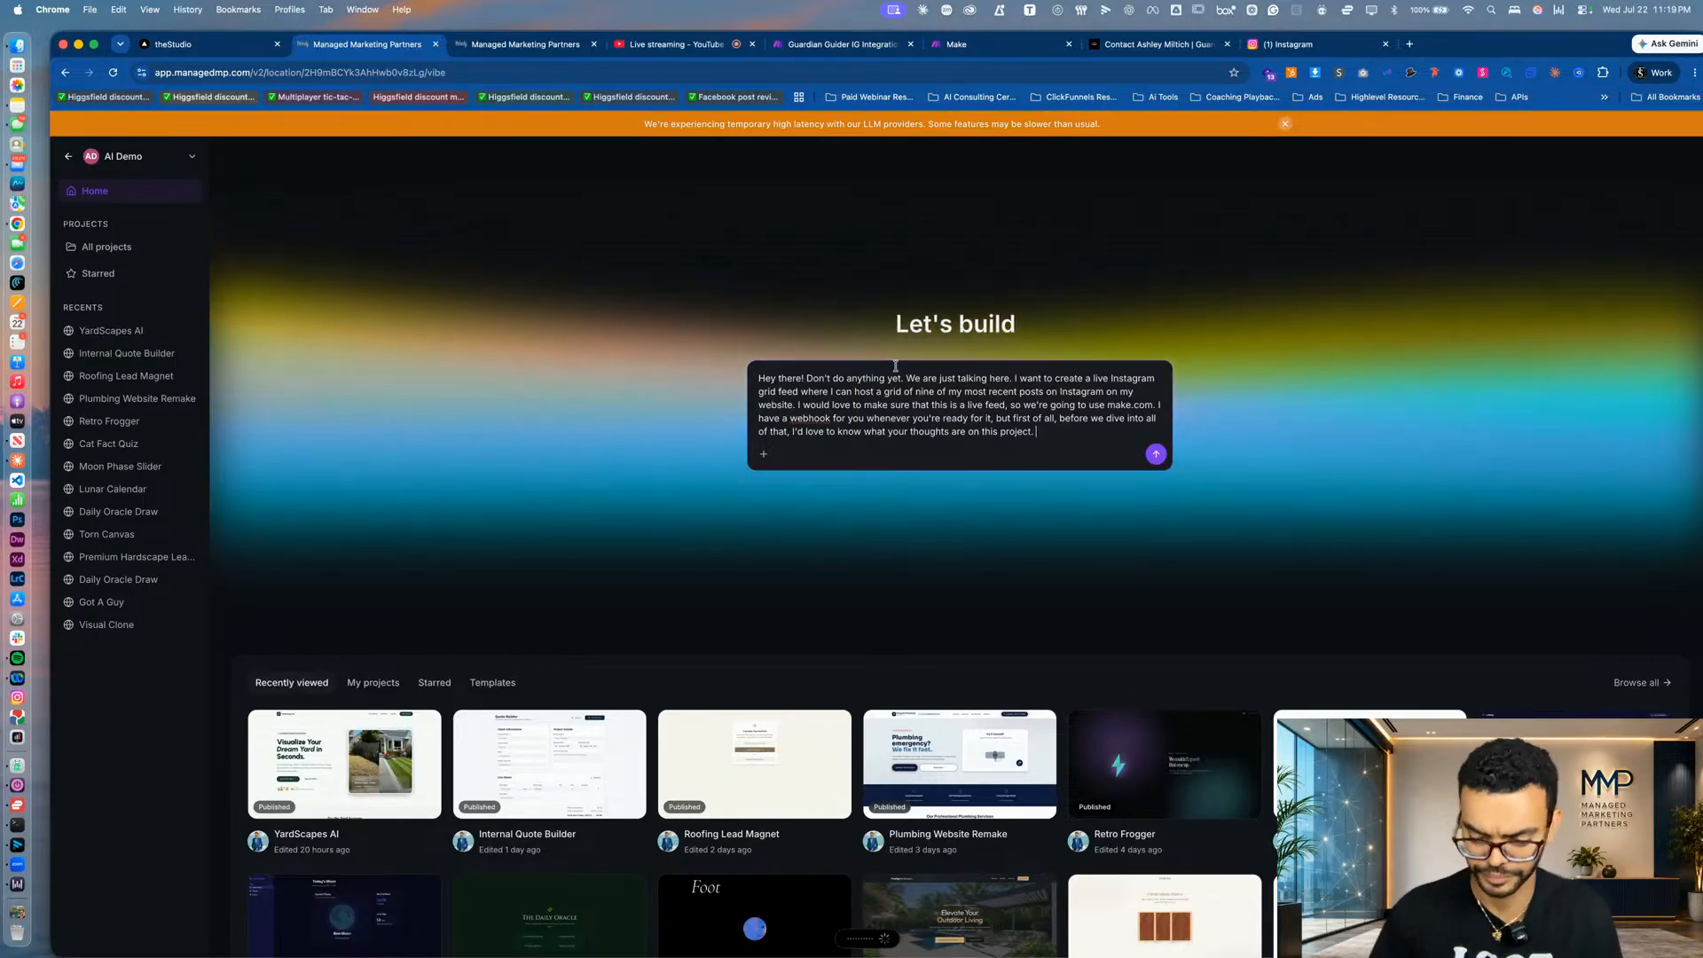
pyautogui.write("Also, if you have any other ideas for ways we can make this even cooler or more engaging, more beneficial than just a simple Instagram feed, I'd love to hear your thoughts and ideas on how to make this a unique experience for the users. The juxt of it is that I want the feed coming direct from my Instagram and also using that Make webhook that we'd be sending back to you in a response through Make.com. Let me know what your thoughts are on this project and some other cool ideas that you think of that would enhance this app today.")
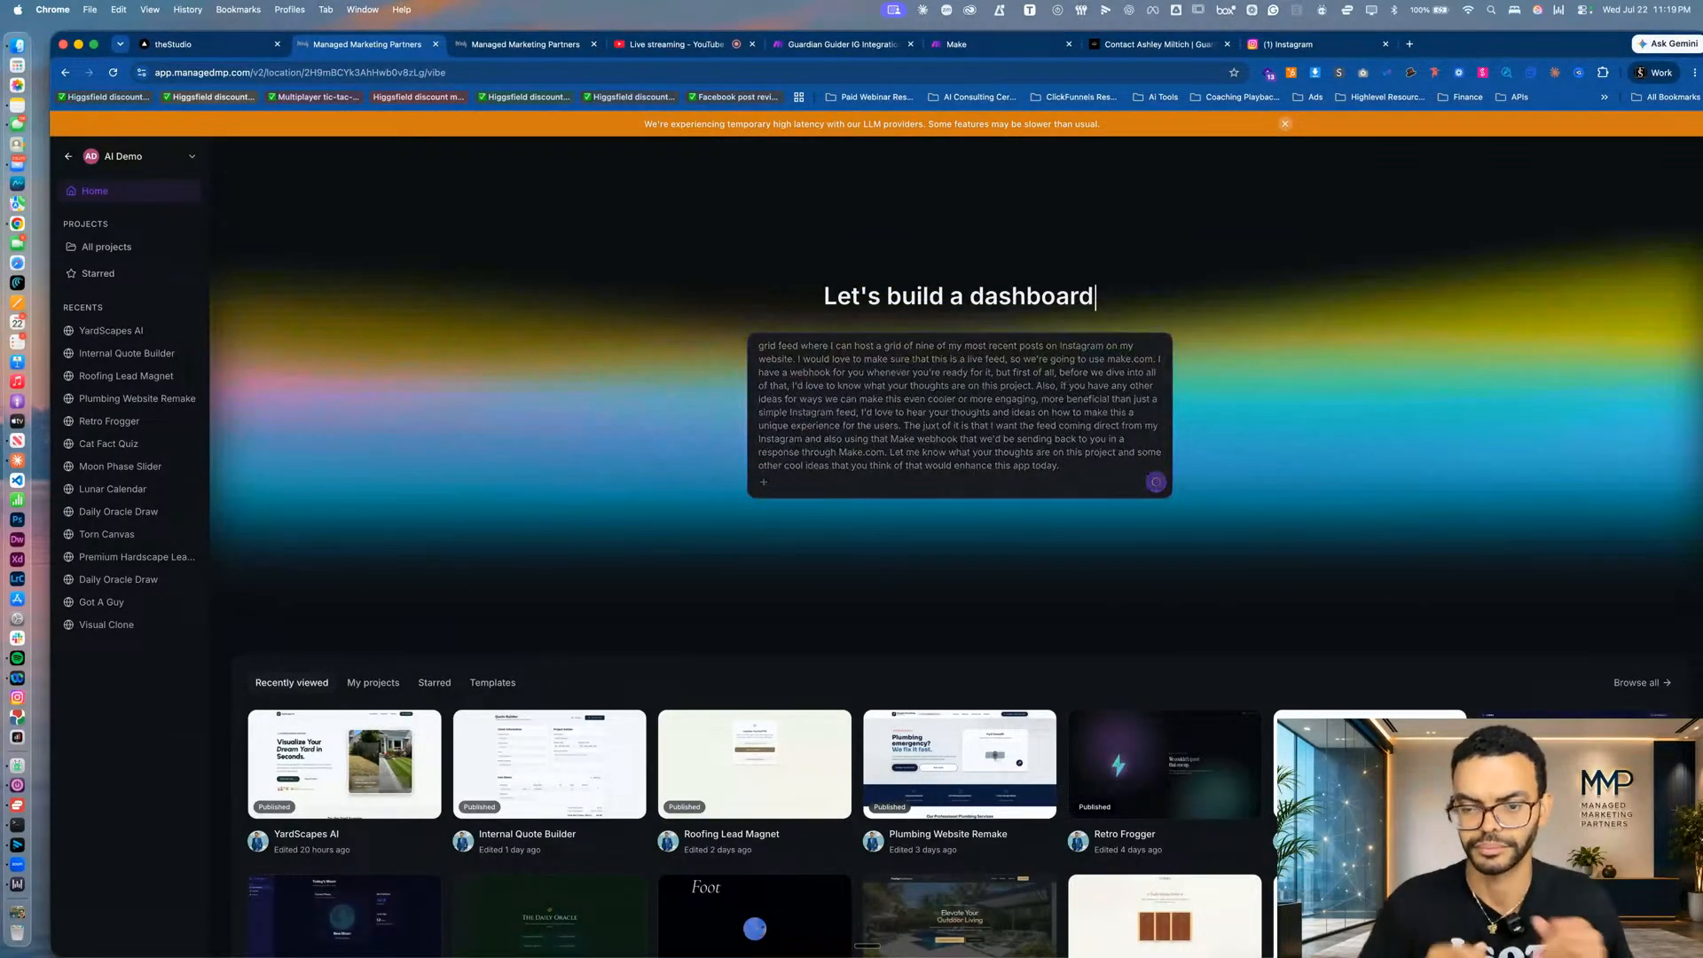
pyautogui.press('Return')
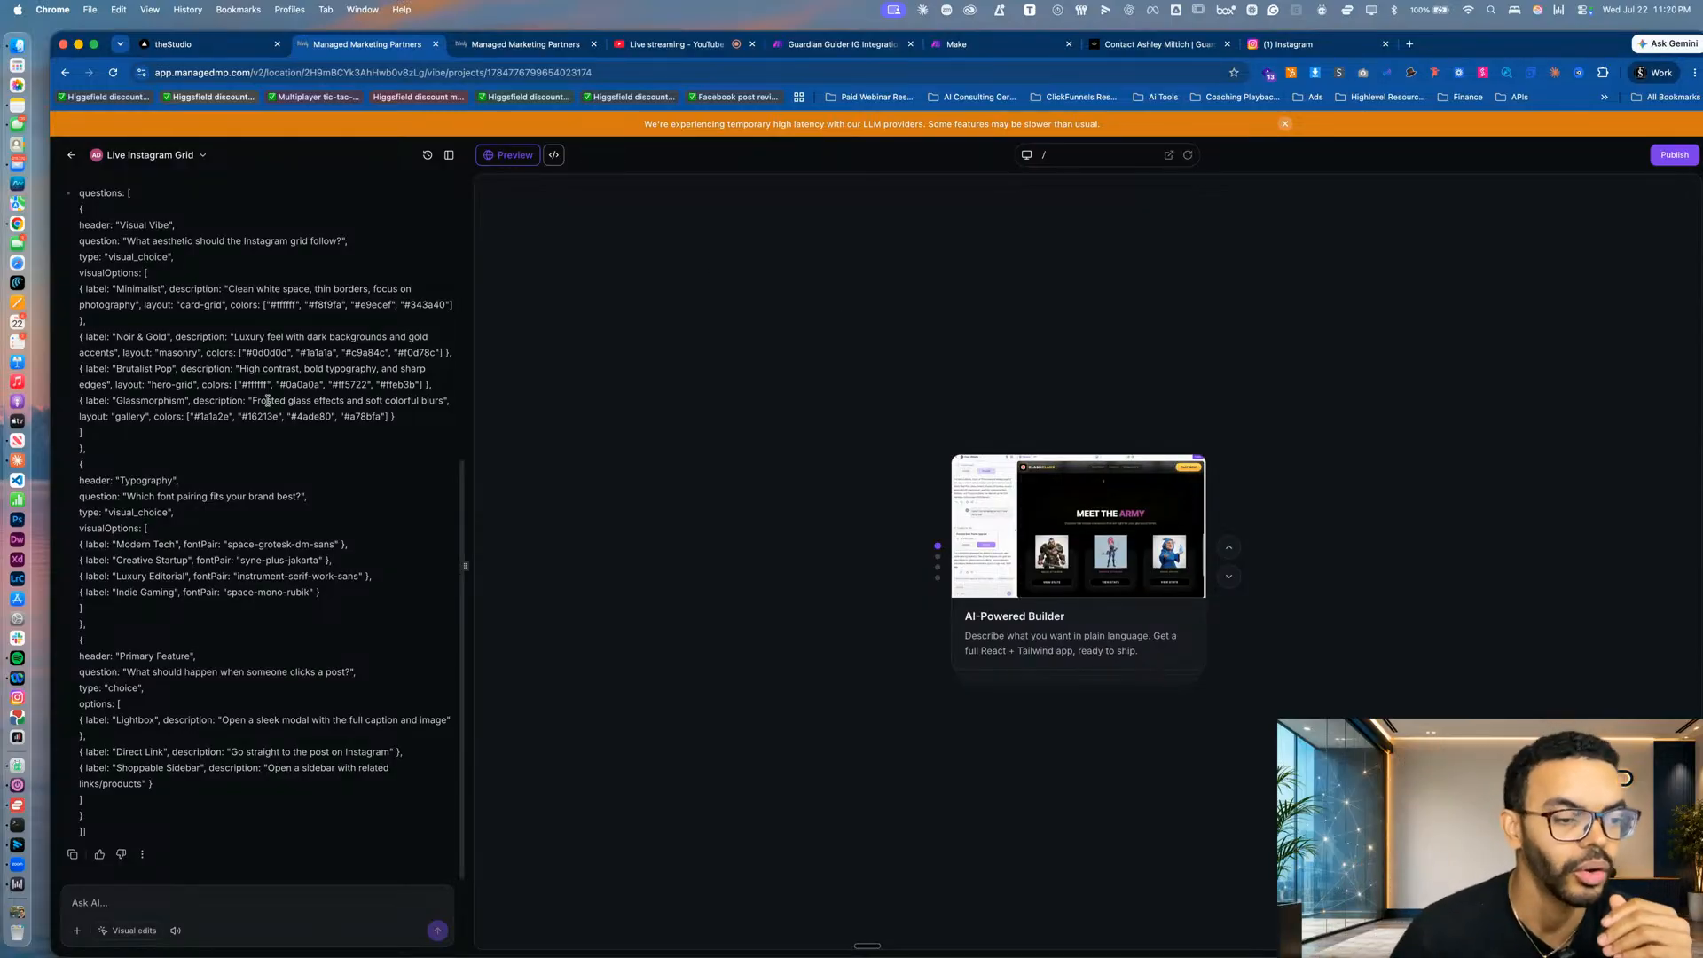
# Read the AI's reply, examining its enhancement ideas and its questions on visual style, typography and post-click behaviour.
pyautogui.scroll(10, 257, 412)
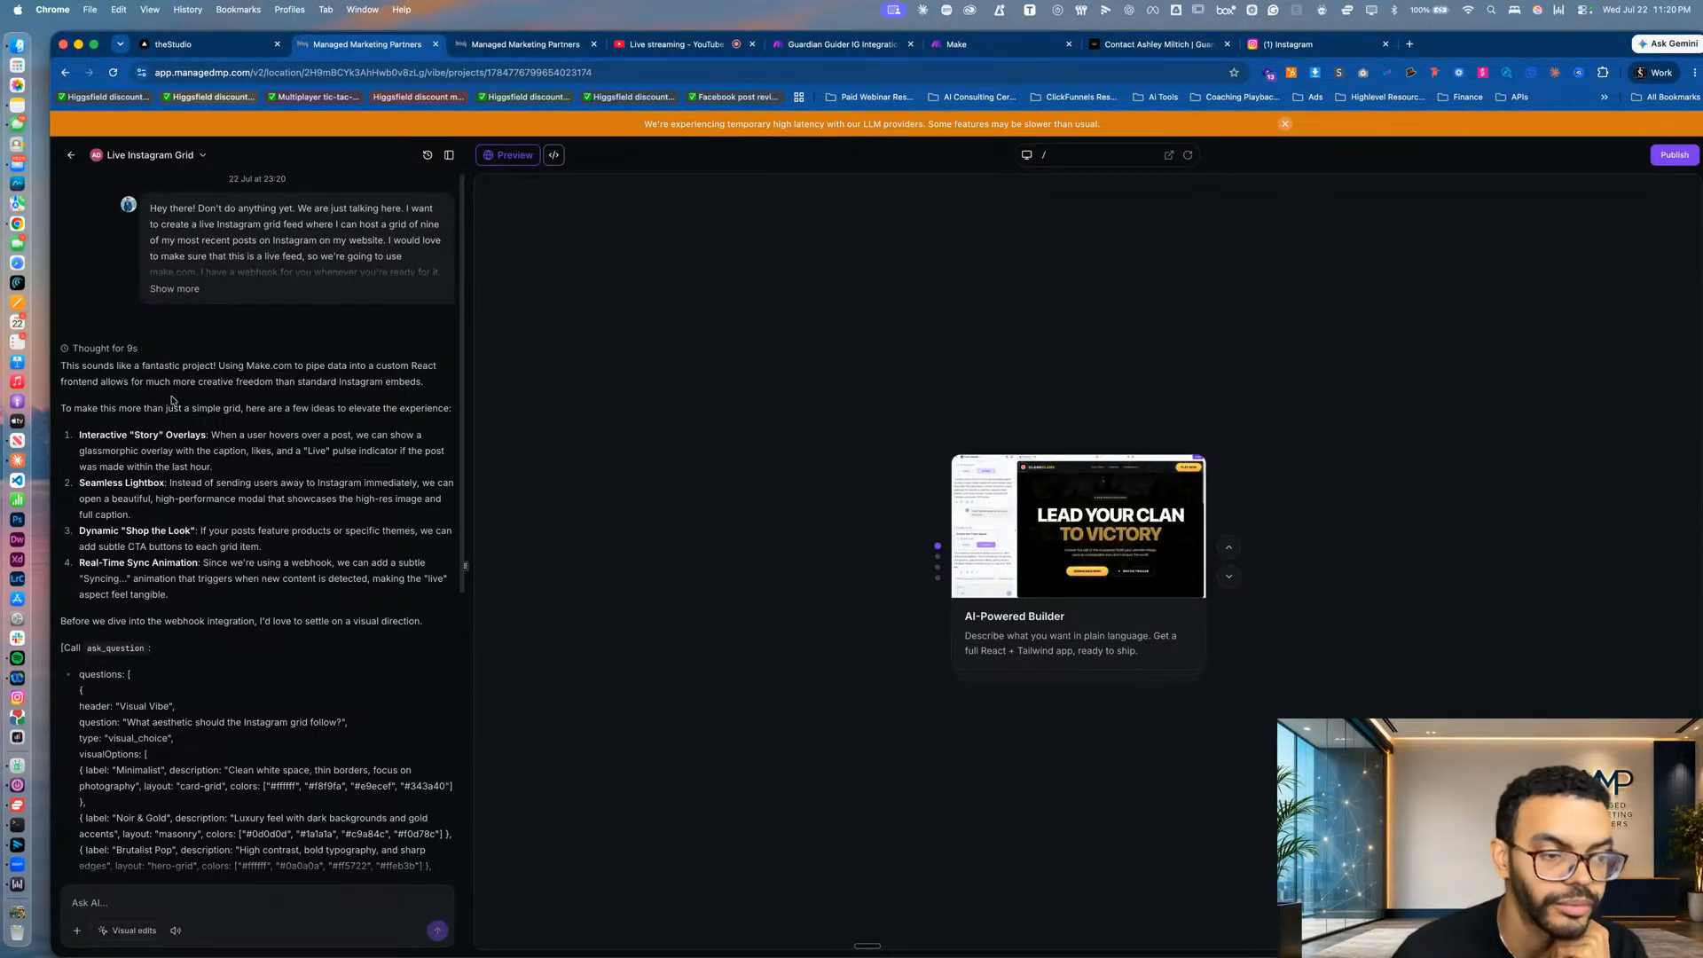
pyautogui.moveTo(408, 365); pyautogui.dragTo(427, 392)
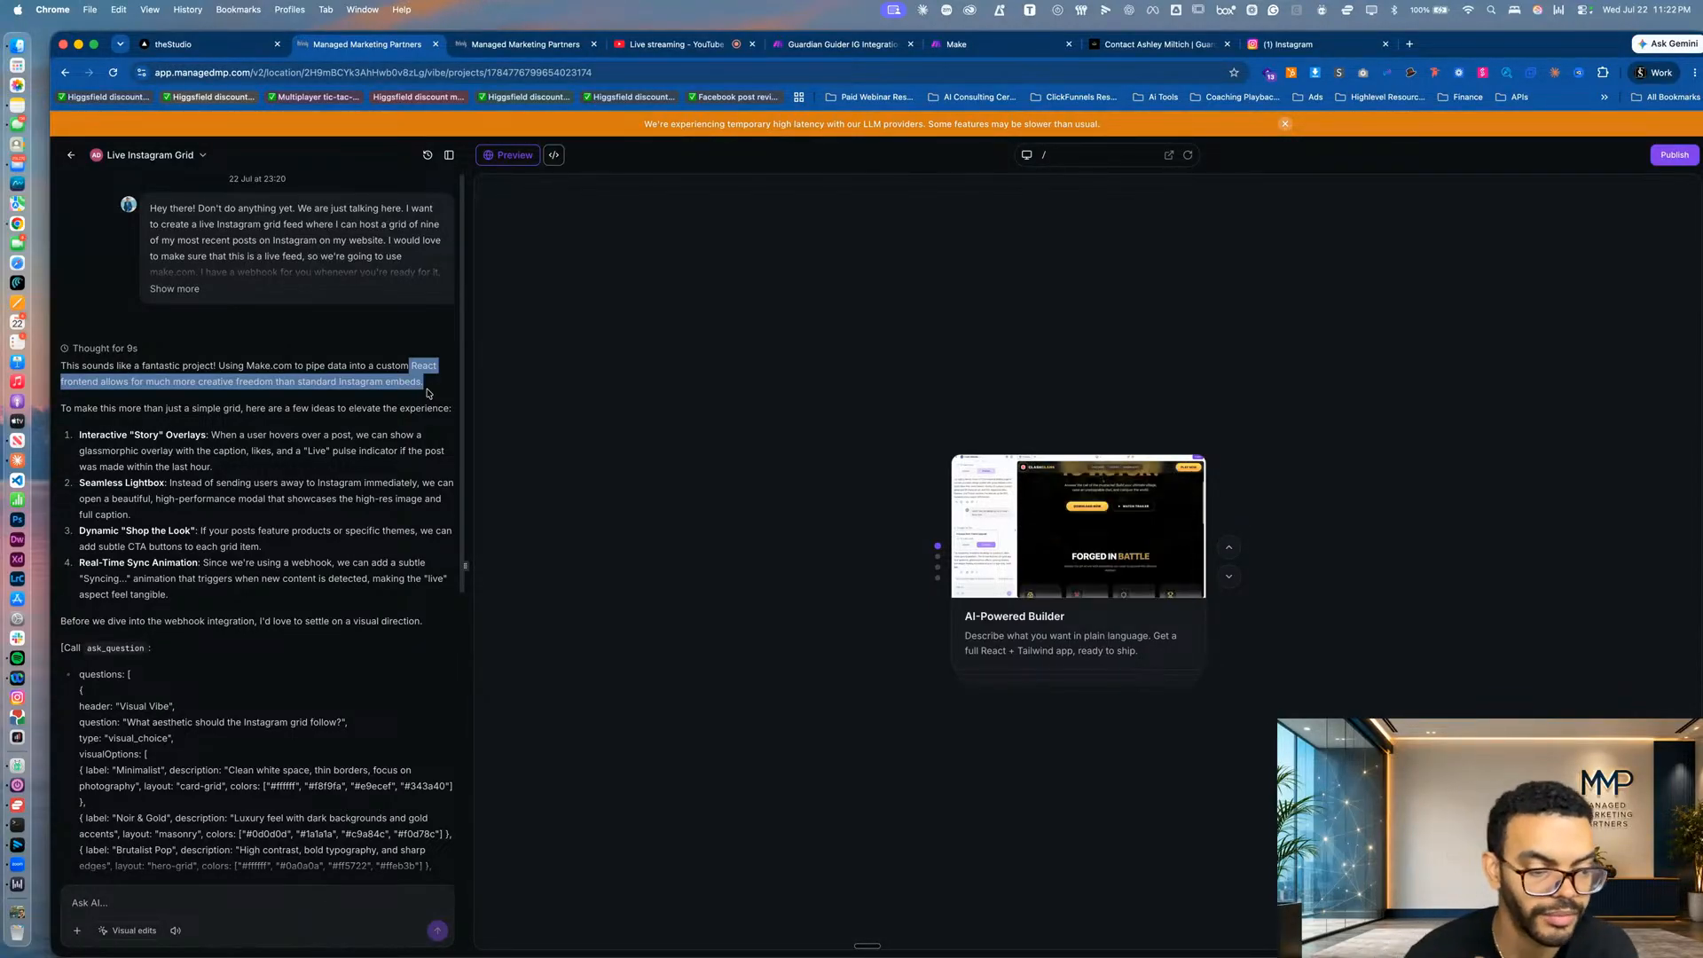
pyautogui.scroll(-3, 402, 653)
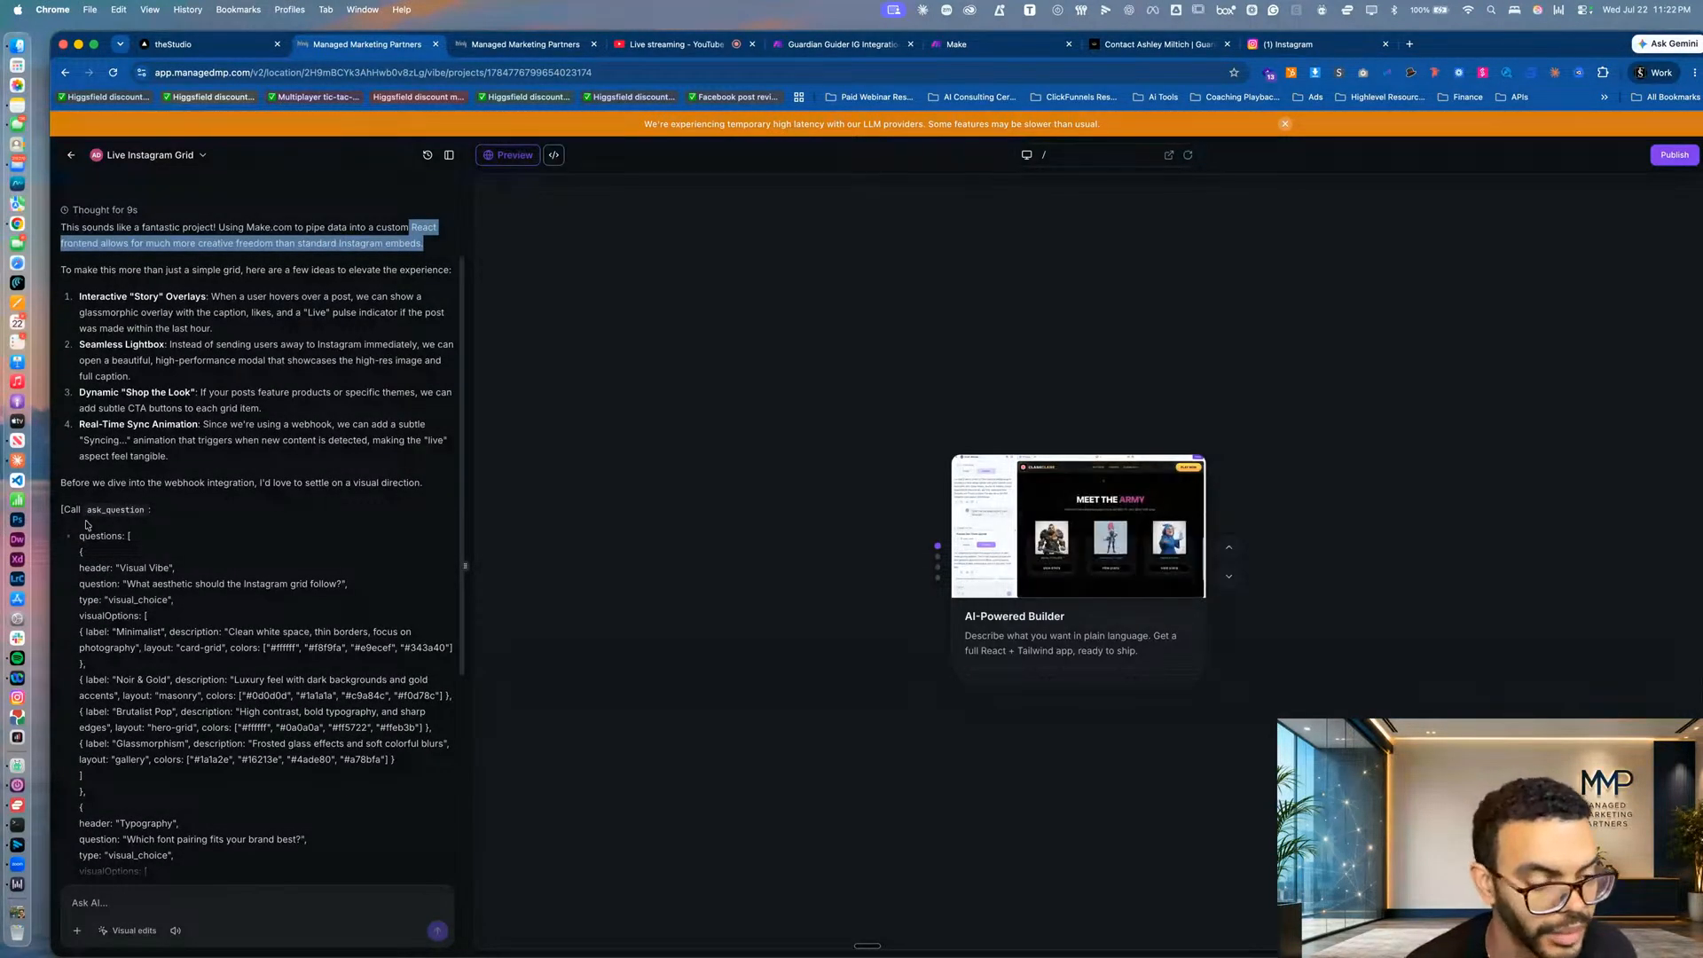
pyautogui.moveTo(70, 510); pyautogui.dragTo(263, 511)
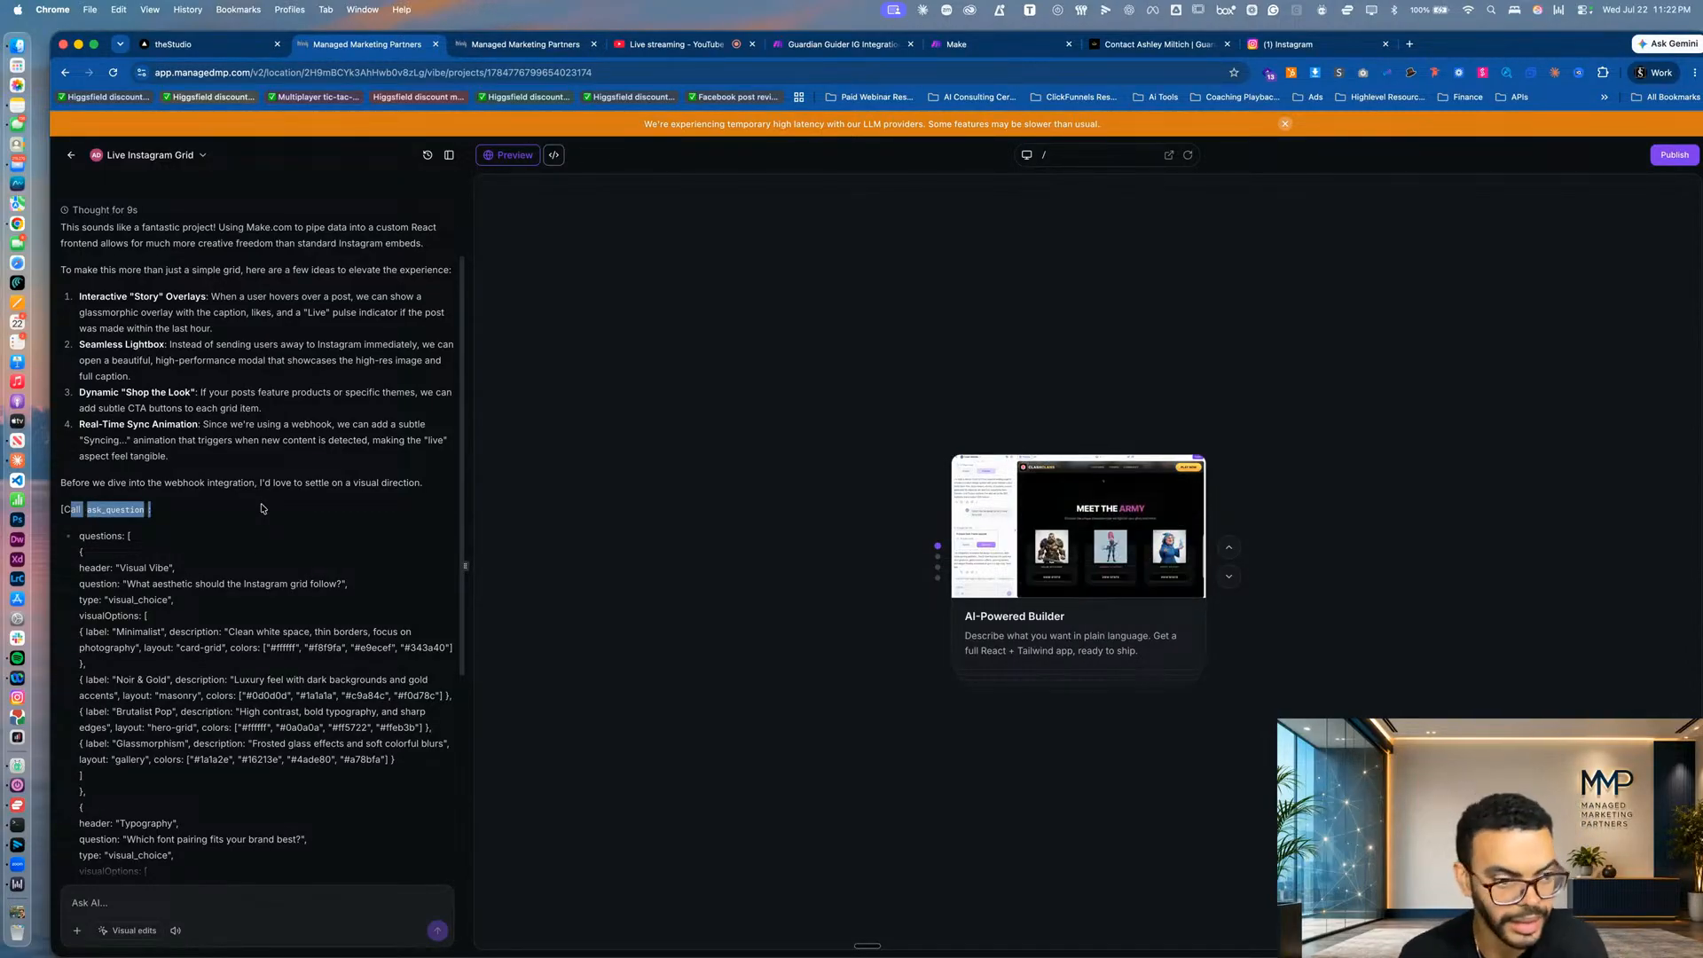
pyautogui.scroll(-2, 262, 508)
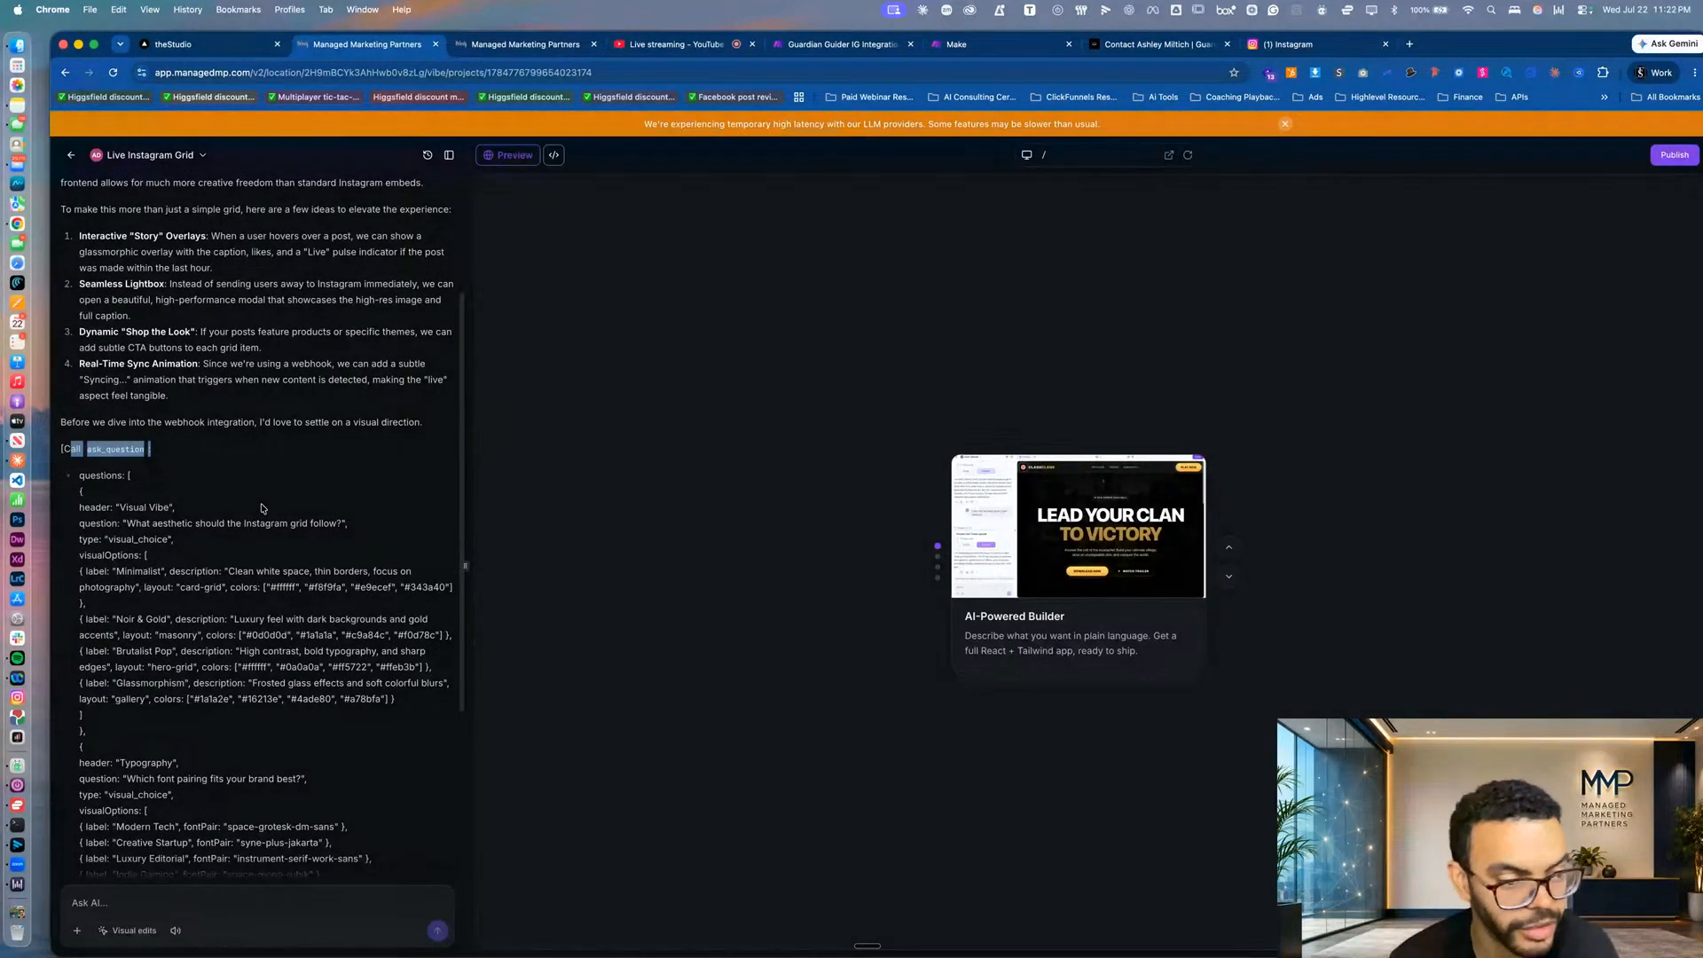
pyautogui.moveTo(103, 476); pyautogui.dragTo(385, 698)
pyautogui.scroll(-2, 385, 696)
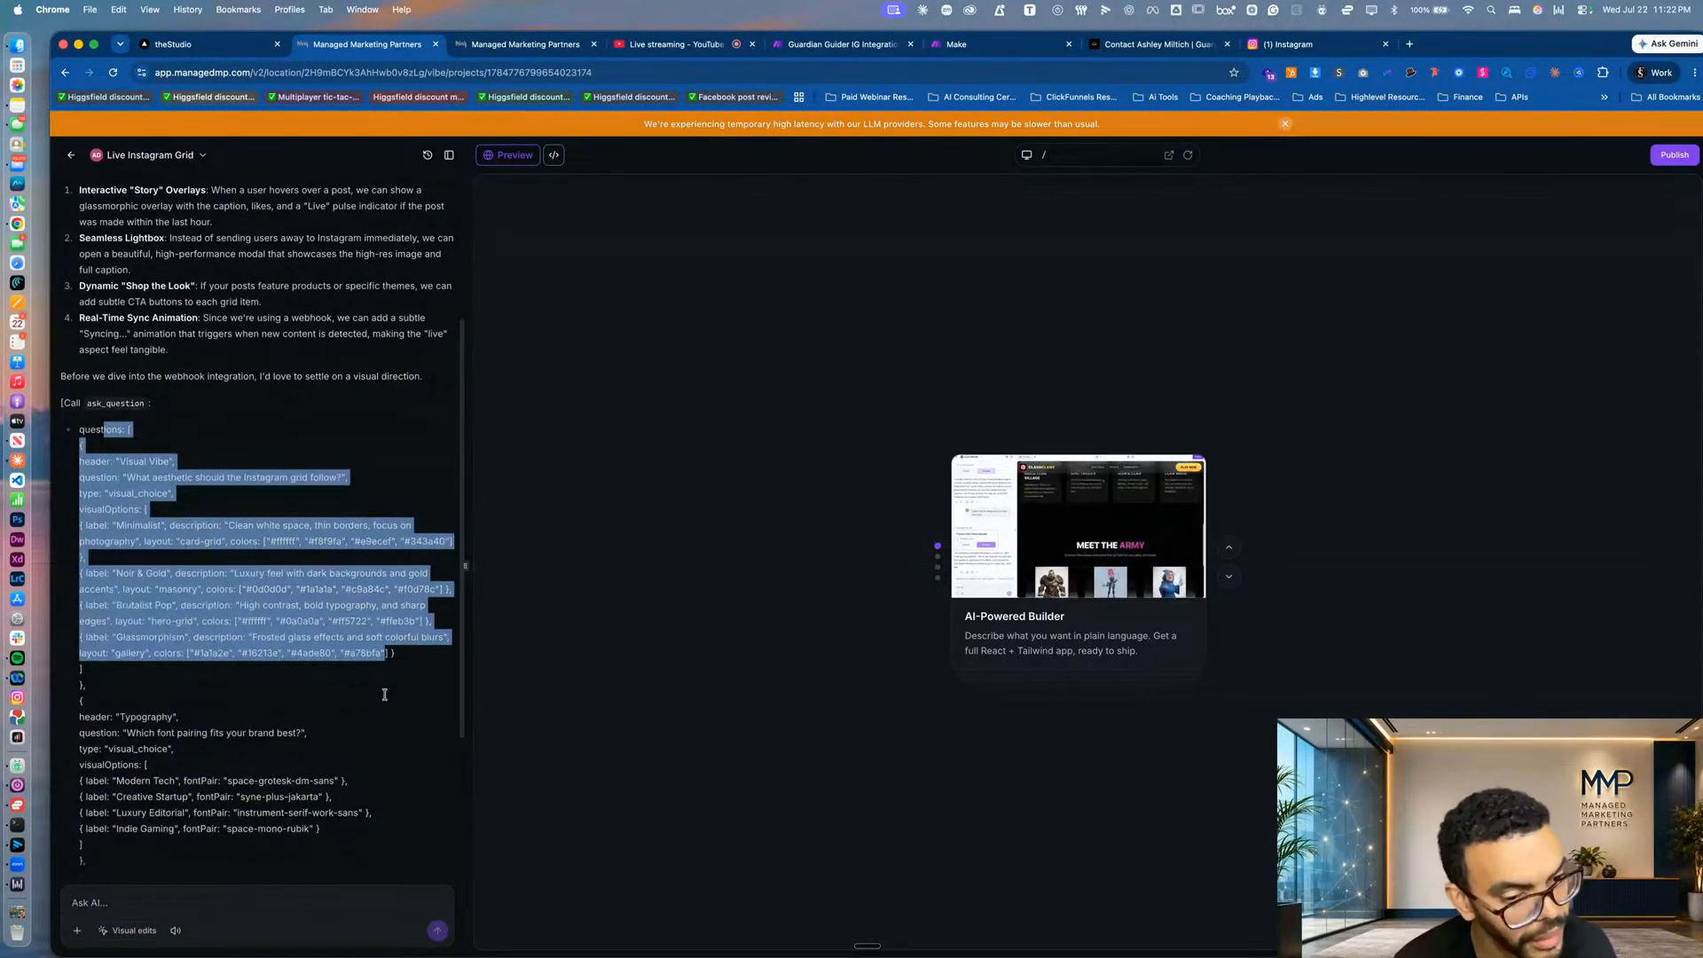
pyautogui.scroll(-8, 385, 694)
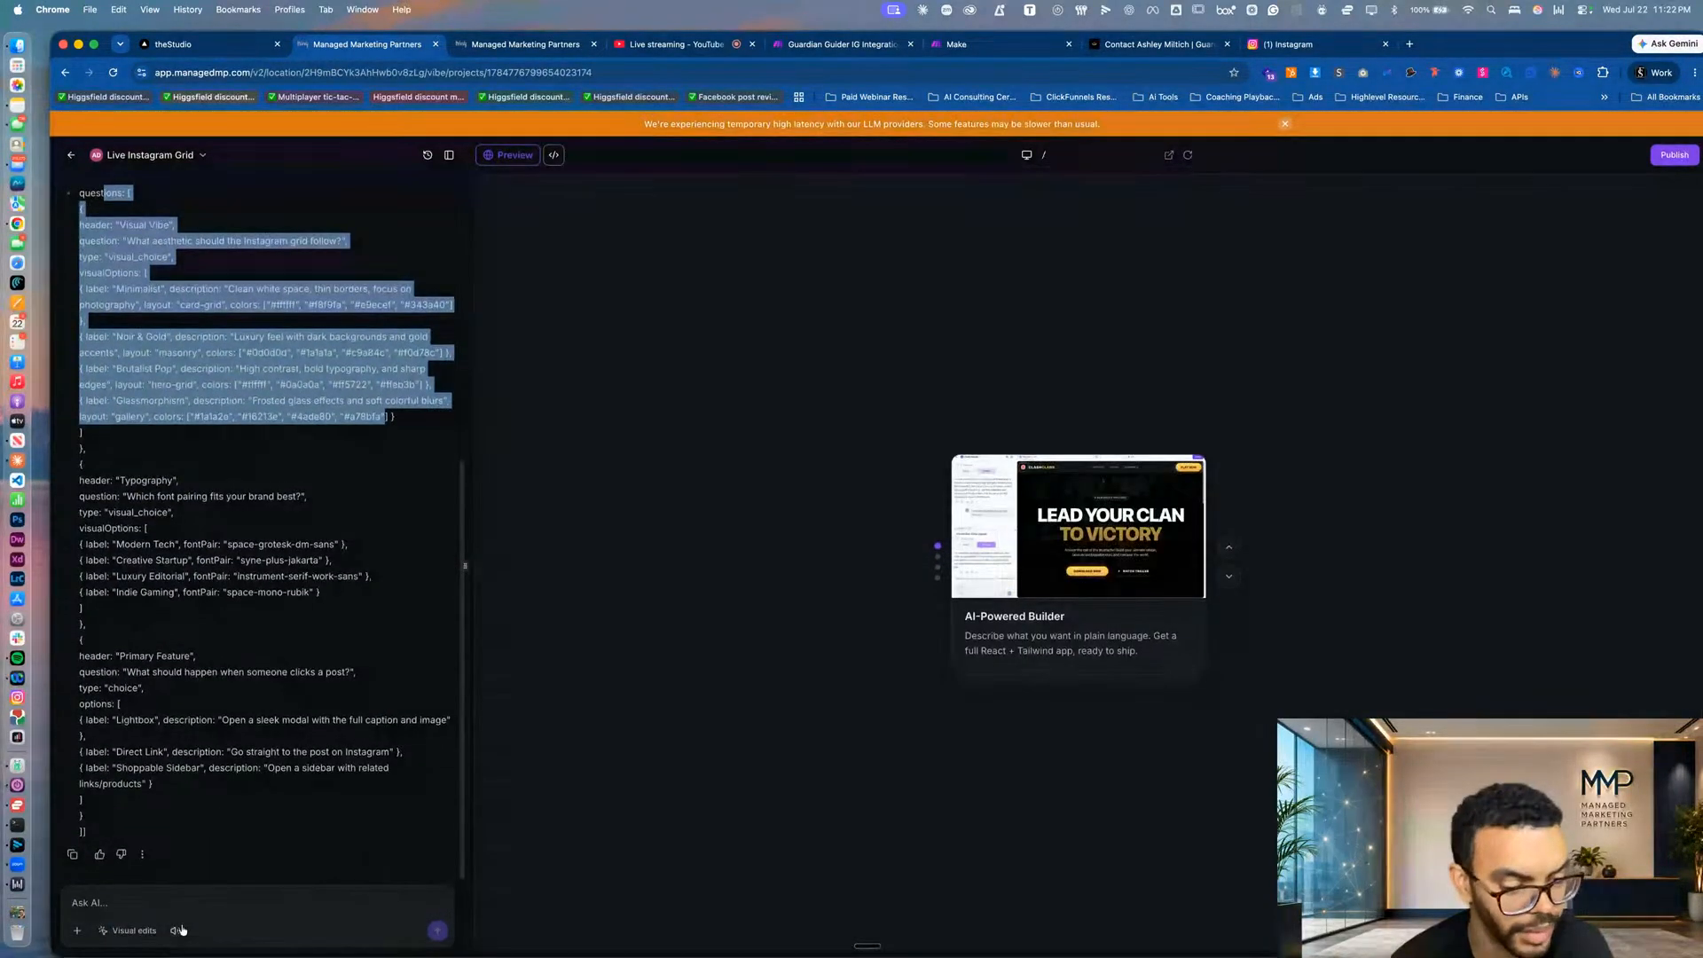
# Send the AI the message "Hey, I didn't get your question. Can you repeat that again, please?".
pyautogui.click(180, 901)
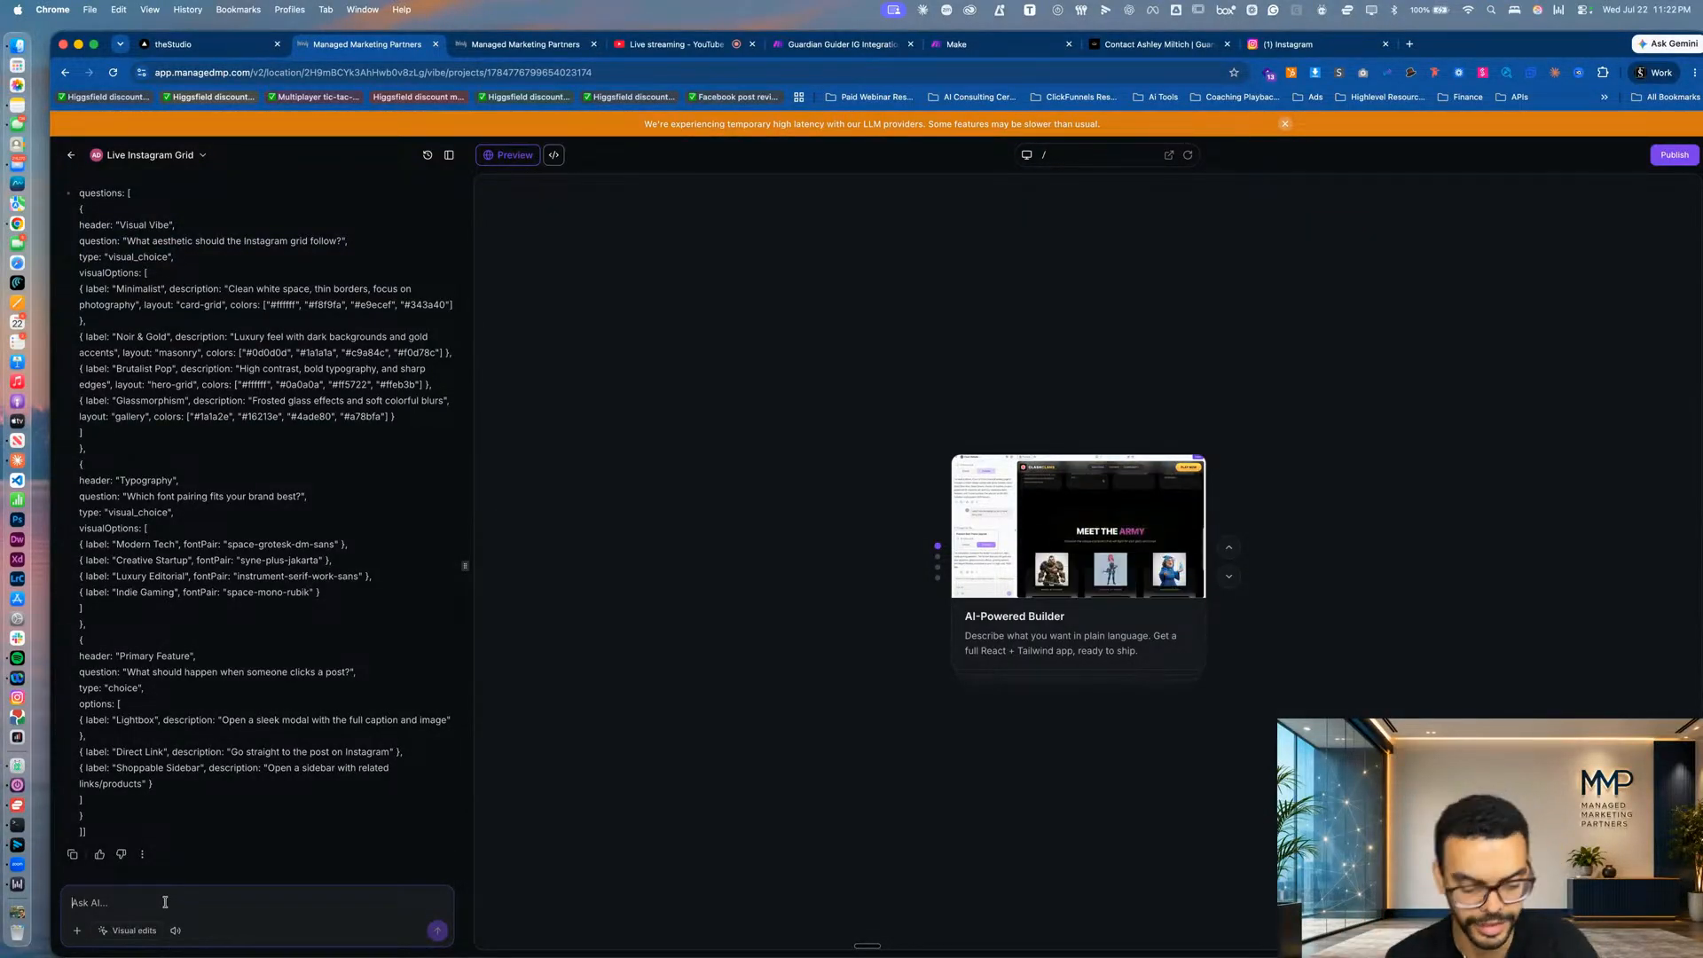
pyautogui.press('fn')
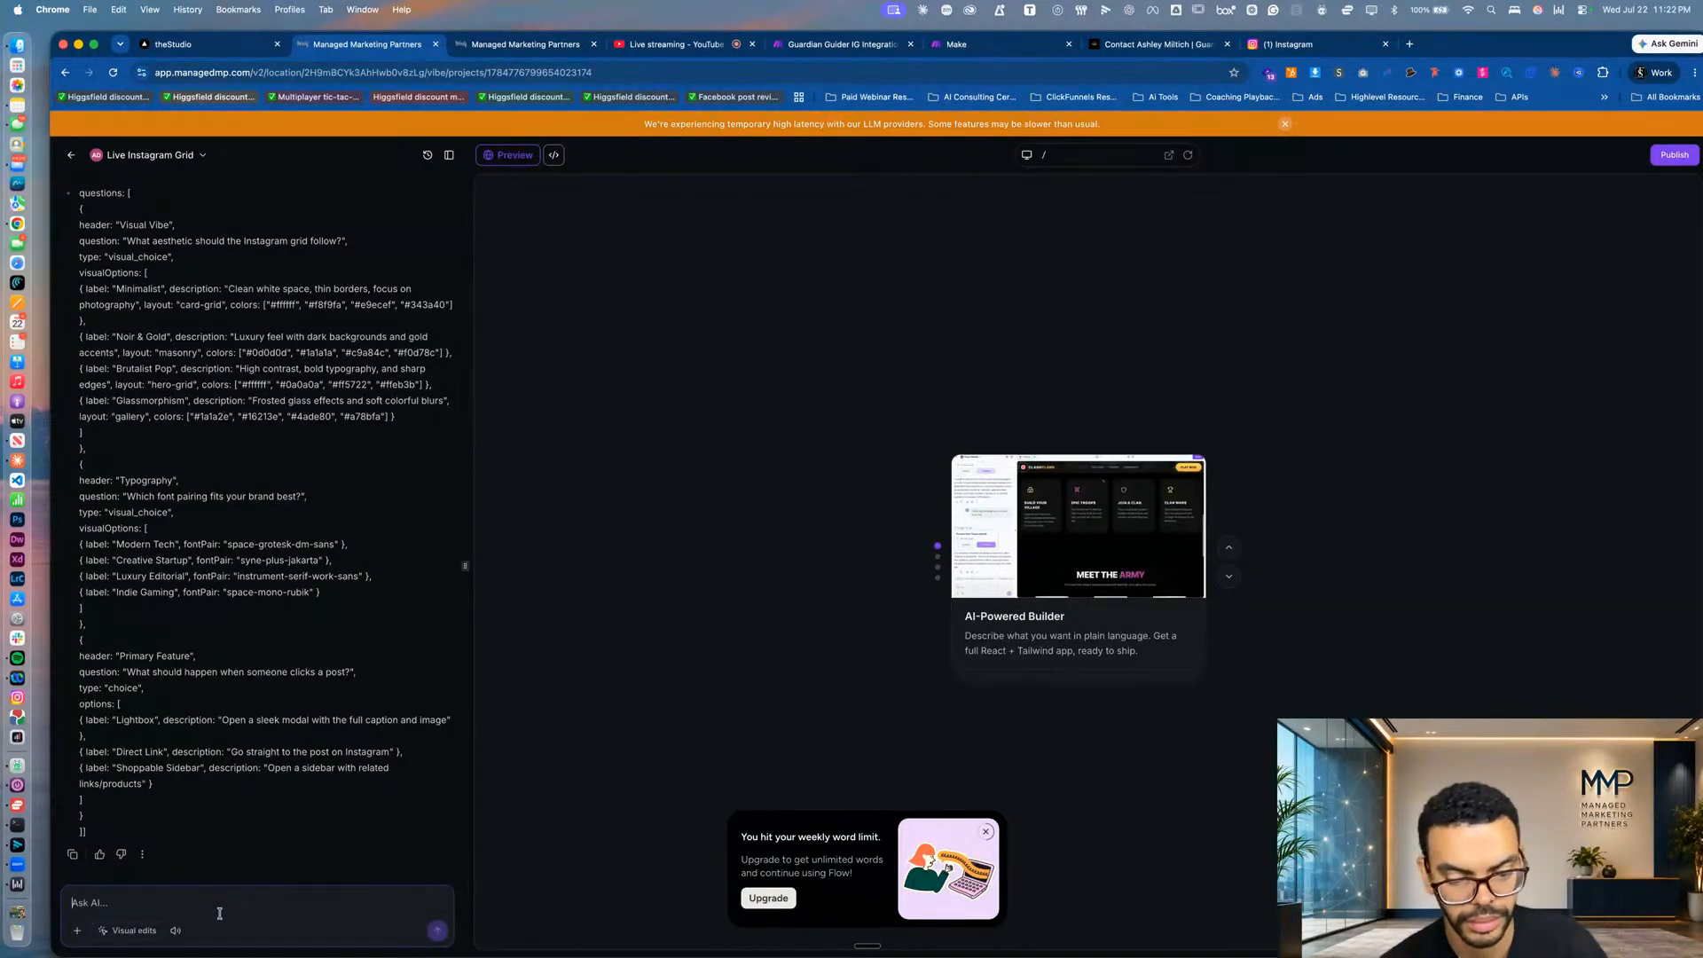
pyautogui.press('fn')
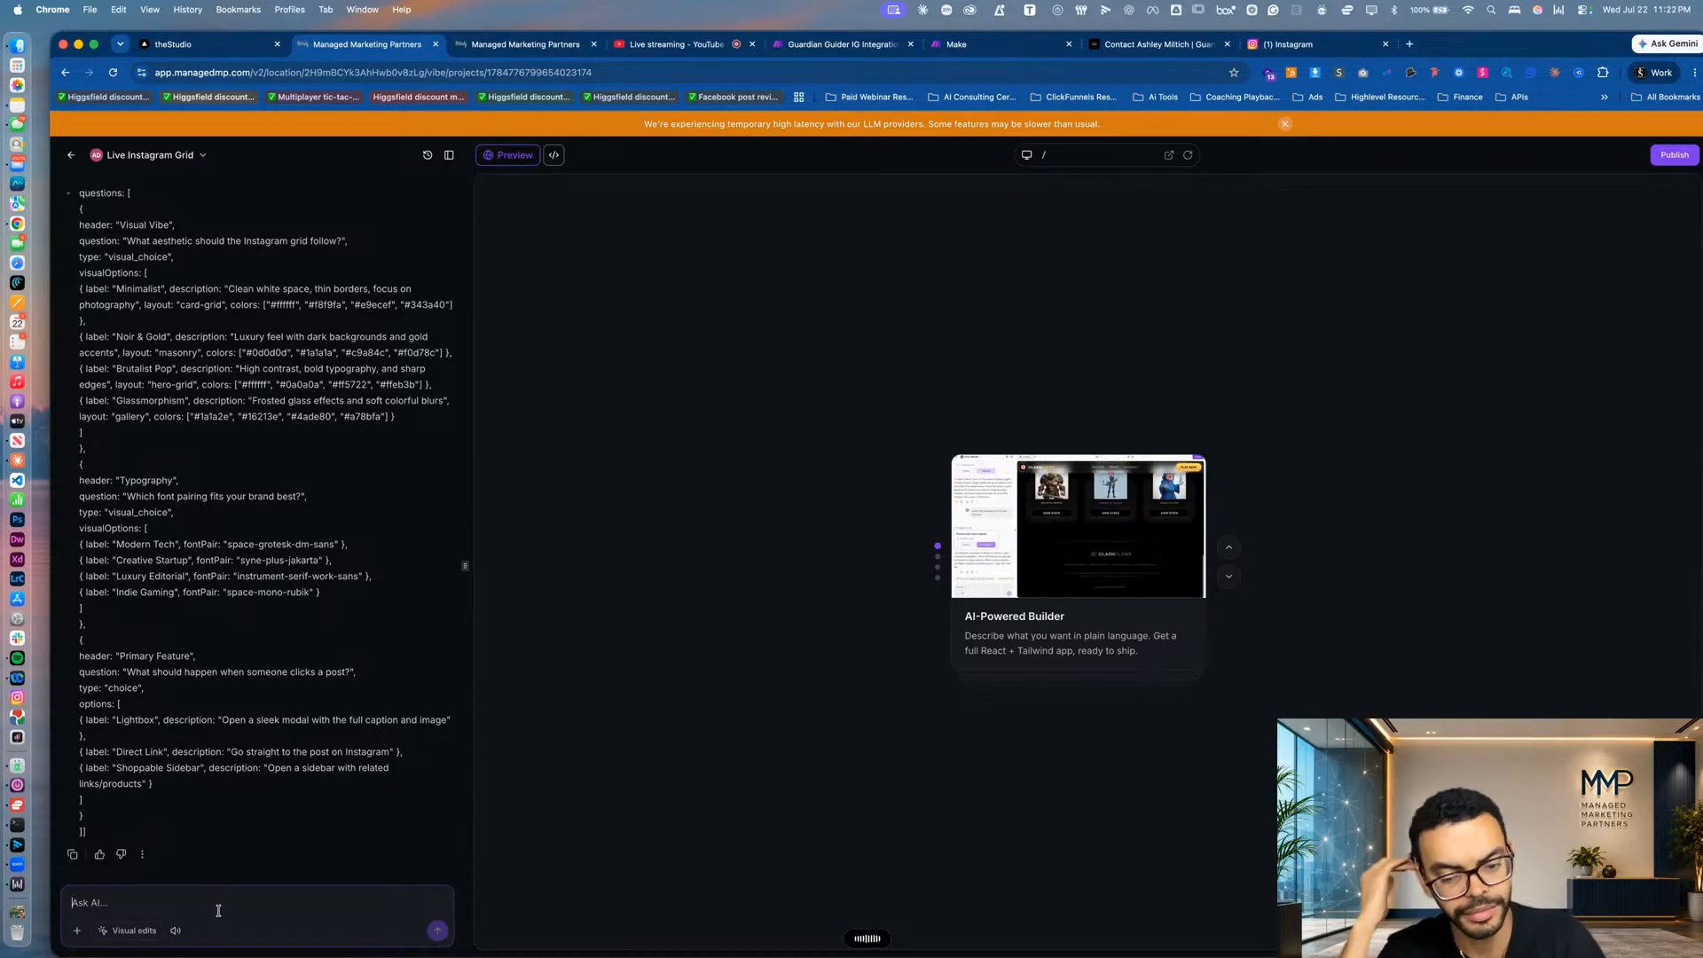
pyautogui.press('fn')
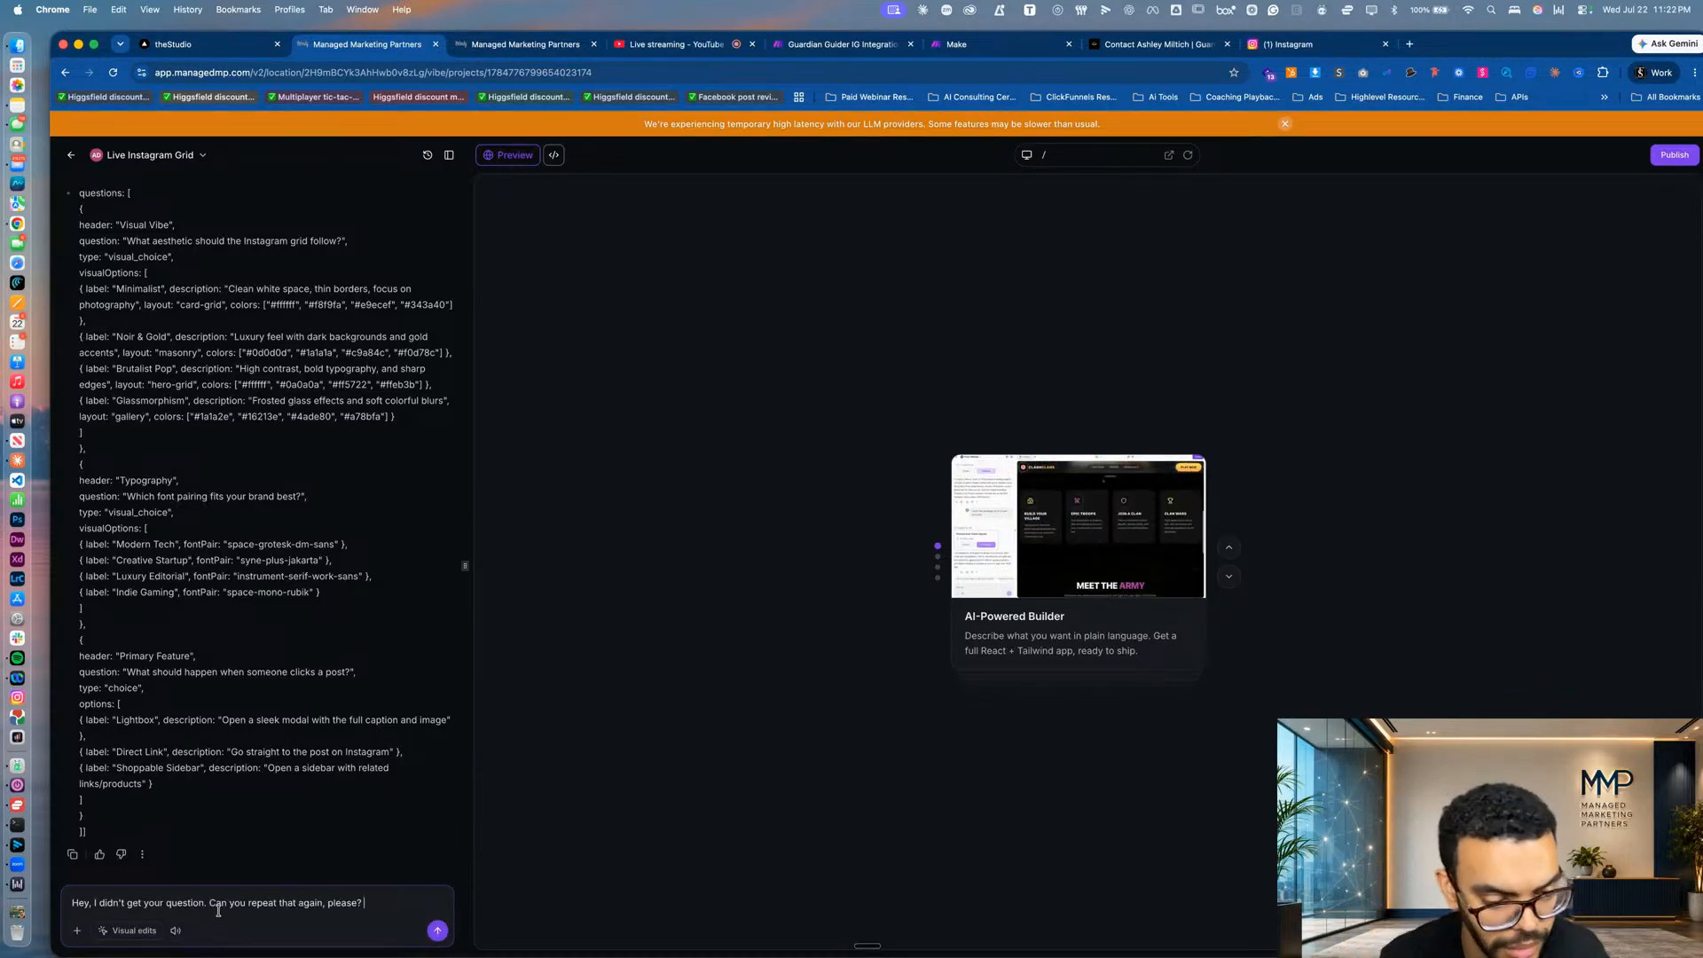
pyautogui.press('Return')
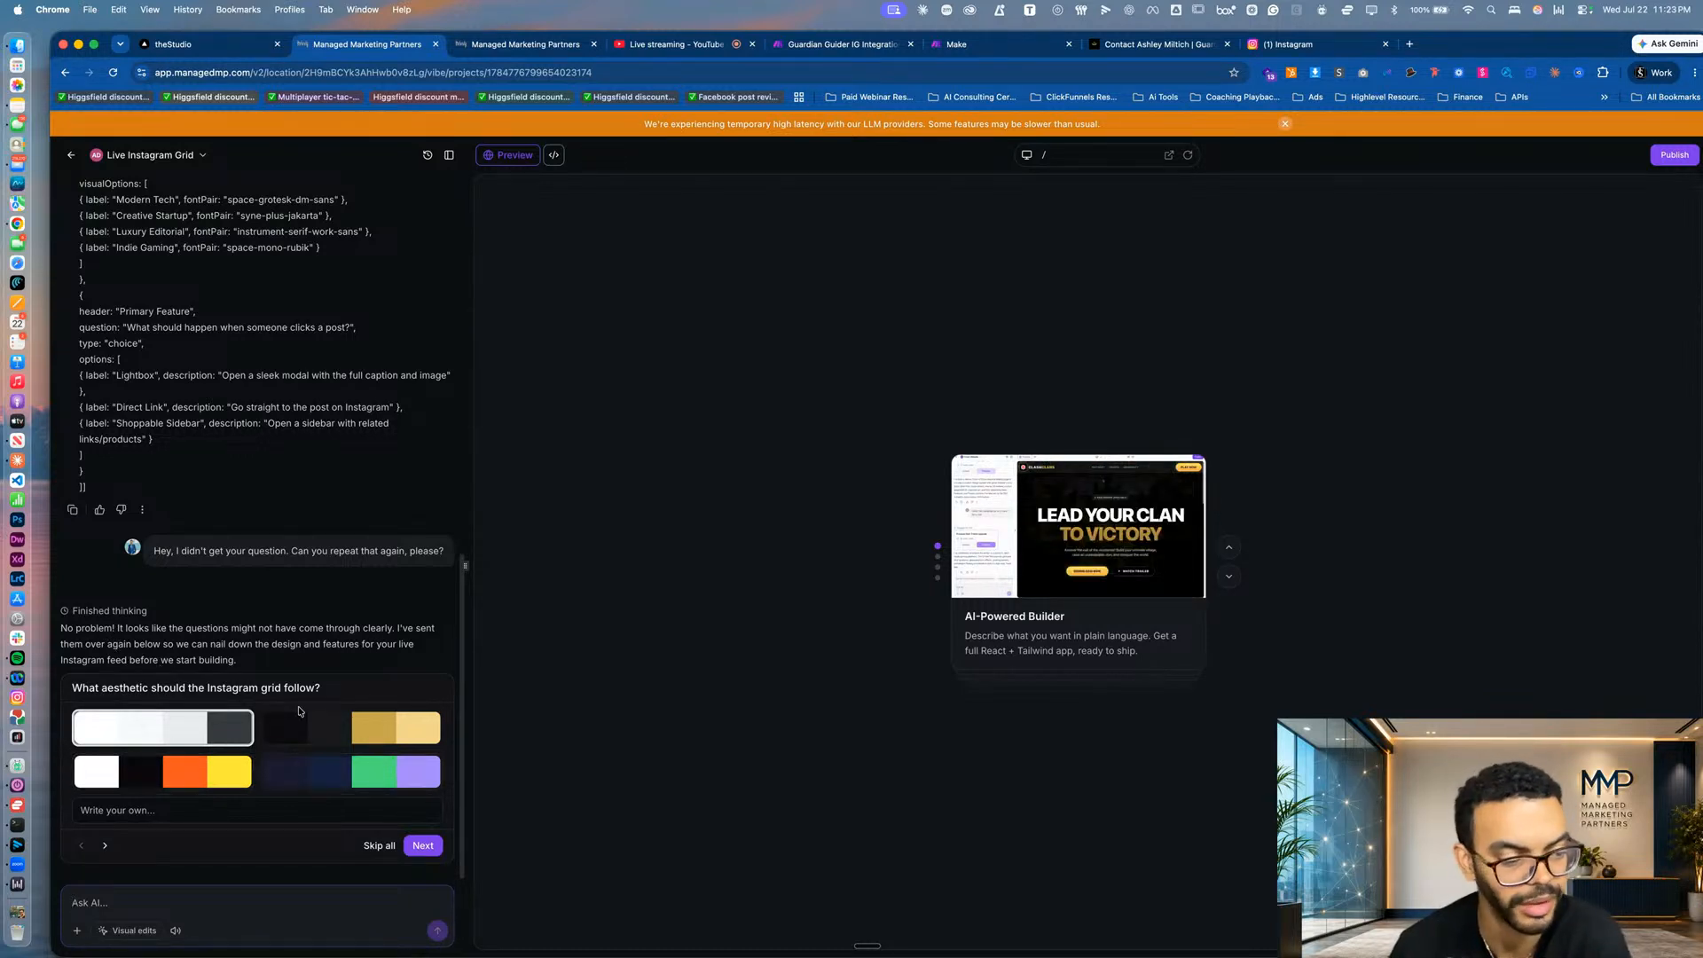
# Answer the design questions with the Hero Grid aesthetic, Syne + Plus Jakarta Sans fonts and Lightbox for post clicks, and proceed to the answer review.
pyautogui.scroll(10, 294, 363)
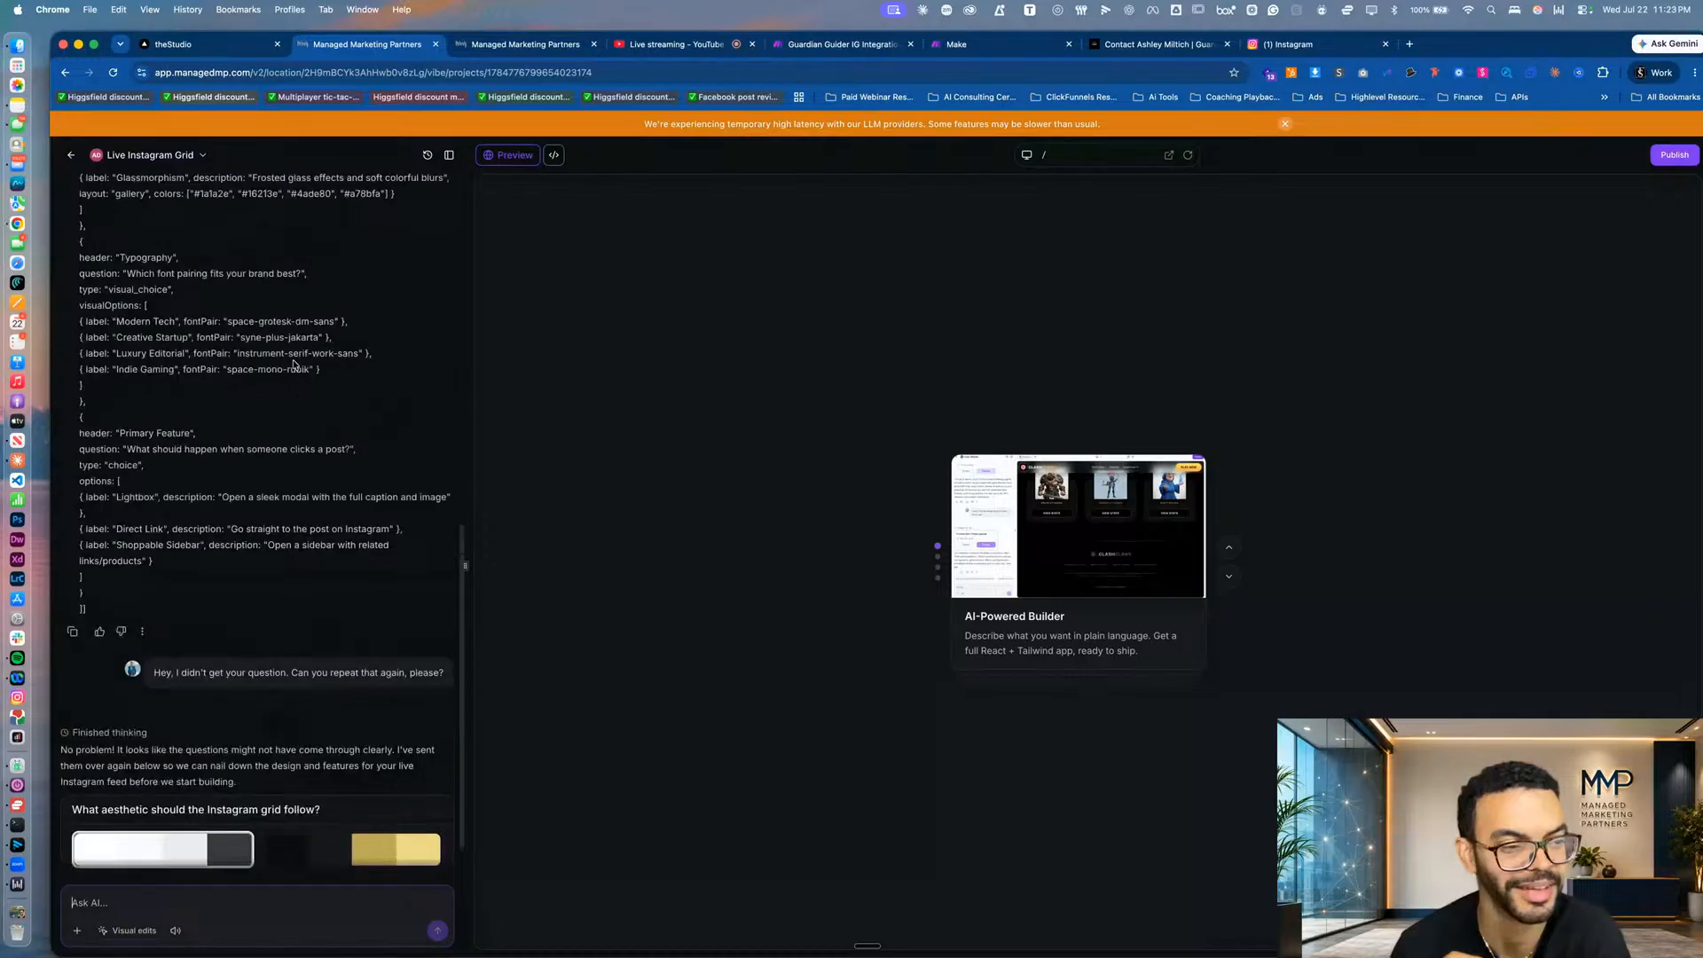
pyautogui.scroll(-10, 293, 363)
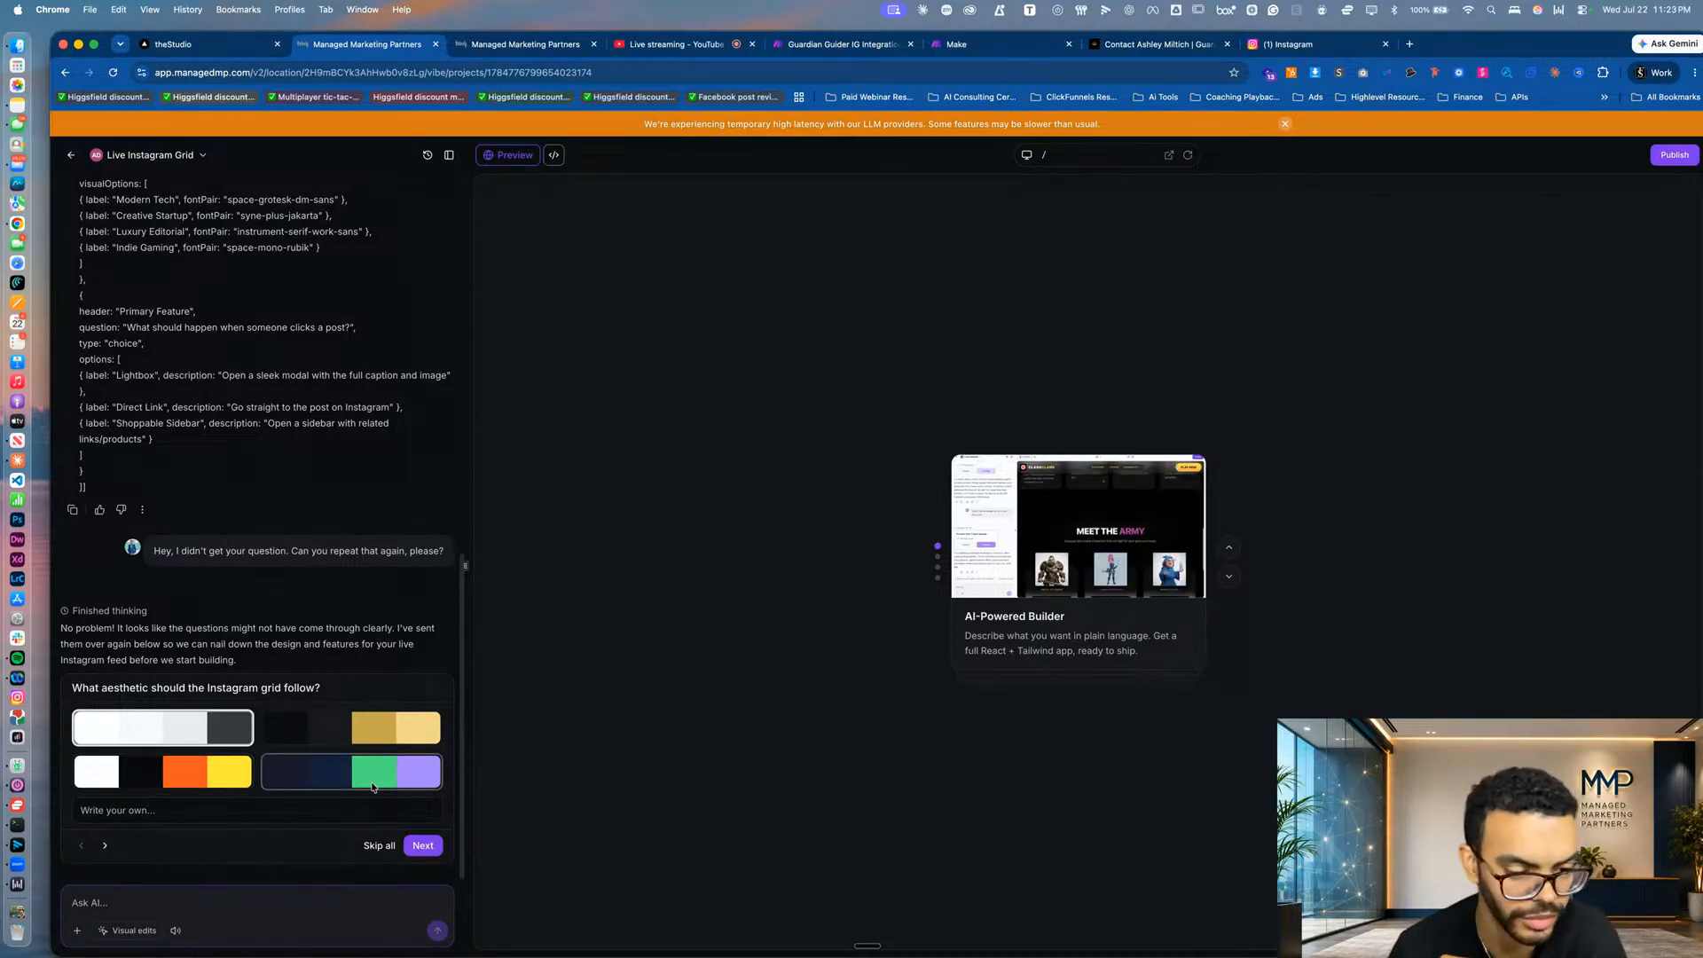
pyautogui.click(194, 775)
pyautogui.click(440, 851)
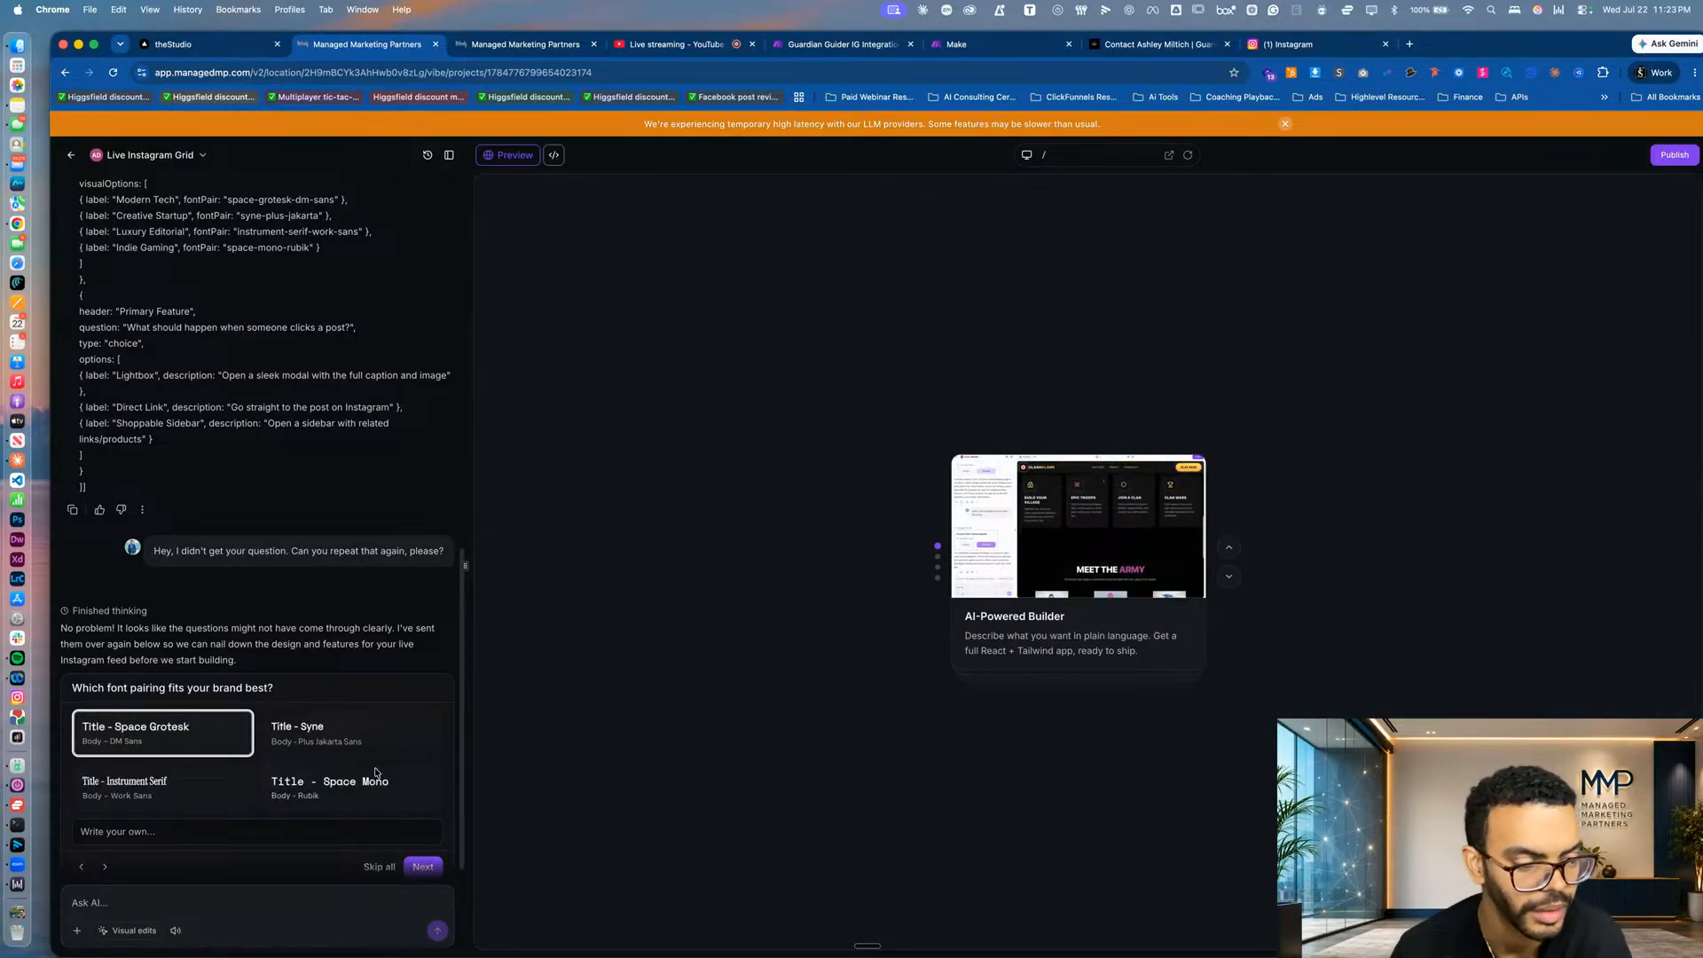
pyautogui.click(326, 739)
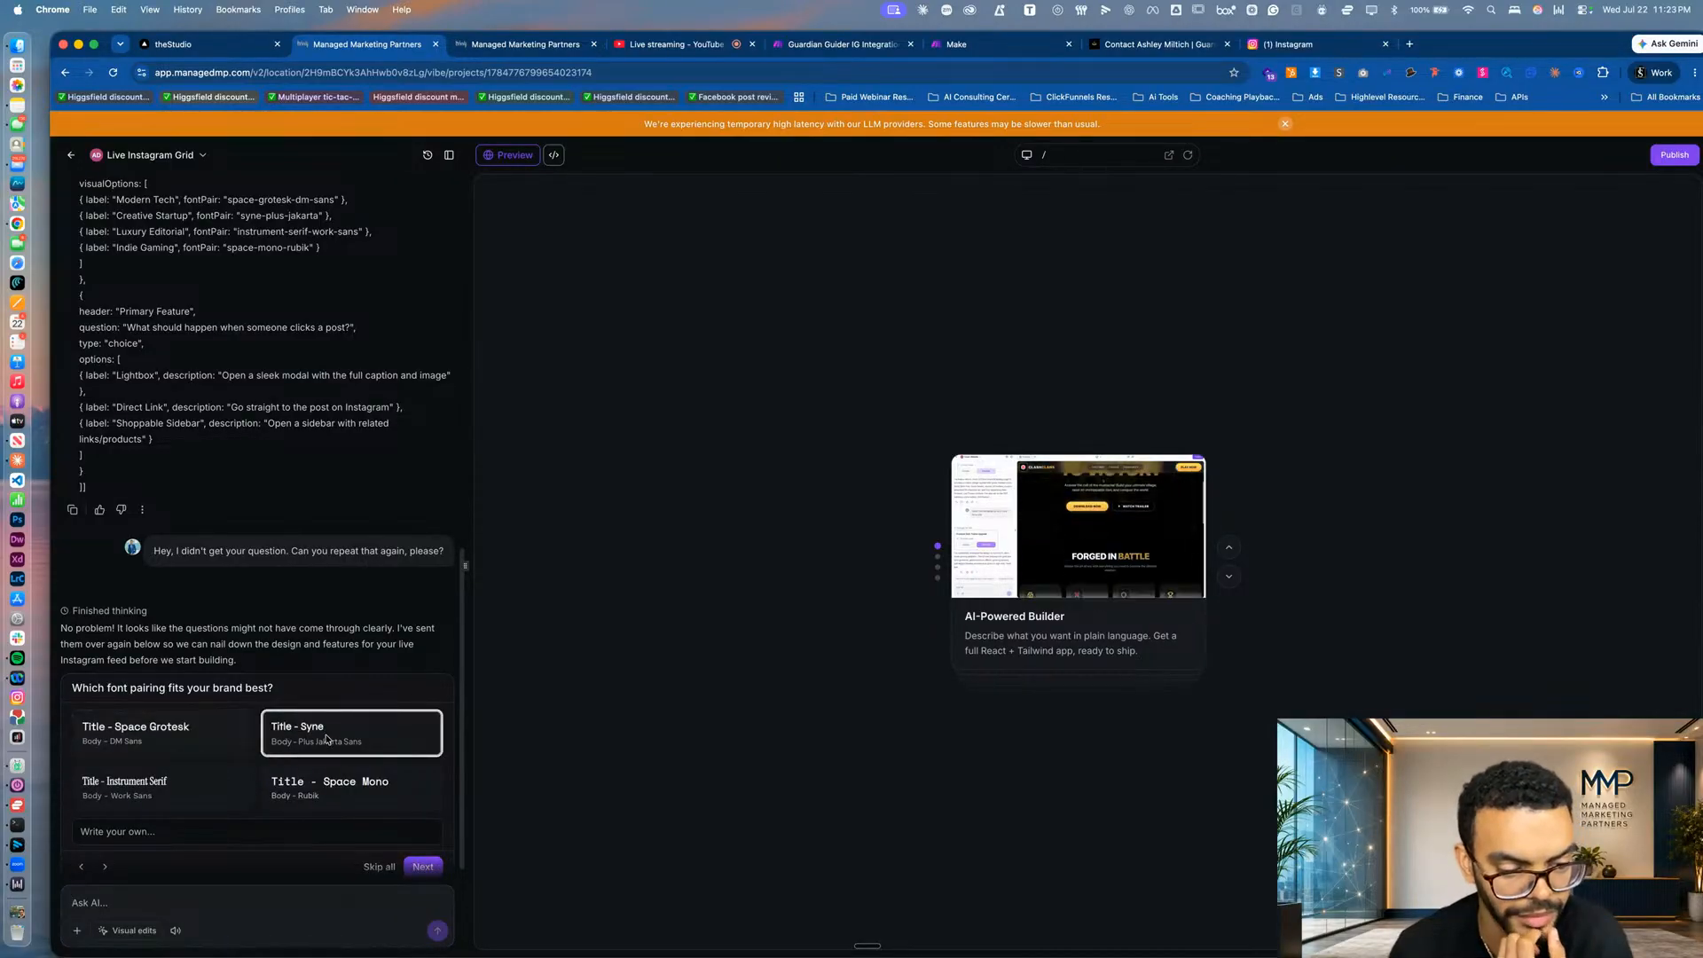
pyautogui.click(423, 866)
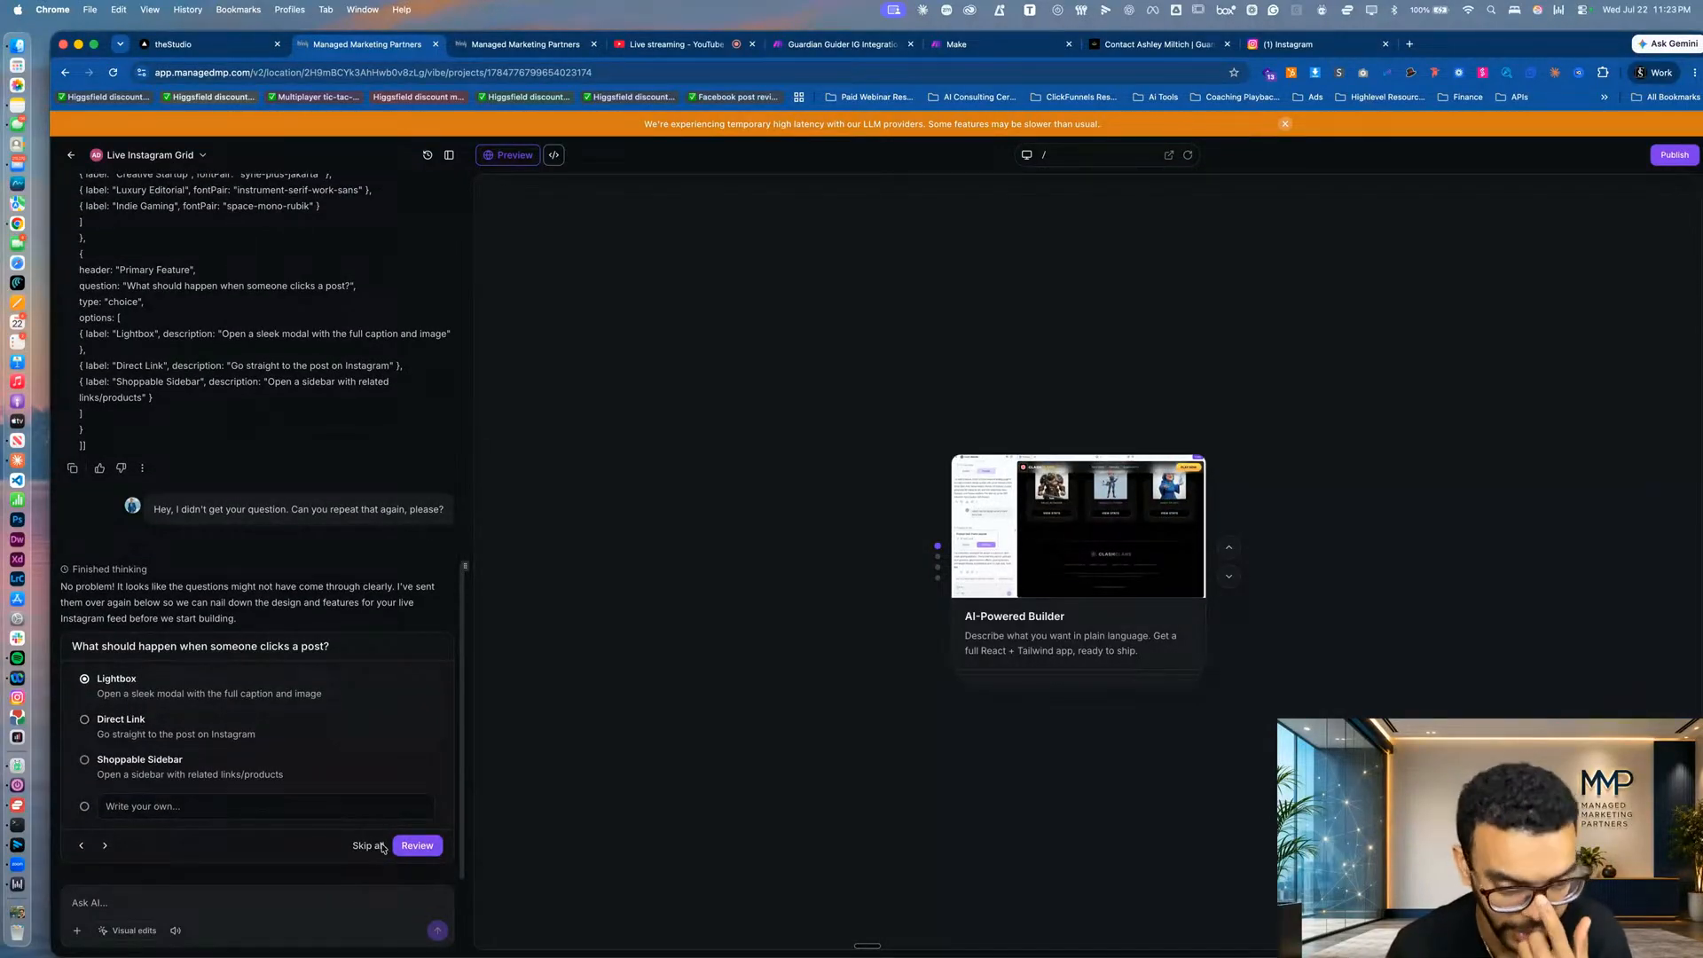
pyautogui.click(429, 845)
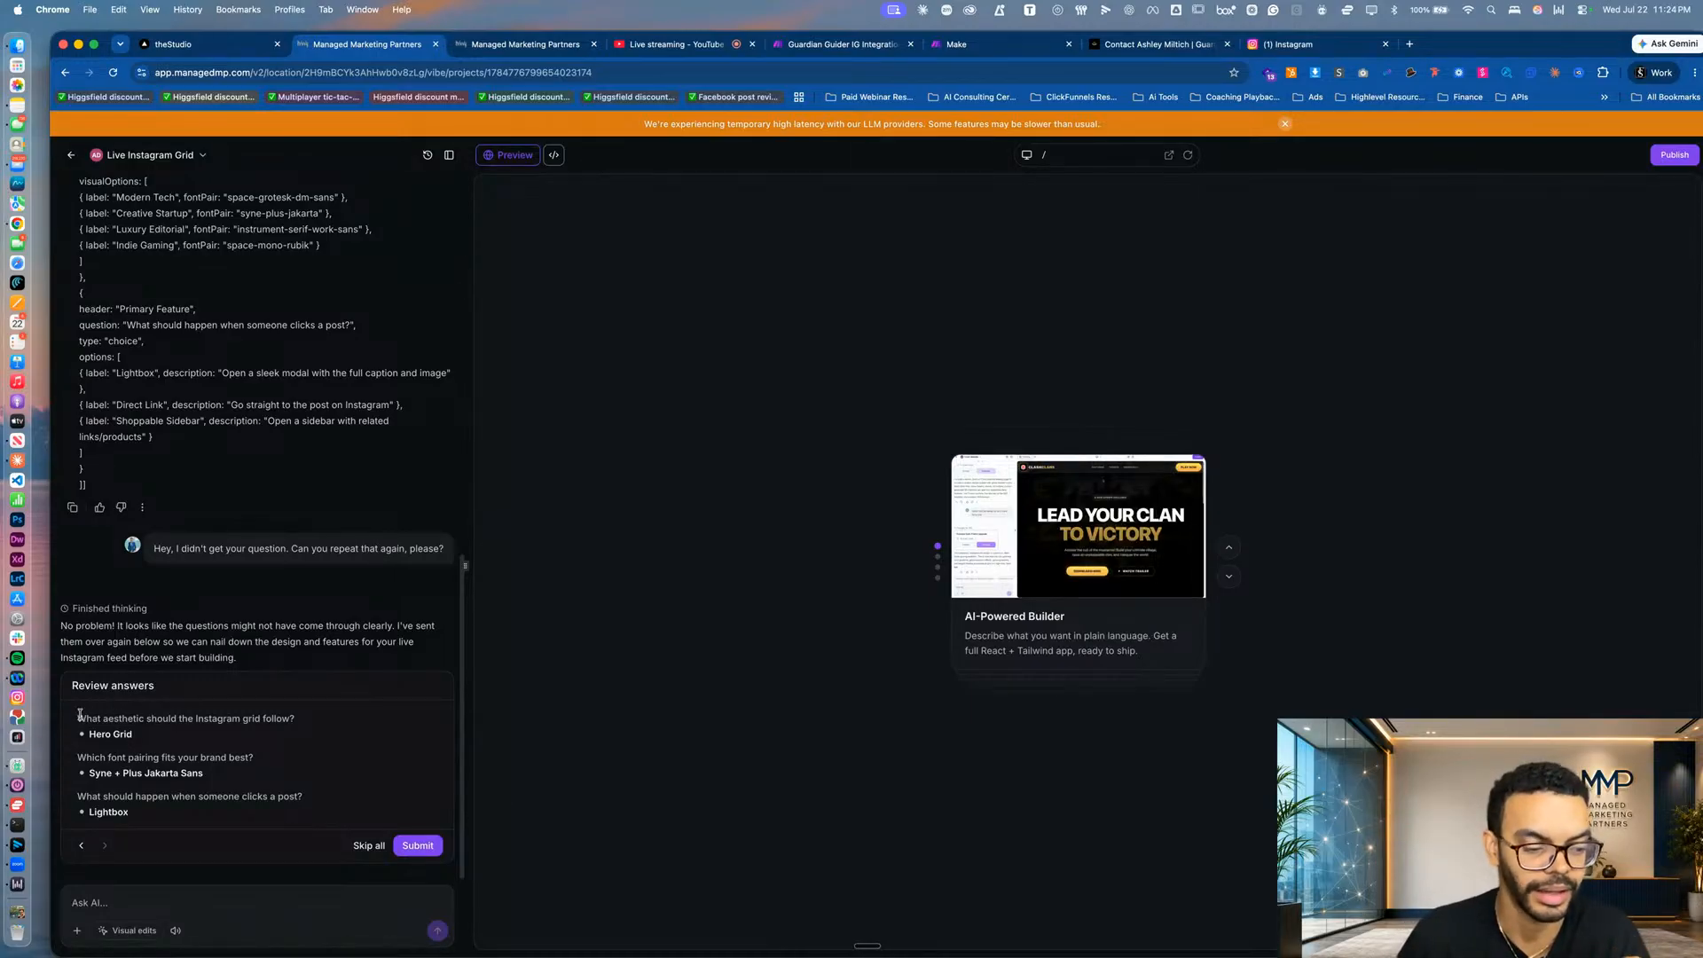
# Copy the three reviewed design questions and answers into the AI chat message, leaving a new line beneath them.
pyautogui.moveTo(77, 715); pyautogui.dragTo(204, 836)
pyautogui.press('super+c')
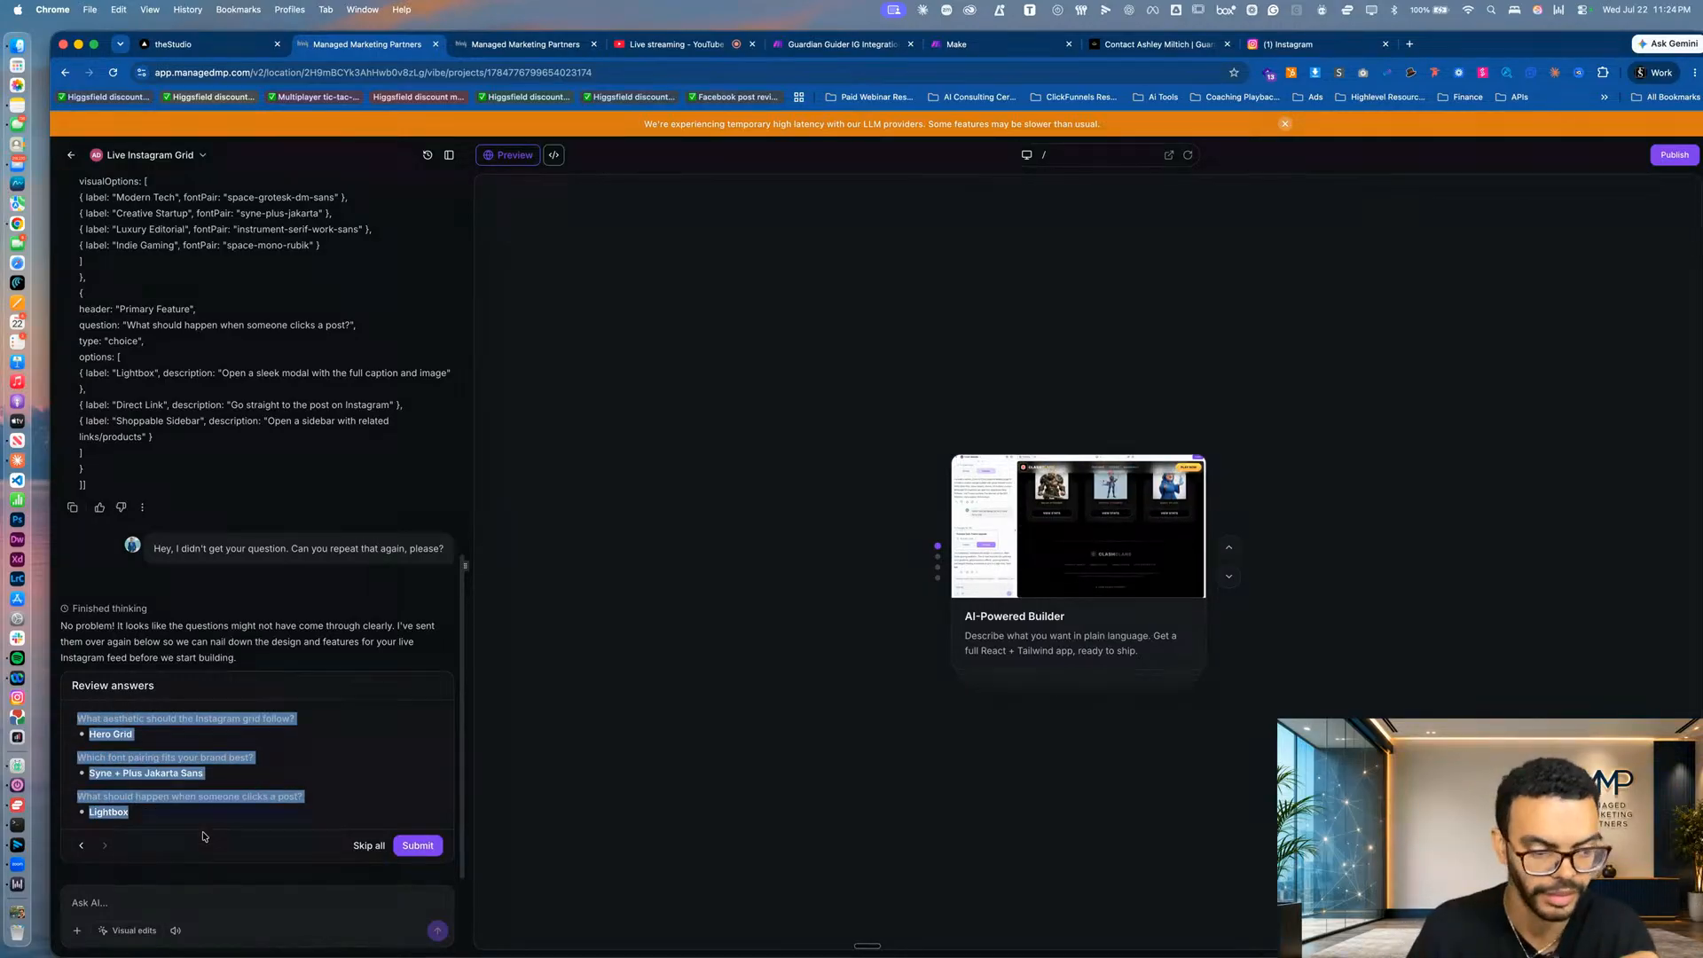
pyautogui.click(159, 894)
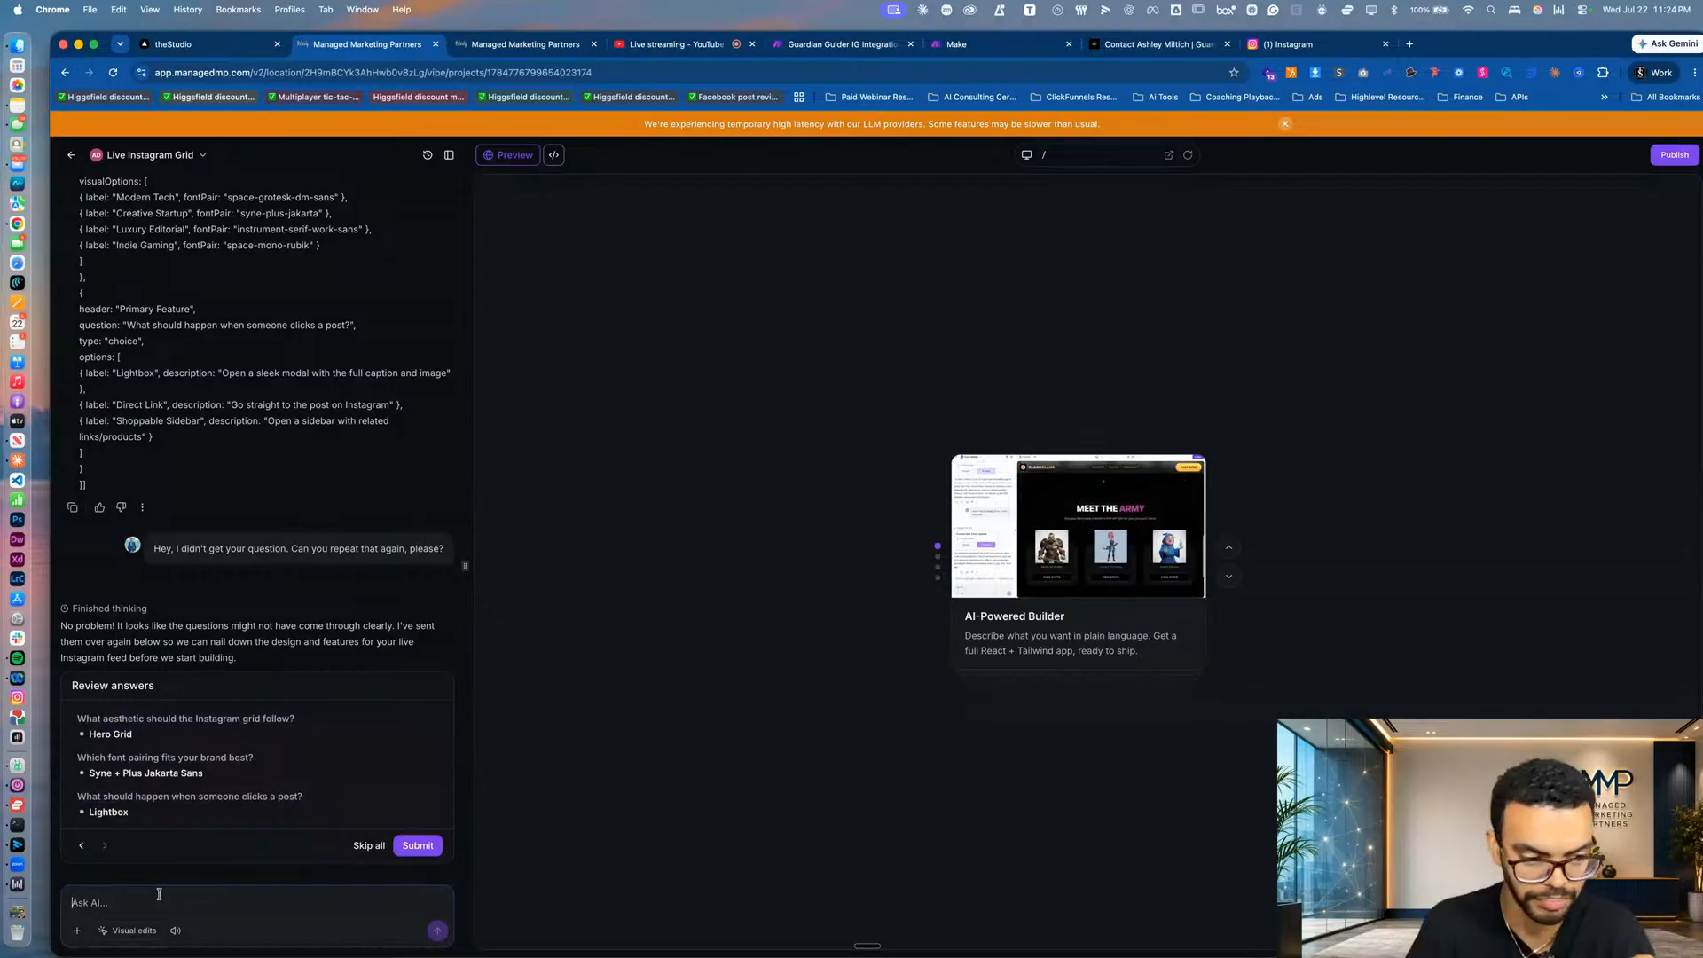
pyautogui.press('super+v')
pyautogui.hotkey('shift', 'Return')
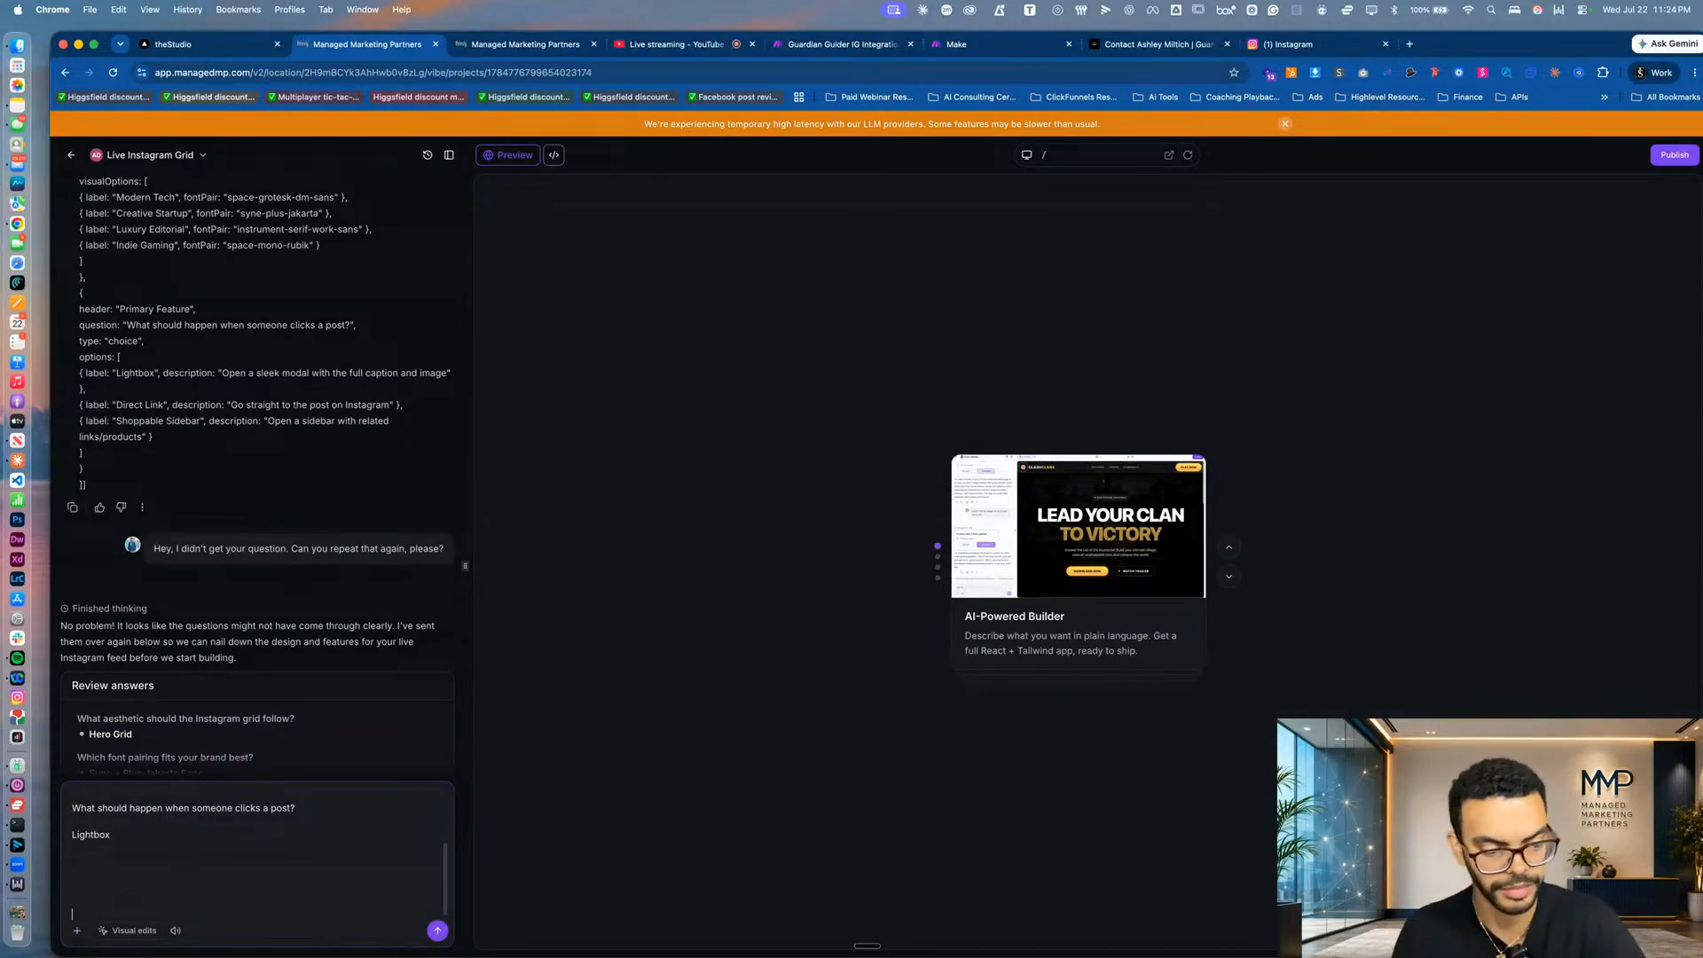
# Add the line "Above are the answers to your questions." below the copied answers.
pyautogui.write('Above are the answres')
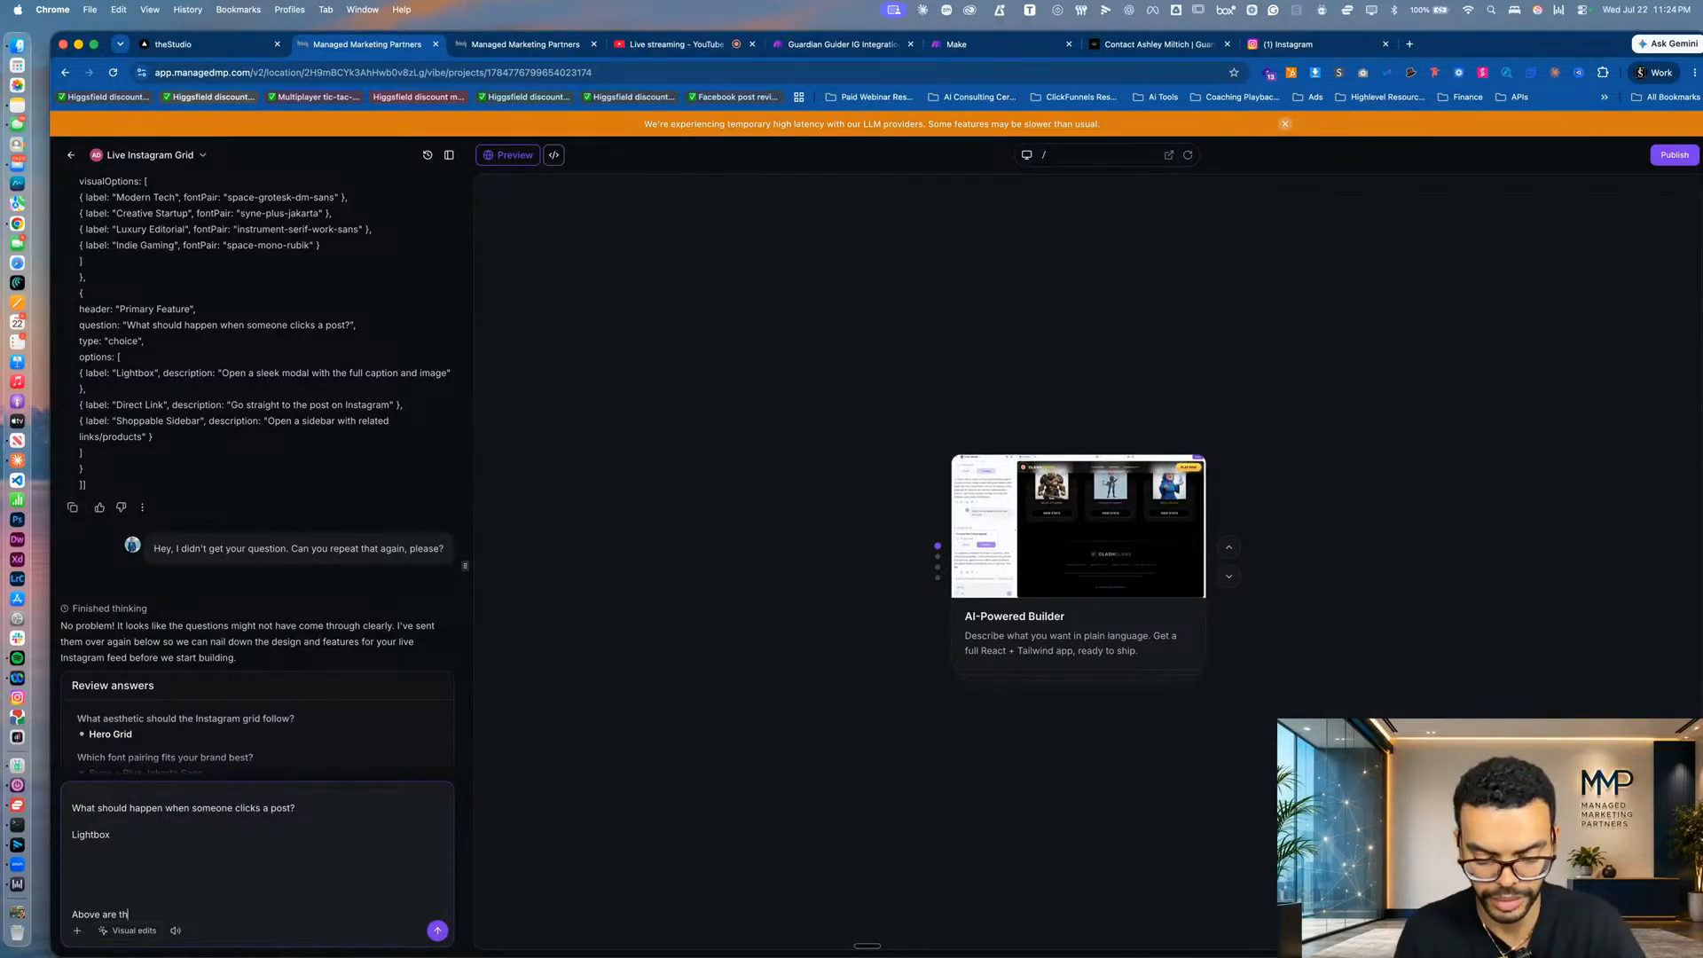
pyautogui.press('BackSpace')
pyautogui.press('BackSpace')
pyautogui.press('BackSpace')
pyautogui.press('BackSpace')
pyautogui.press('BackSpace')
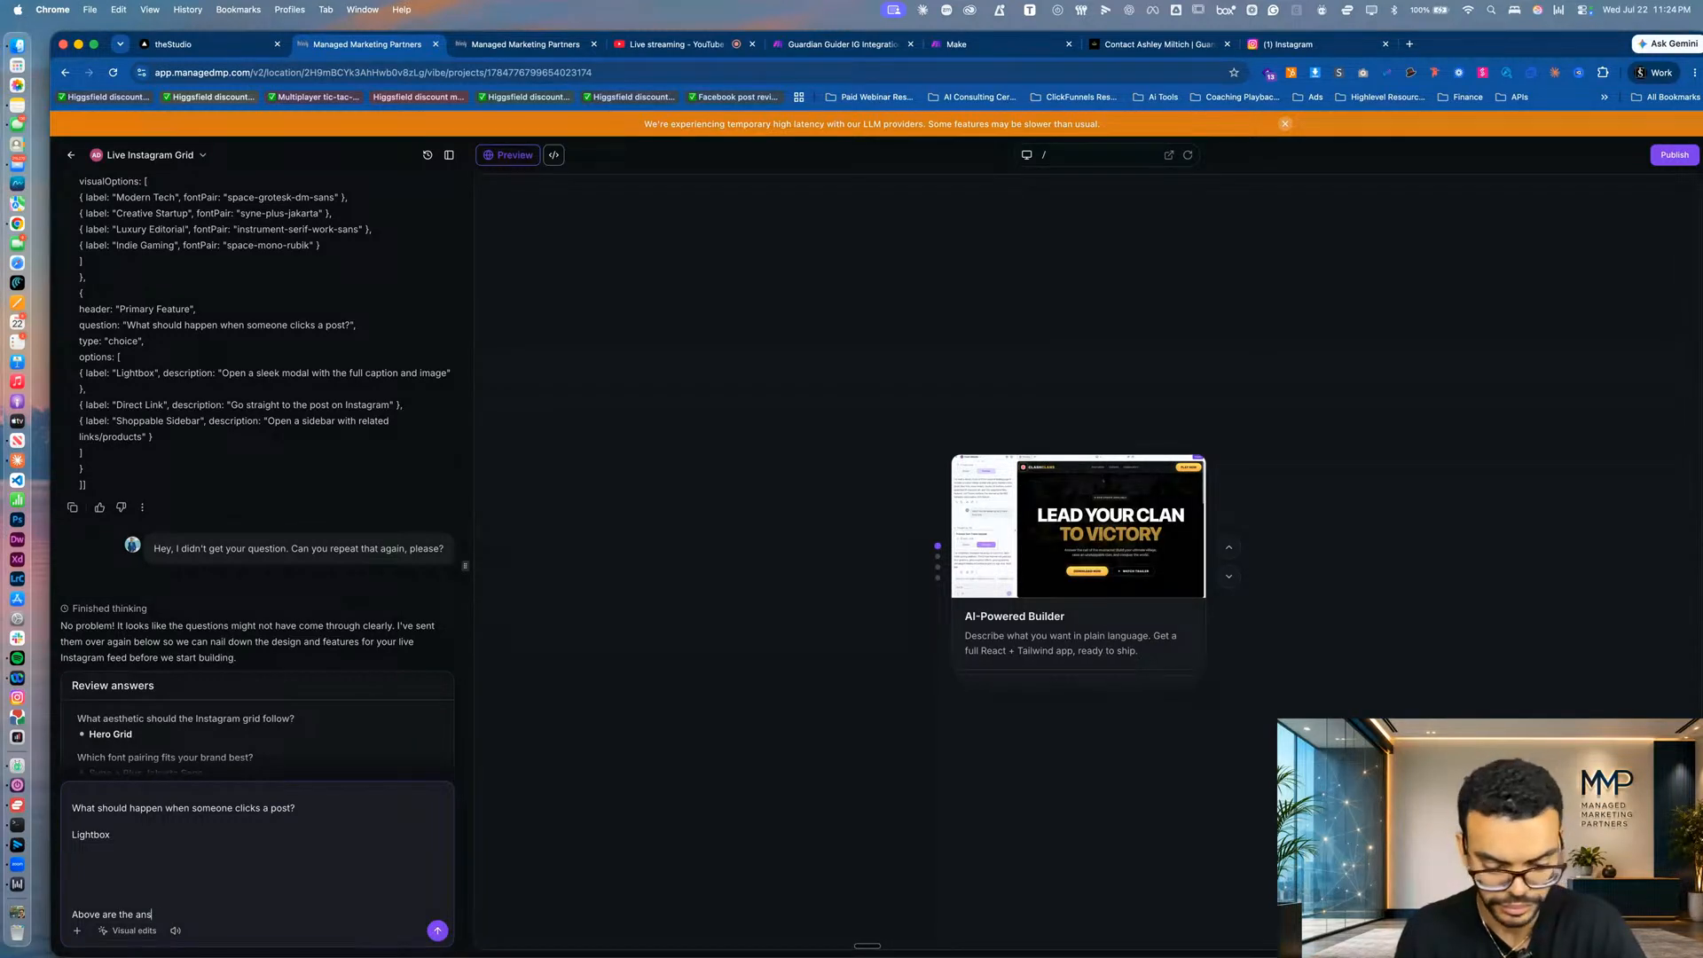
pyautogui.write('wers to your que')
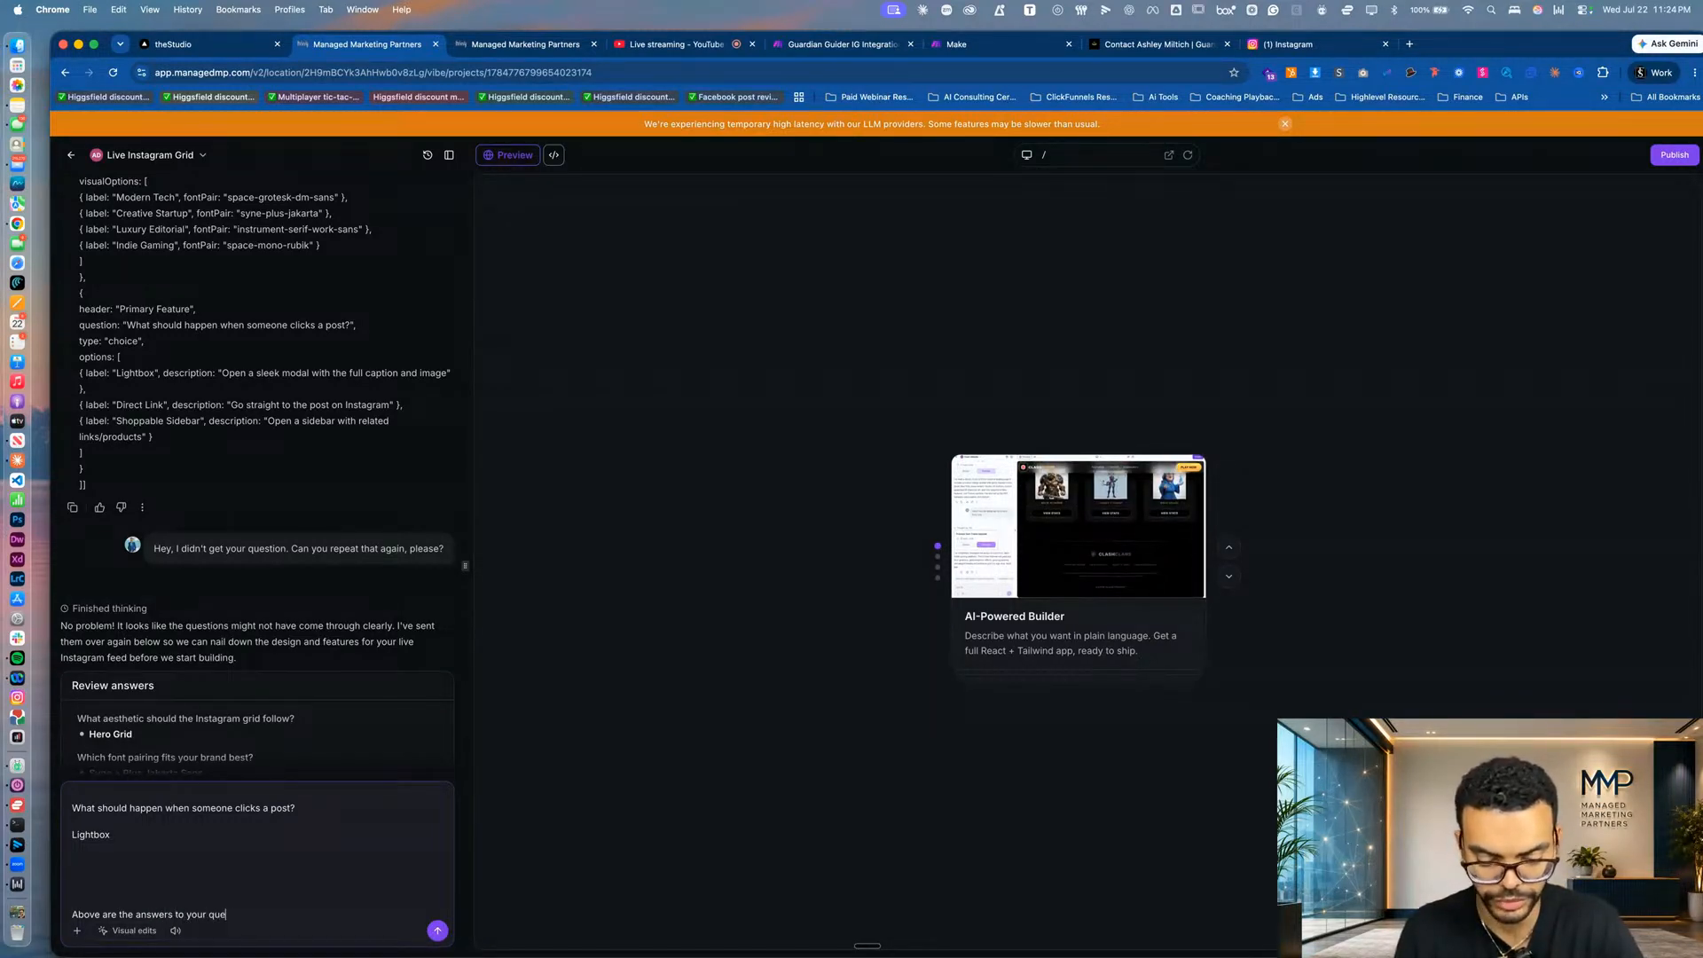
pyautogui.write('stions')
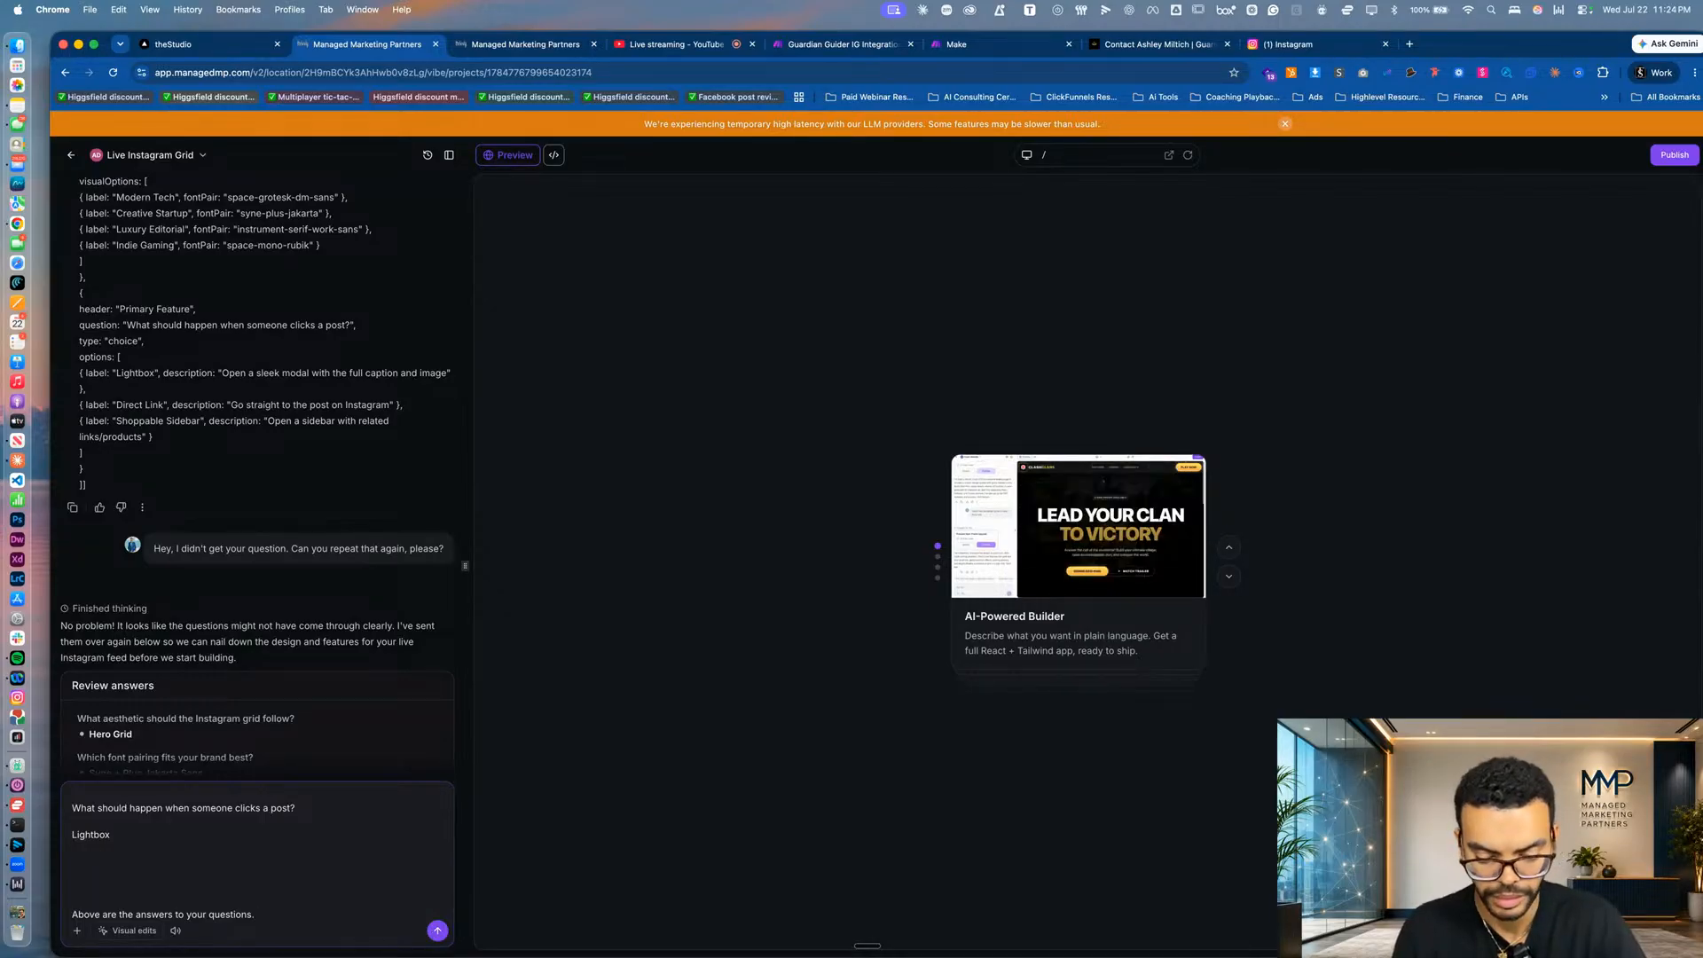
# Add feedback approving story overlays, an arrow-key lightbox, sync animation and dynamic CTAs without shop-the-look, ask for further enhancements, and send the message.
pyautogui.scroll(15, 287, 374)
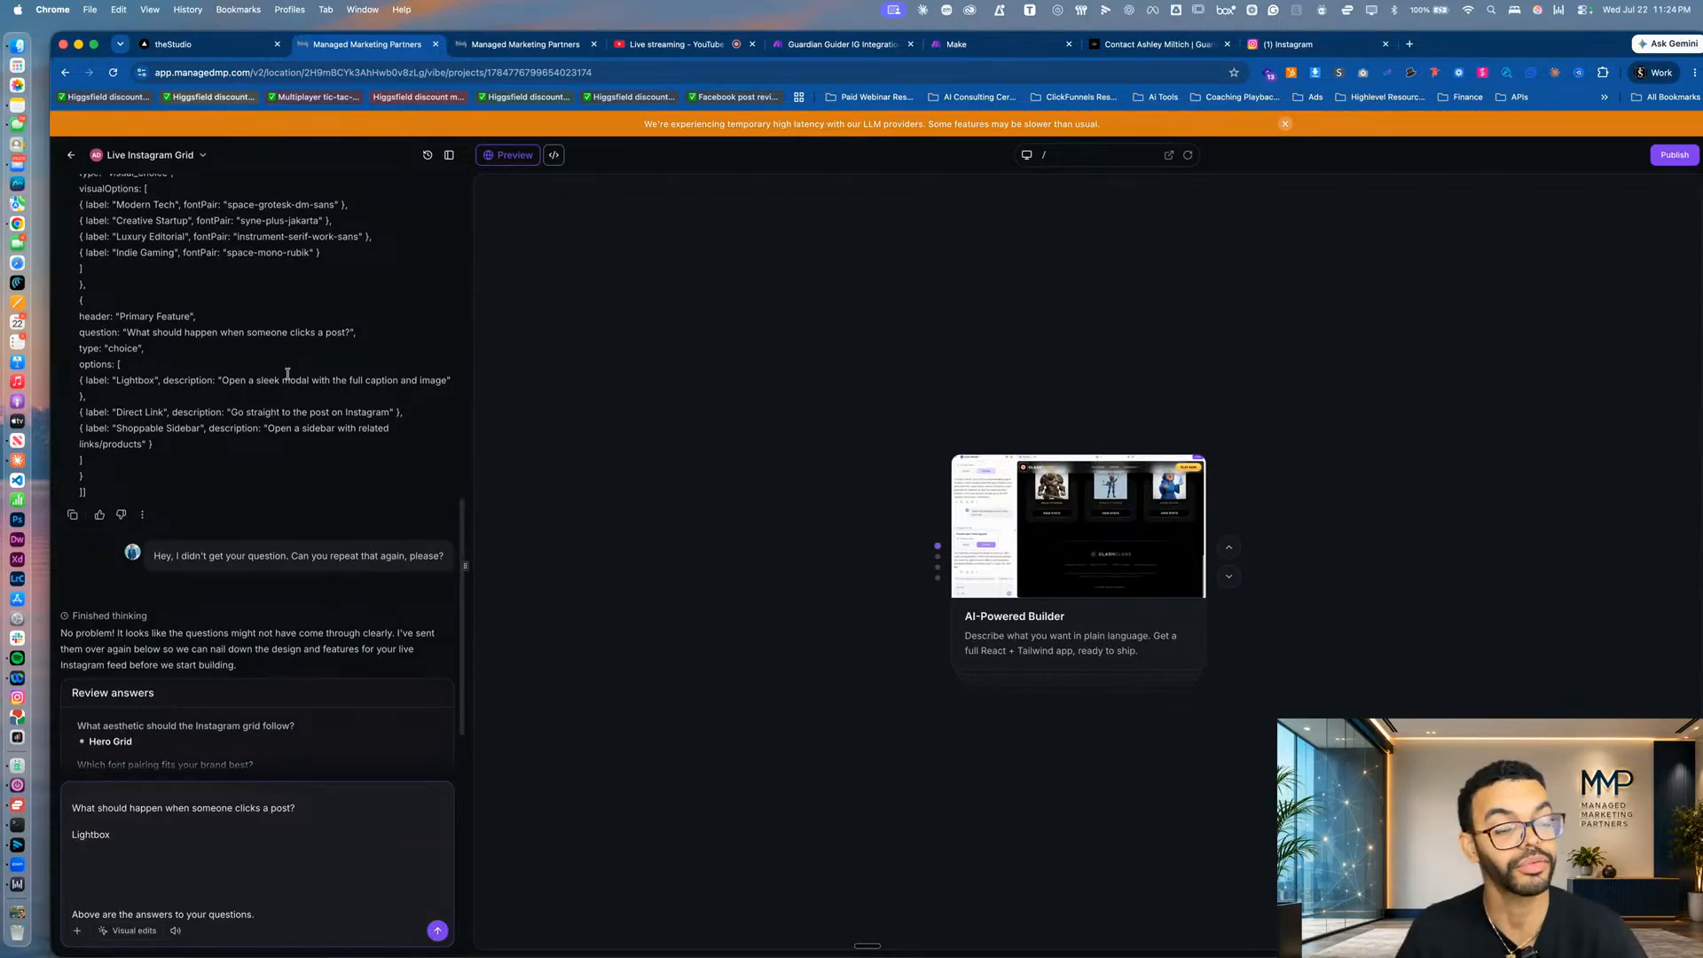
pyautogui.scroll(1, 287, 373)
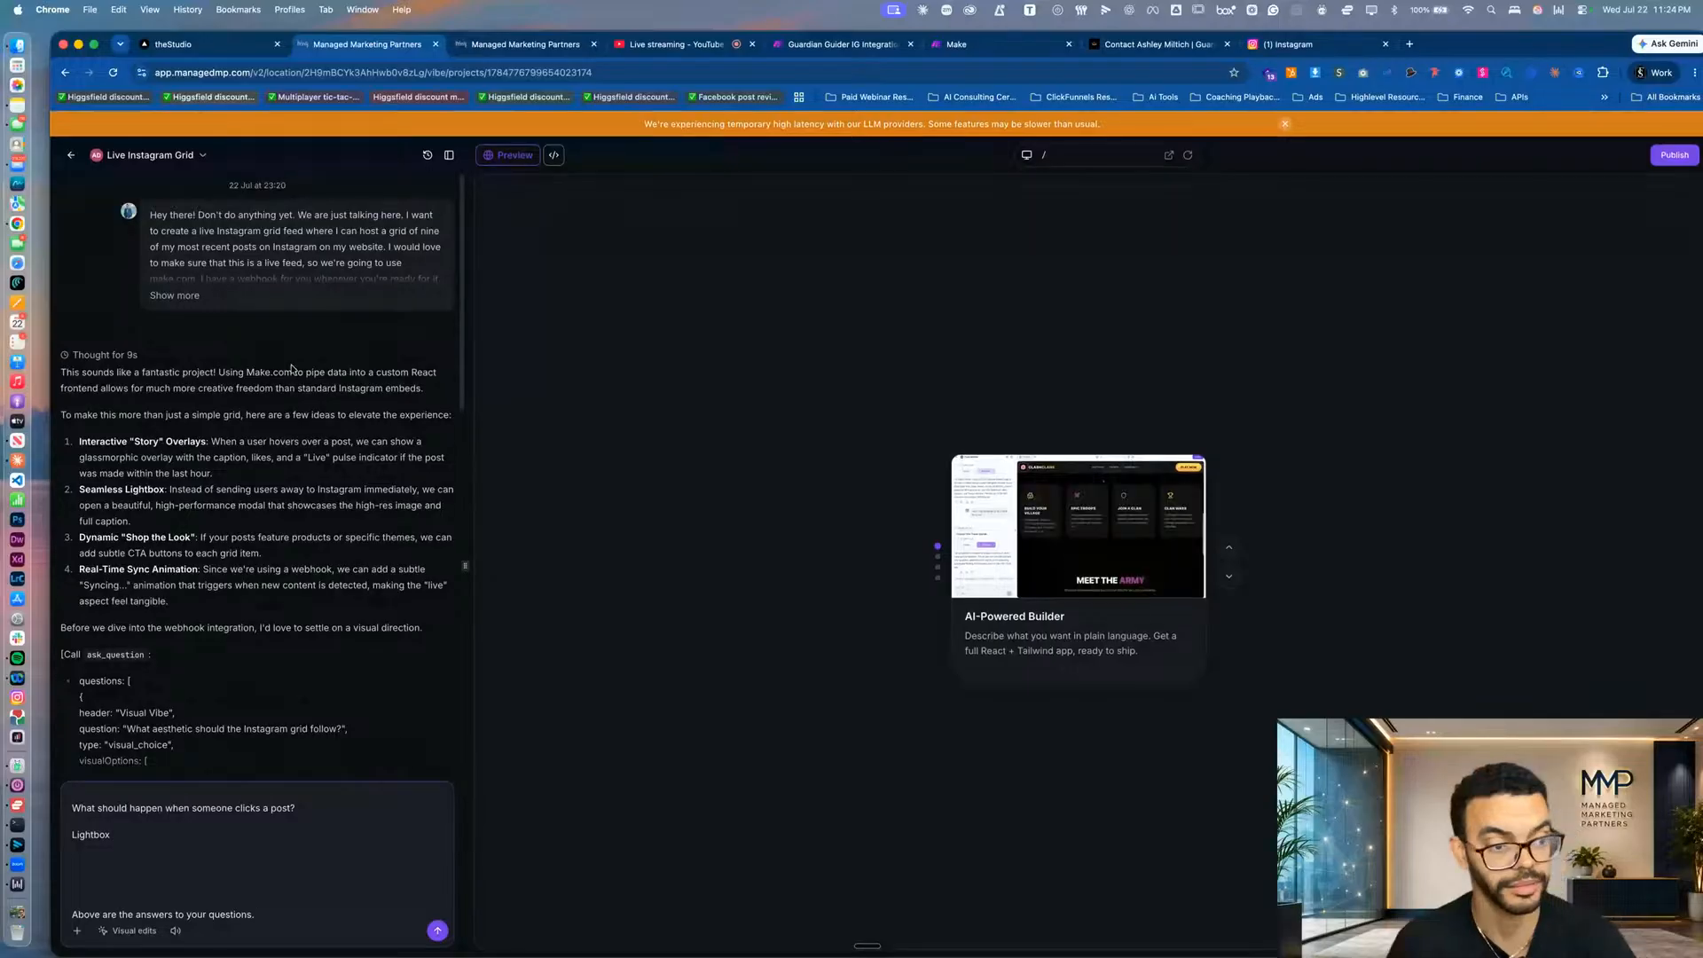
pyautogui.scroll(1, 293, 368)
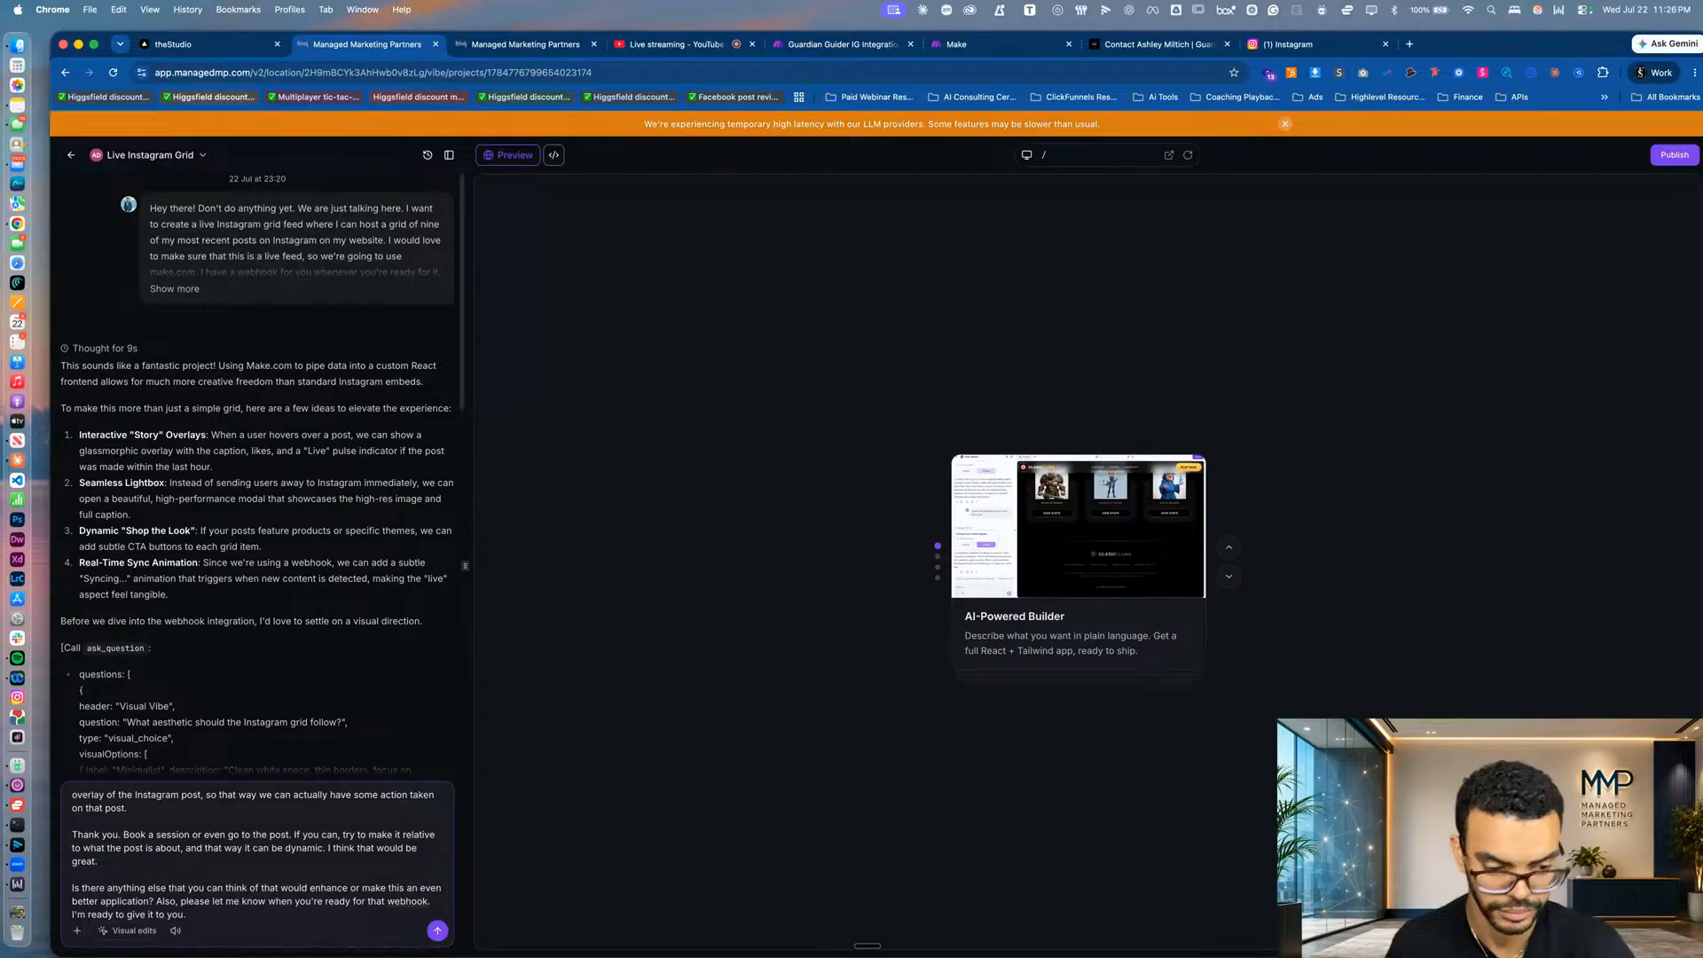
pyautogui.press('Return')
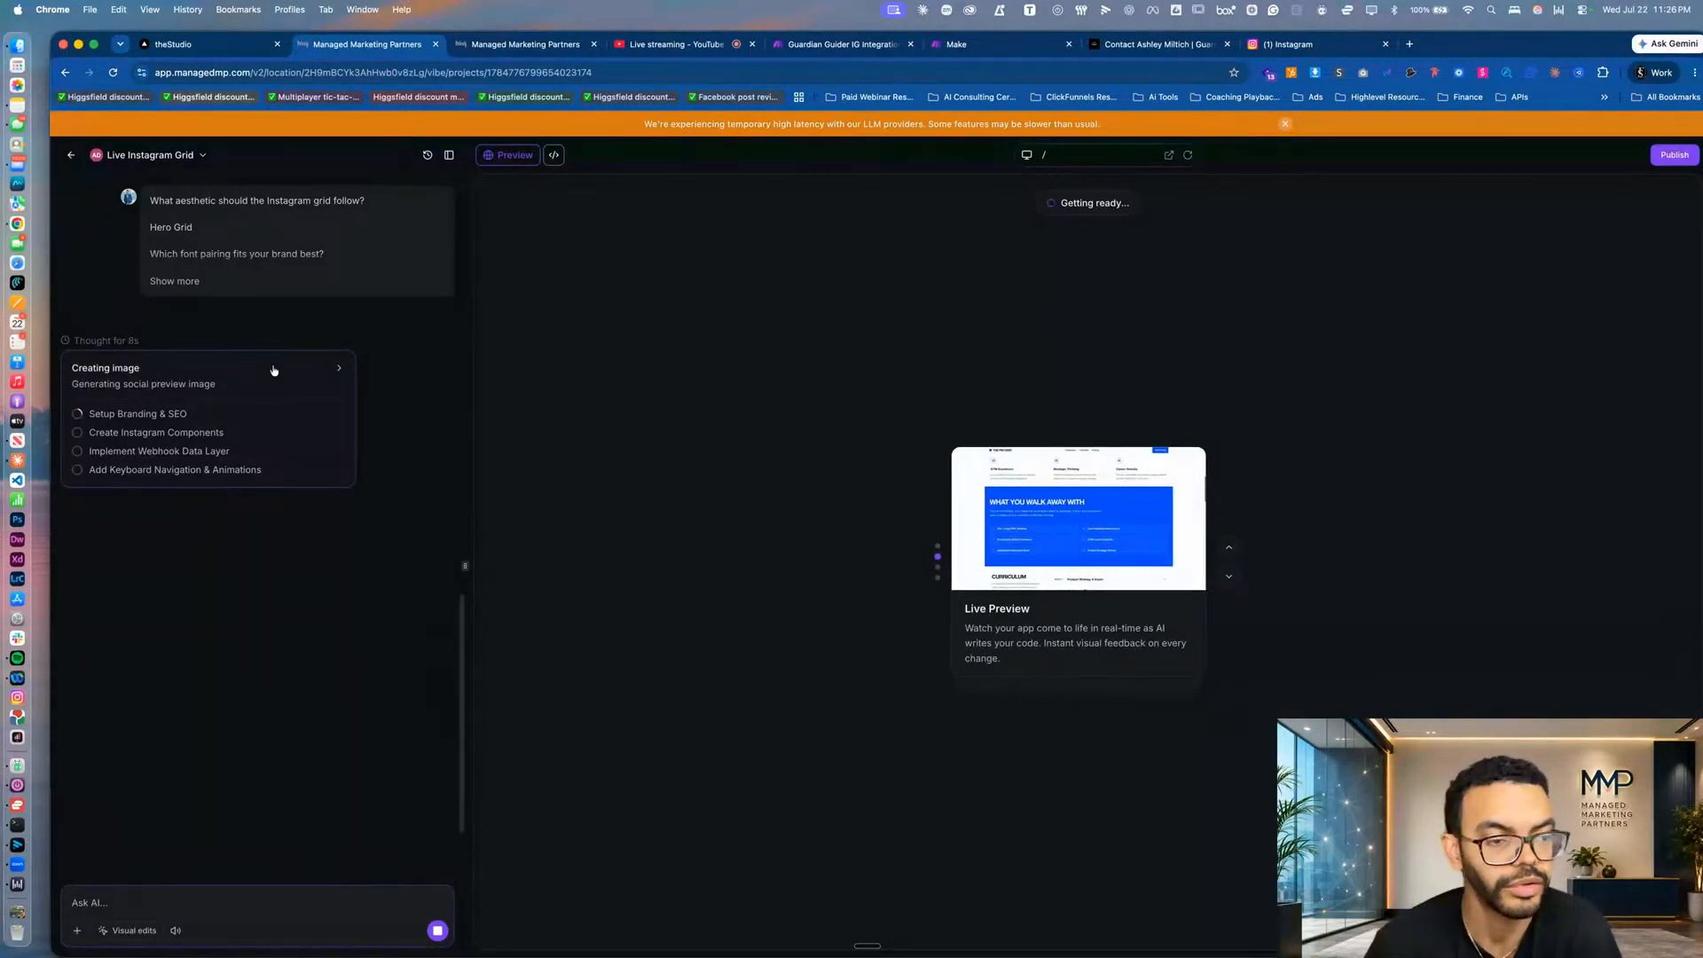
# Expand the sent message and read its full text while the AI builds the feed, up to the webhook request.
pyautogui.click(175, 281)
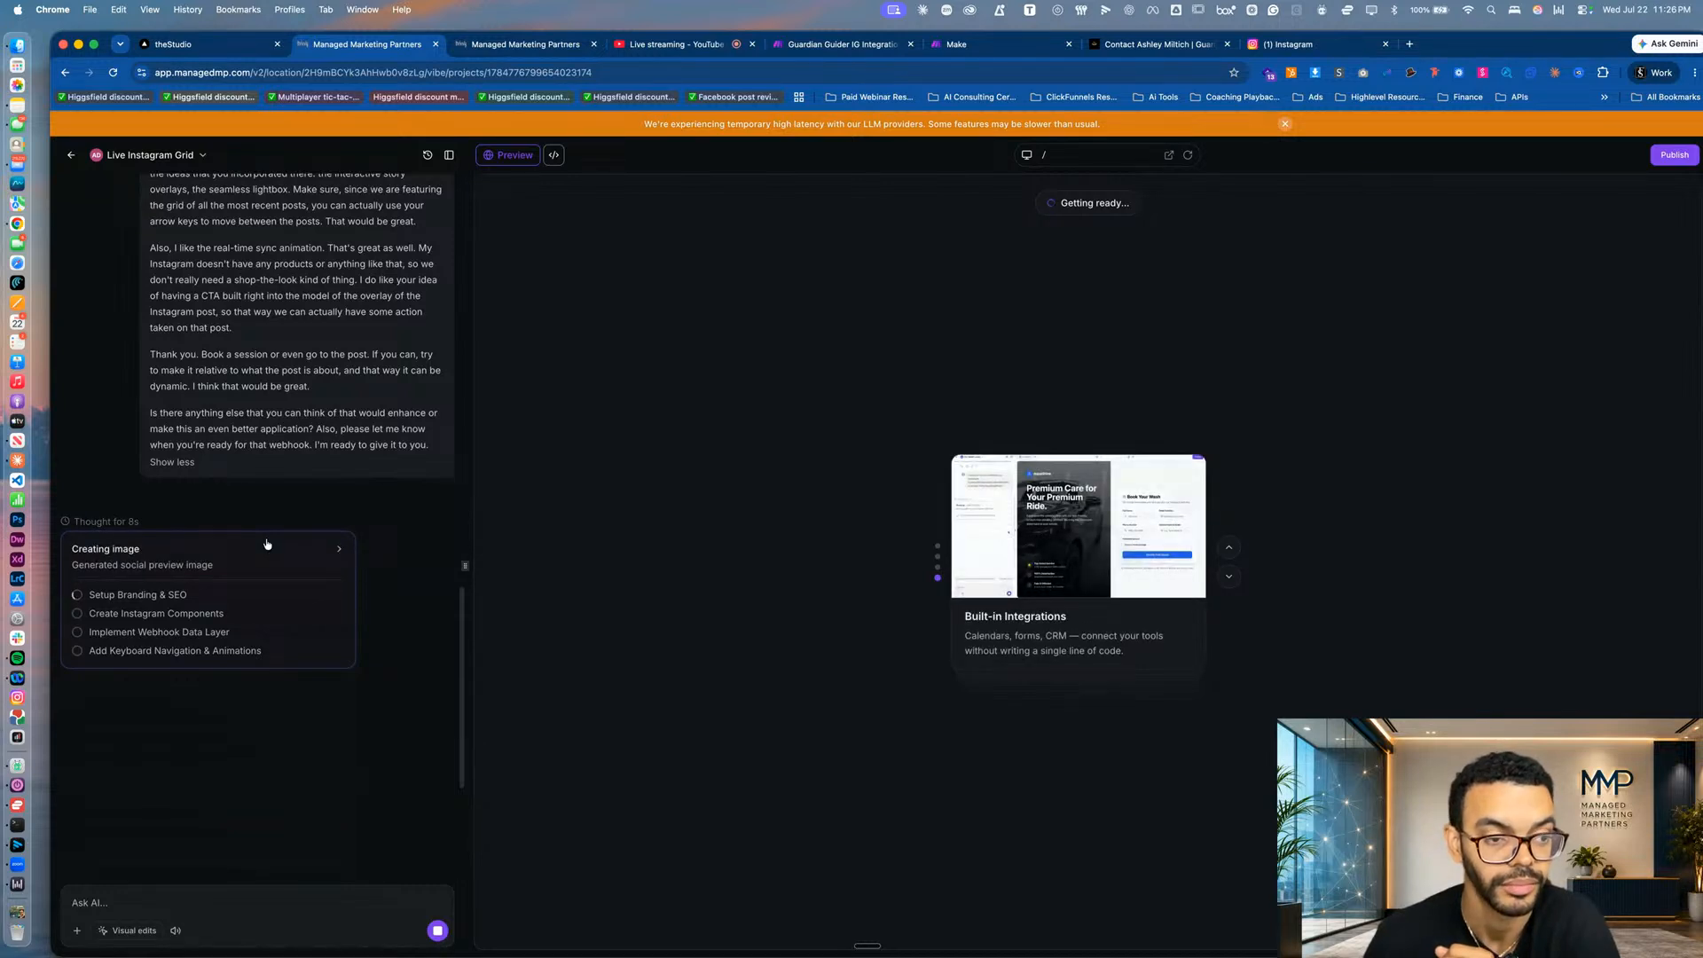
pyautogui.scroll(3, 270, 381)
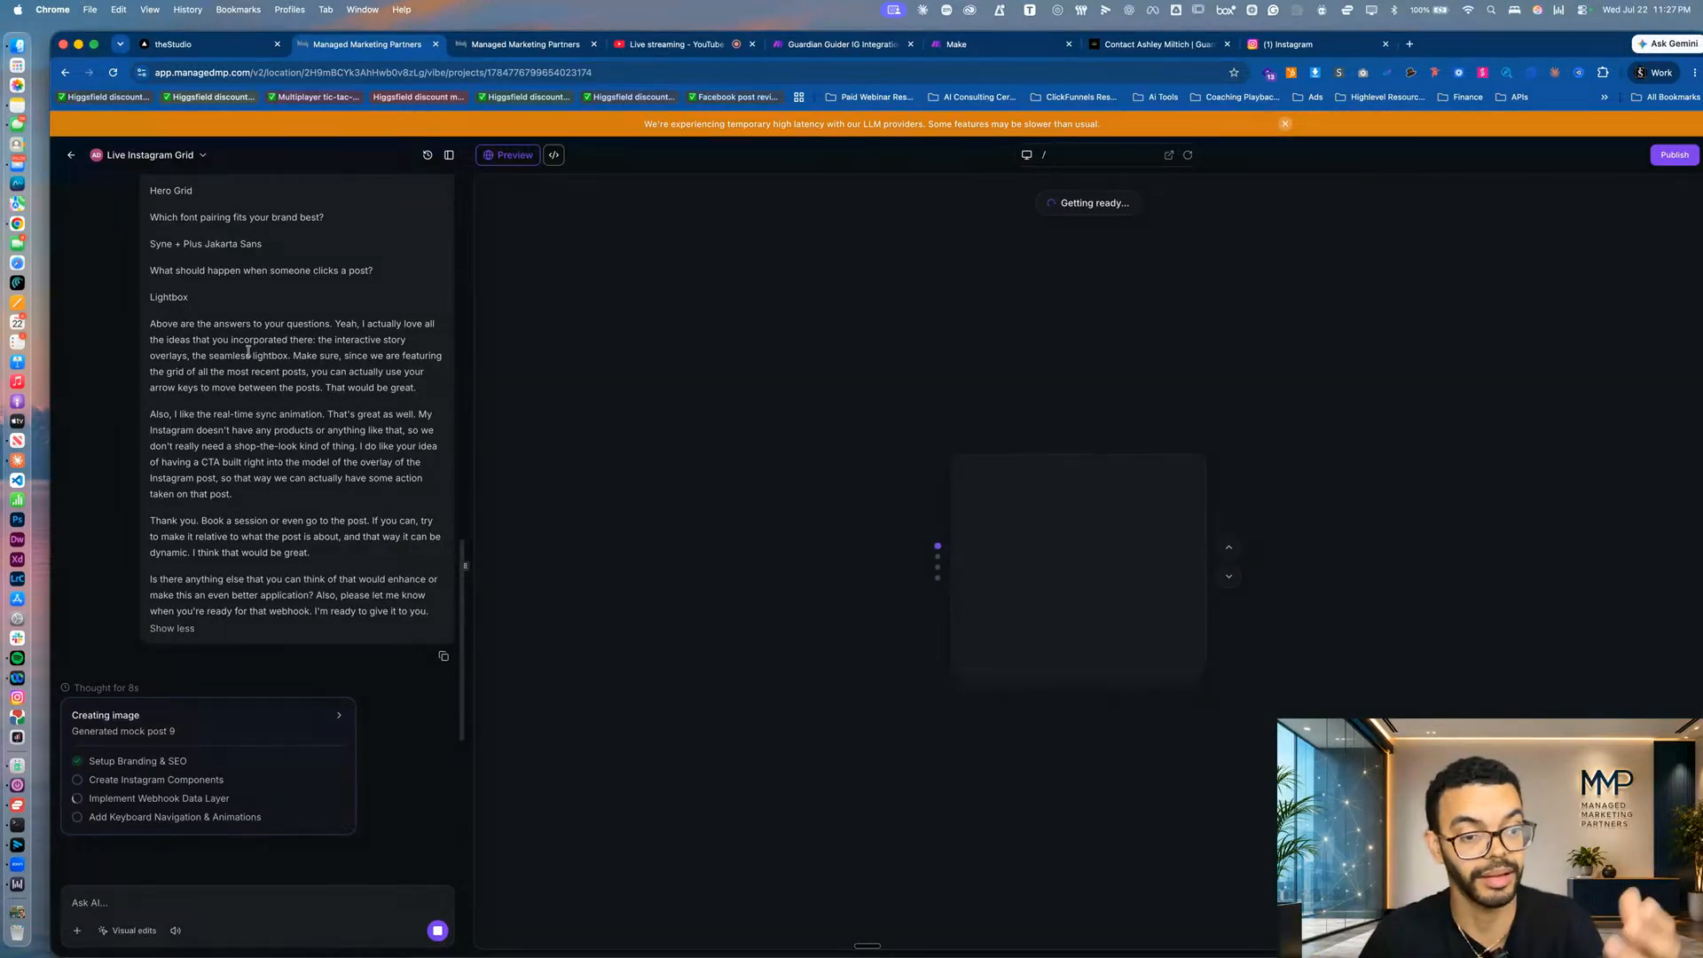
pyautogui.moveTo(232, 342); pyautogui.dragTo(311, 533)
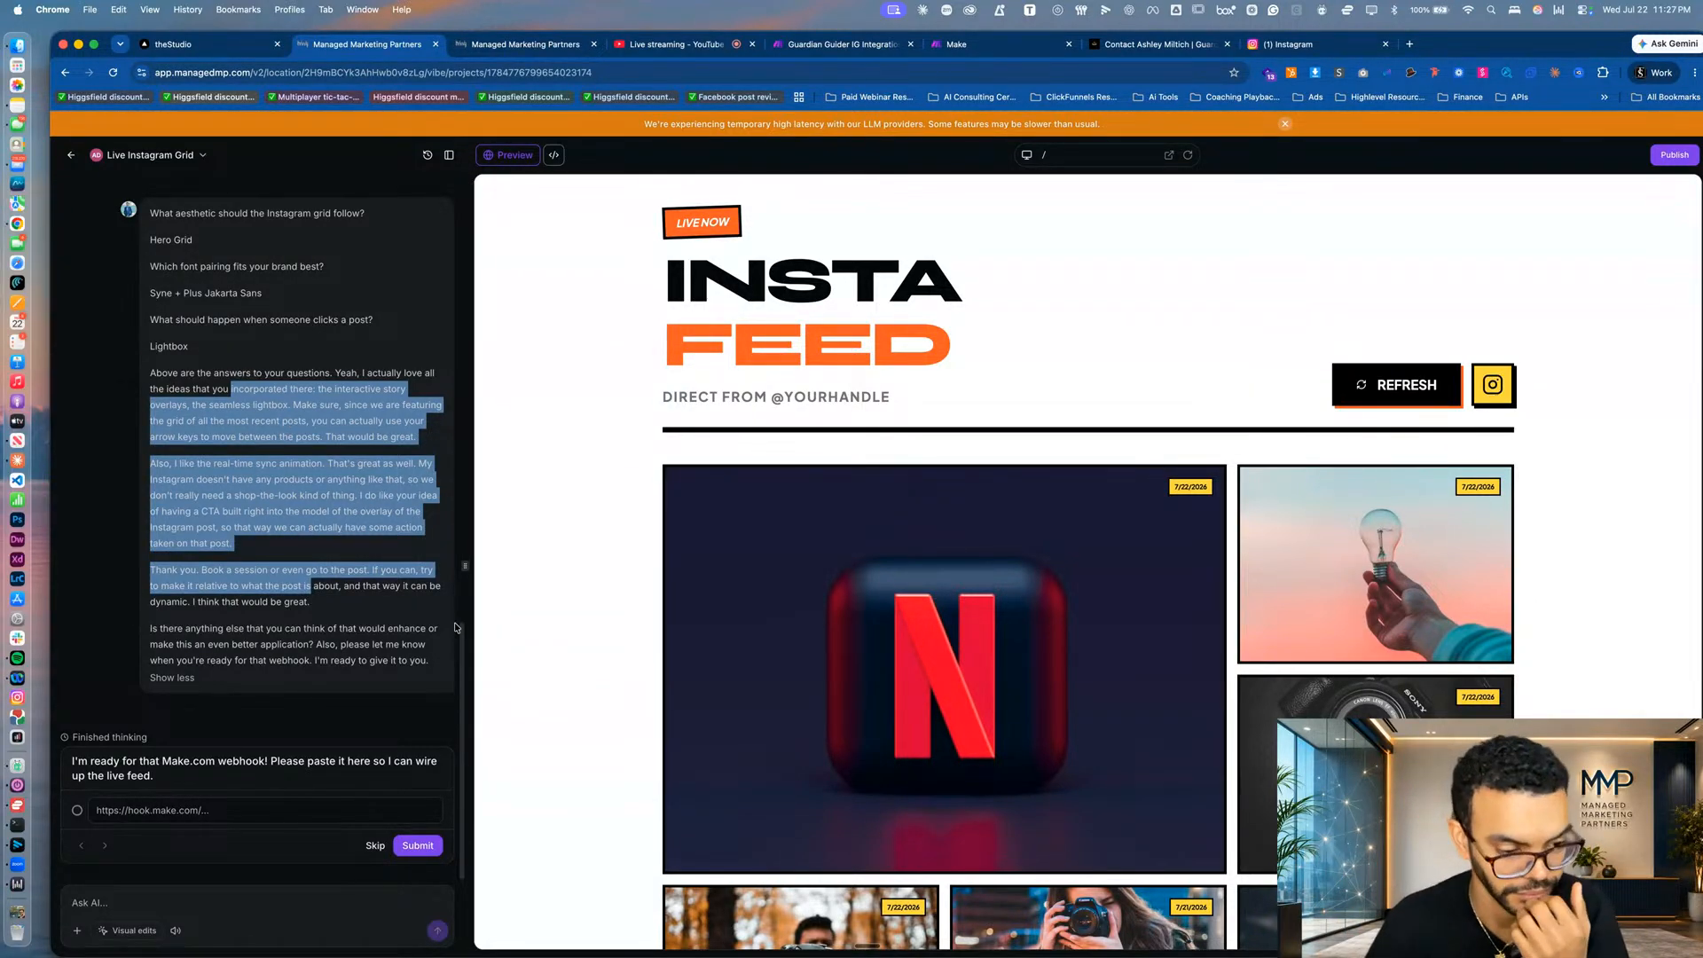
pyautogui.scroll(-1, 242, 772)
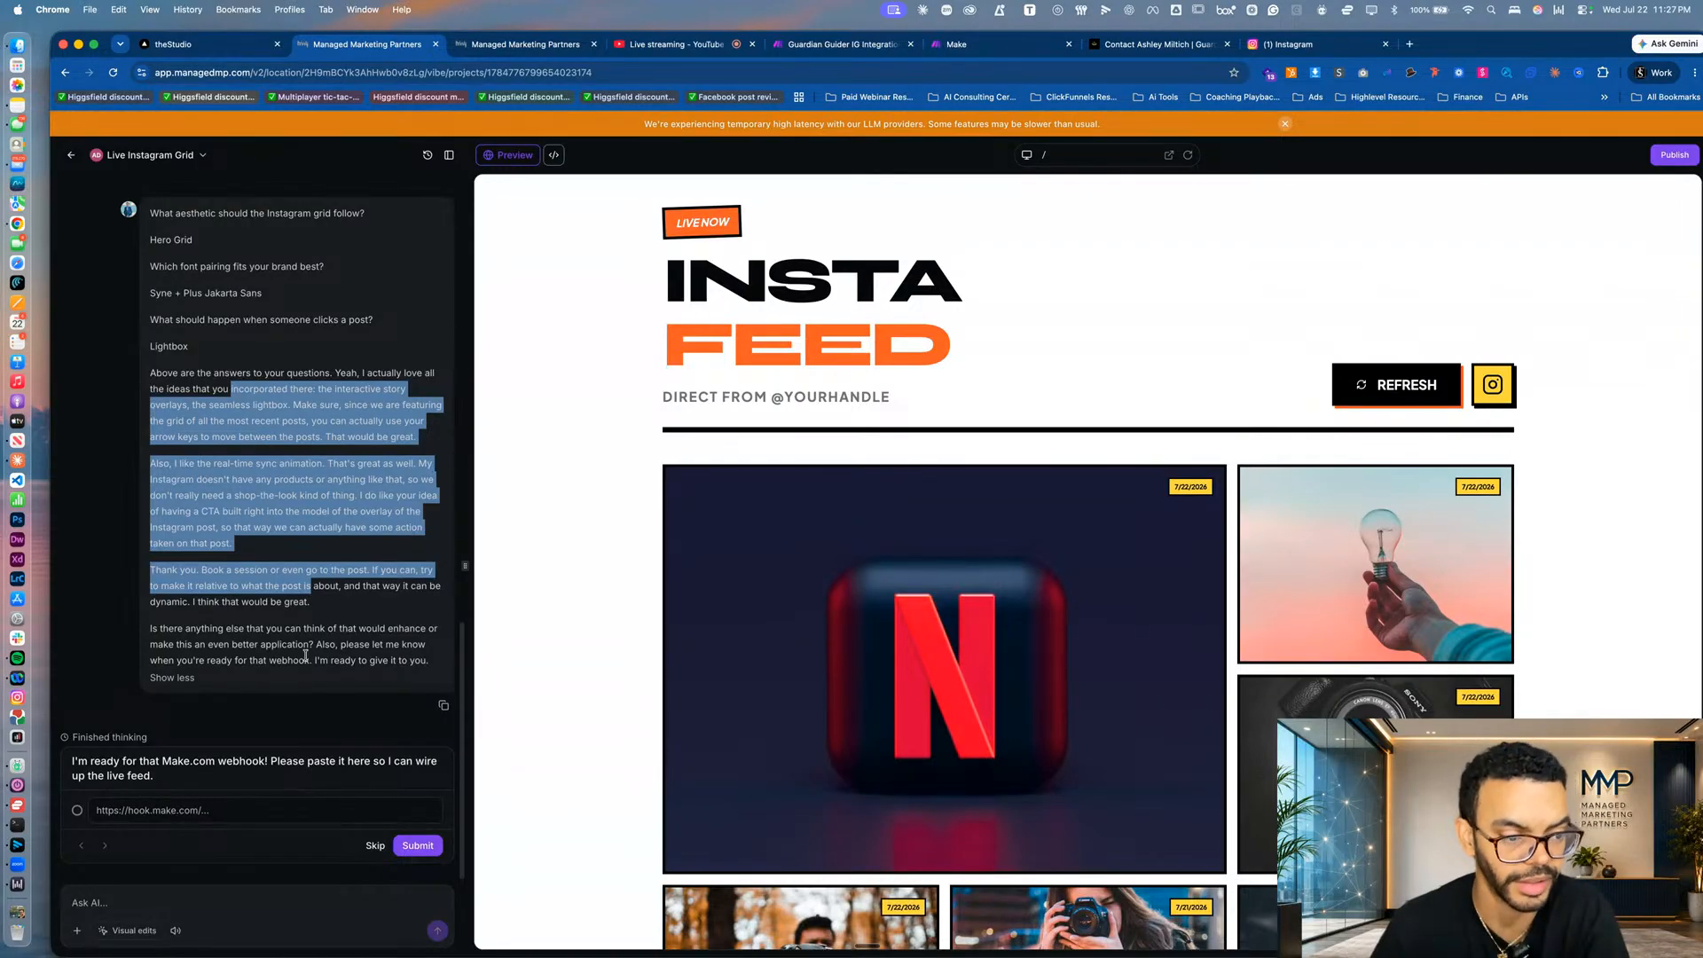
pyautogui.click(301, 672)
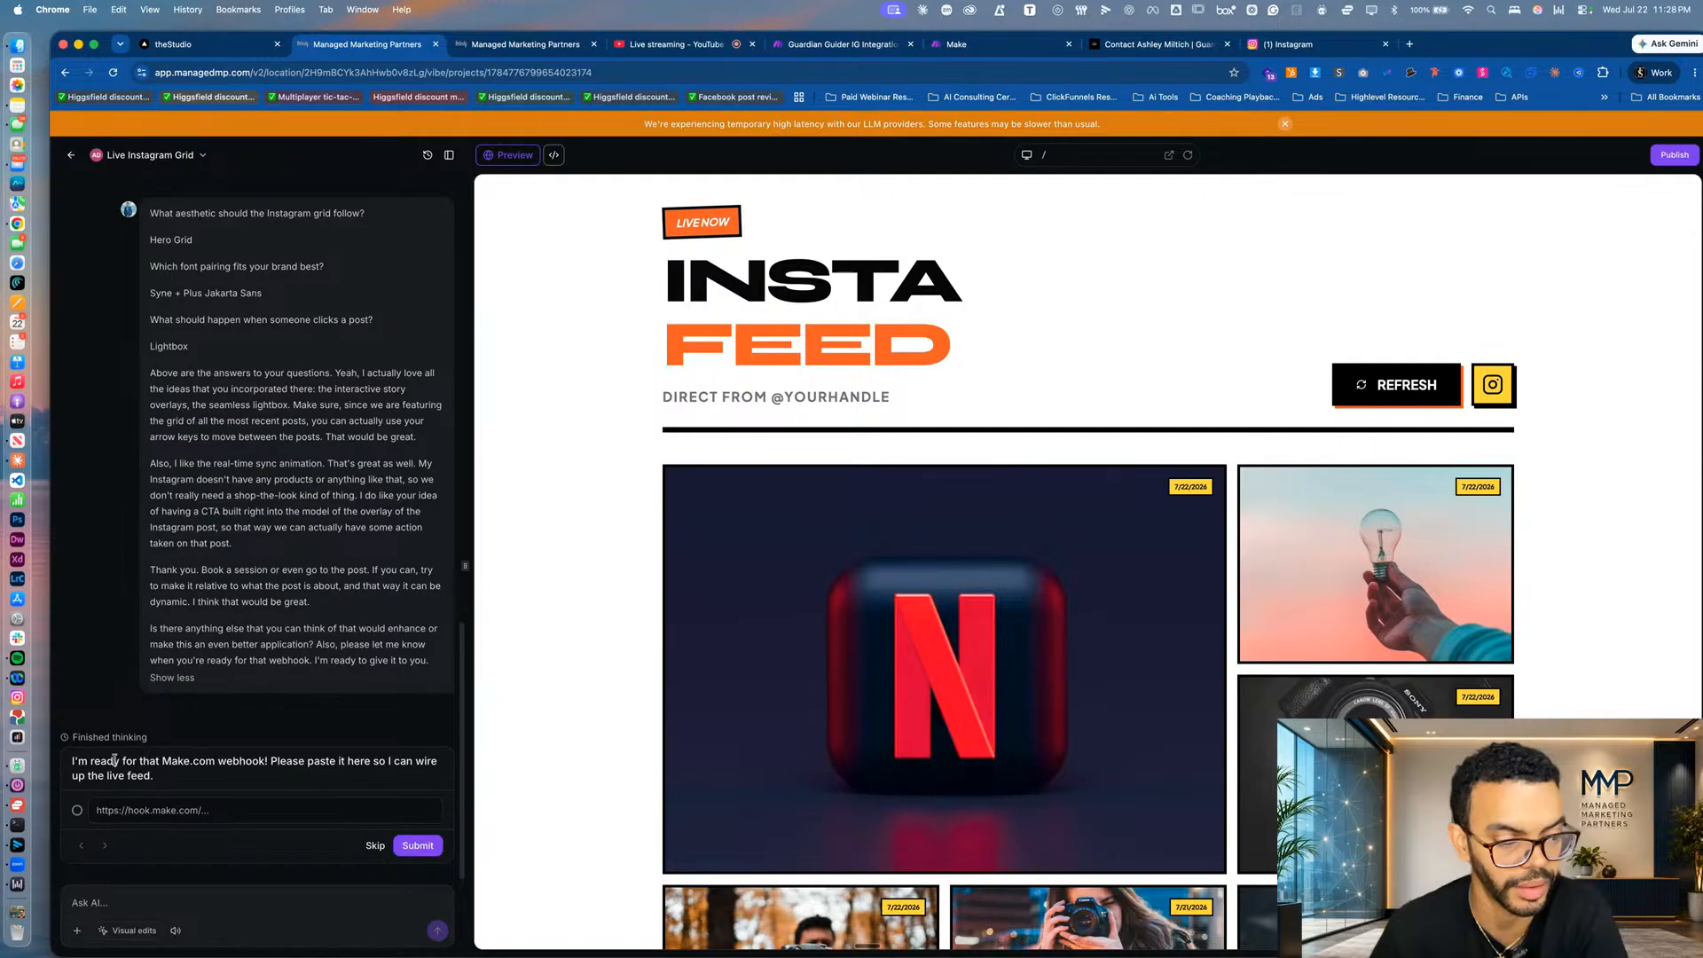
# Switch to Make and view the custom webhook settings of the Guardian Guider IG Integration scenario, closing them without changes.
pyautogui.click(185, 811)
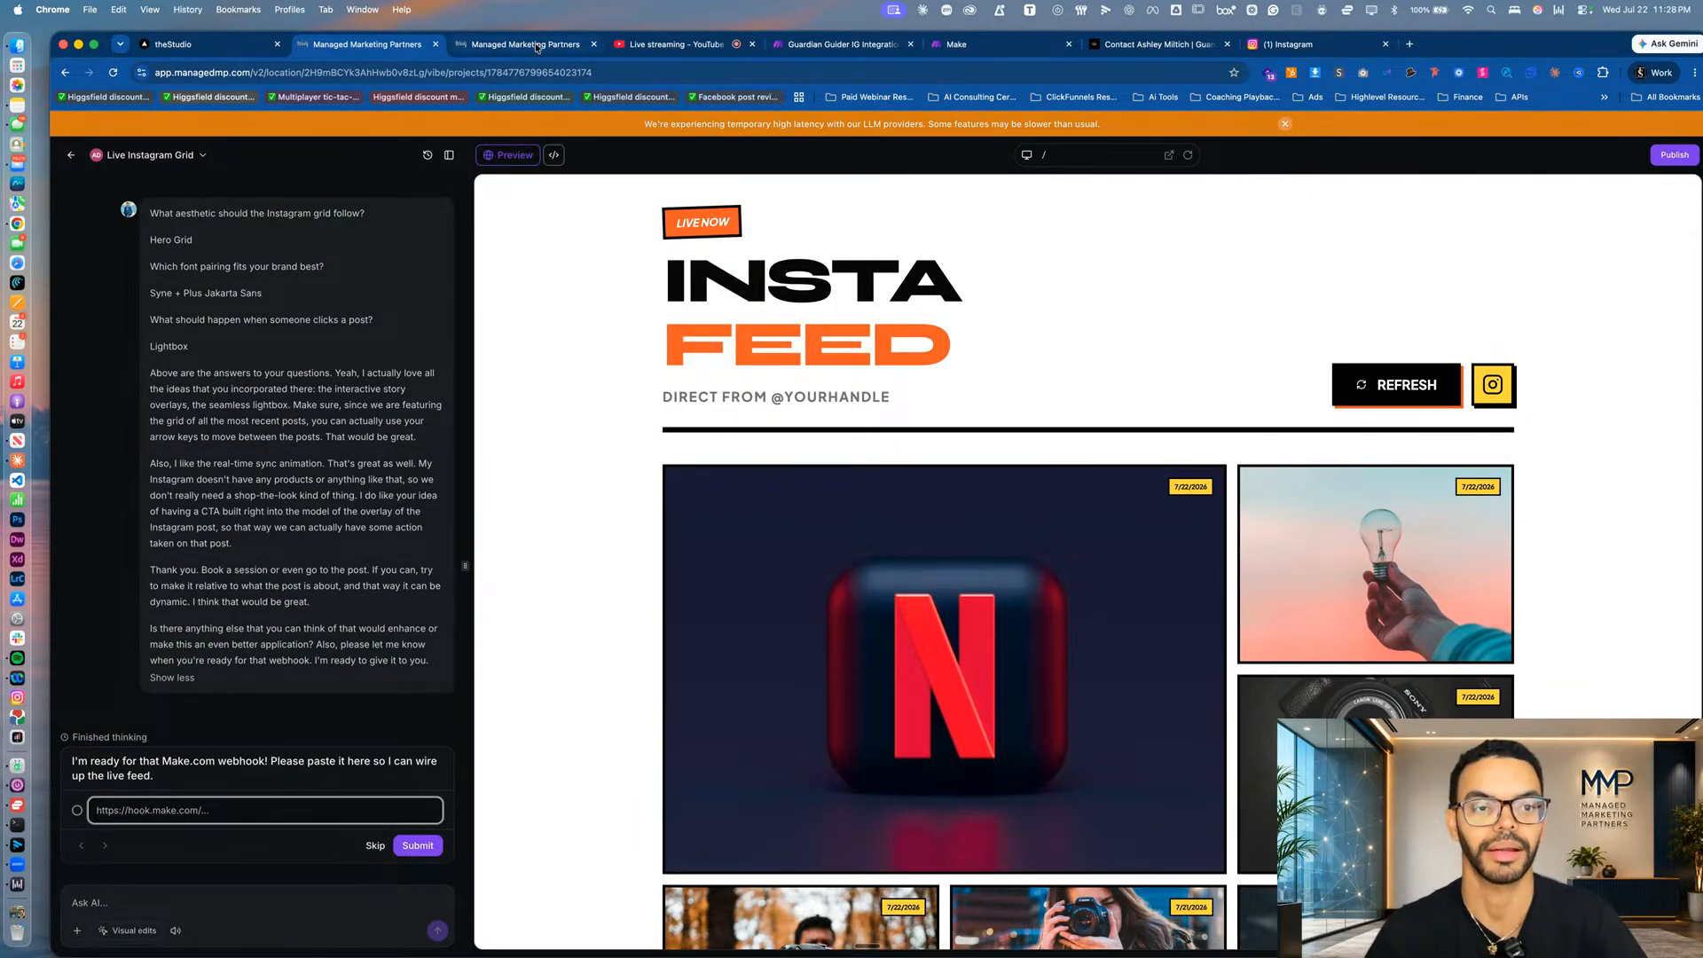
pyautogui.click(1011, 47)
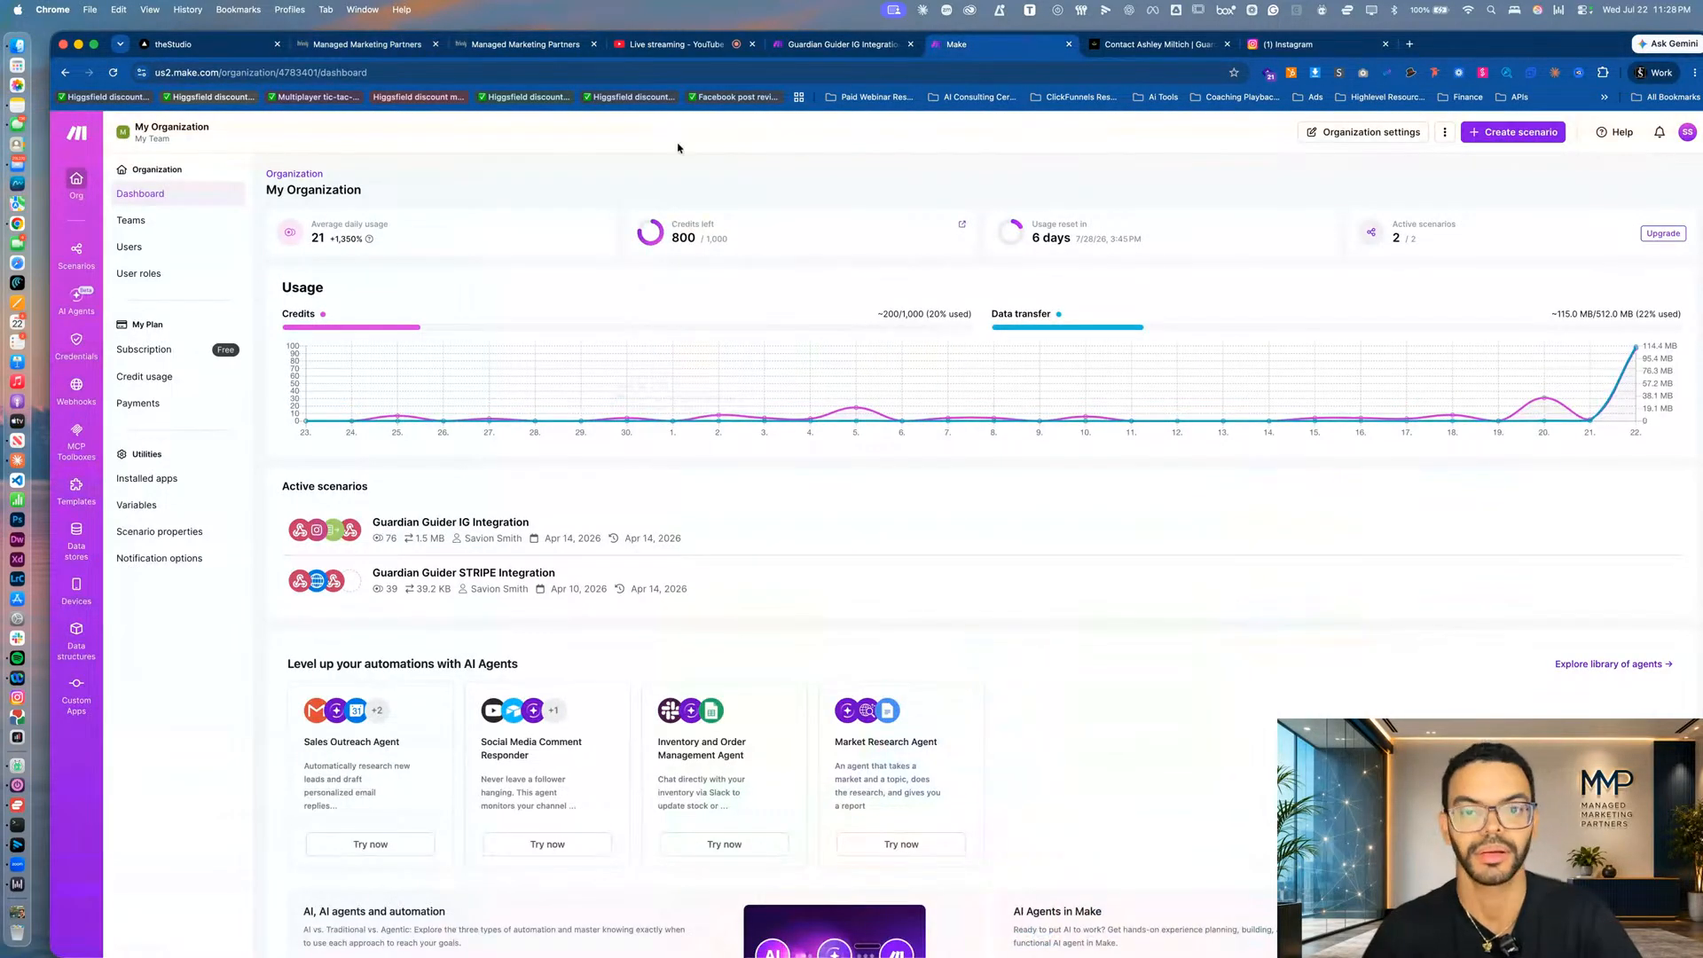
pyautogui.click(858, 45)
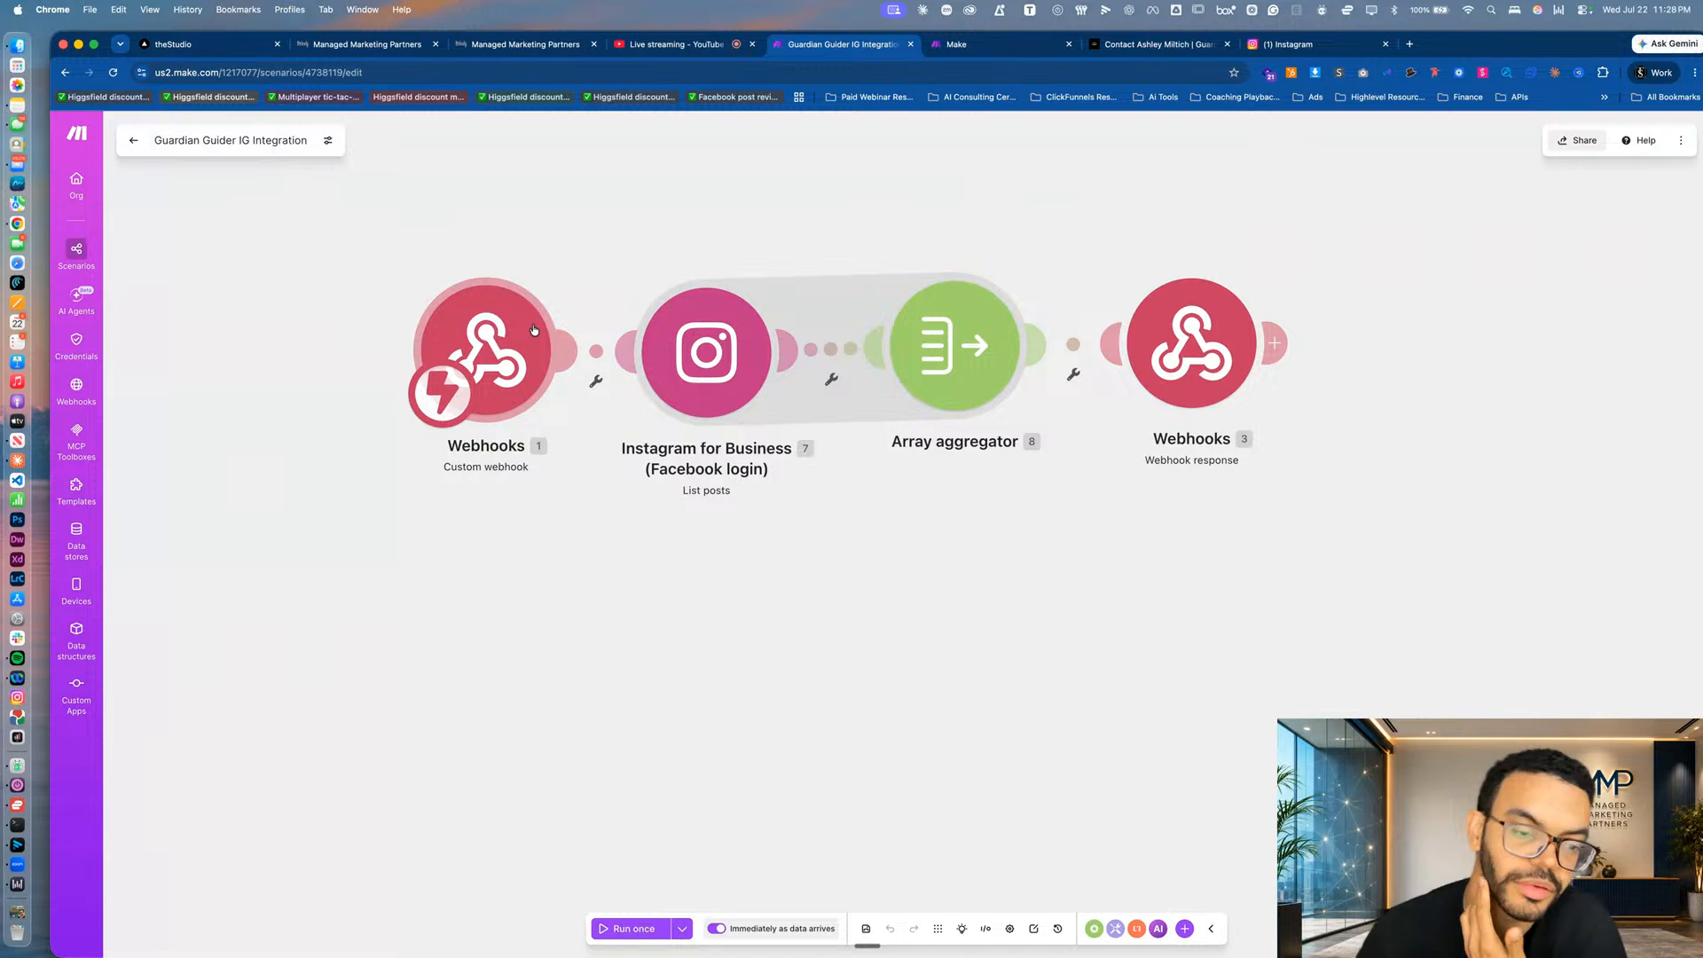
pyautogui.click(494, 379)
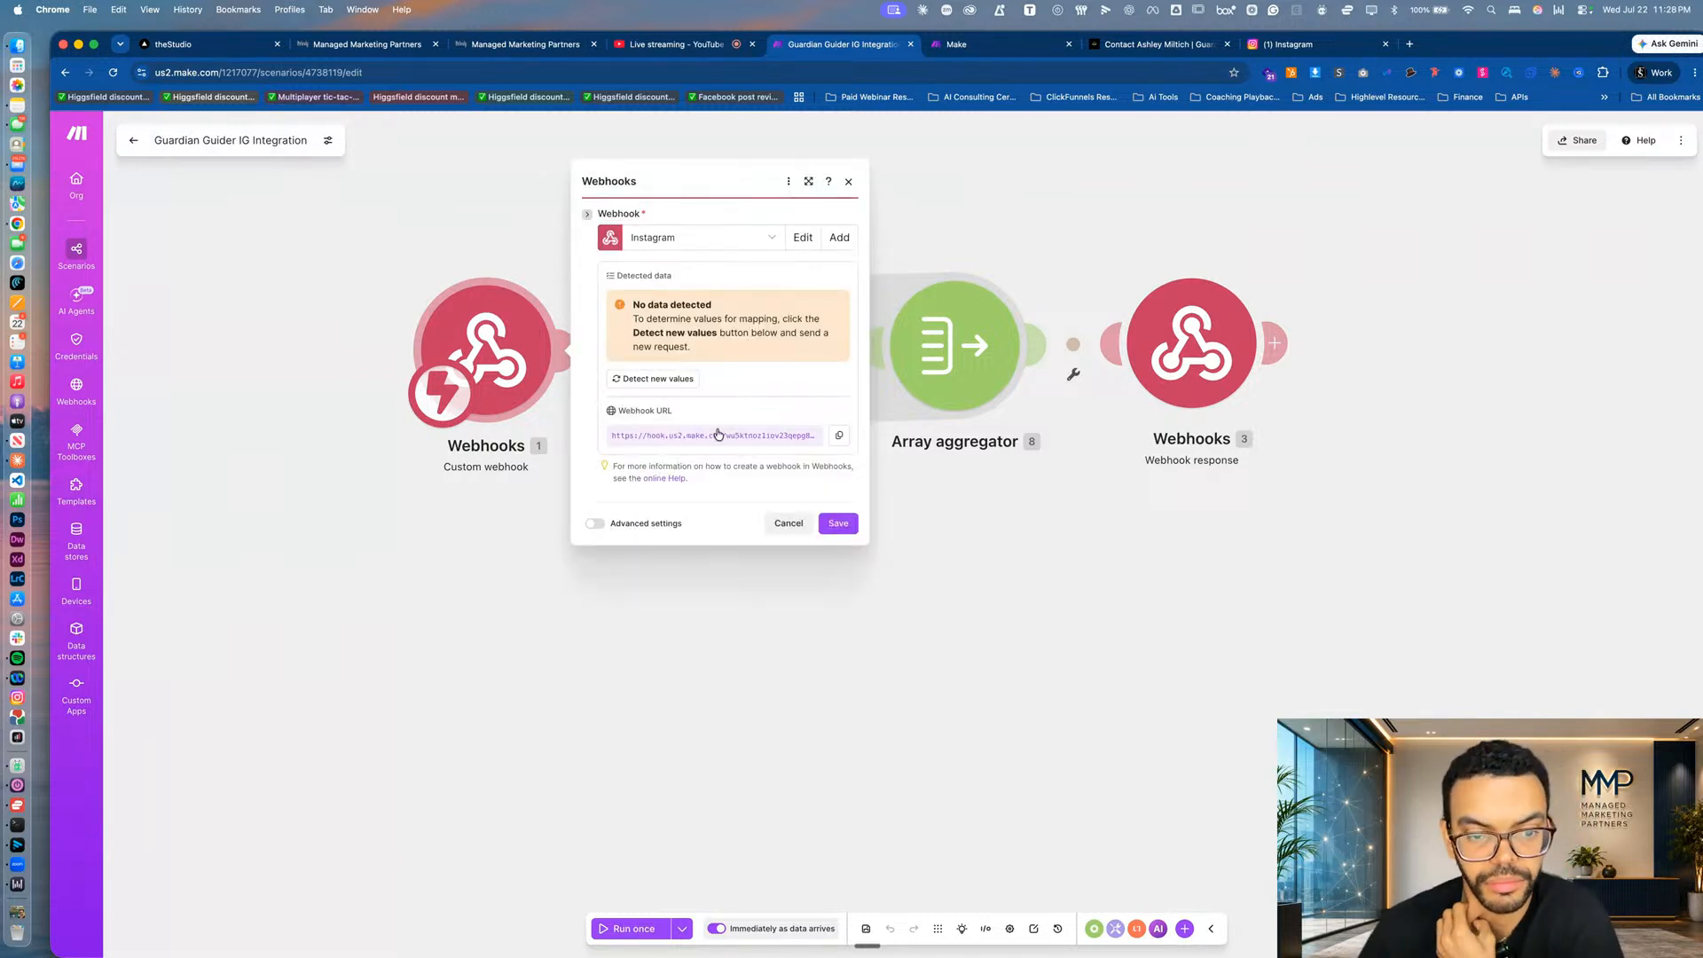
pyautogui.press('Escape')
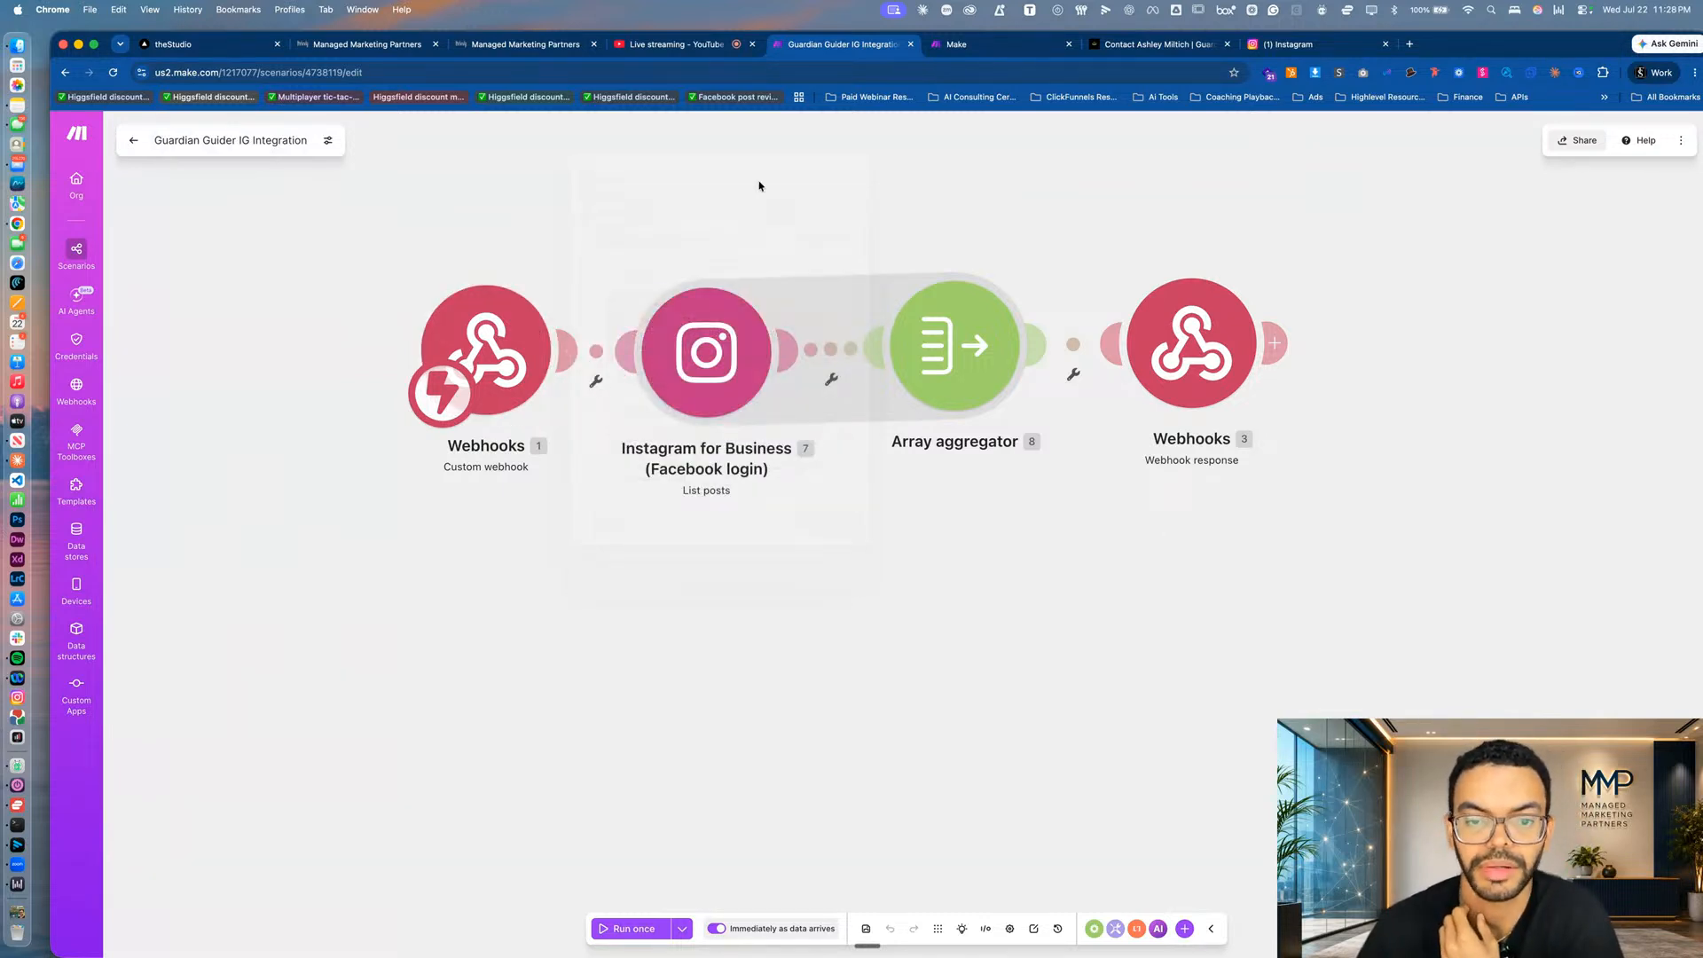
# Create a new Make scenario that starts with a Webhooks Custom webhook trigger.
pyautogui.click(987, 53)
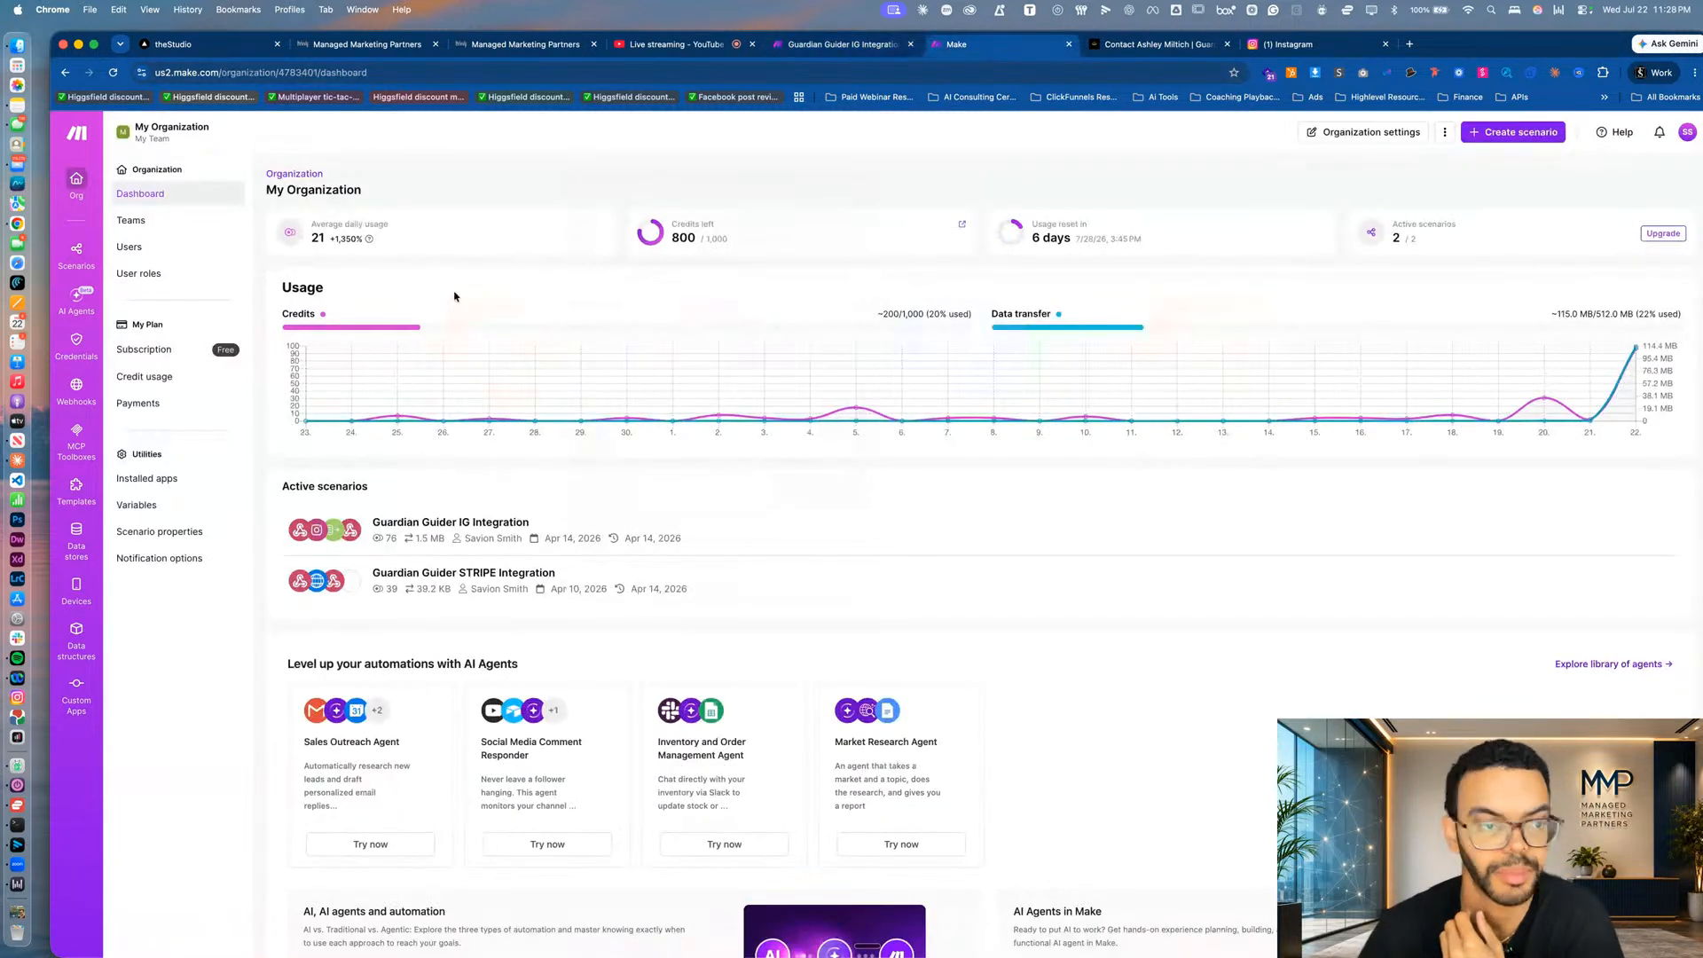
pyautogui.click(1501, 135)
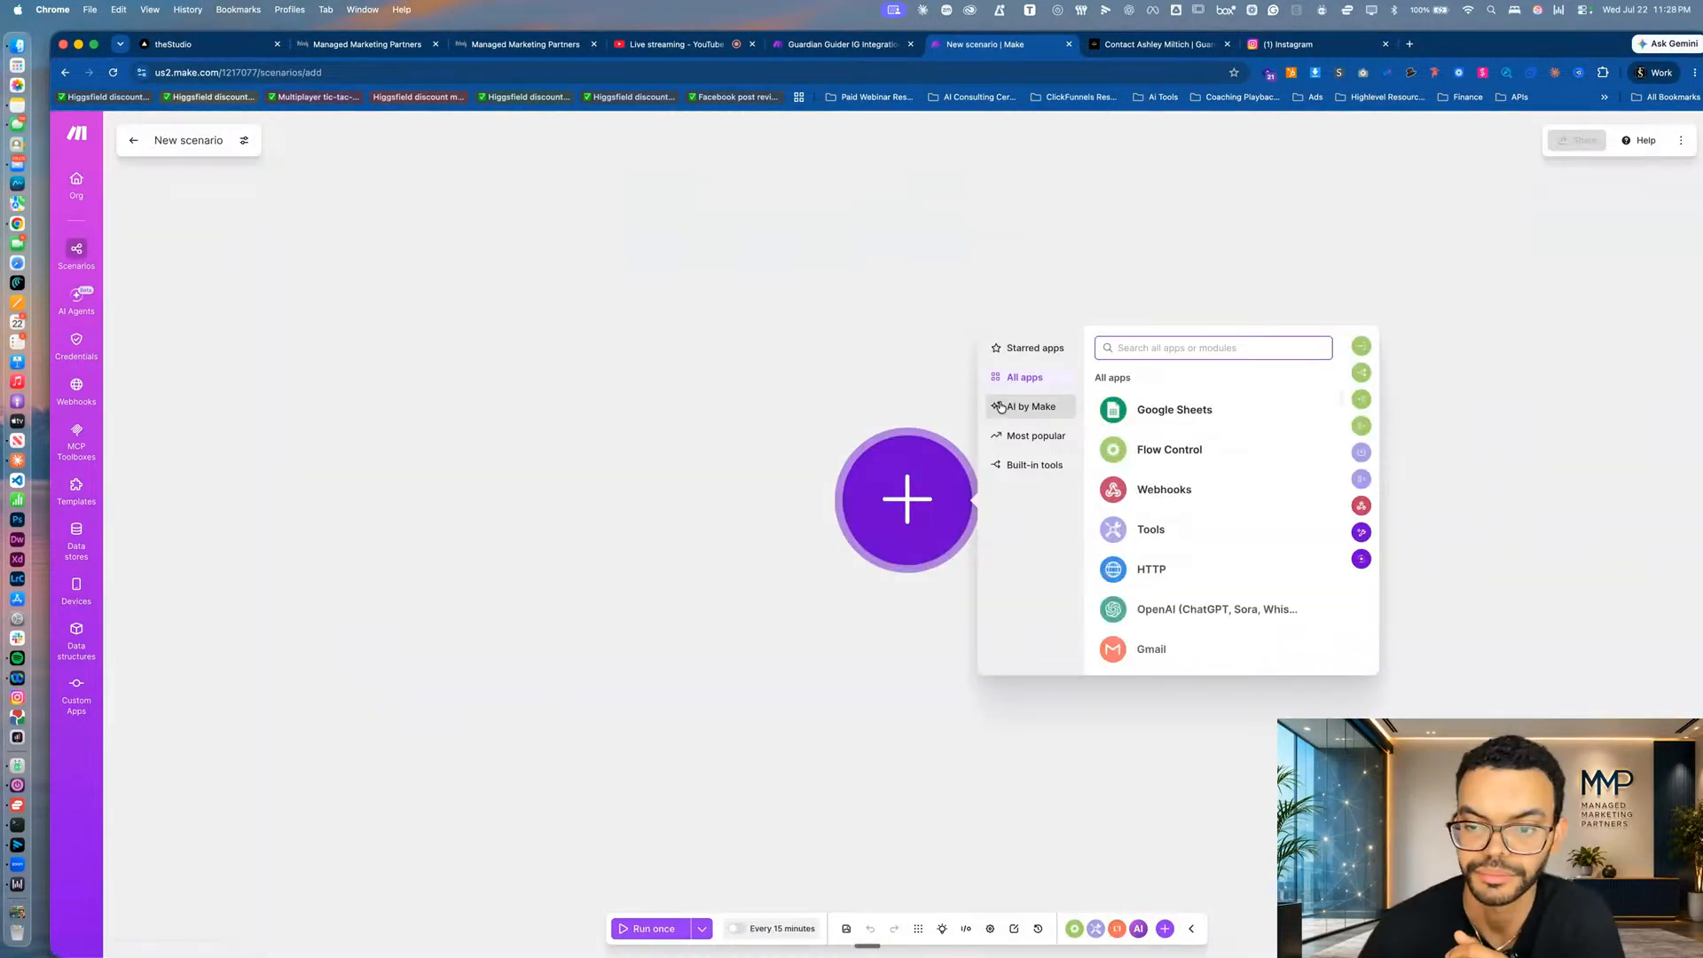
pyautogui.write('web')
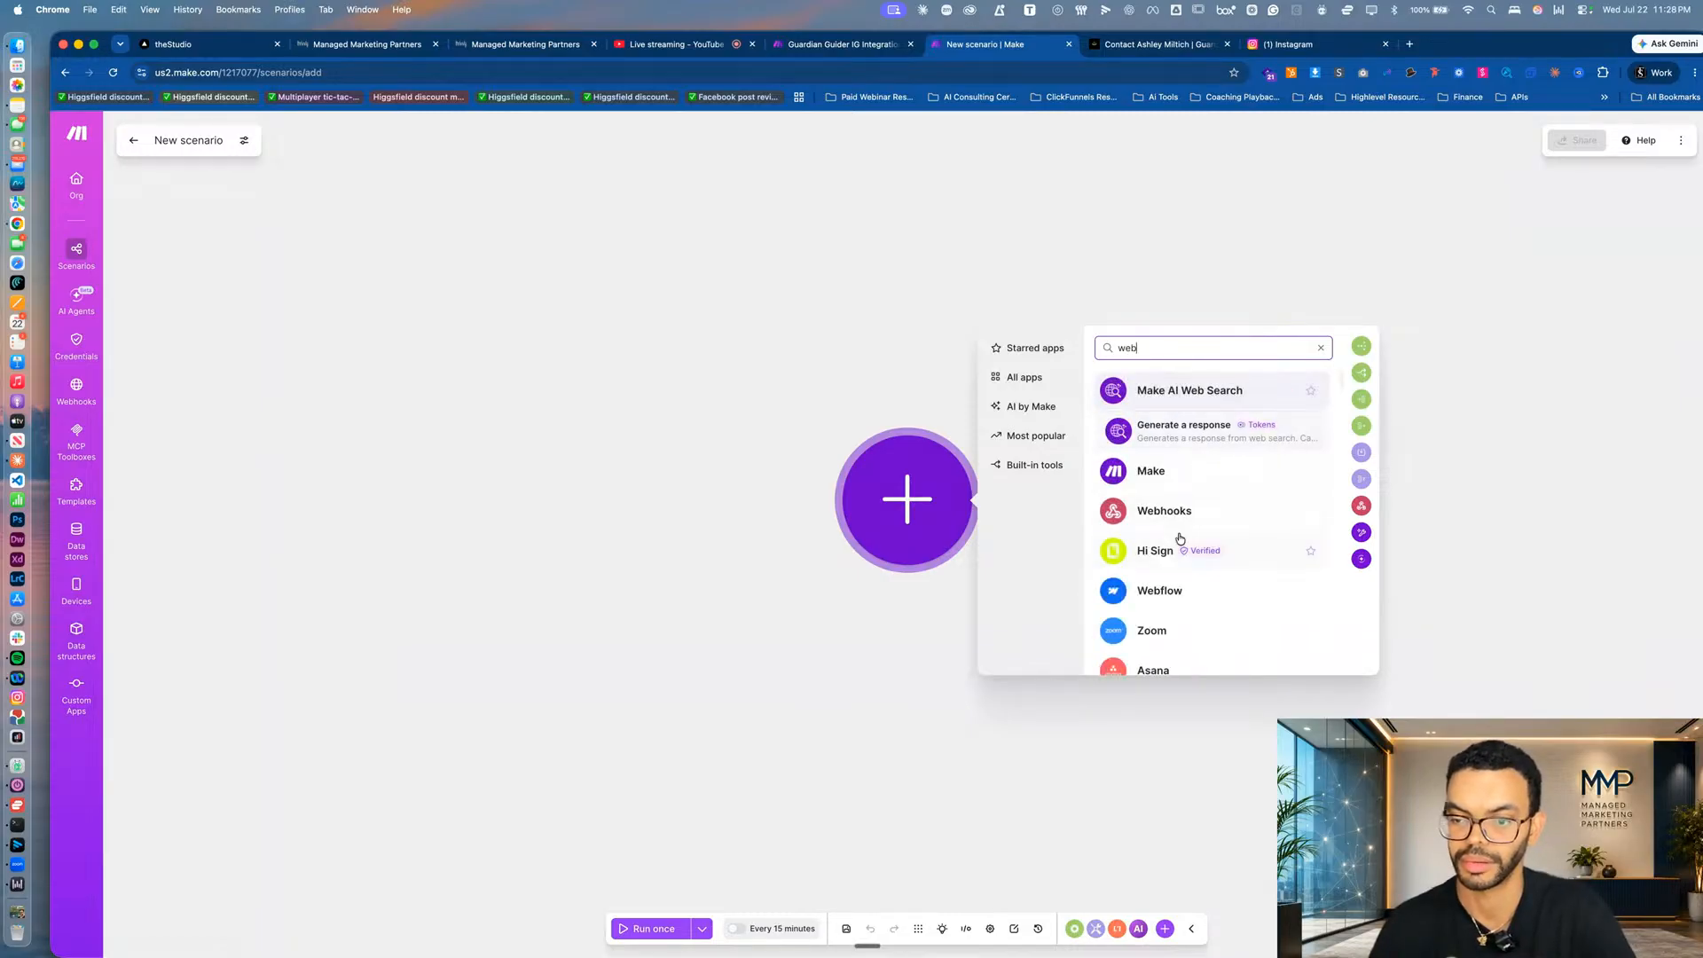
pyautogui.click(1167, 510)
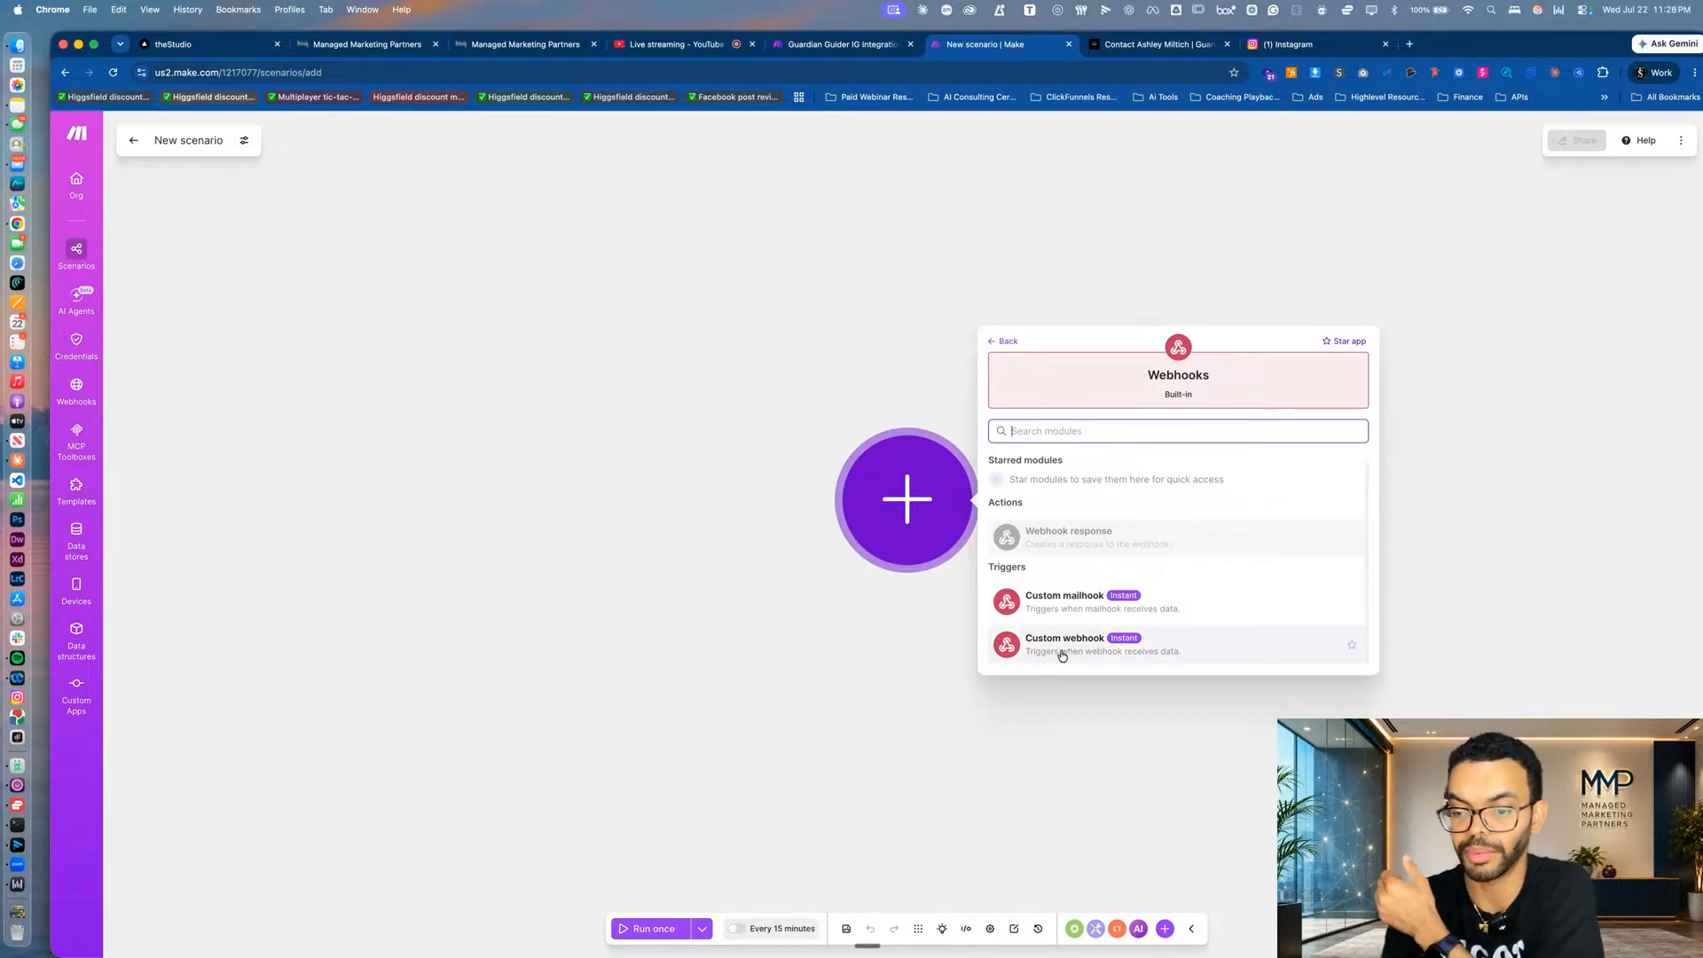
pyautogui.click(1062, 654)
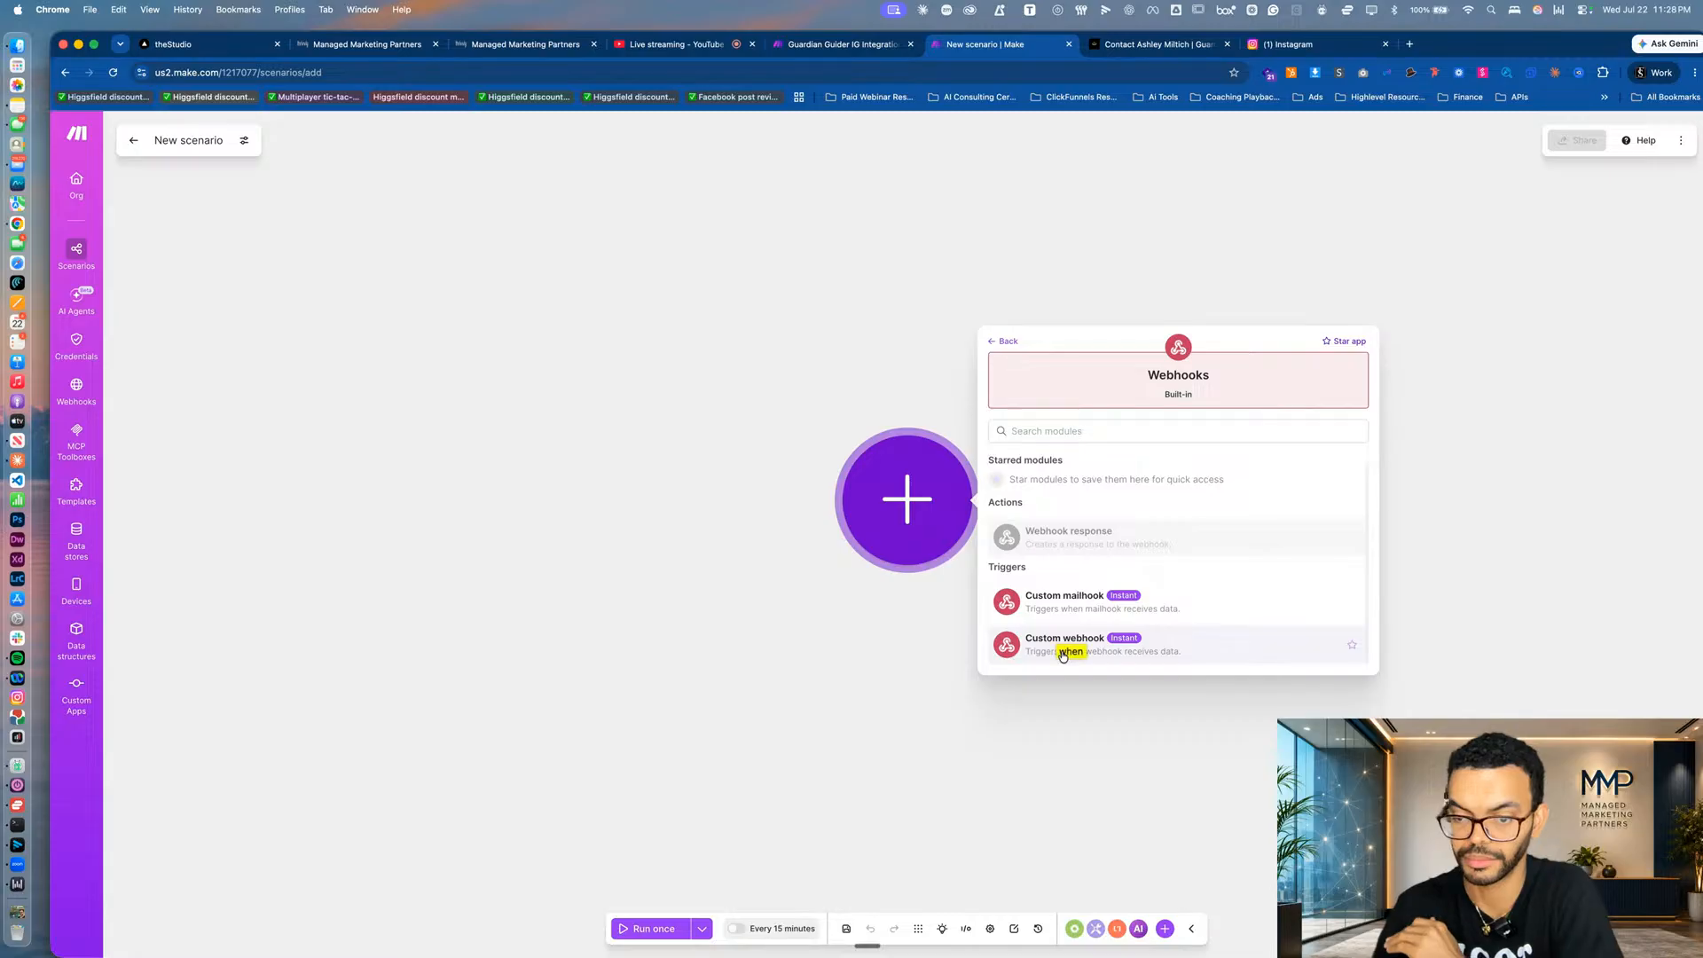
pyautogui.click(1189, 711)
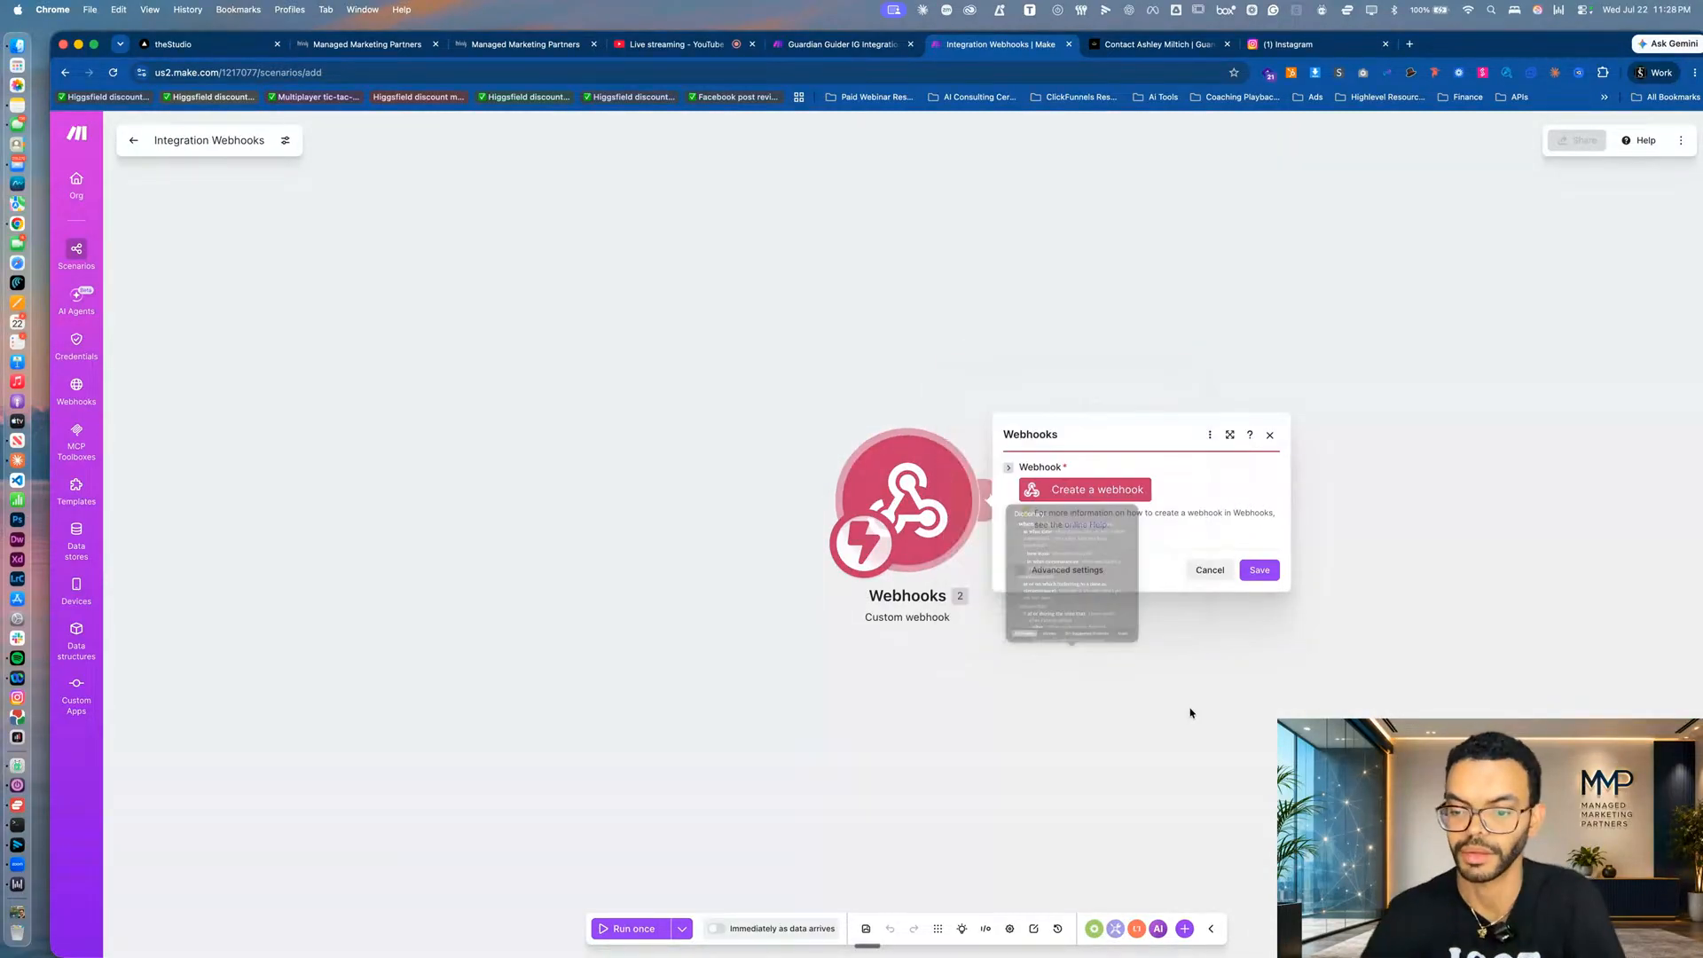
# Create a webhook named "MMP IG Feed" for the custom webhook trigger and save it.
pyautogui.click(951, 468)
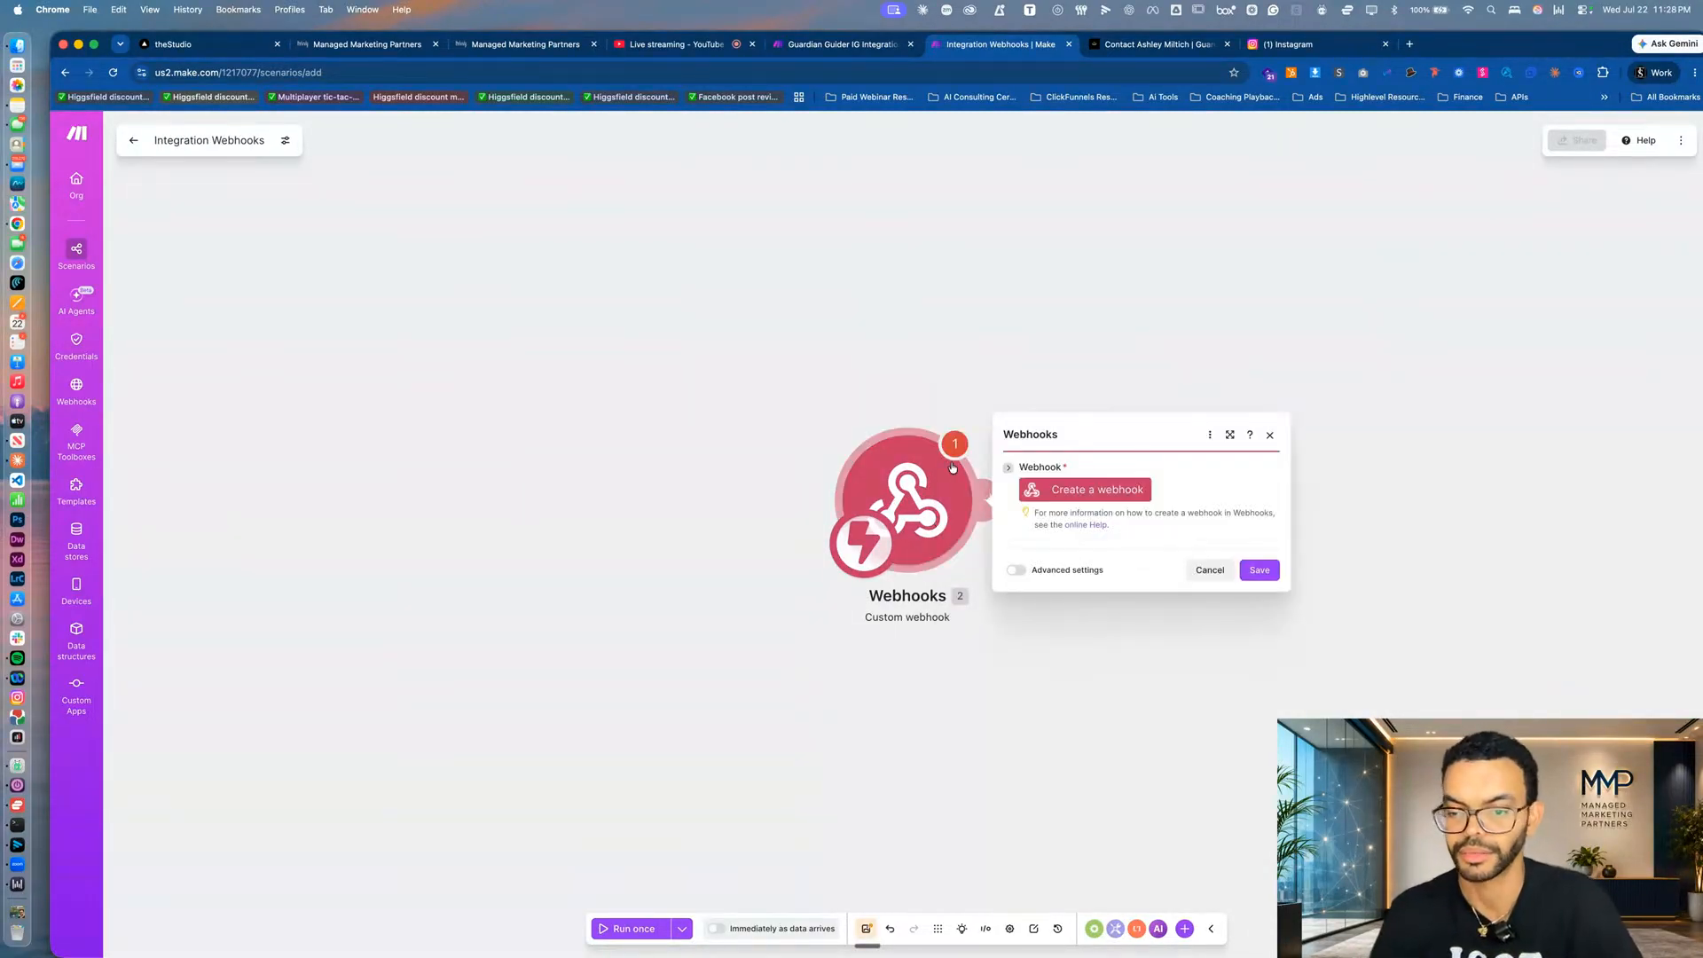
pyautogui.click(1074, 498)
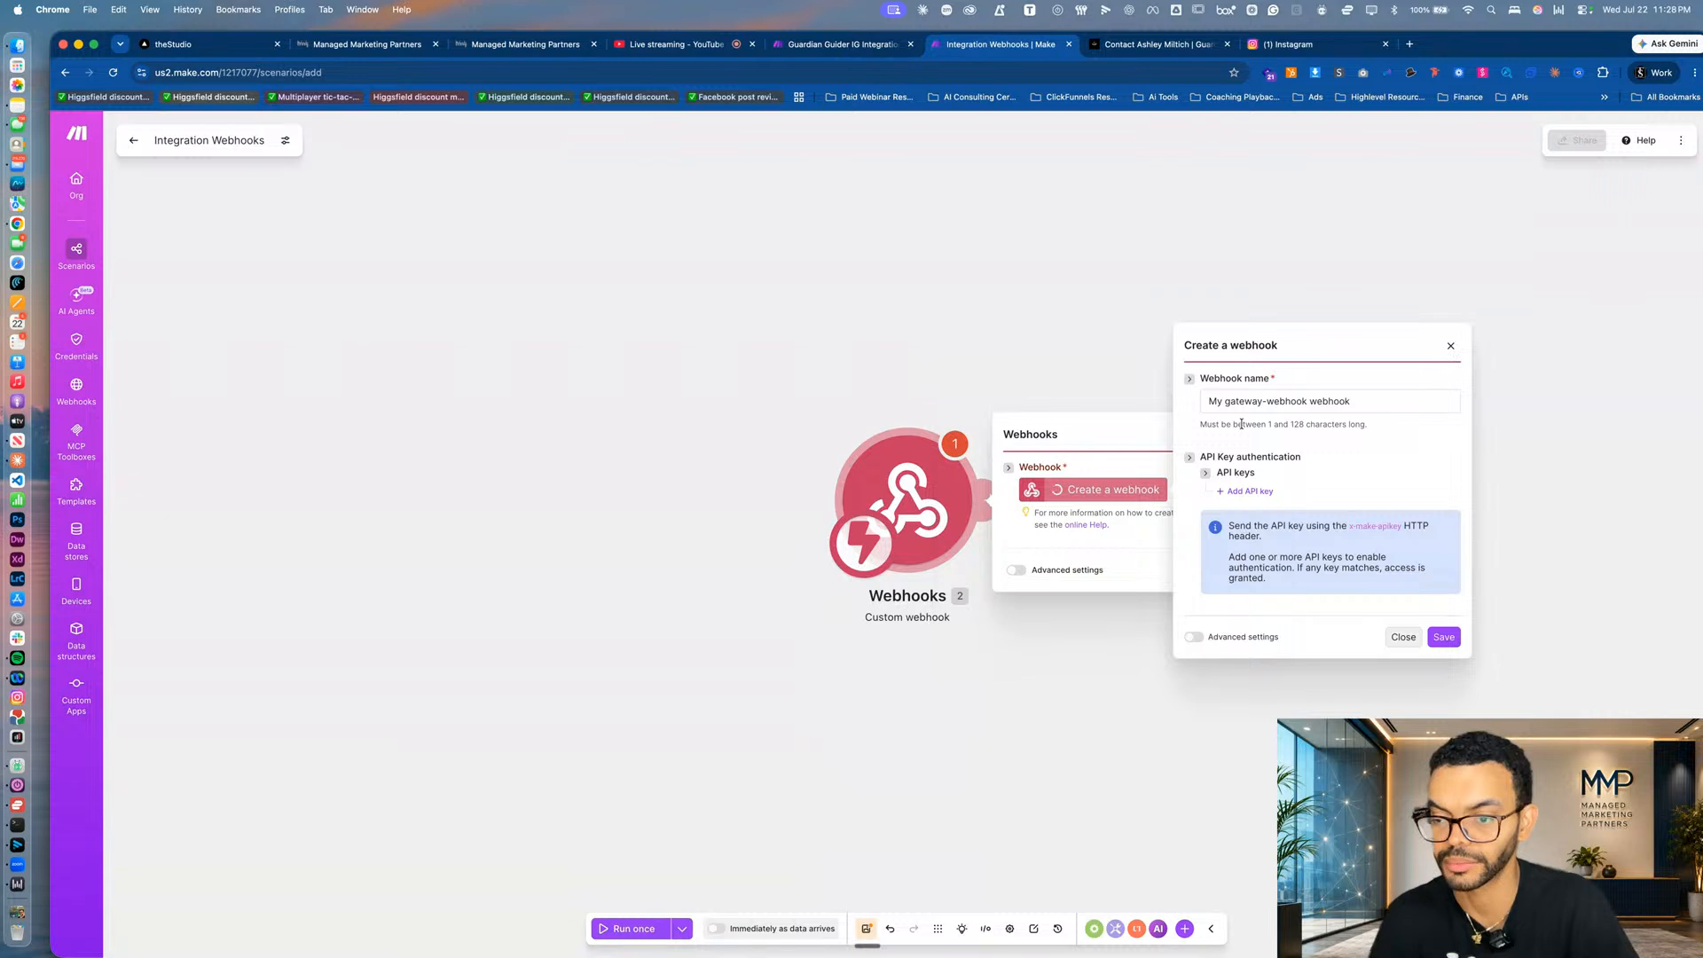
pyautogui.tripleClick(1262, 401)
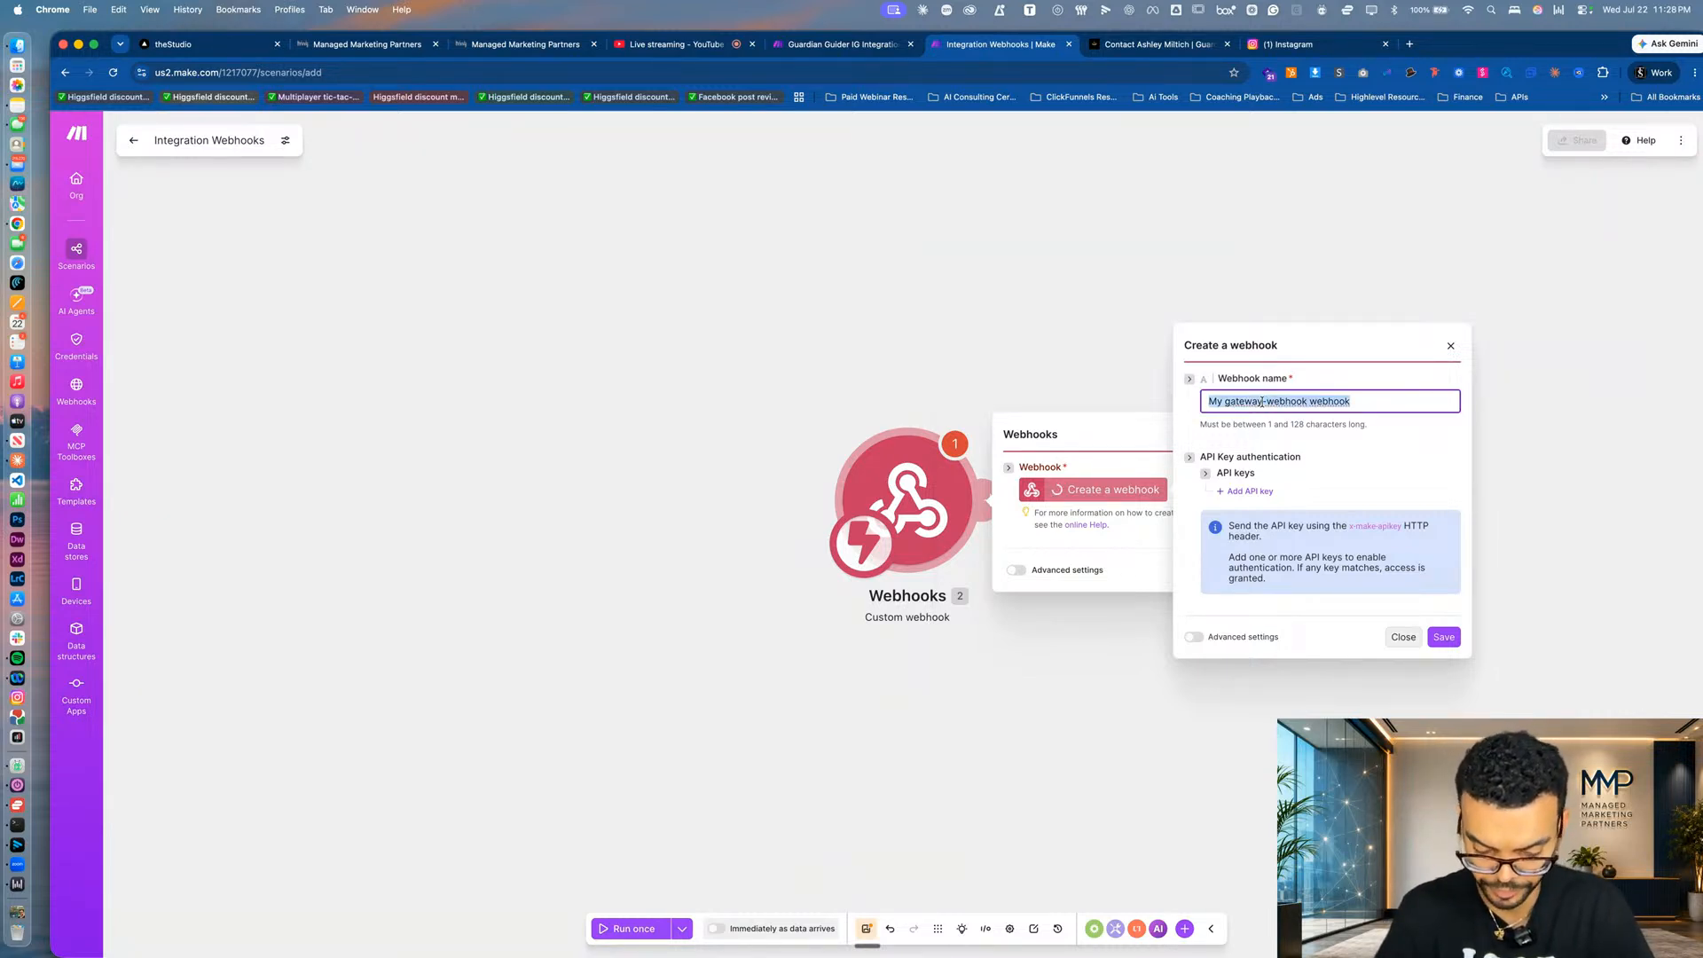
pyautogui.write('MM')
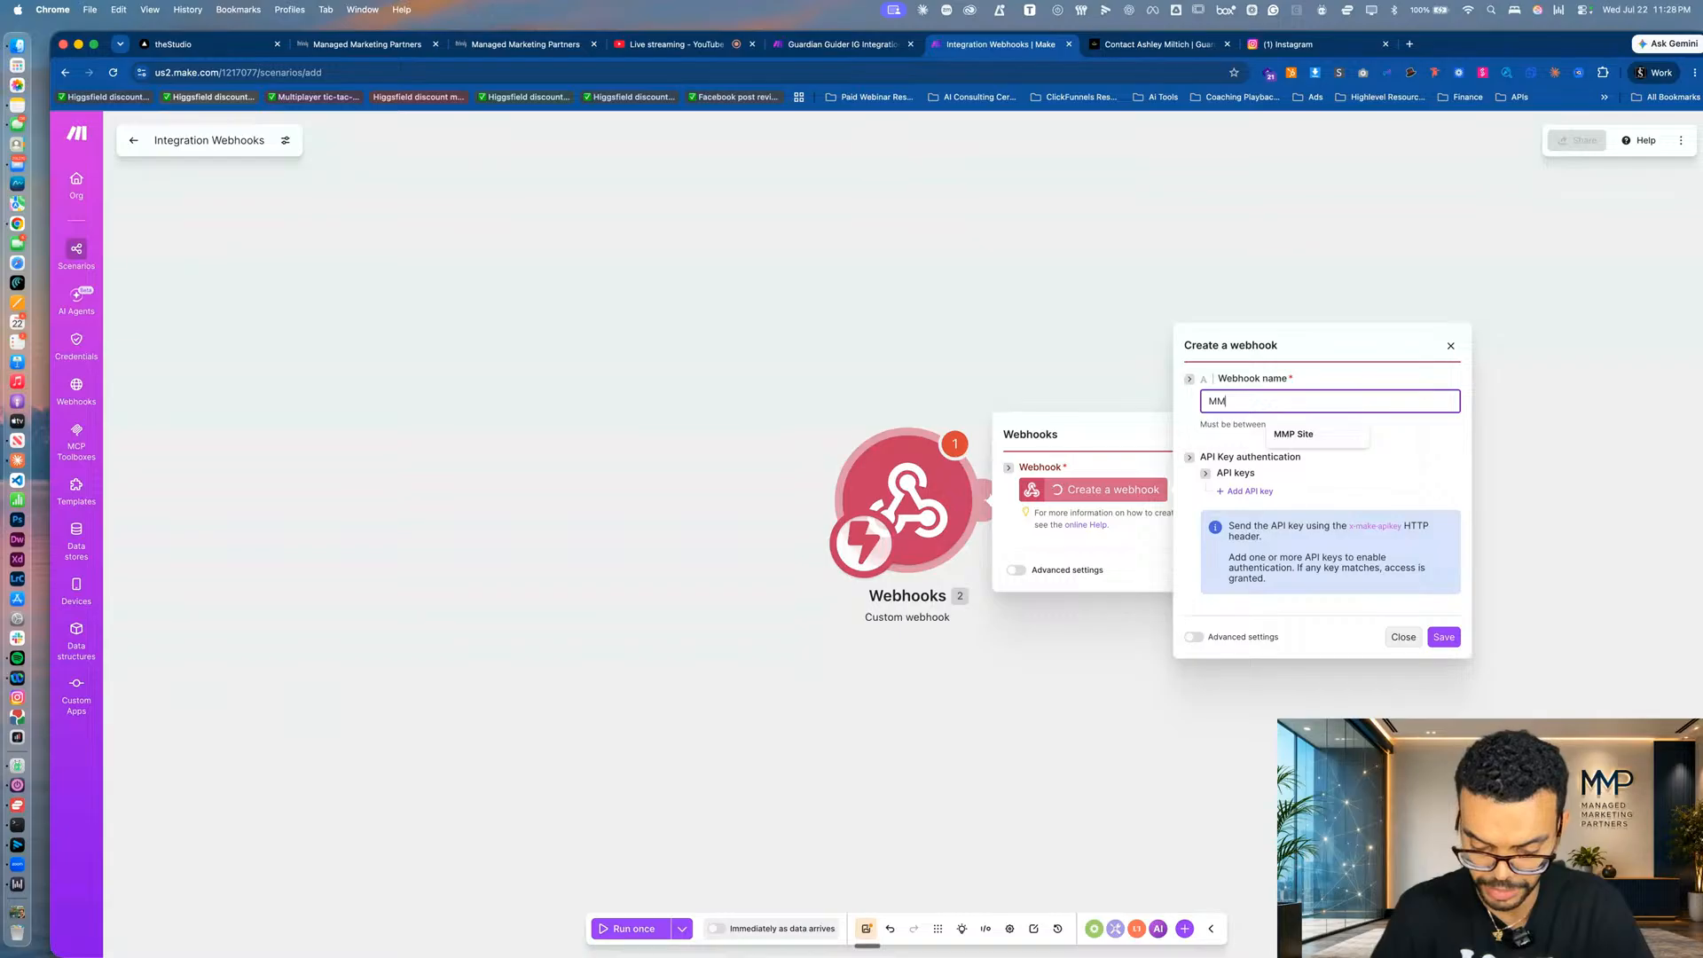
pyautogui.write('P IG ')
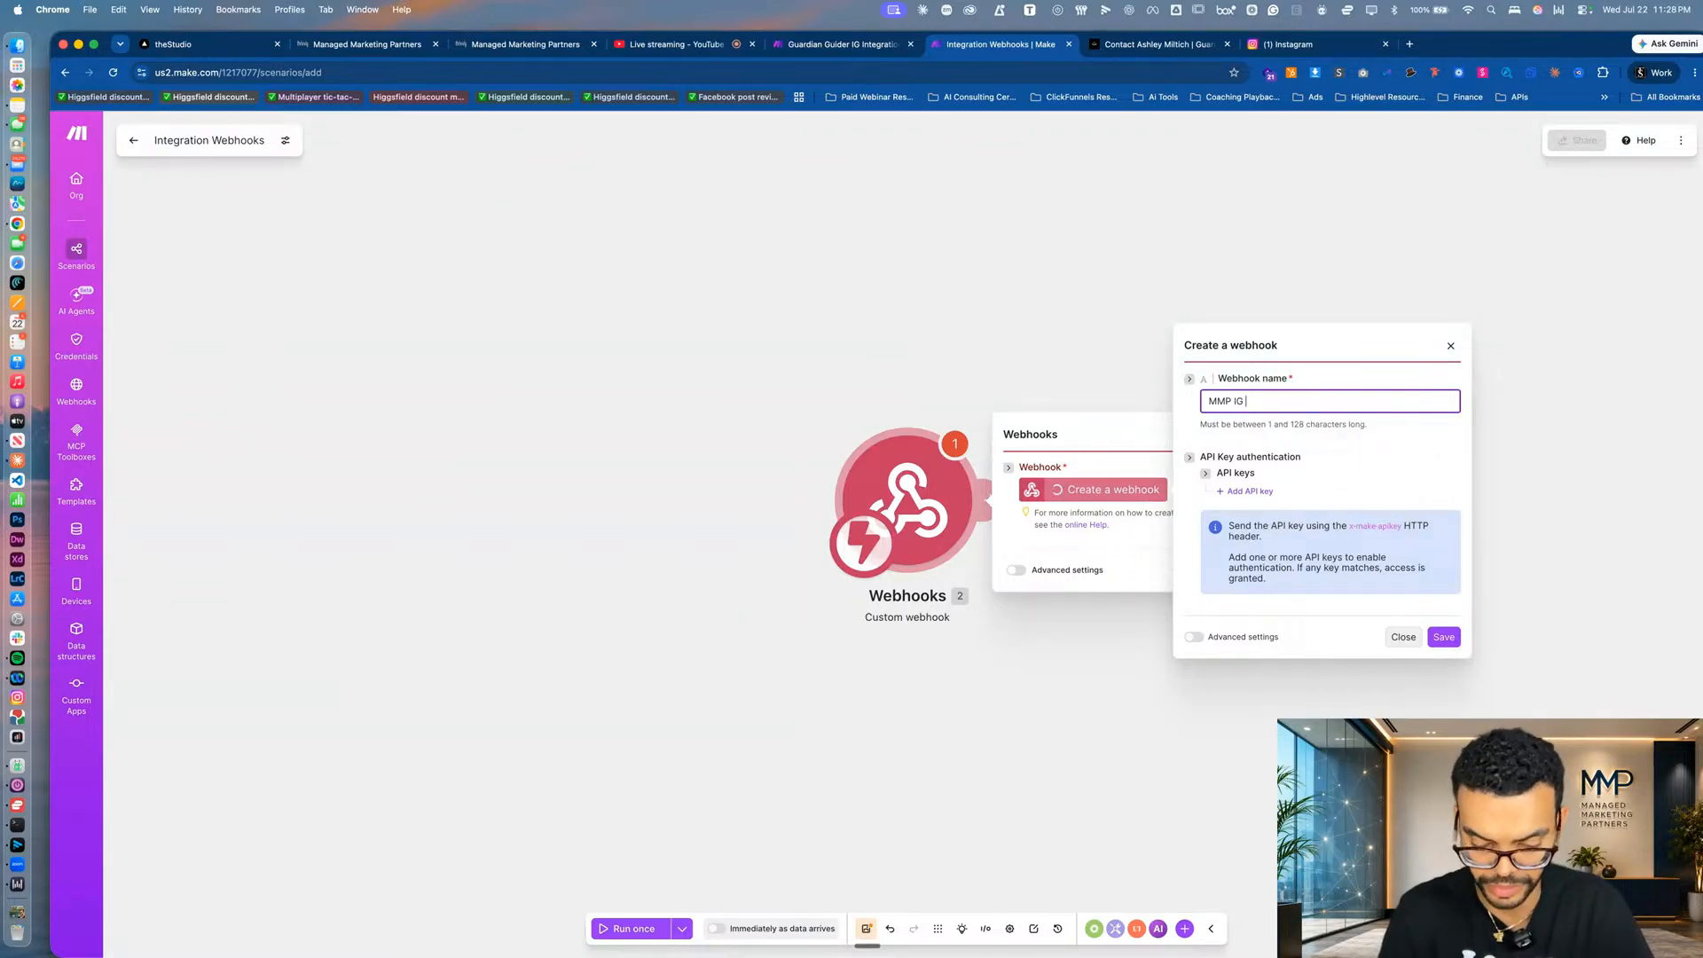
pyautogui.write('Feed')
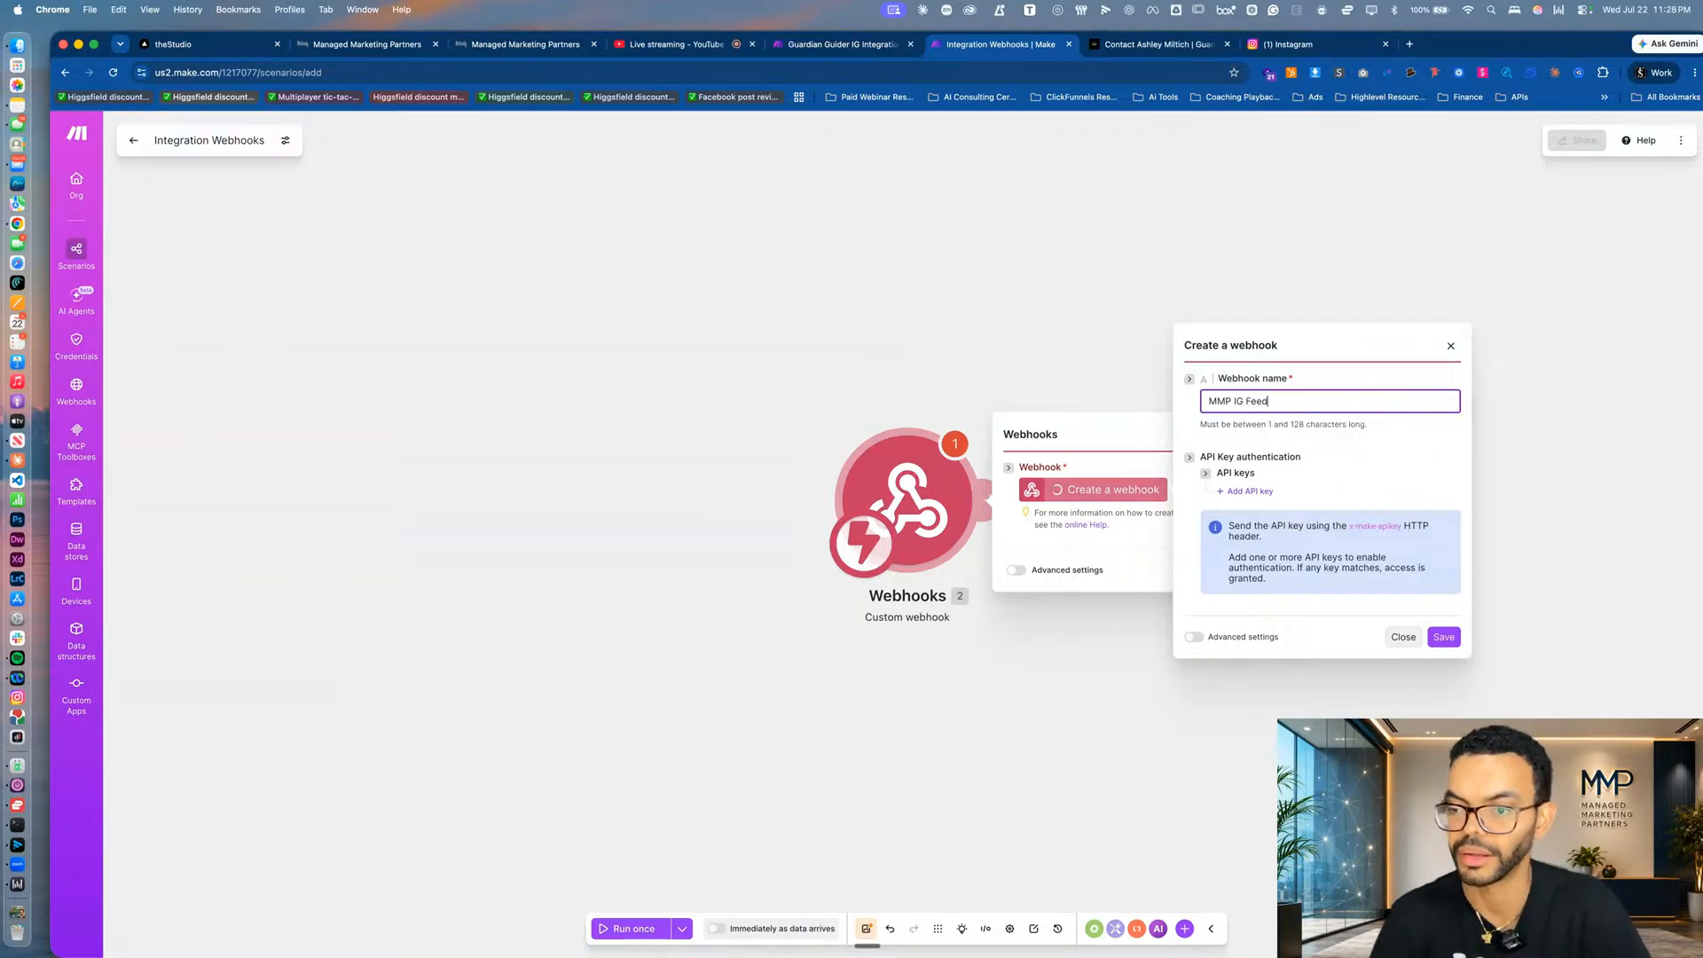
pyautogui.click(1452, 638)
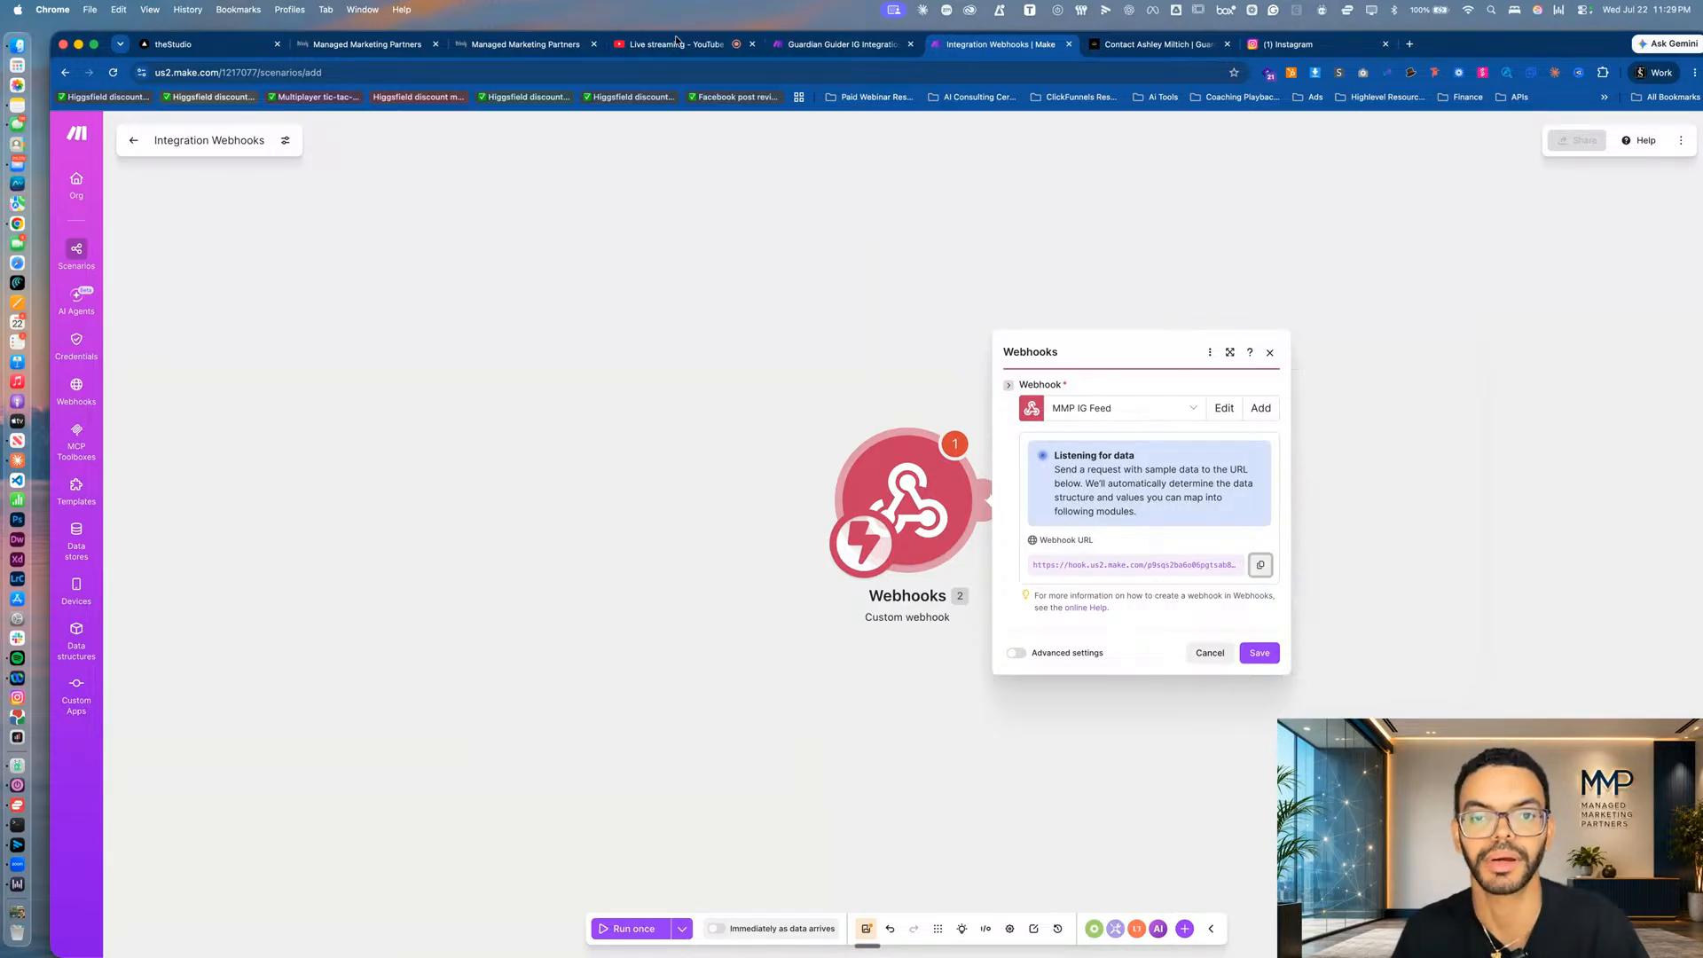
# Switch to the Live Instagram Grid project in AI Studio and paste the copied webhook URL as the answer to the webhook question.
pyautogui.click(499, 45)
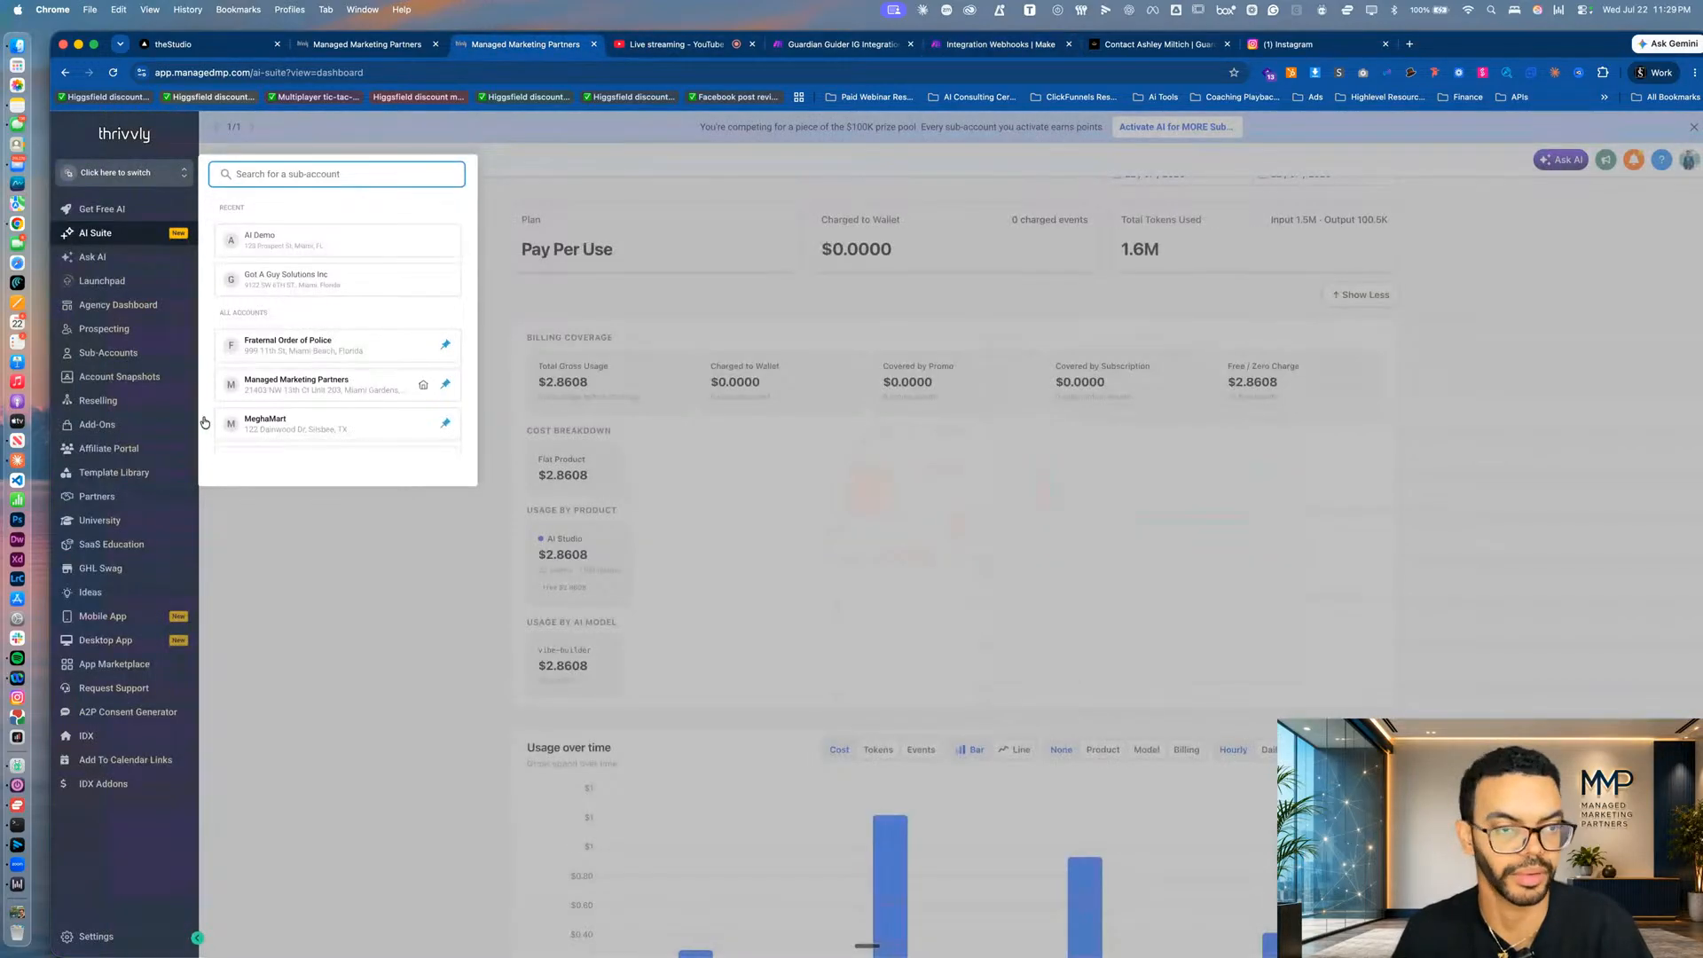
pyautogui.click(334, 44)
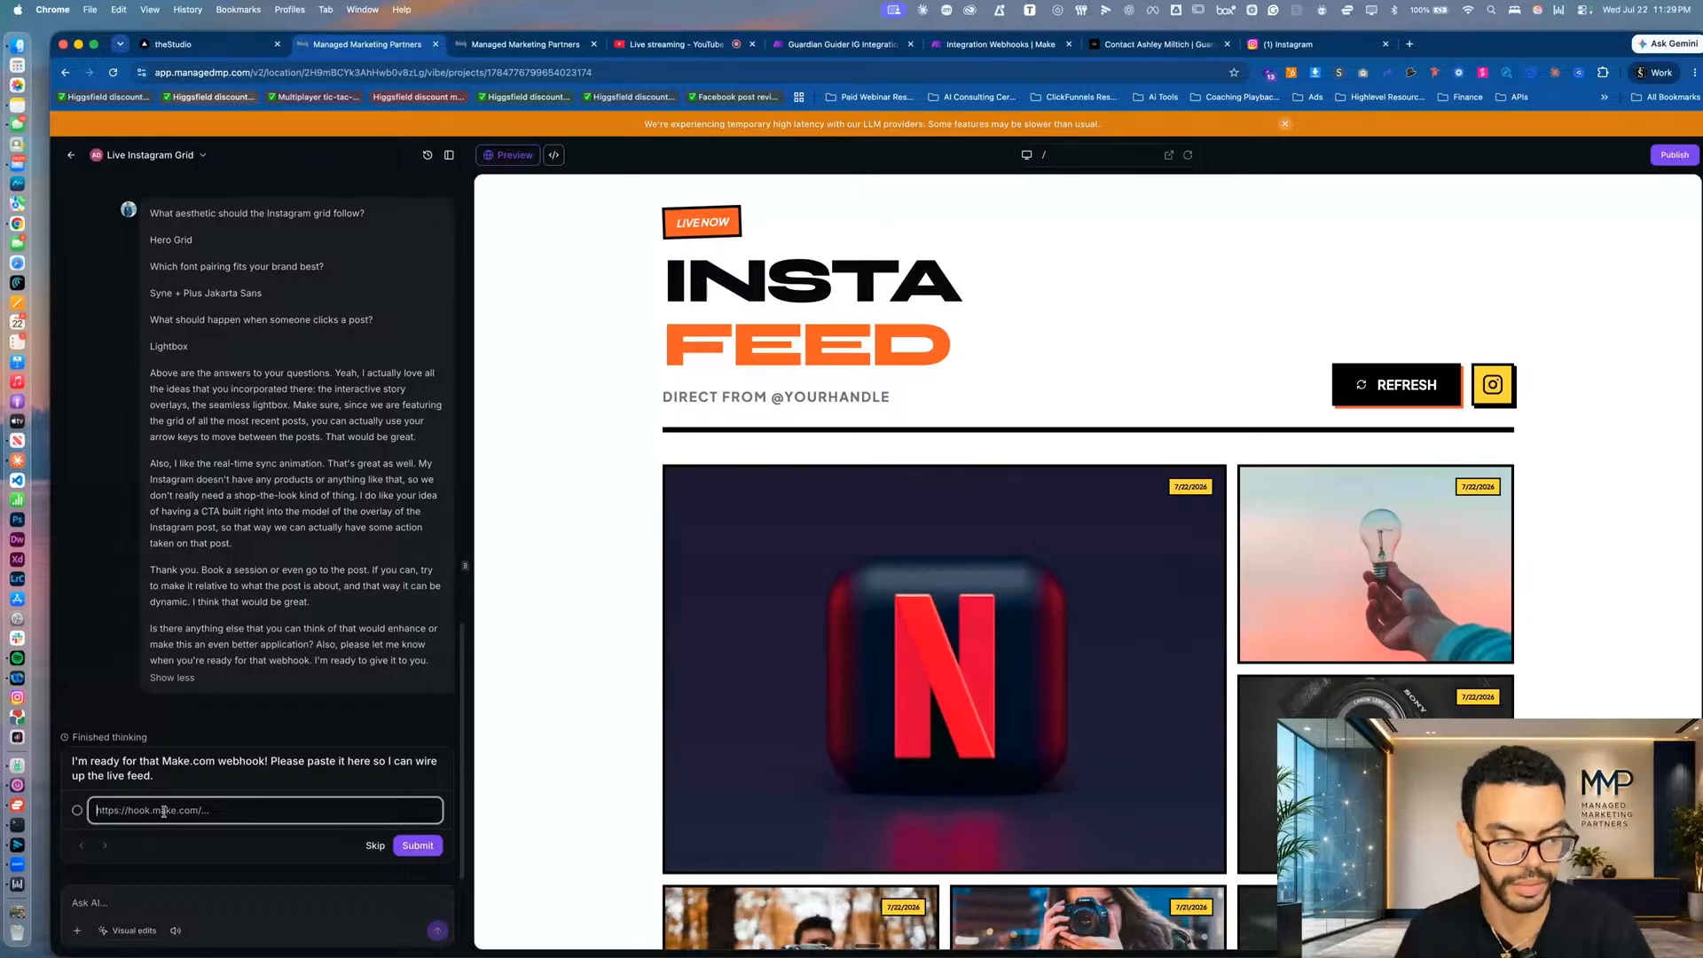
pyautogui.press('super+v')
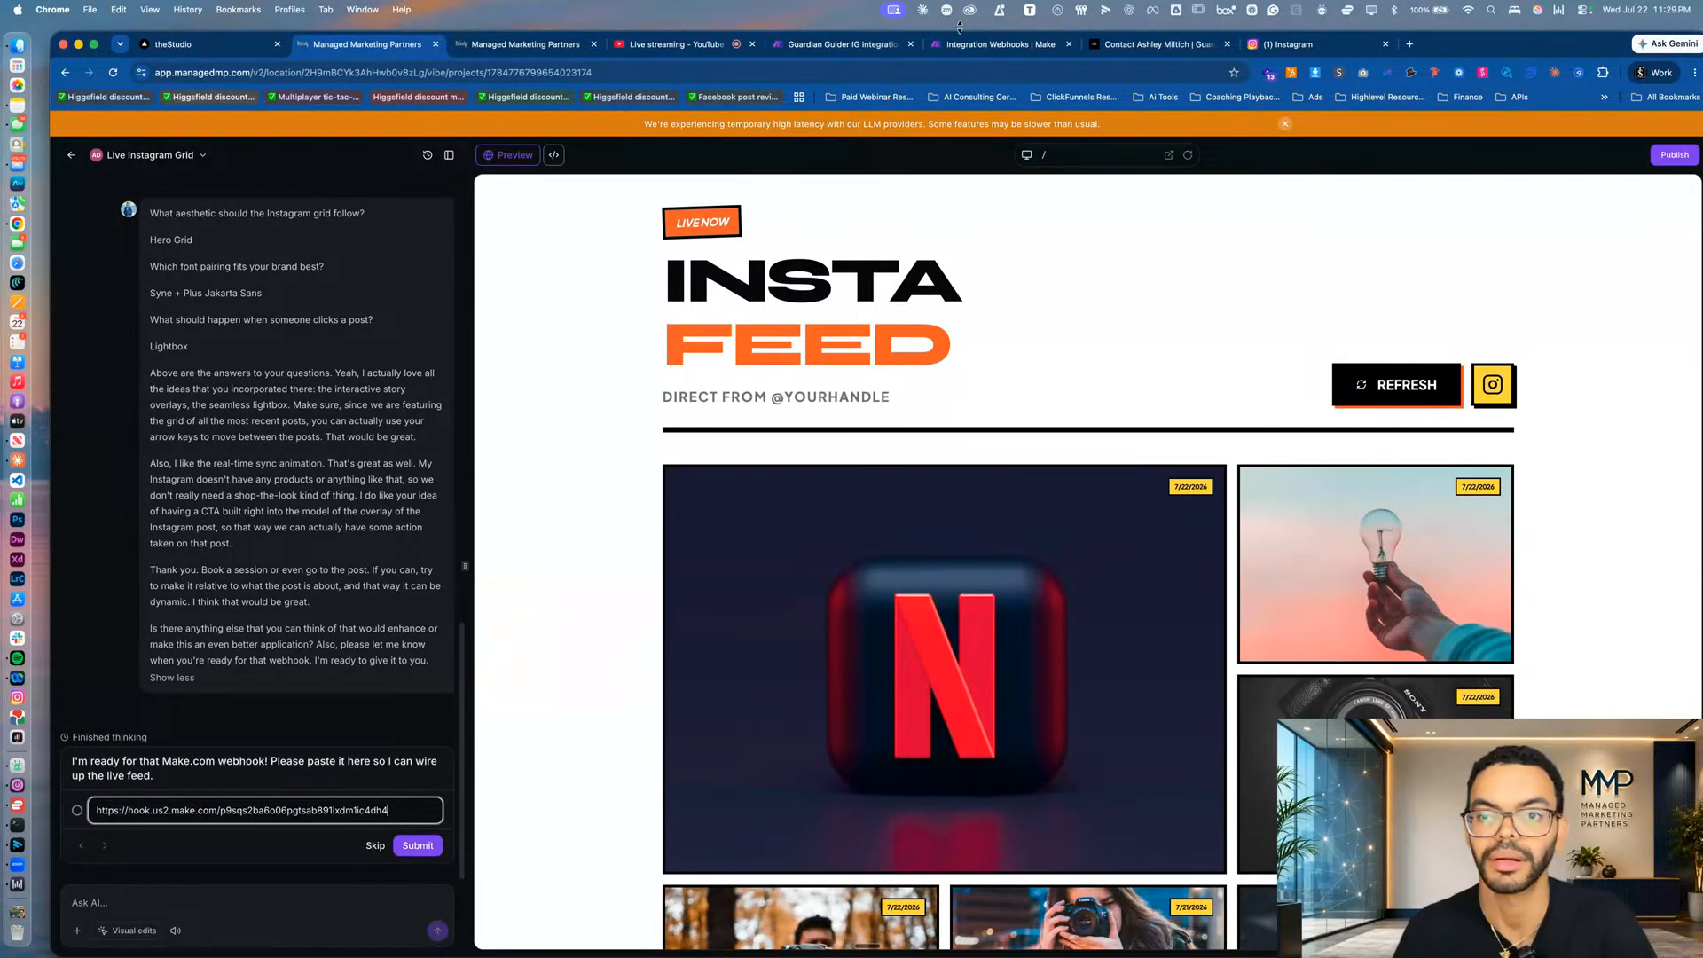
# Return to Make, save the custom webhook trigger and run the scenario once so it waits for data.
pyautogui.click(987, 45)
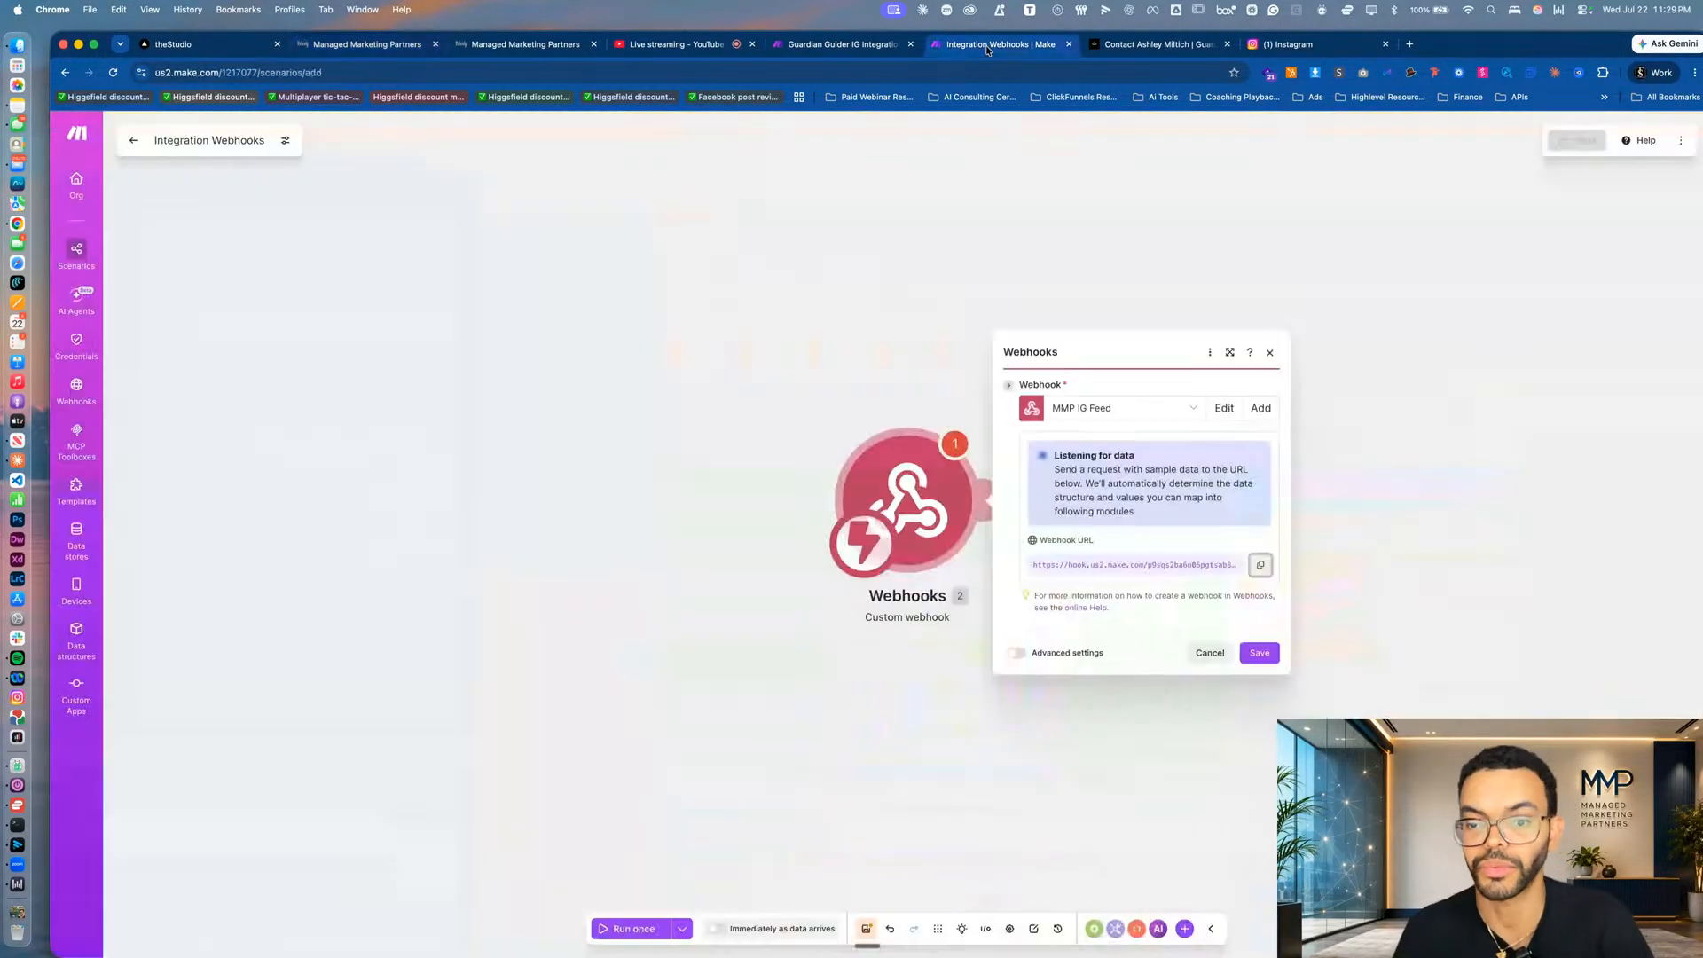
pyautogui.click(1259, 652)
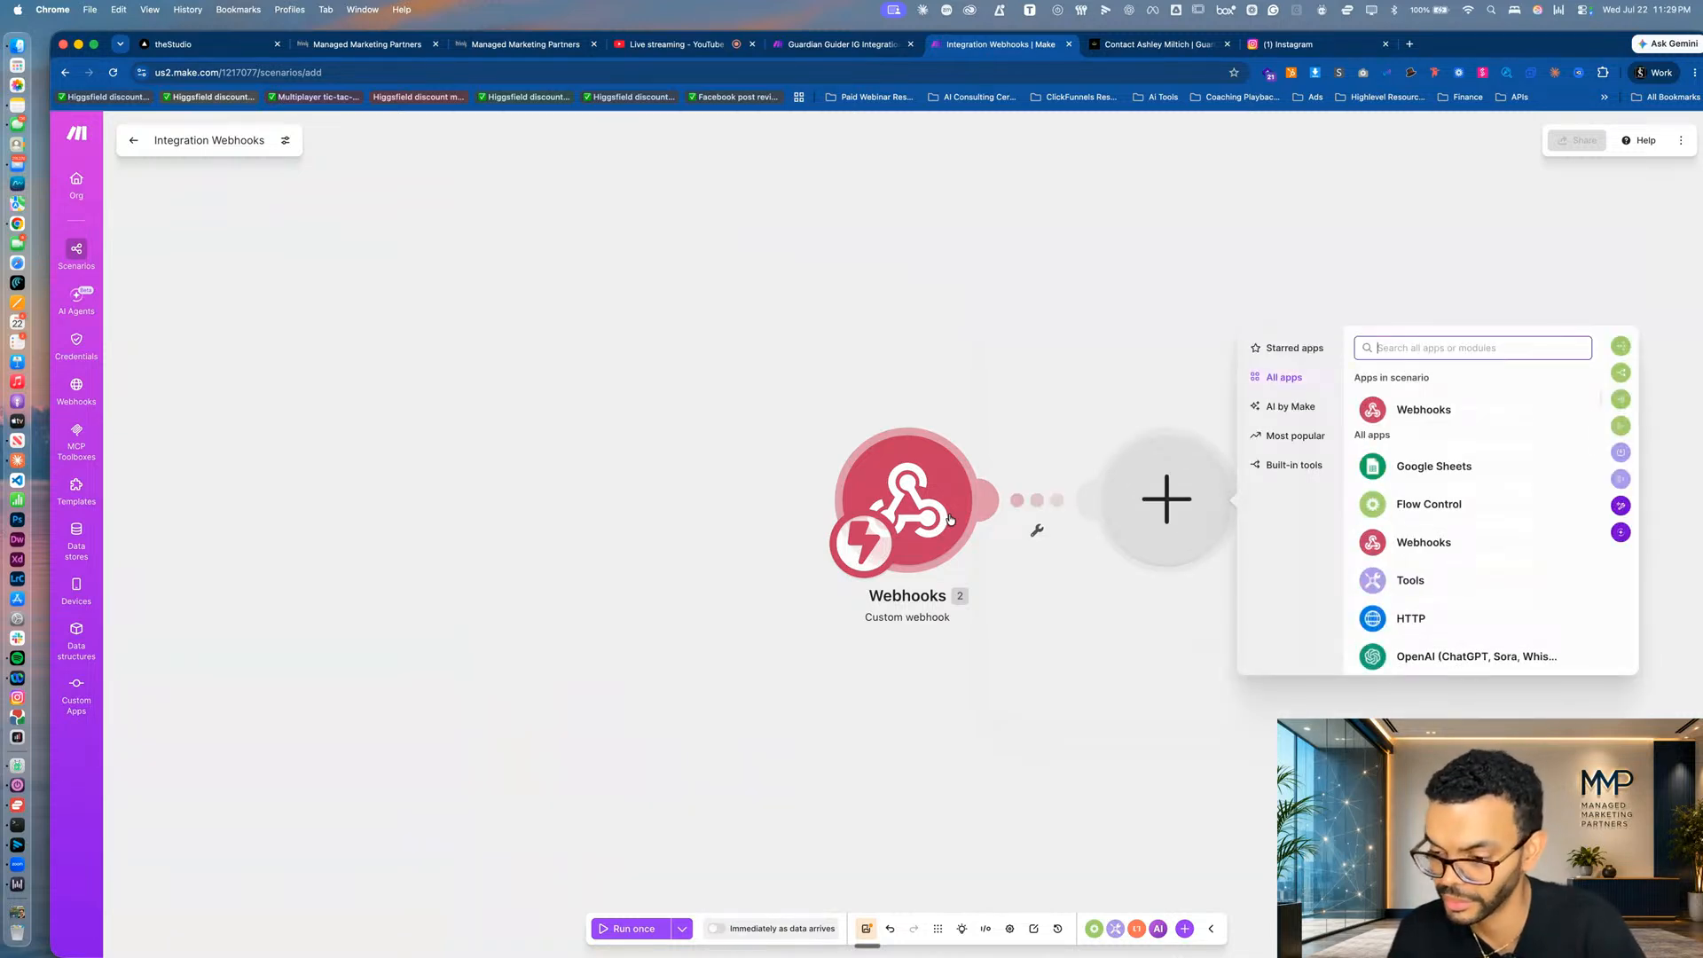
pyautogui.click(620, 927)
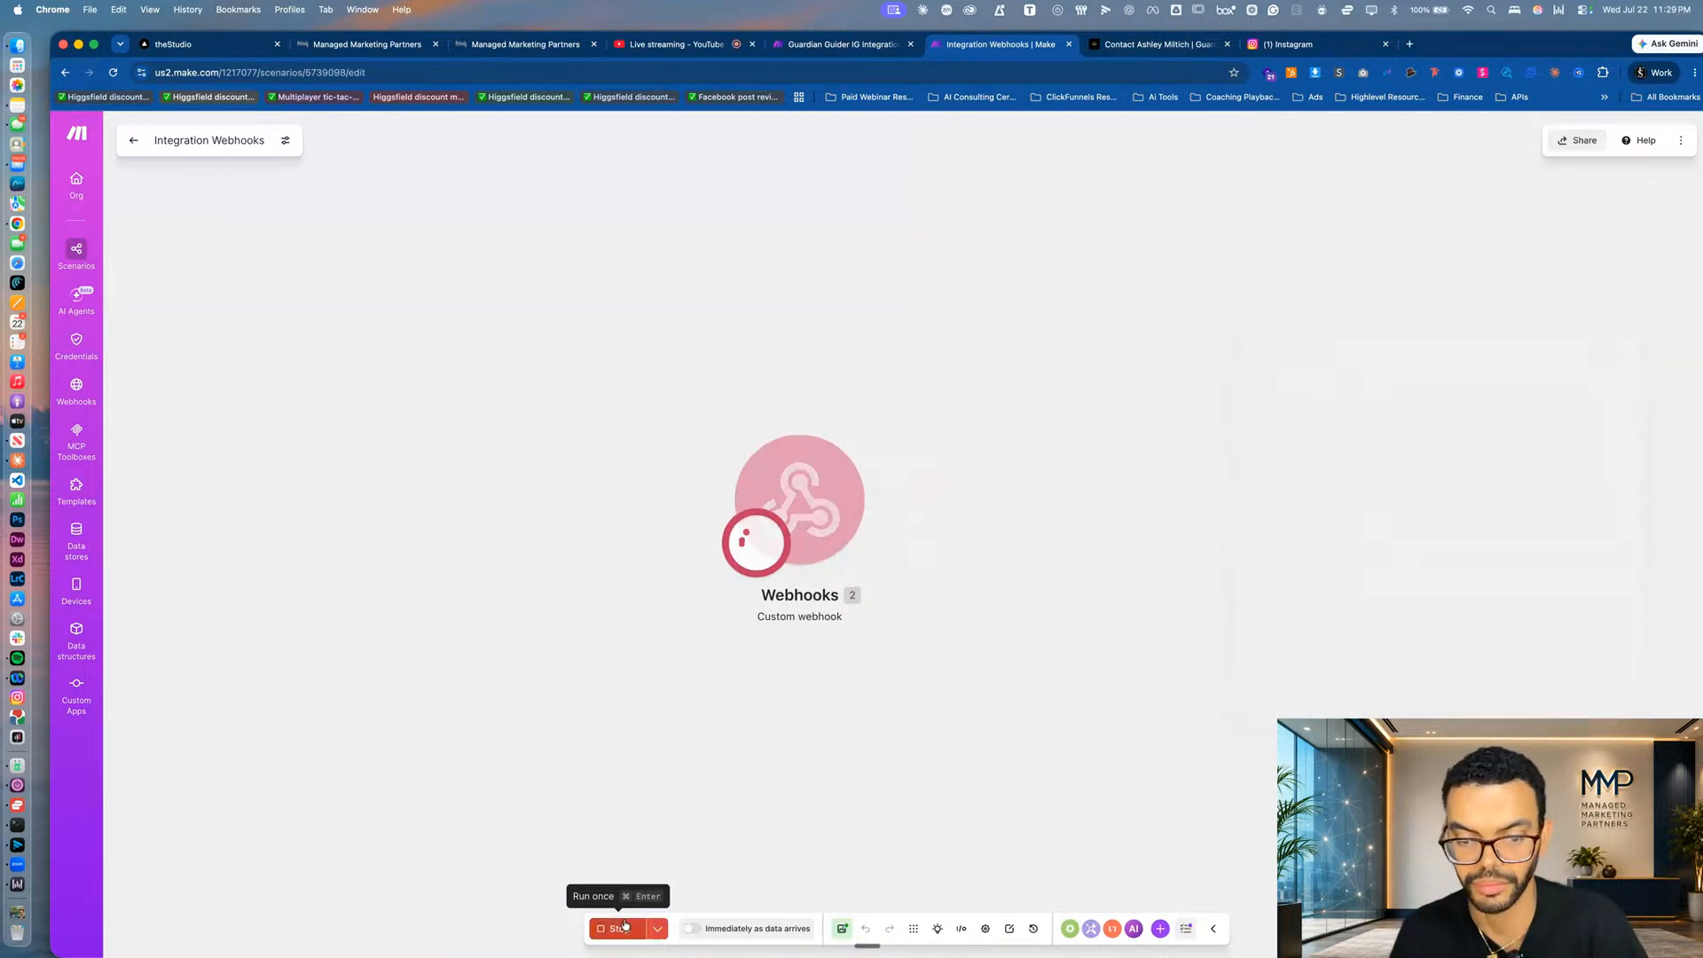
# Switch back to the Live Instagram Grid project in AI Studio and submit the pasted webhook URL.
pyautogui.click(507, 46)
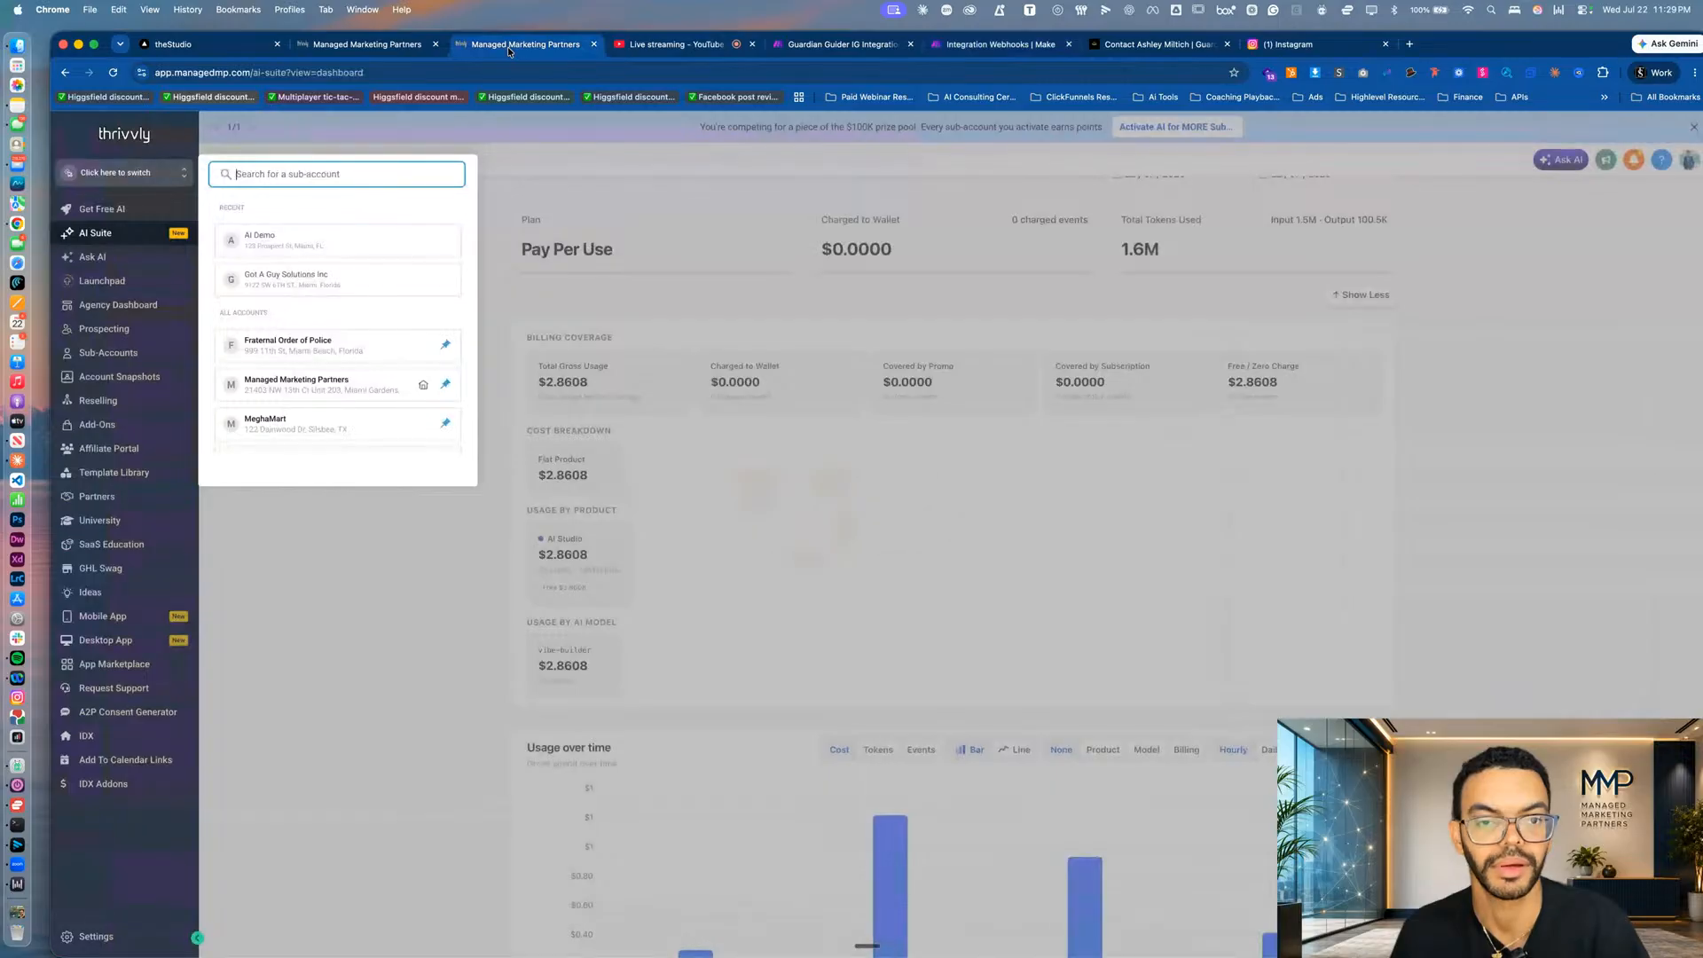
pyautogui.click(347, 48)
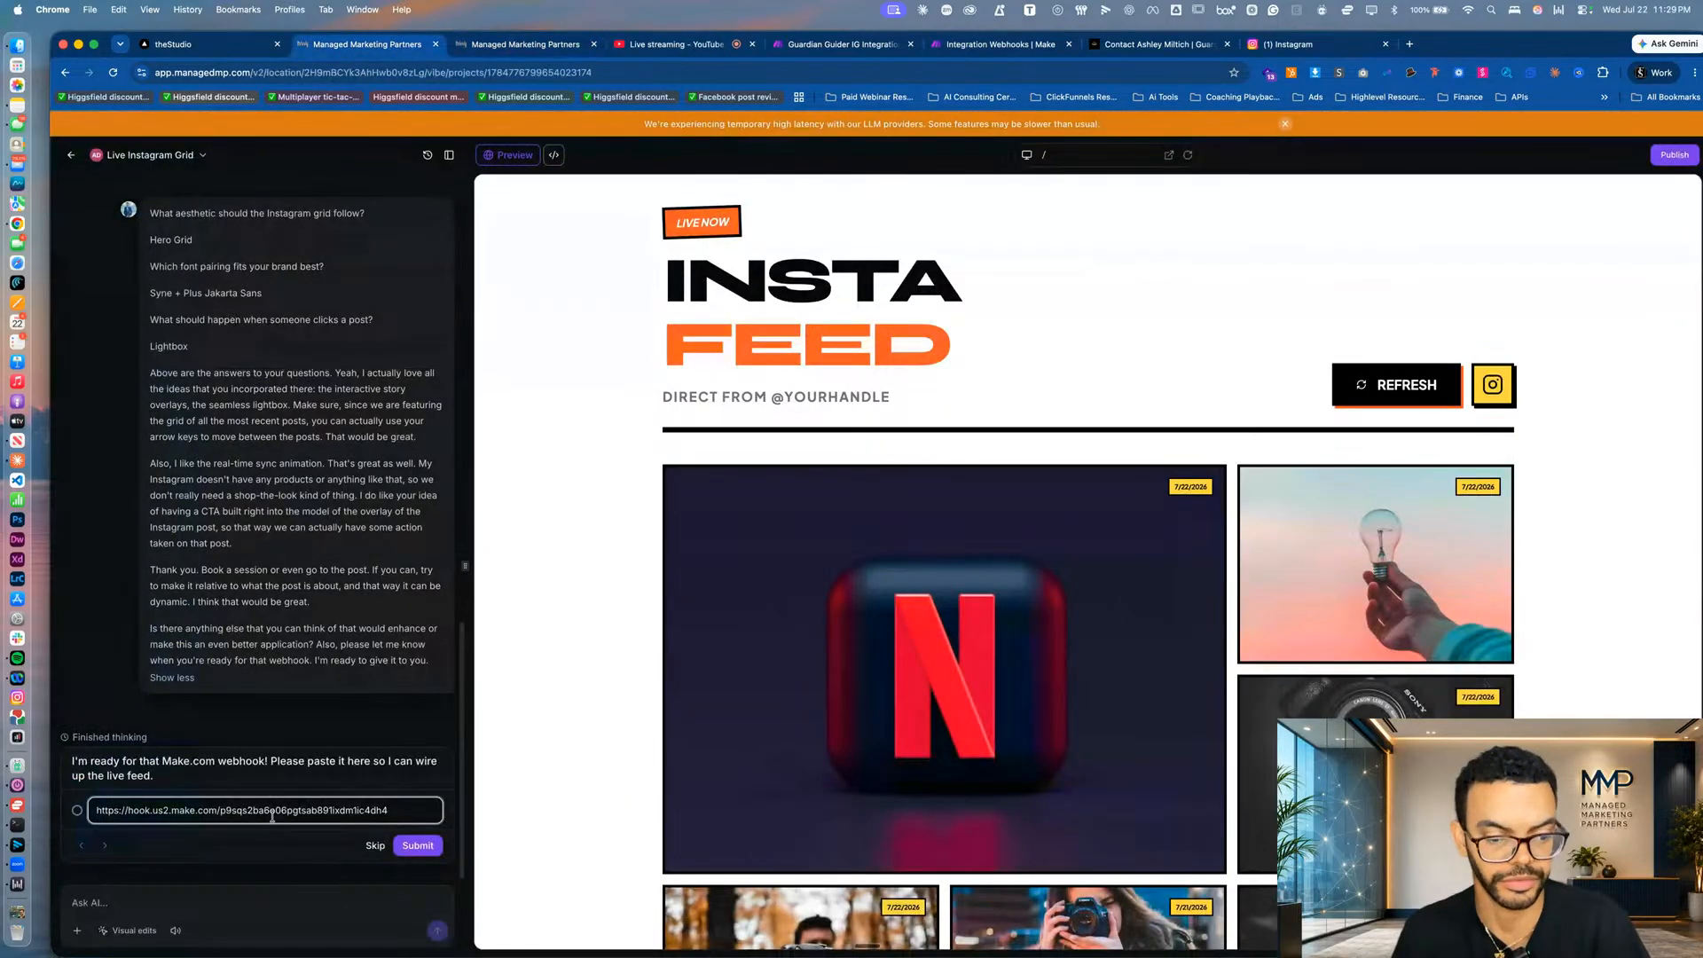
pyautogui.click(416, 847)
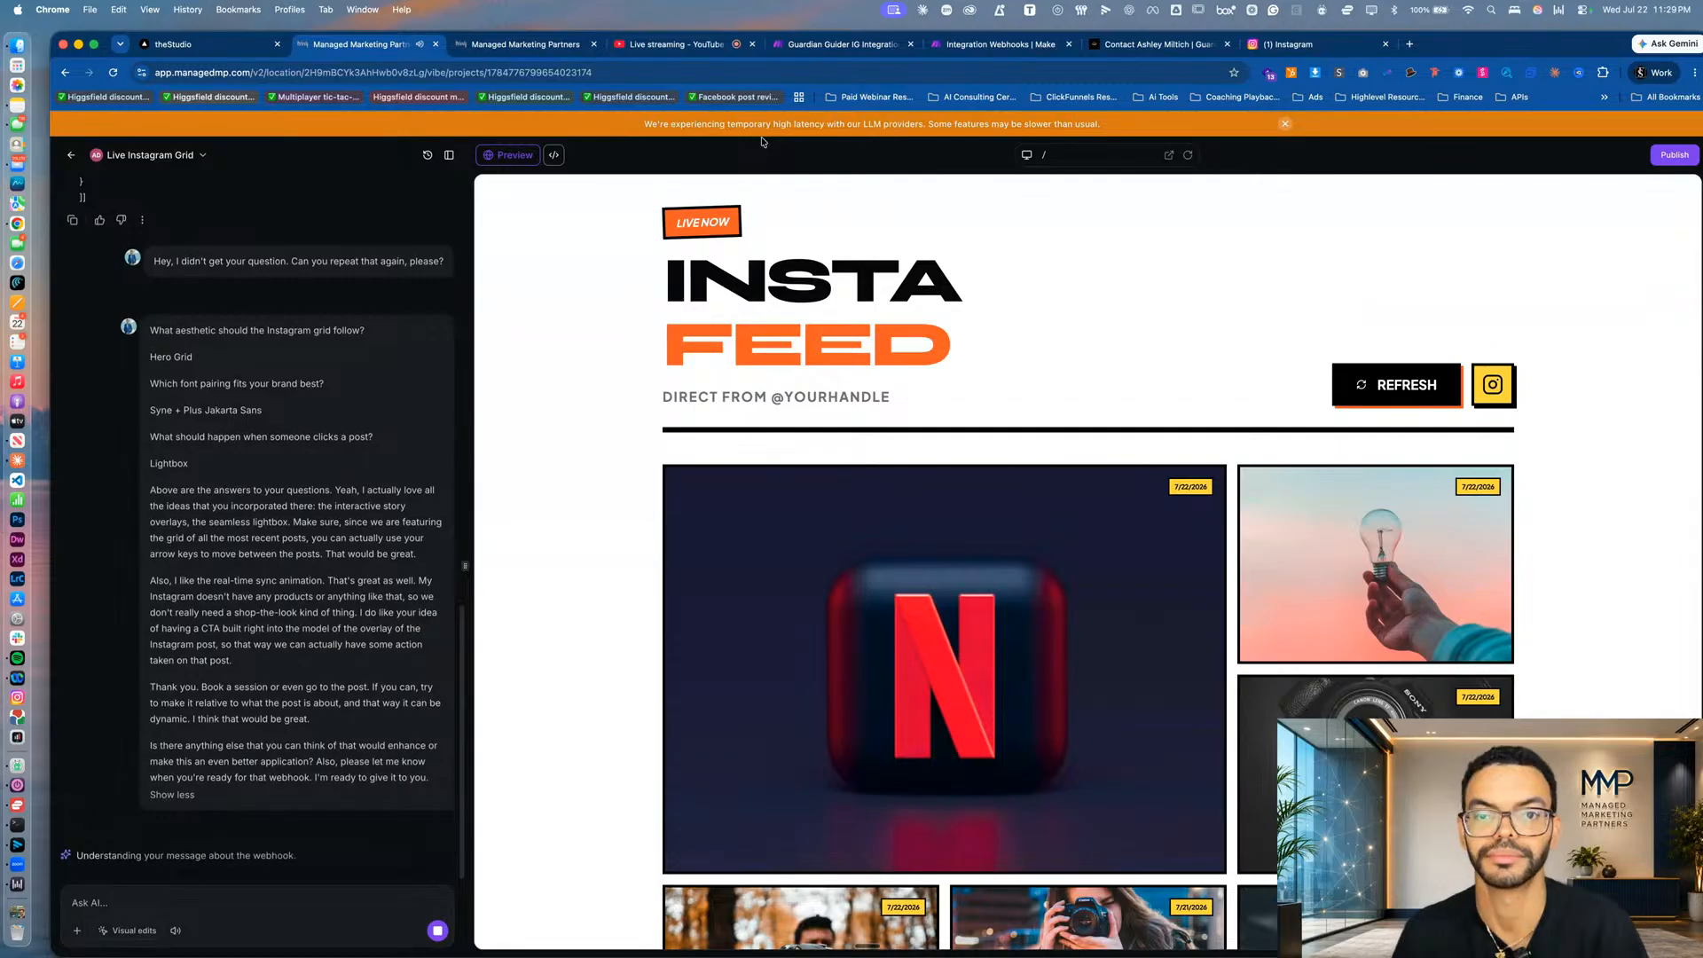
# Detach the Integration Webhooks scenario into its own browser window and narrow the AI Studio window to about half the screen.
pyautogui.click(956, 46)
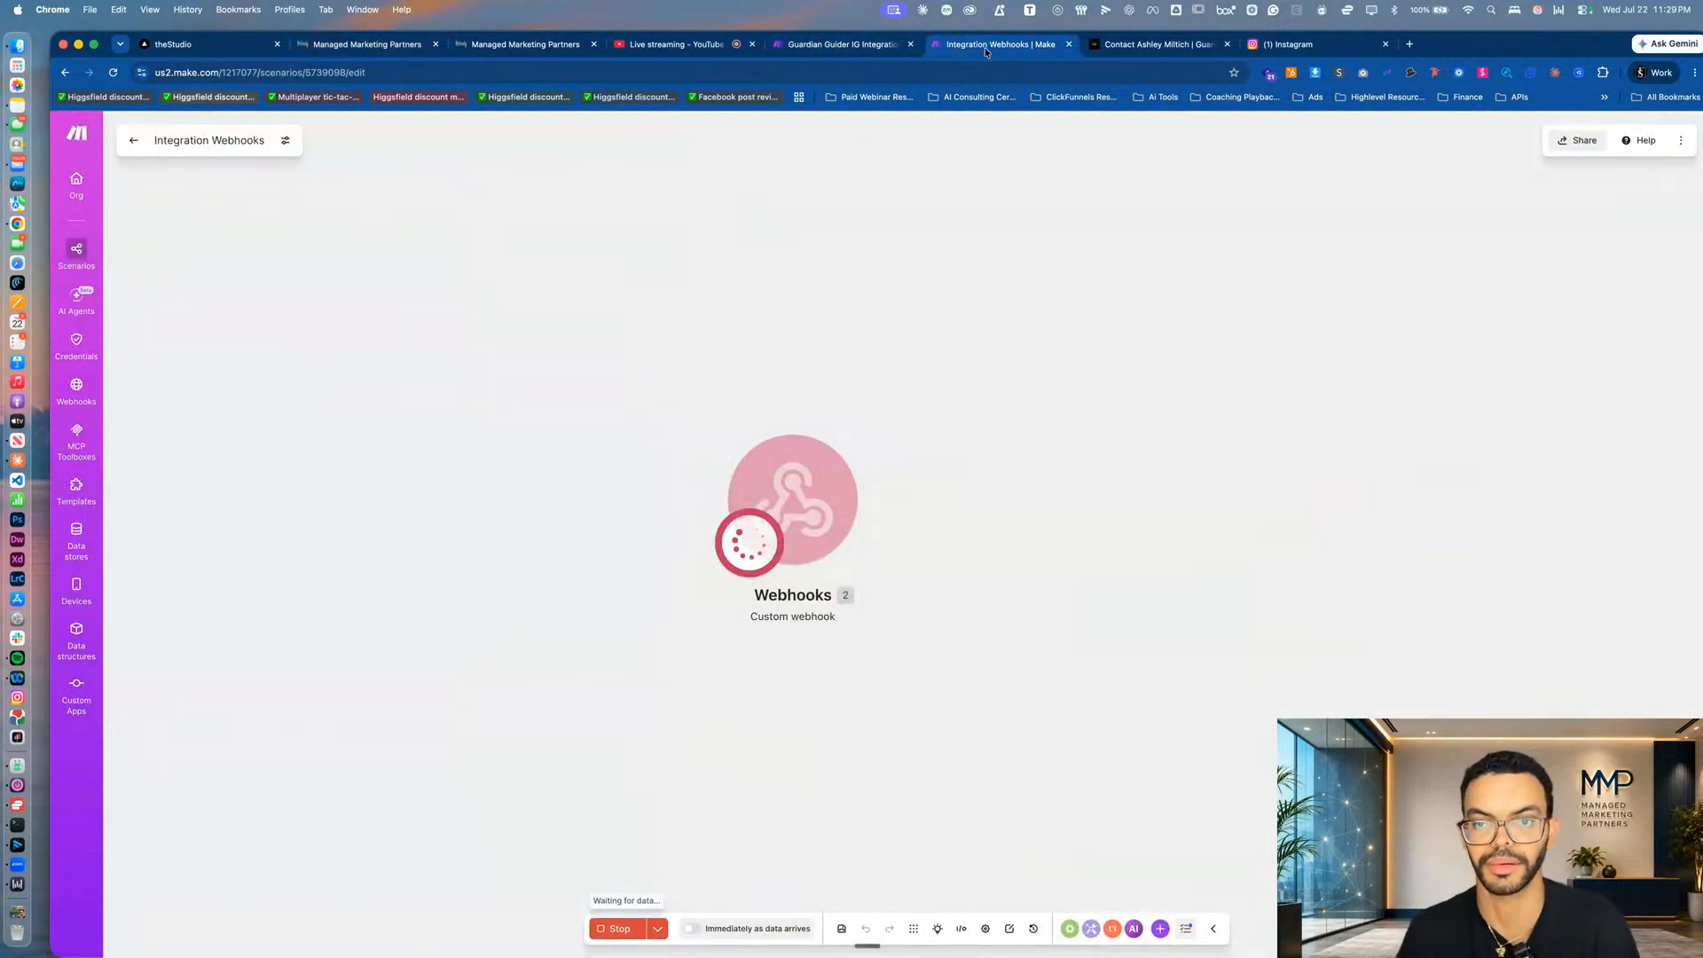
pyautogui.moveTo(984, 46); pyautogui.dragTo(1132, 351)
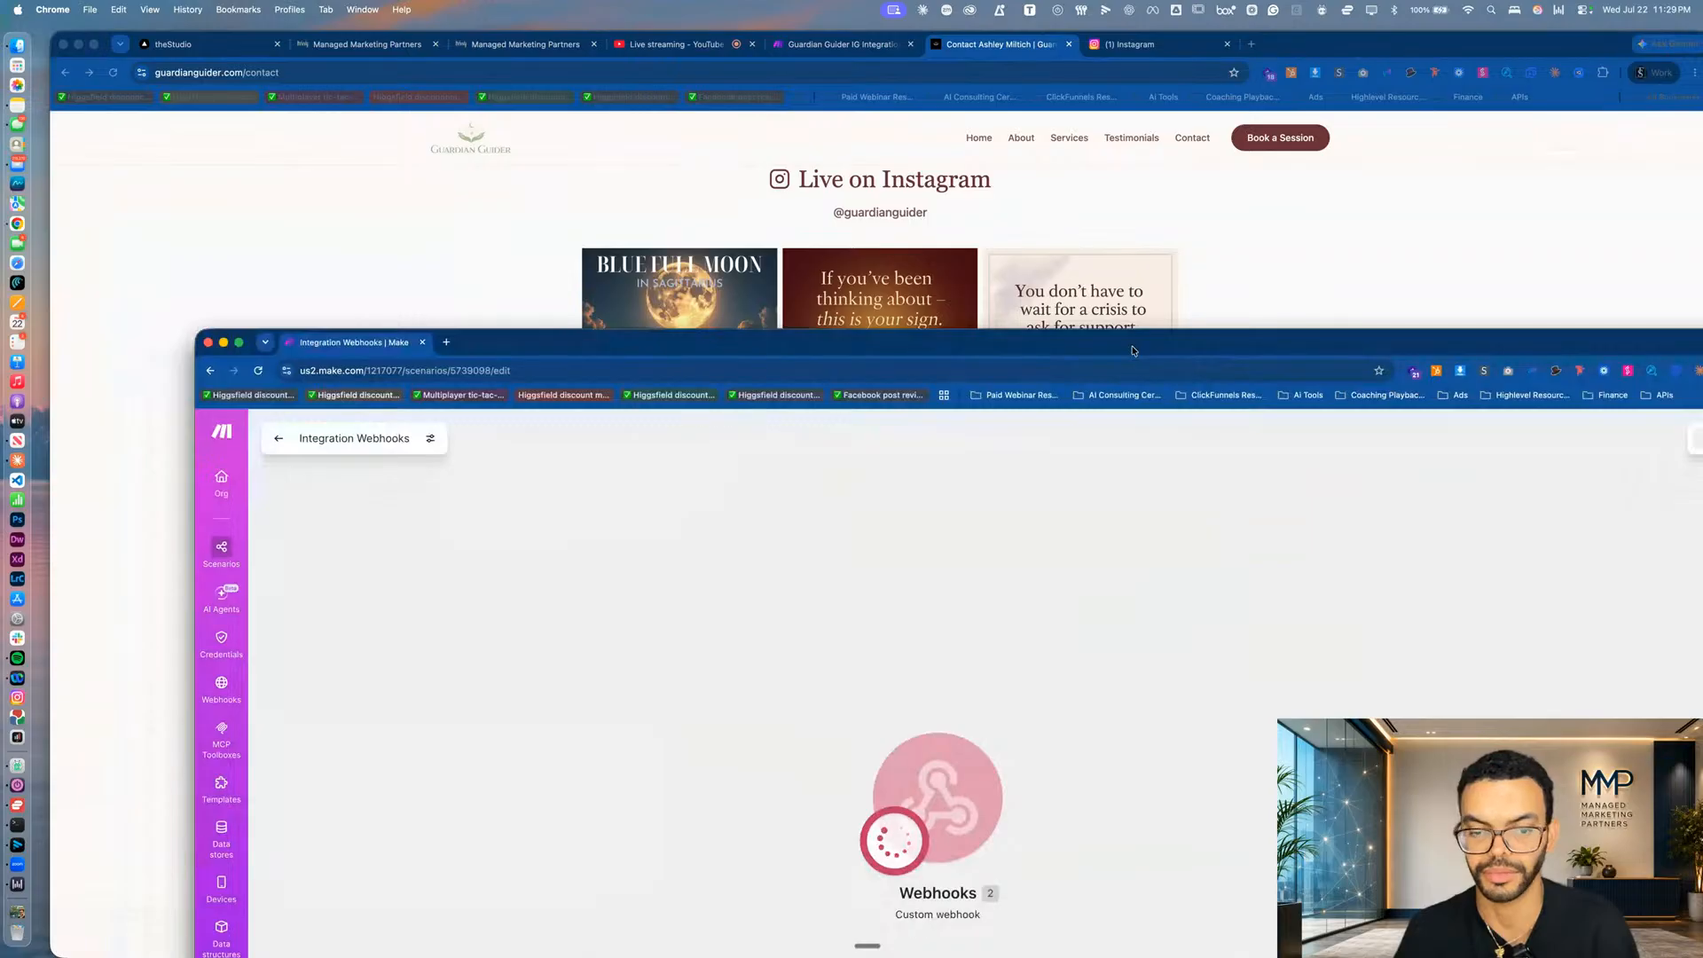
pyautogui.click(346, 46)
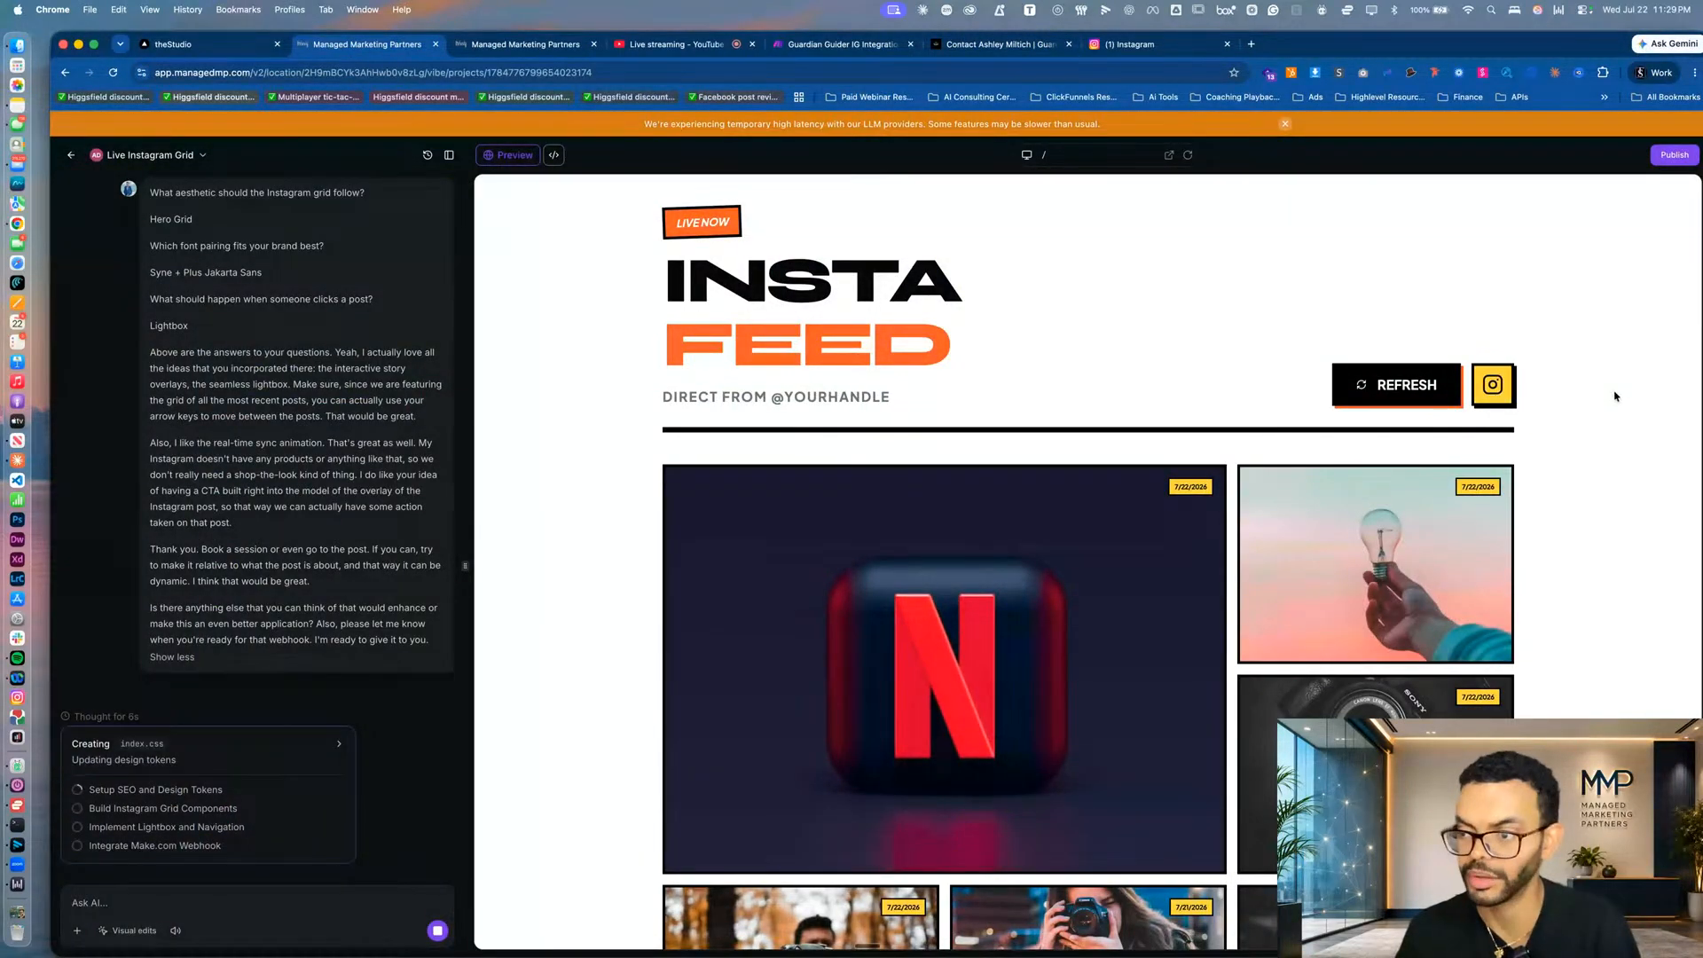
pyautogui.moveTo(1547, 41); pyautogui.dragTo(1448, 41)
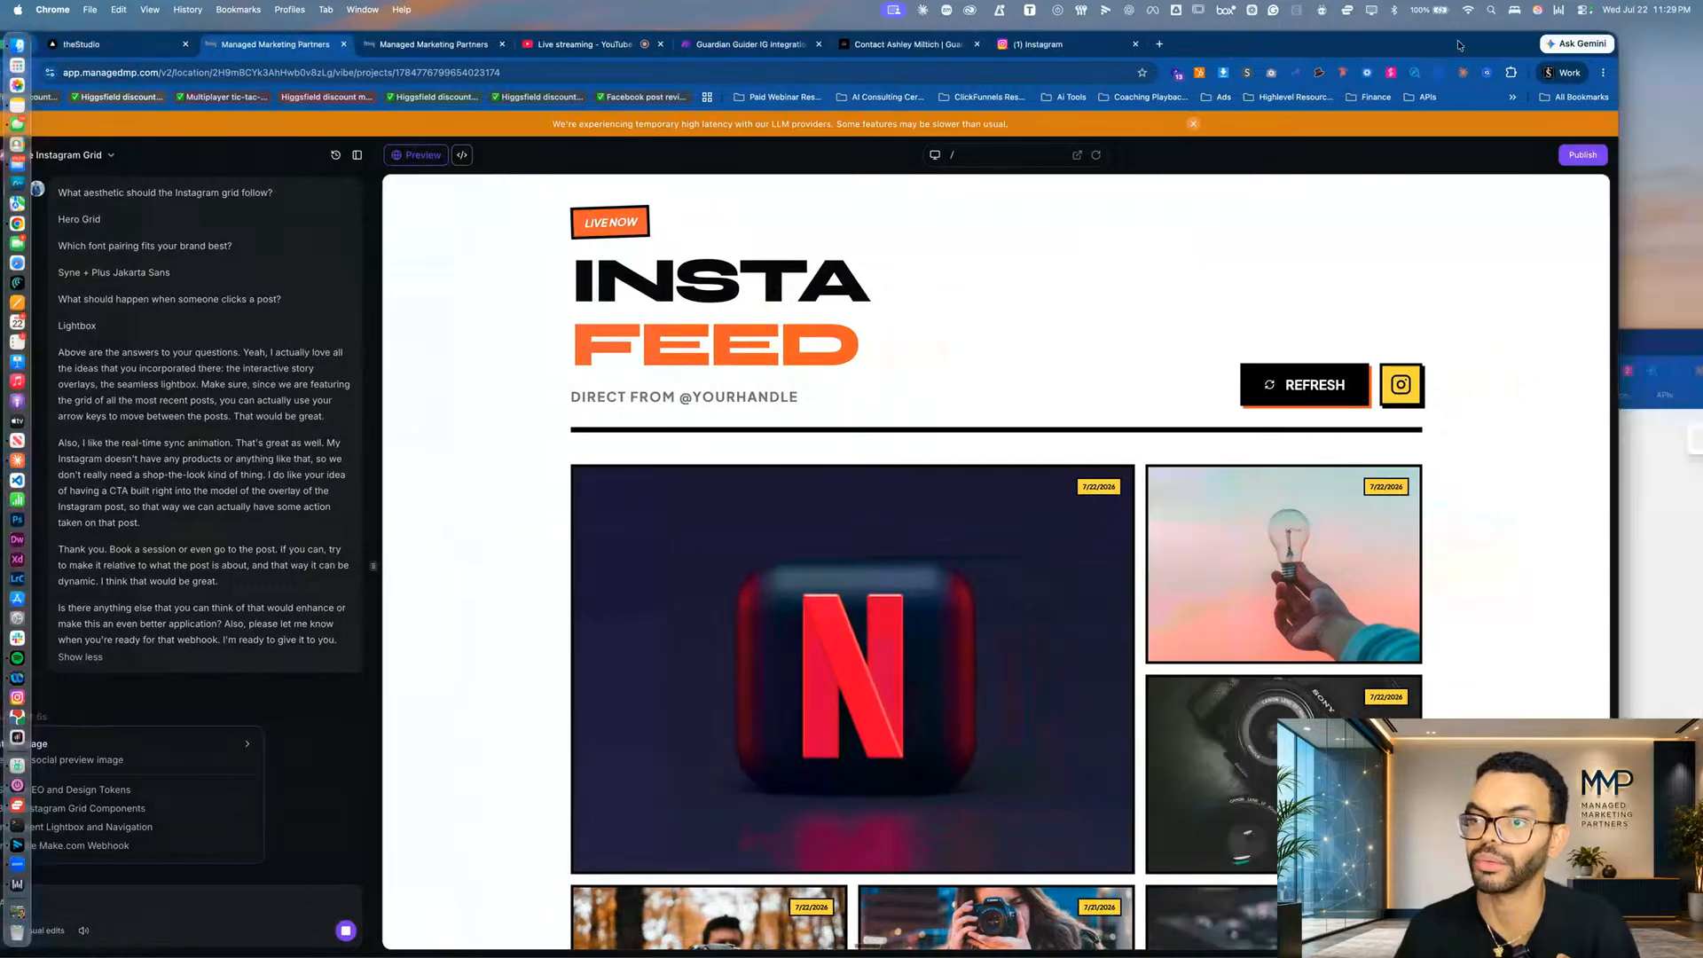
pyautogui.moveTo(1604, 237); pyautogui.dragTo(818, 257)
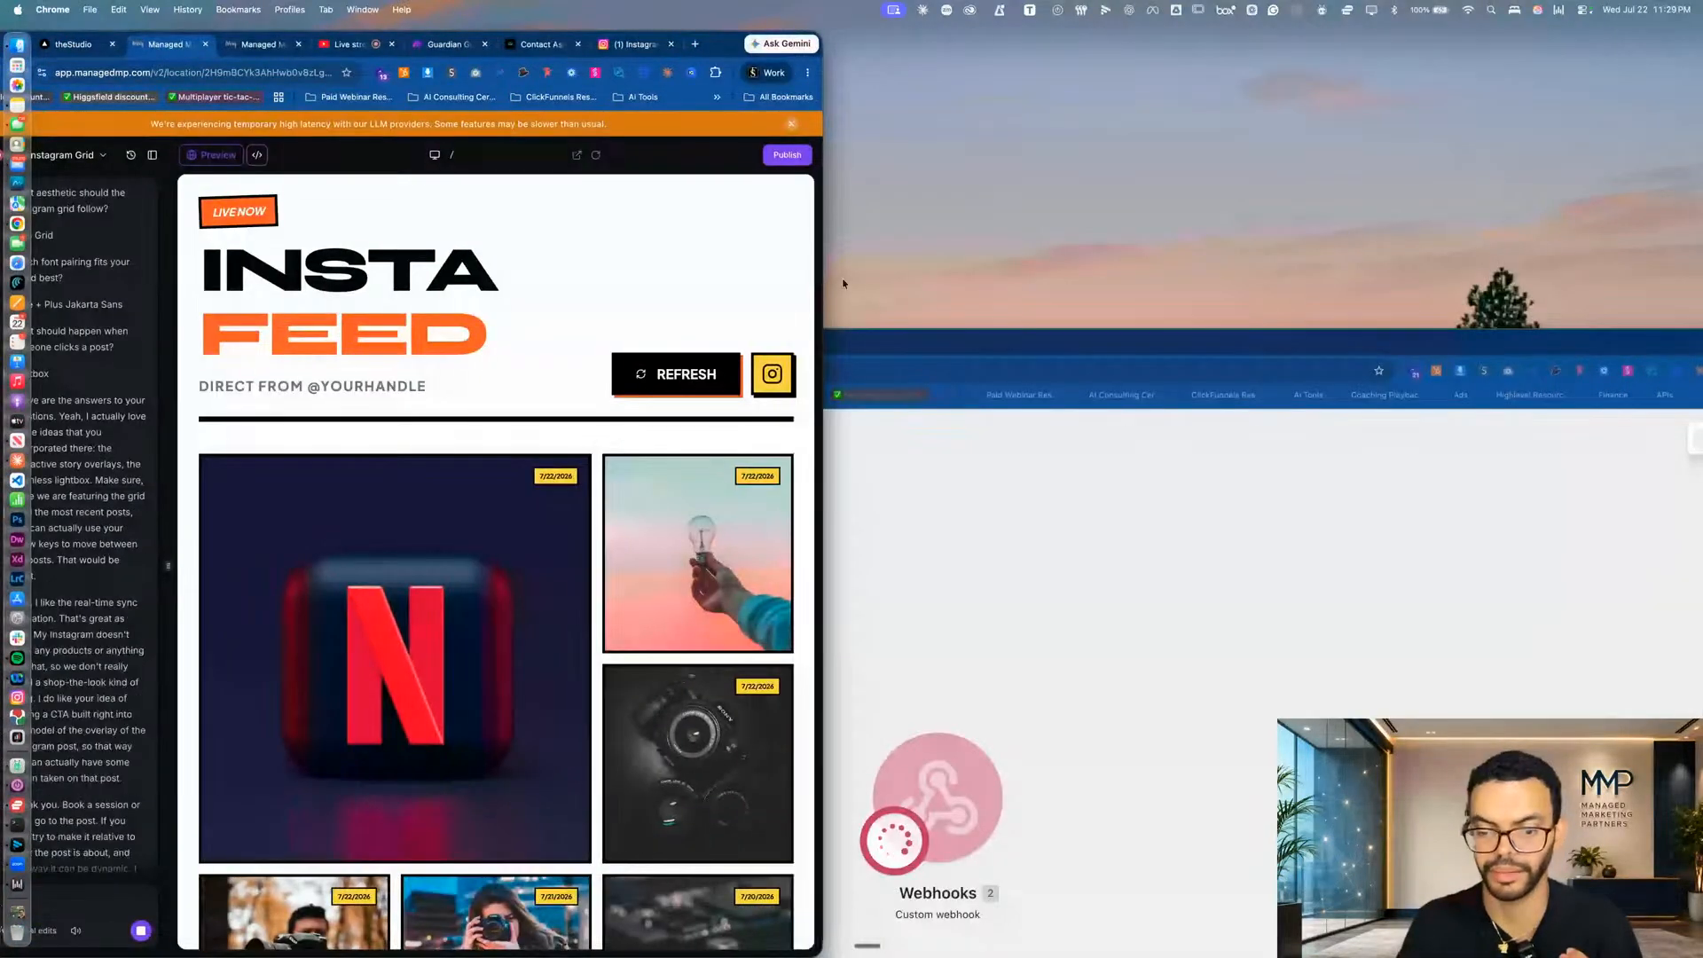
pyautogui.click(1295, 460)
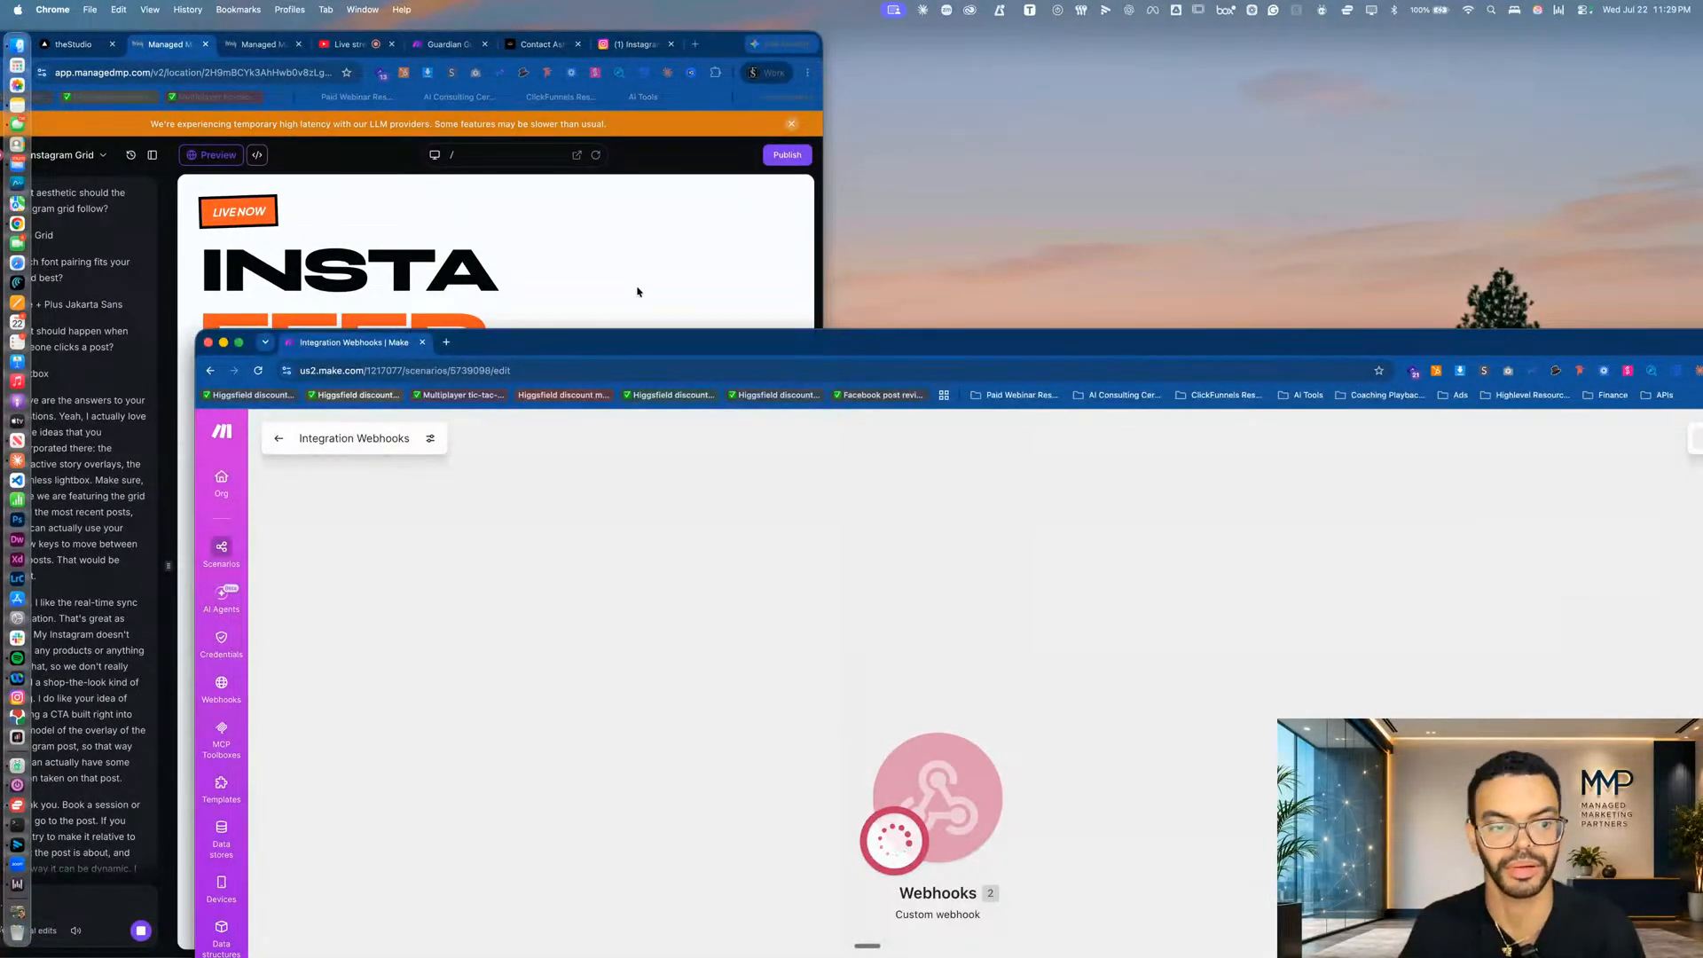
pyautogui.moveTo(813, 344); pyautogui.dragTo(573, 80)
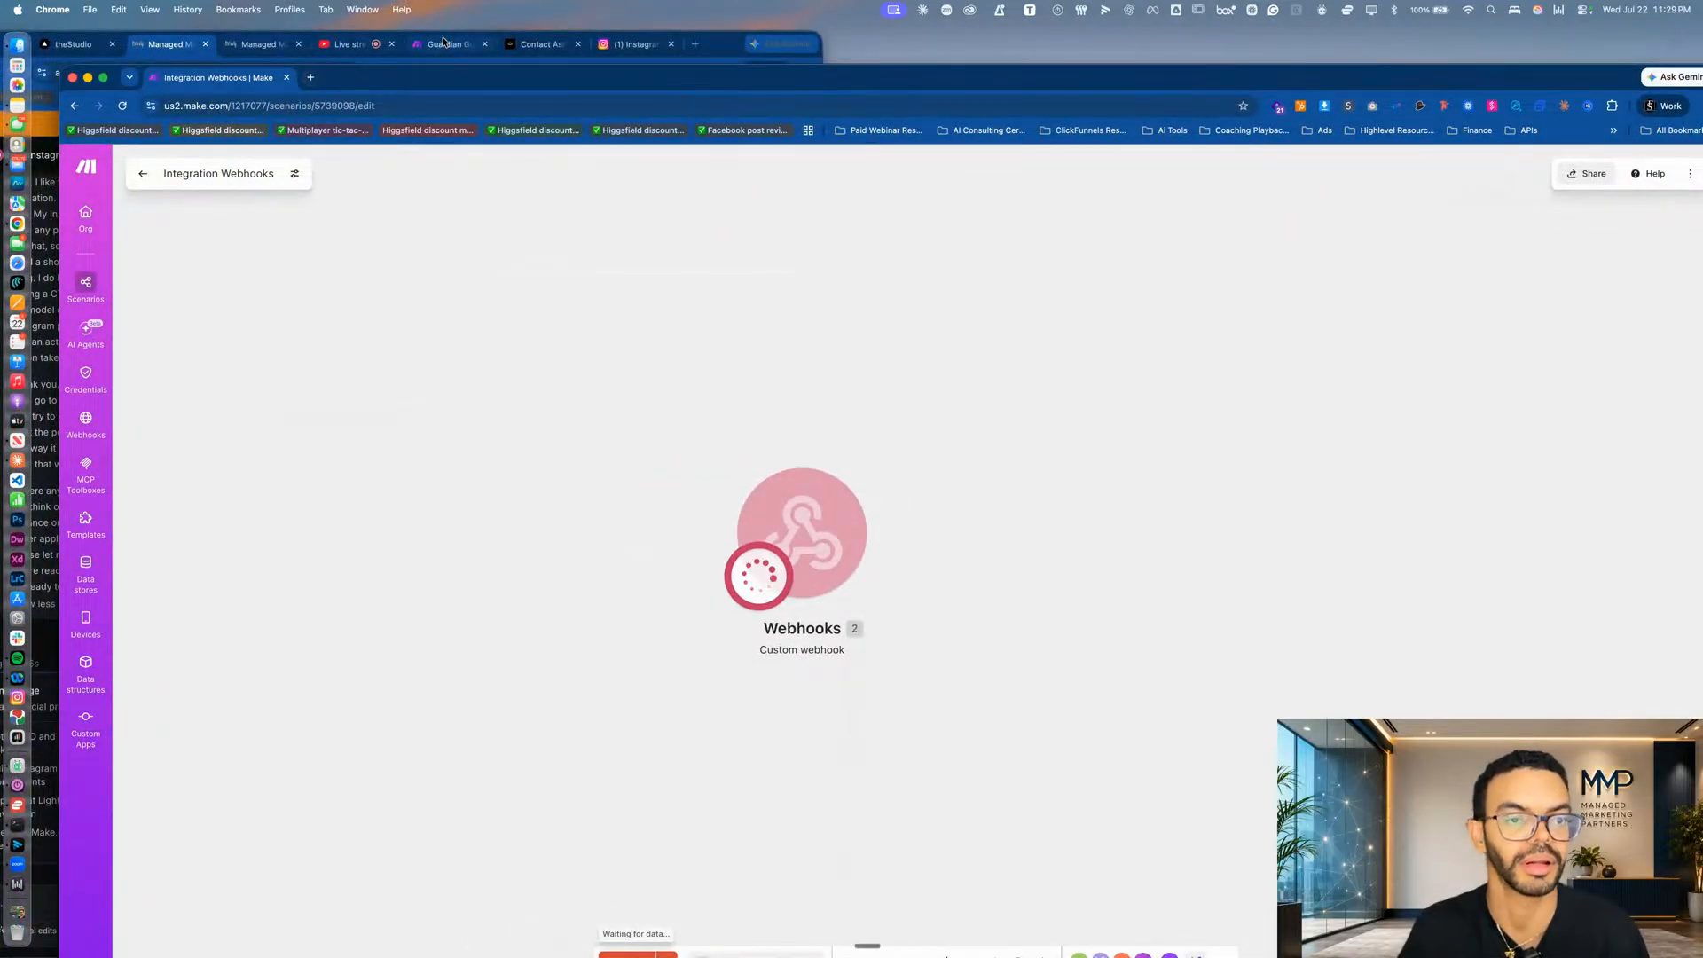
# Move the Guardian Guider IG Integration scenario into the Make window and inspect its custom webhook's basic and advanced settings without changing them.
pyautogui.moveTo(448, 43); pyautogui.dragTo(937, 85)
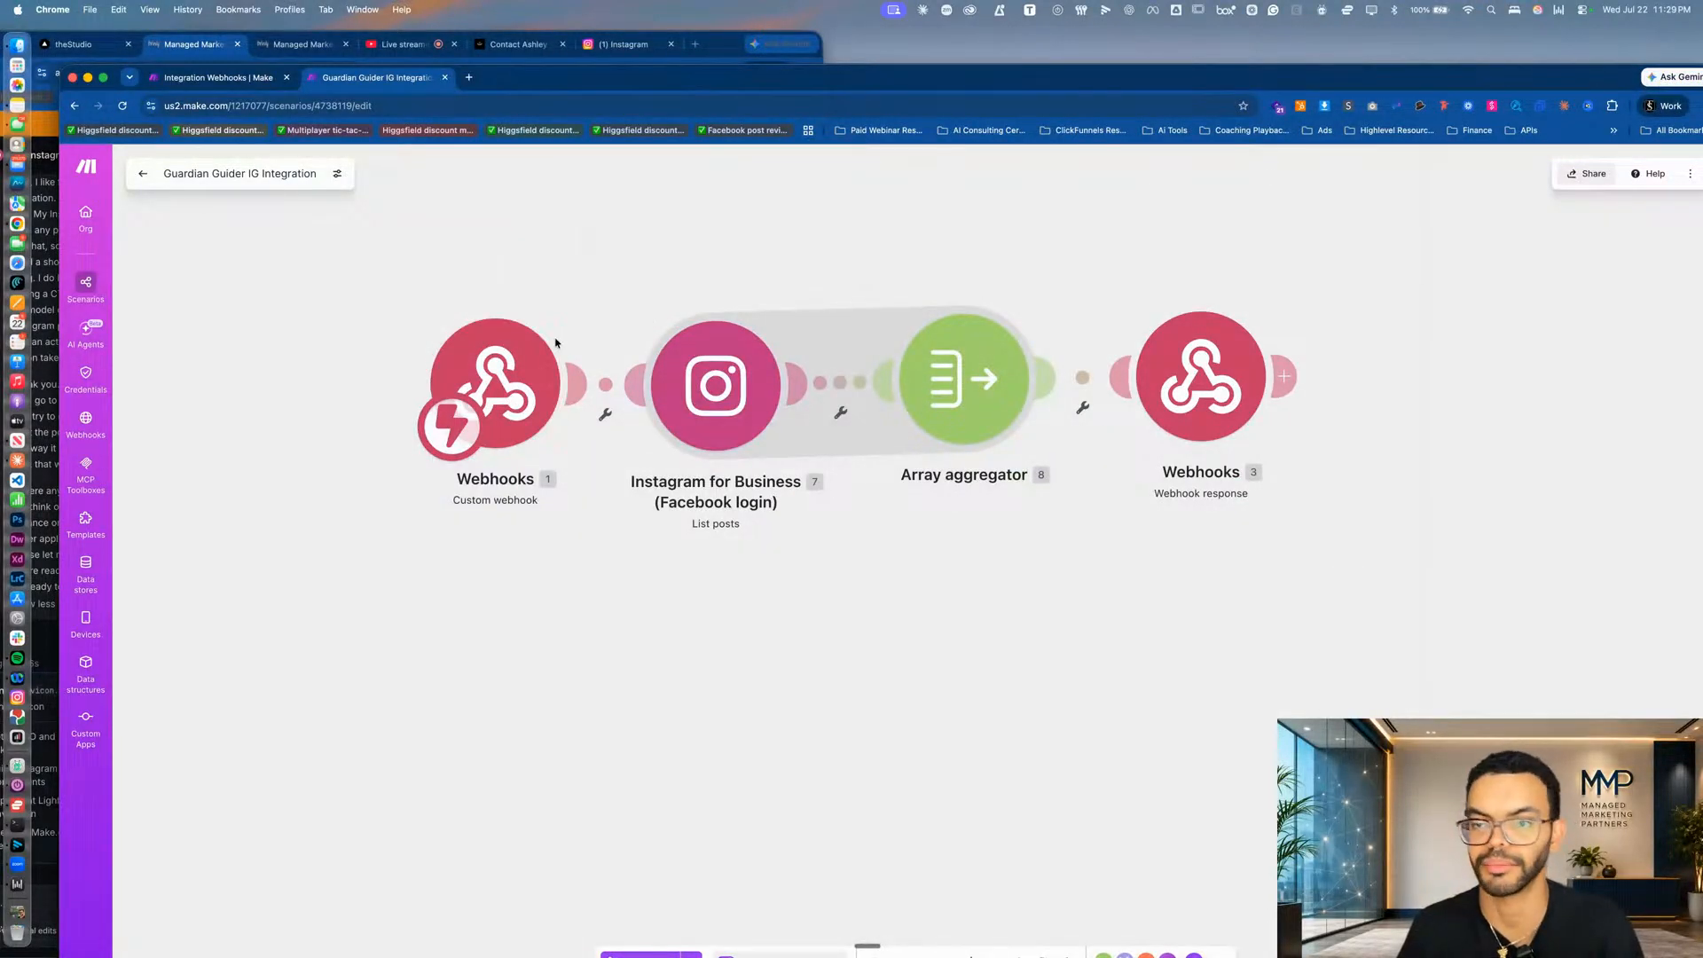
pyautogui.click(493, 384)
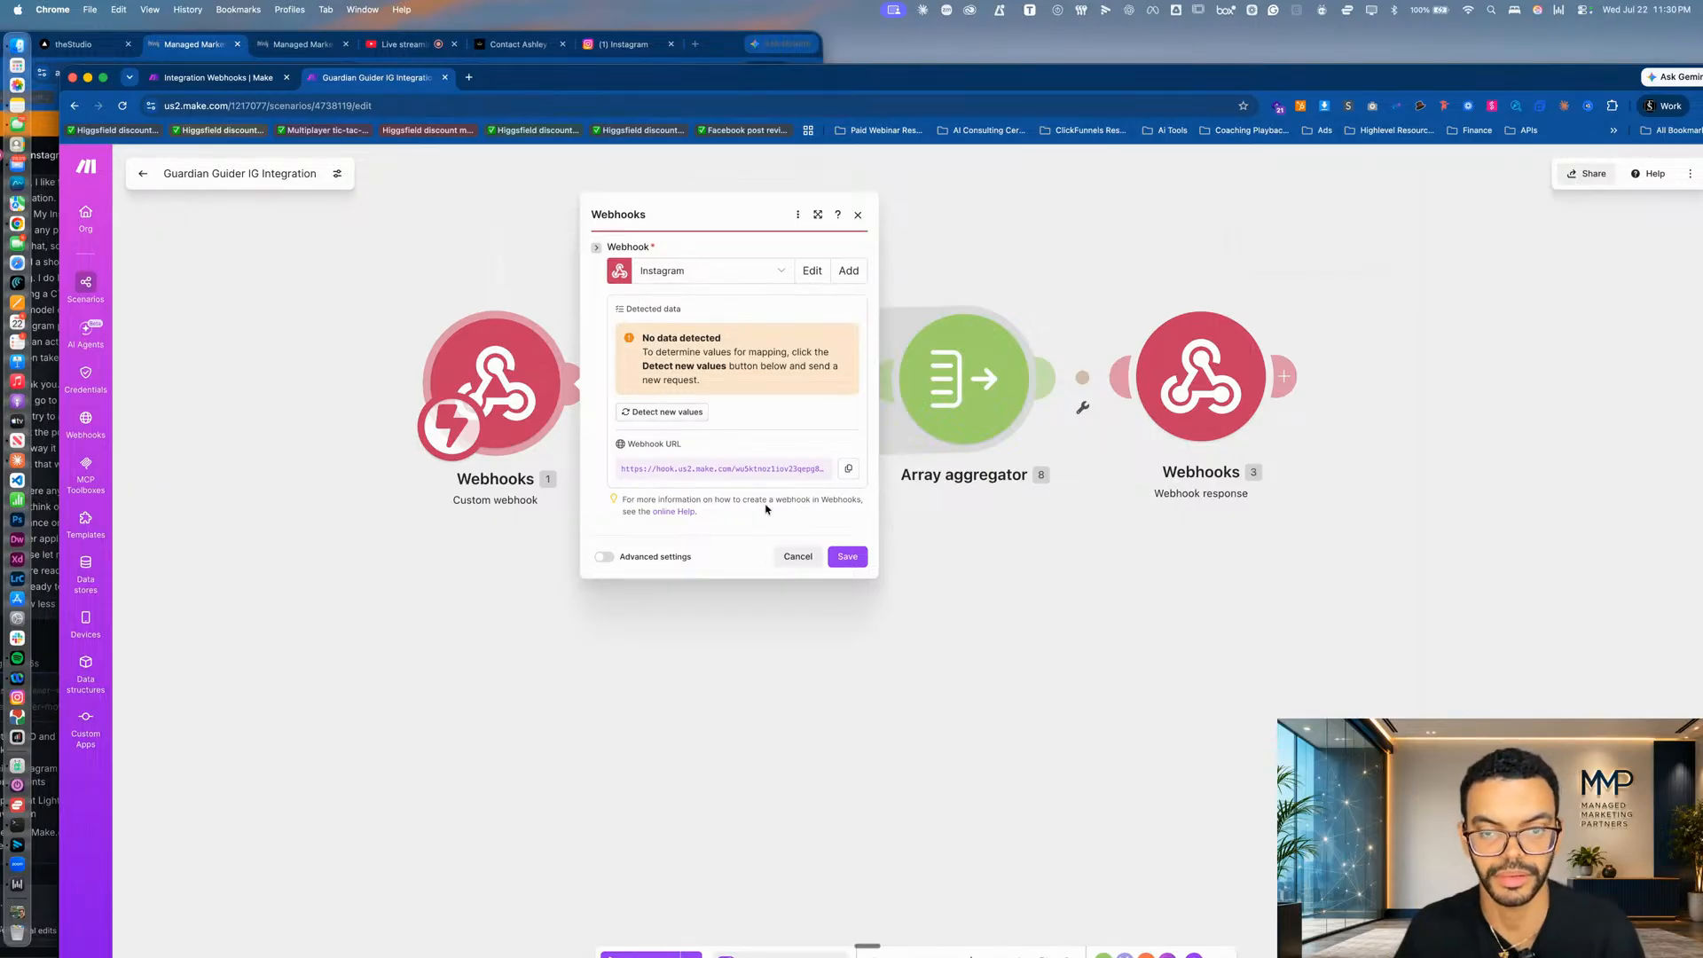
pyautogui.click(797, 216)
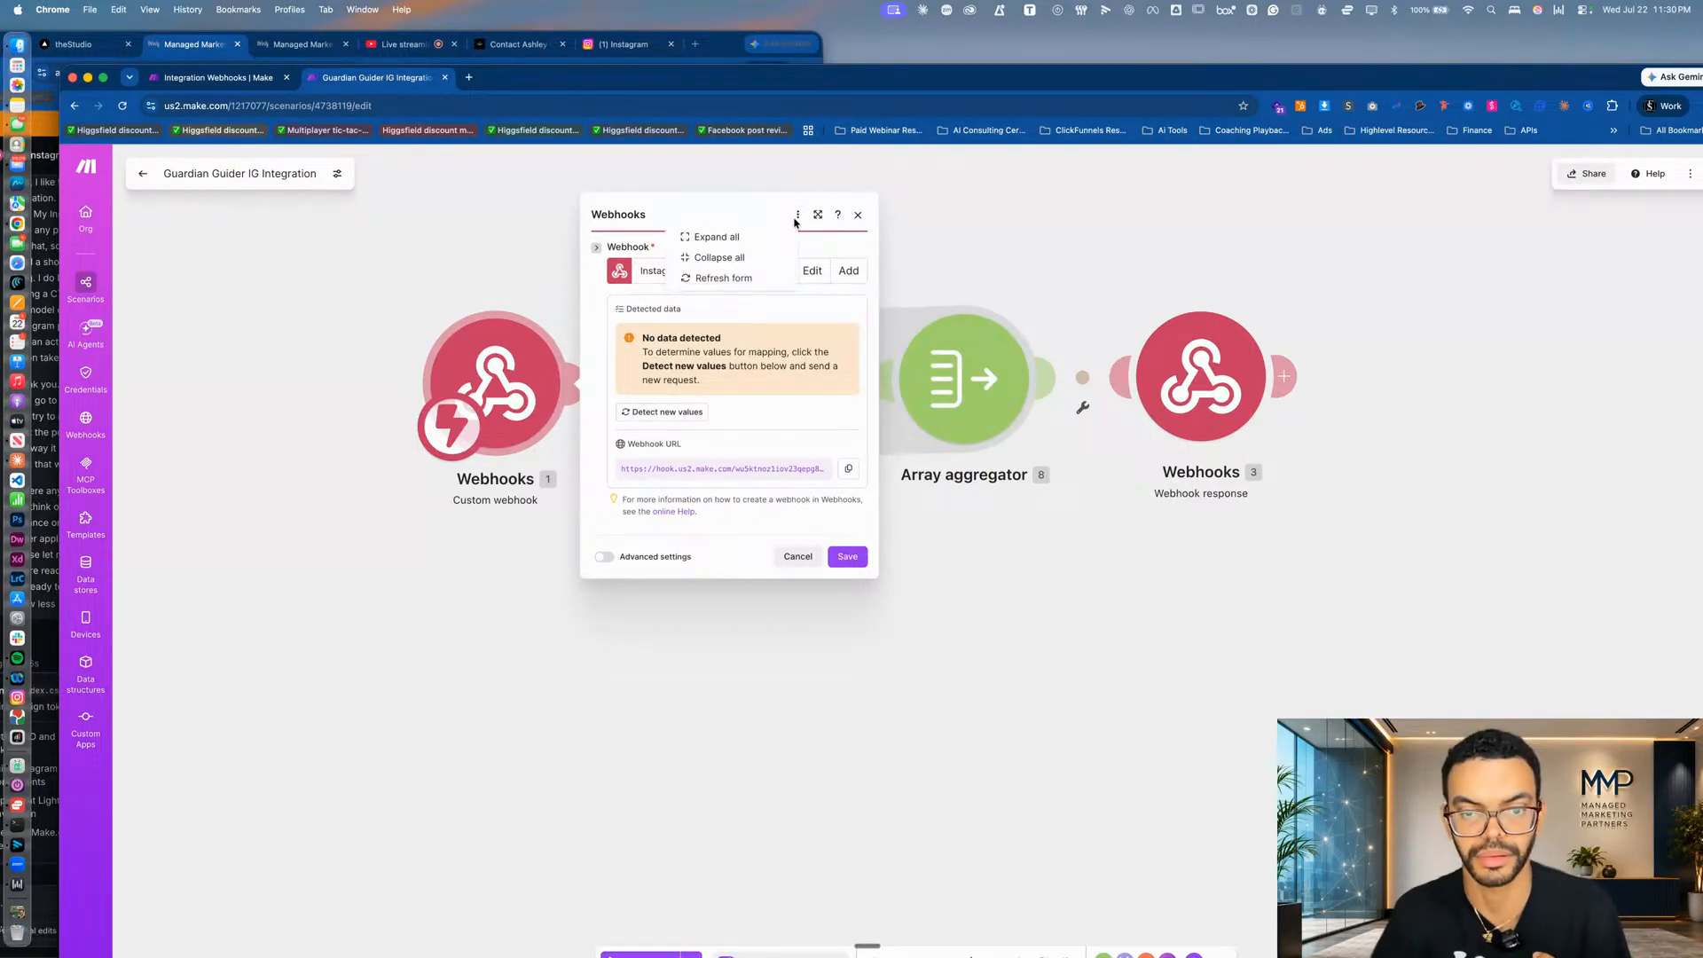
pyautogui.click(736, 238)
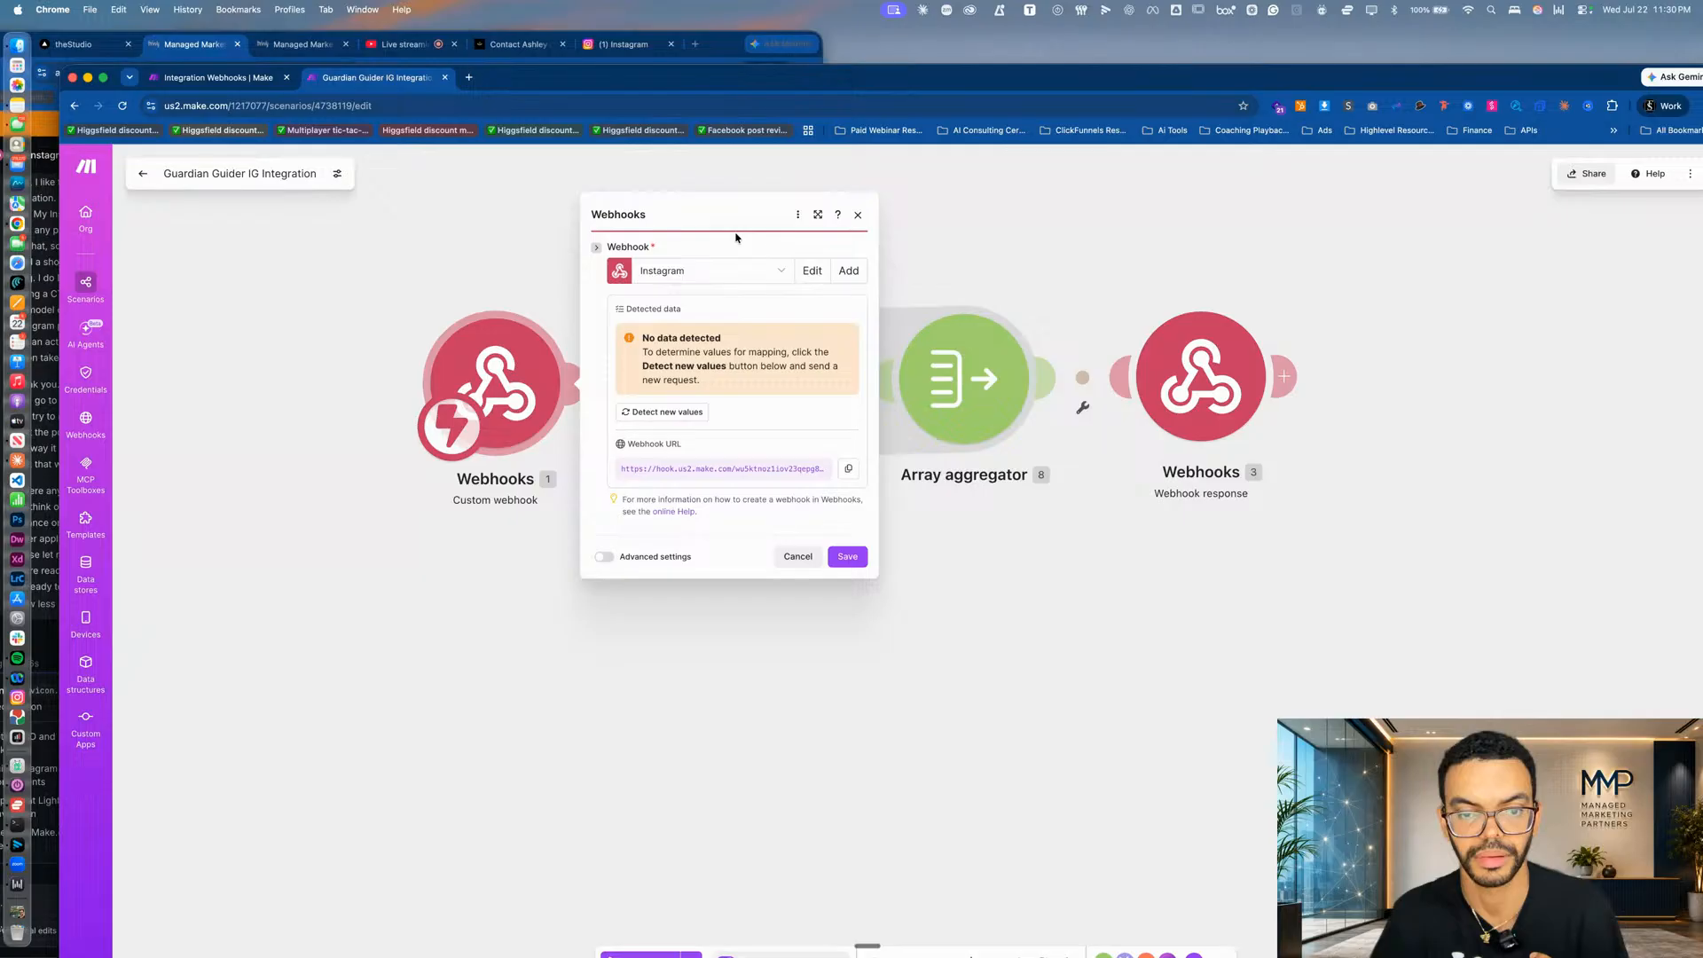
pyautogui.click(642, 553)
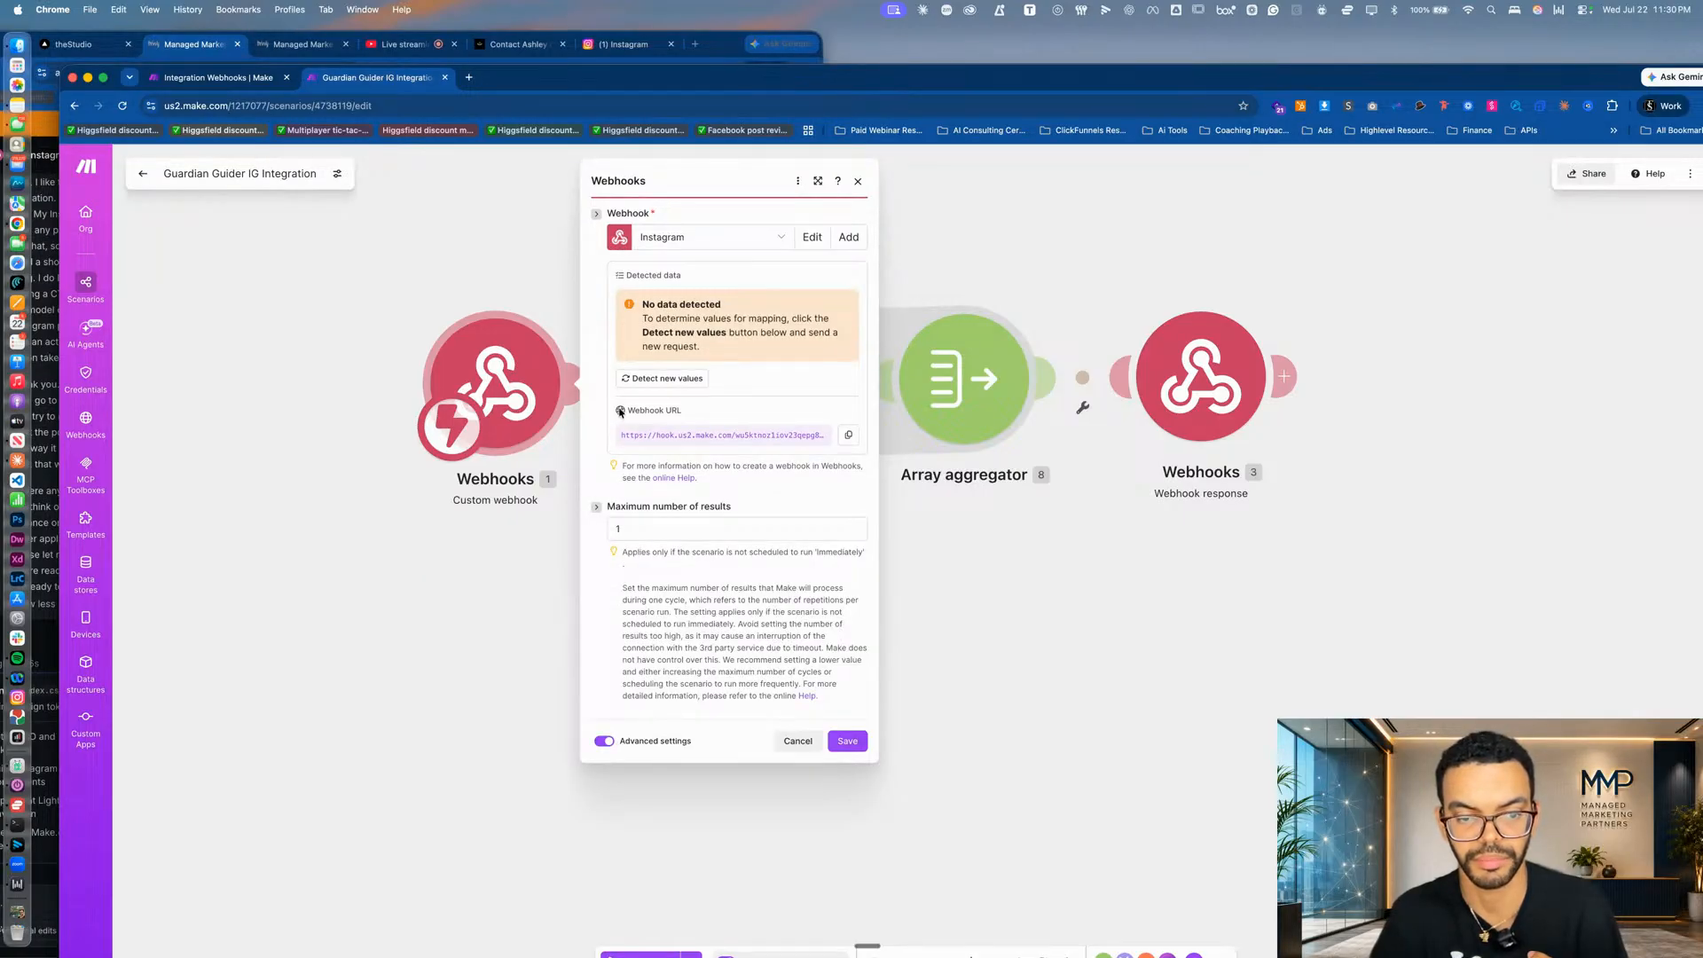
pyautogui.click(607, 743)
pyautogui.click(796, 556)
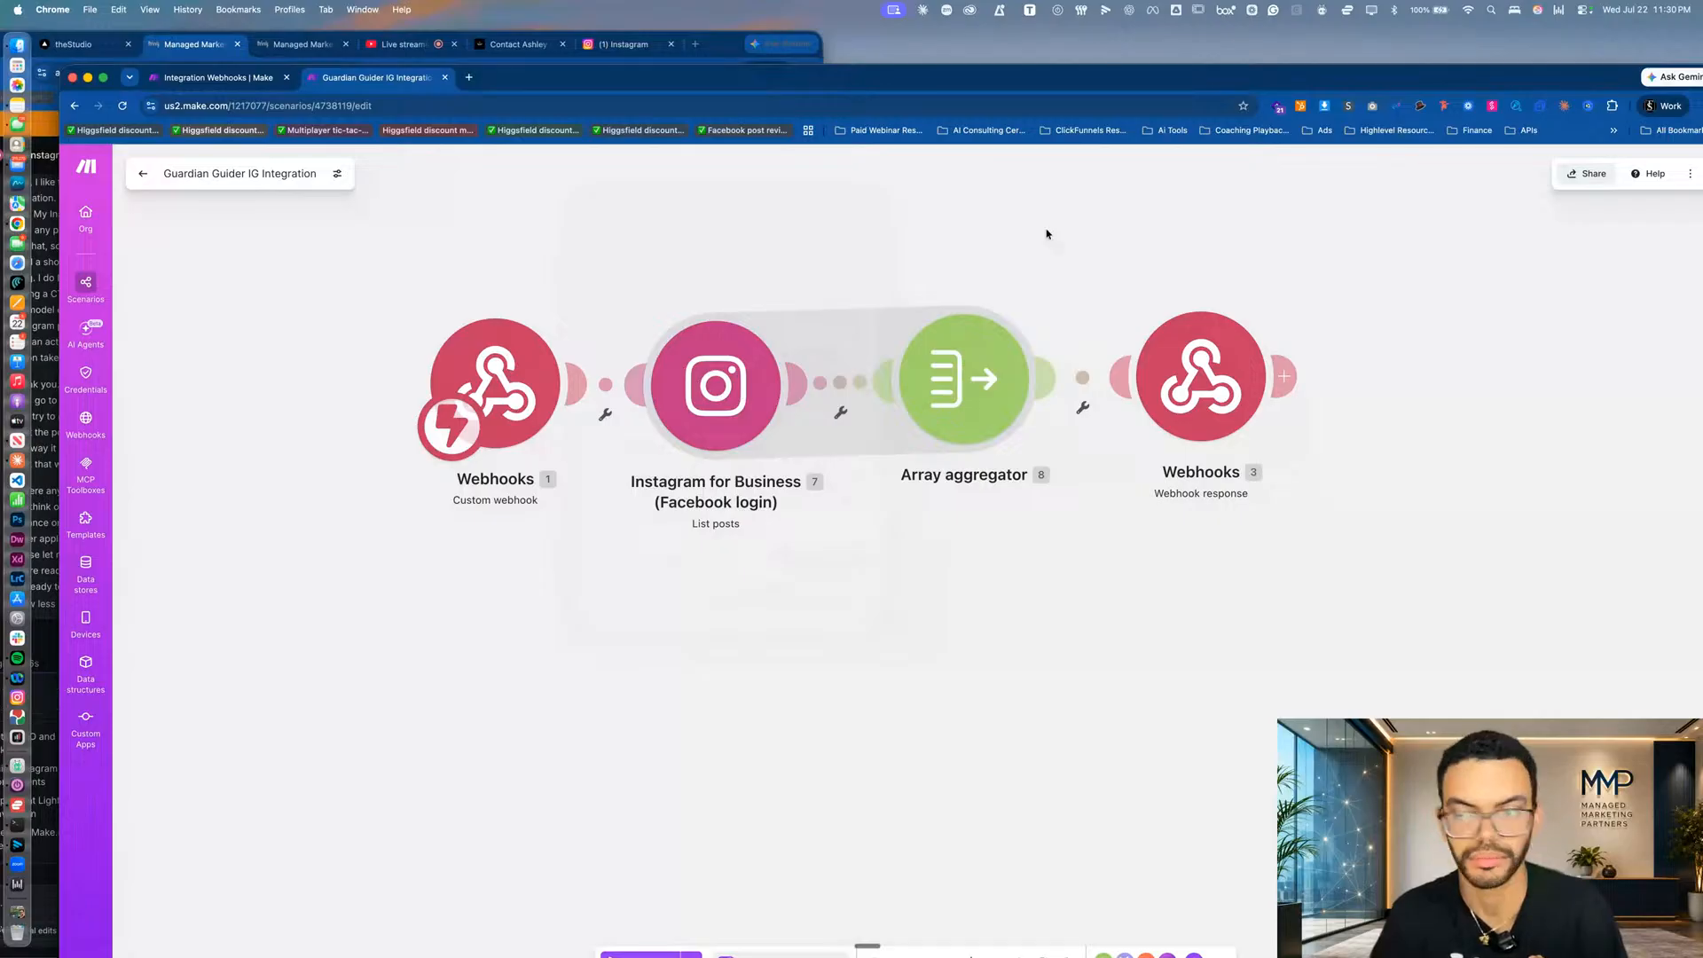
# Return to the Integration Webhooks scenario, shift its window to uncover AI Studio, and inspect the webhook run's output bundle.
pyautogui.click(175, 79)
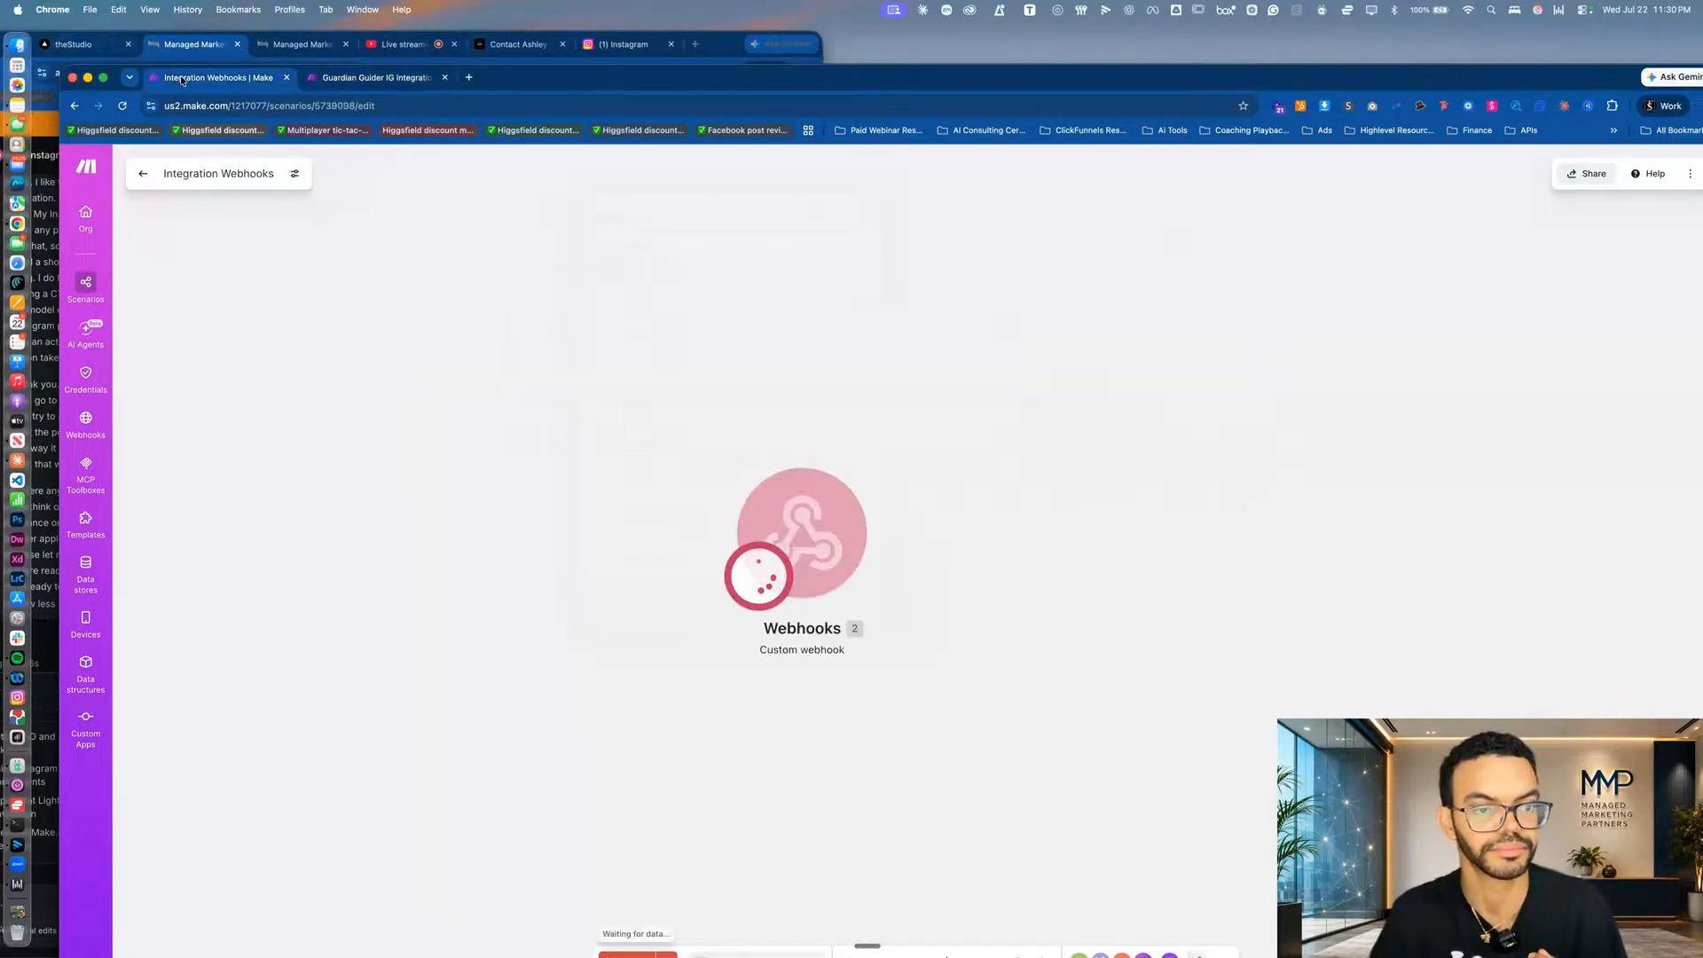
pyautogui.moveTo(532, 75); pyautogui.dragTo(910, 75)
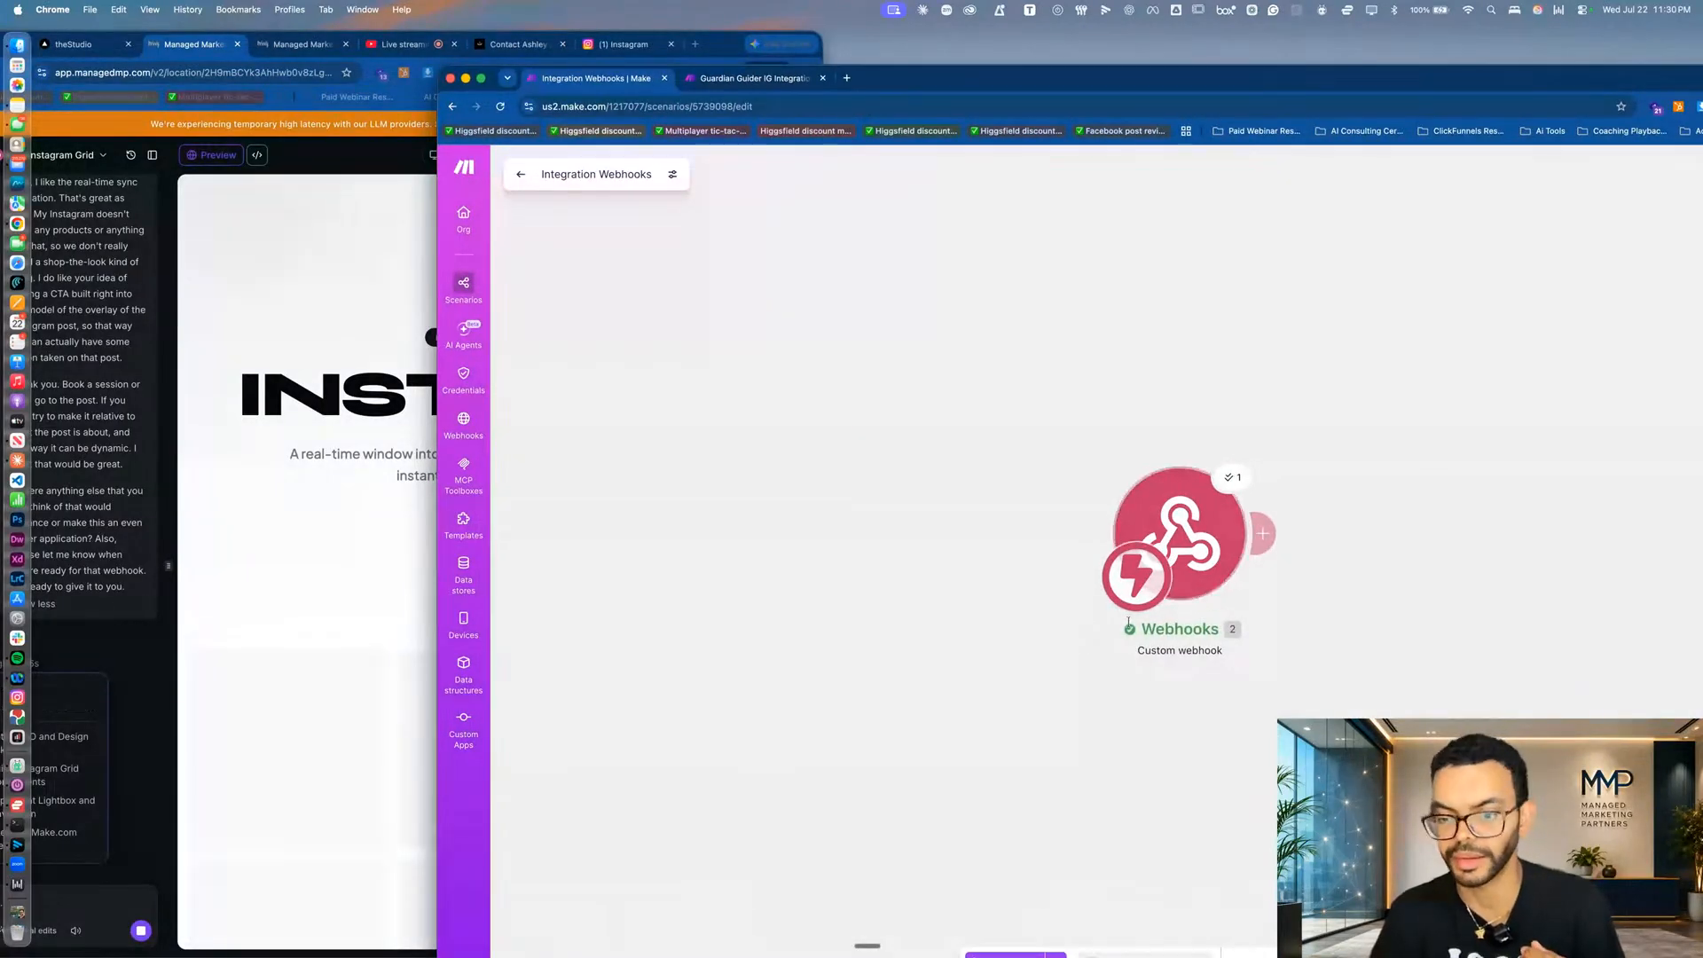
pyautogui.click(1234, 479)
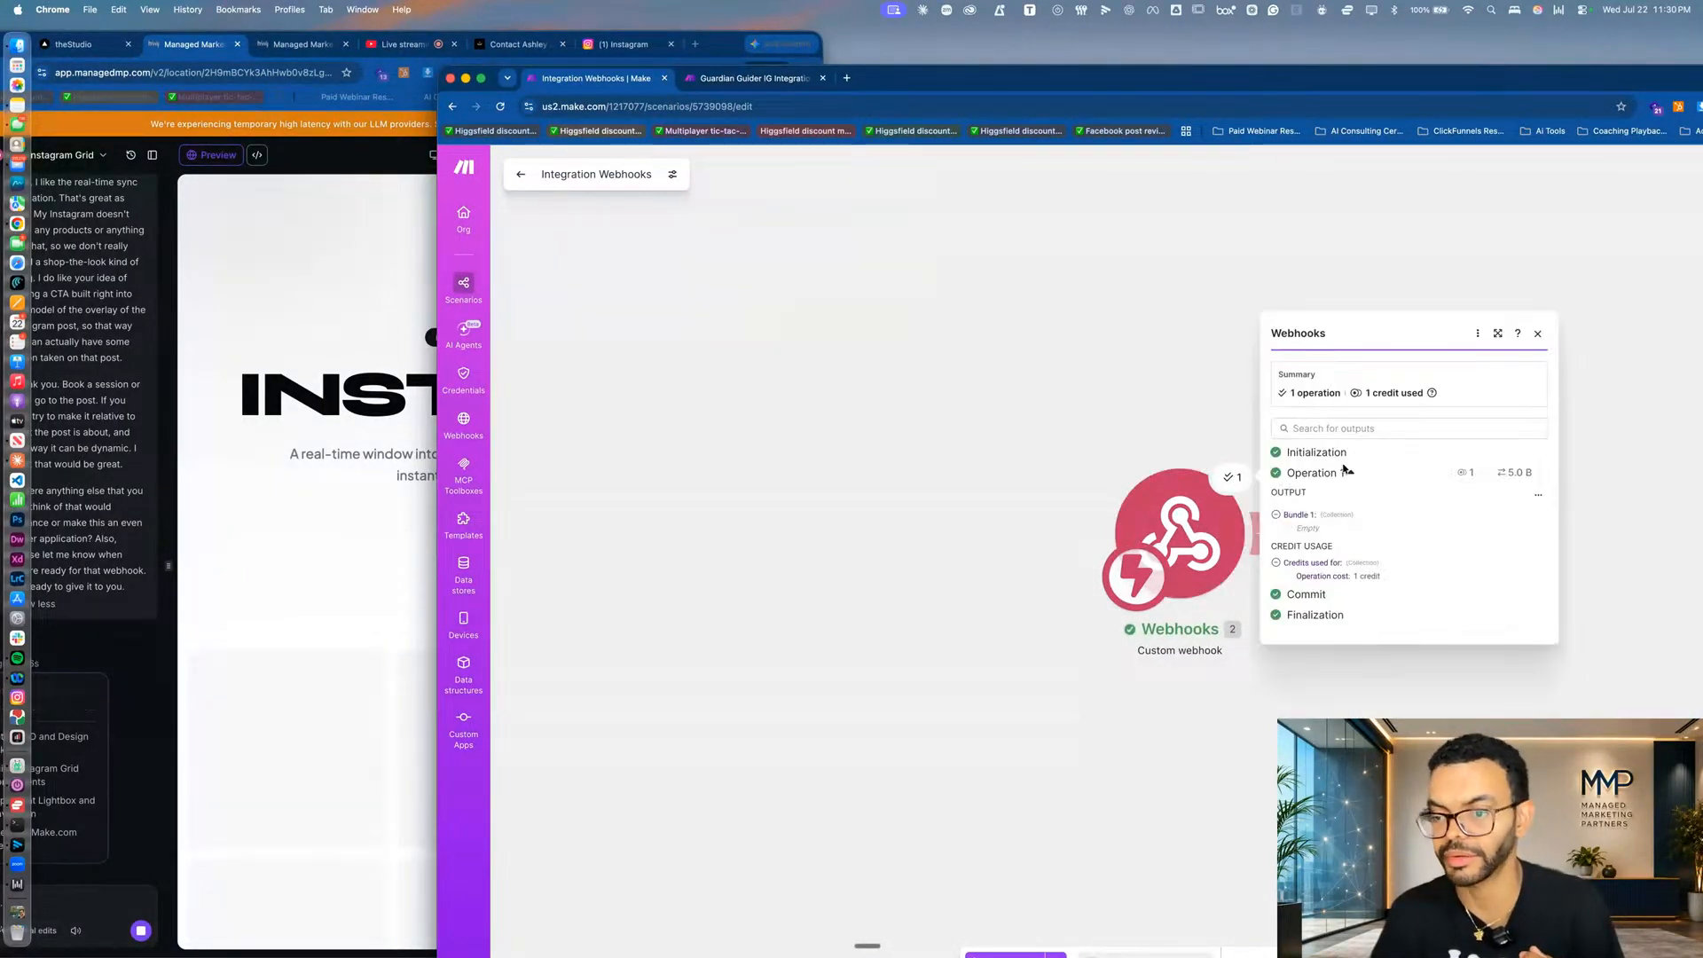
pyautogui.click(1278, 516)
pyautogui.click(1277, 520)
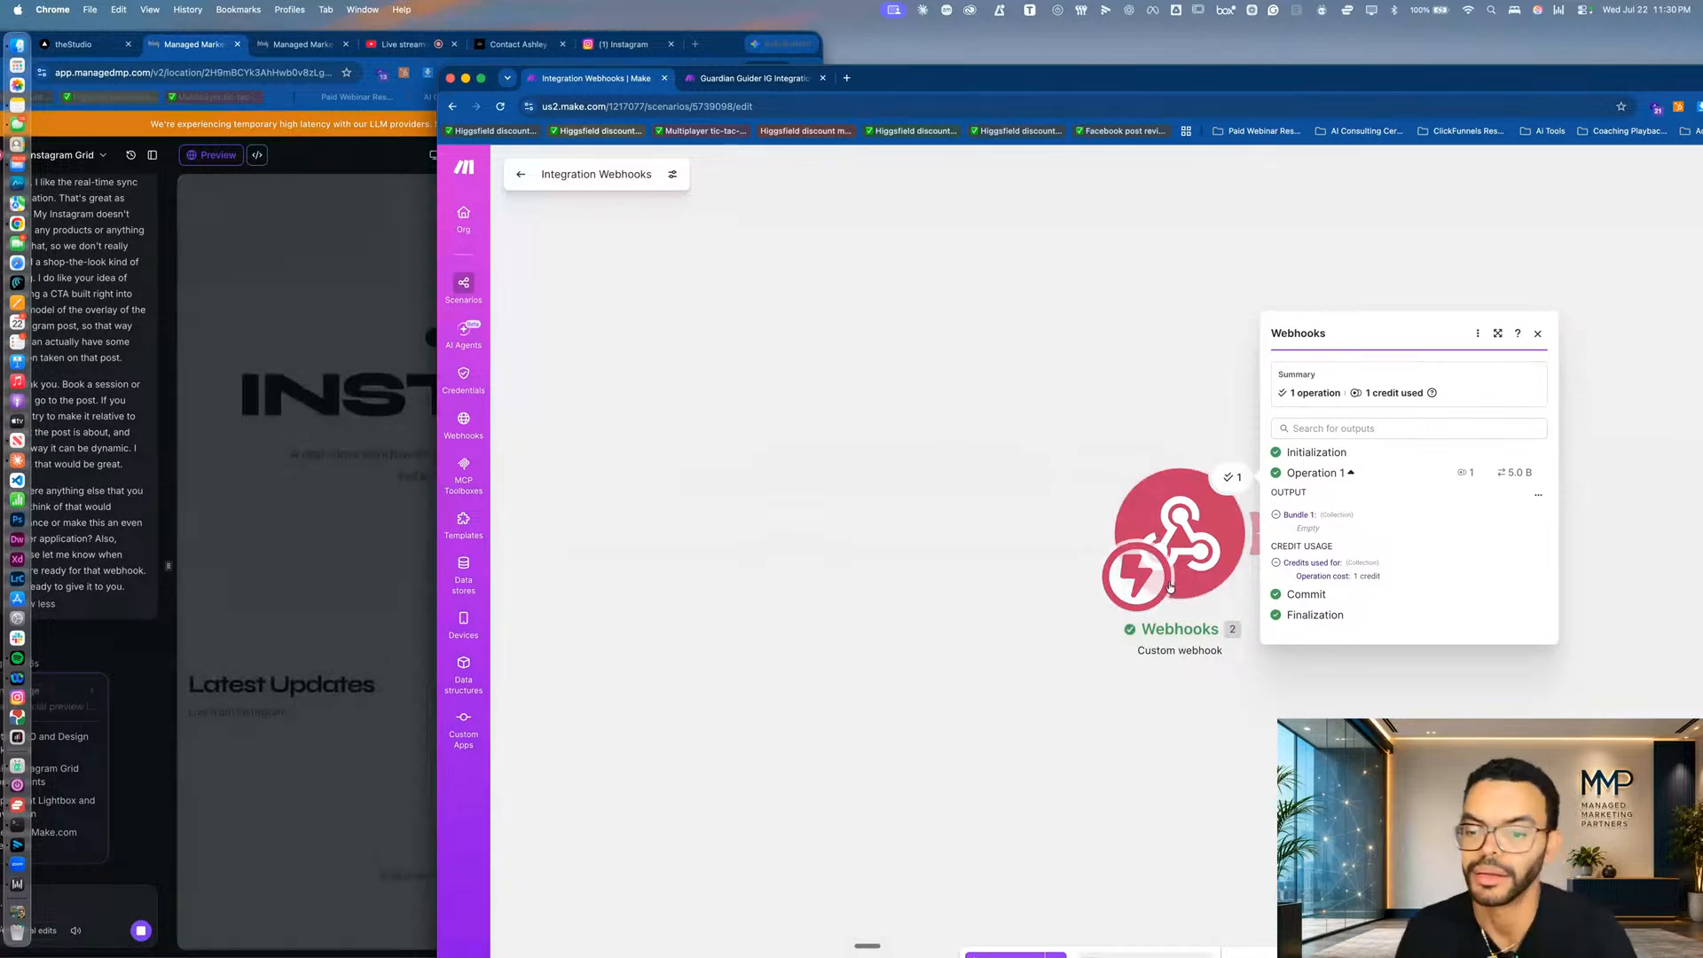
# Bring the AI Studio window forward, reposition it and resize it to about half the screen beside Make.
pyautogui.click(309, 508)
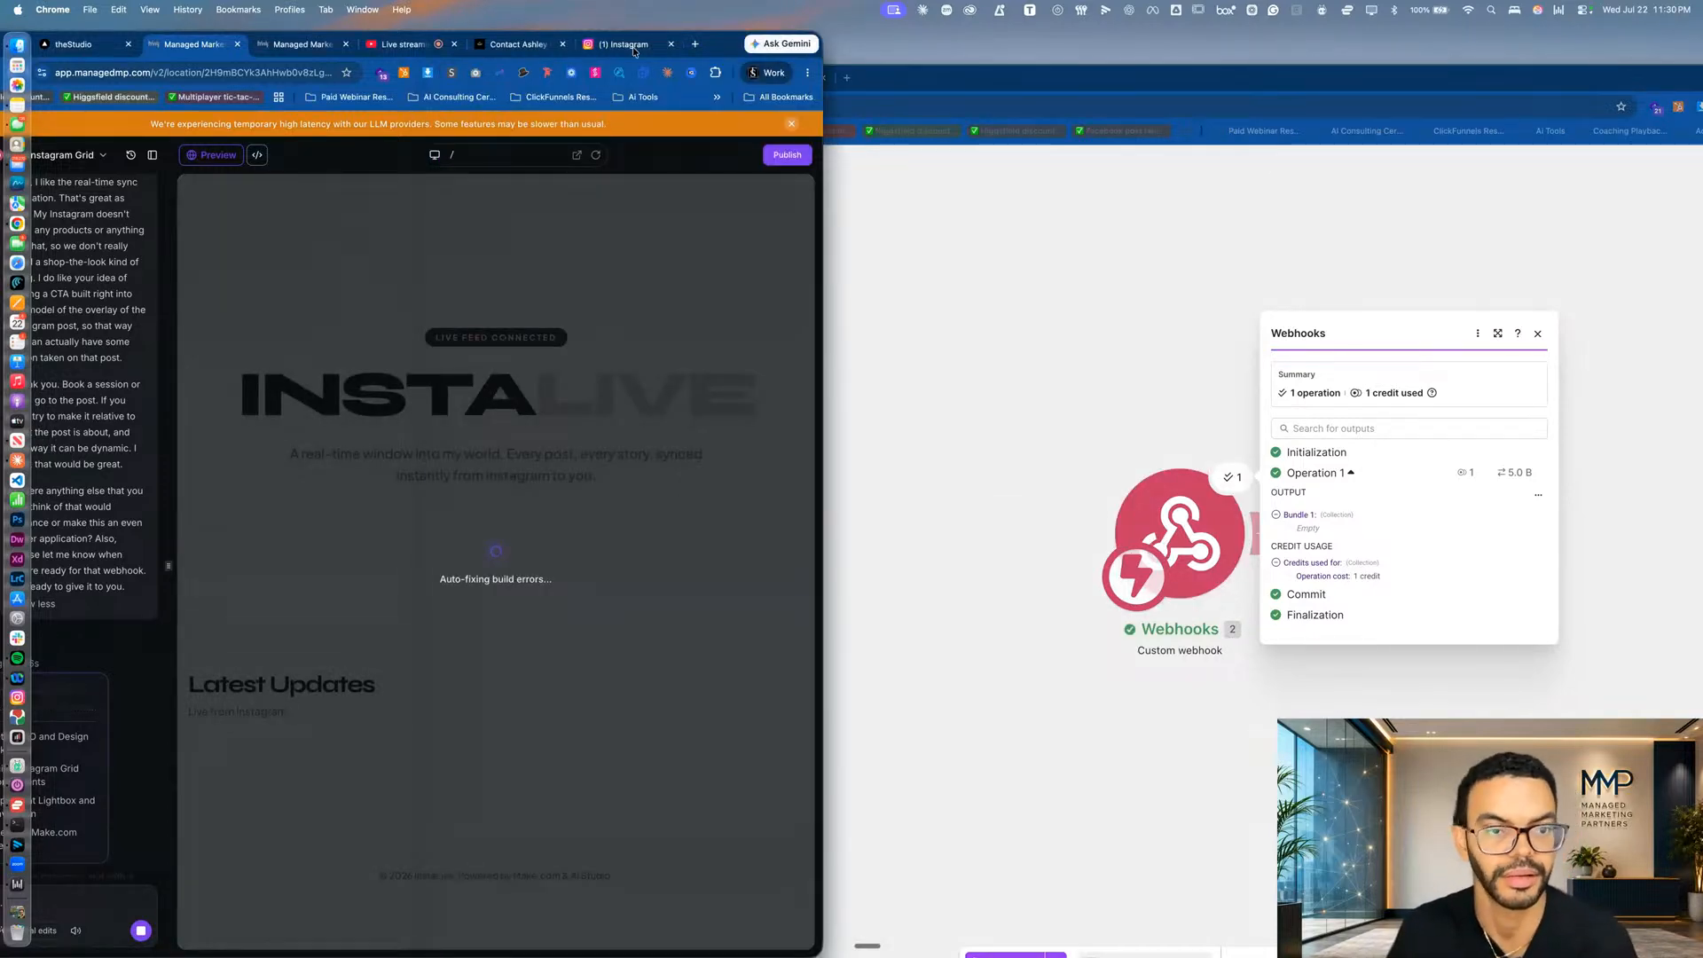
pyautogui.moveTo(714, 42); pyautogui.dragTo(1016, 40)
pyautogui.doubleClick(1016, 40)
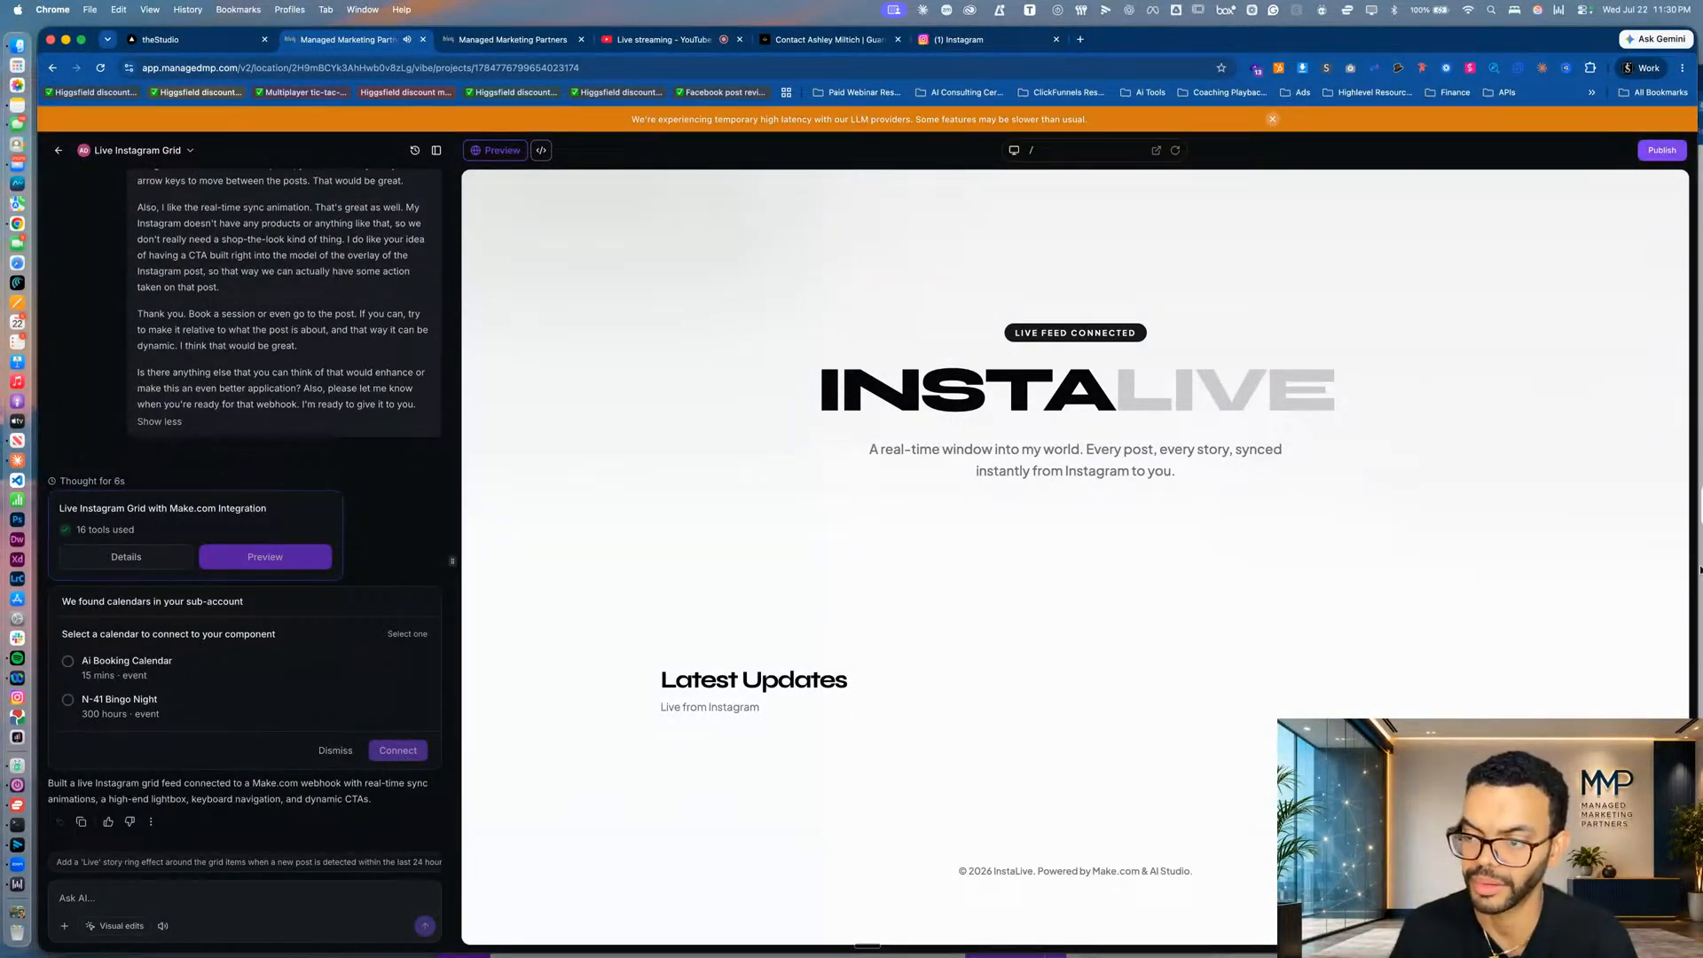
pyautogui.moveTo(1695, 566); pyautogui.dragTo(803, 566)
# Connect the Ai Booking Calendar to the Instagram grid component and follow the AI's progress on the integration.
pyautogui.scroll(-4, 163, 754)
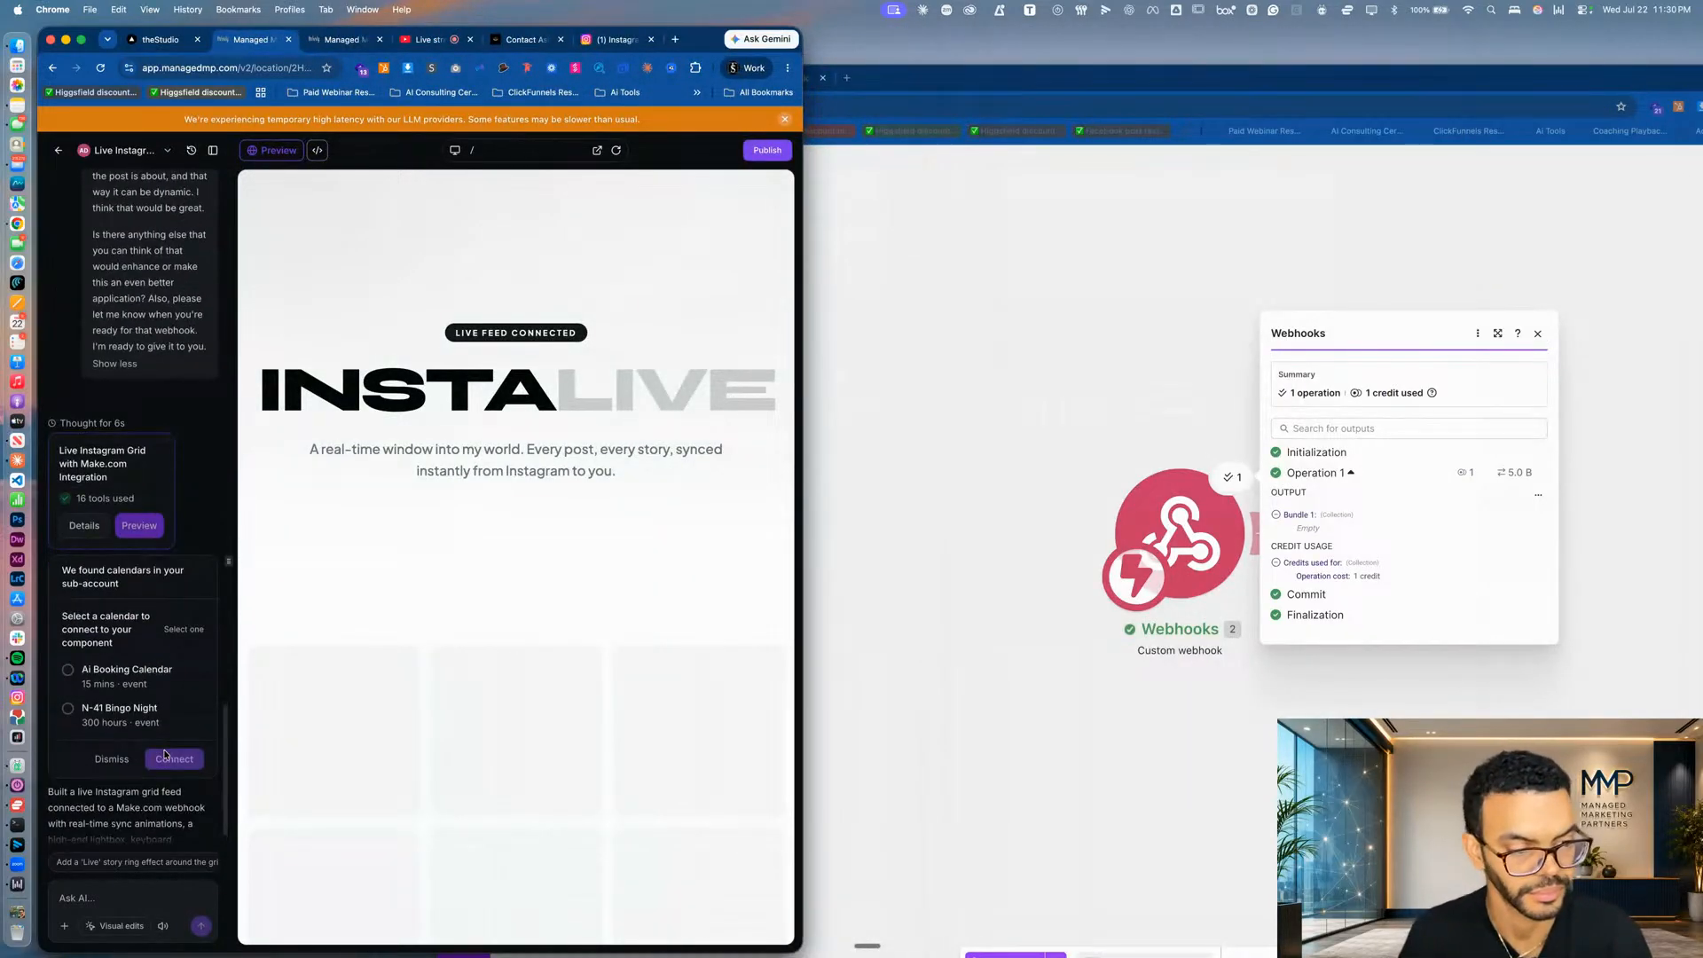
pyautogui.click(69, 672)
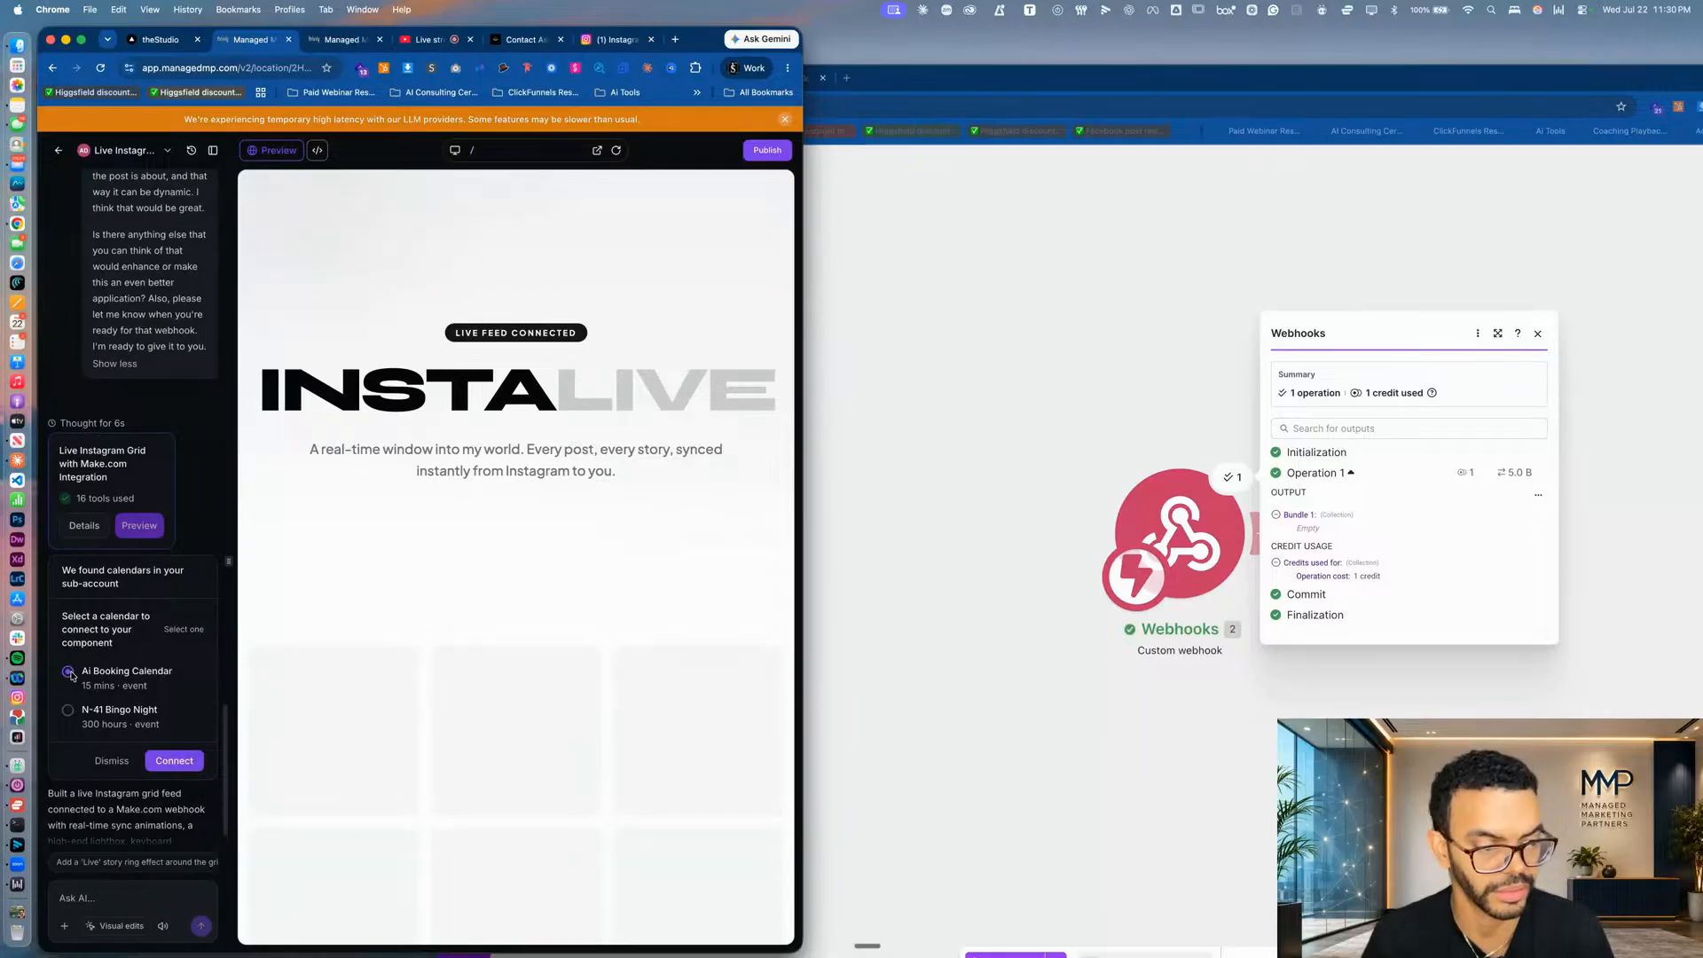
pyautogui.click(182, 764)
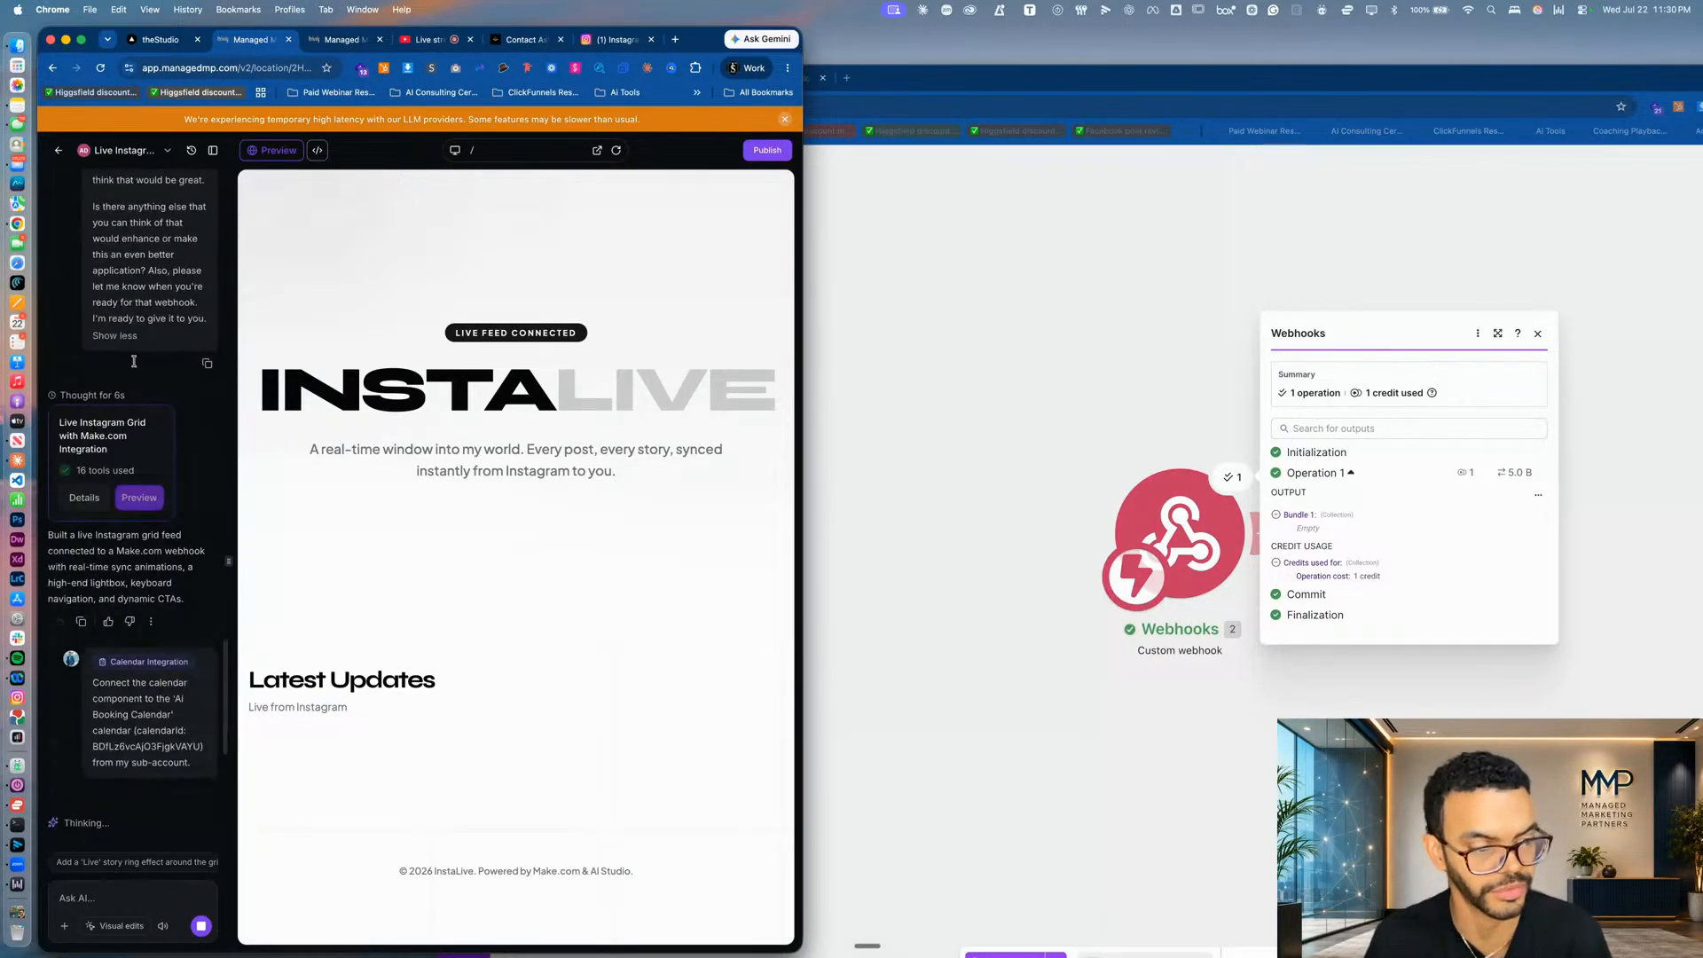
pyautogui.scroll(-3, 134, 361)
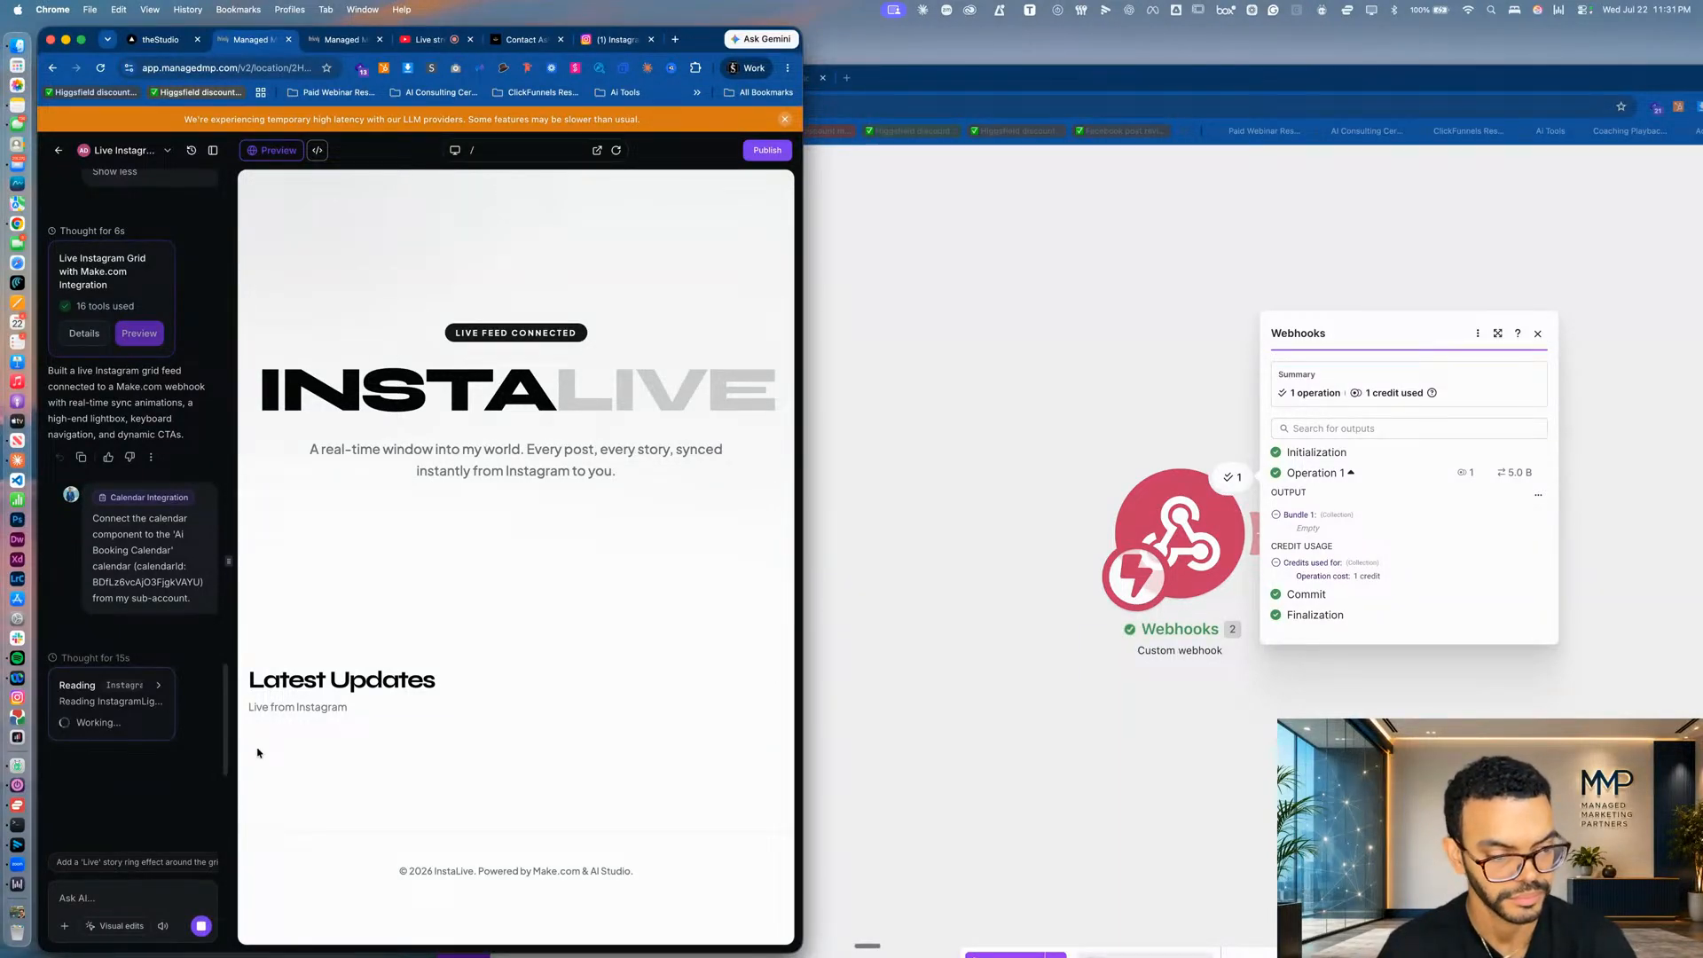
# Switch to Make, review the module chain of the Guardian Guider IG Integration scenario and return to the Integration Webhooks scenario.
pyautogui.click(992, 627)
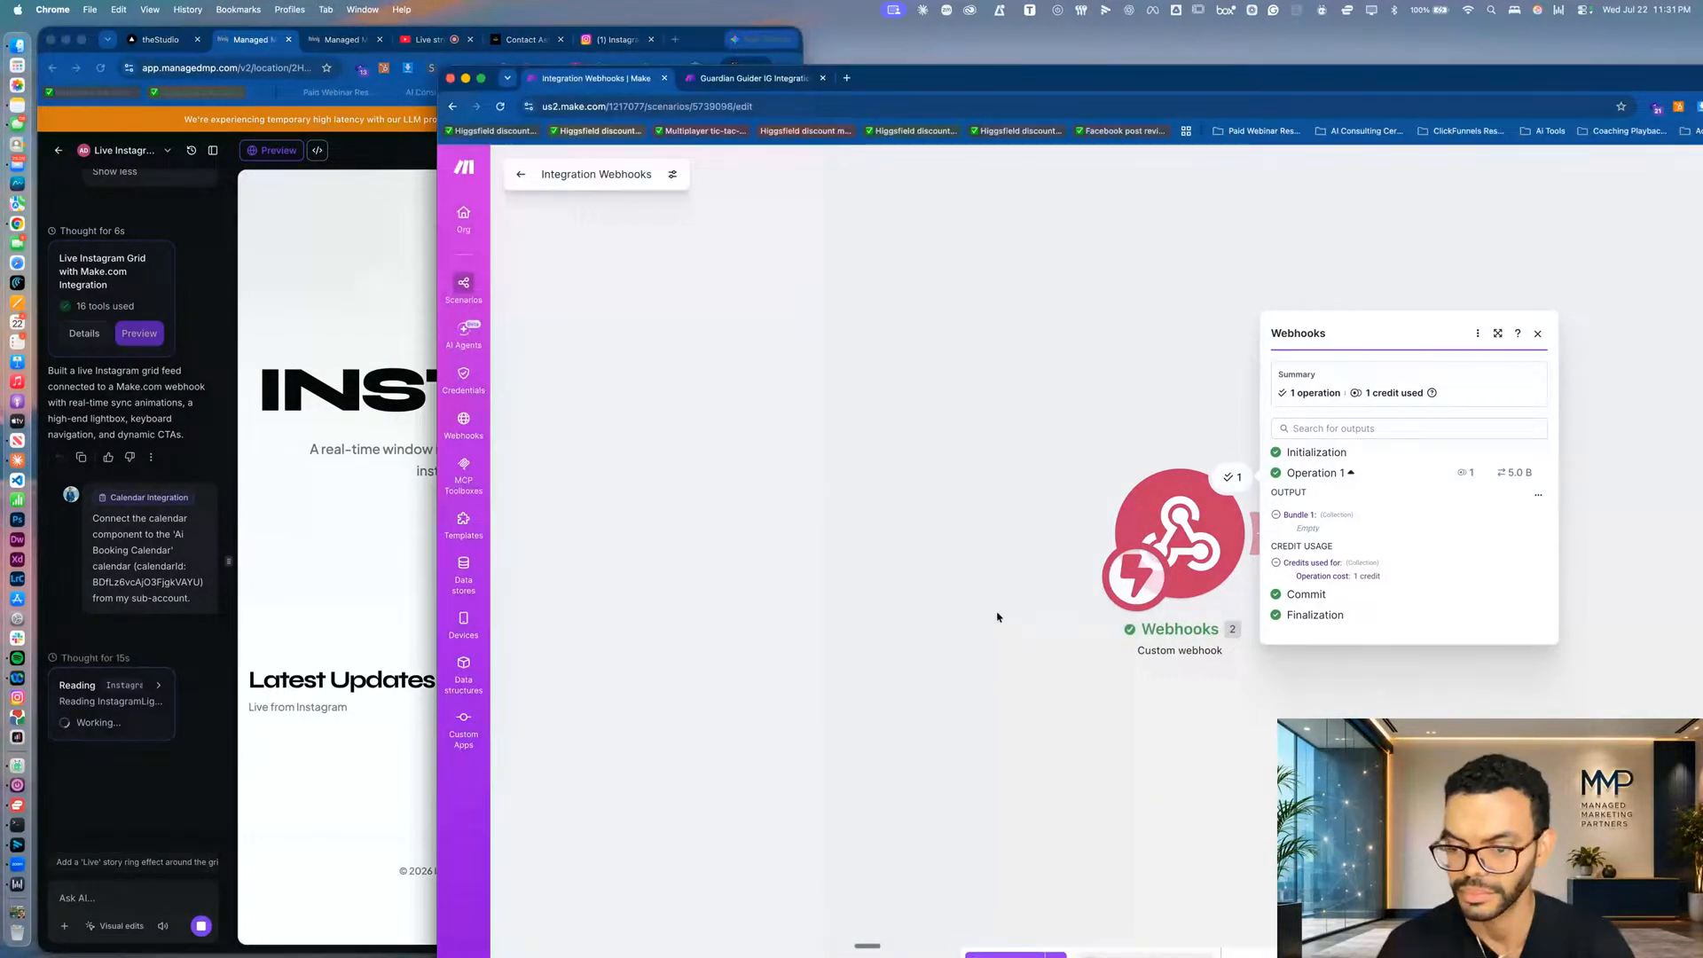
pyautogui.click(997, 617)
pyautogui.click(754, 78)
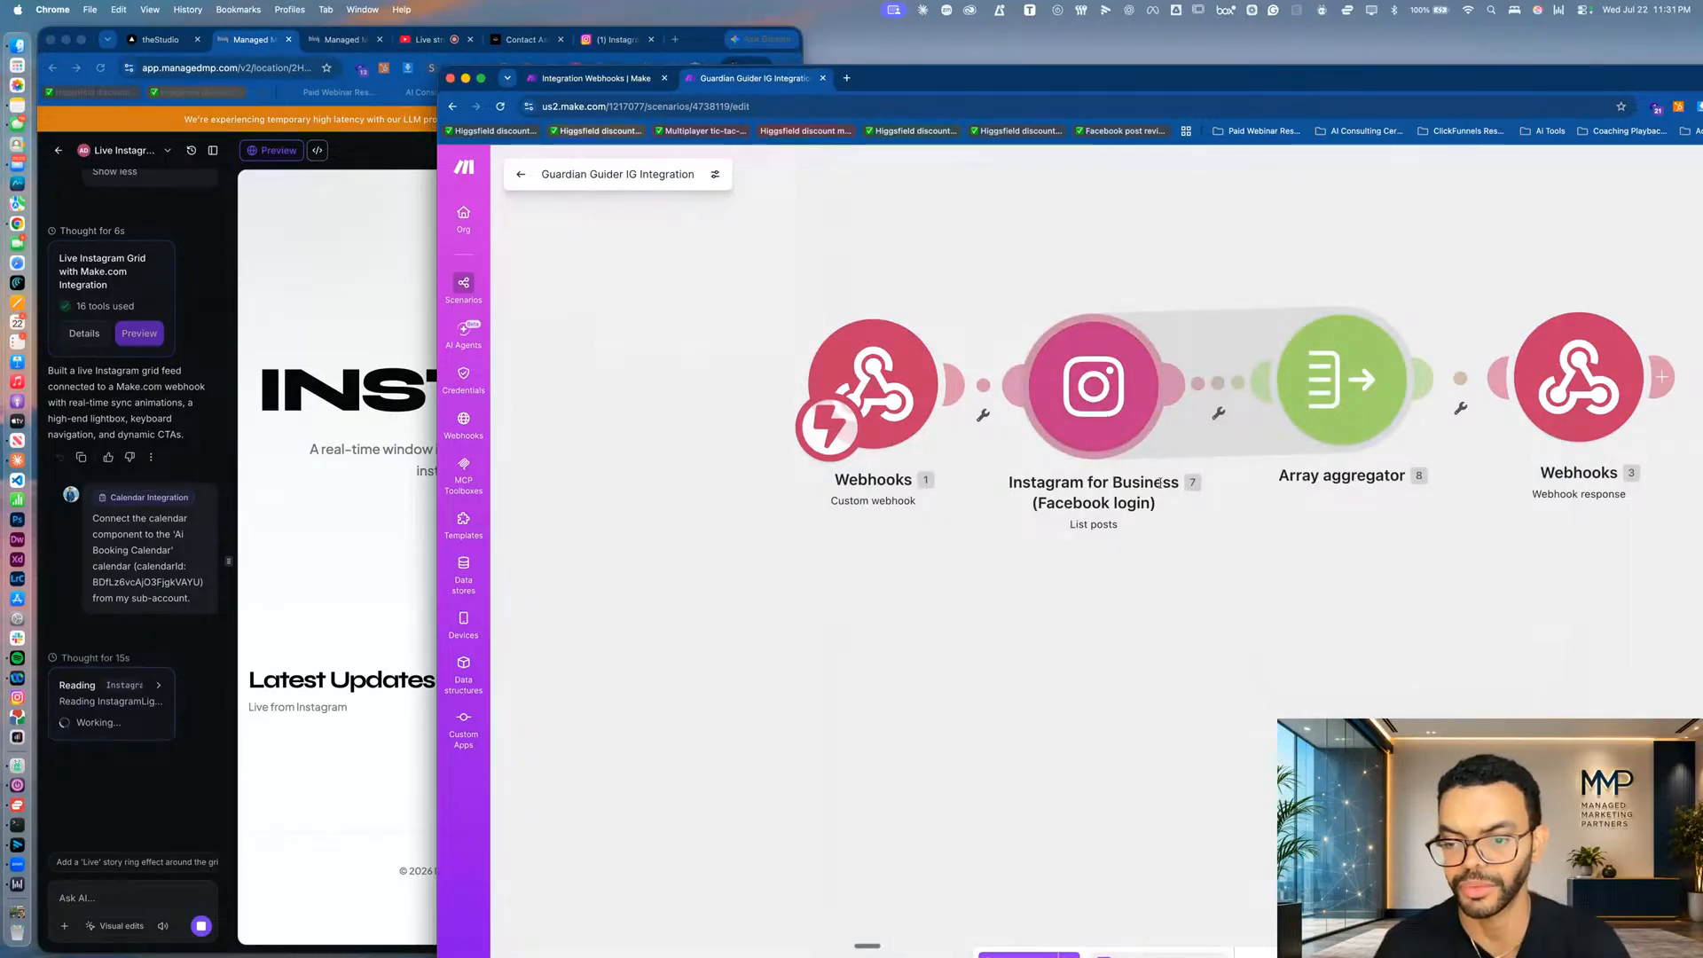
pyautogui.click(587, 78)
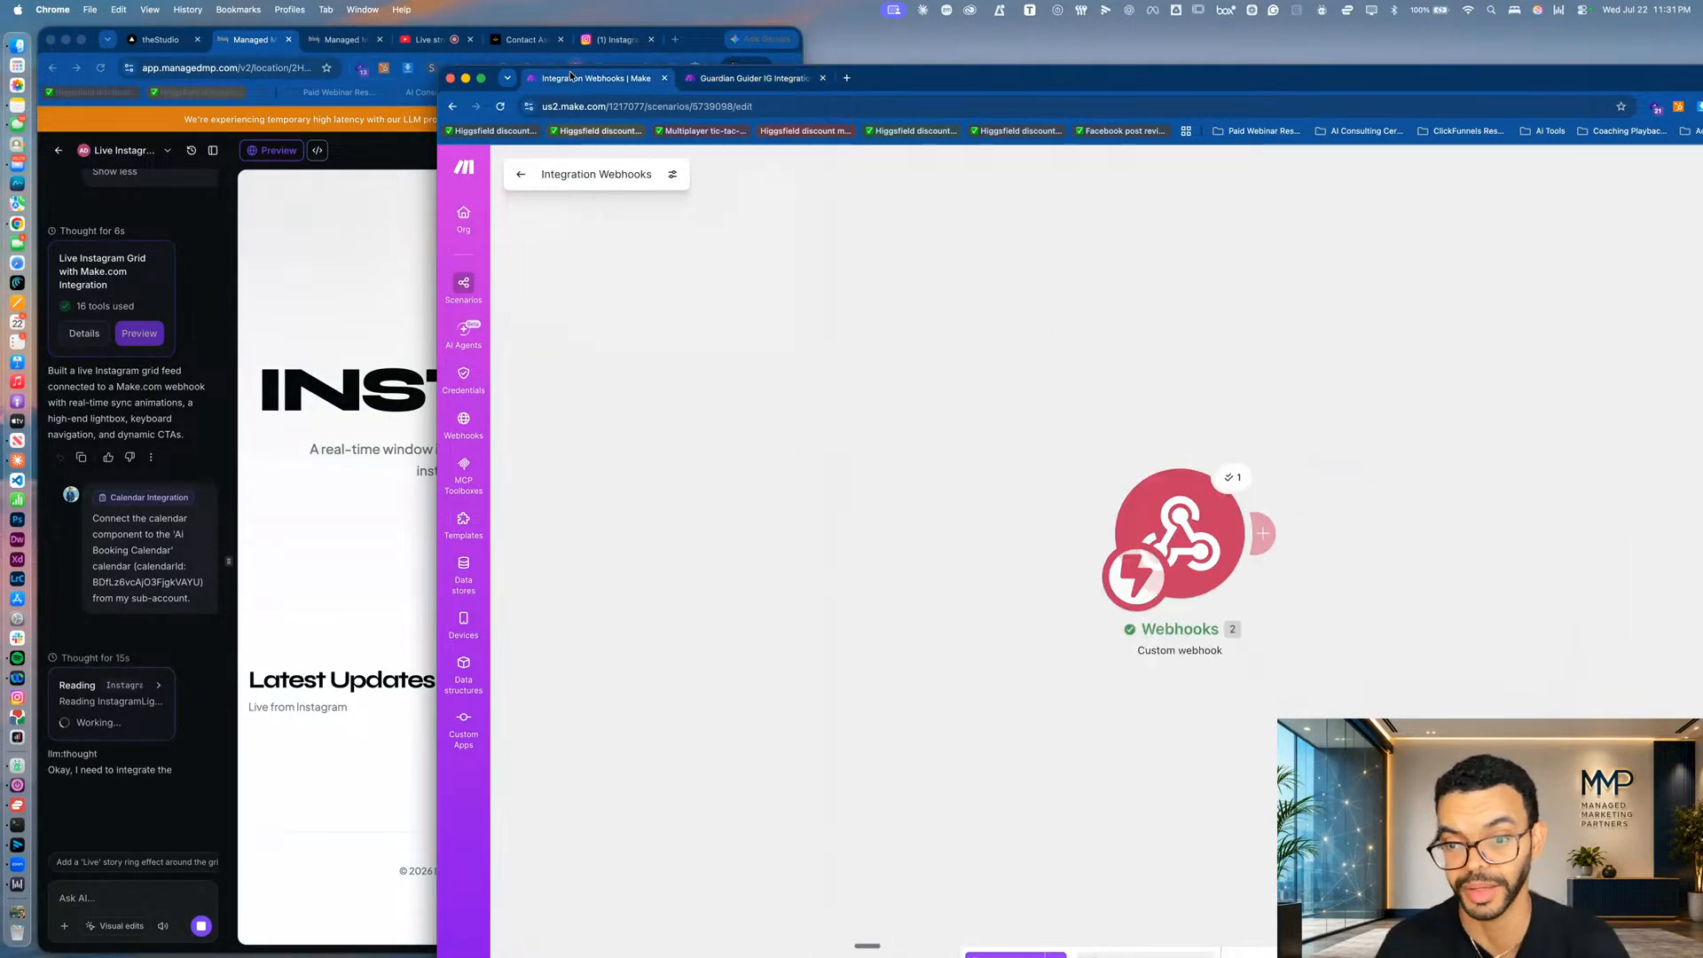
# Add a module after the custom webhook, search the apps for instagram and open the Instagram for Business (Facebook login) modules.
pyautogui.click(1260, 532)
pyautogui.doubleClick(878, 78)
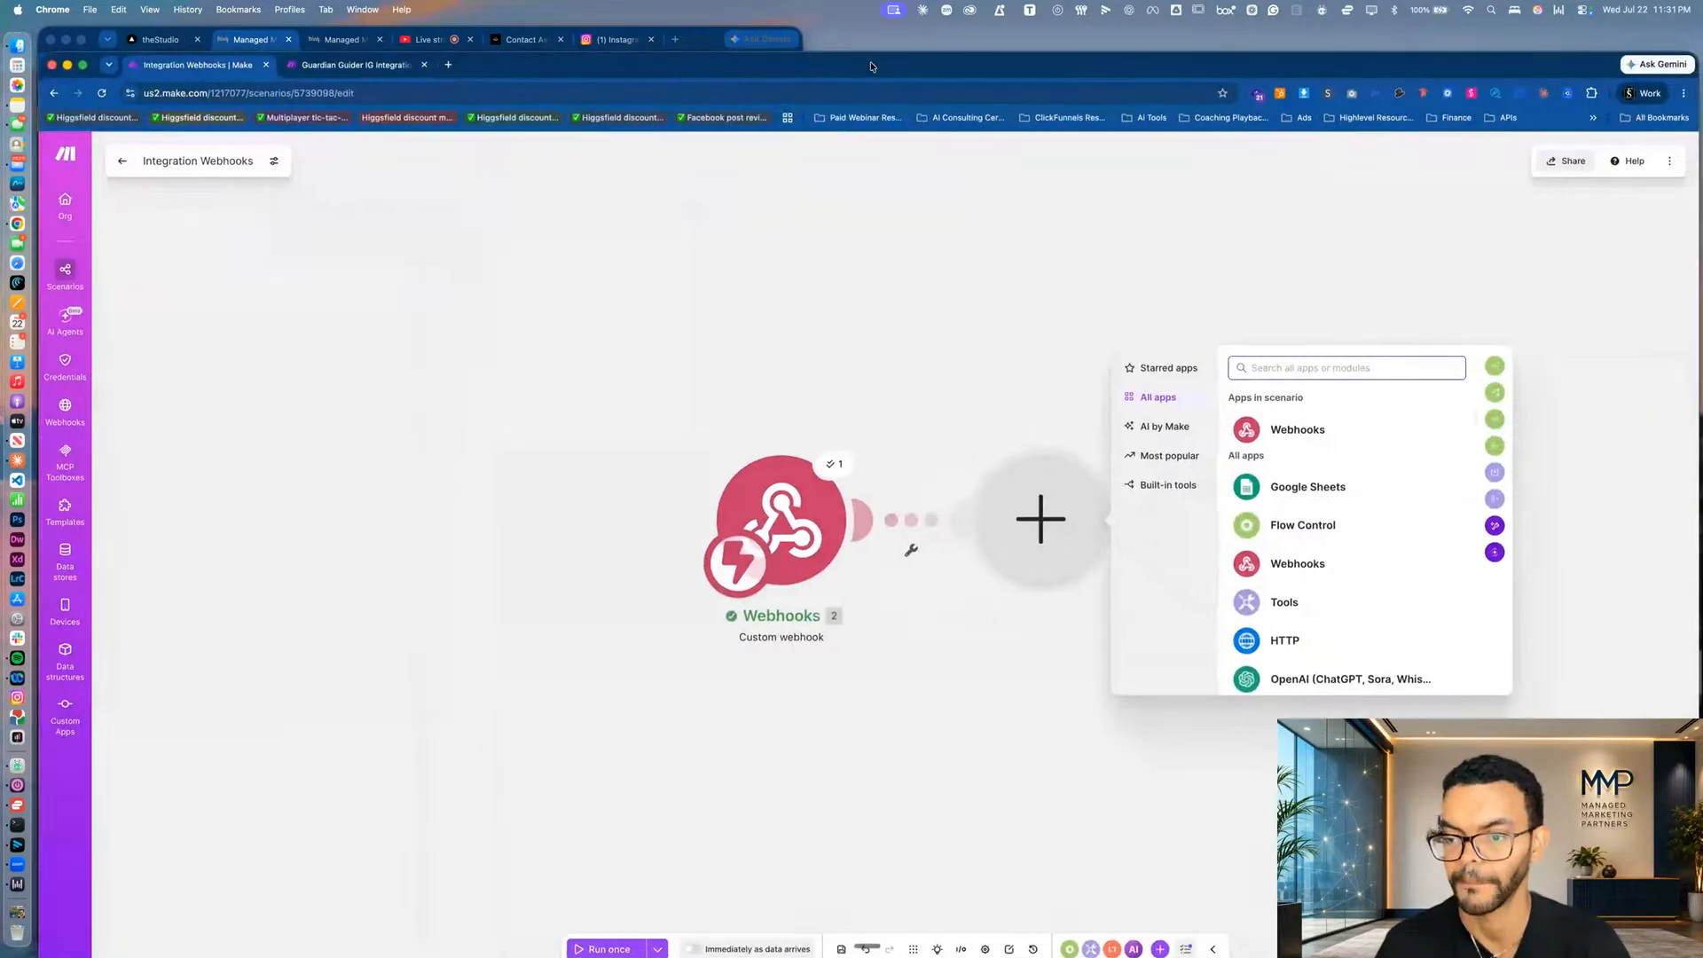
pyautogui.write('insta')
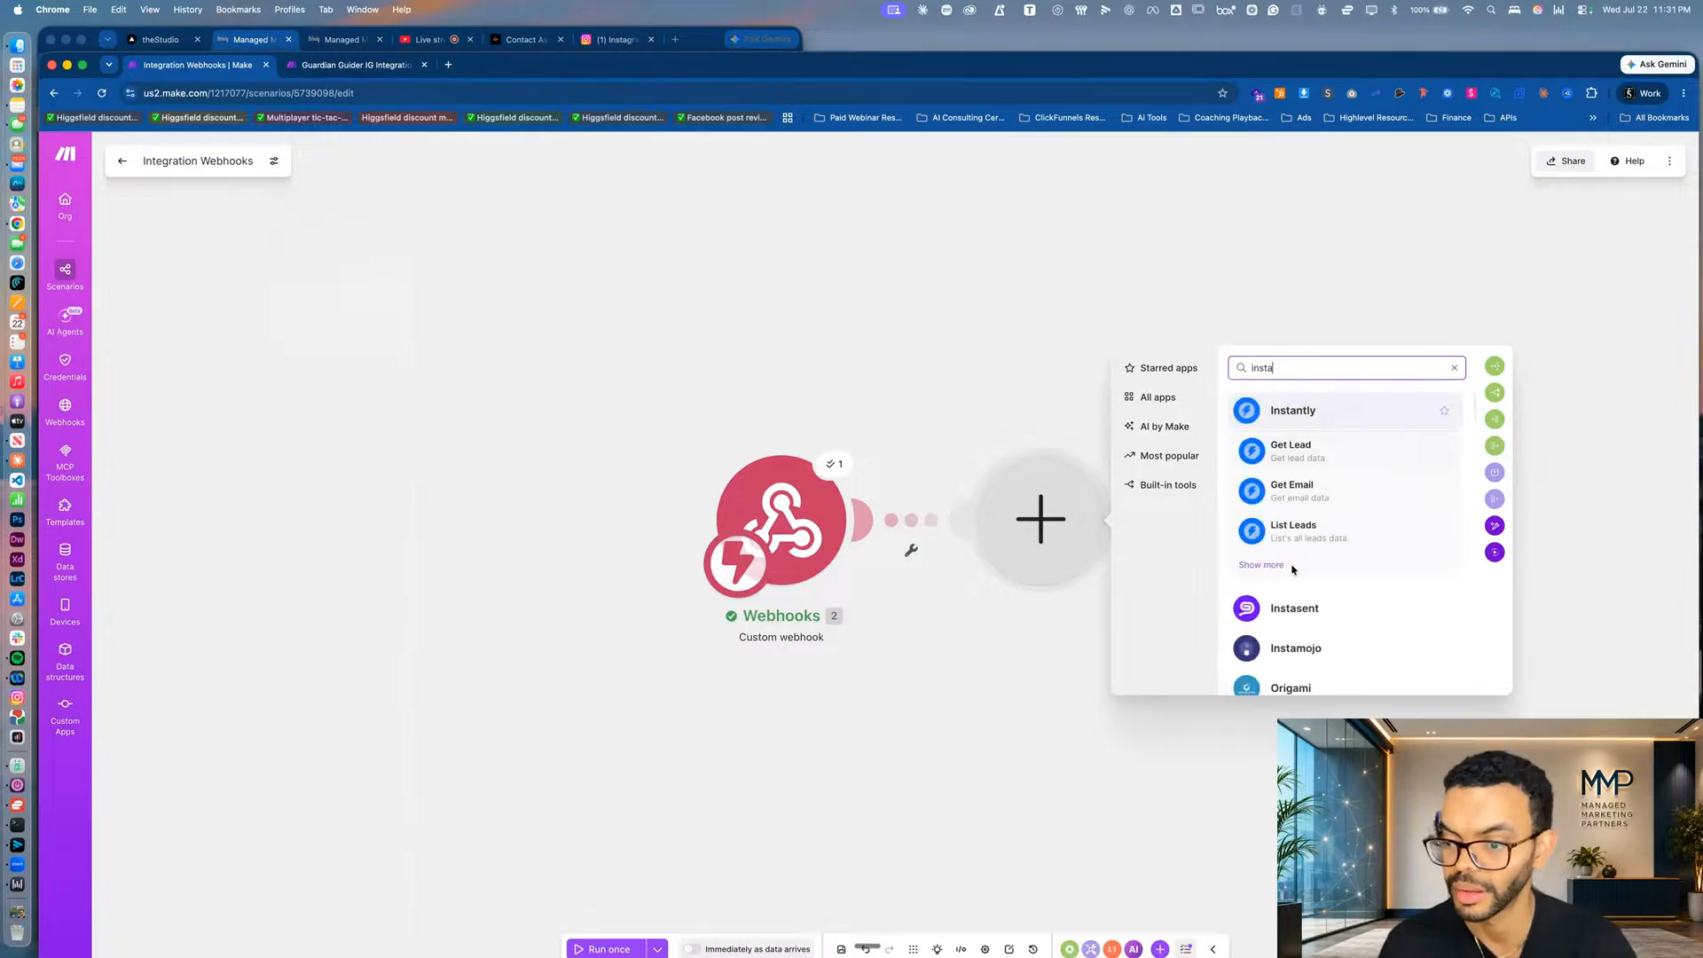
pyautogui.scroll(-1, 1292, 578)
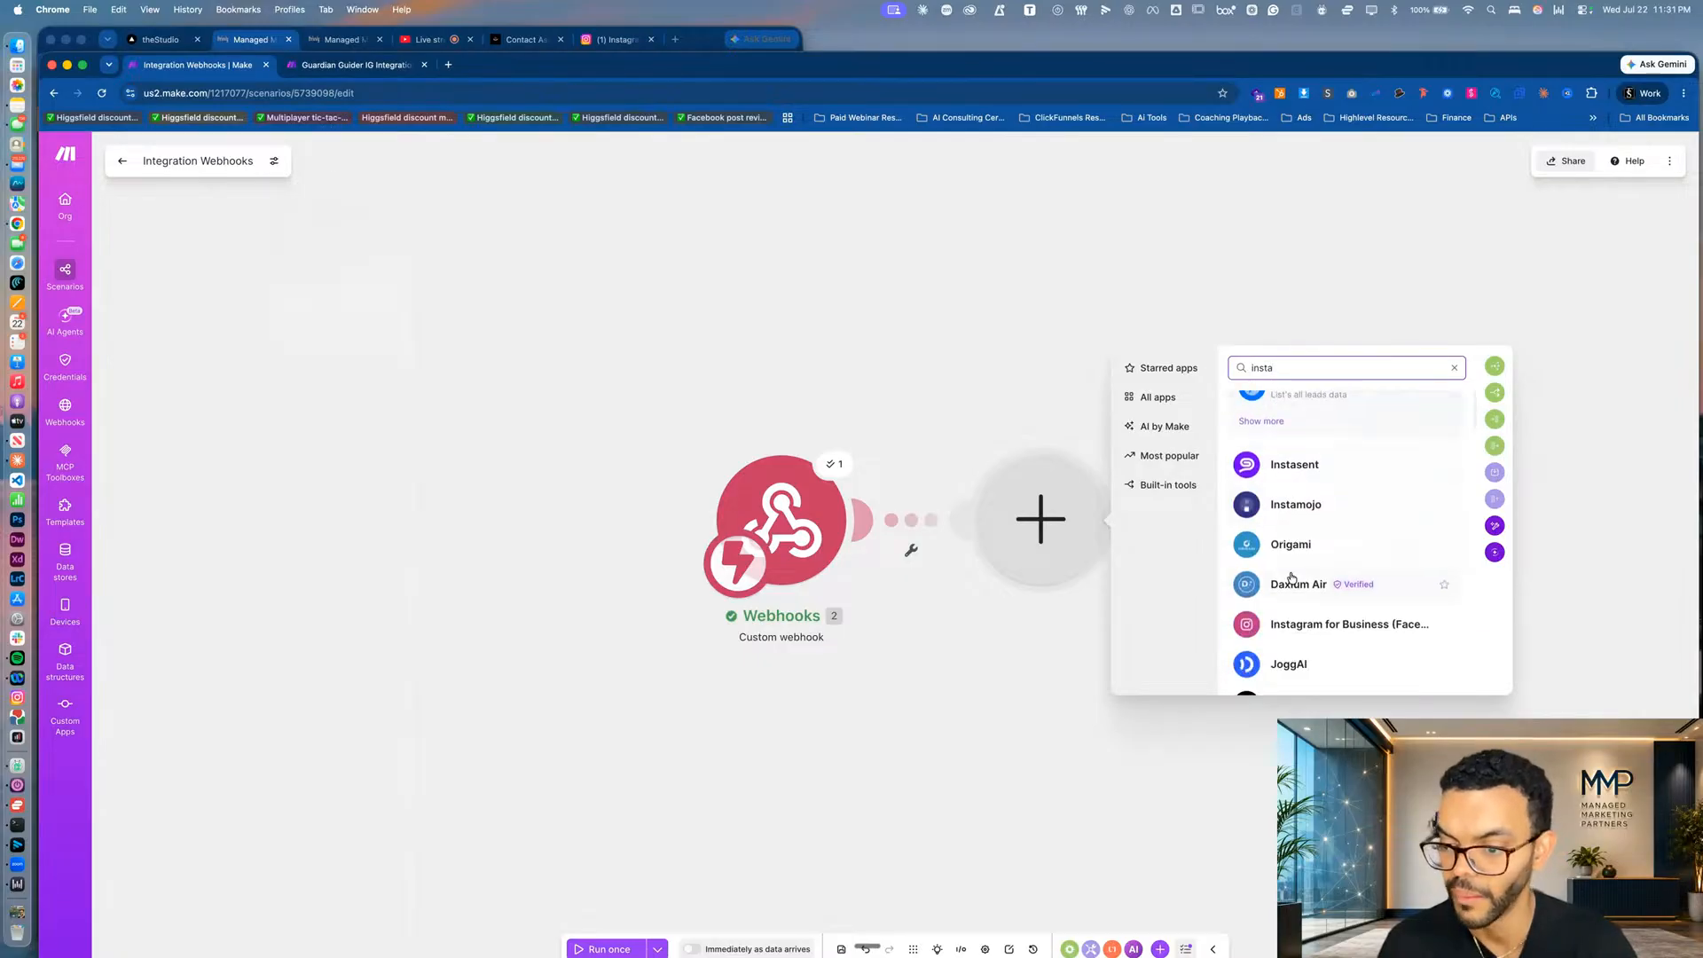
pyautogui.write('stagra')
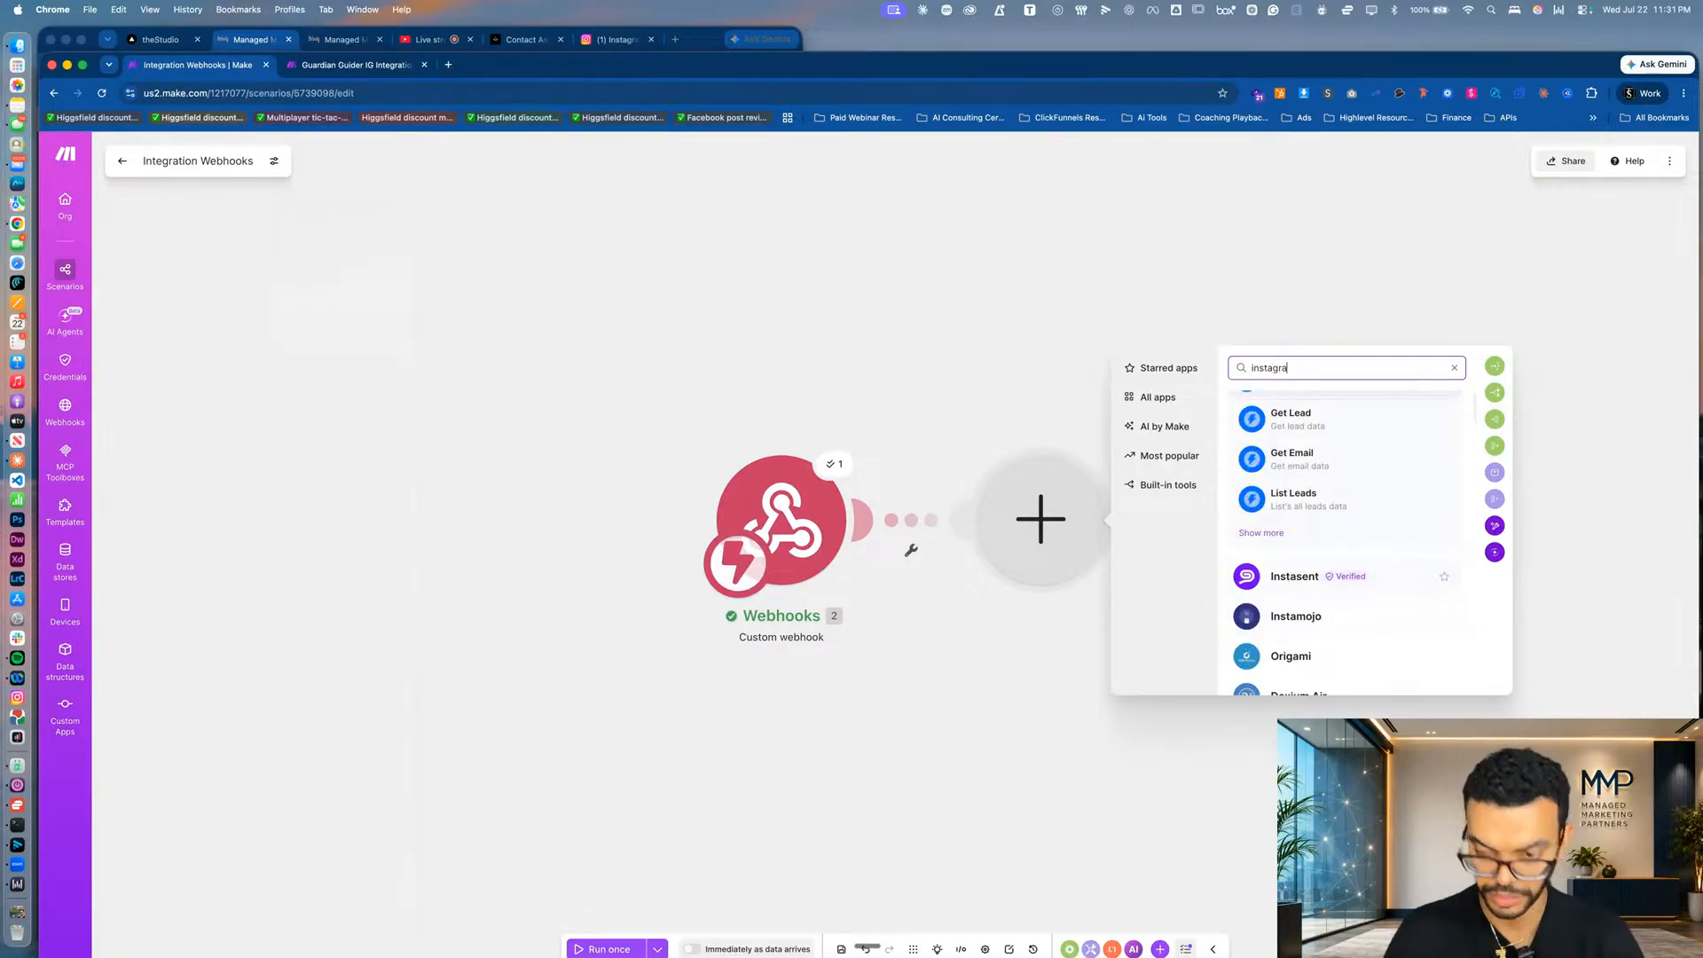
pyautogui.write('m')
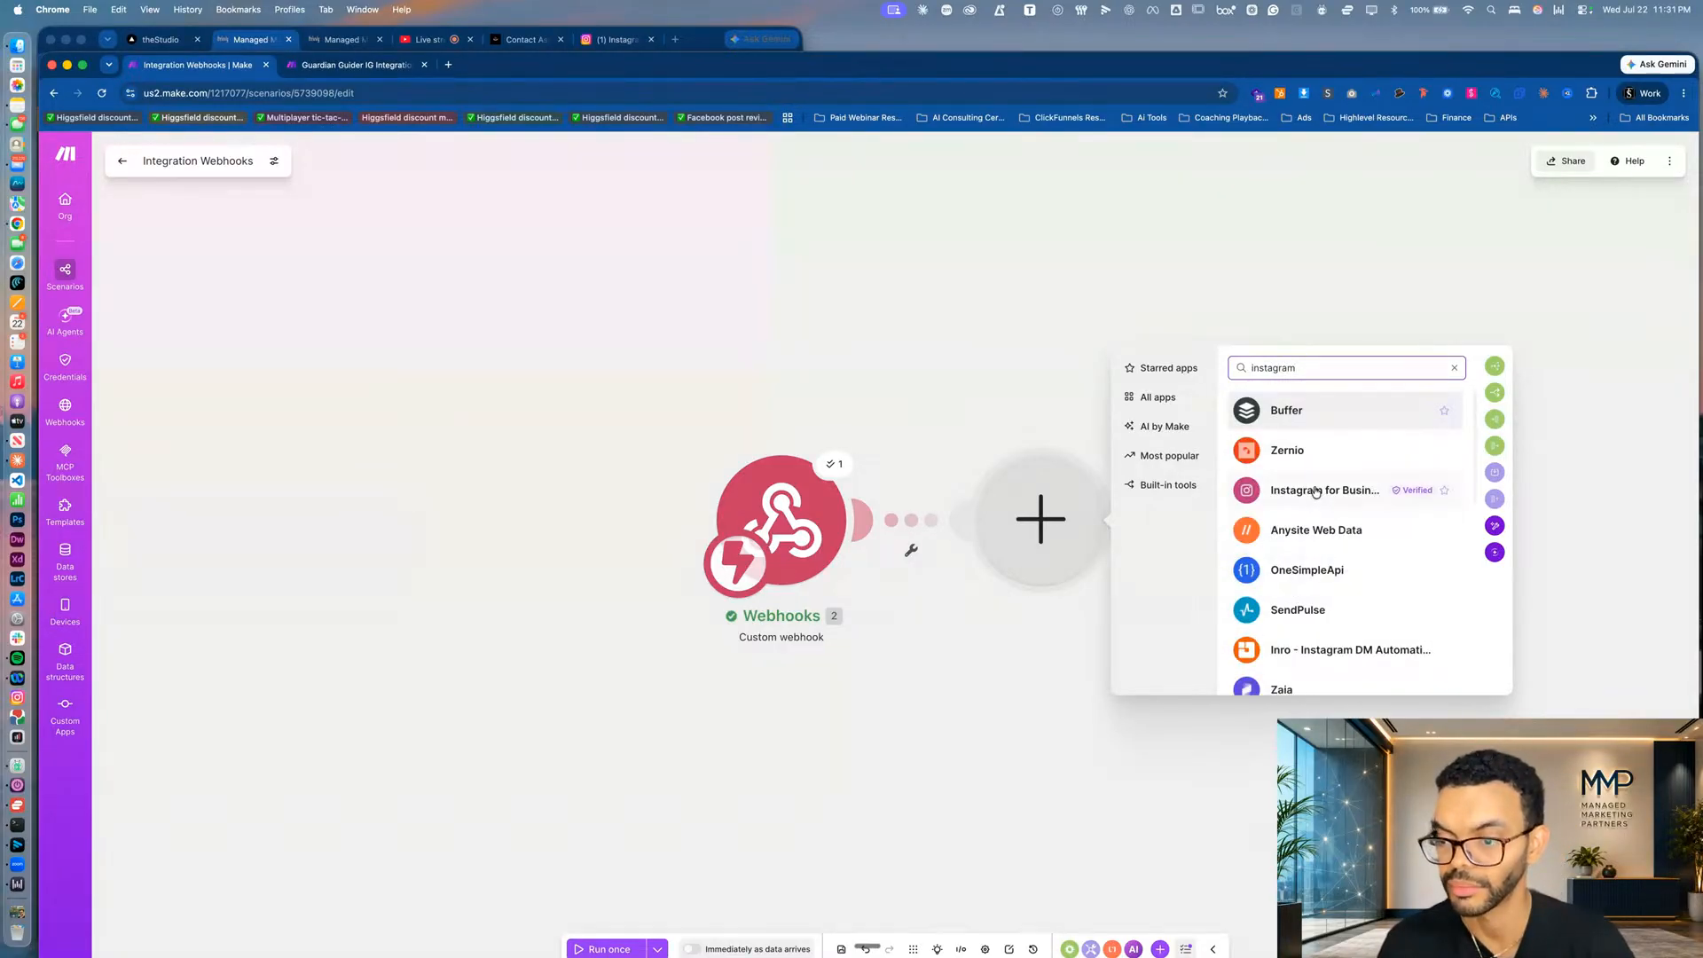
pyautogui.click(1316, 491)
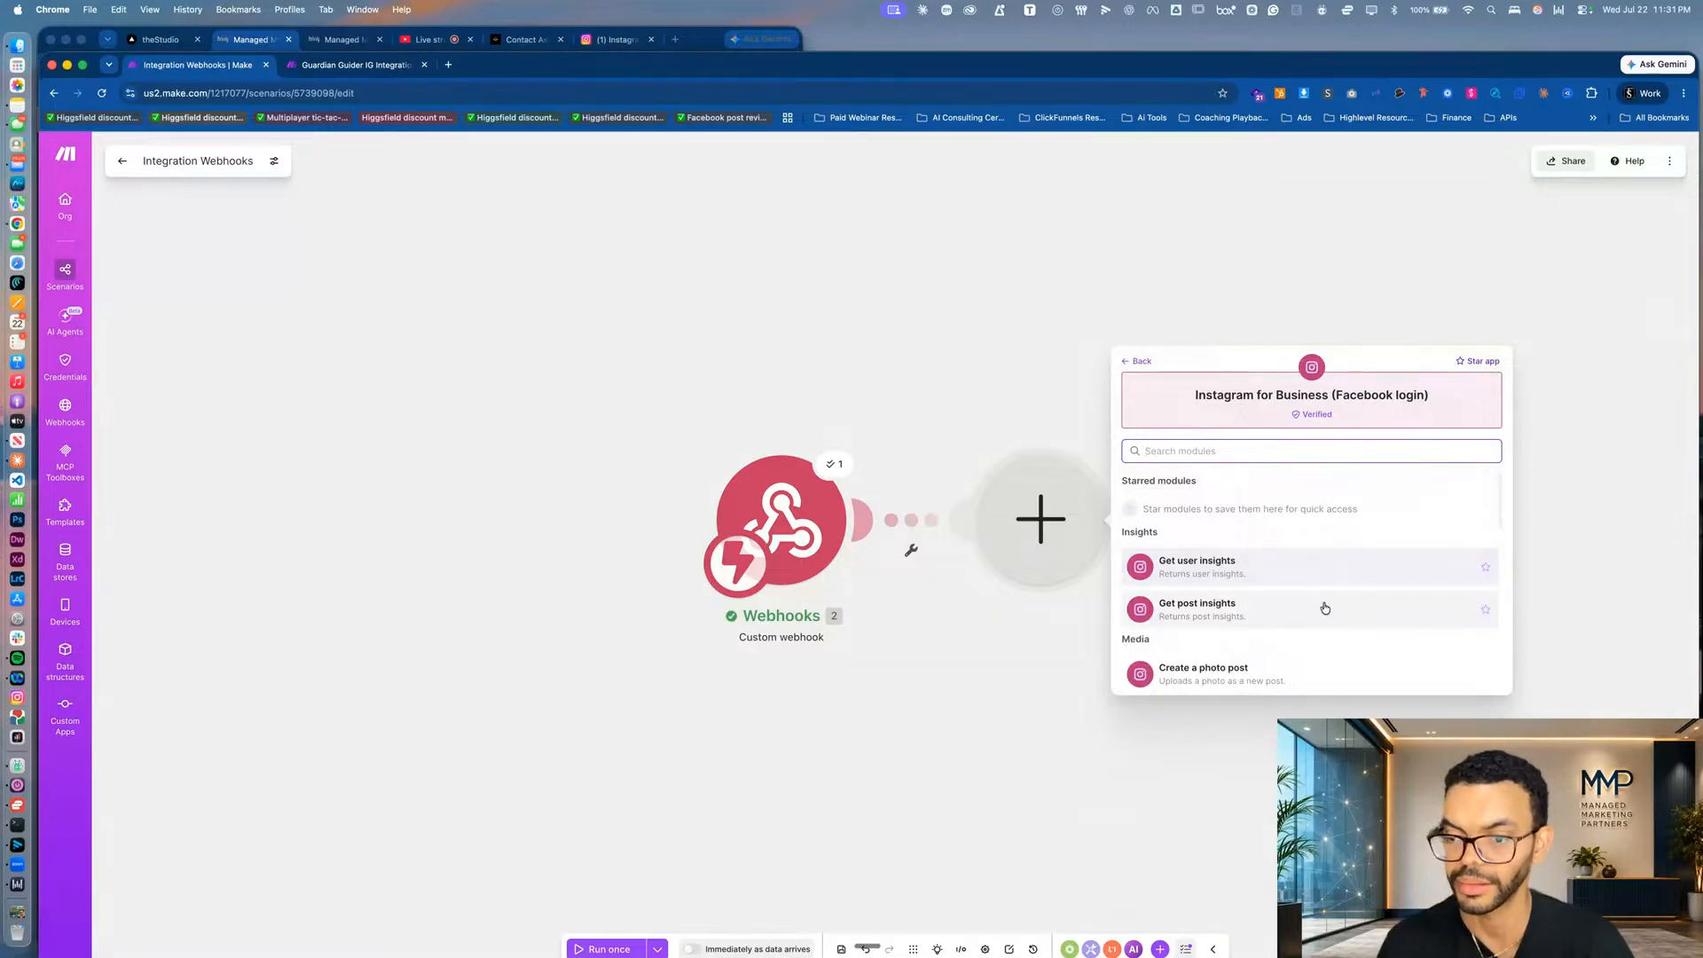
pyautogui.scroll(-3, 1323, 601)
pyautogui.scroll(3, 1323, 600)
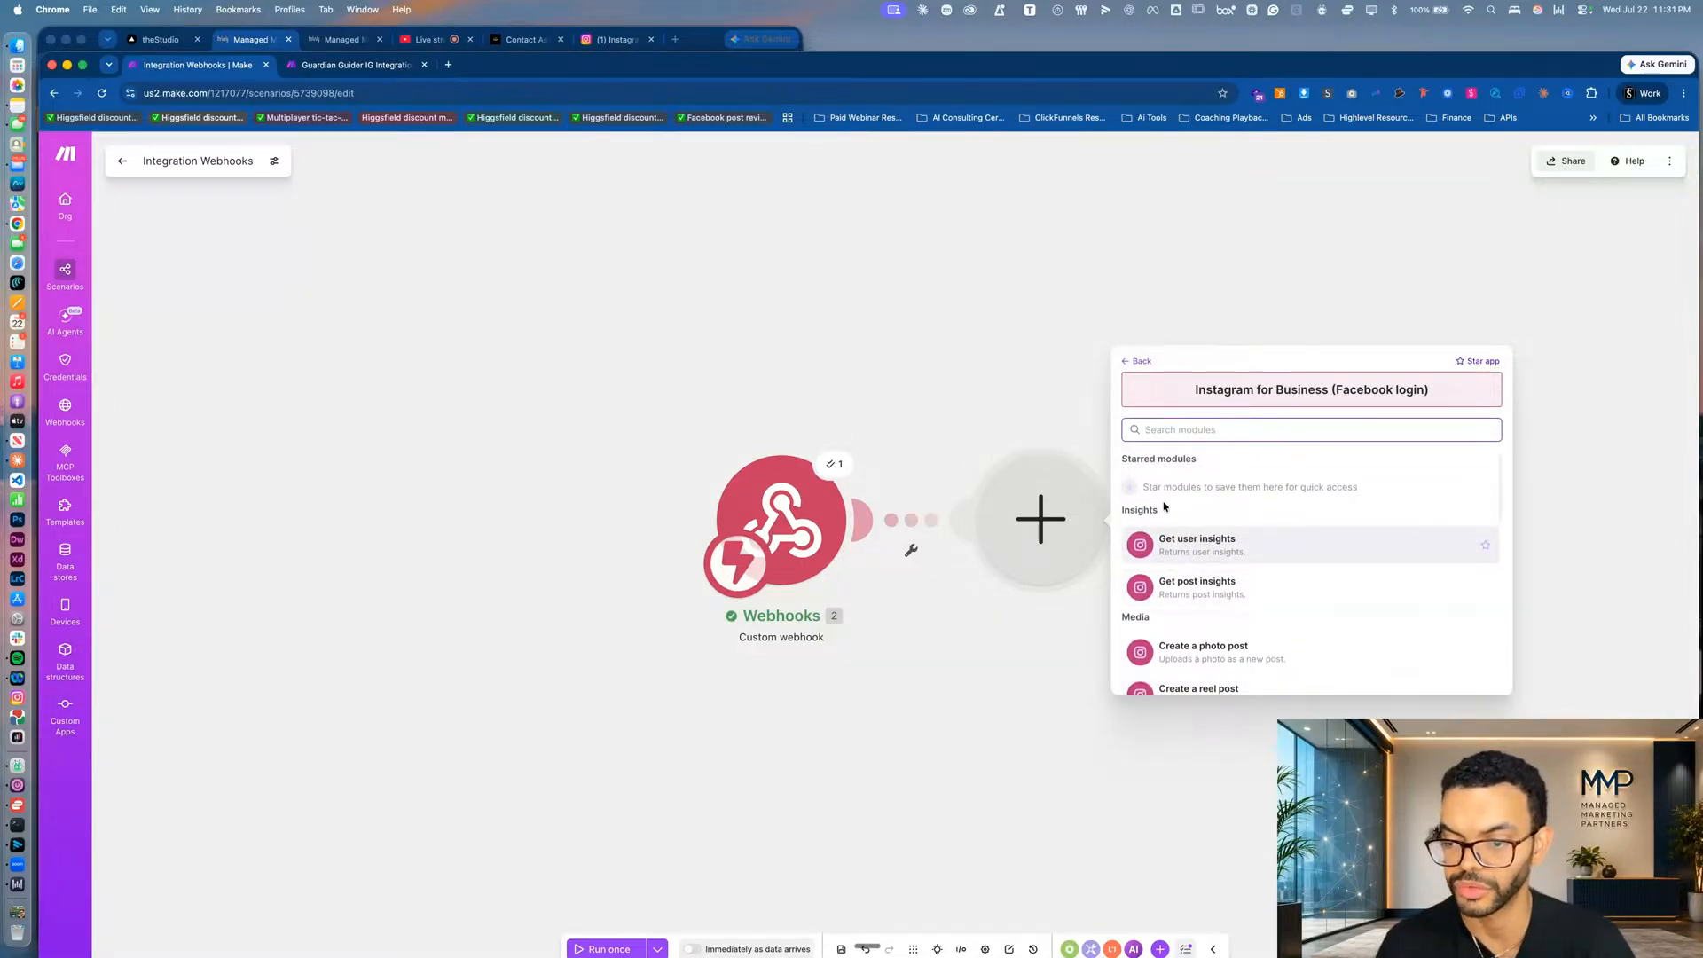
pyautogui.scroll(-3, 1286, 577)
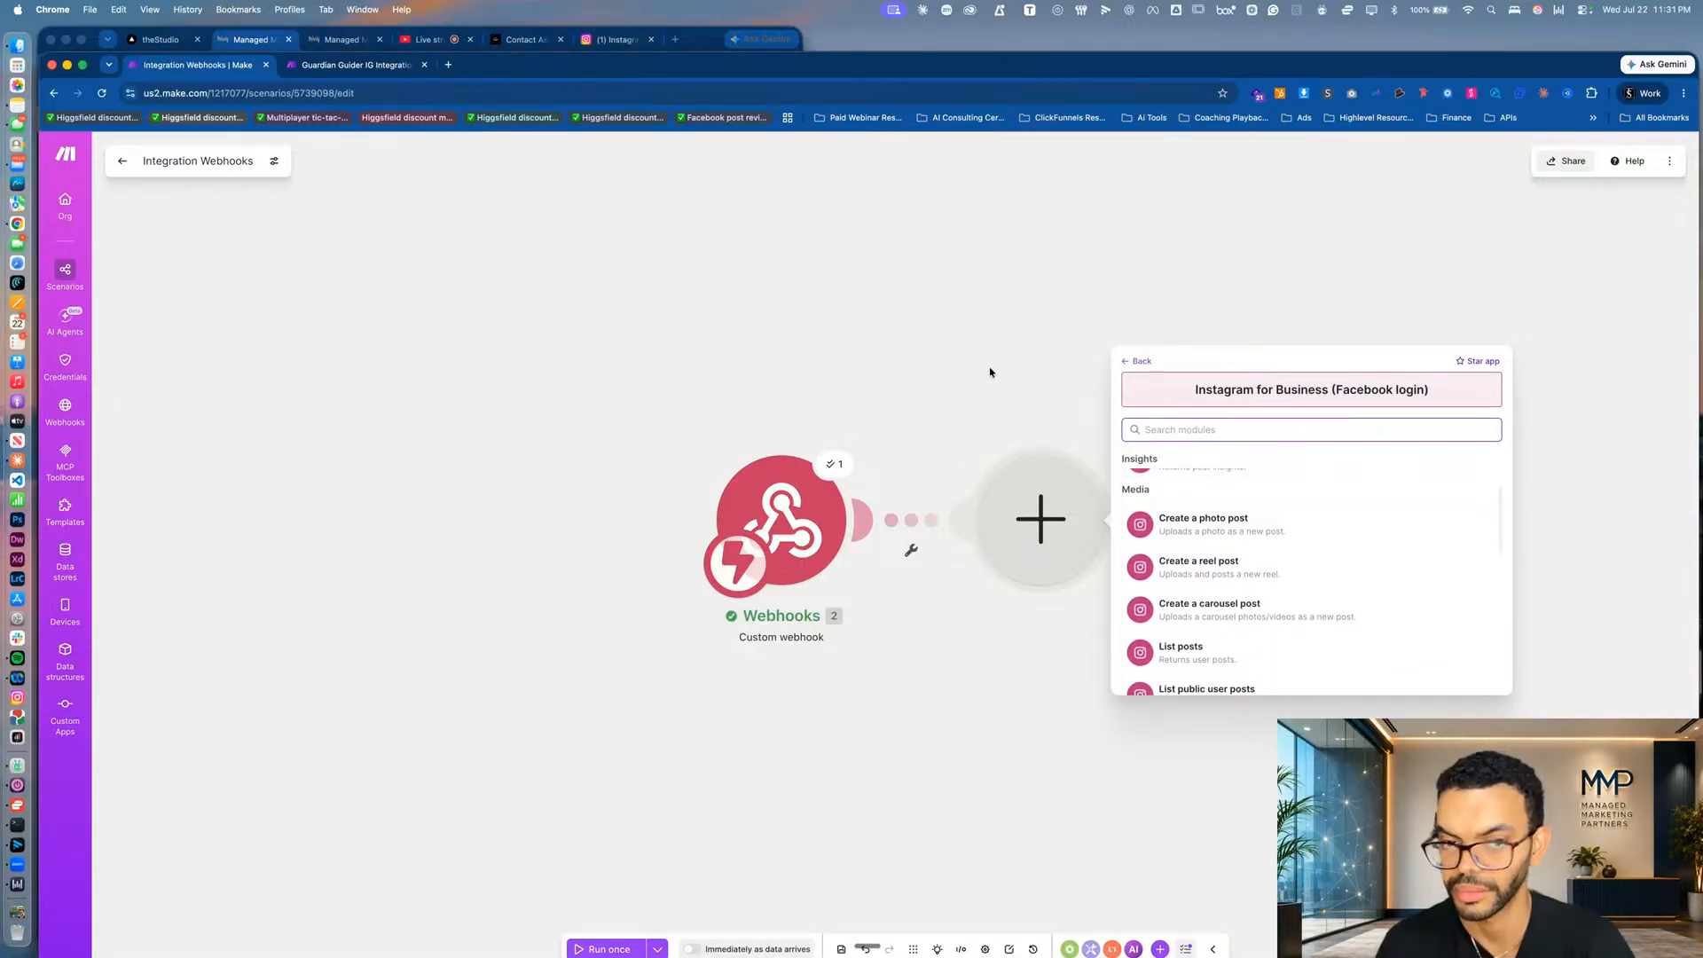
# Switch to the Guardian Guider IG Integration scenario and review the connection, page and limit of its Instagram List posts module.
pyautogui.hotkey('ctrl', 'Tab')
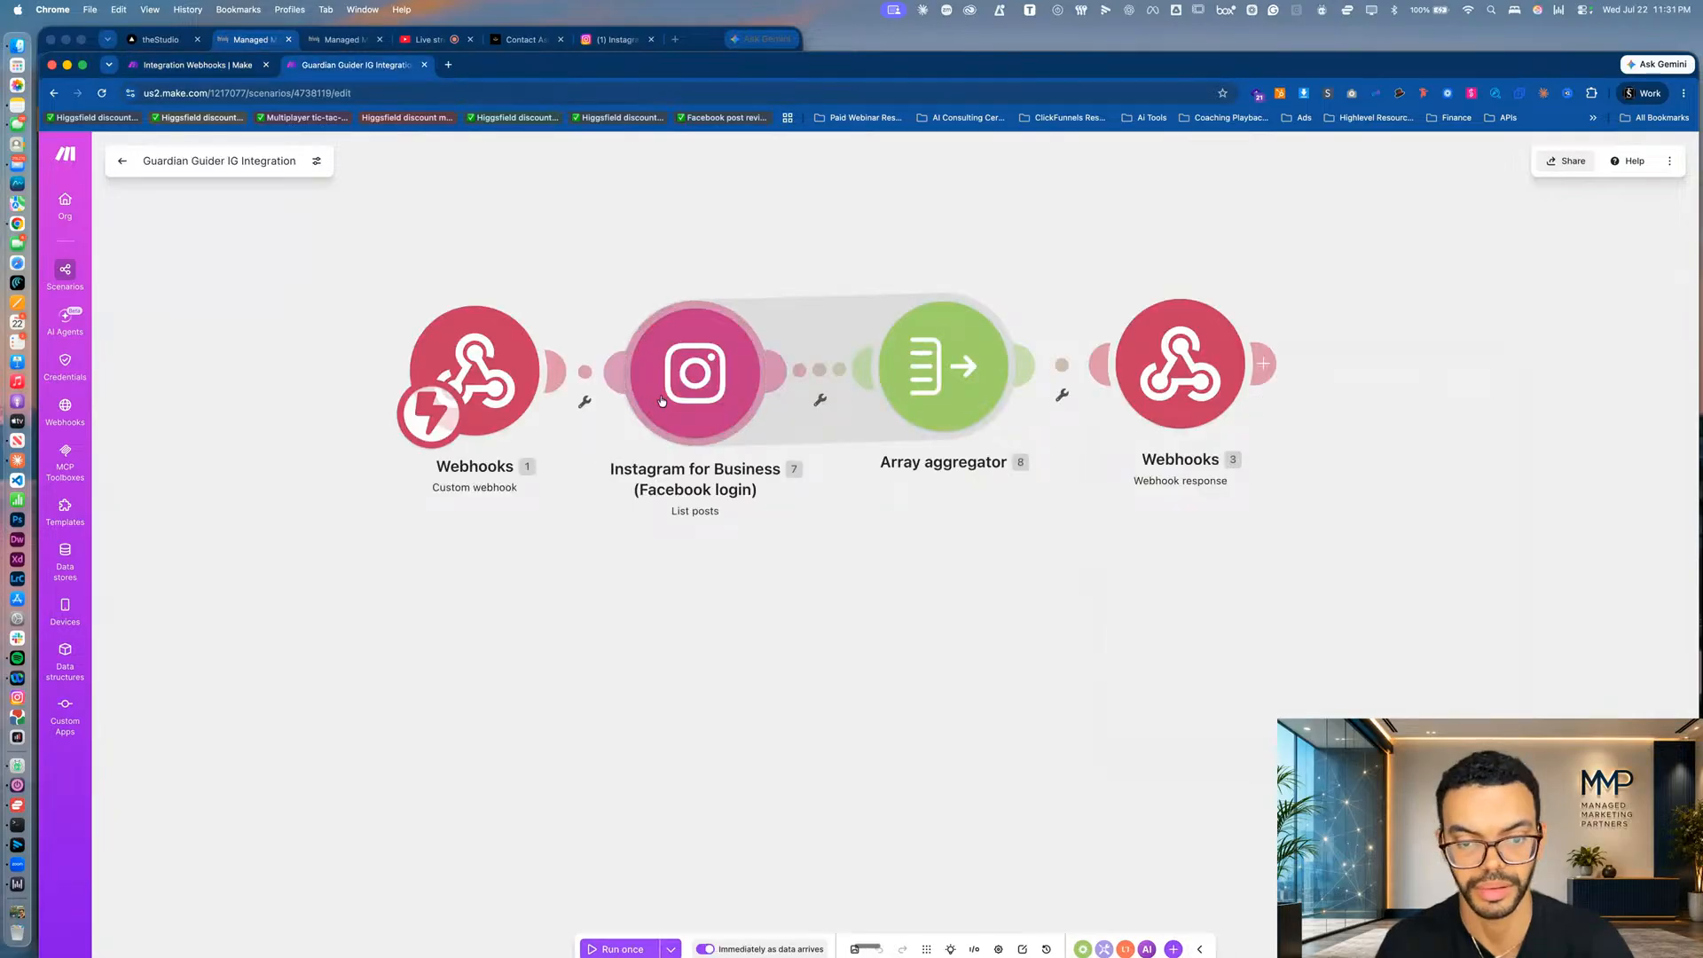
pyautogui.click(661, 401)
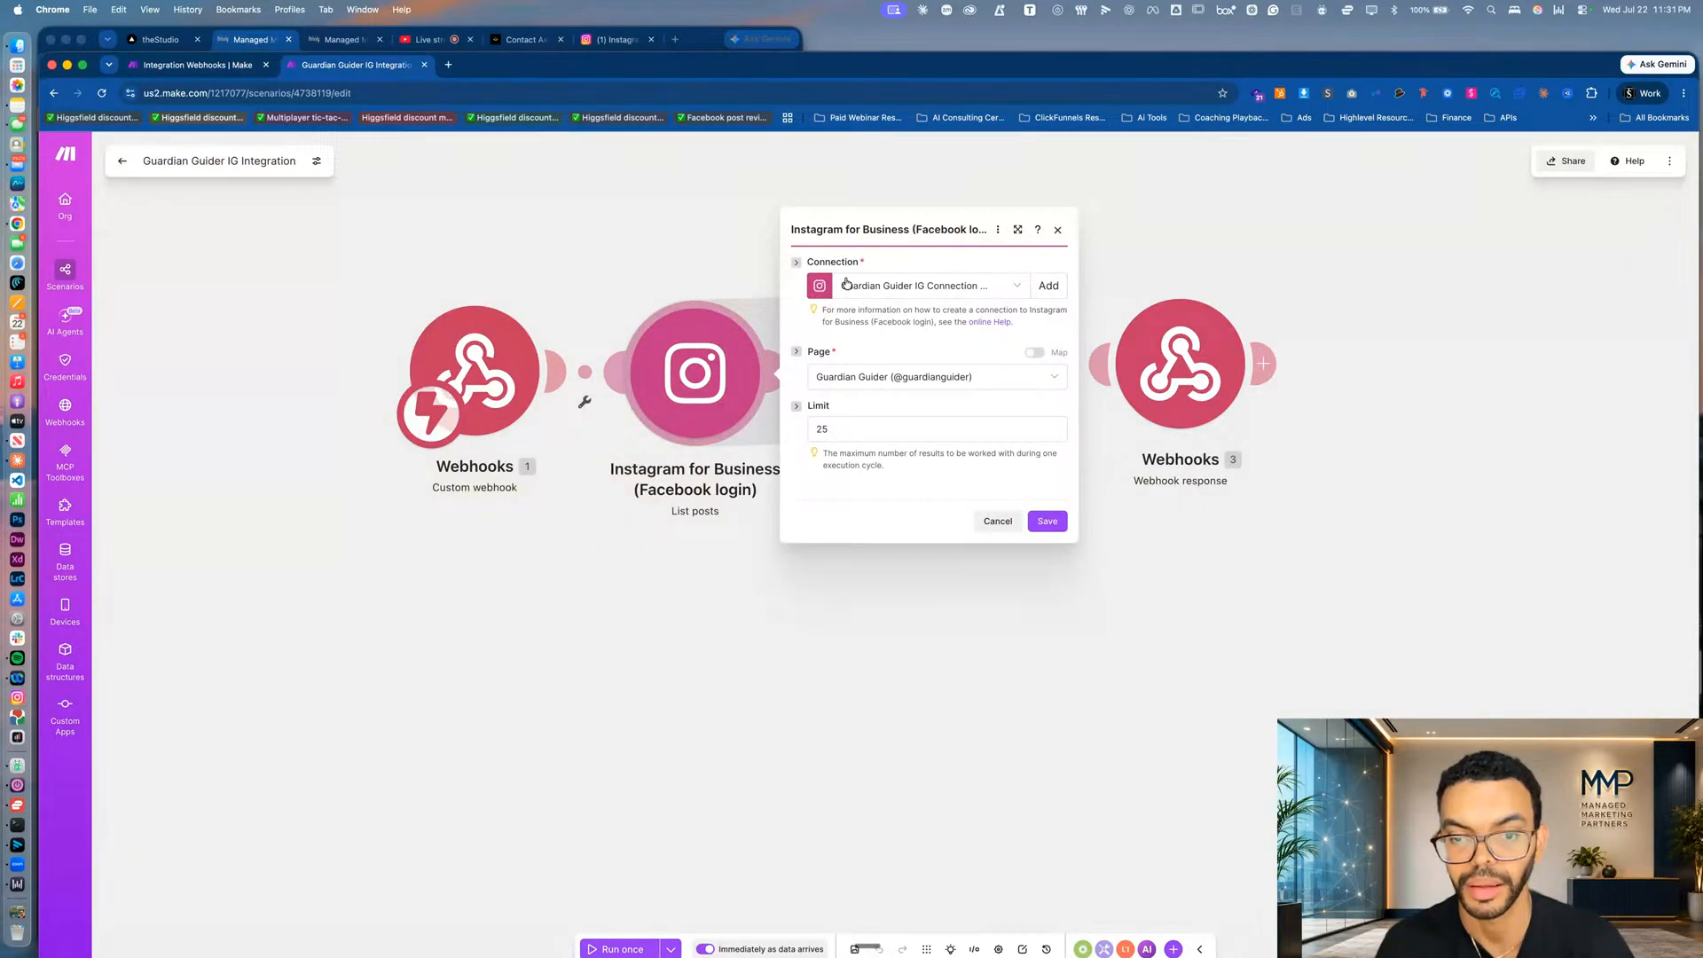
pyautogui.click(998, 230)
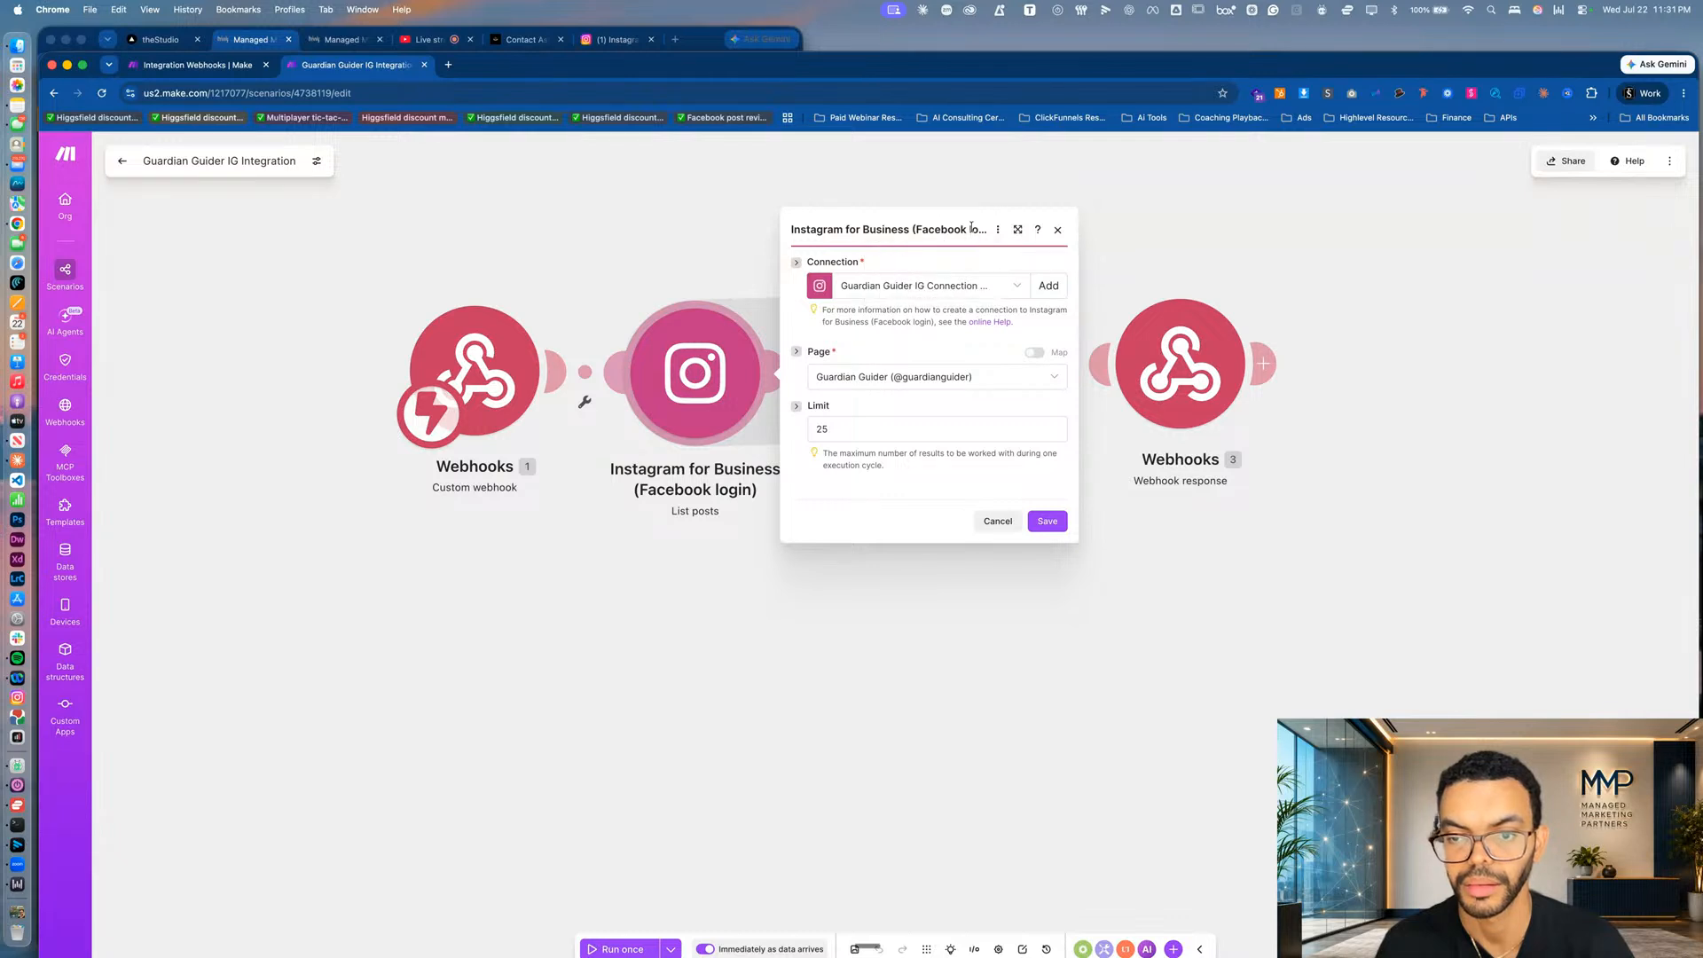
pyautogui.click(1004, 549)
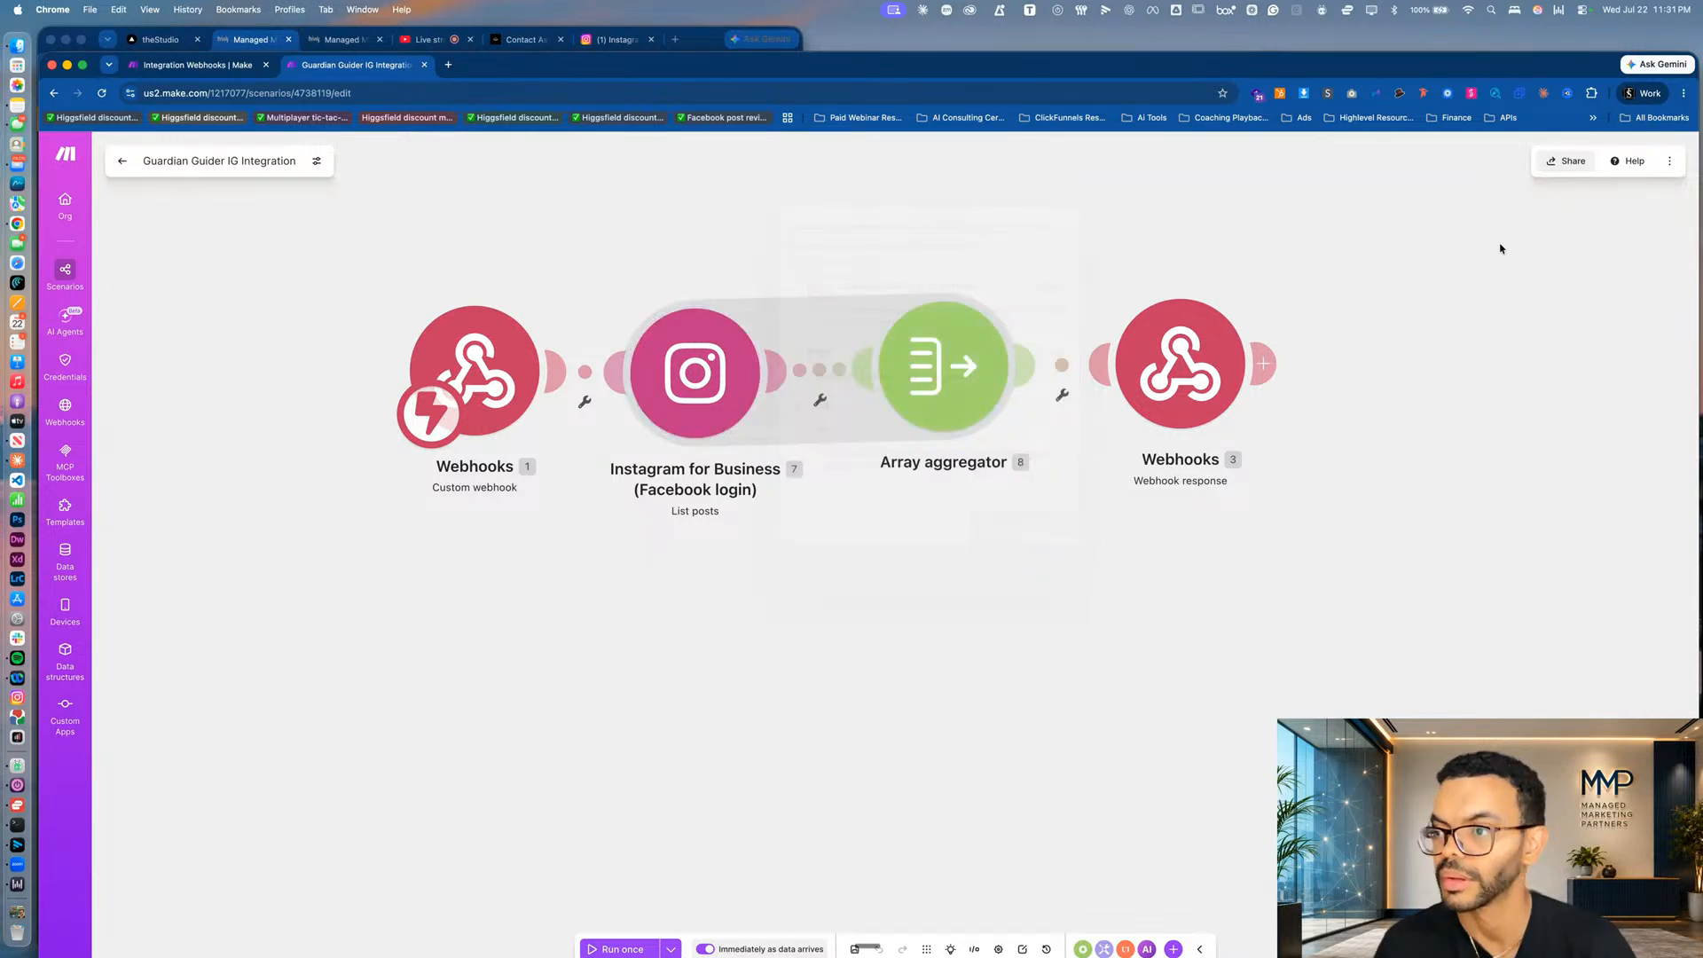
# Copy the Guardian Guider IG Integration blueprint to the clipboard, check its scenario settings and return to the Integration Webhooks scenario.
pyautogui.click(1670, 162)
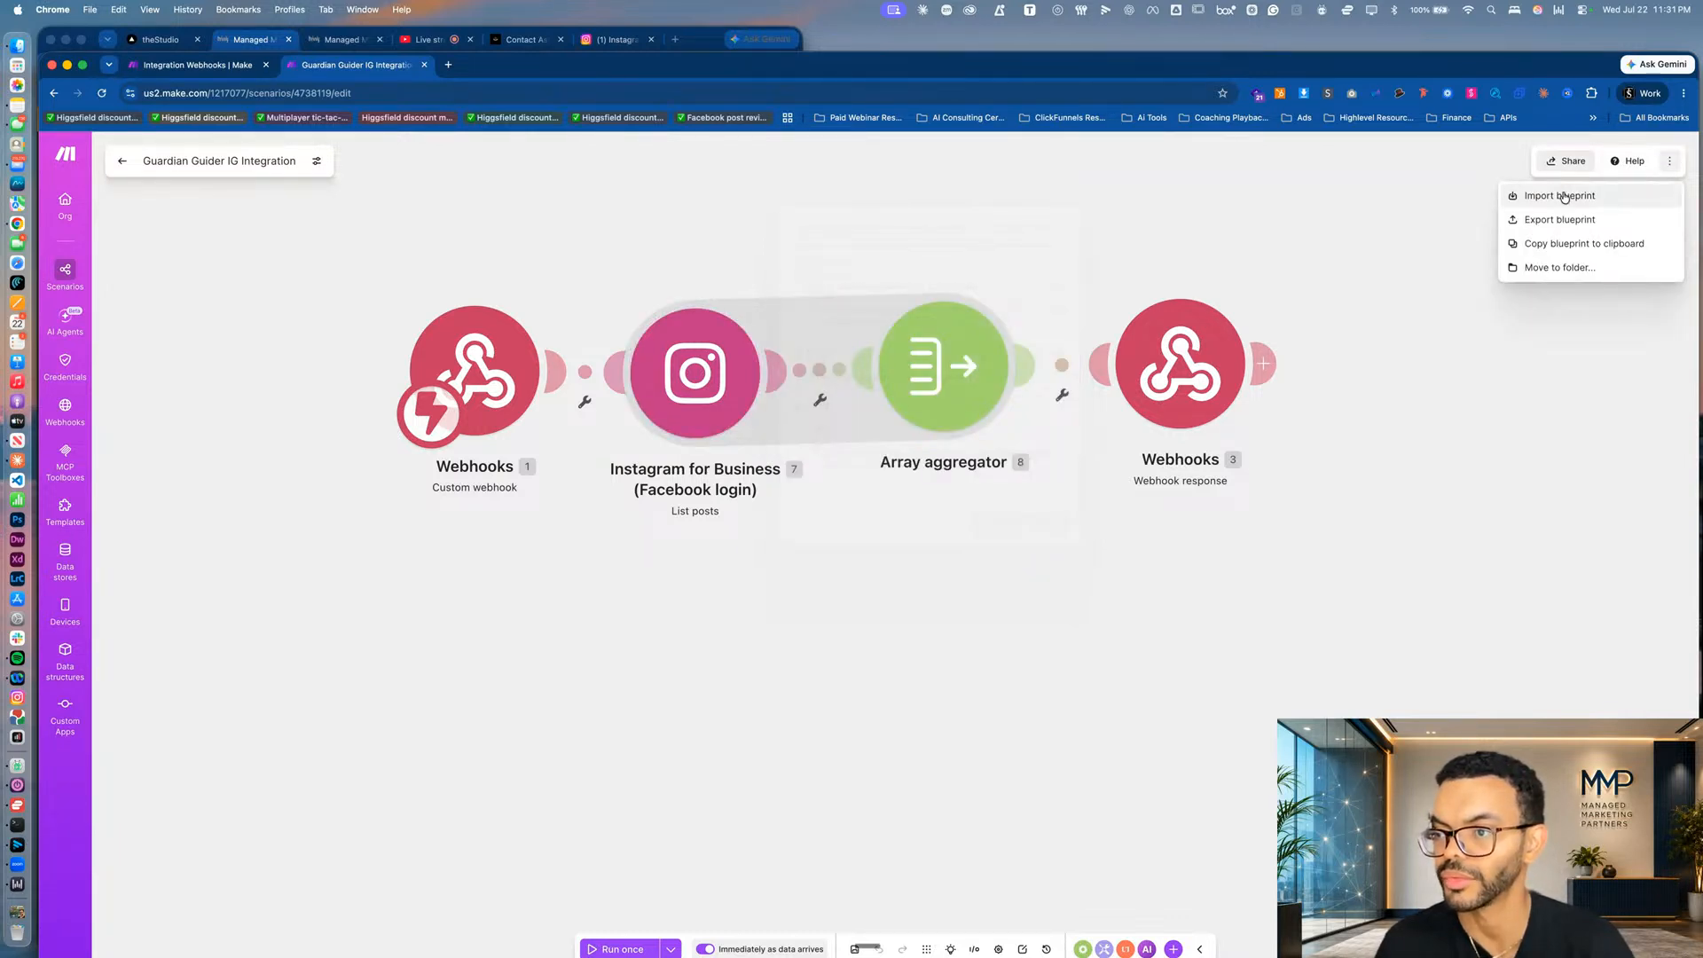
pyautogui.click(1557, 243)
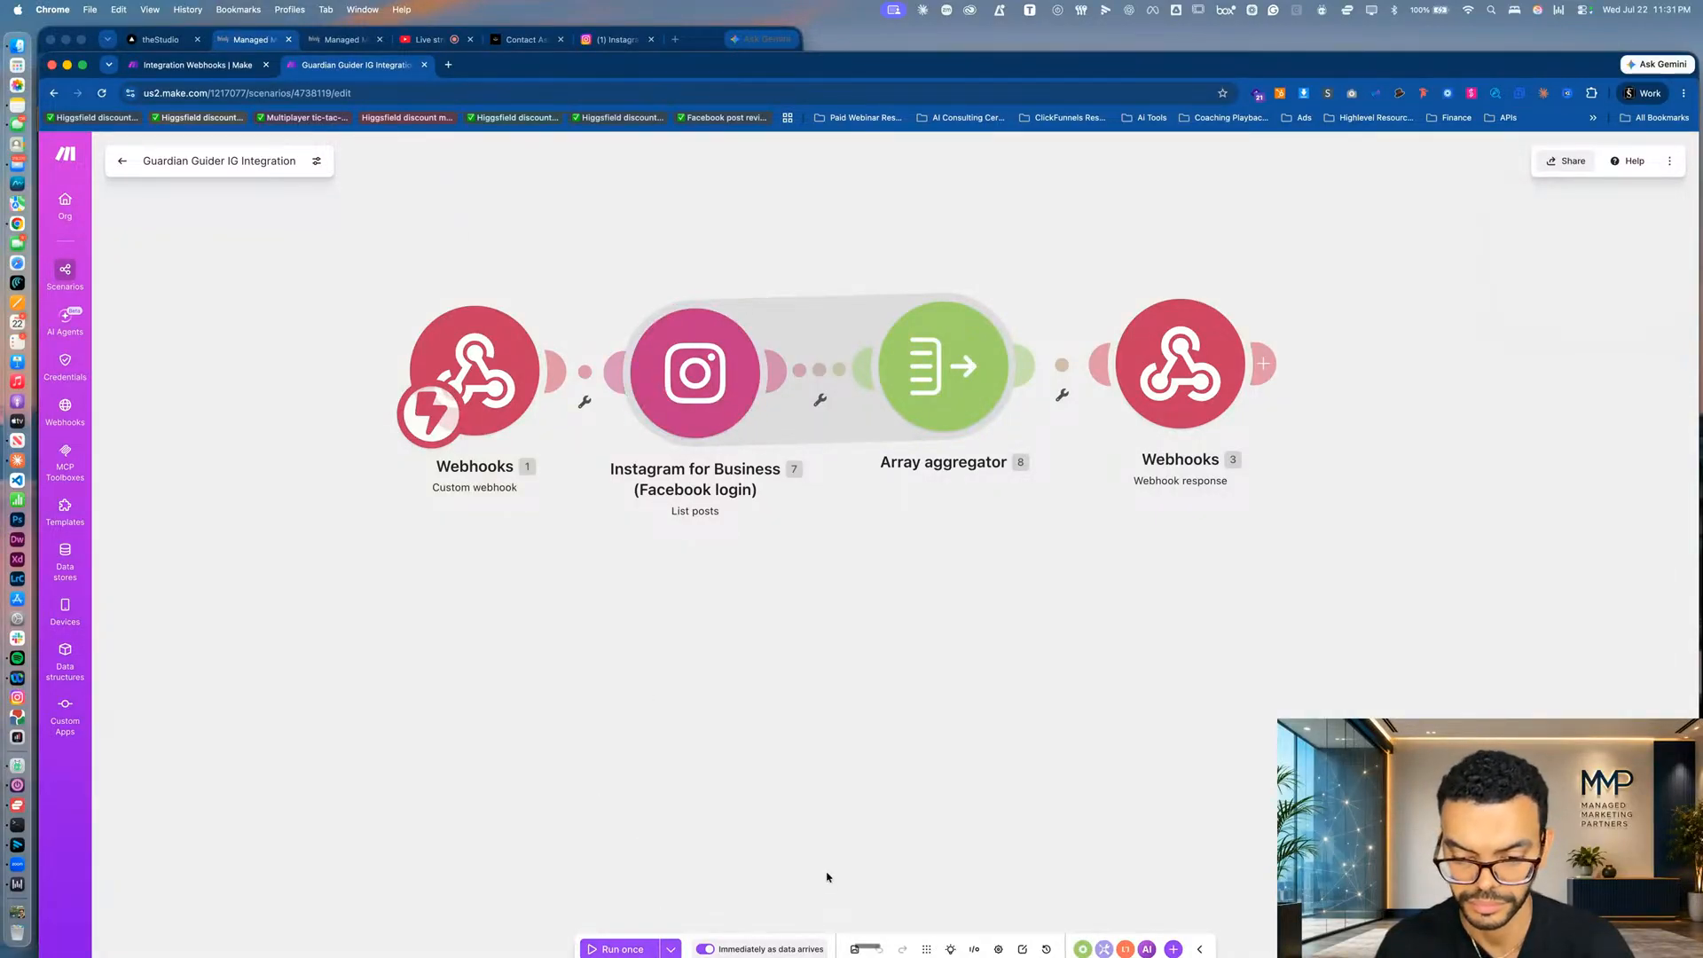
pyautogui.click(1000, 950)
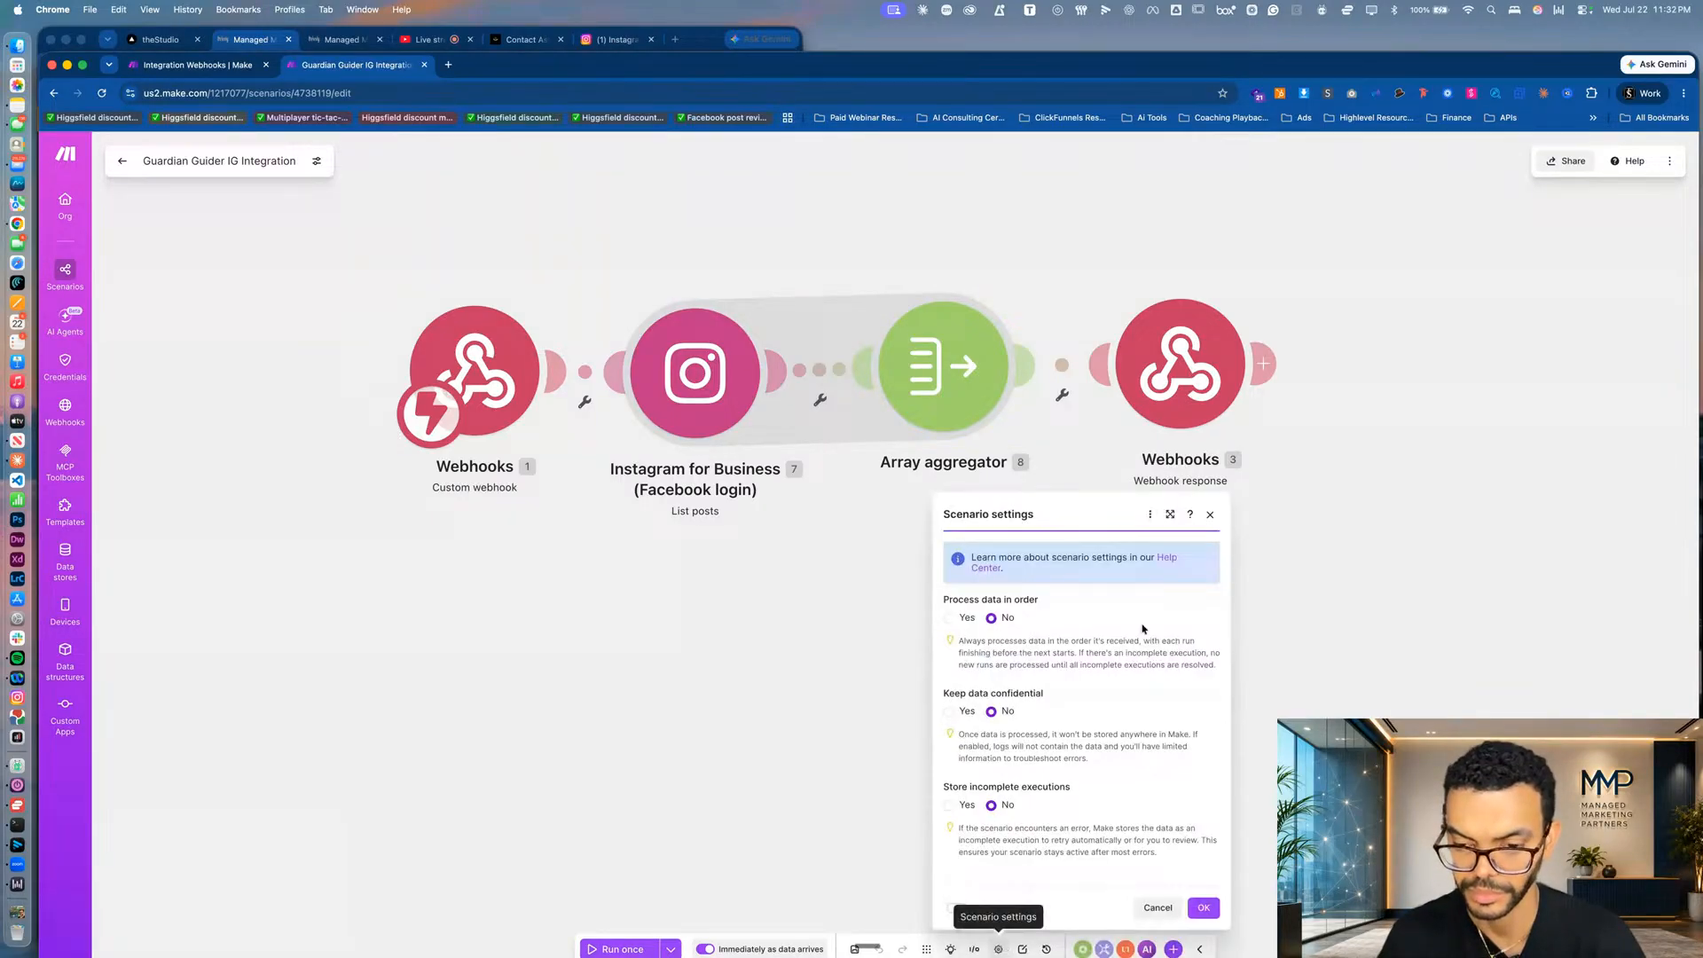
pyautogui.click(1209, 514)
pyautogui.click(214, 66)
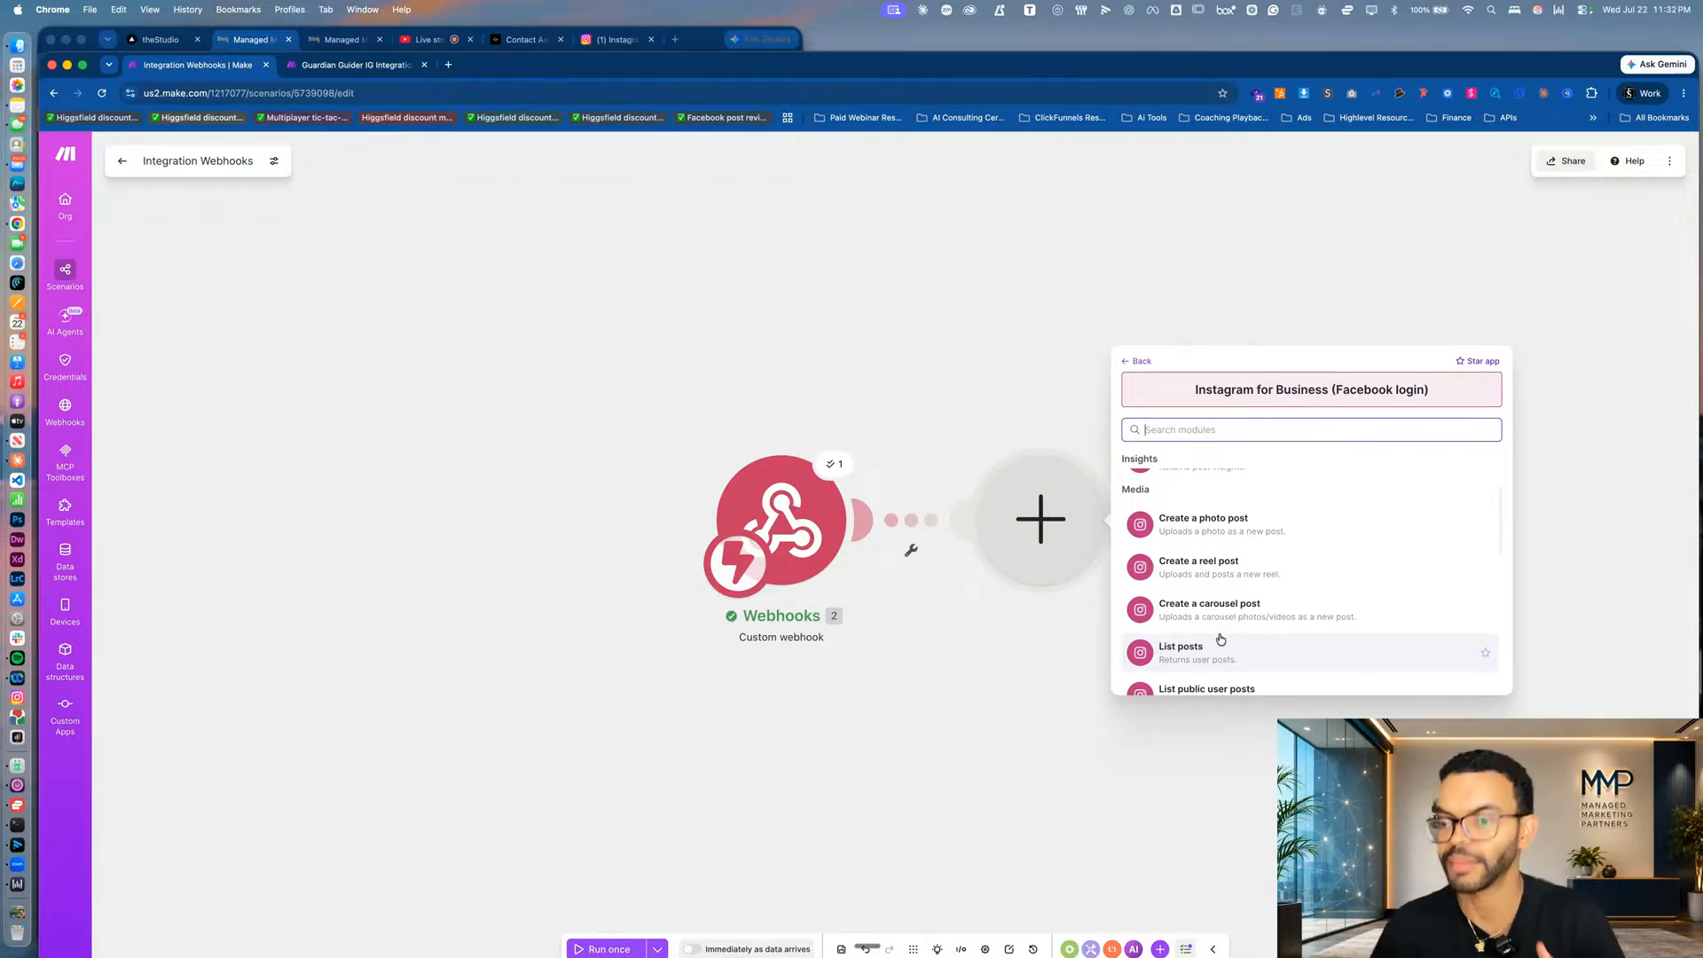
# Examine the available Instagram for Business modules, from Insights and Media through Users, Comments and Stories.
pyautogui.scroll(5, 1220, 639)
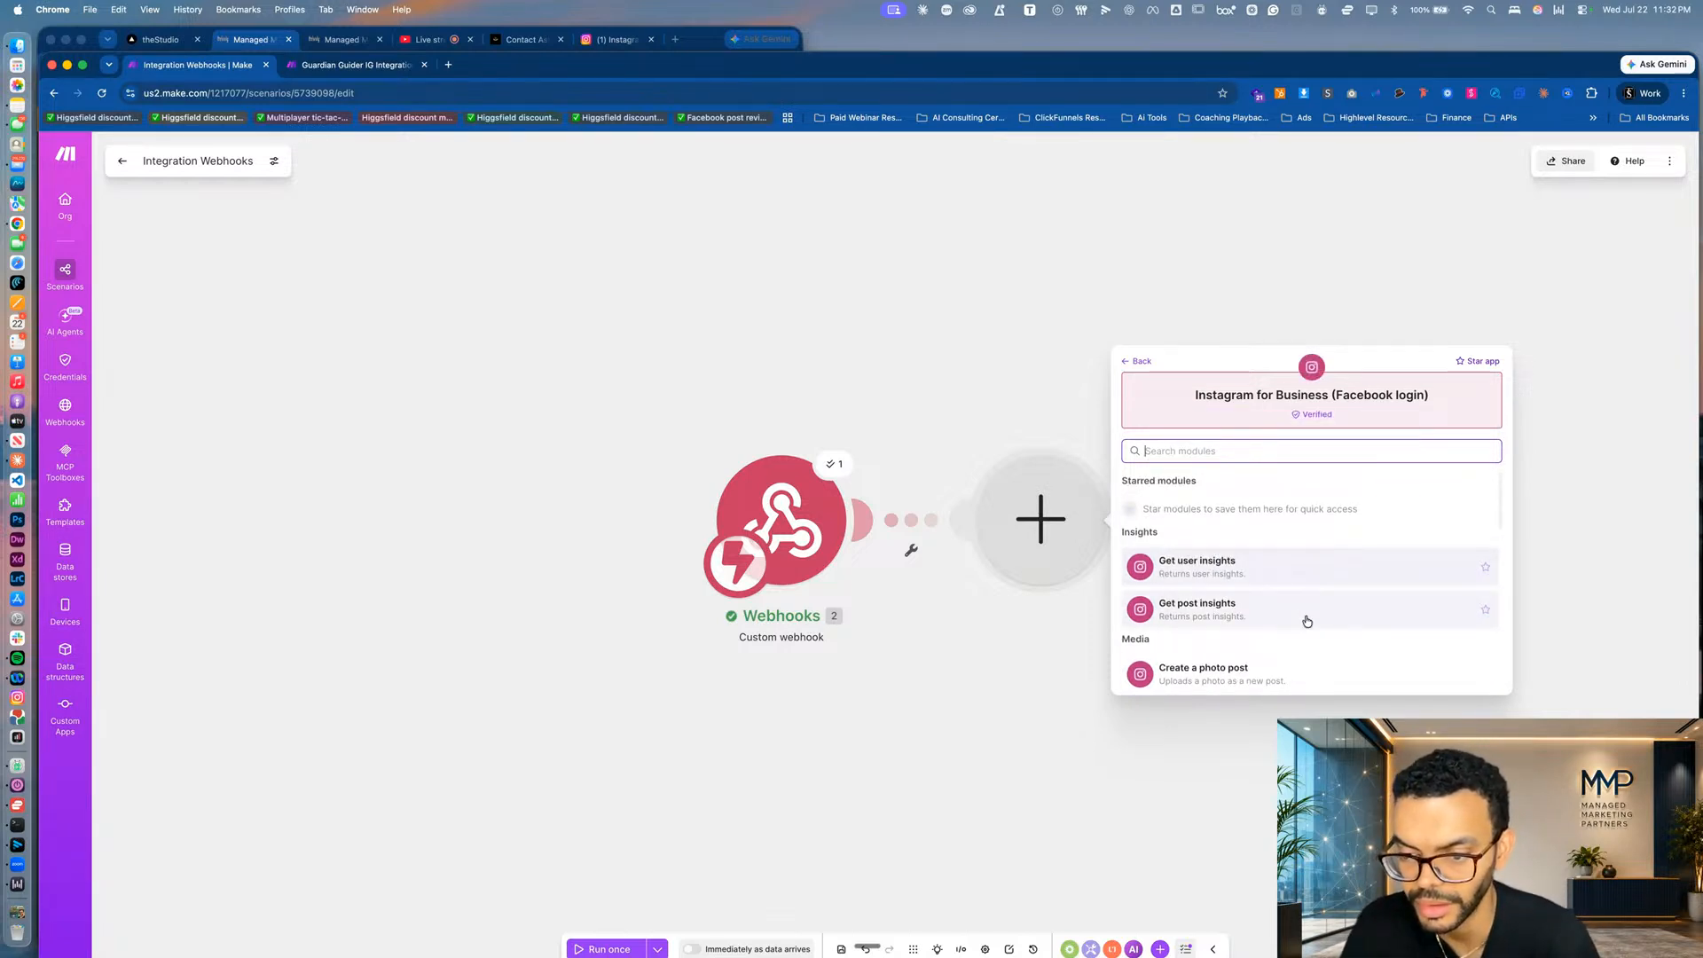
pyautogui.scroll(-5, 1307, 621)
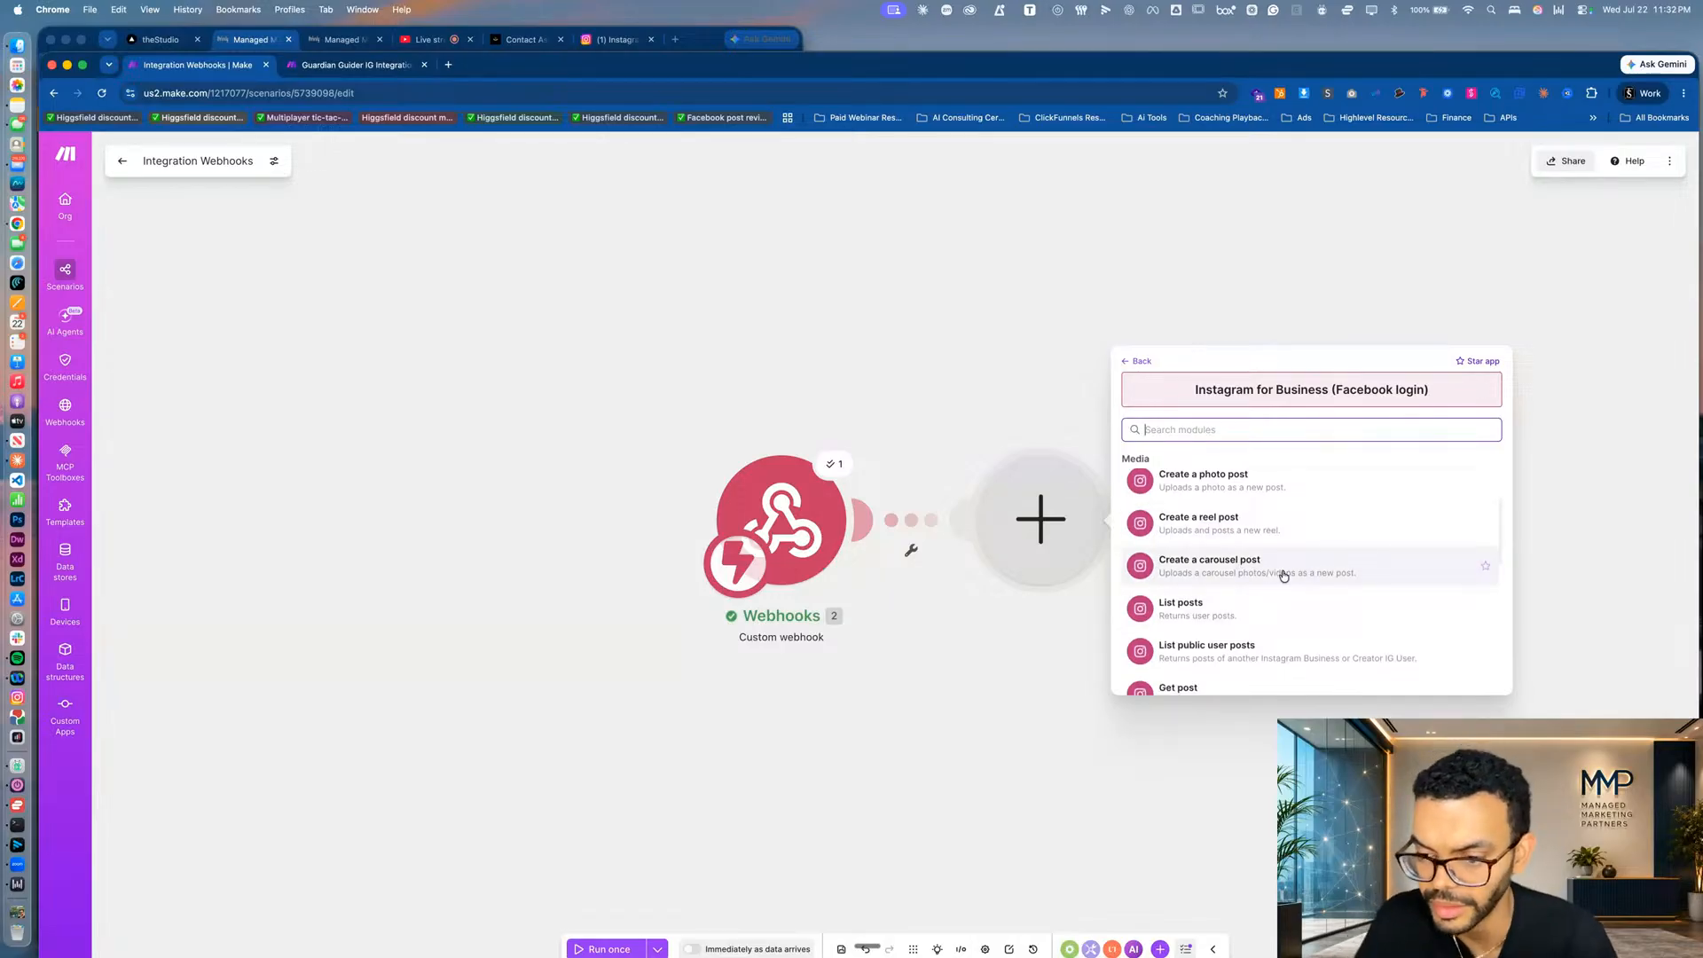
pyautogui.scroll(-1, 1307, 628)
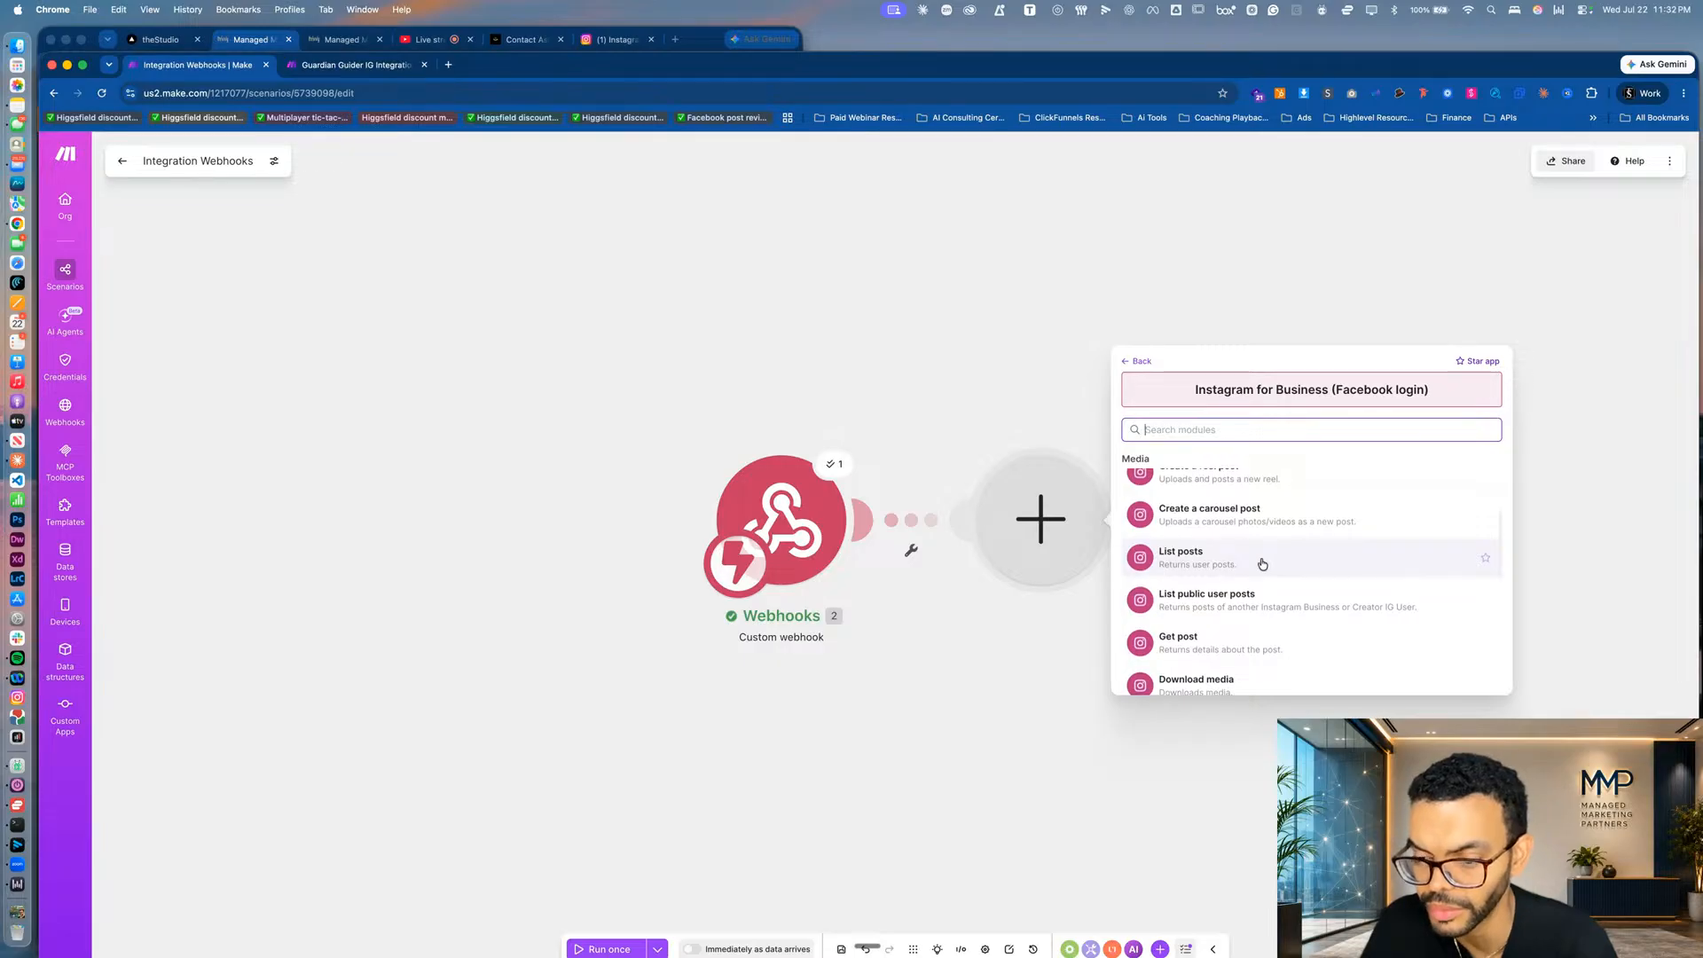
pyautogui.scroll(-1, 1262, 564)
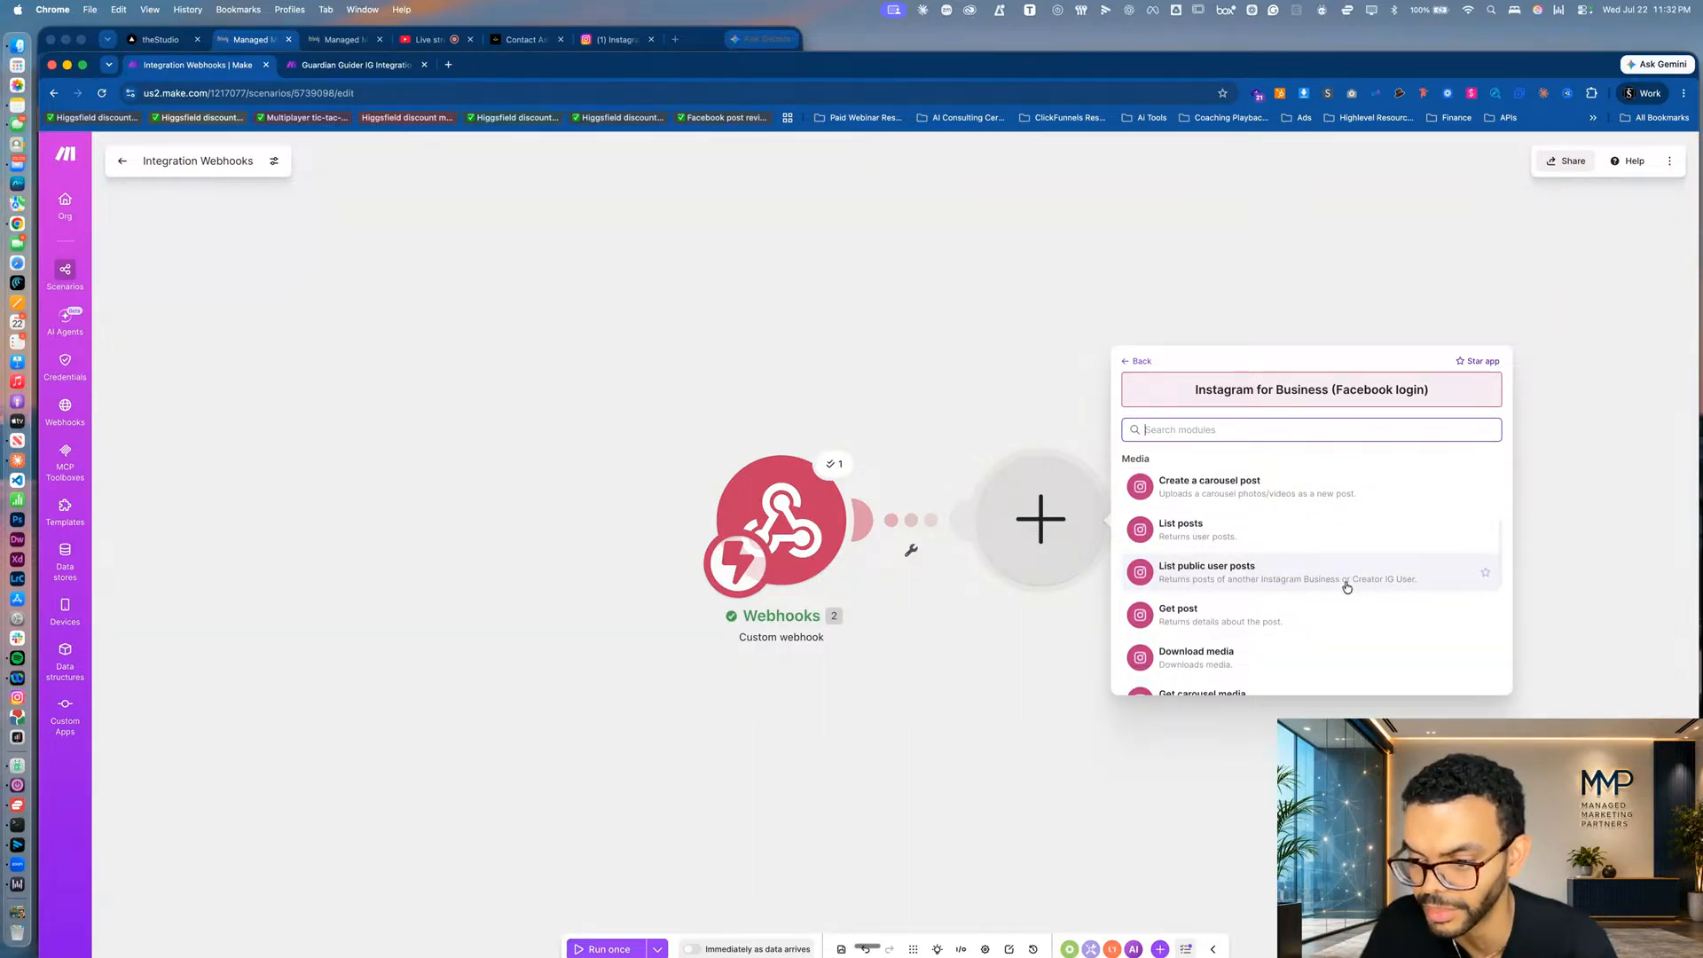
pyautogui.scroll(-2, 1264, 568)
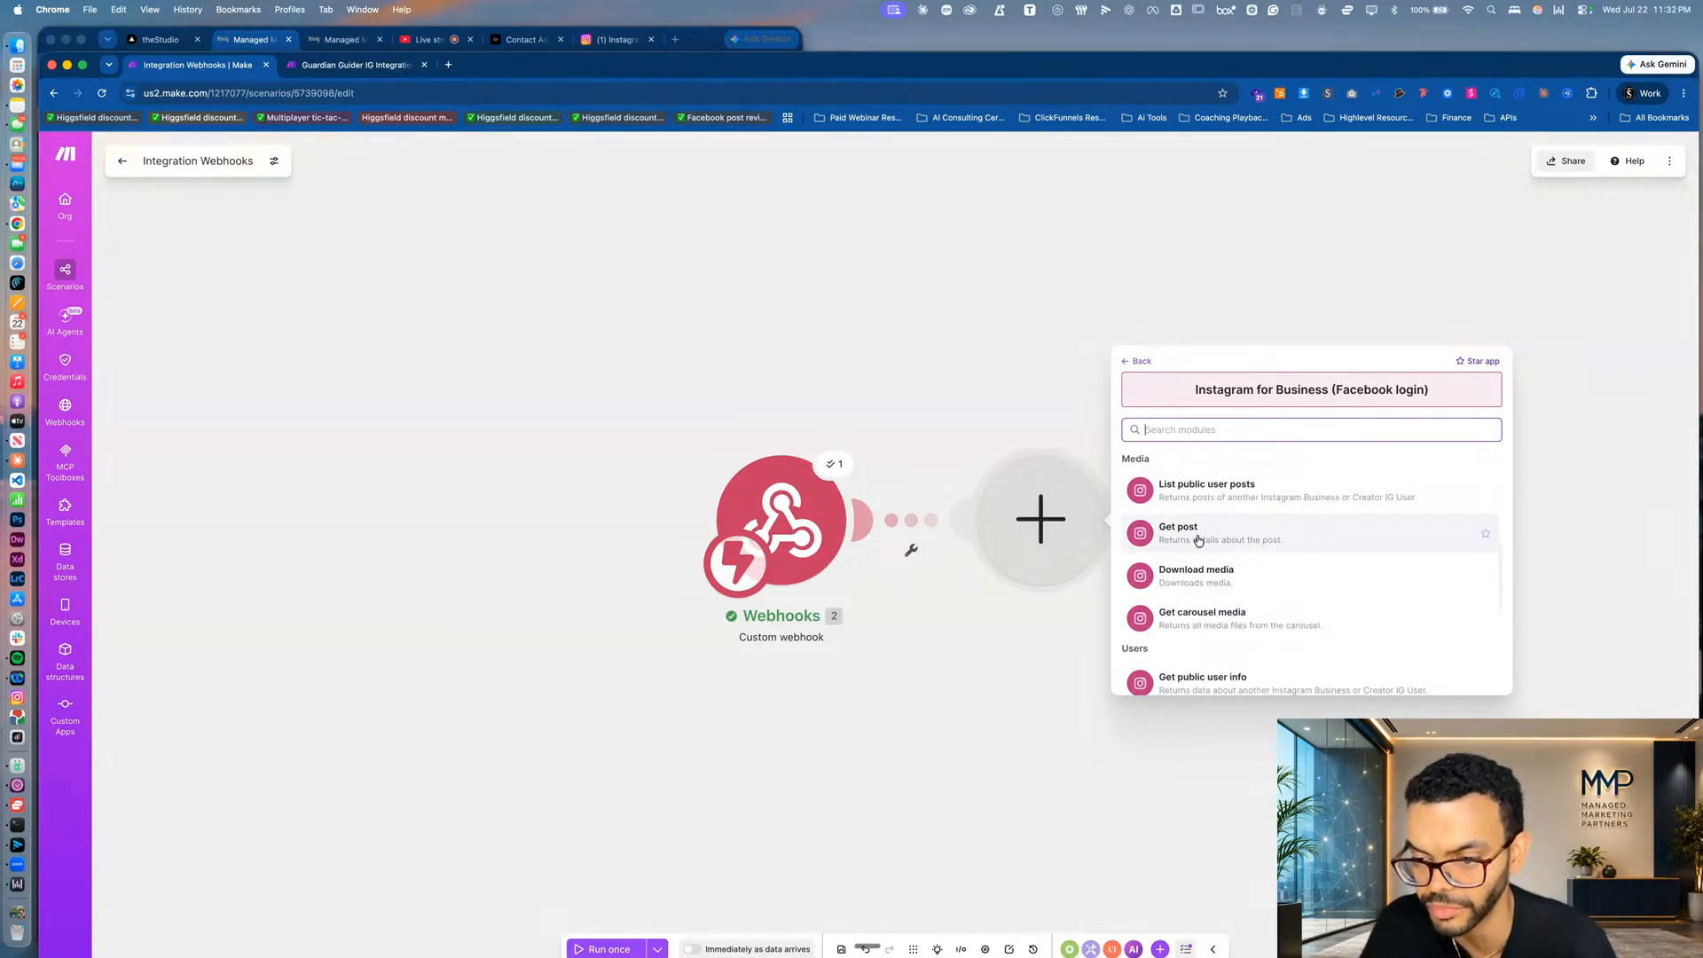
pyautogui.scroll(-2, 1281, 591)
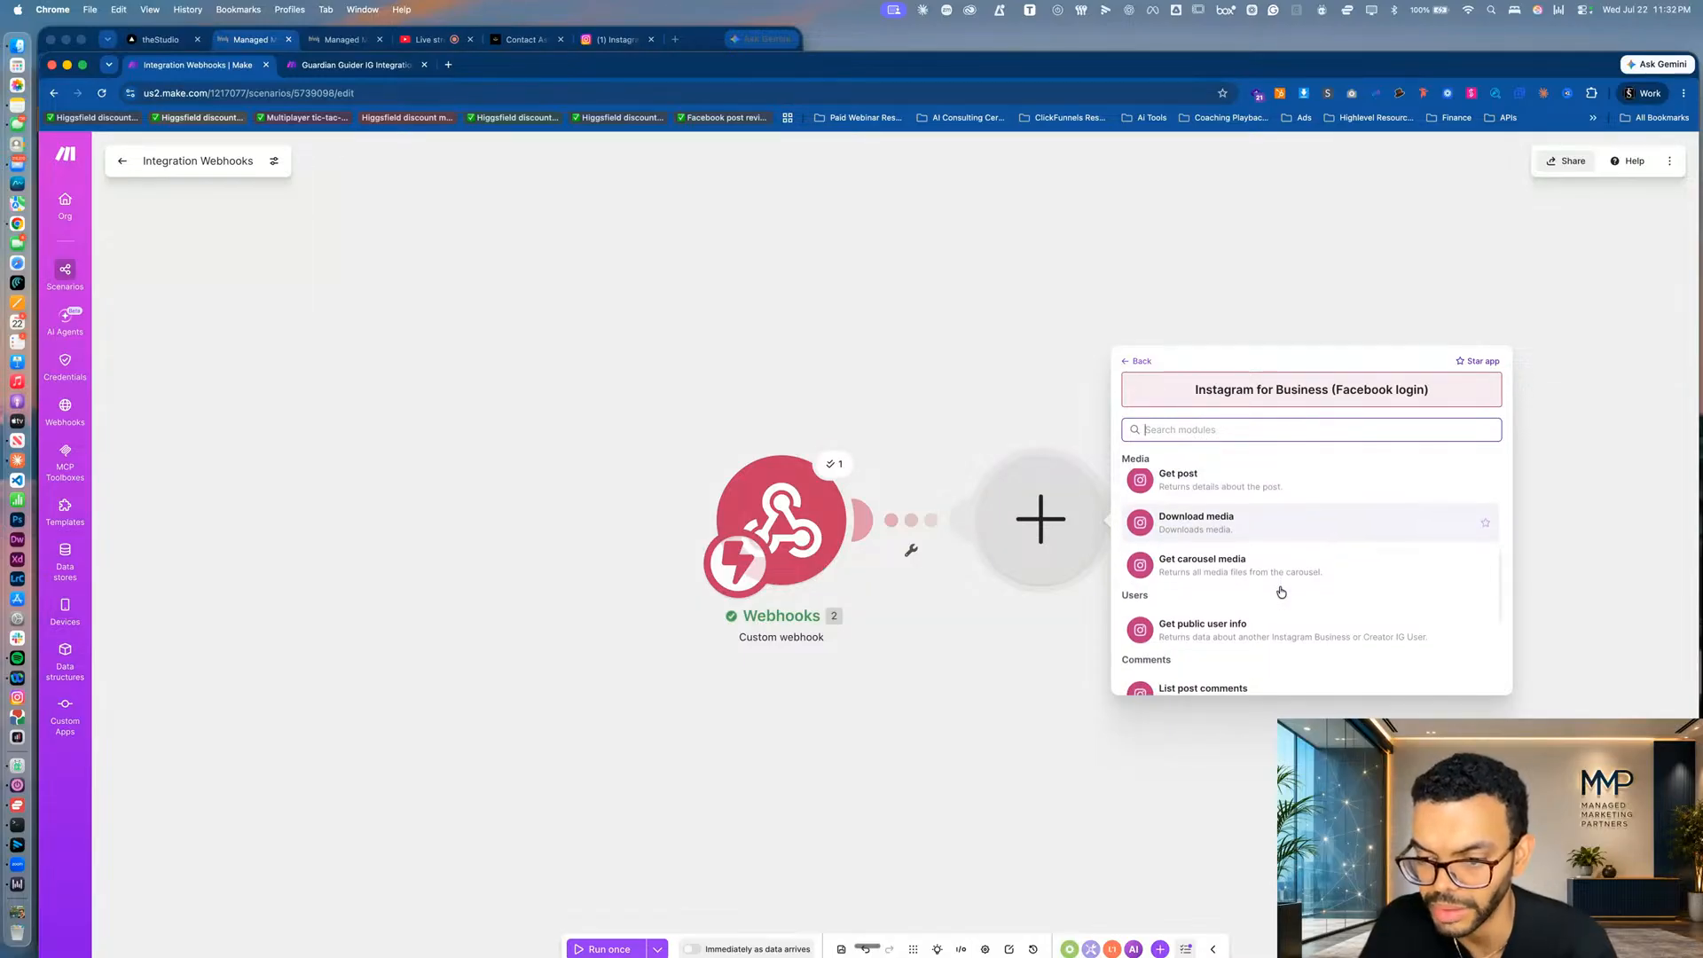
pyautogui.scroll(-1, 1313, 619)
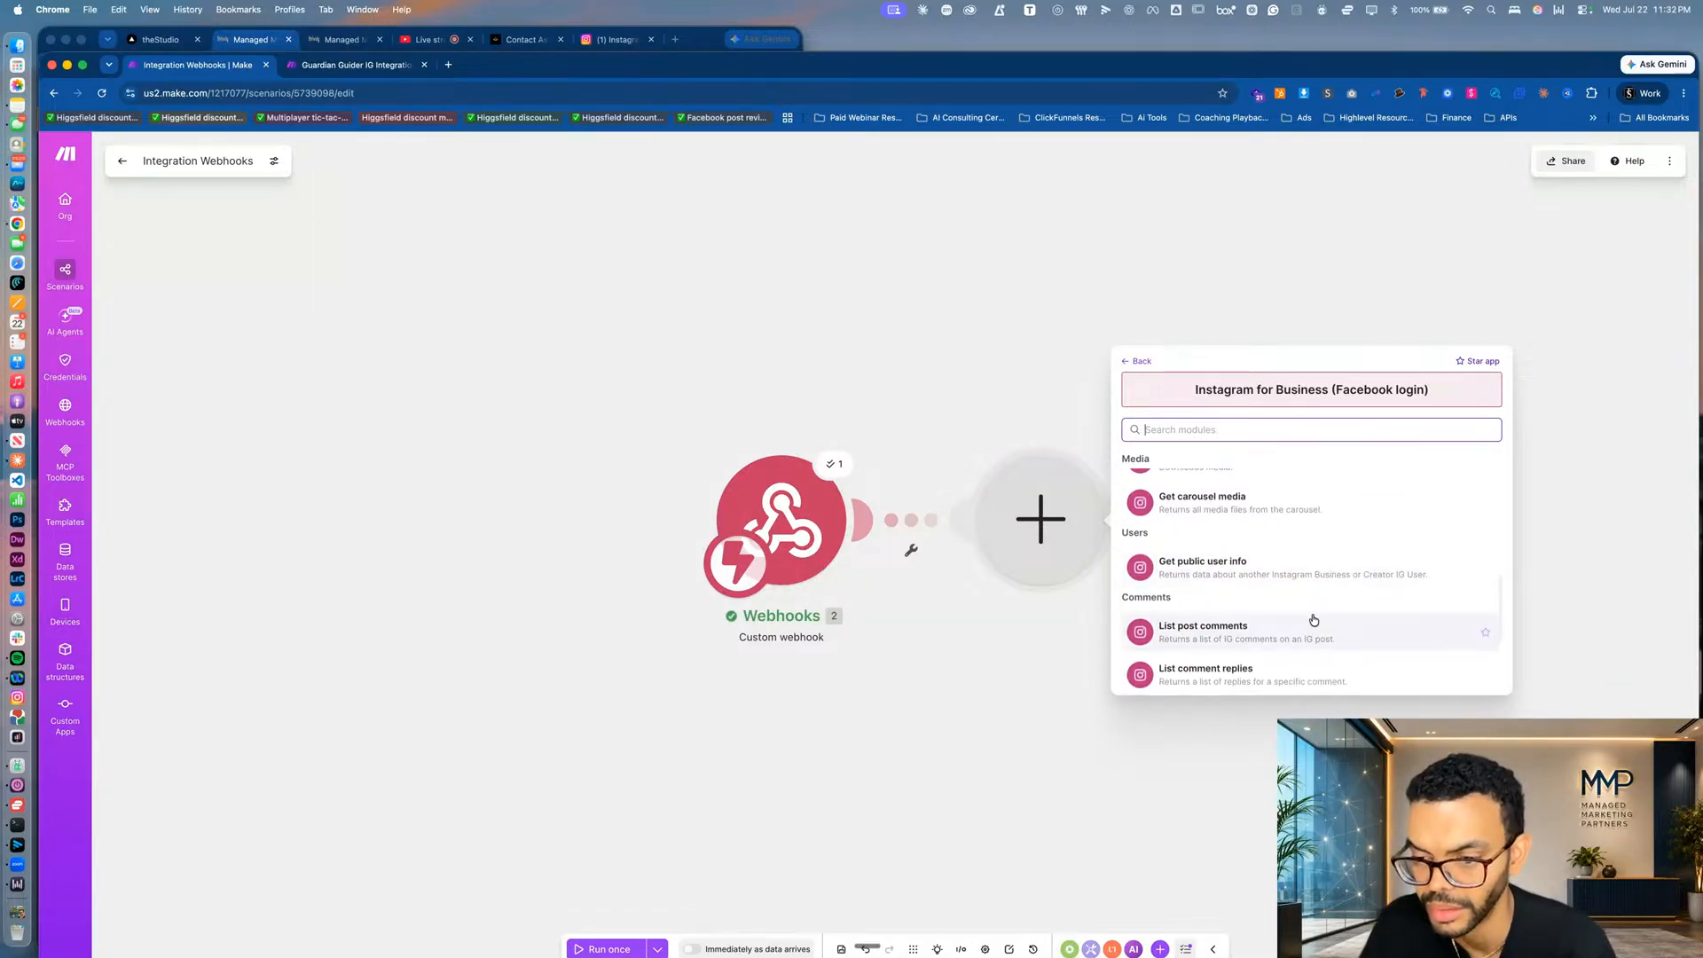
pyautogui.scroll(-4, 1286, 581)
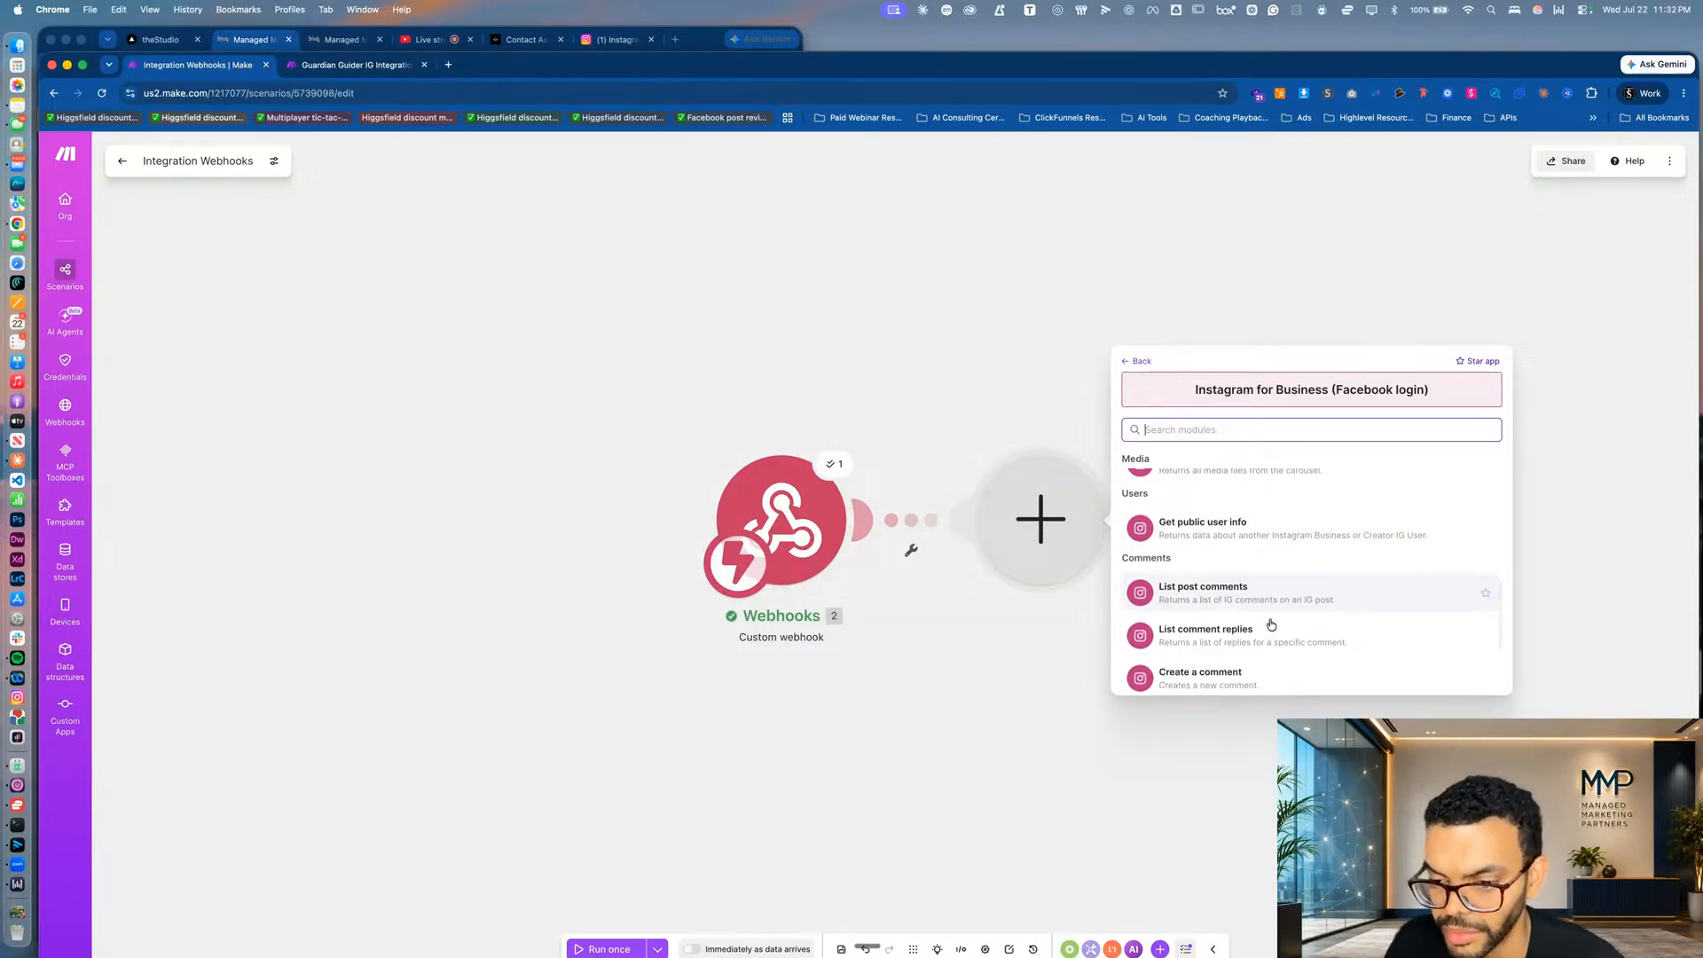
pyautogui.scroll(10, 1216, 591)
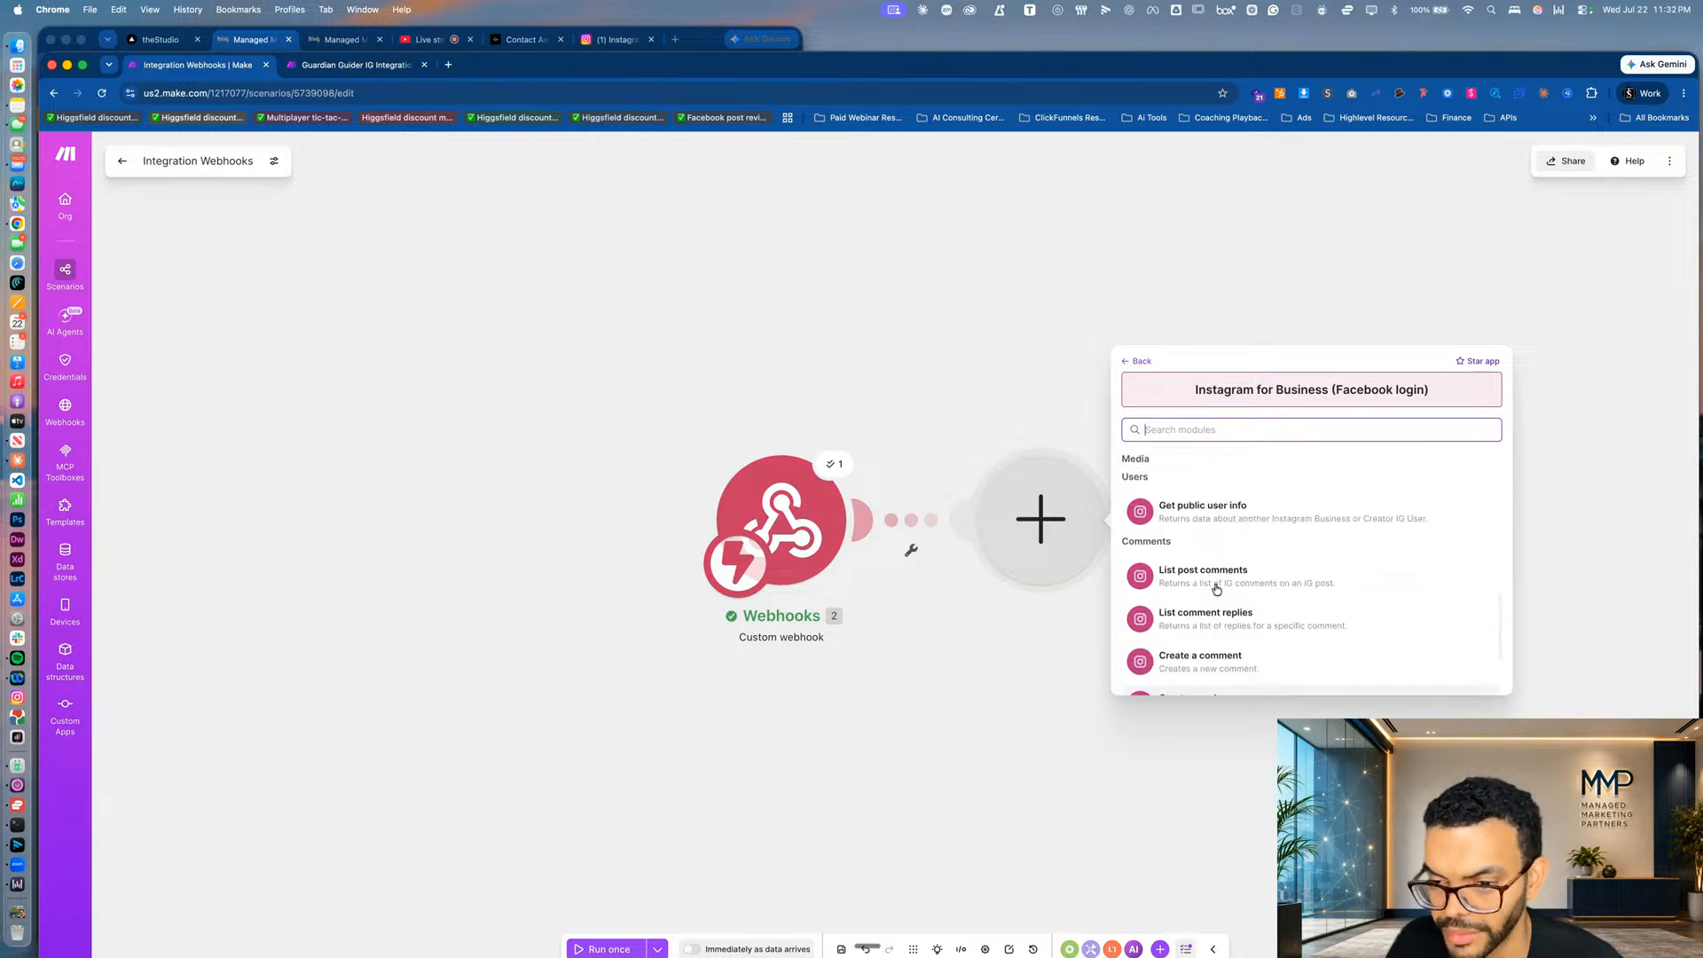
pyautogui.scroll(-10, 1216, 588)
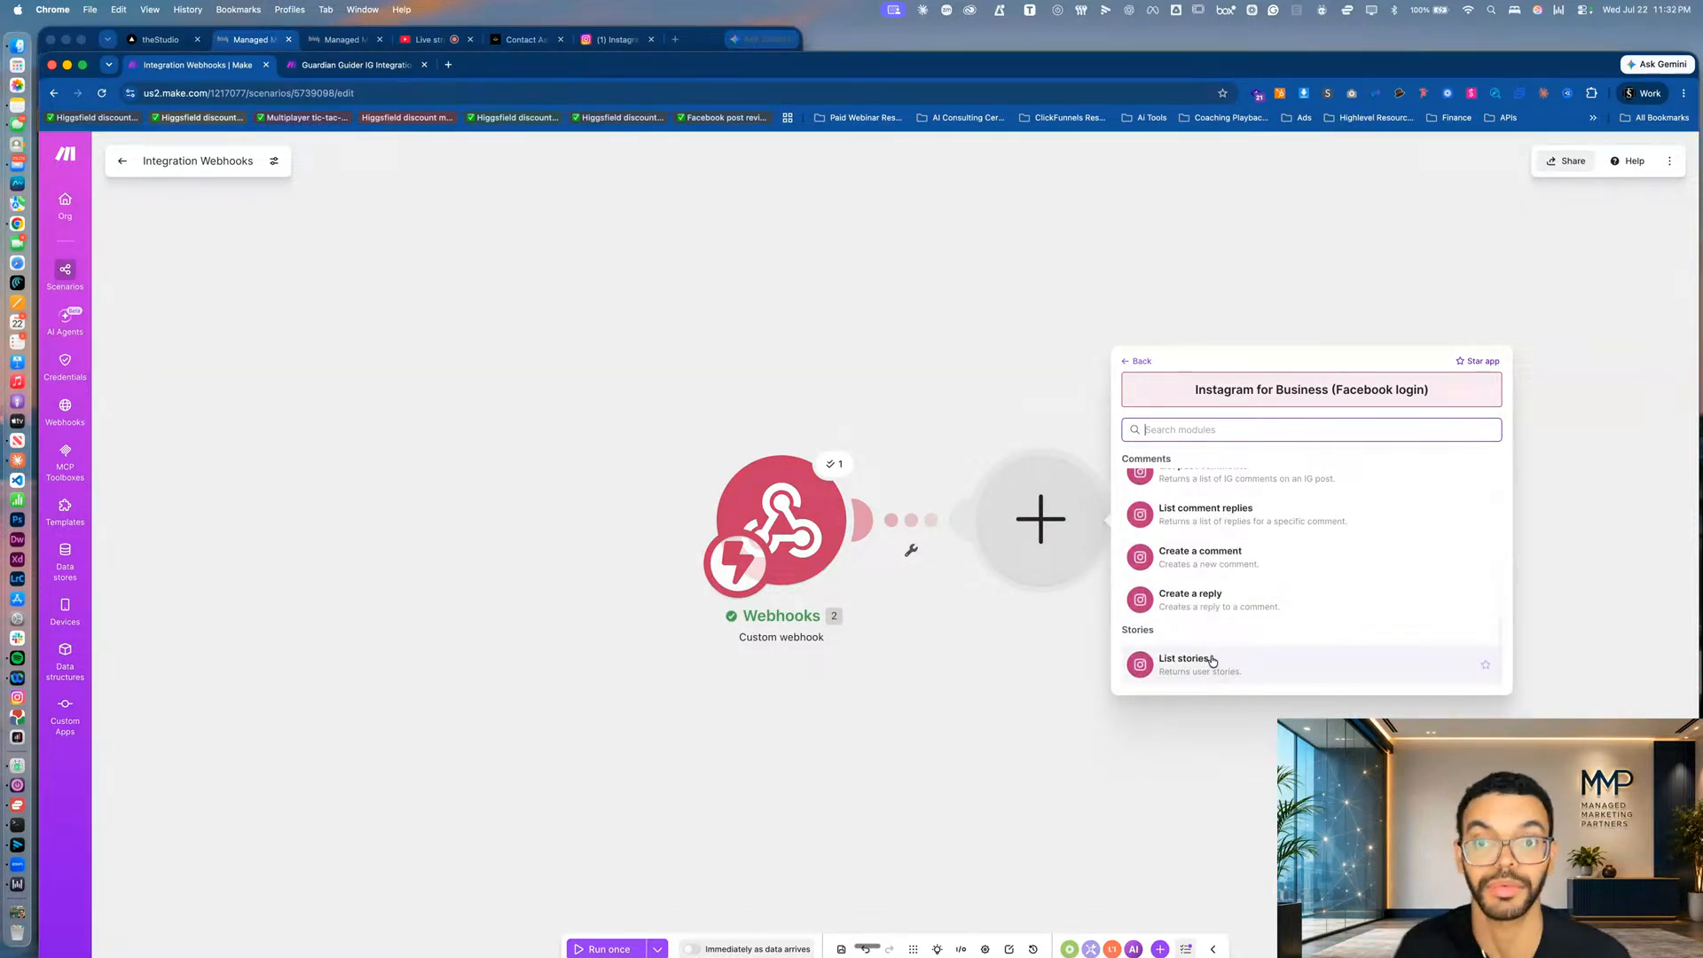
# Add the Instagram for Business List posts module after the custom webhook.
pyautogui.scroll(5, 1212, 659)
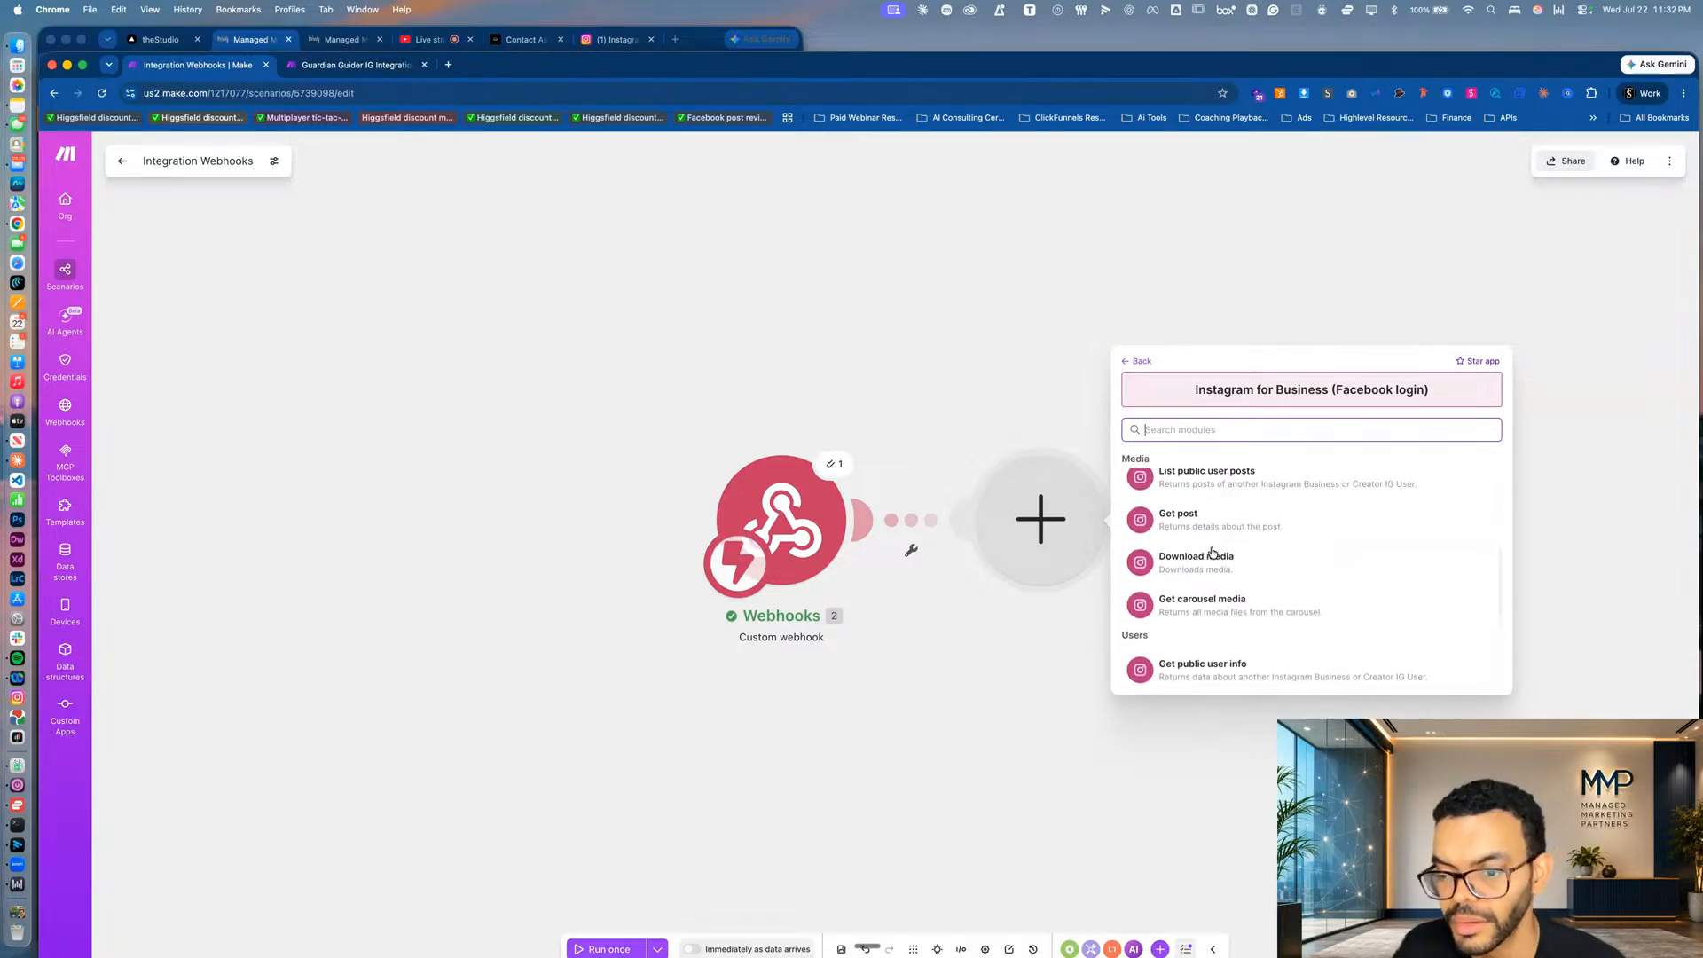
pyautogui.scroll(2, 1212, 553)
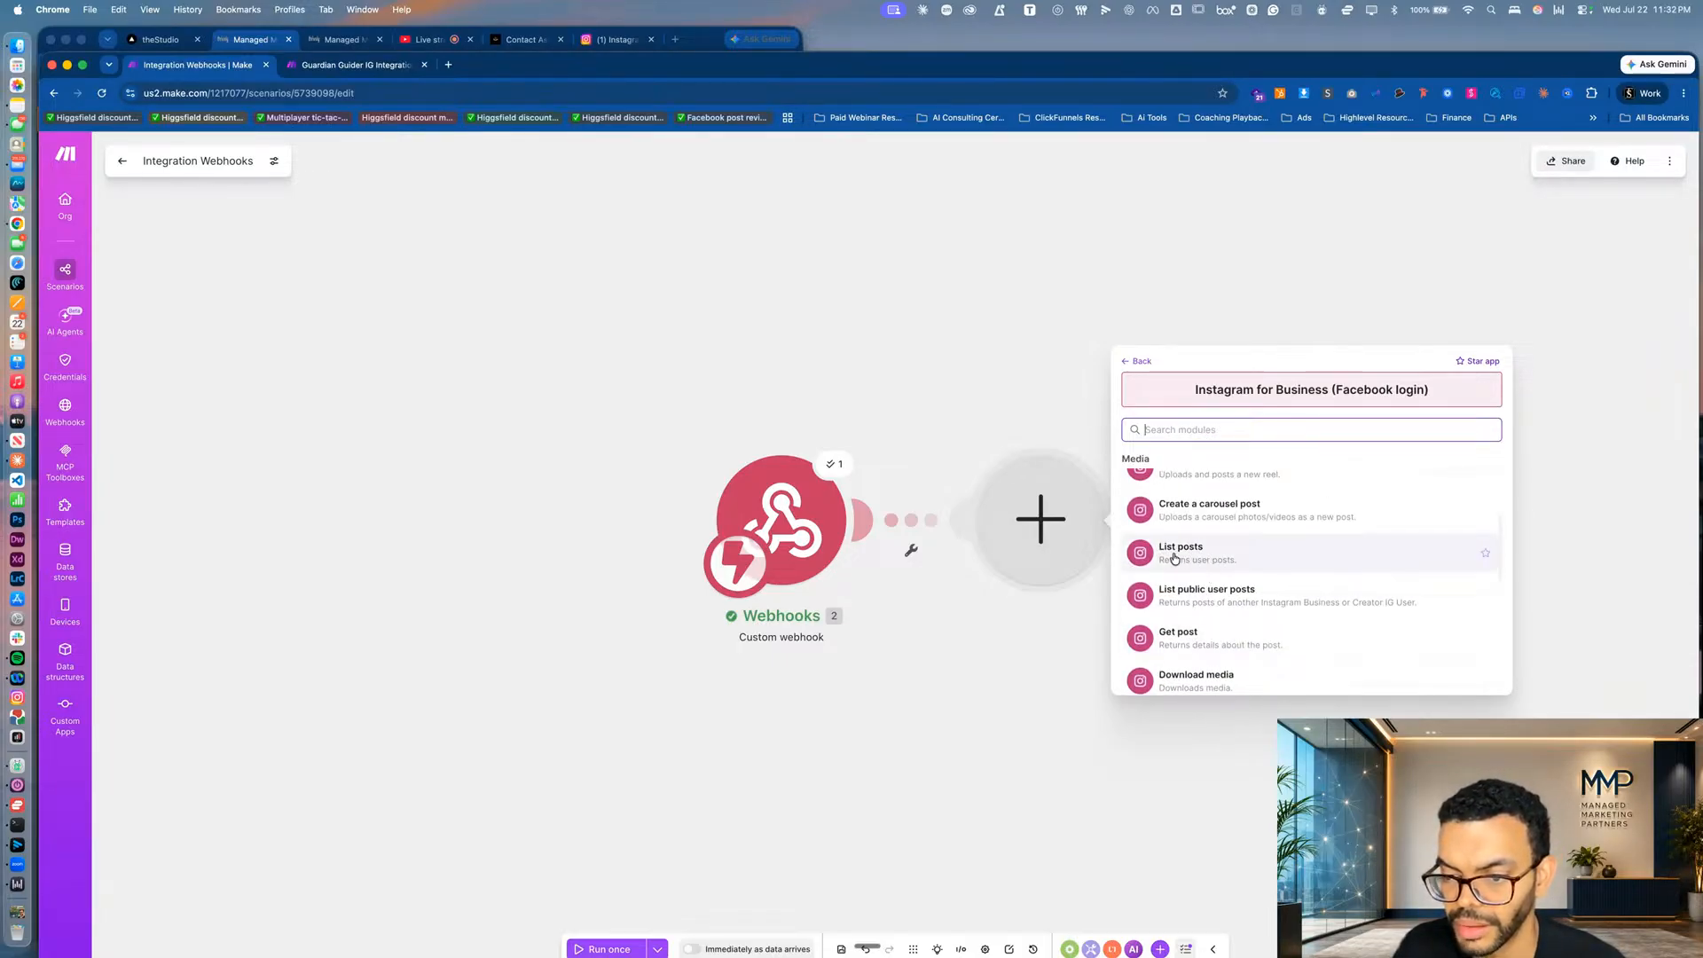
pyautogui.click(1174, 553)
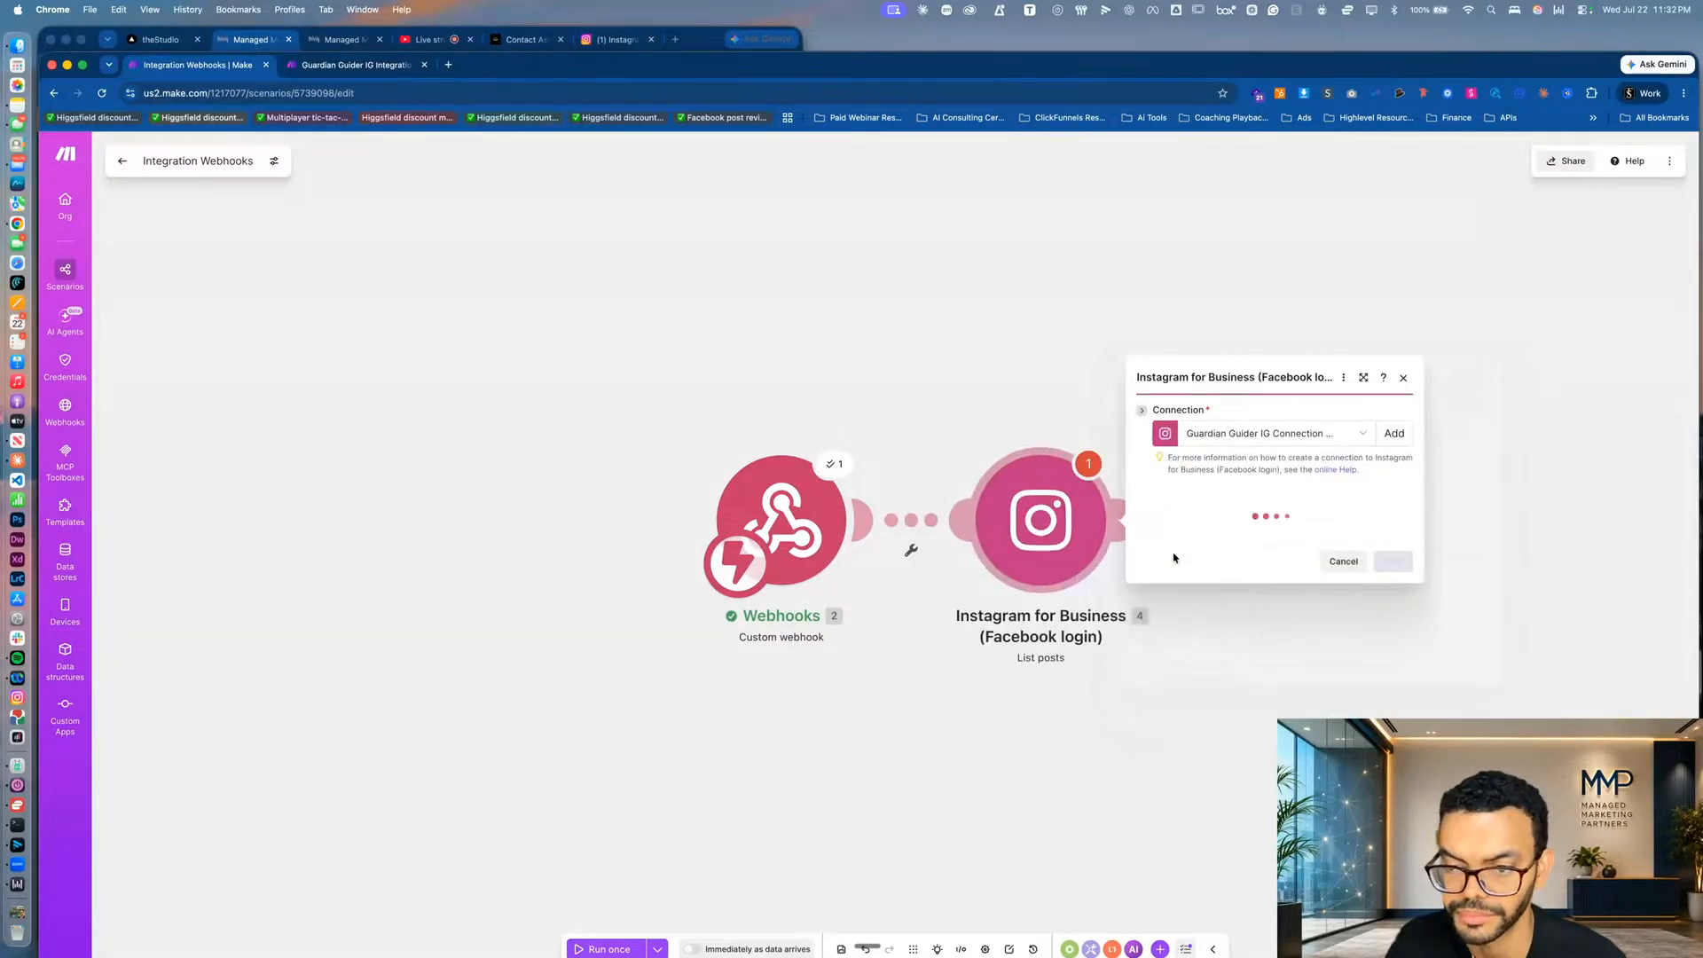
pyautogui.click(385, 65)
pyautogui.click(687, 513)
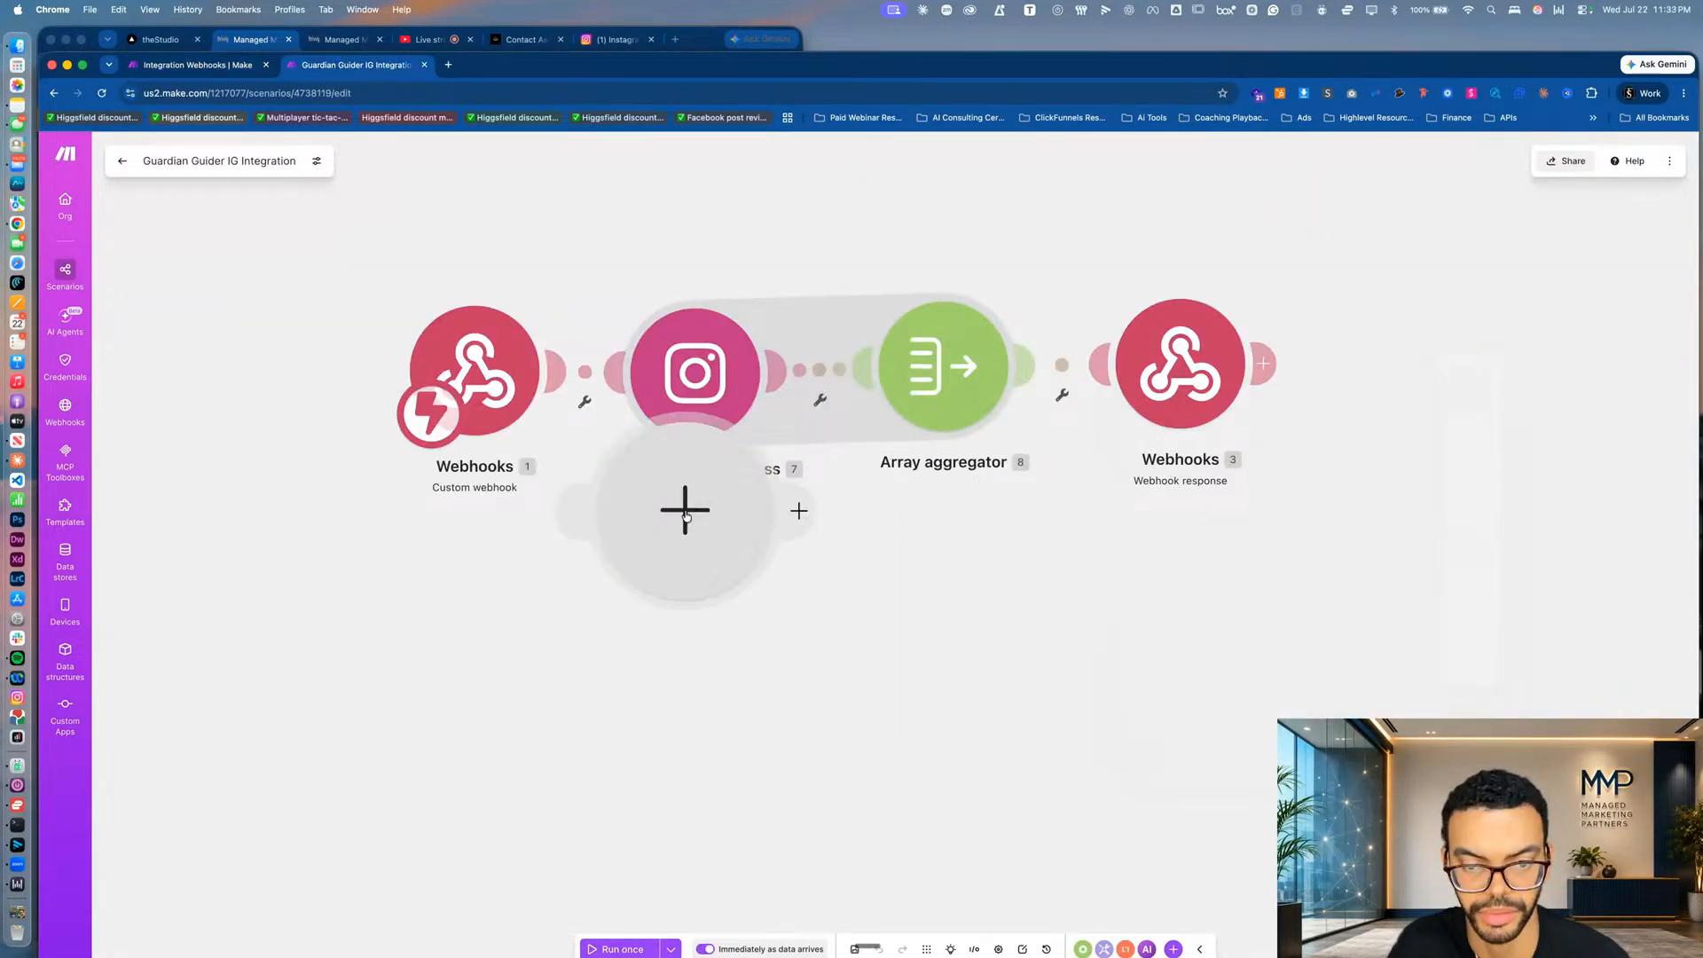
pyautogui.click(690, 709)
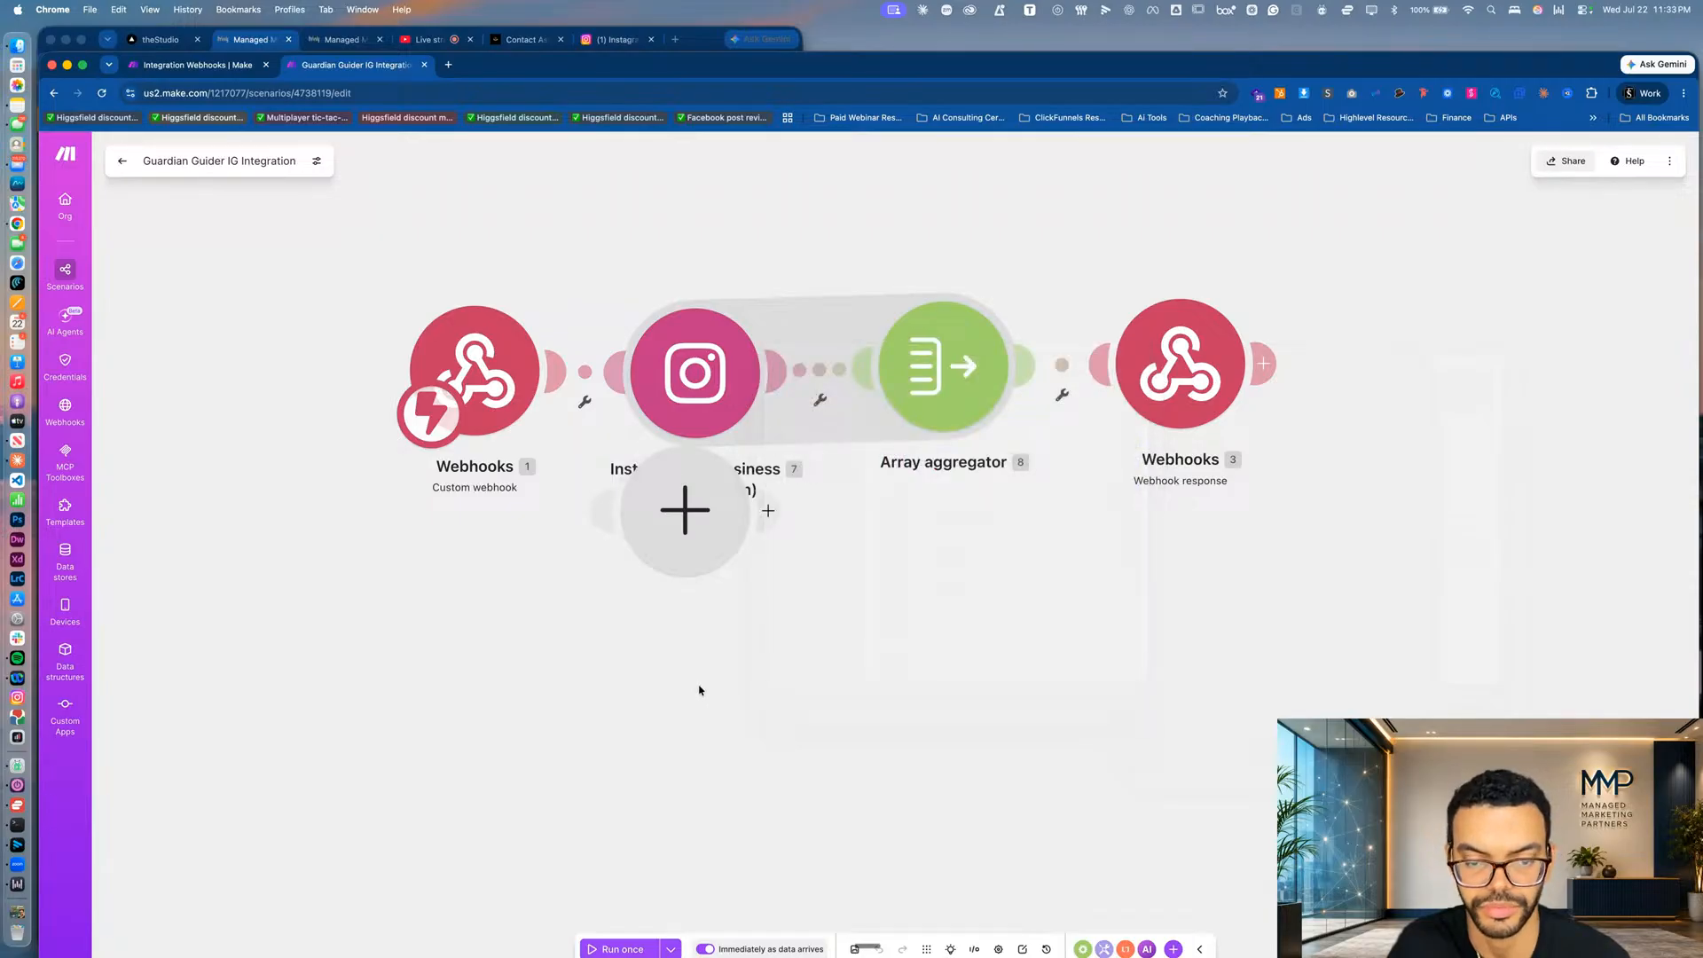
pyautogui.click(693, 516)
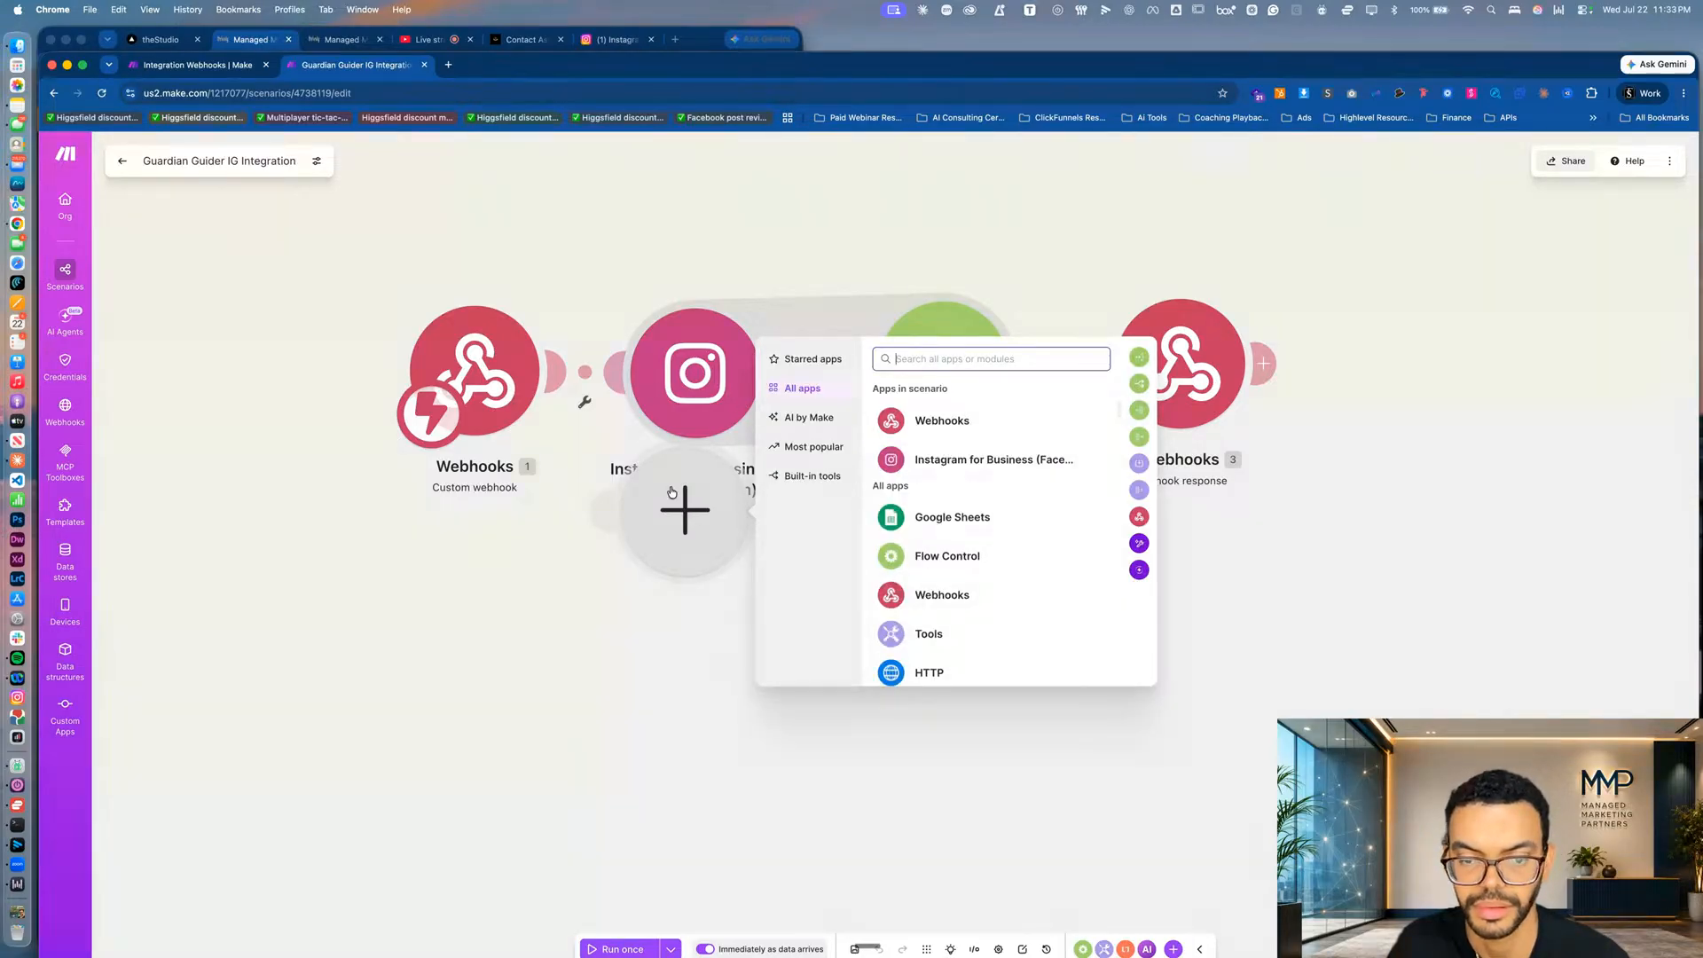
pyautogui.rightClick(672, 491)
pyautogui.click(705, 526)
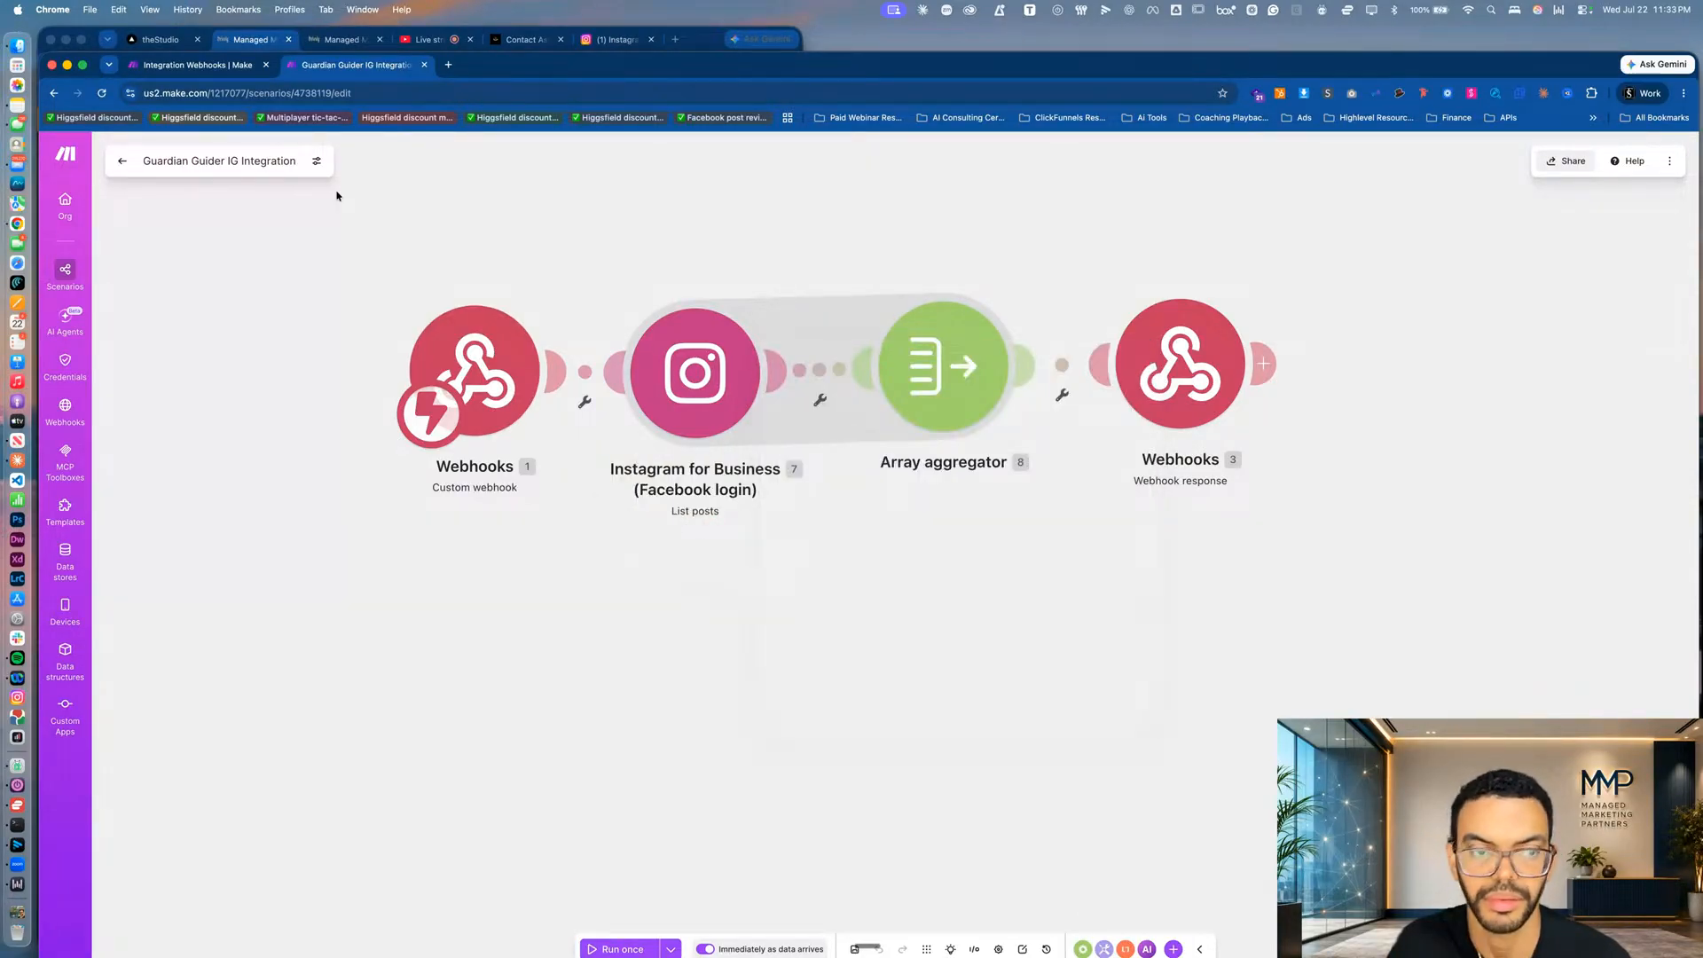
# Start a new connection for the List posts module in the Integration Webhooks scenario and name it MMP Instagram.
pyautogui.click(196, 67)
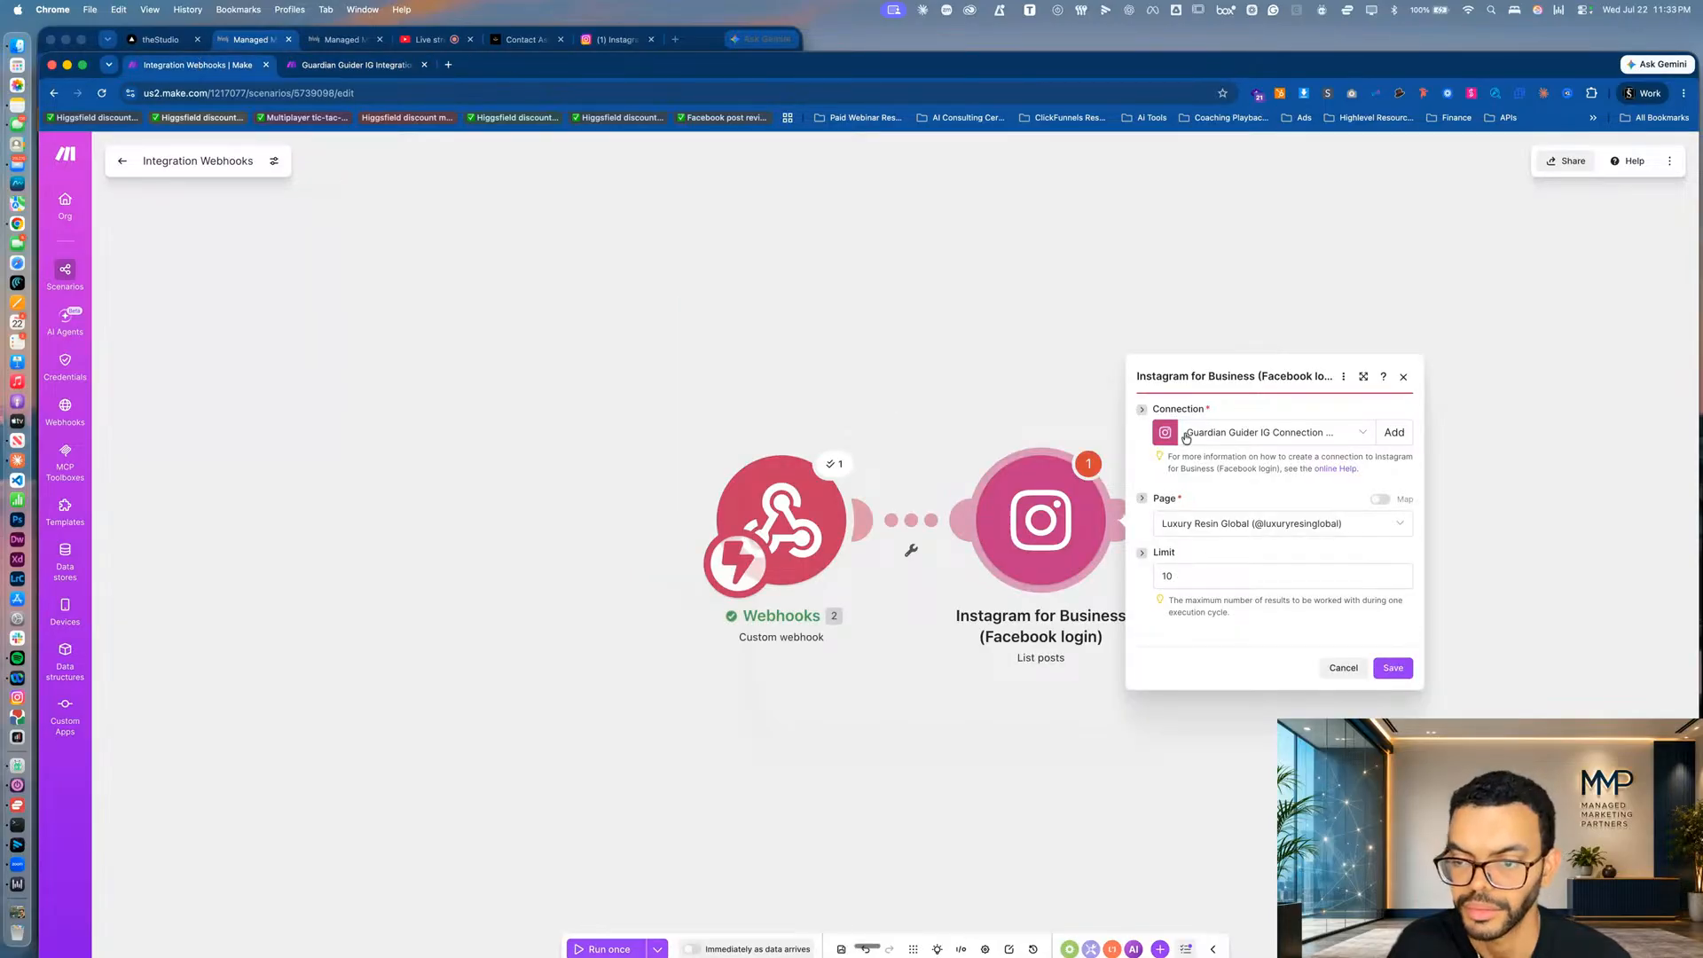
pyautogui.click(1270, 432)
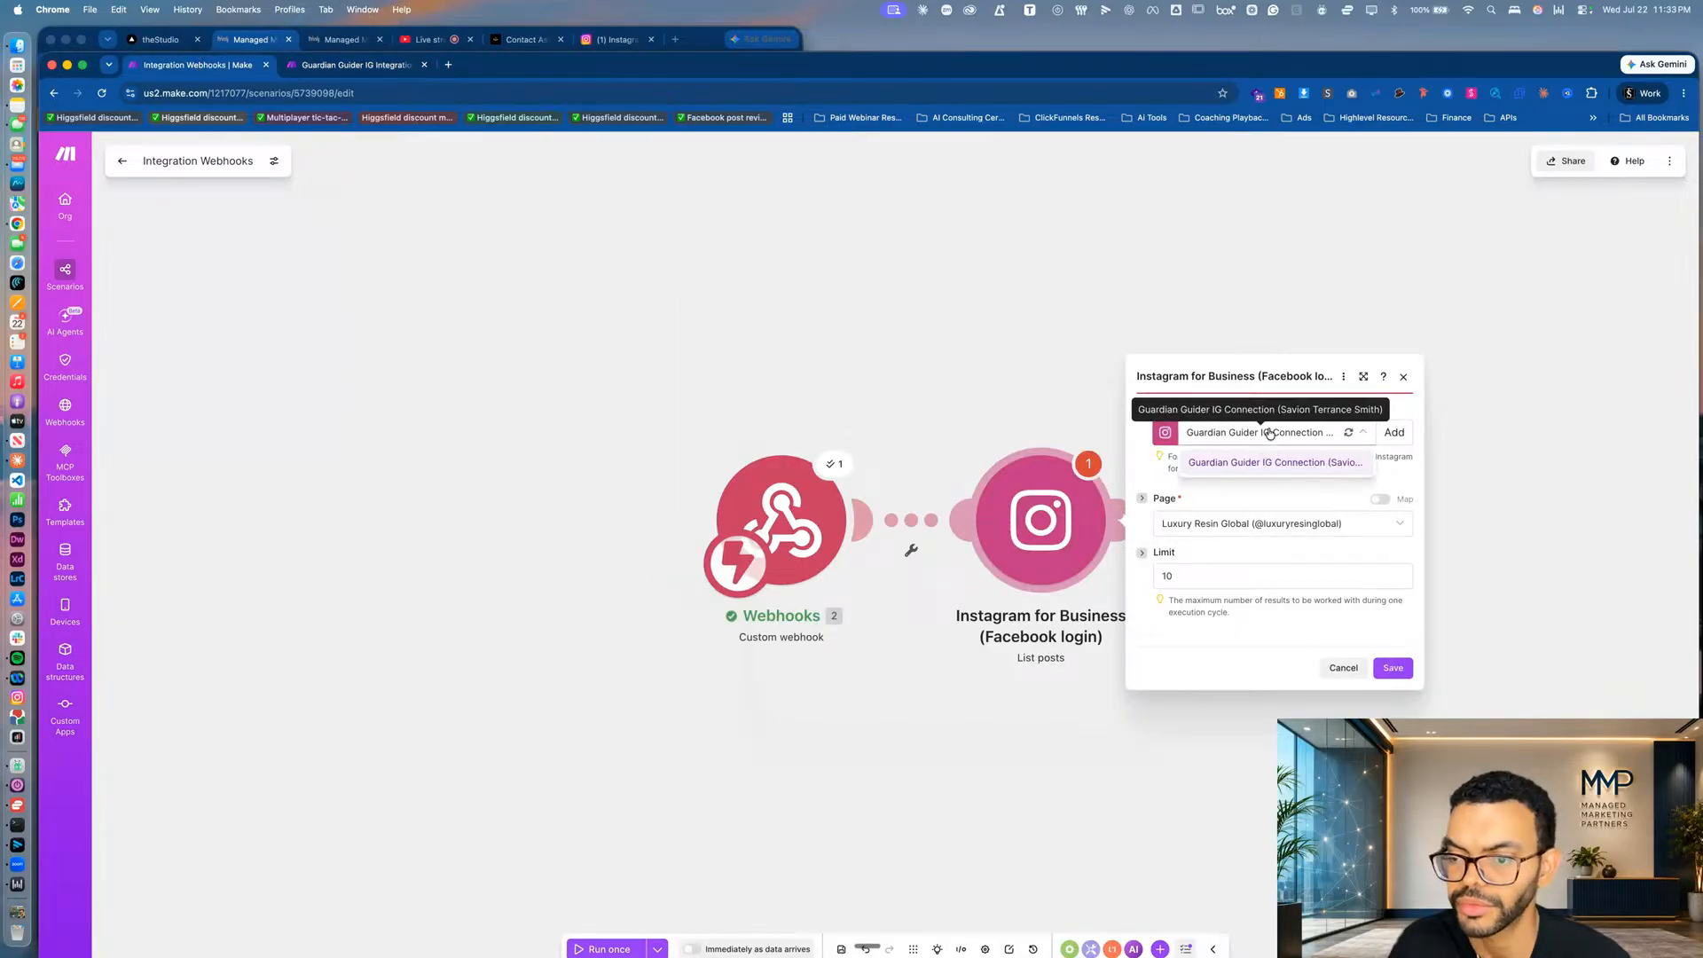
pyautogui.click(1396, 435)
pyautogui.click(1274, 438)
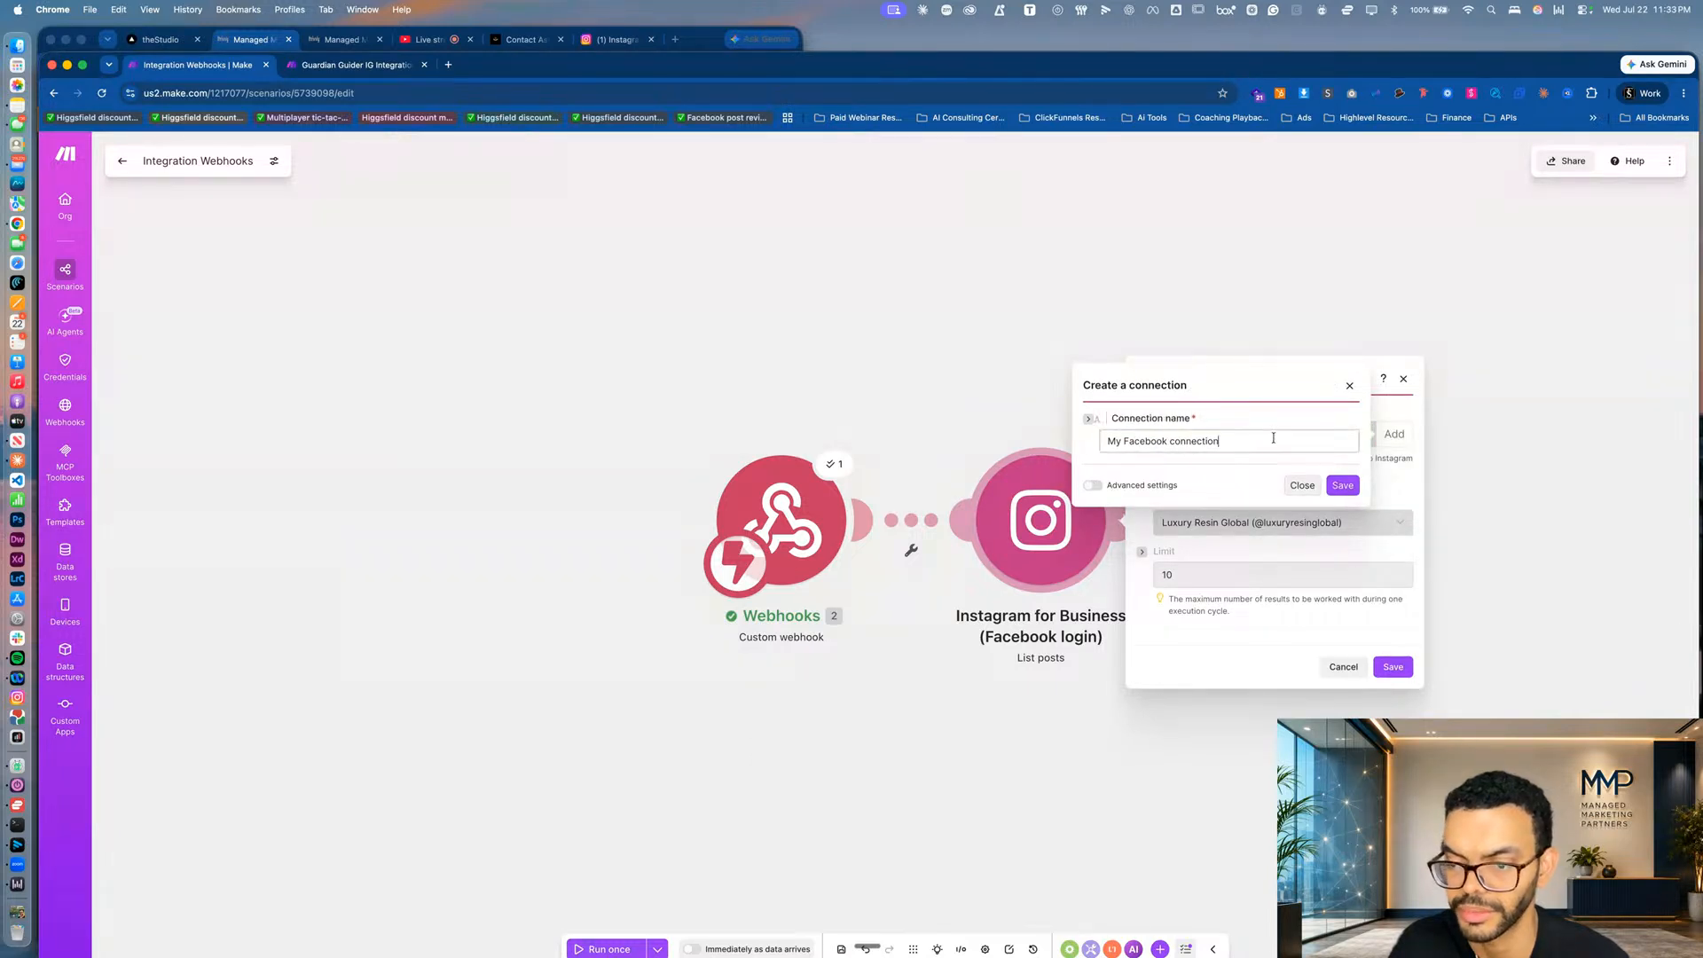
pyautogui.press('super+a')
pyautogui.write('MM')
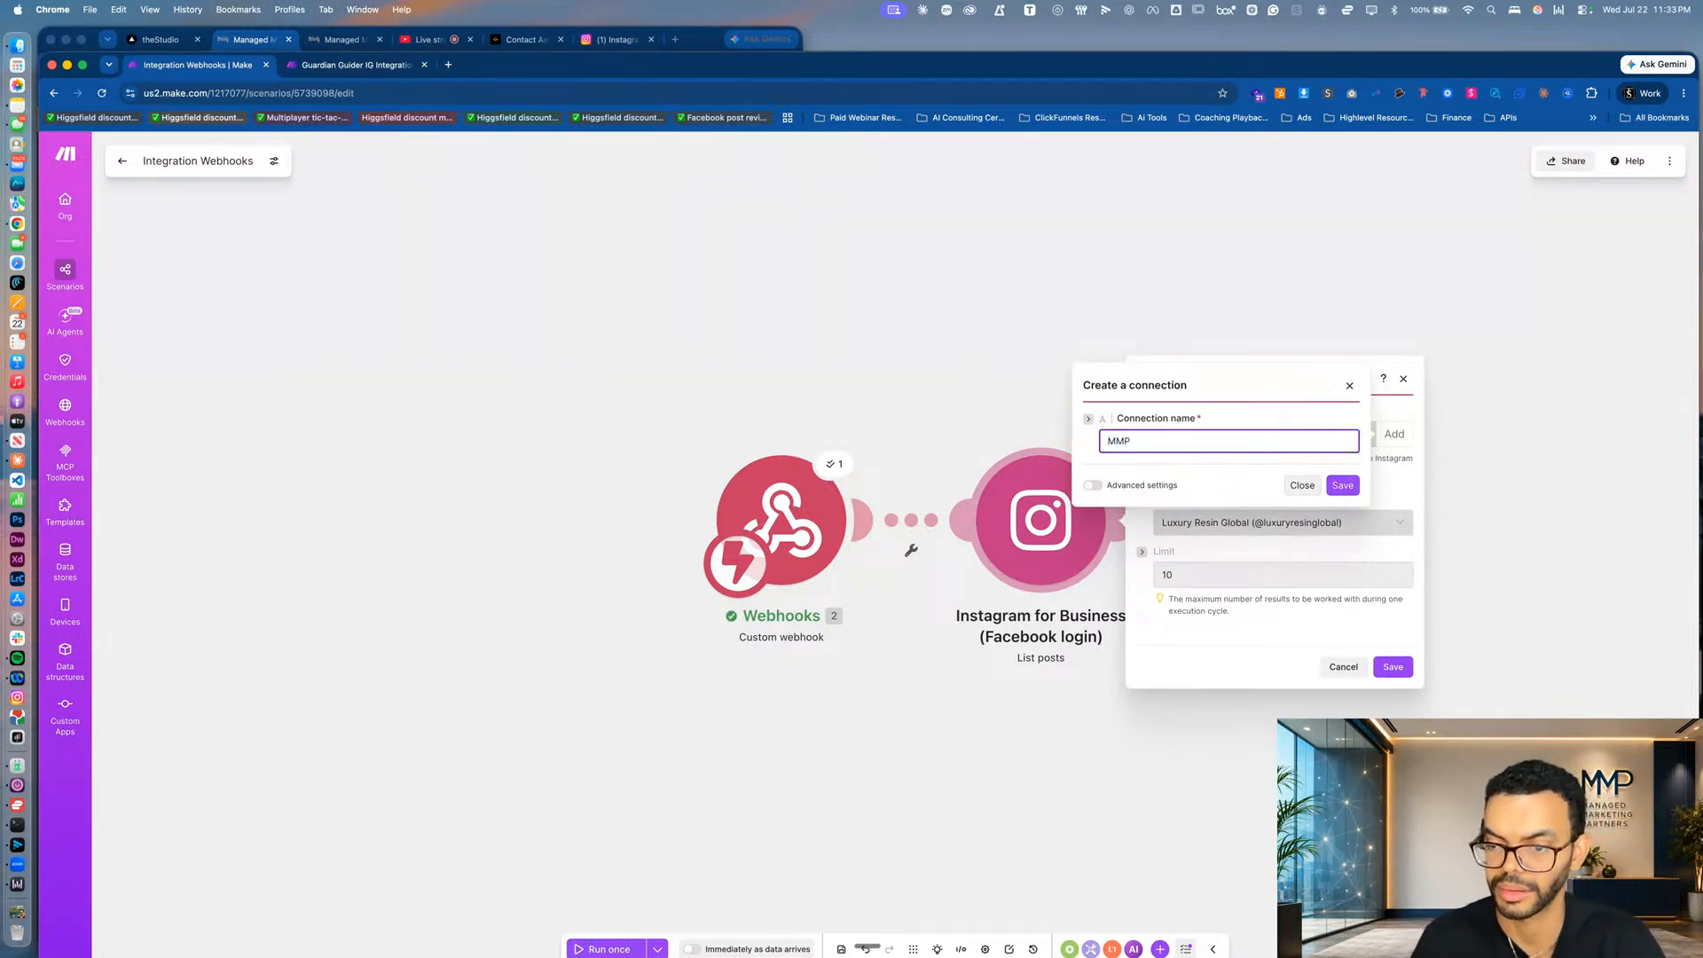
pyautogui.click(1098, 487)
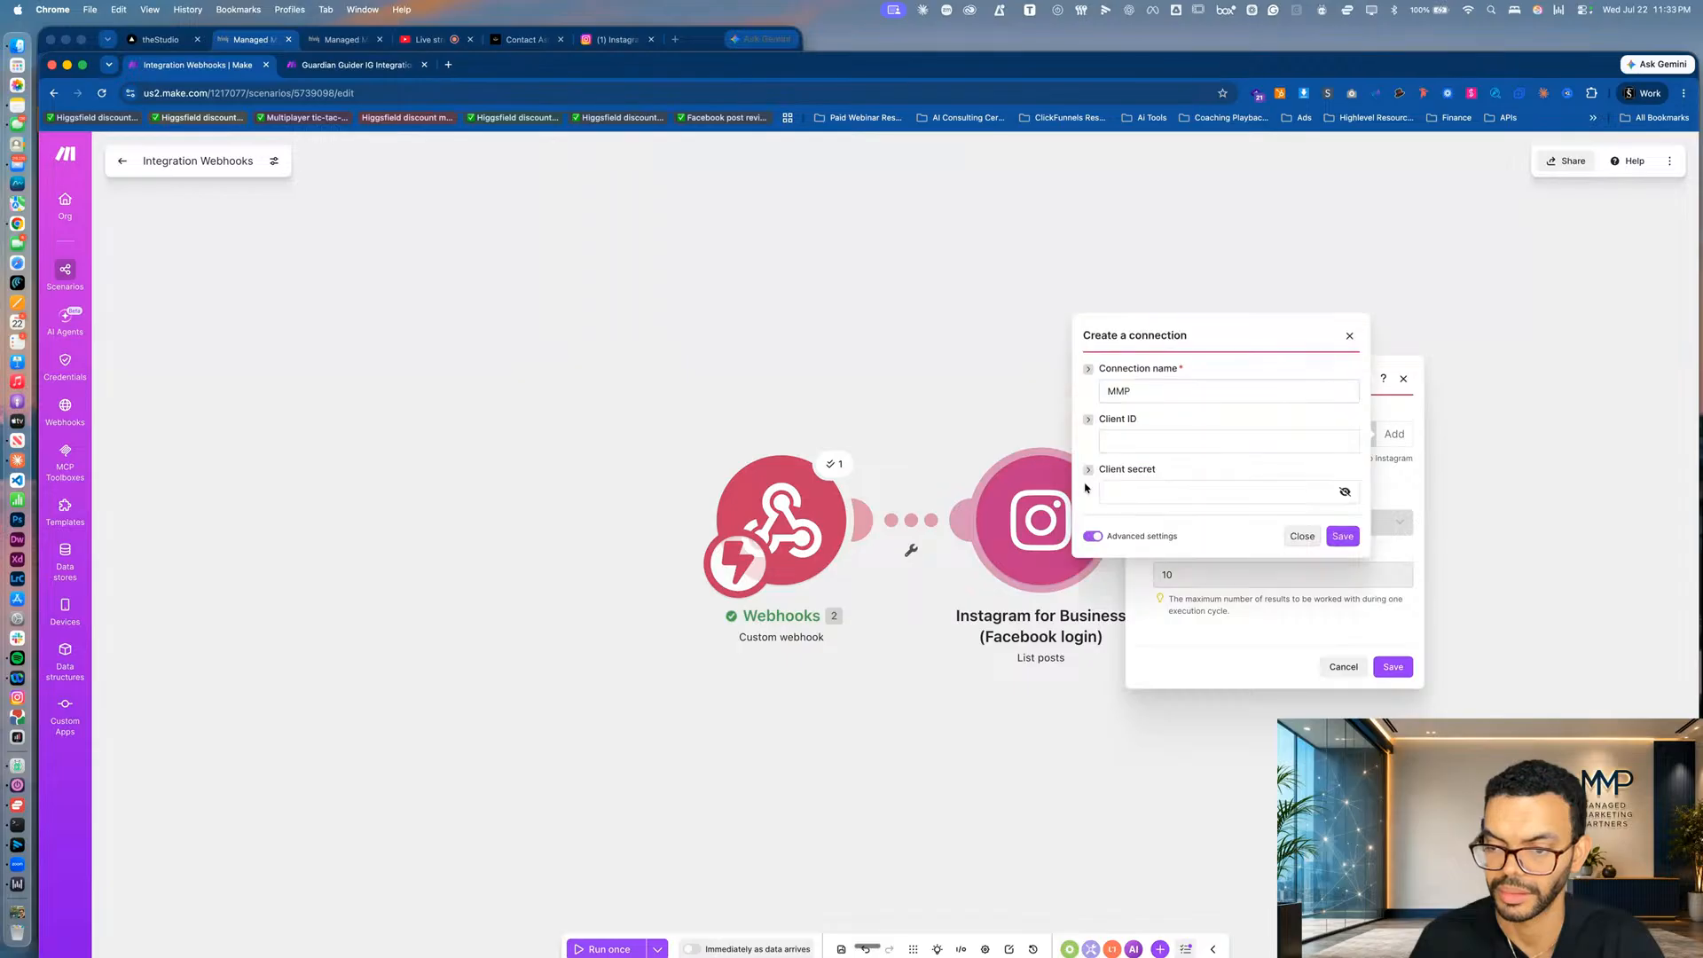
pyautogui.click(1166, 391)
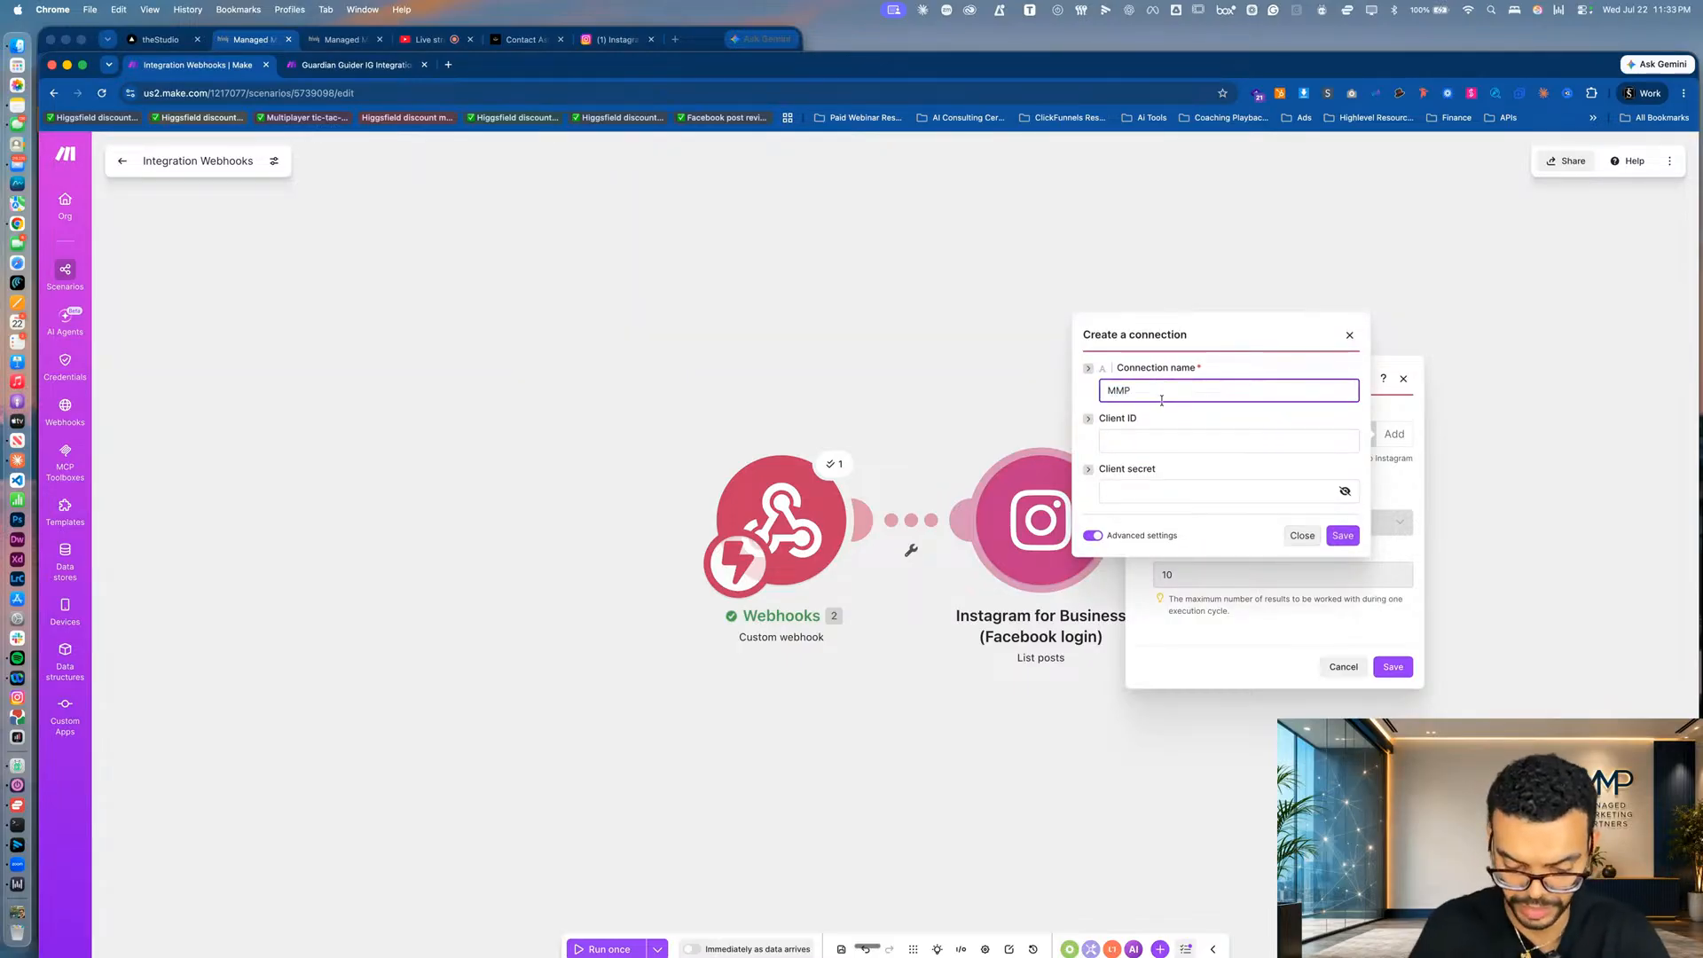
pyautogui.write('Inst')
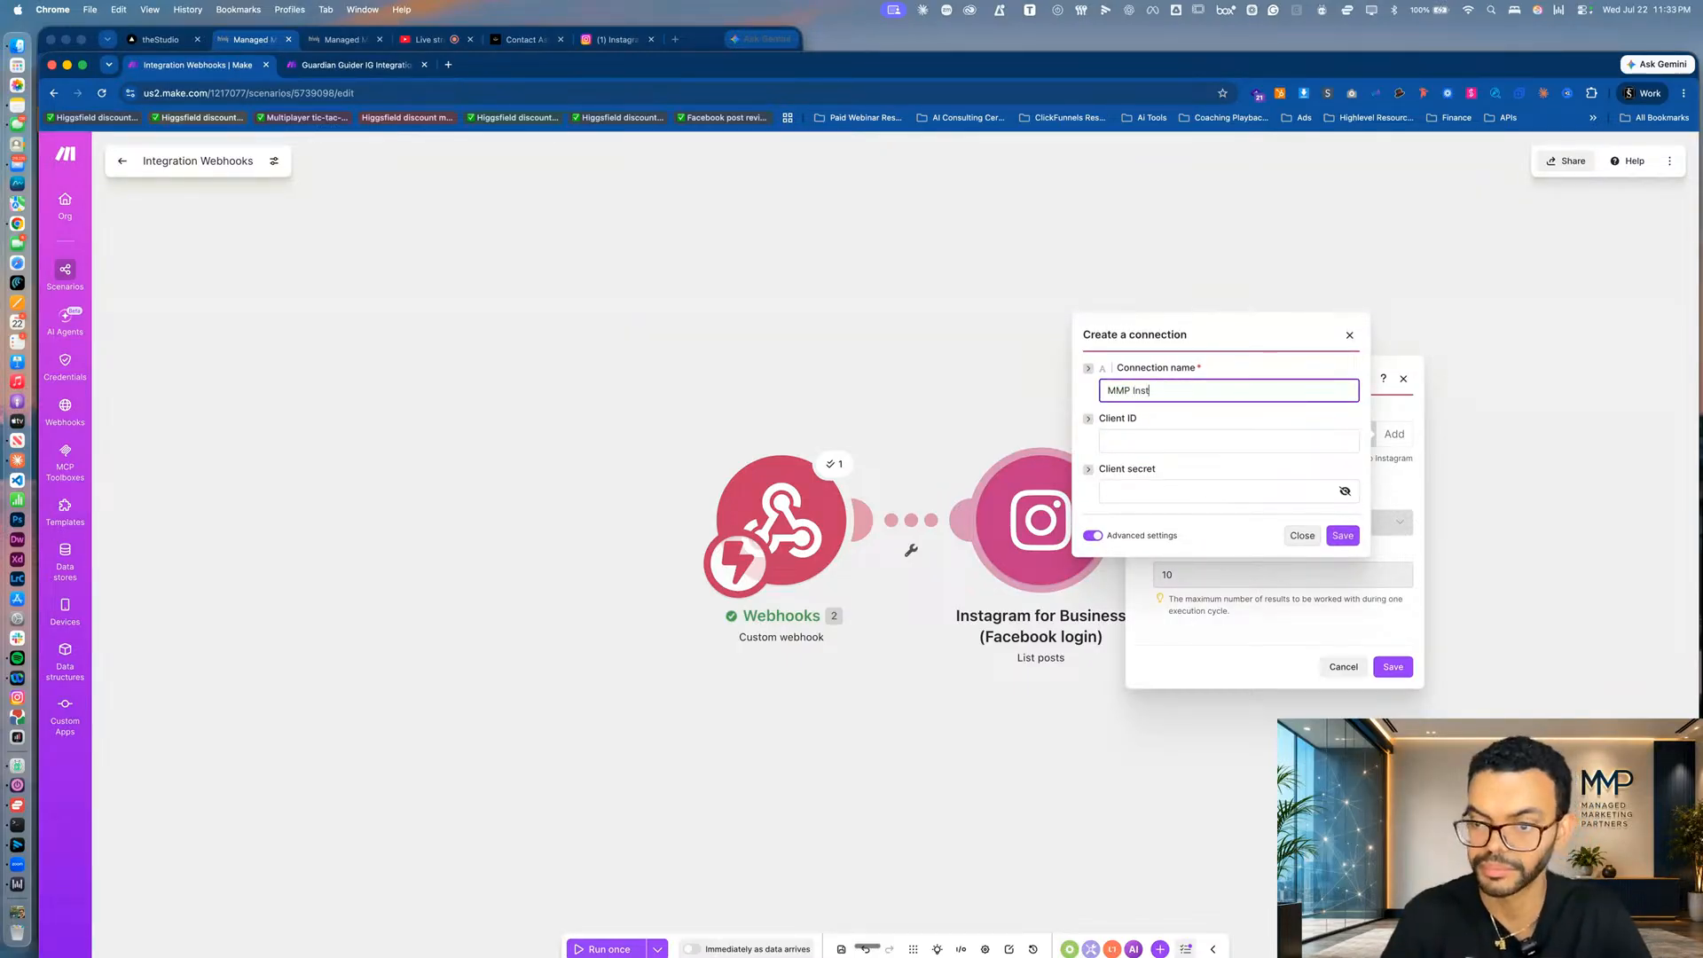
pyautogui.write('agram')
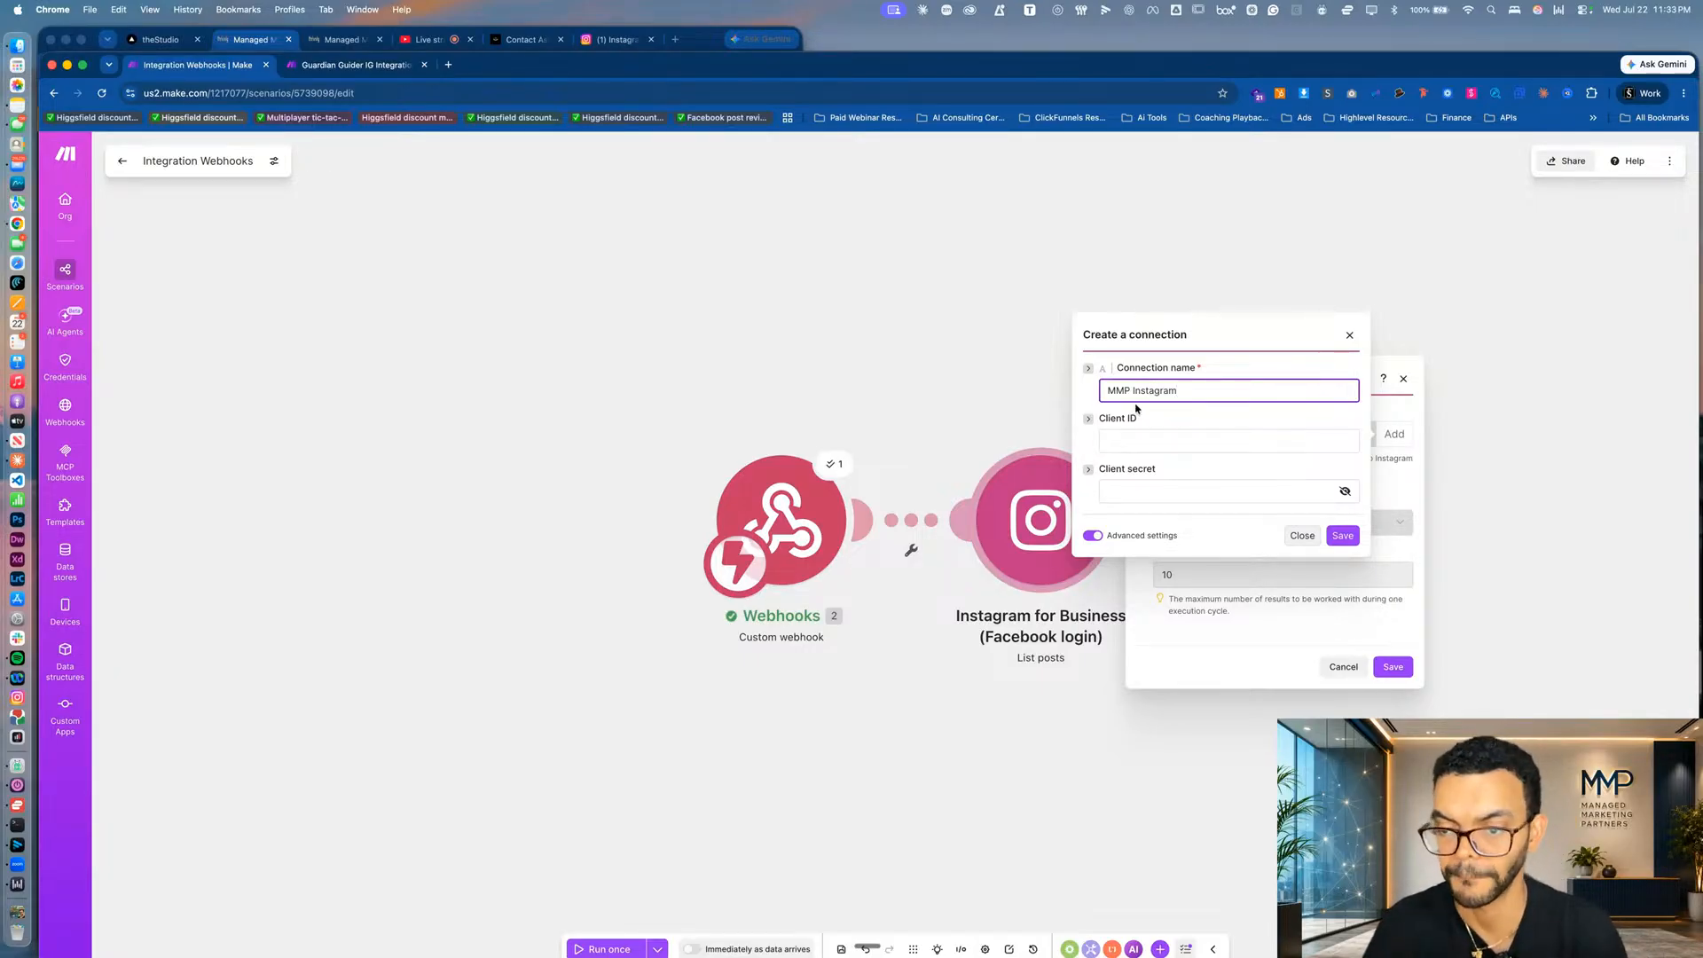
# Save the MMP Instagram connection and authorize Make with the previously used Facebook account.
pyautogui.click(1343, 537)
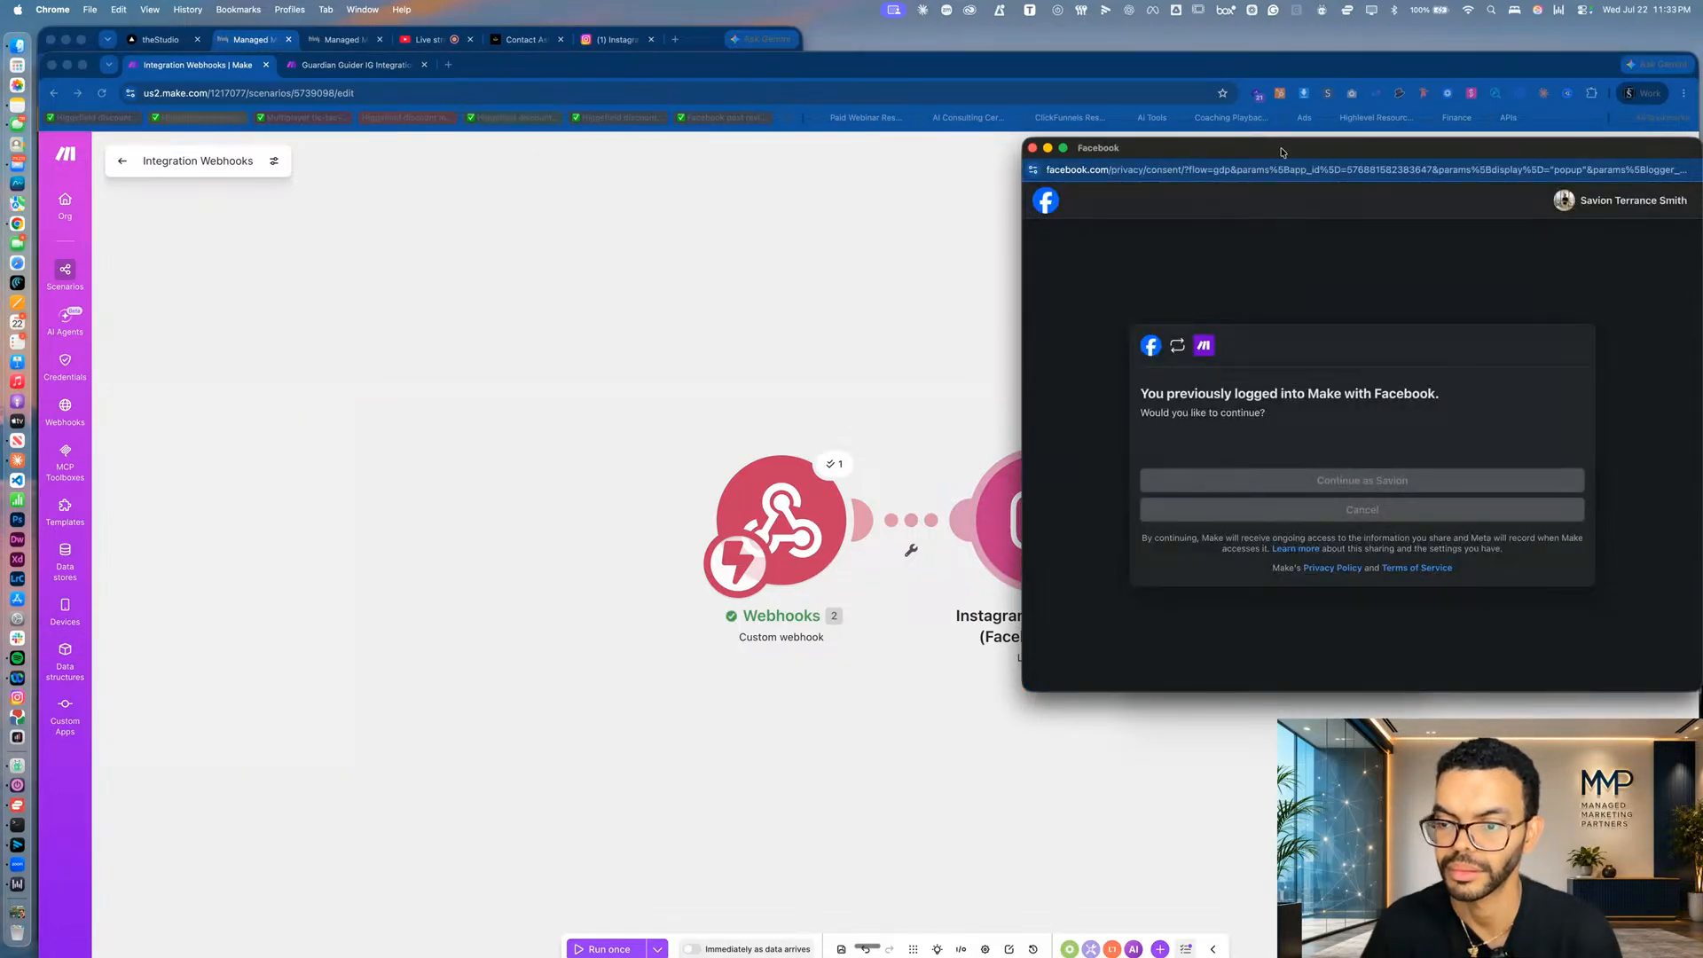
pyautogui.moveTo(1282, 152); pyautogui.dragTo(983, 131)
pyautogui.click(1085, 461)
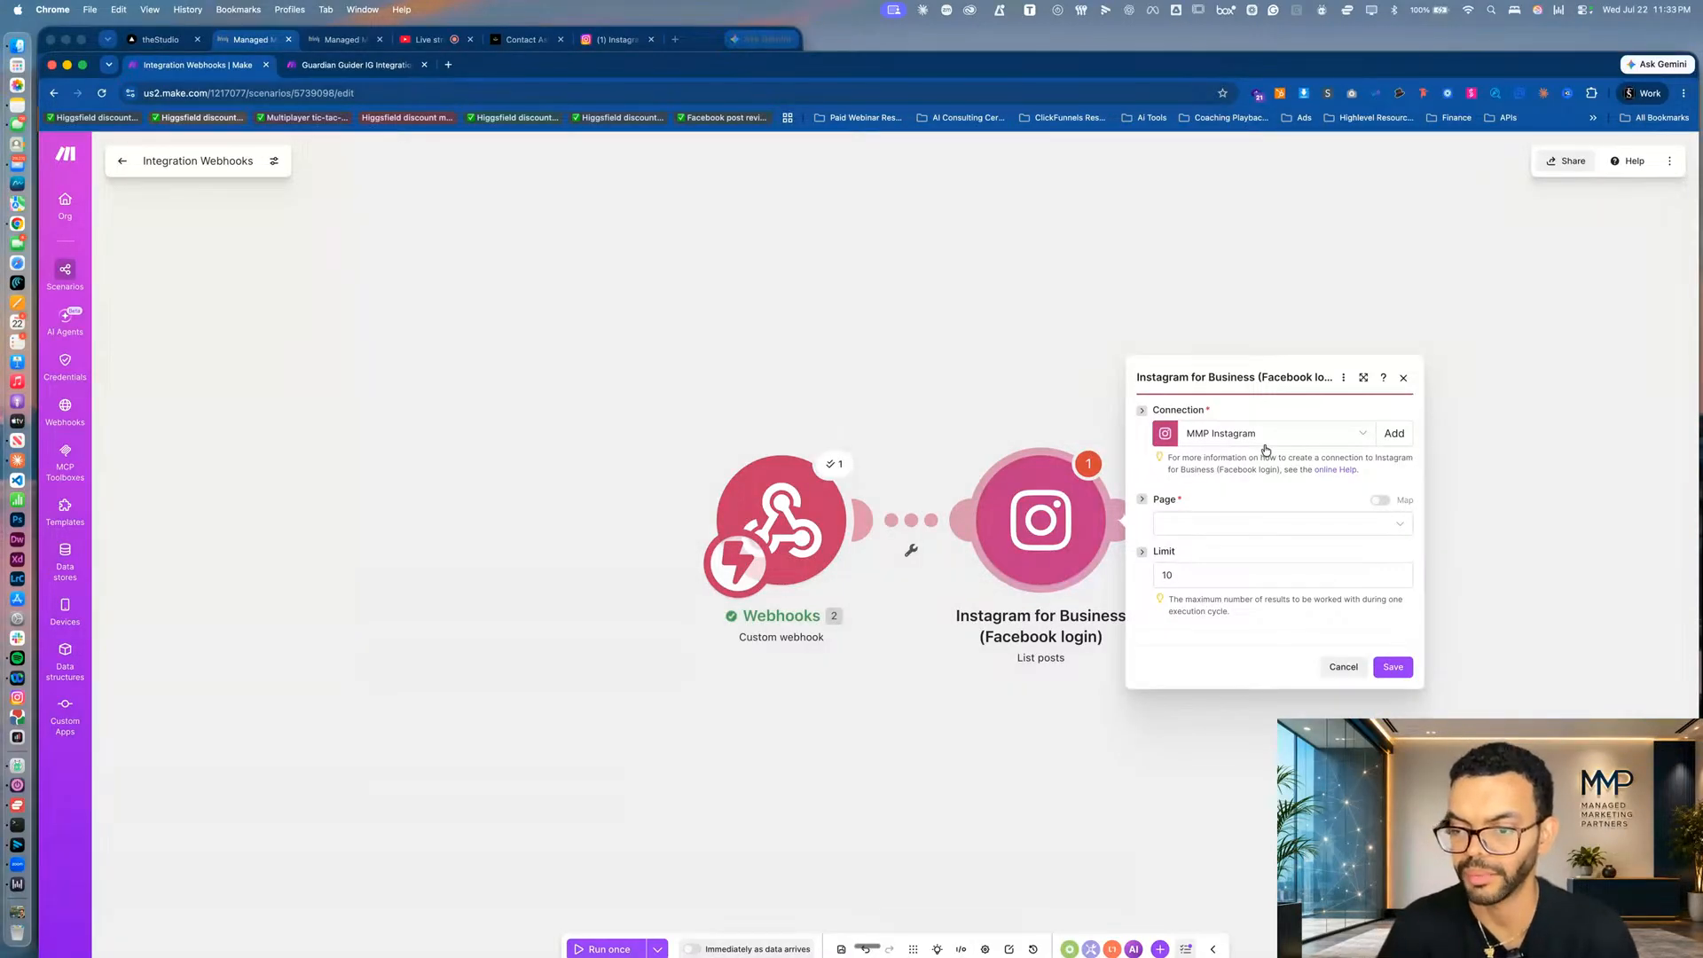
# Select the Still in Frame Creatives (Miami Gardens) page for the List posts module and set its limit to 9.
pyautogui.click(1227, 530)
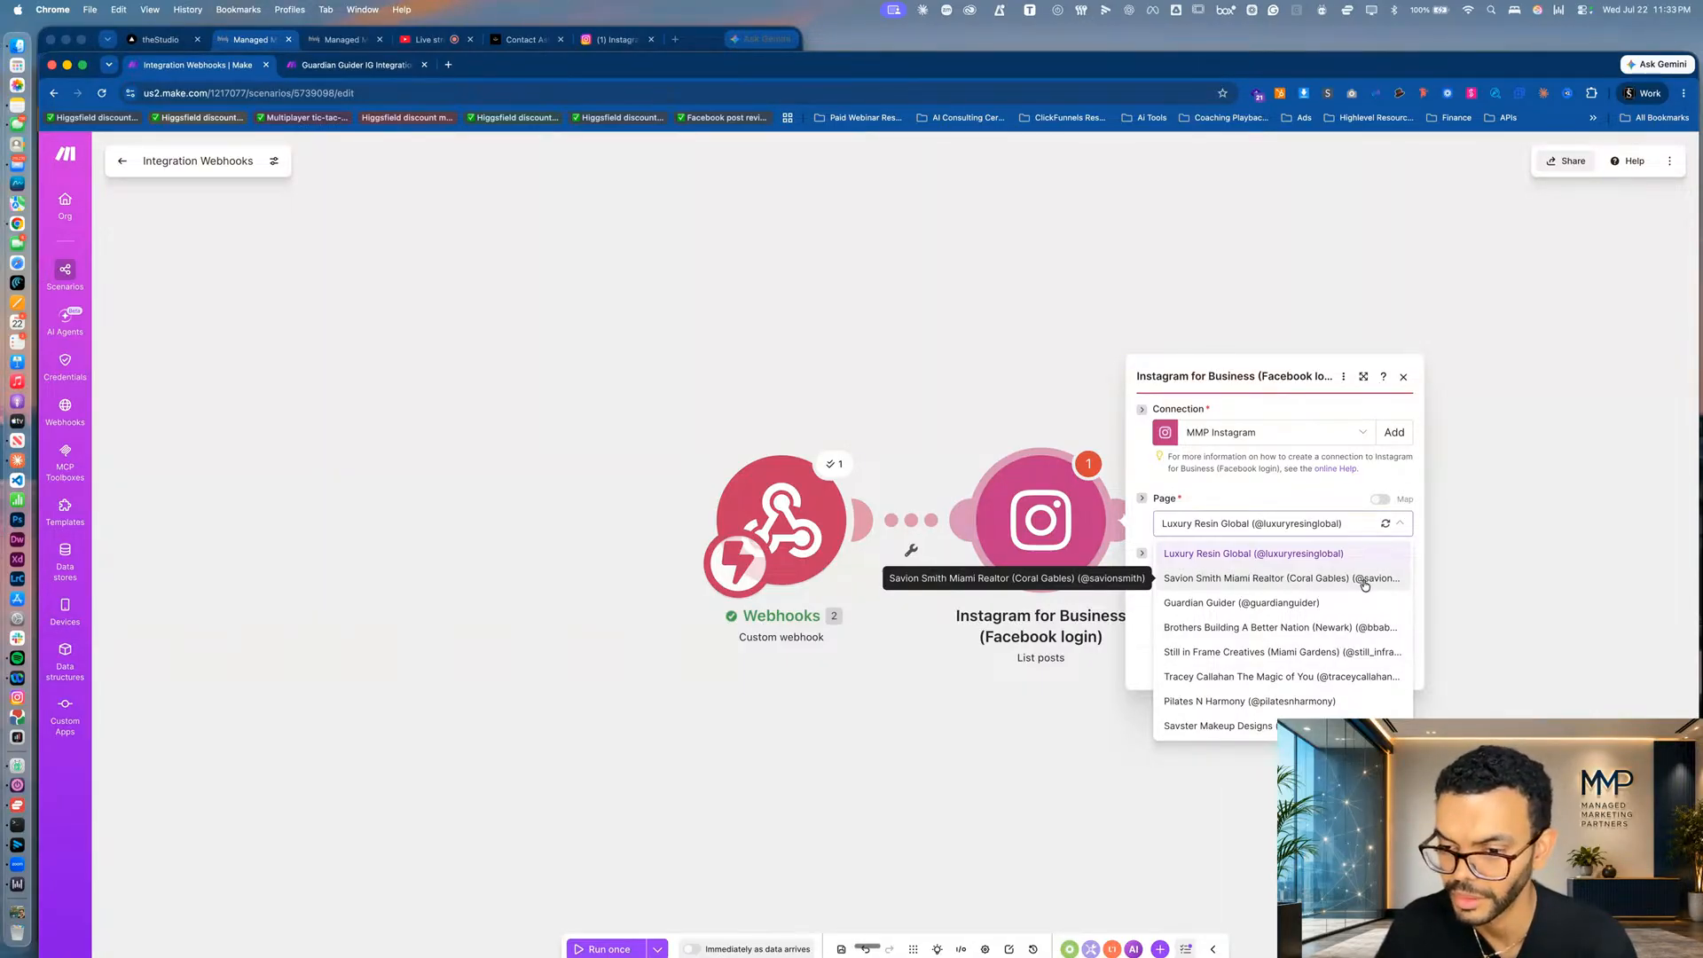
pyautogui.click(1280, 653)
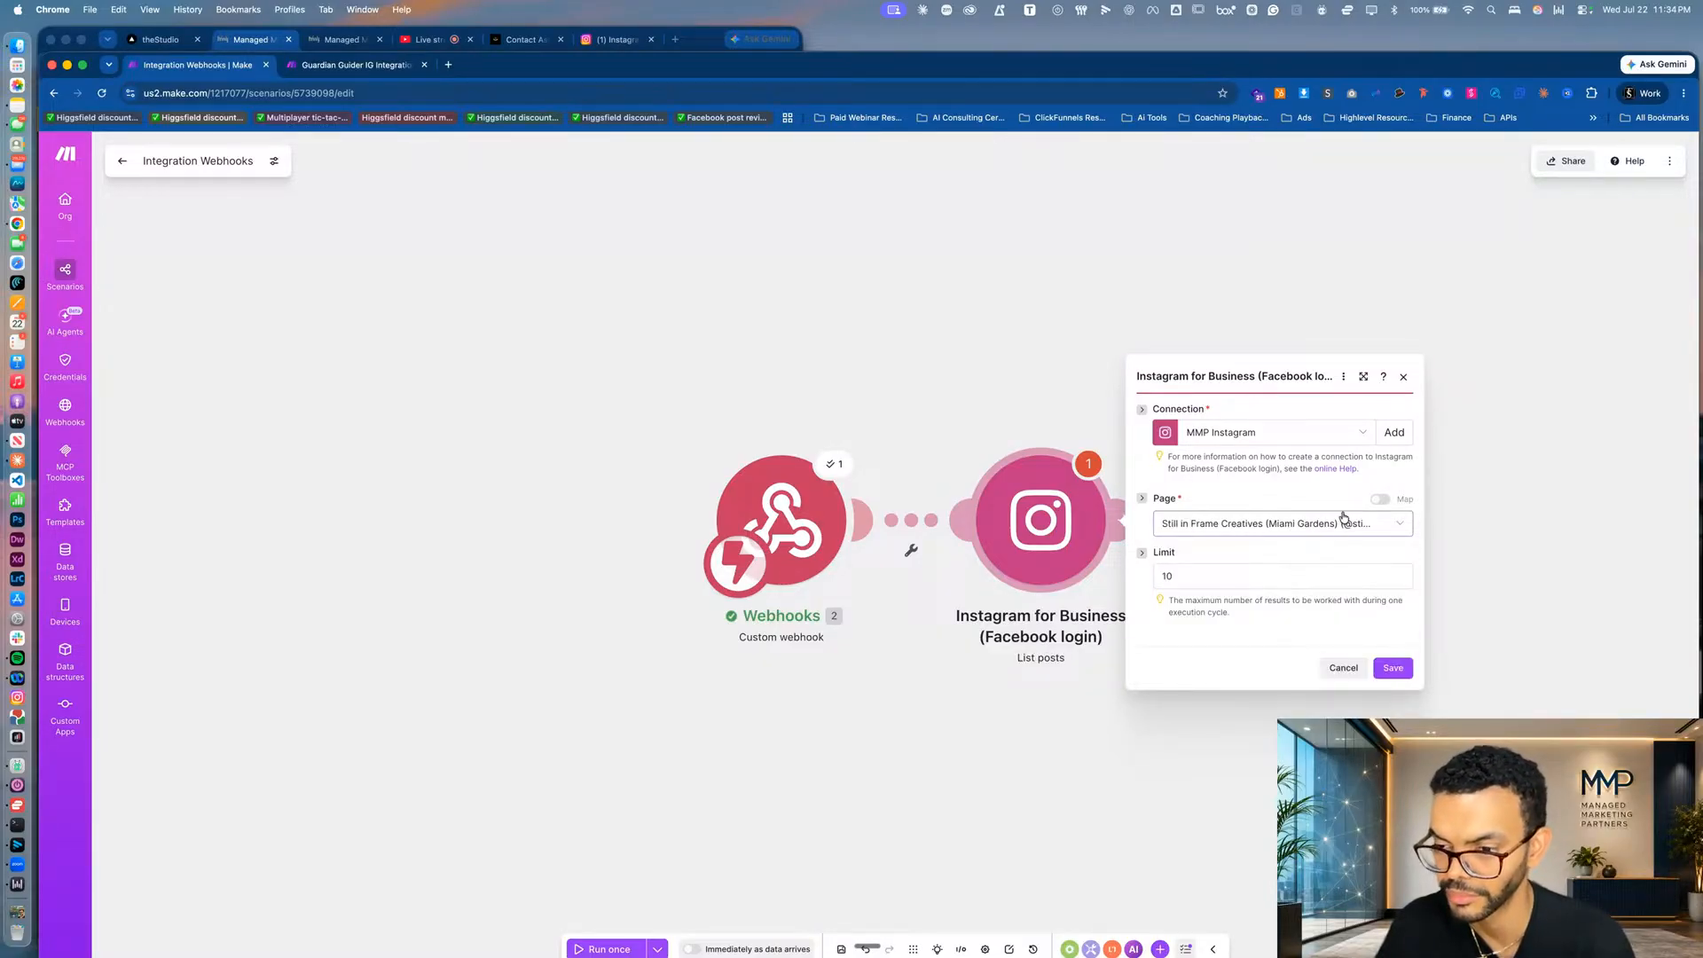
pyautogui.click(1206, 583)
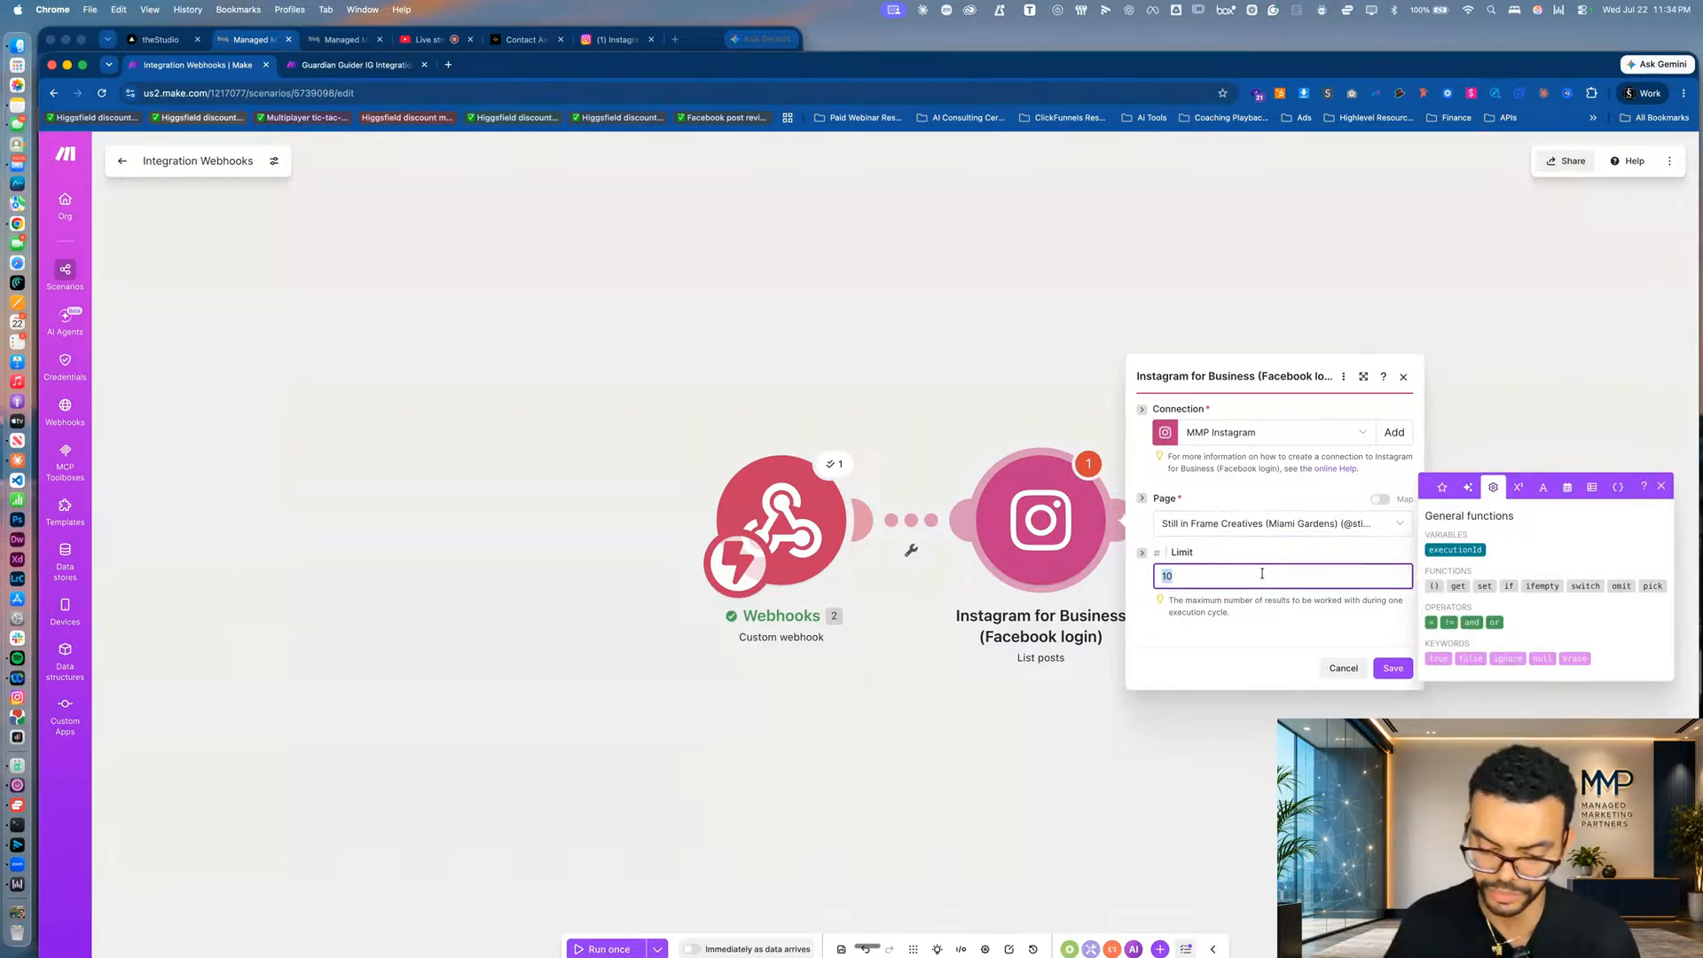
pyautogui.write('9')
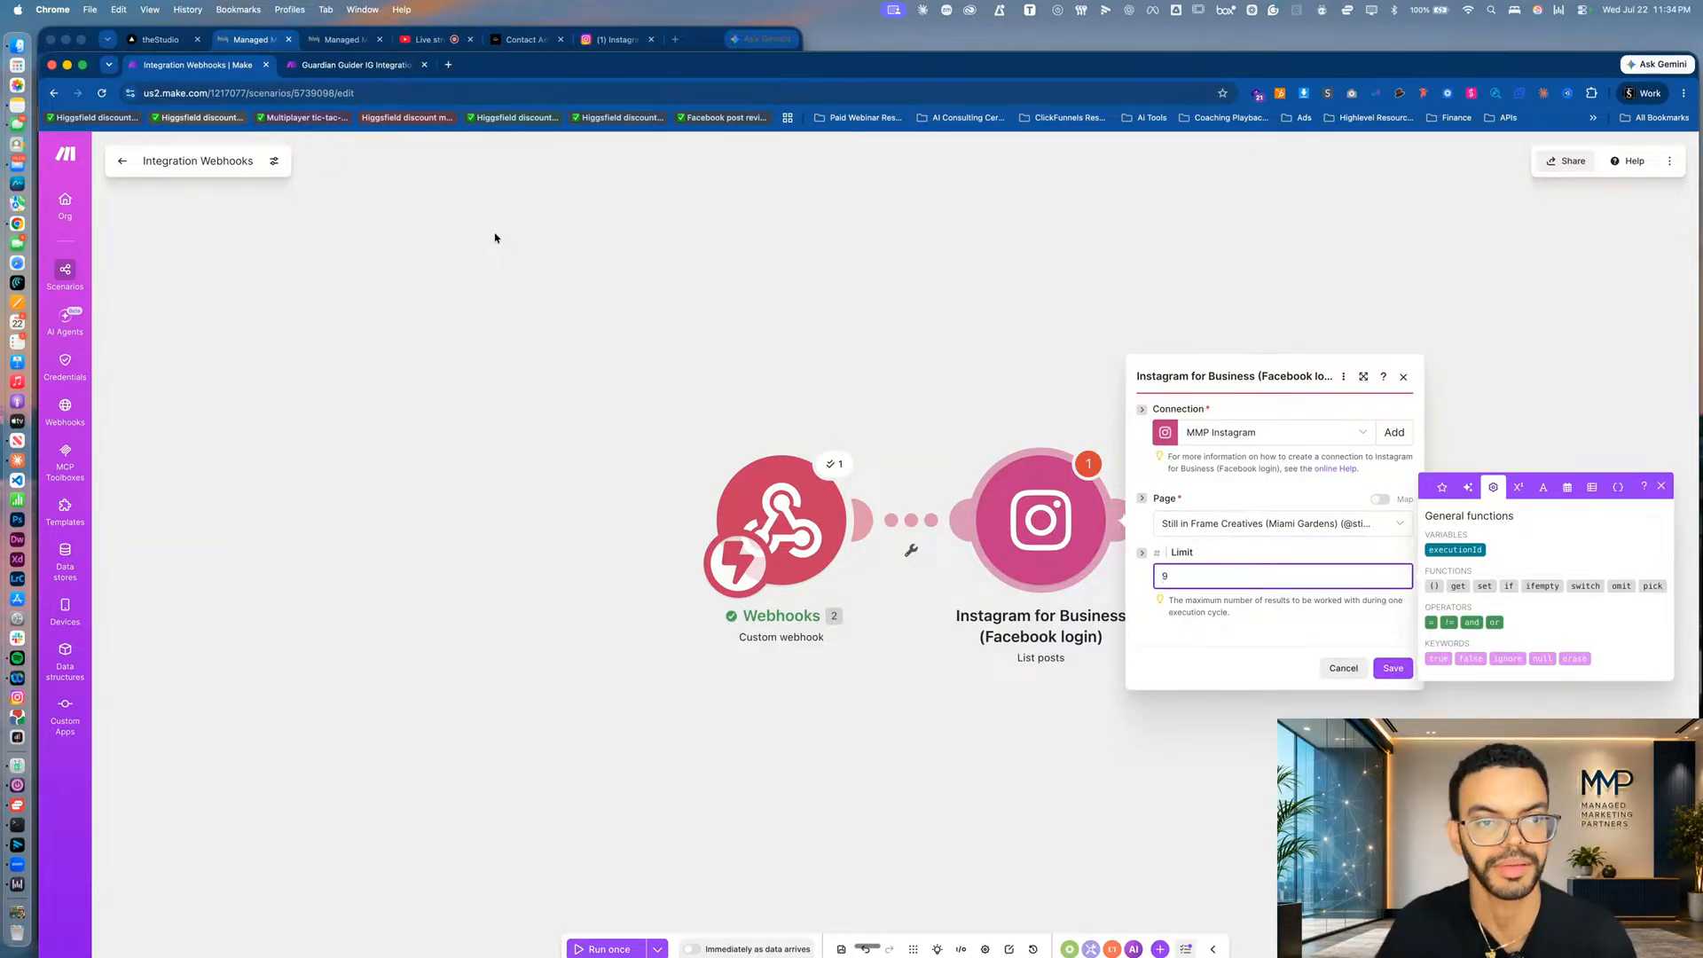
# Check the List posts limit in the Guardian Guider scenario, set the Integration Webhooks limit to 25 and save the module.
pyautogui.hotkey('ctrl', 'Tab')
pyautogui.click(703, 385)
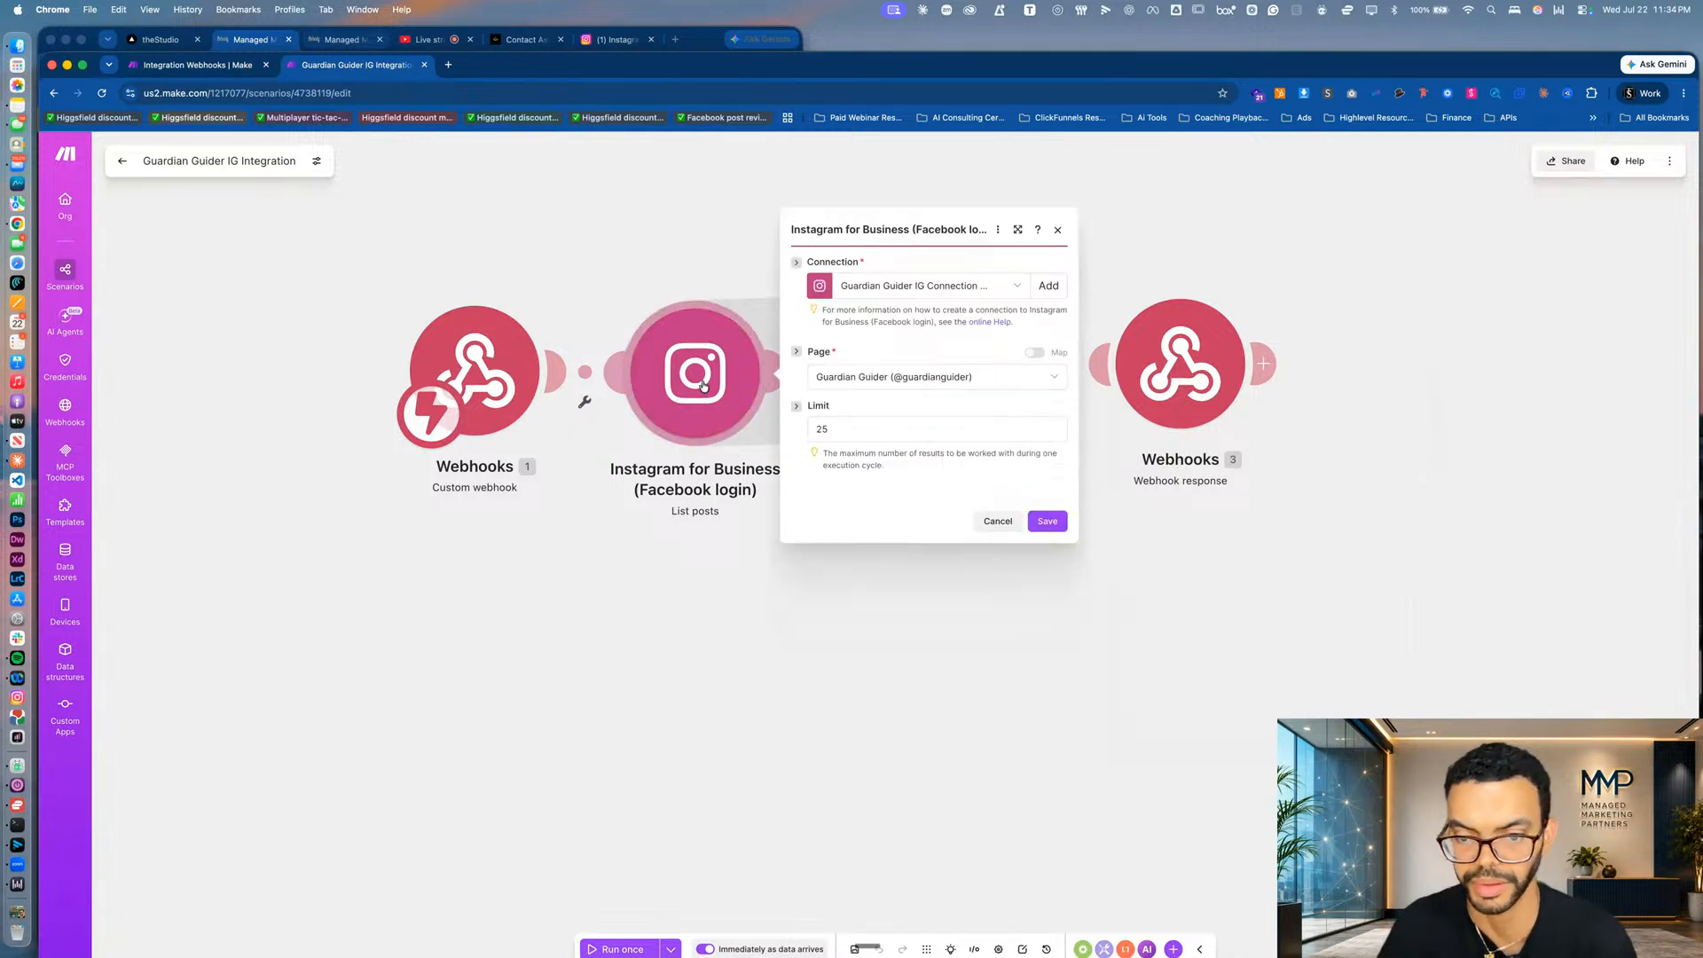
pyautogui.click(166, 64)
pyautogui.click(1178, 576)
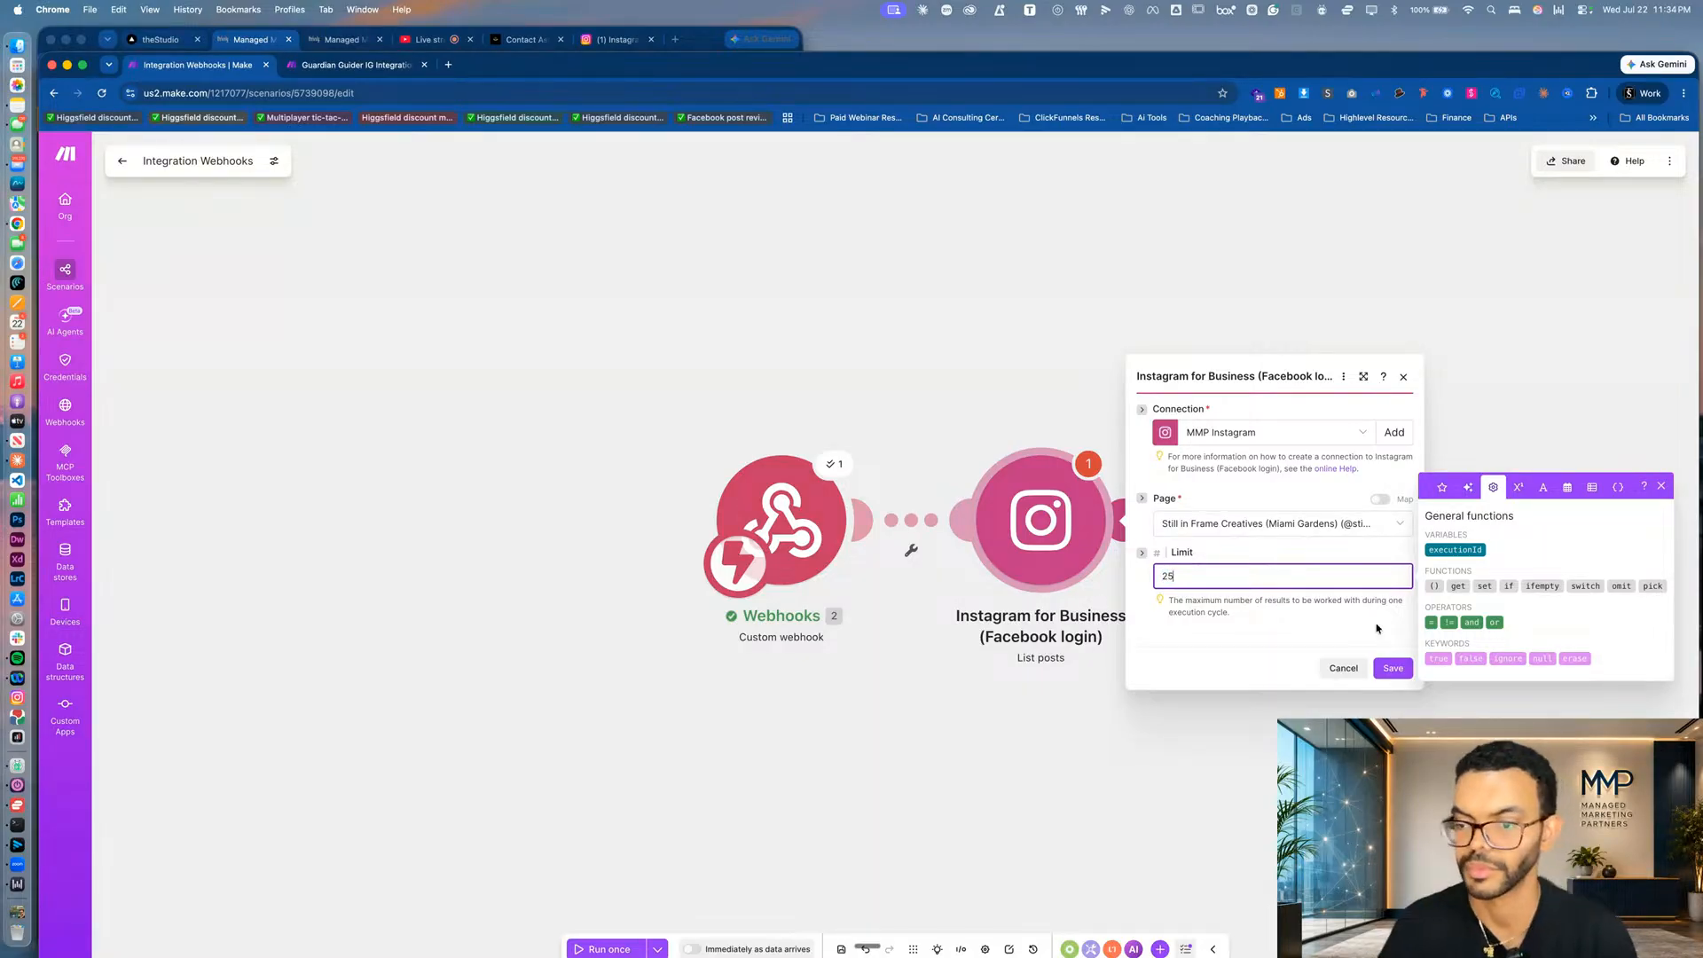
pyautogui.click(1393, 668)
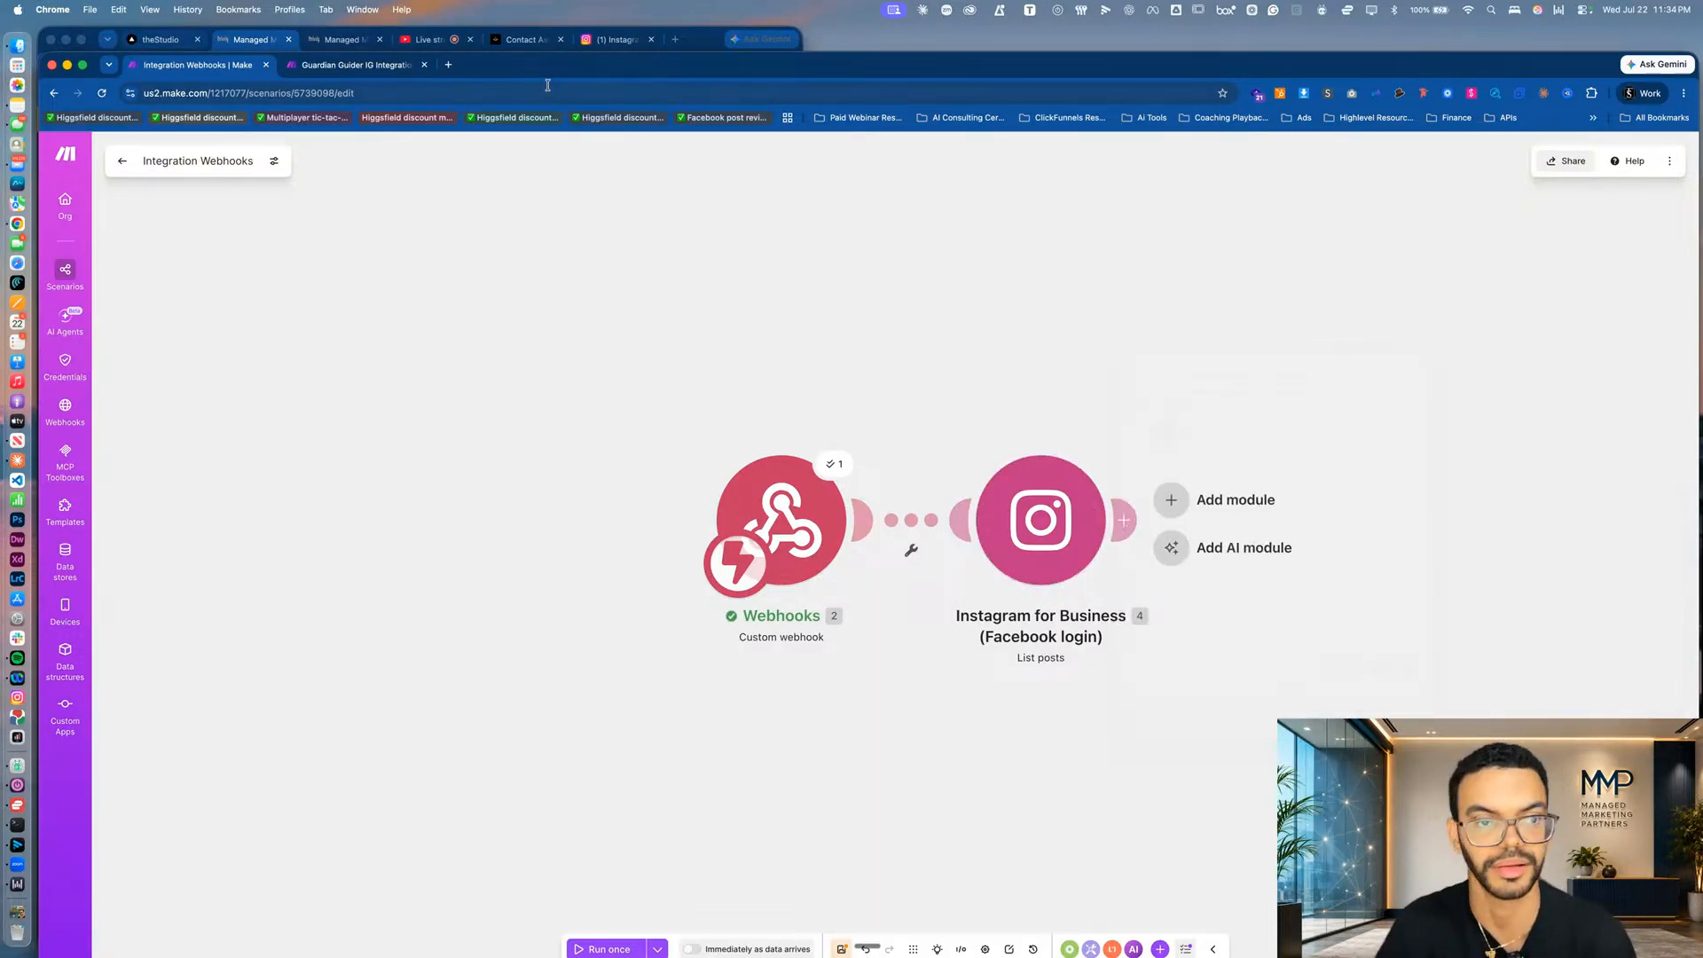
# Review the Array aggregator's settings in the Guardian Guider IG Integration scenario and return to Integration Webhooks.
pyautogui.click(348, 66)
pyautogui.click(734, 625)
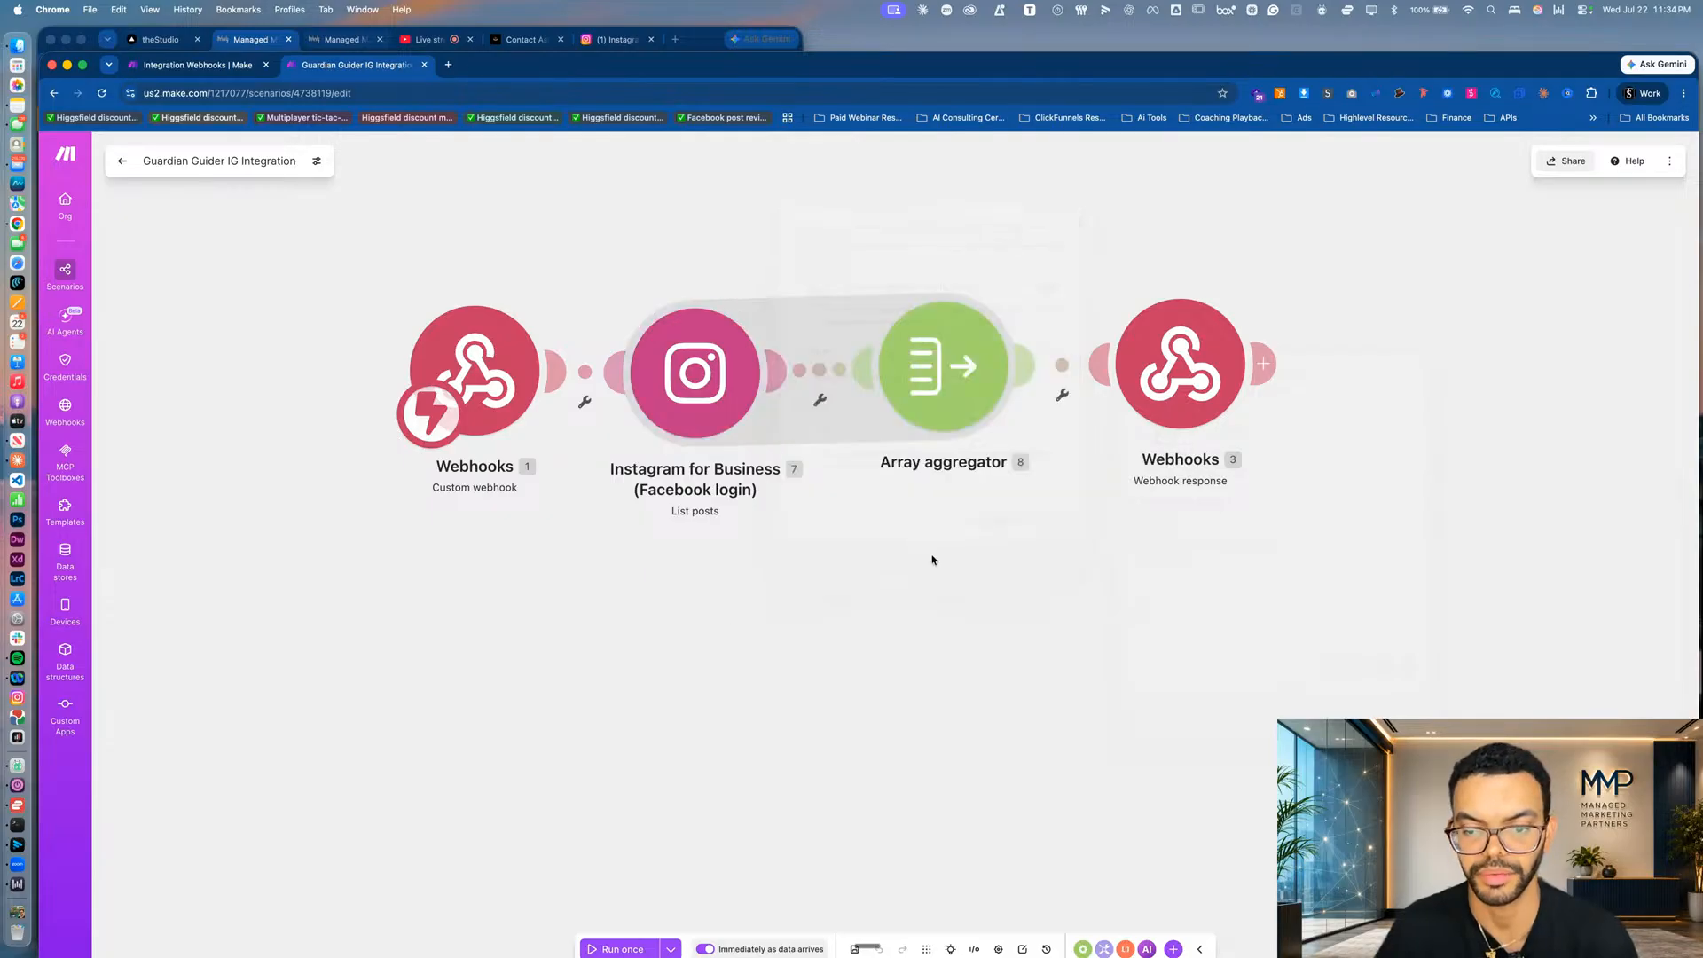
pyautogui.click(937, 366)
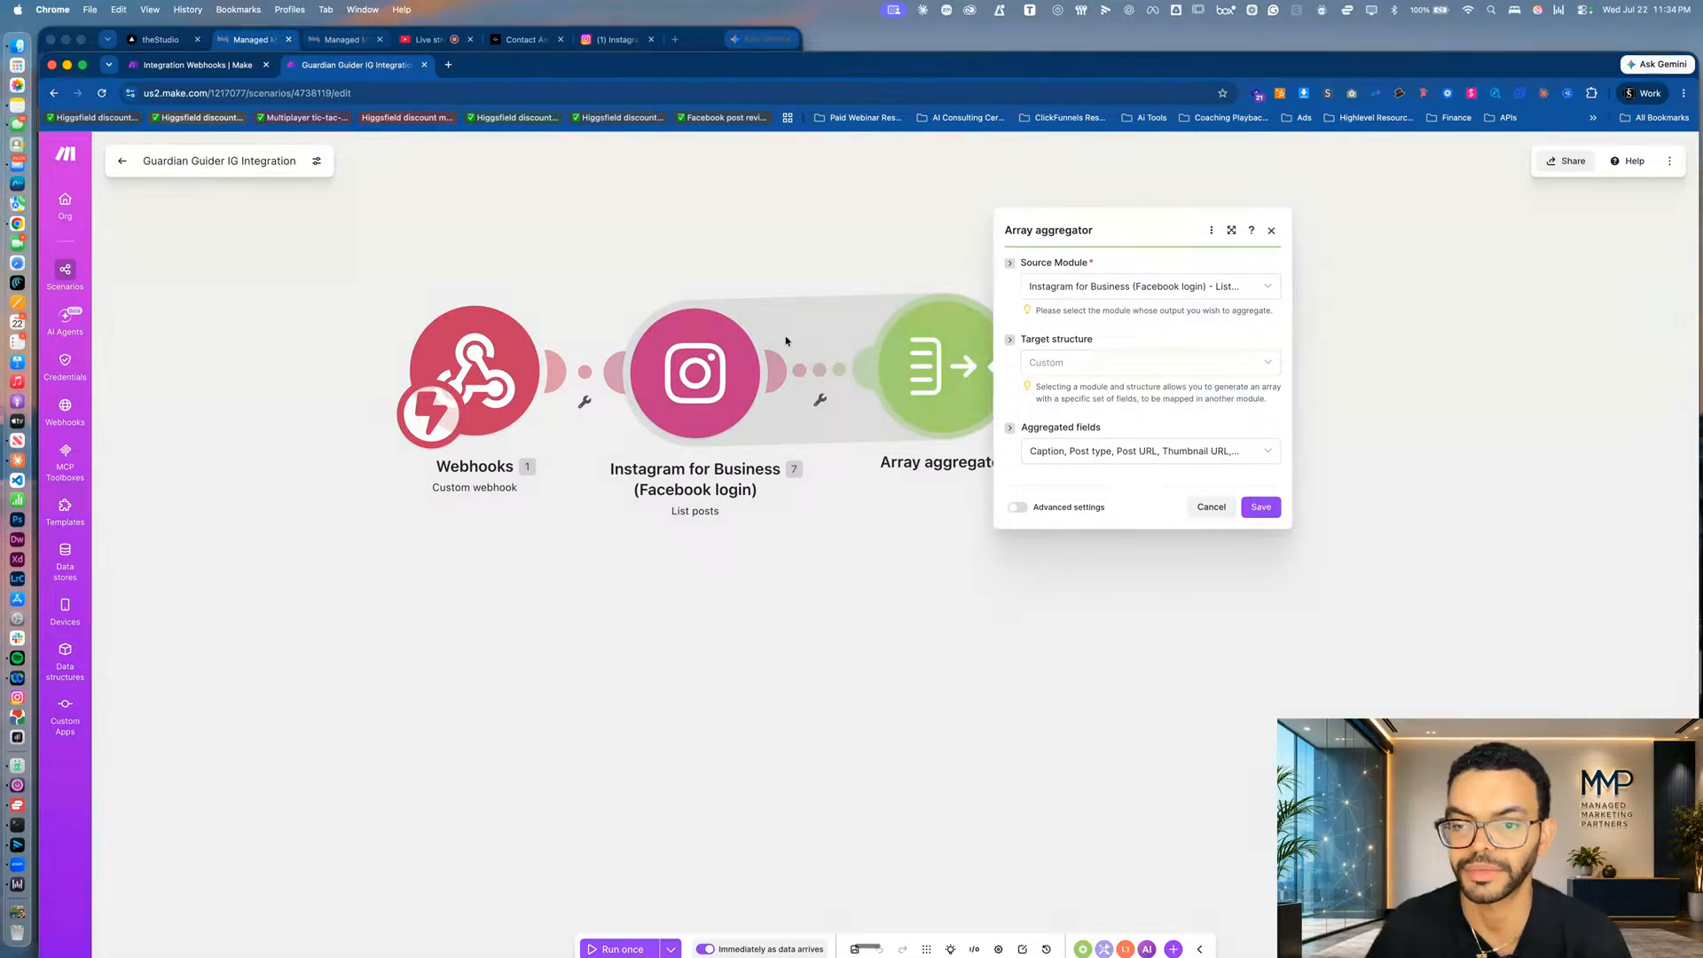
pyautogui.click(197, 64)
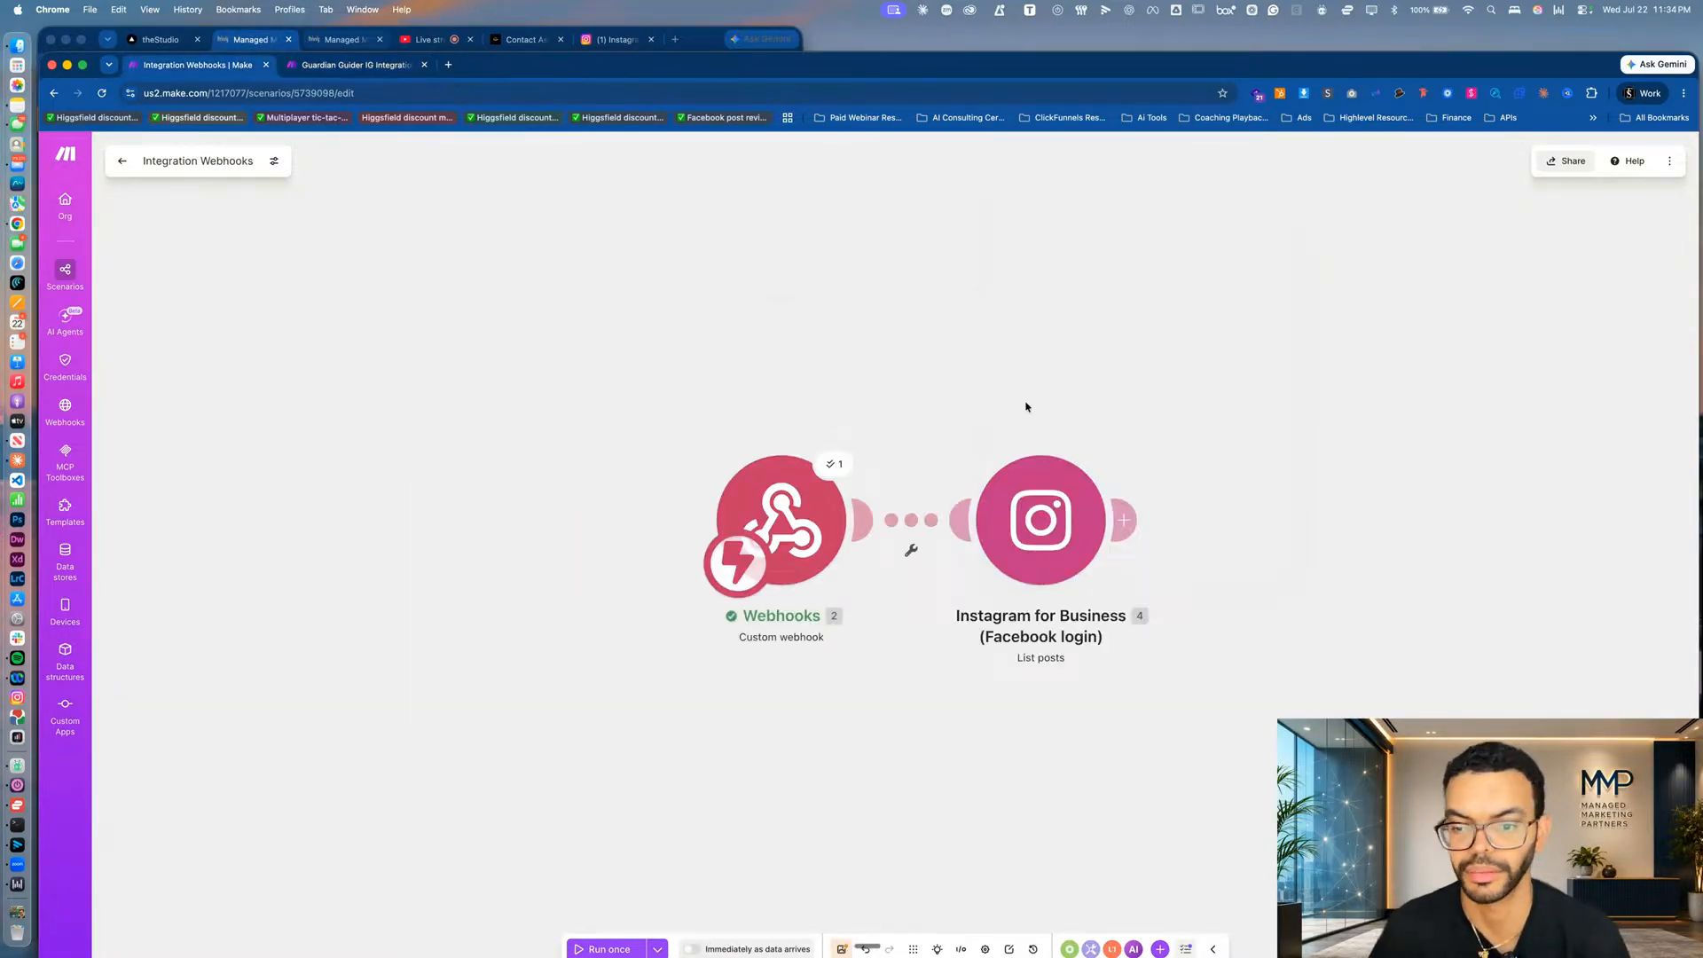
# Add an Array aggregator module after the Instagram List posts module.
pyautogui.click(1176, 498)
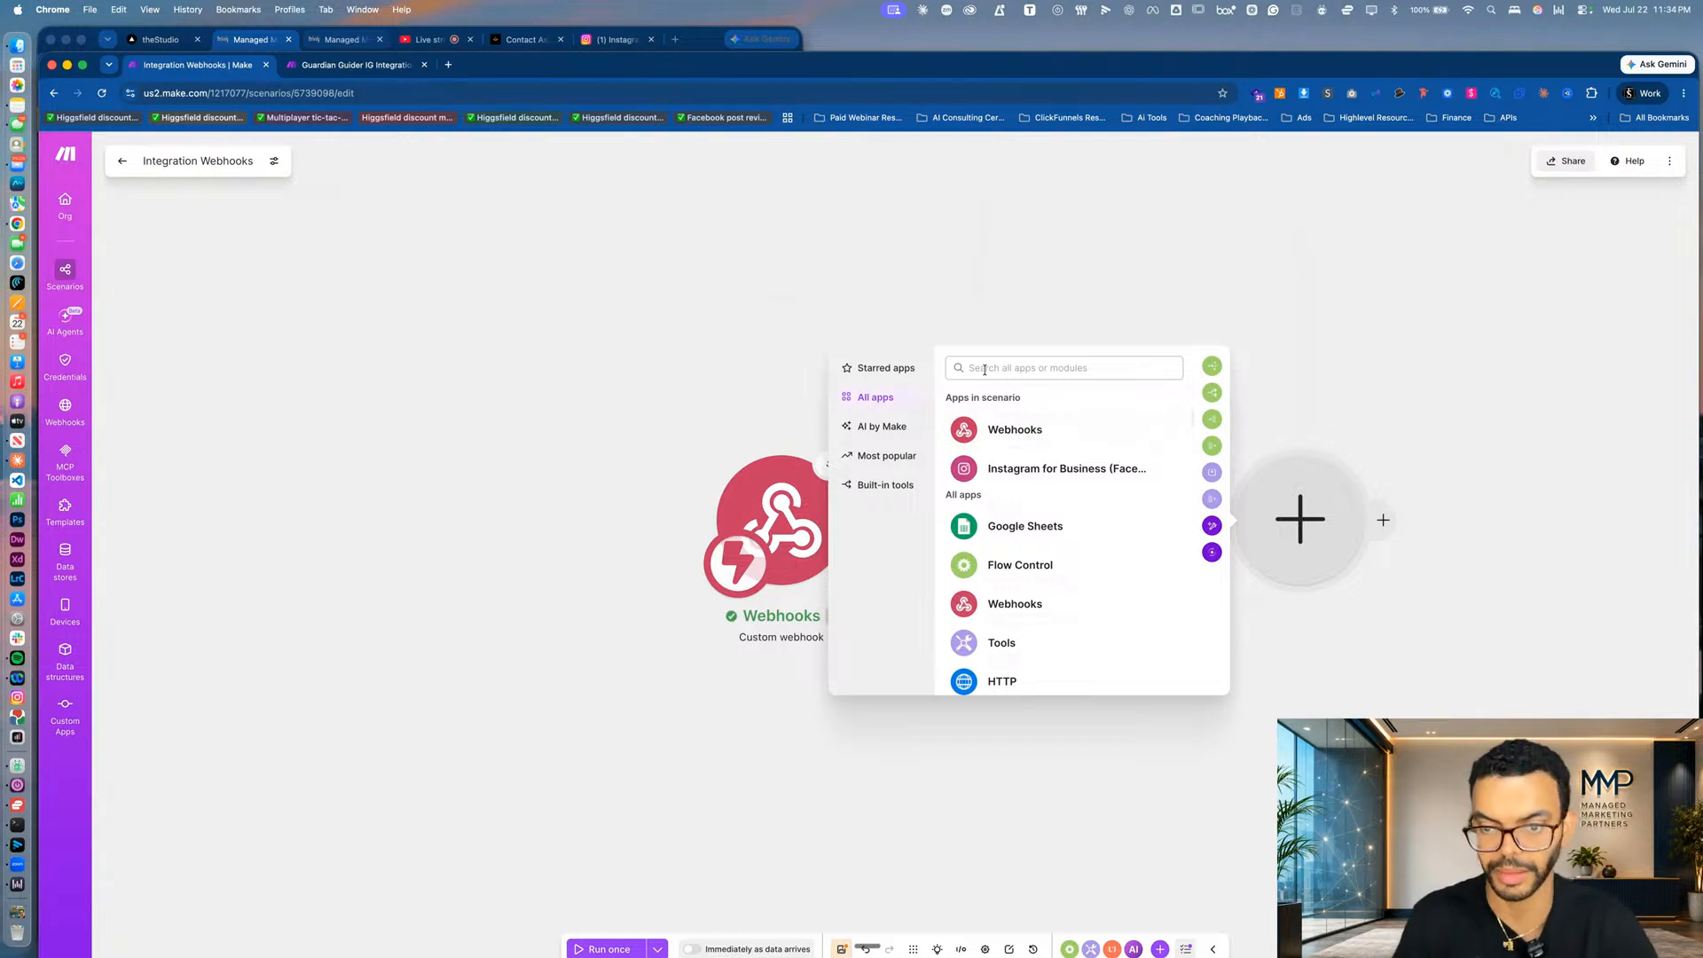
pyautogui.click(984, 370)
pyautogui.write('agre')
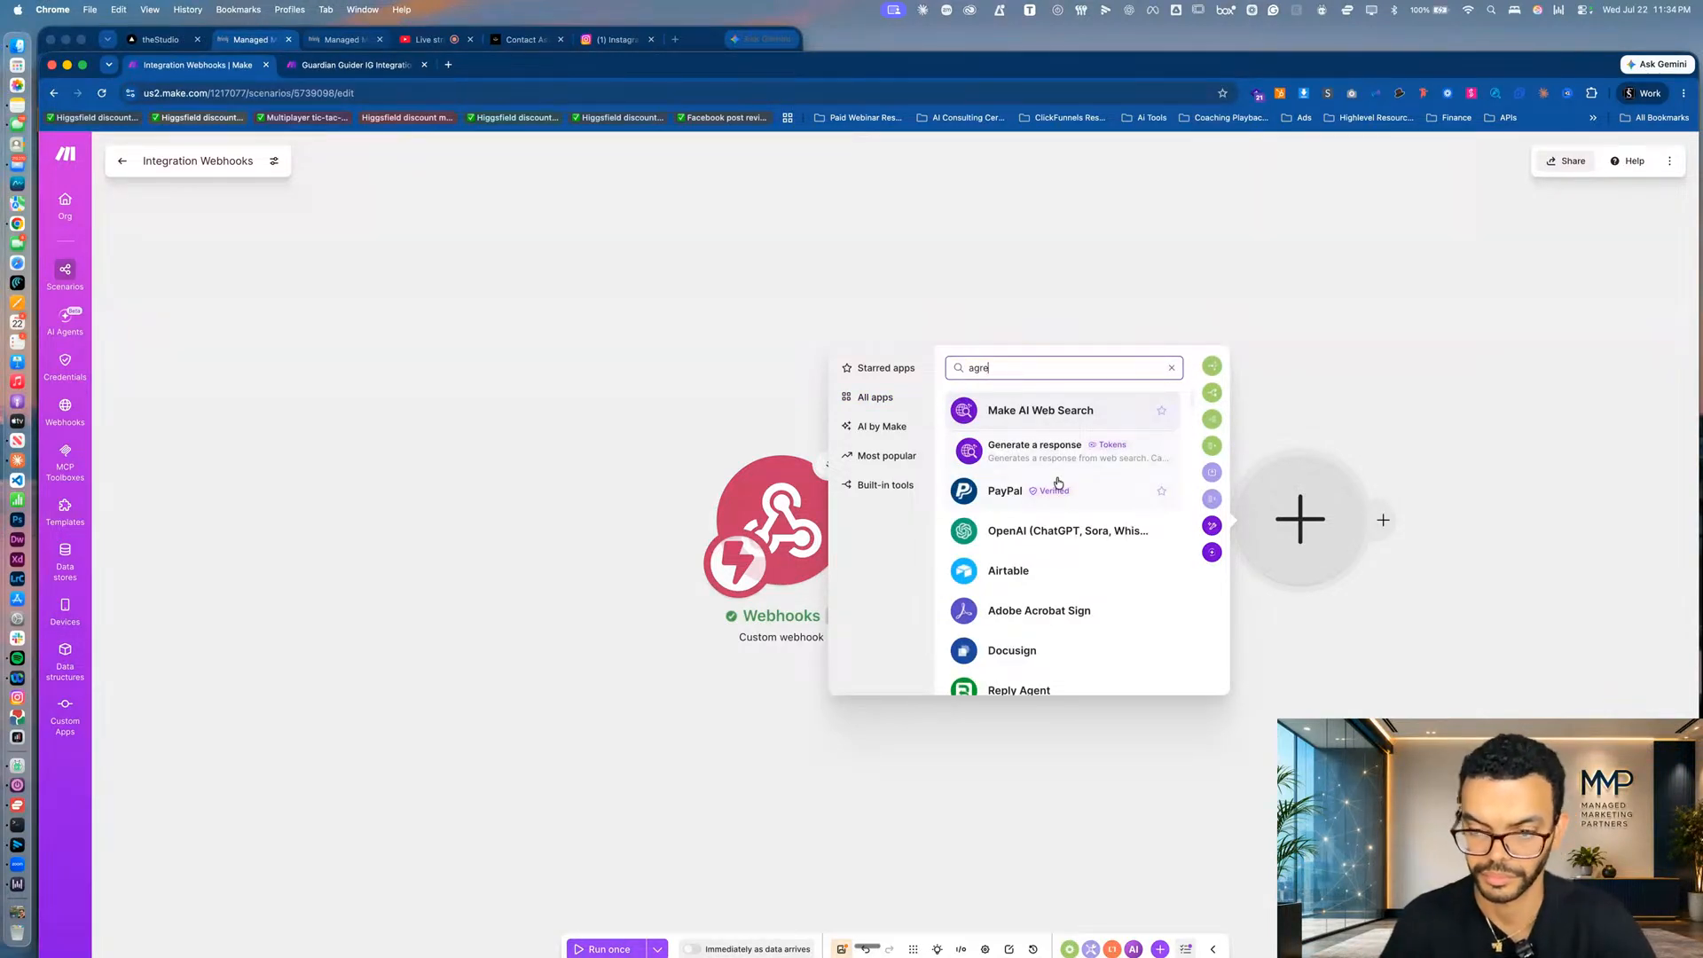
pyautogui.click(1210, 447)
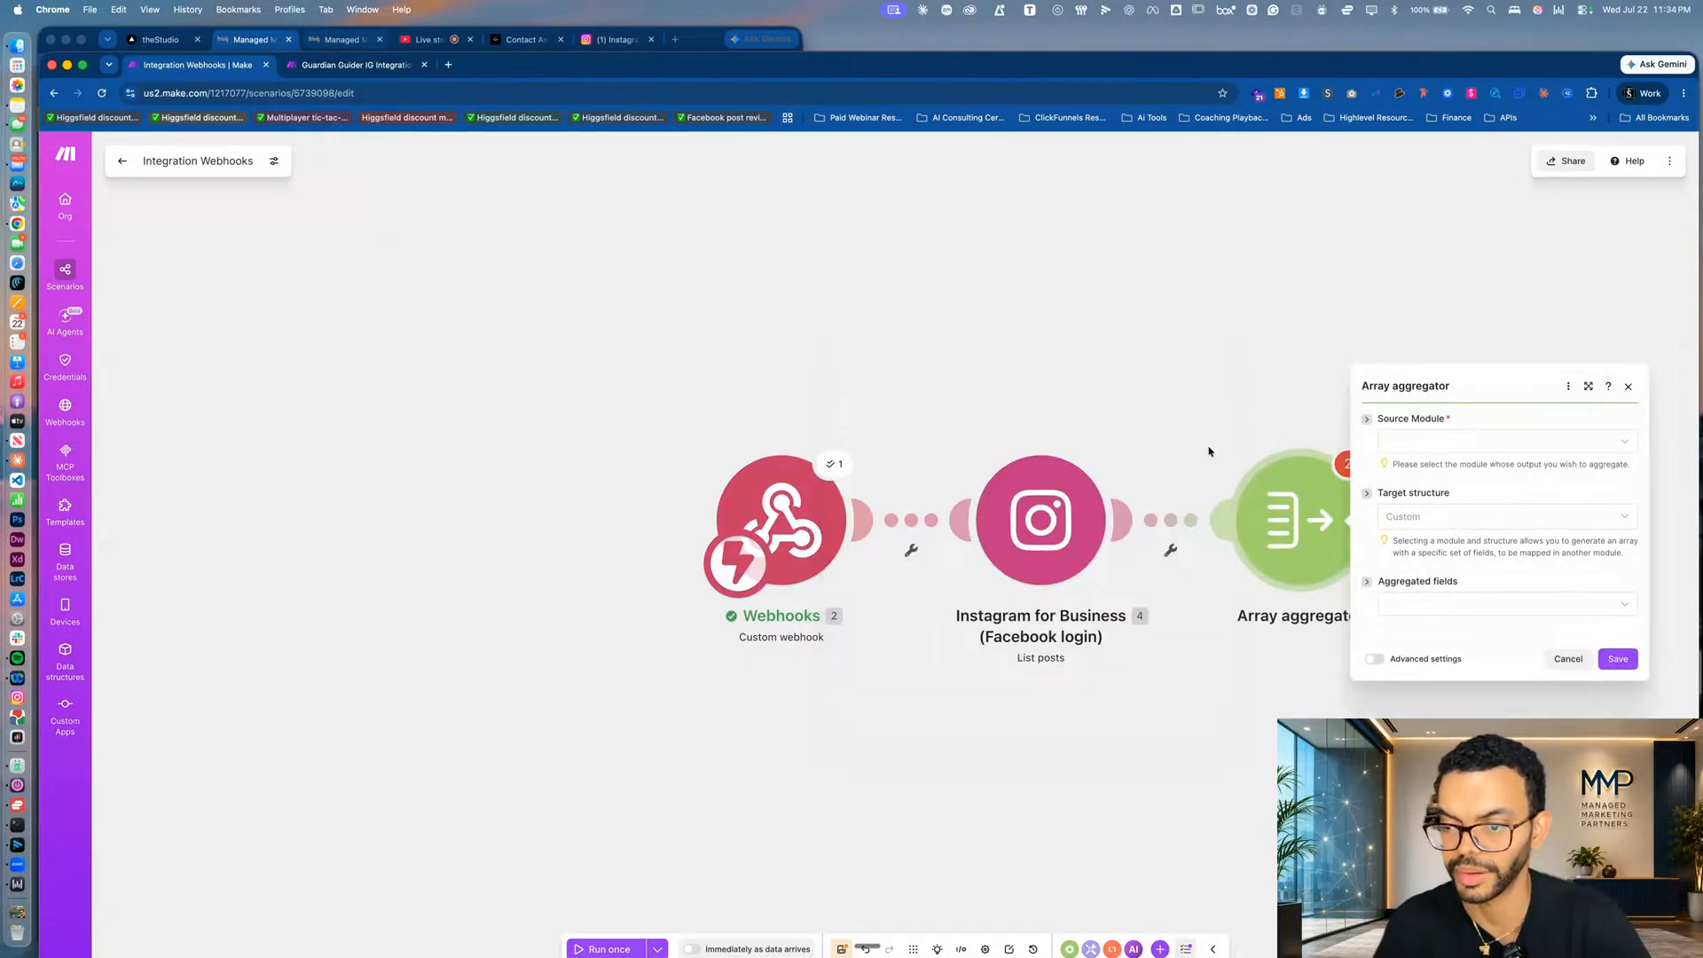
# Compare with the Guardian Guider aggregator and set the new aggregator's source module to Instagram for Business (Facebook login) - List posts.
pyautogui.click(354, 65)
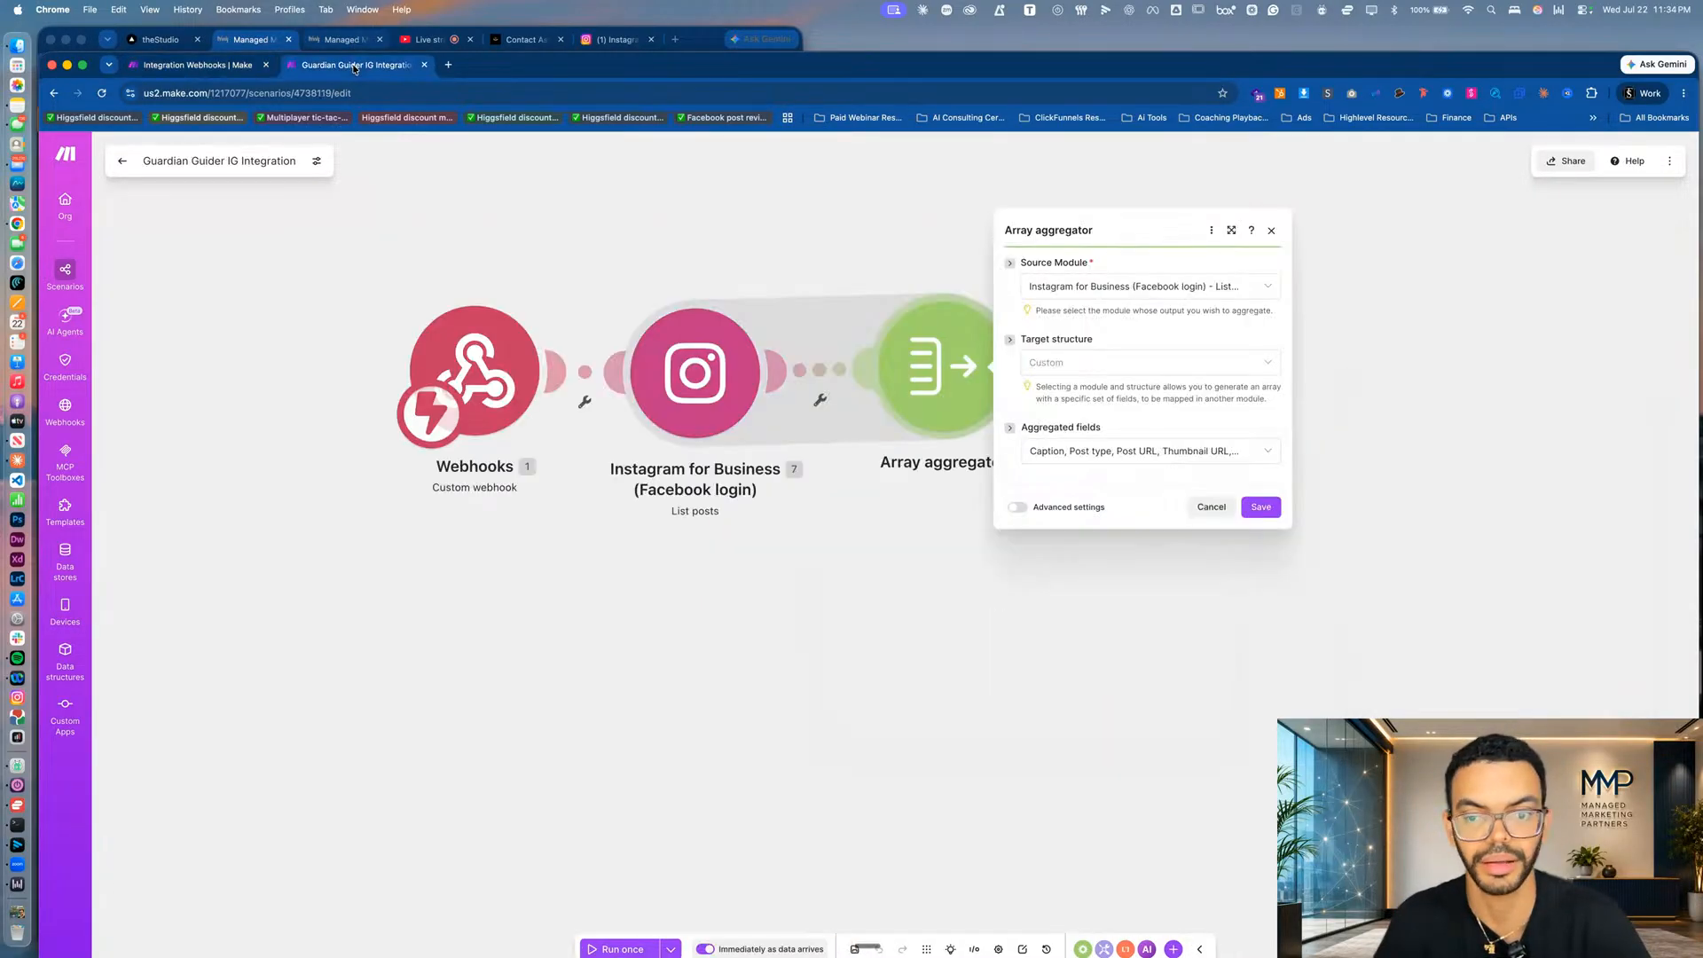
pyautogui.hotkey('ctrl', 'shift', 'Tab')
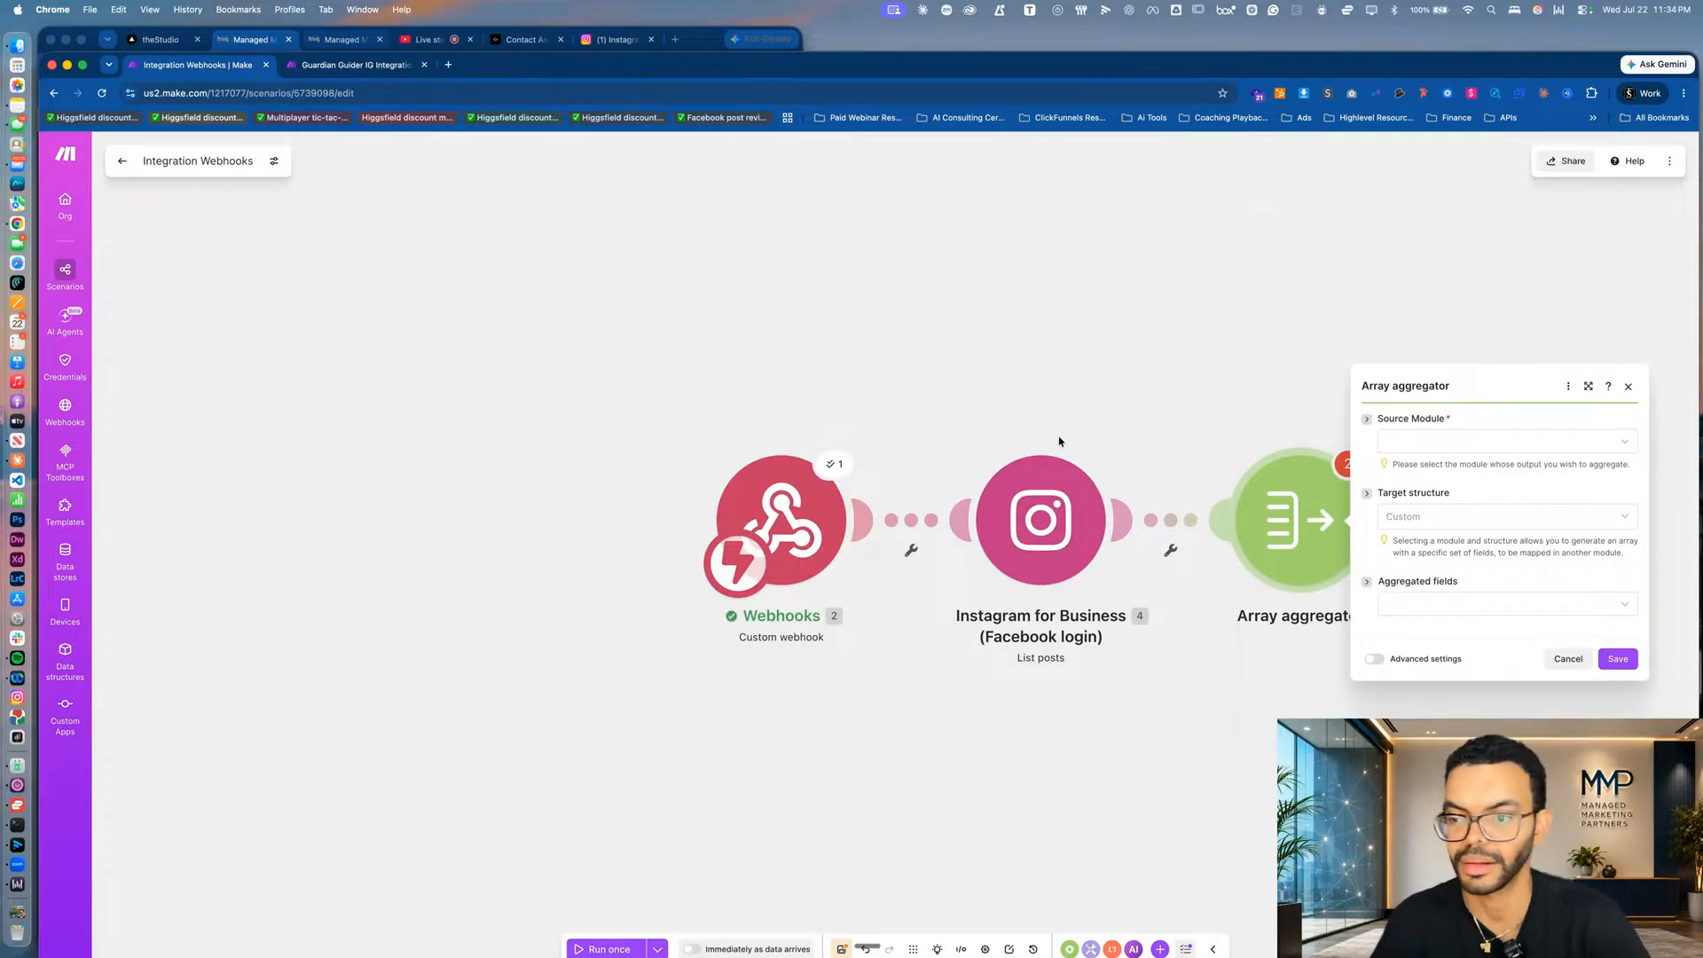
pyautogui.click(1468, 441)
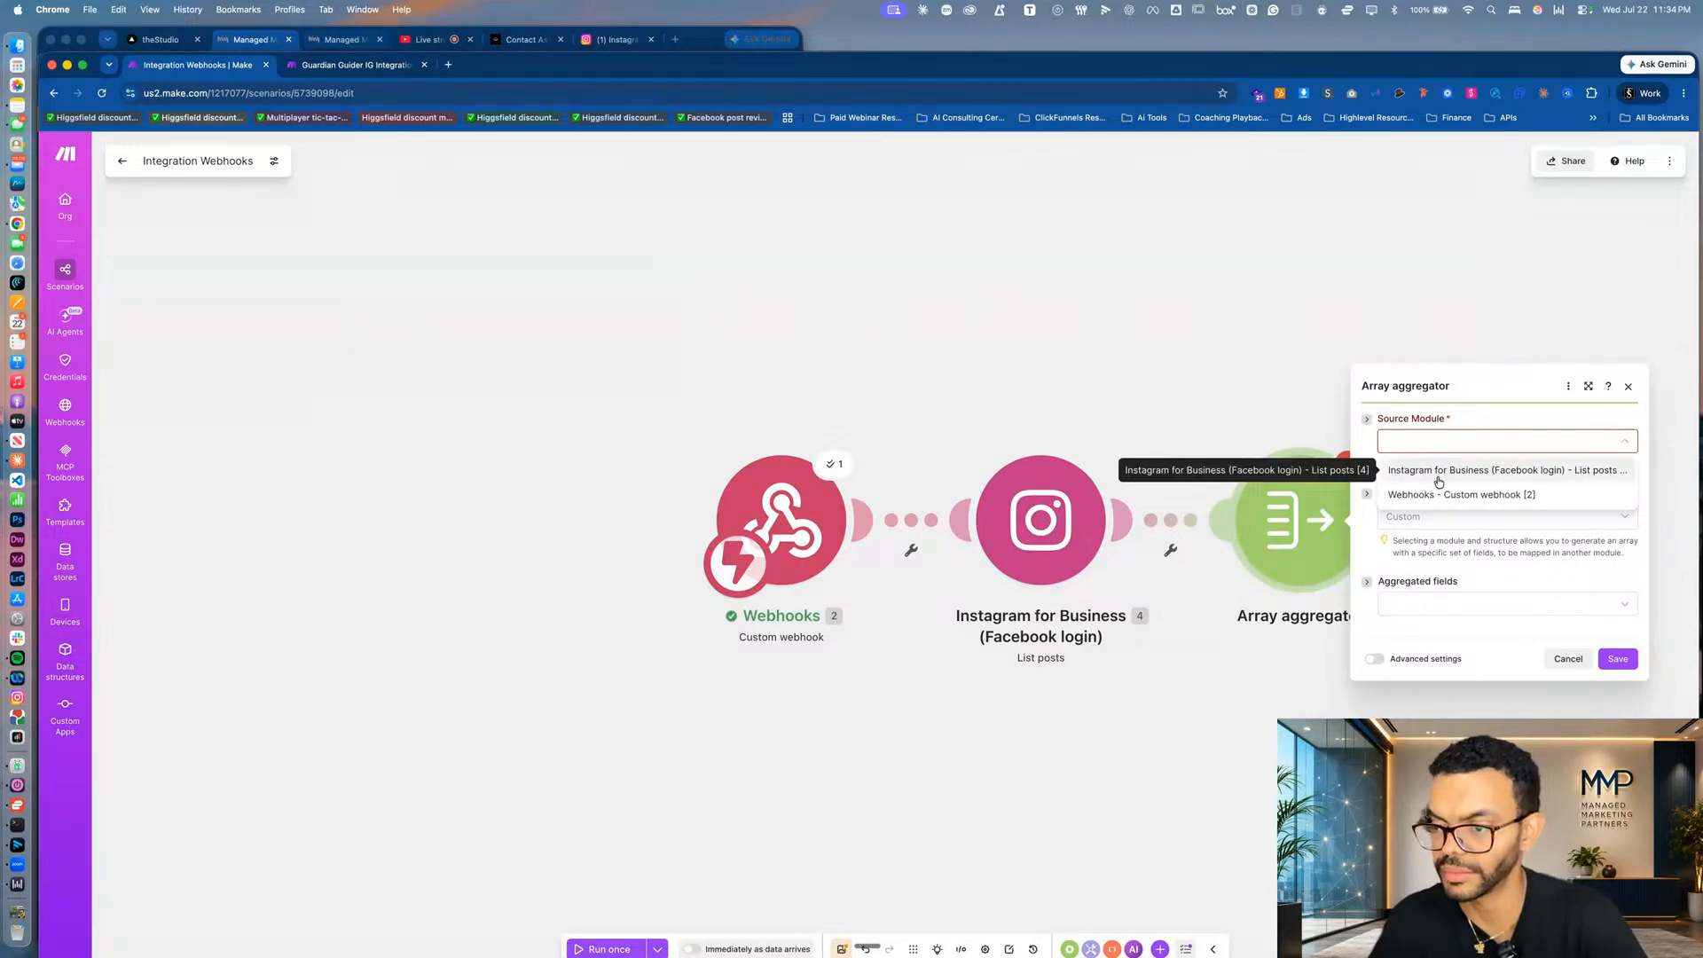
pyautogui.click(1438, 471)
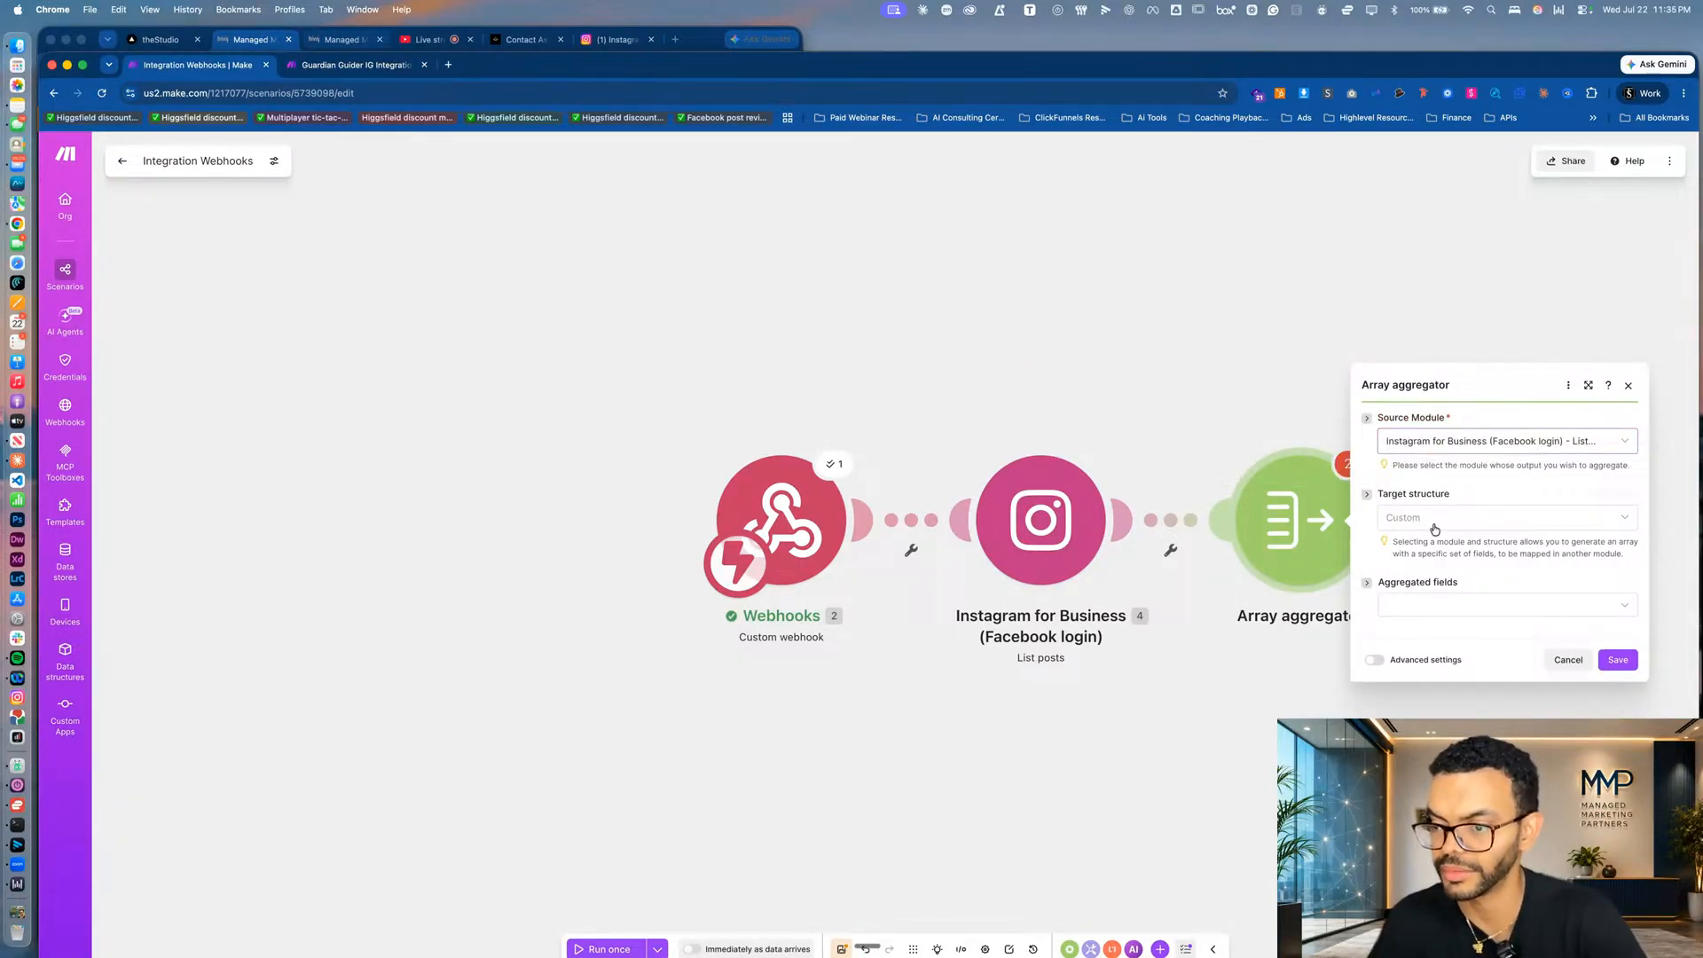
pyautogui.click(1434, 529)
pyautogui.click(1431, 518)
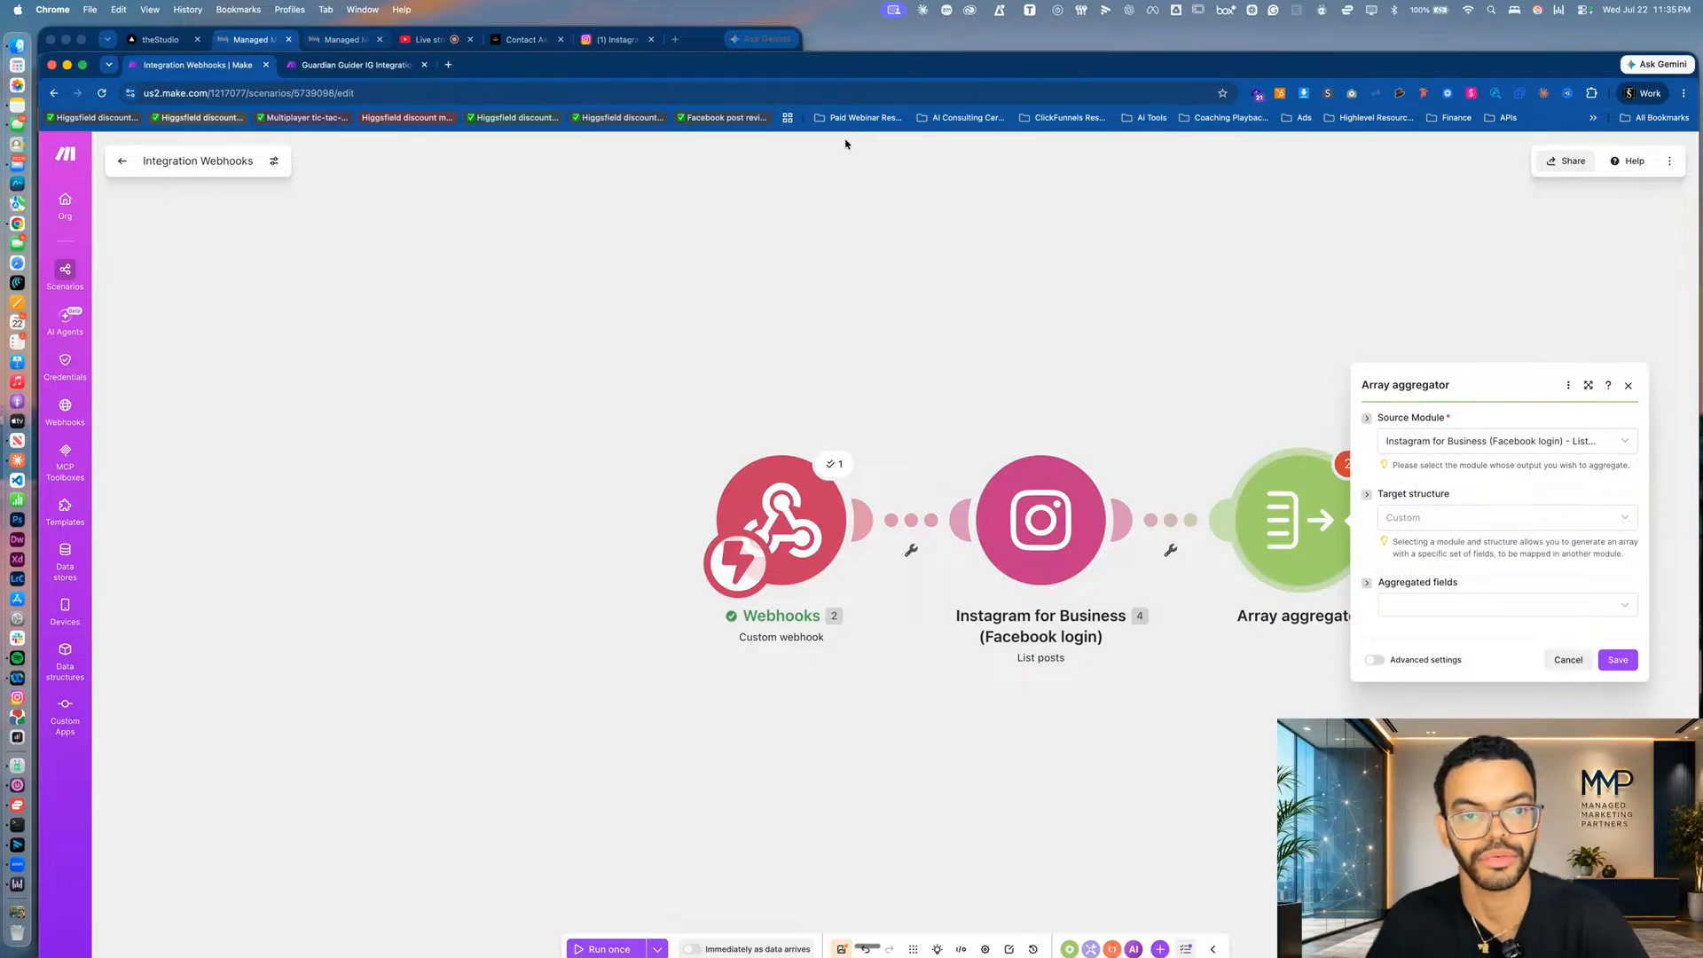
# Check which aggregated fields the Guardian Guider Array aggregator uses and return to Integration Webhooks.
pyautogui.click(359, 64)
pyautogui.click(1095, 452)
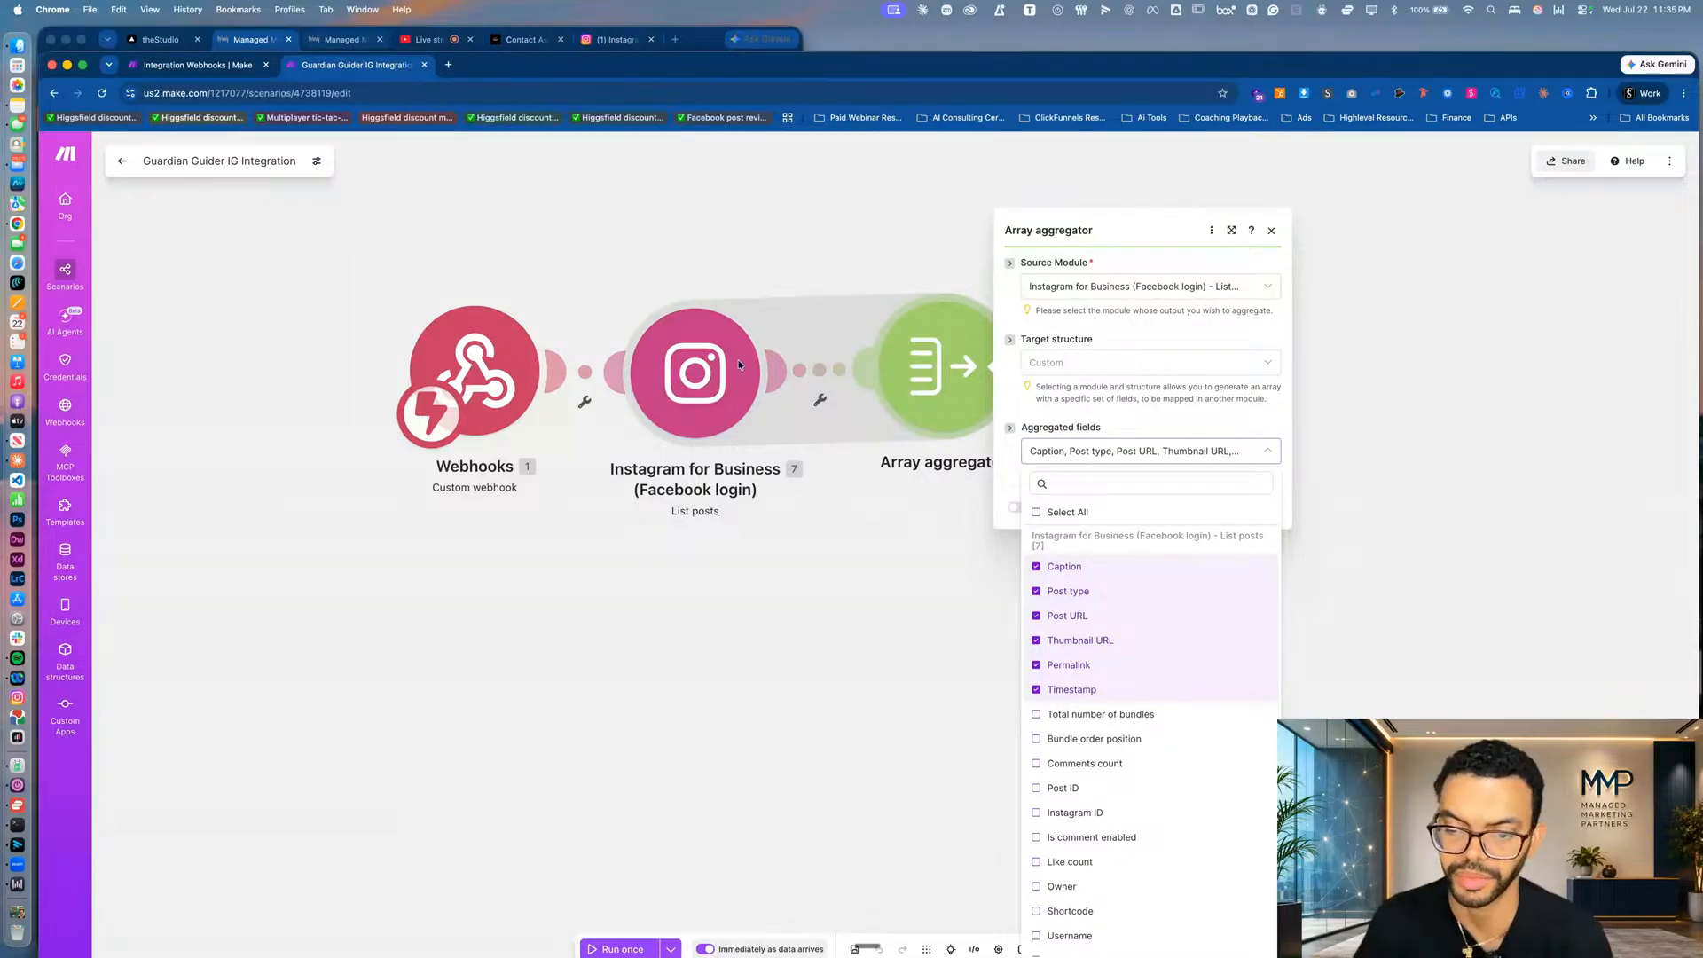
pyautogui.click(205, 68)
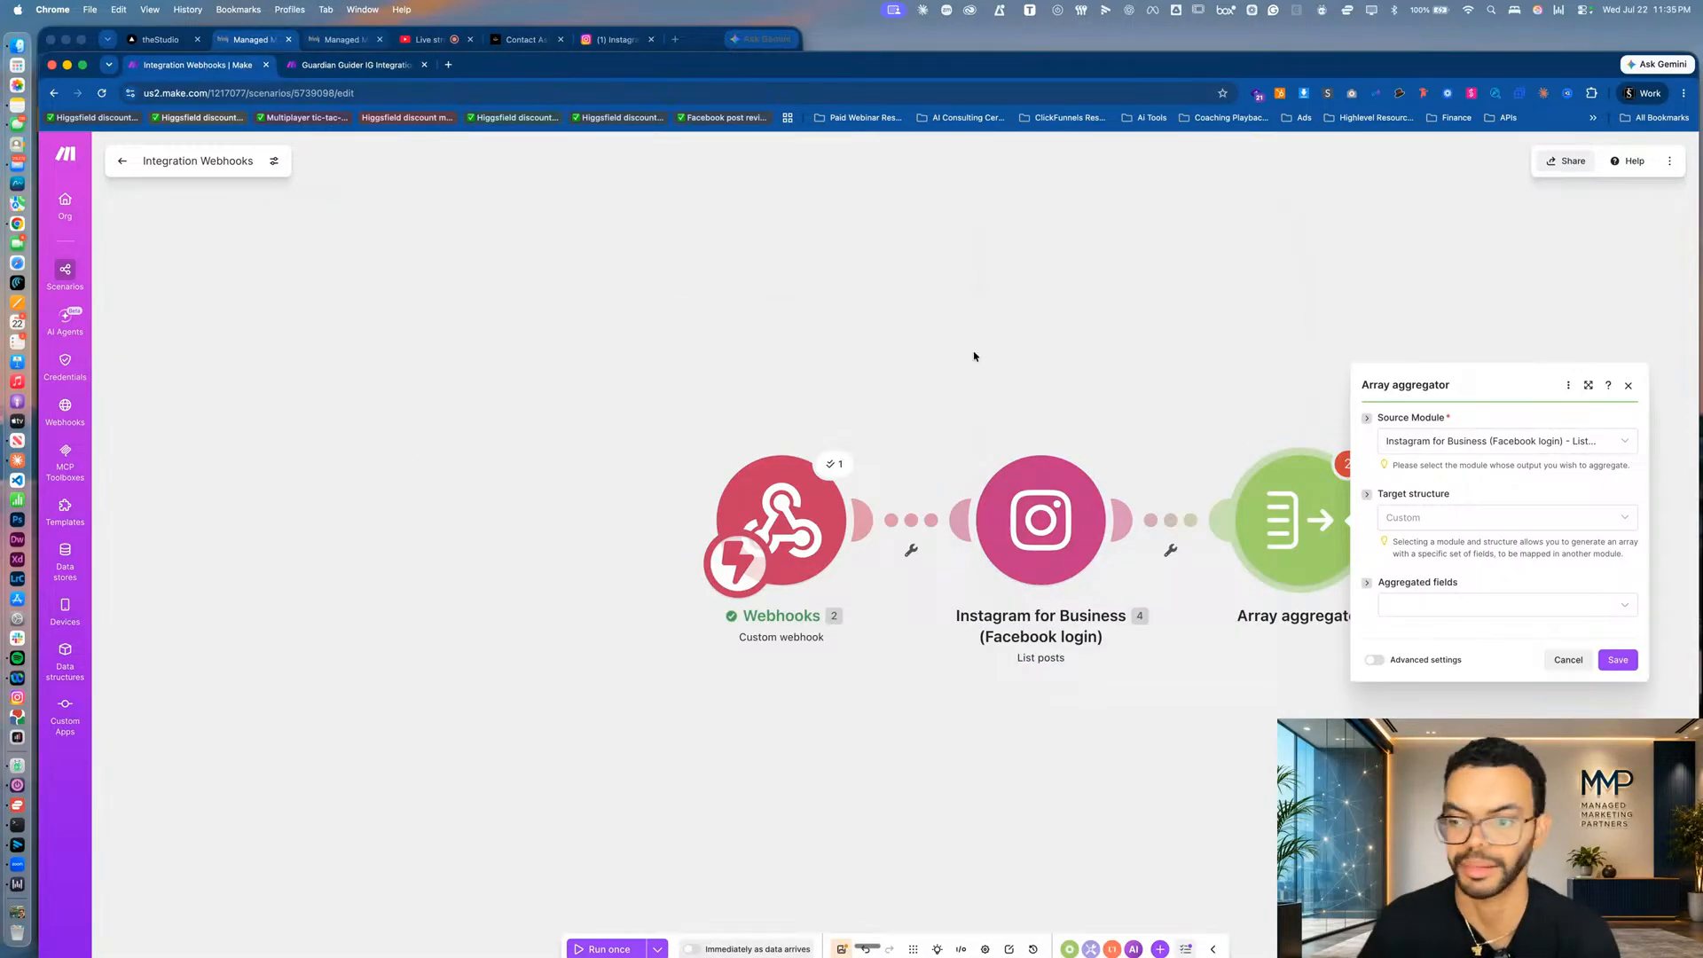
# Select all available aggregated fields for the new Array aggregator and look through the selection.
pyautogui.click(1499, 604)
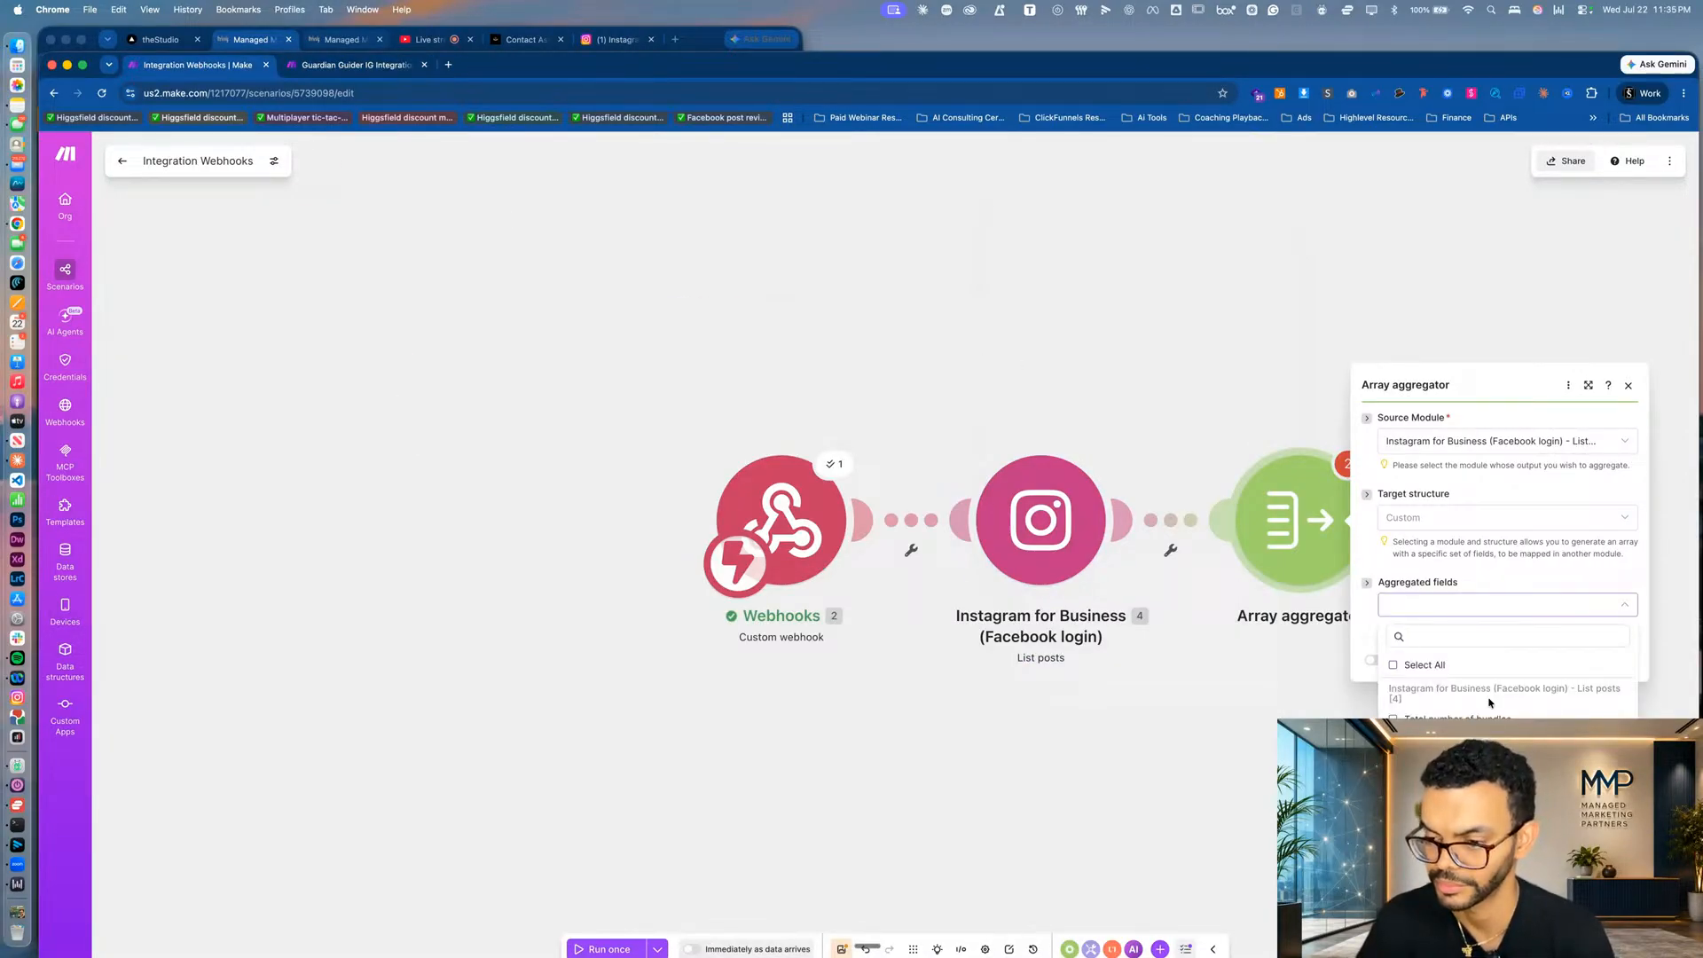
pyautogui.click(1400, 664)
pyautogui.scroll(-3, 1499, 683)
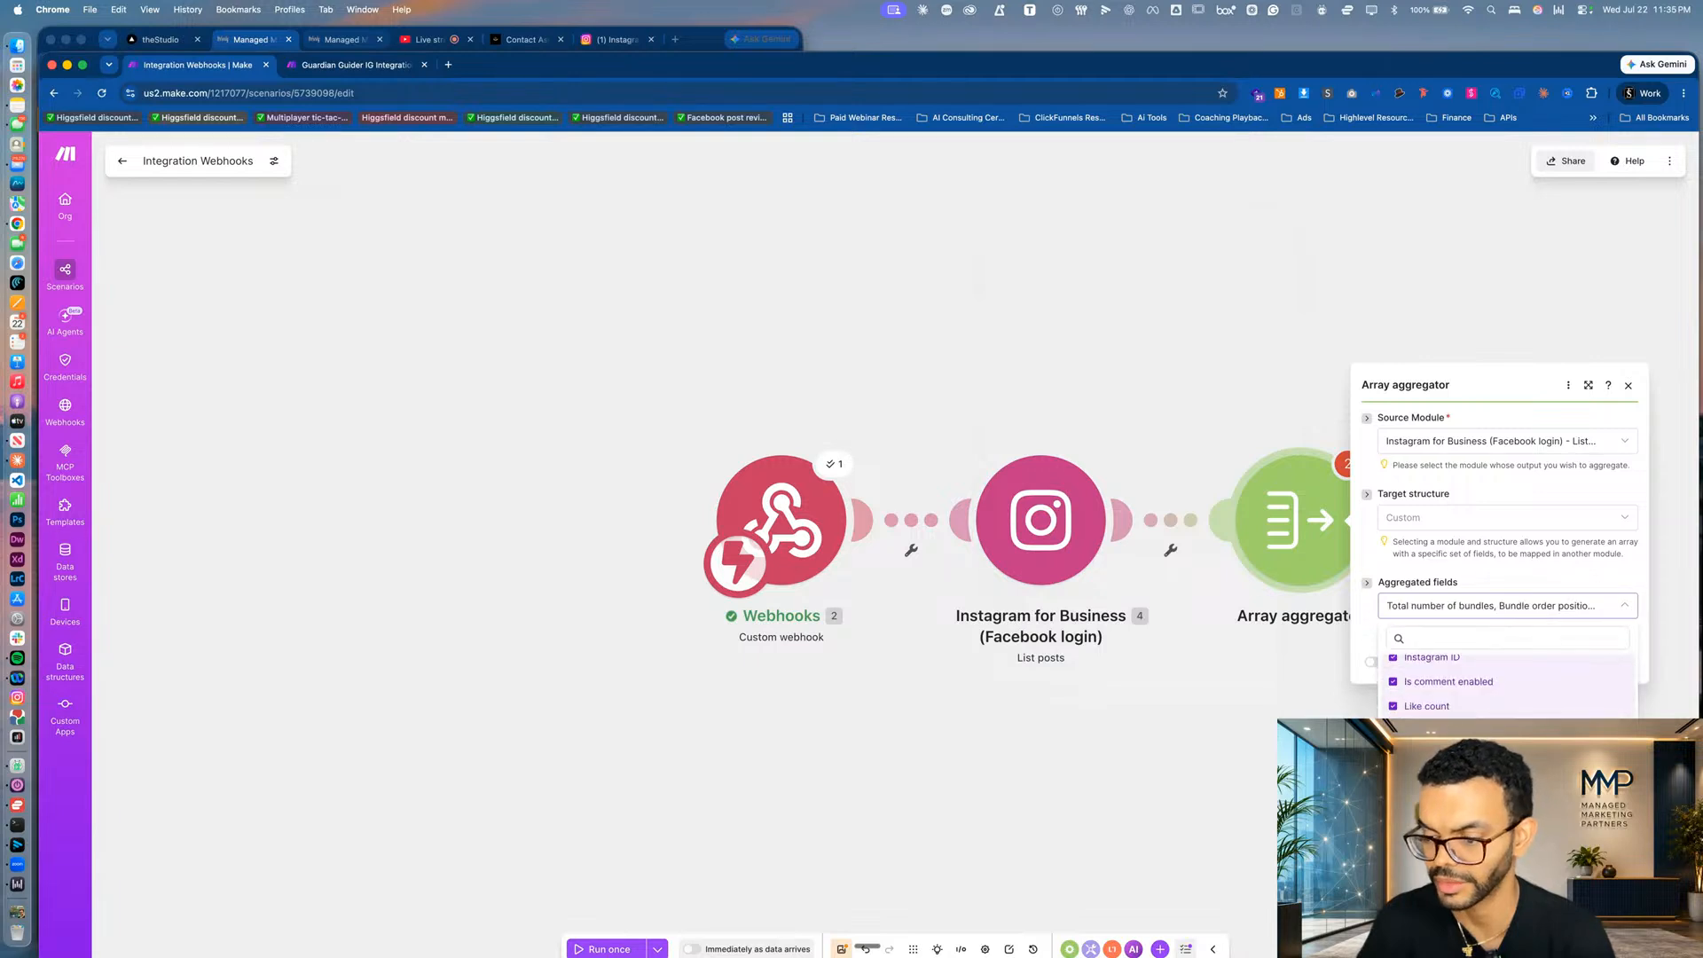
pyautogui.scroll(3, 1389, 652)
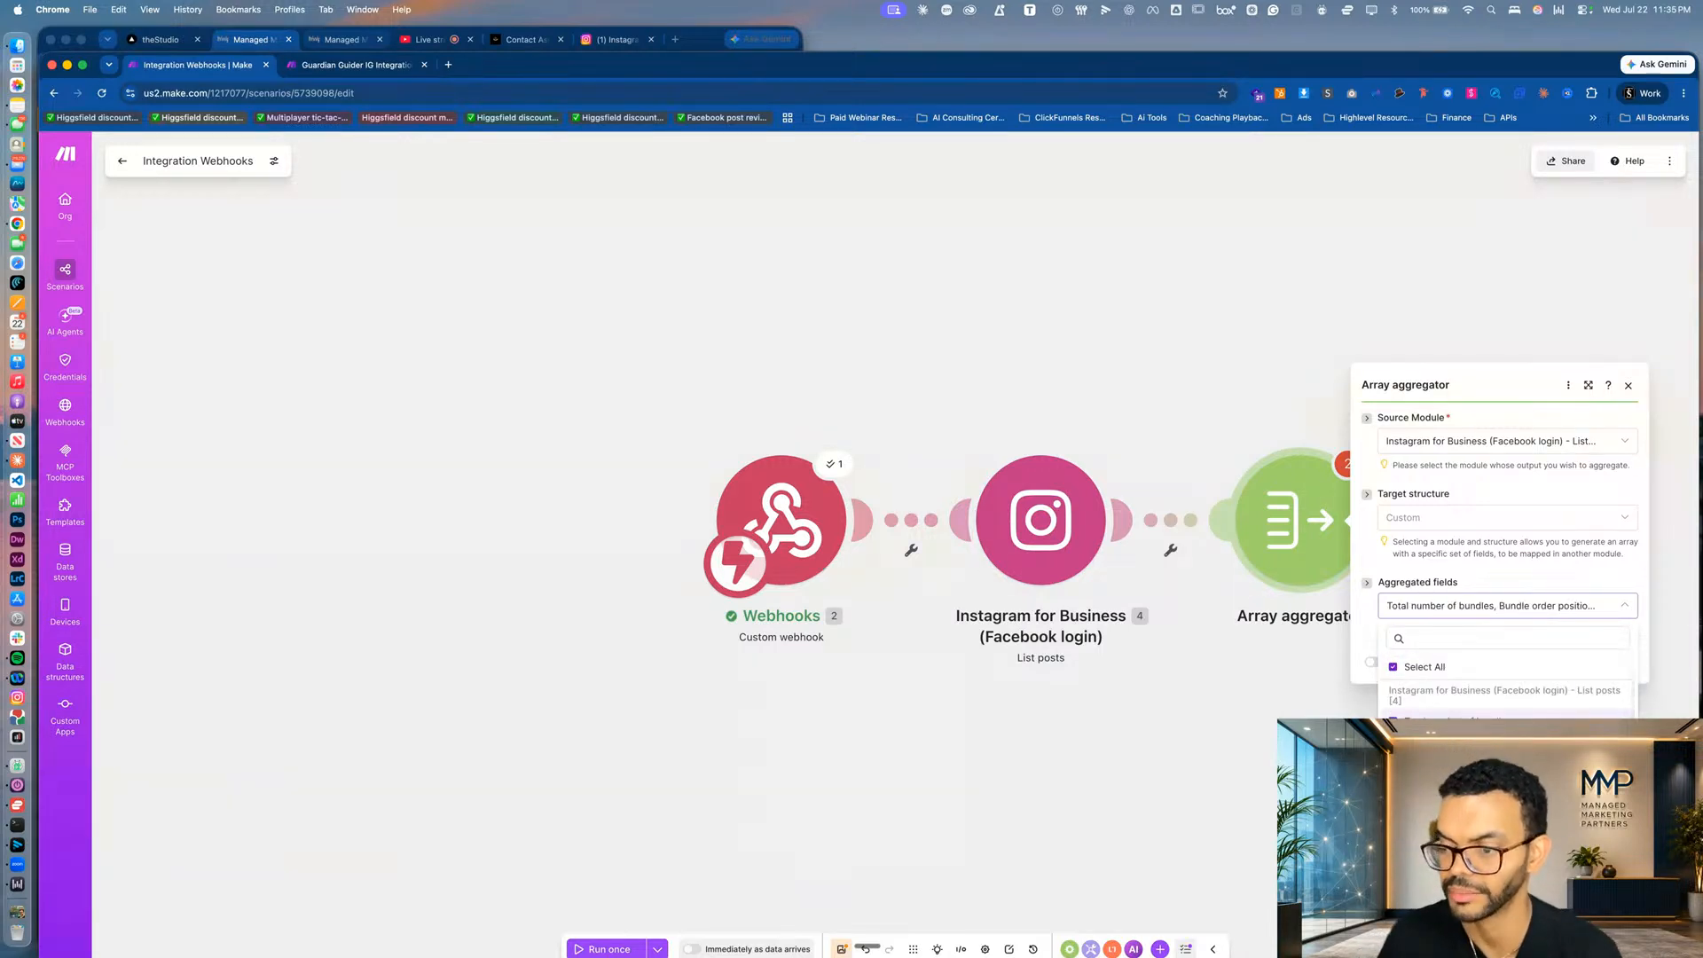
pyautogui.click(1370, 607)
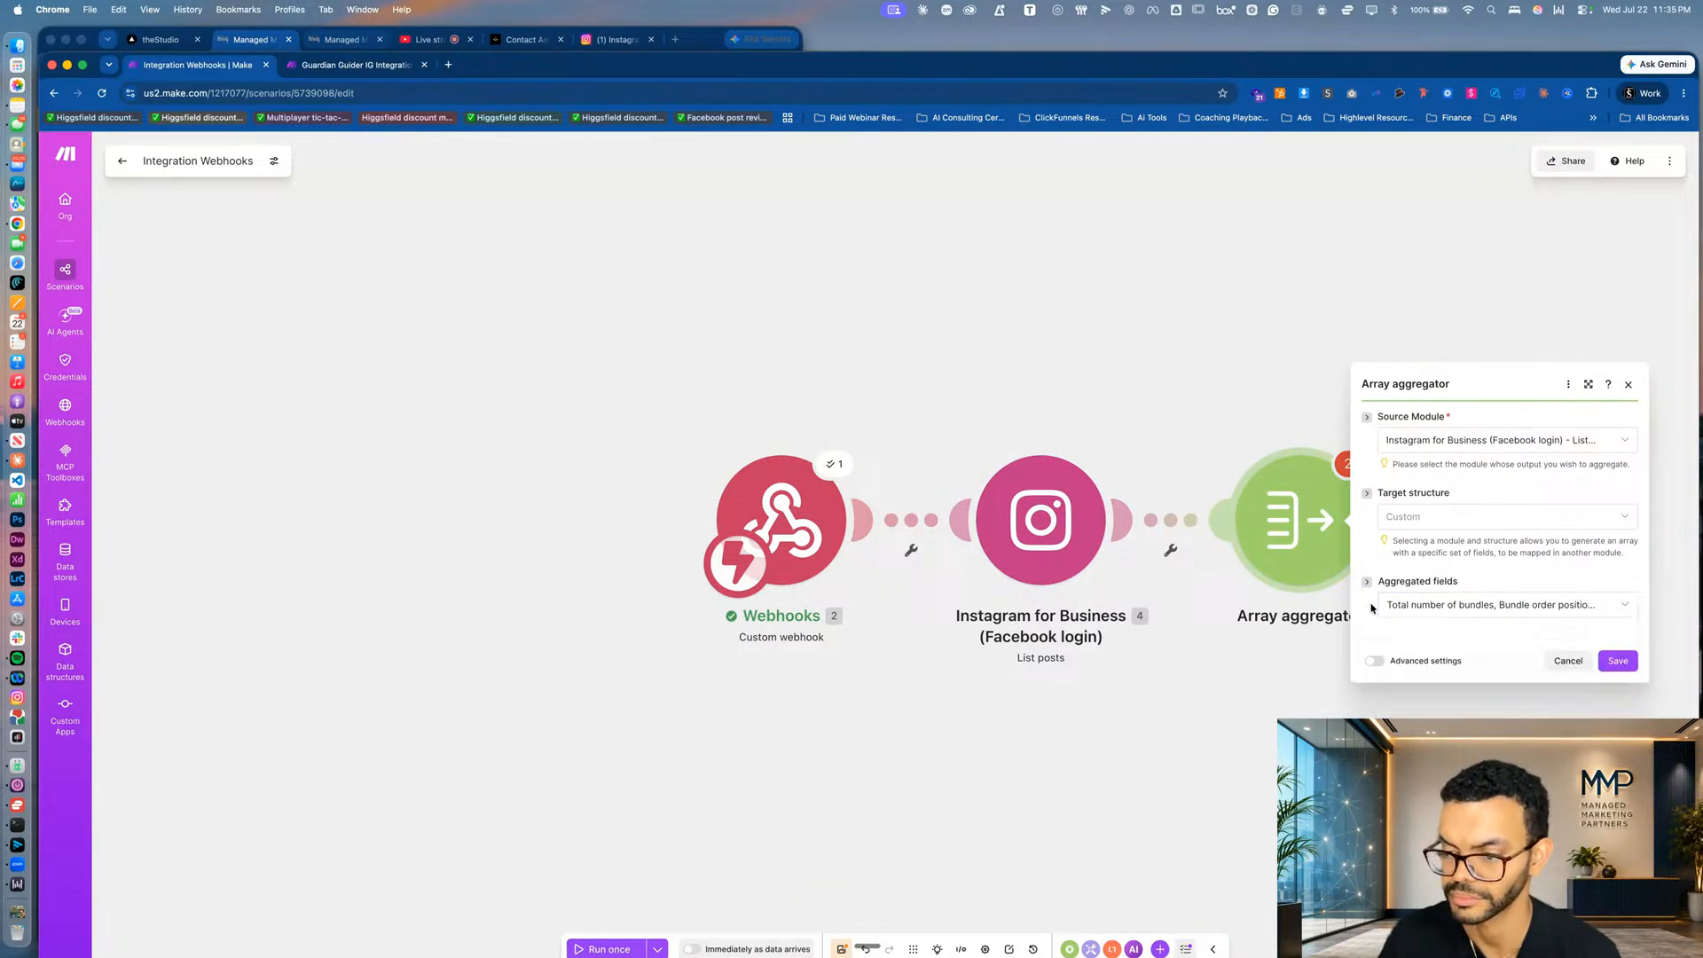
# Recheck which aggregated fields are selected in the Guardian Guider Array aggregator and close its settings without changes.
pyautogui.click(365, 67)
pyautogui.scroll(-2, 1074, 849)
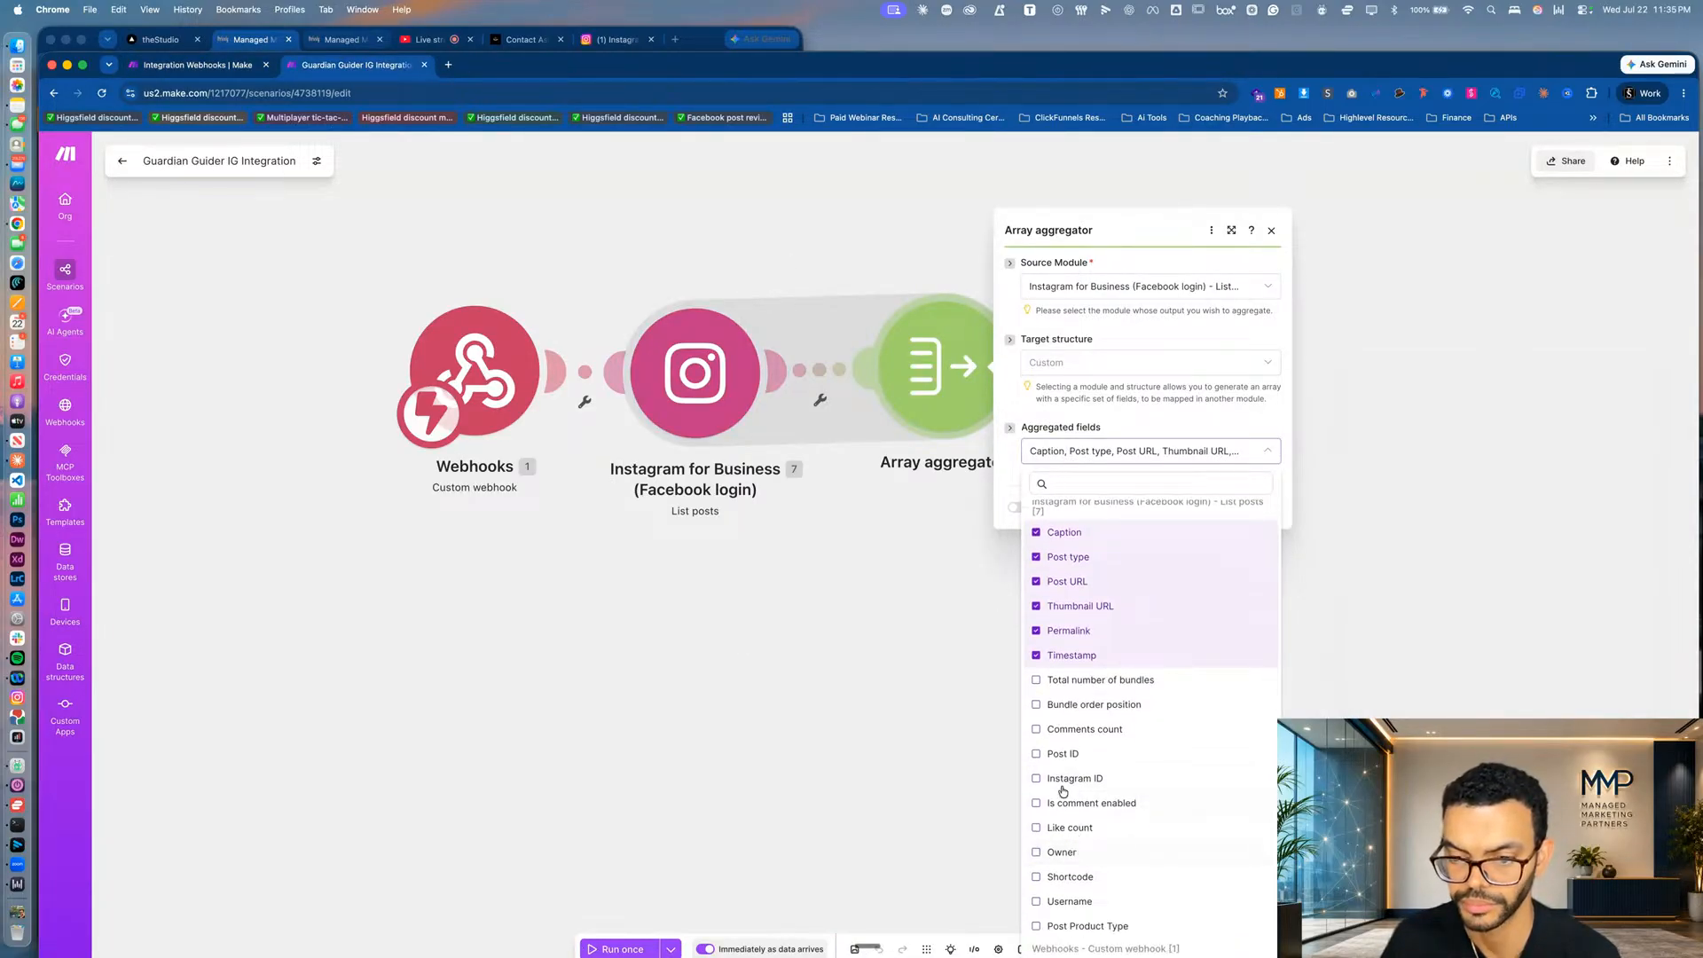
pyautogui.scroll(2, 1061, 782)
pyautogui.click(1013, 470)
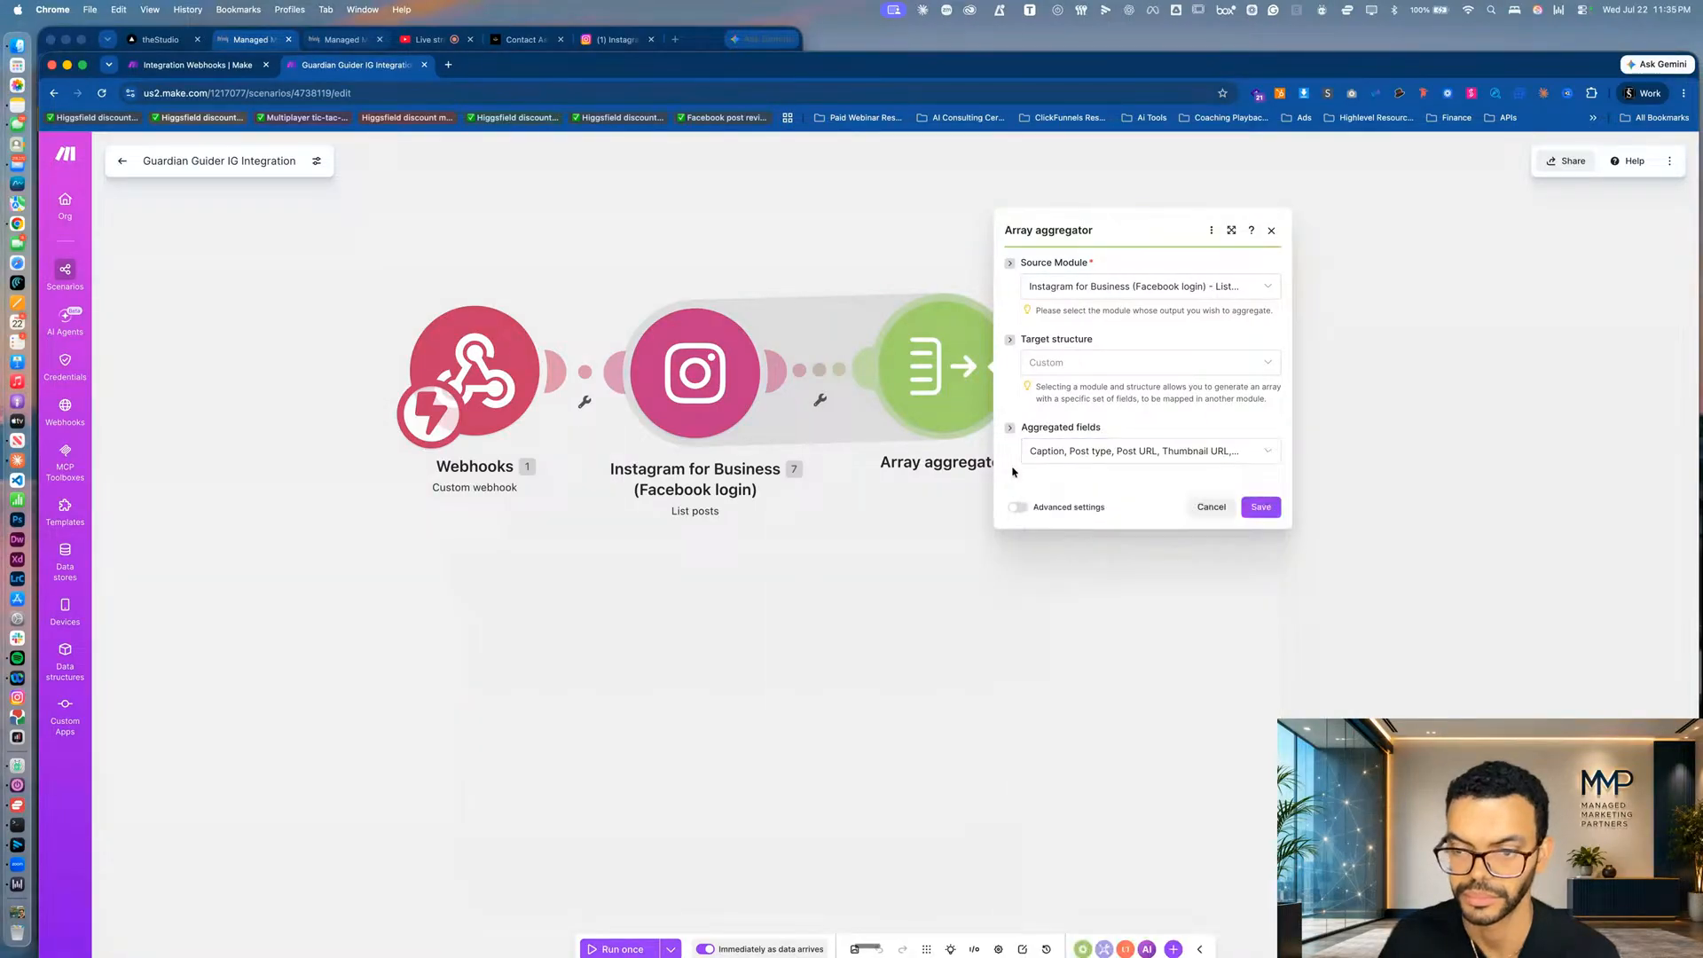
pyautogui.click(1201, 510)
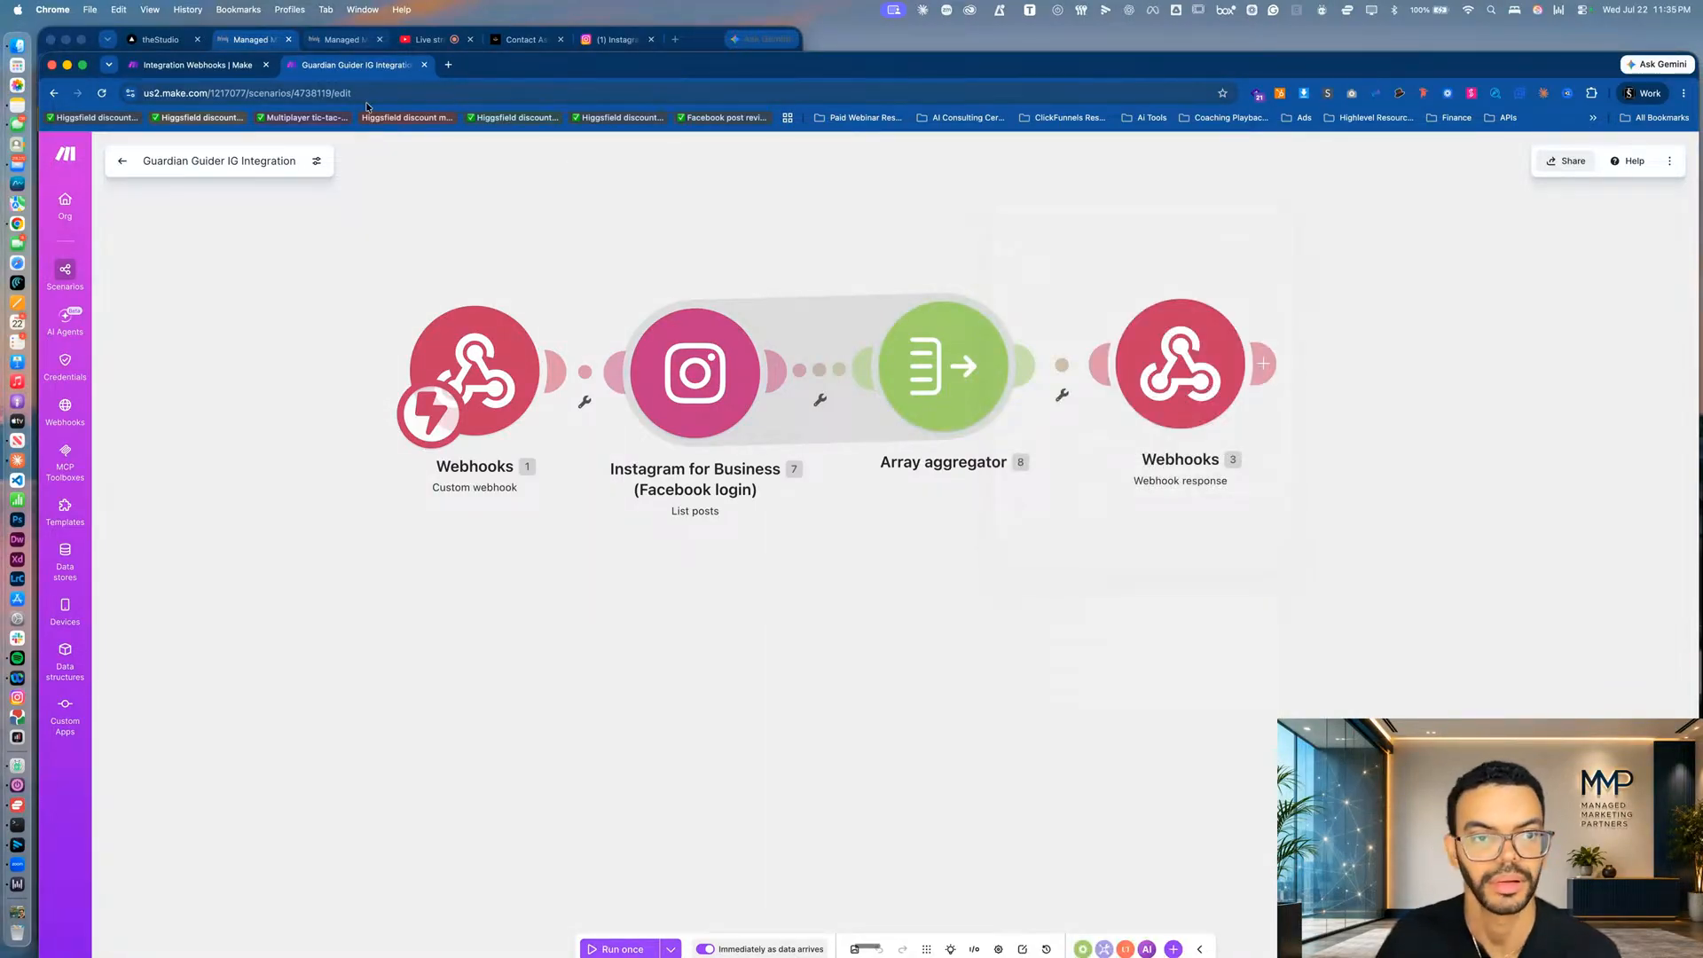
# Save the Array aggregator in Integration Webhooks and add a Webhooks Webhook response module after it.
pyautogui.hotkey('ctrl', 'shift', 'Tab')
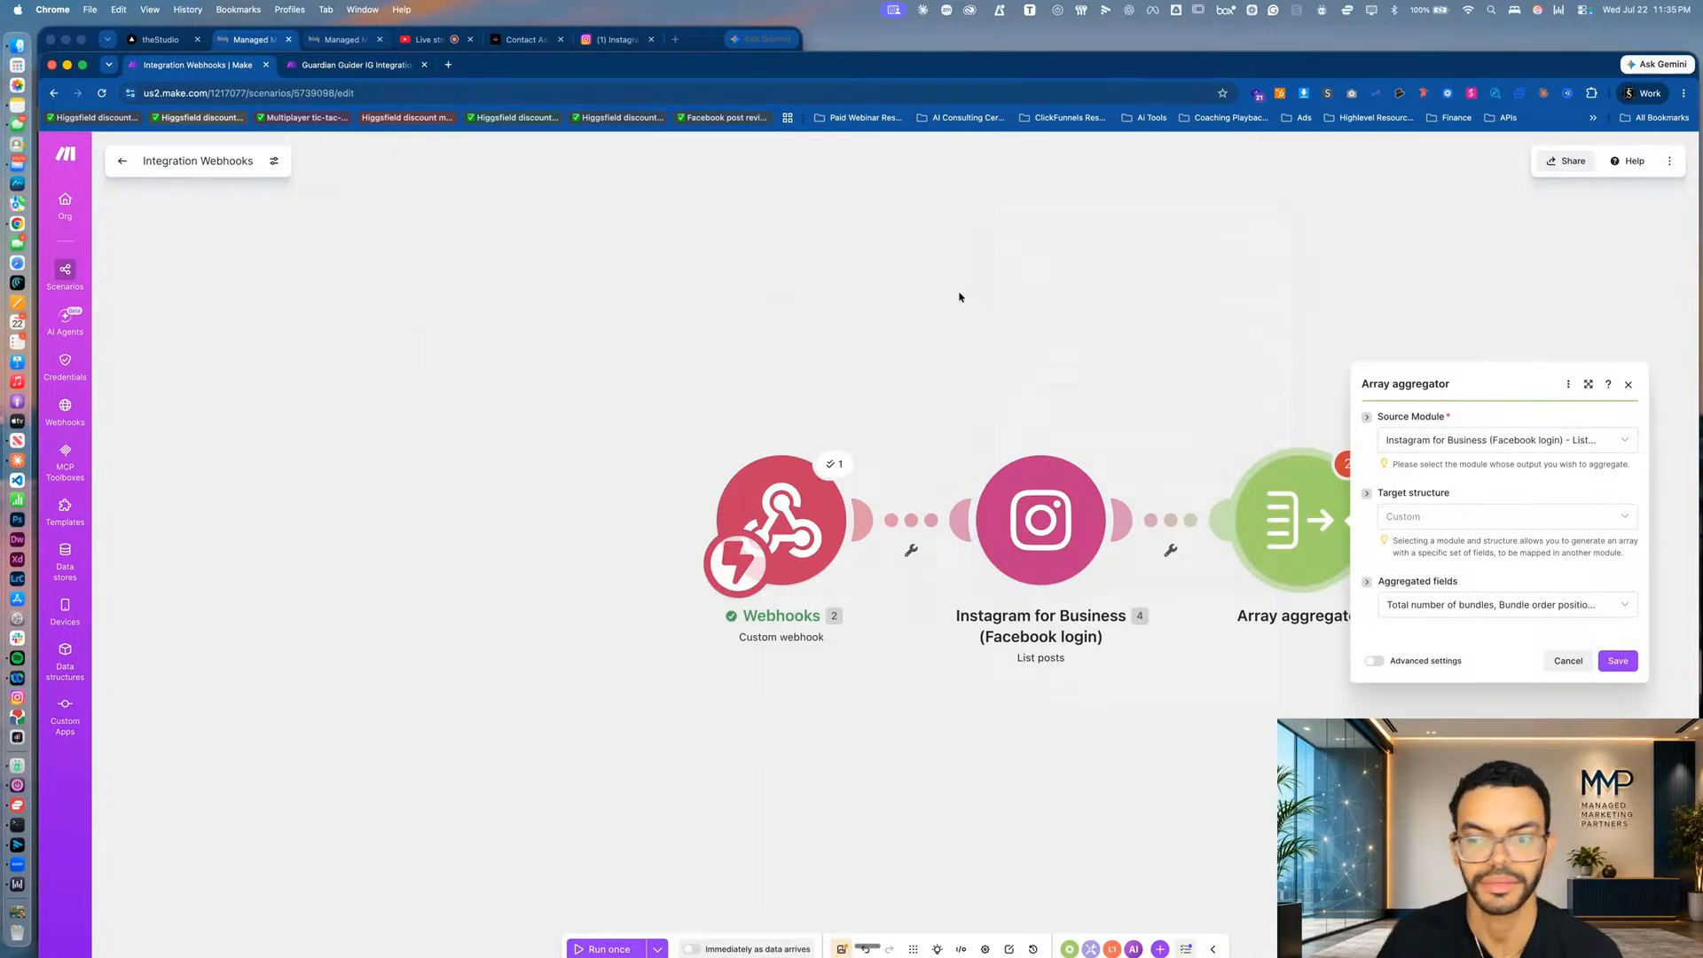
pyautogui.click(1617, 661)
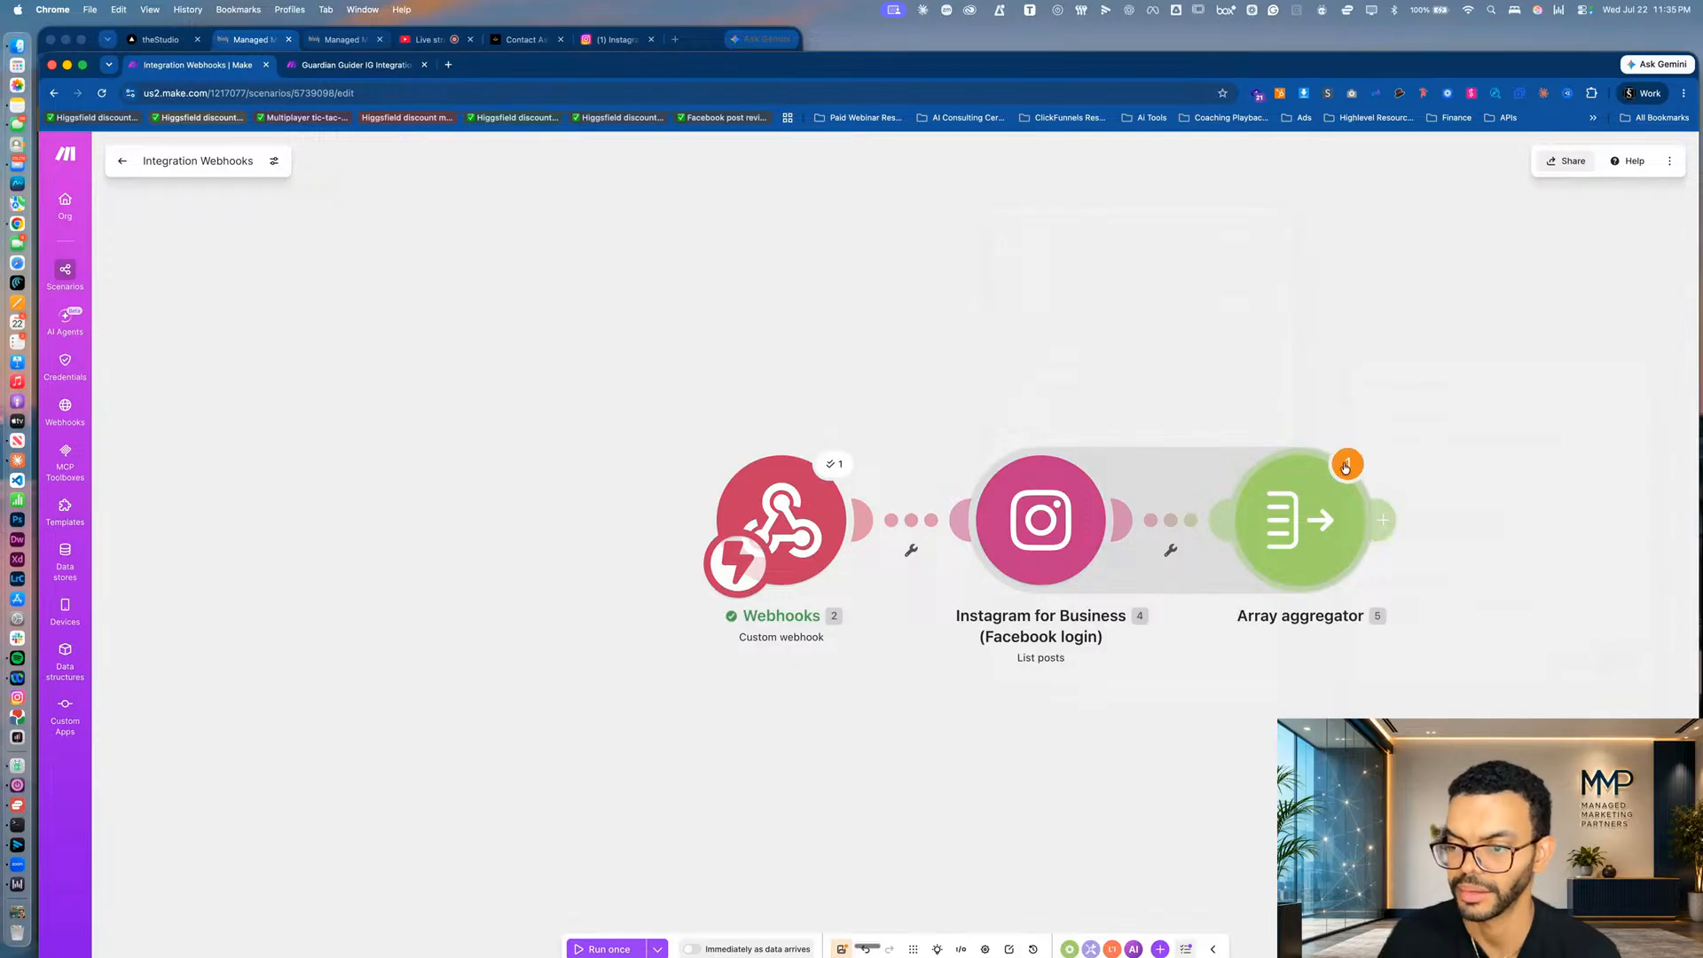
pyautogui.click(1383, 520)
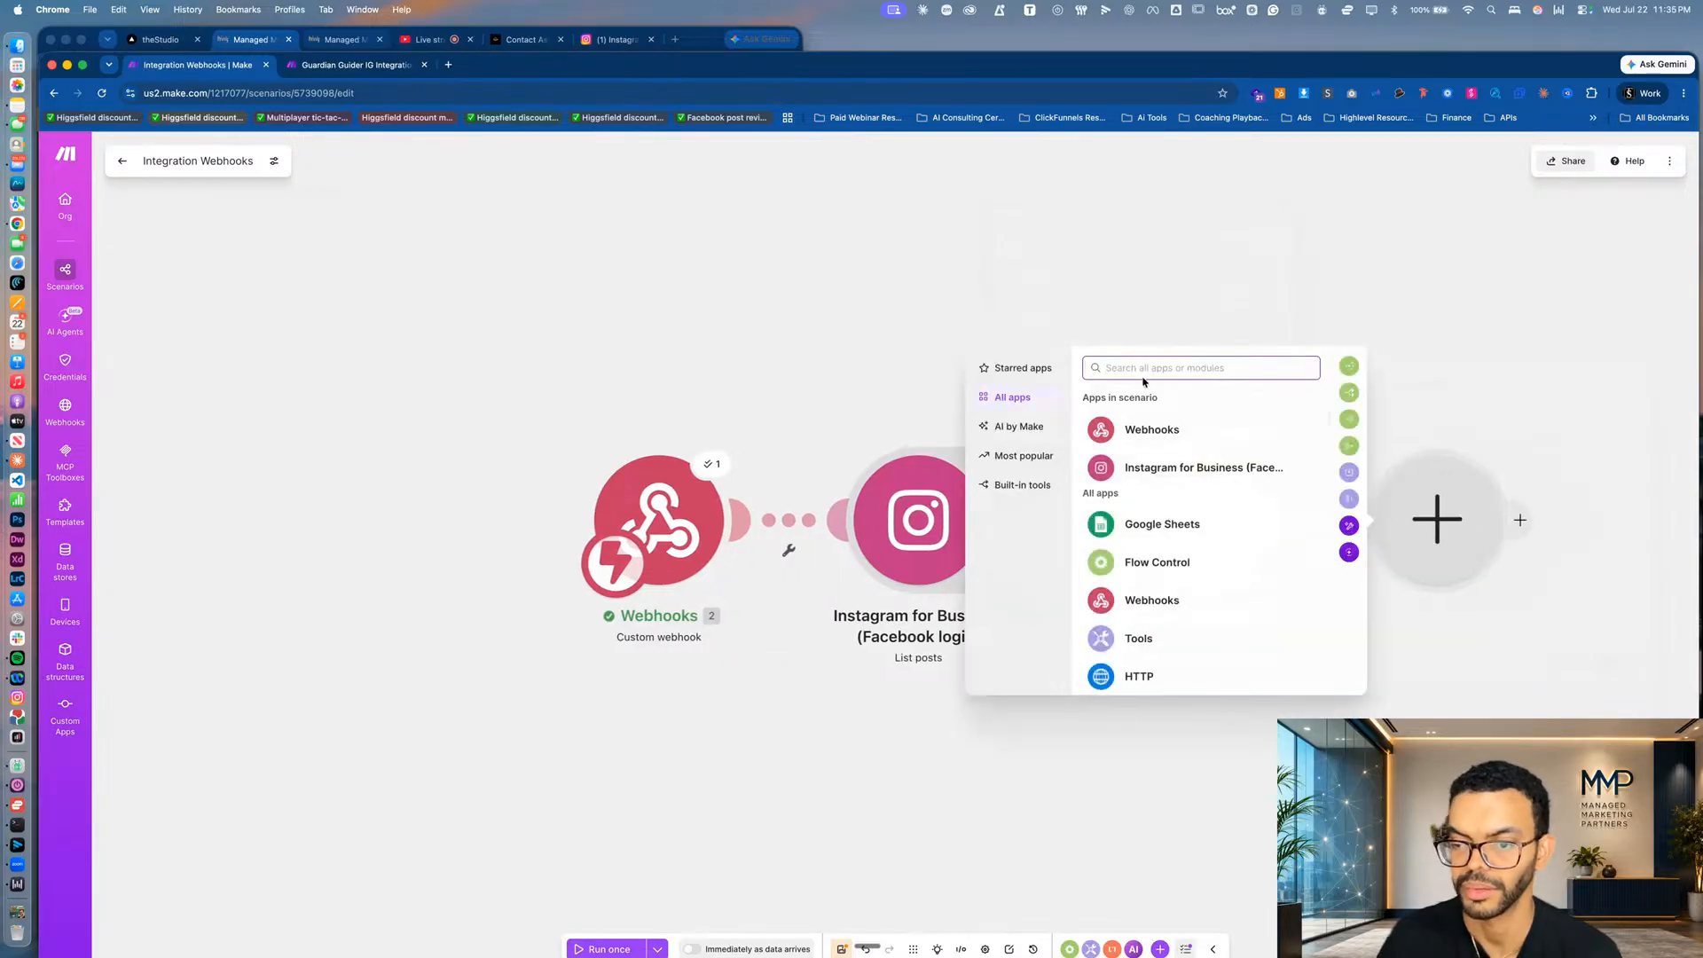
pyautogui.click(1141, 428)
pyautogui.click(1051, 584)
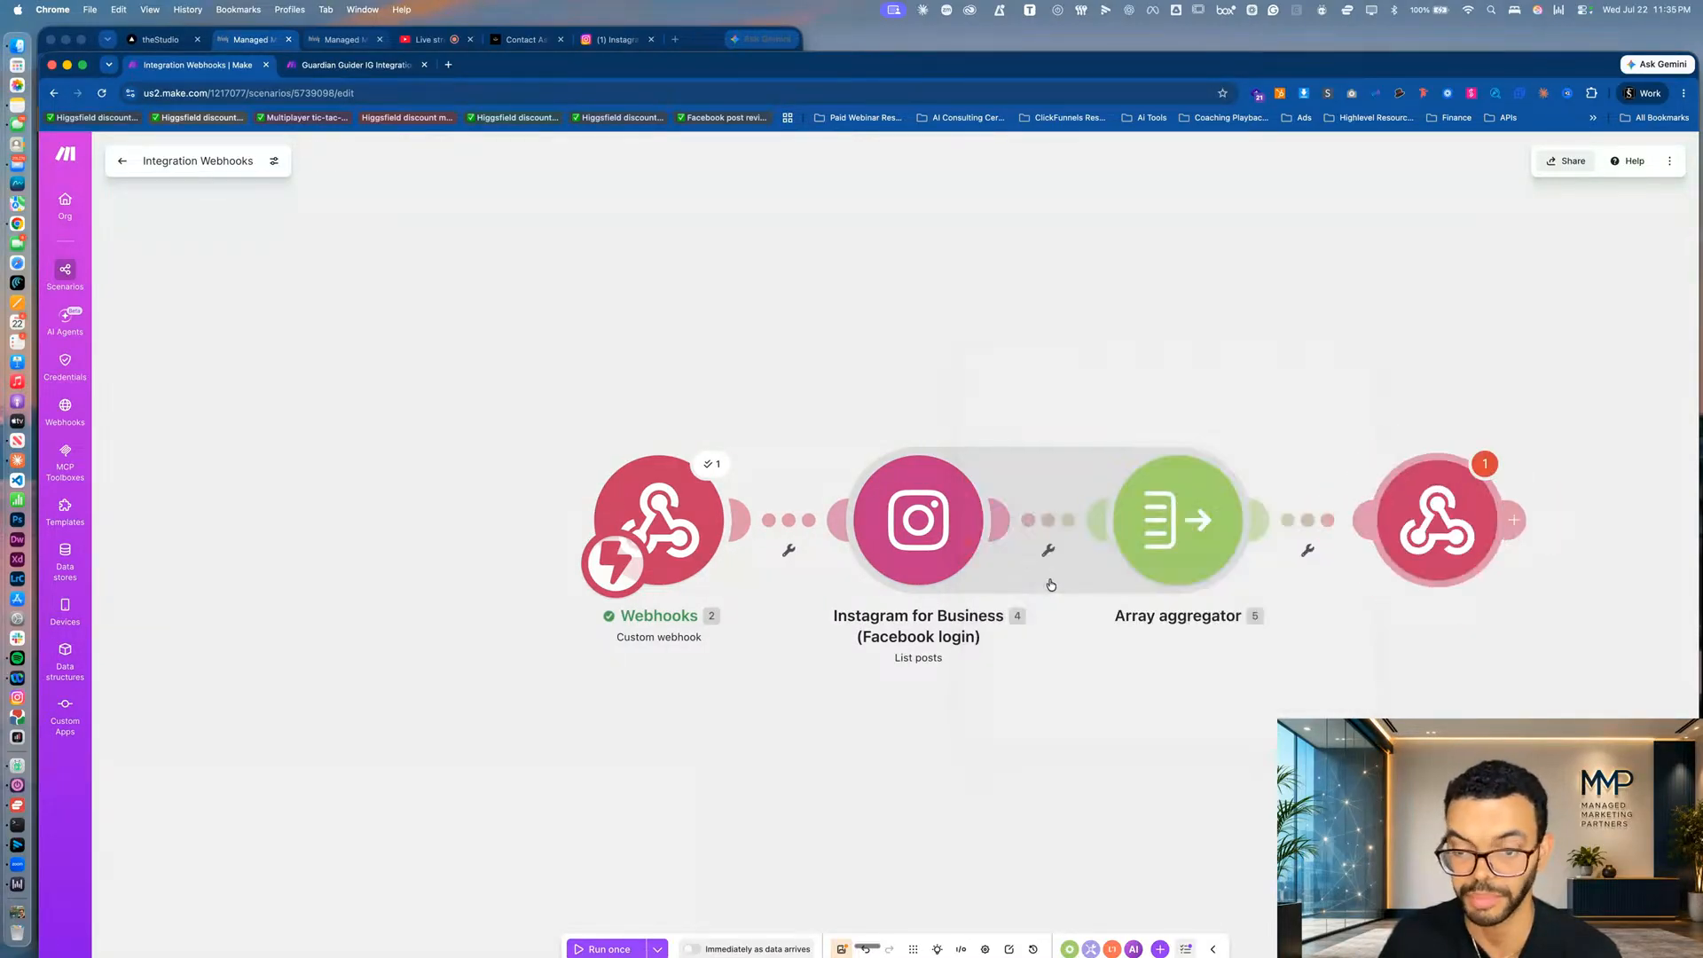
# Following Guardian Guider's Webhook response, map the new response's body to the Array aggregator bundle and save the module.
pyautogui.click(321, 69)
pyautogui.click(1171, 390)
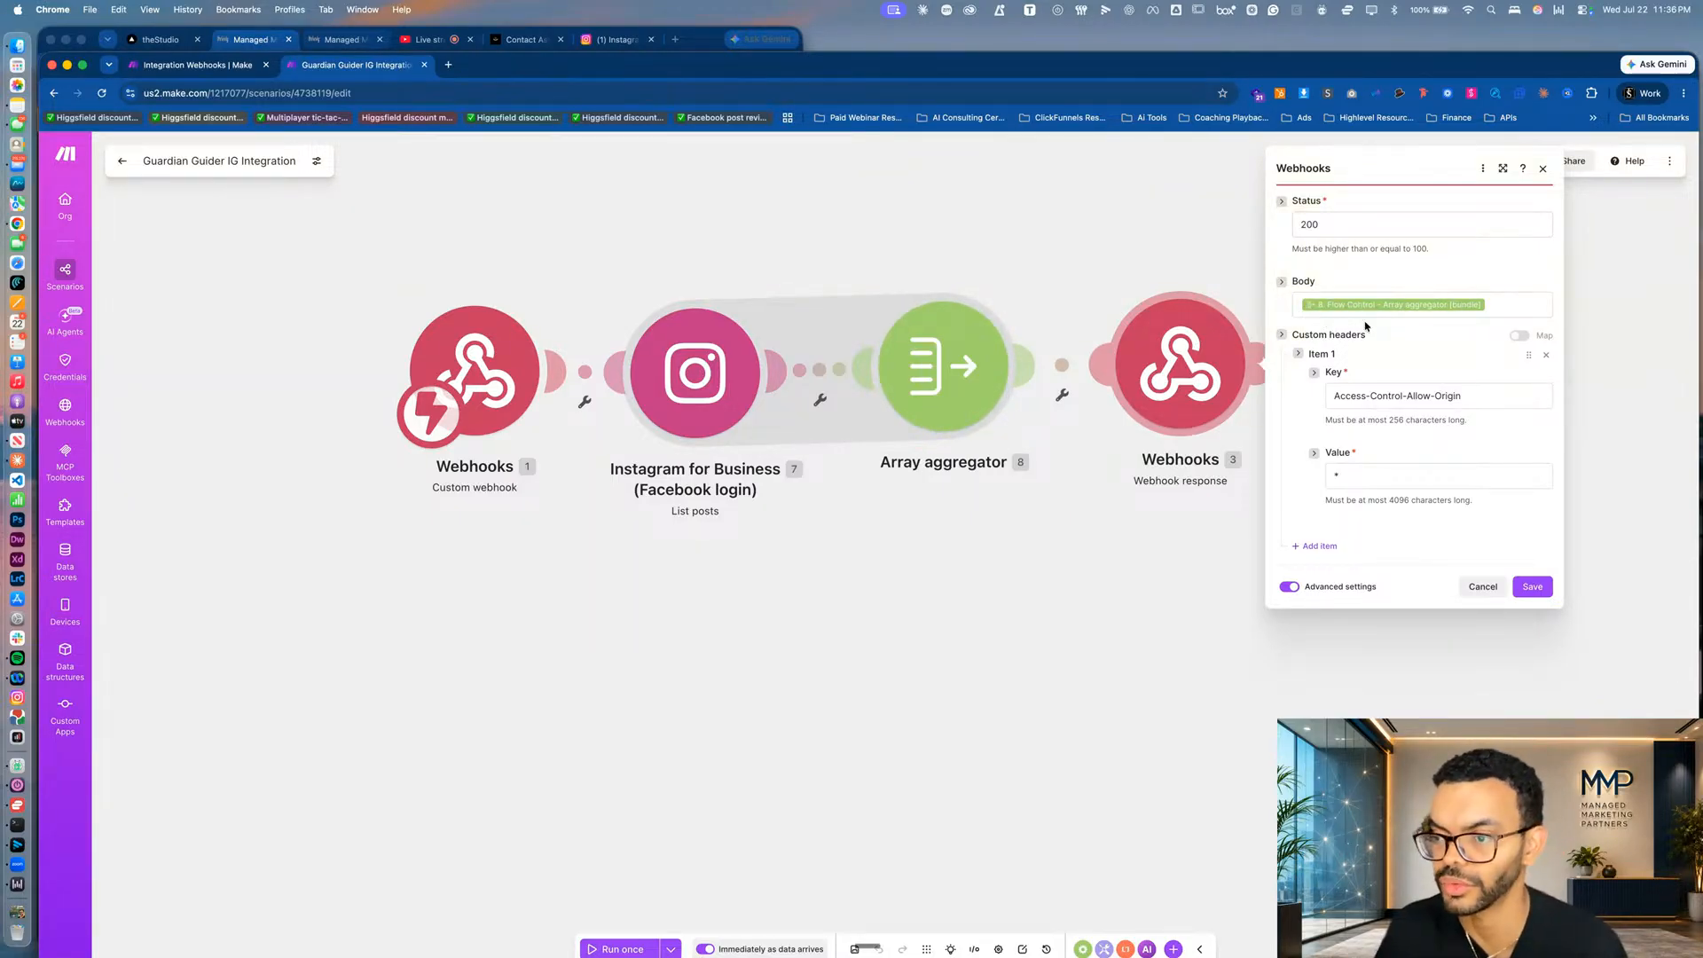
pyautogui.click(1397, 302)
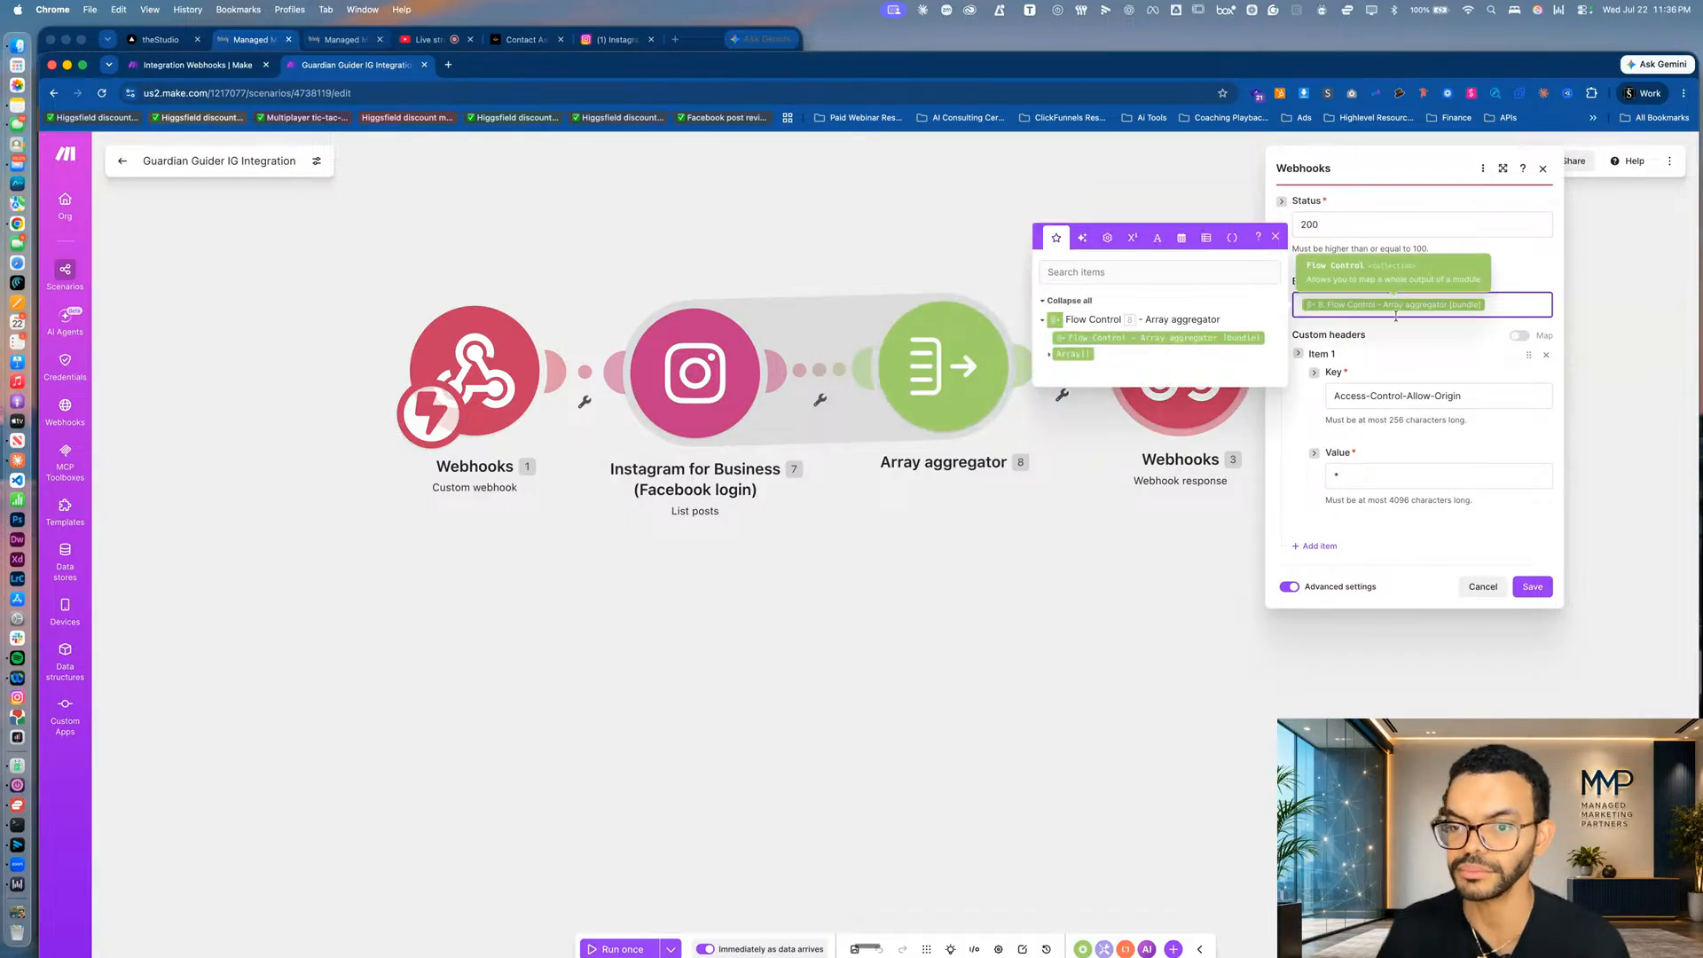
pyautogui.click(142, 68)
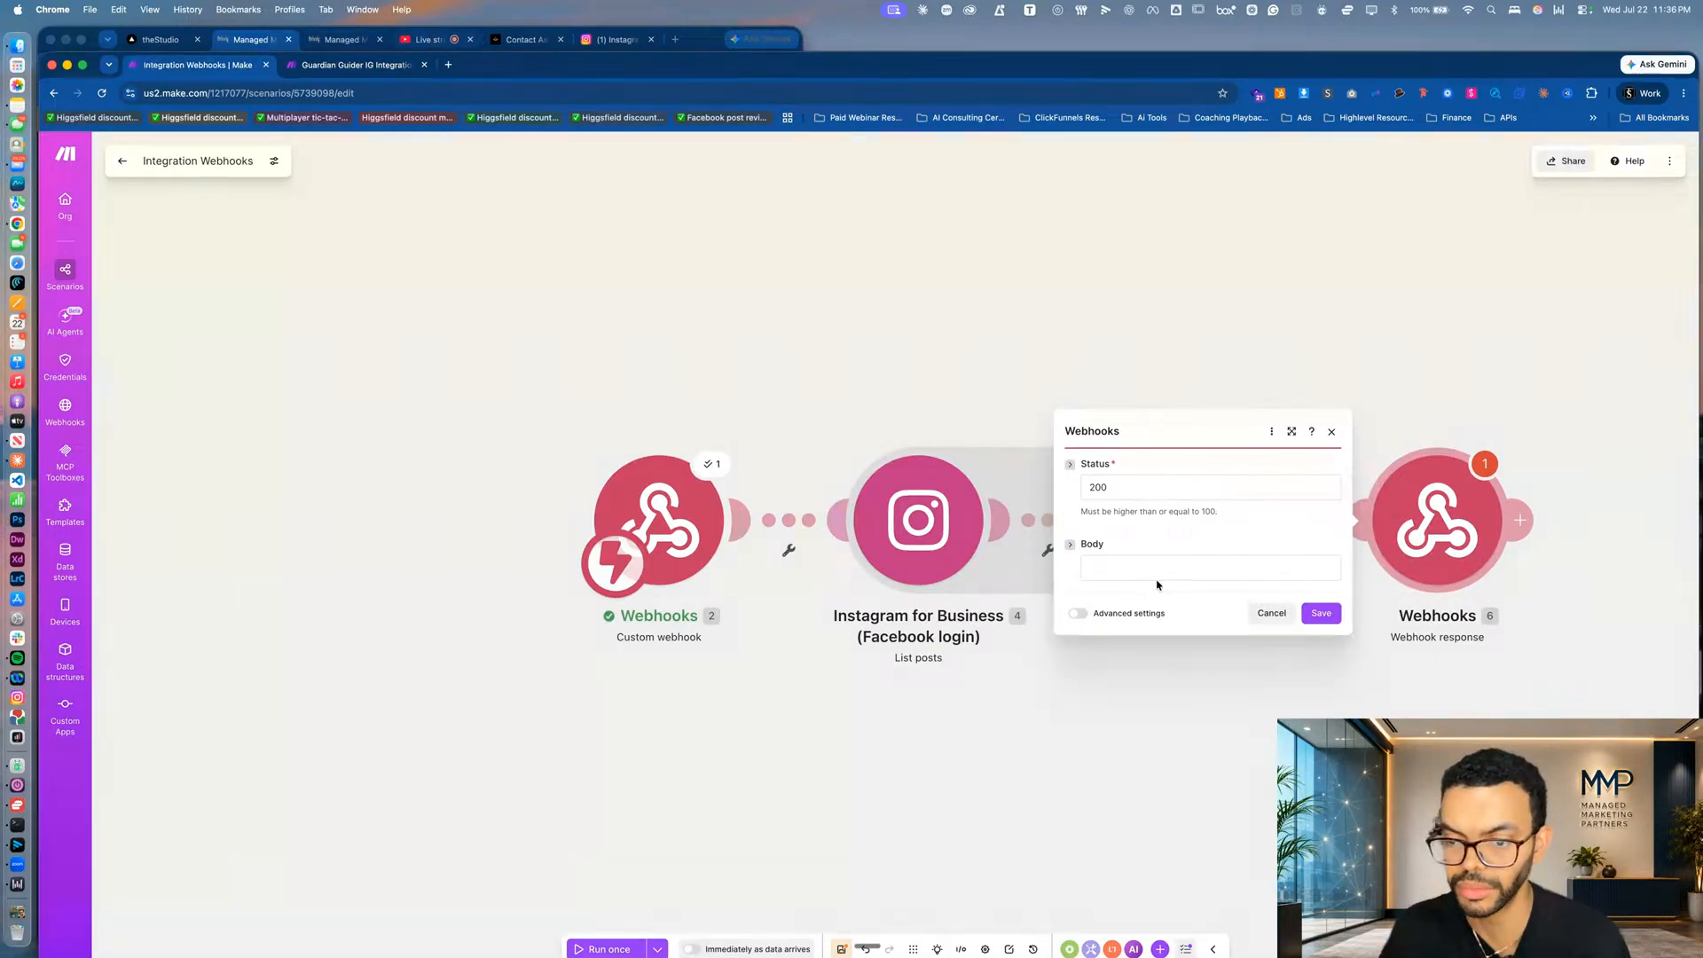
pyautogui.click(1157, 569)
pyautogui.click(1401, 602)
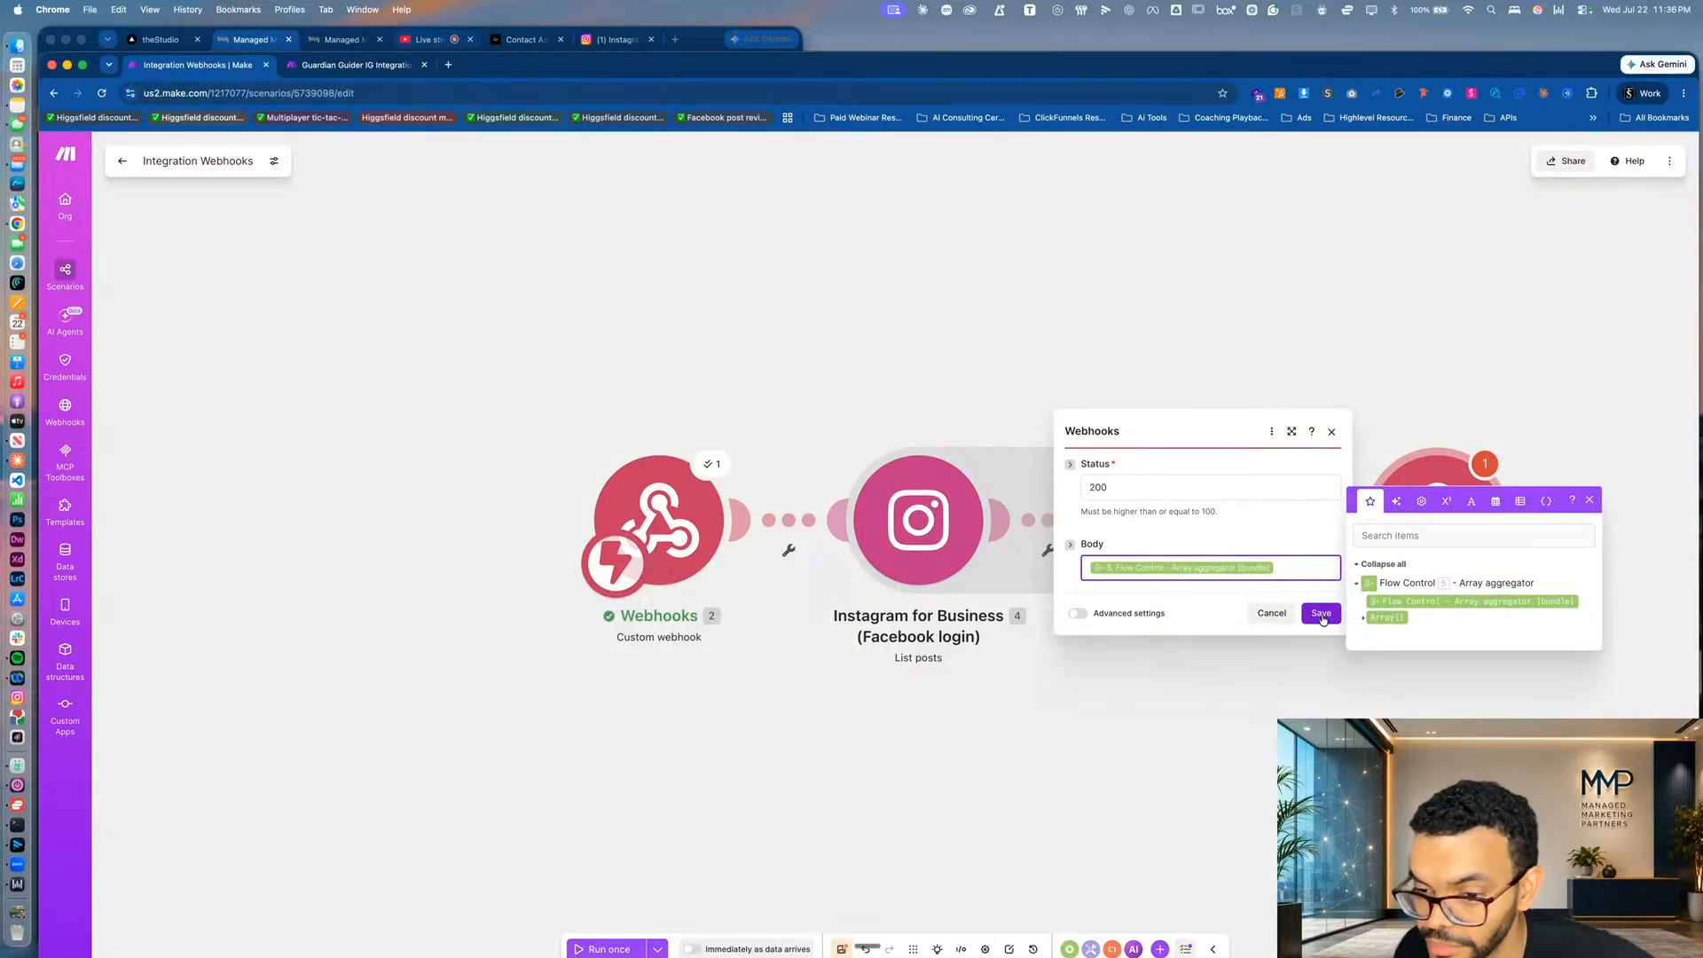
pyautogui.click(1320, 613)
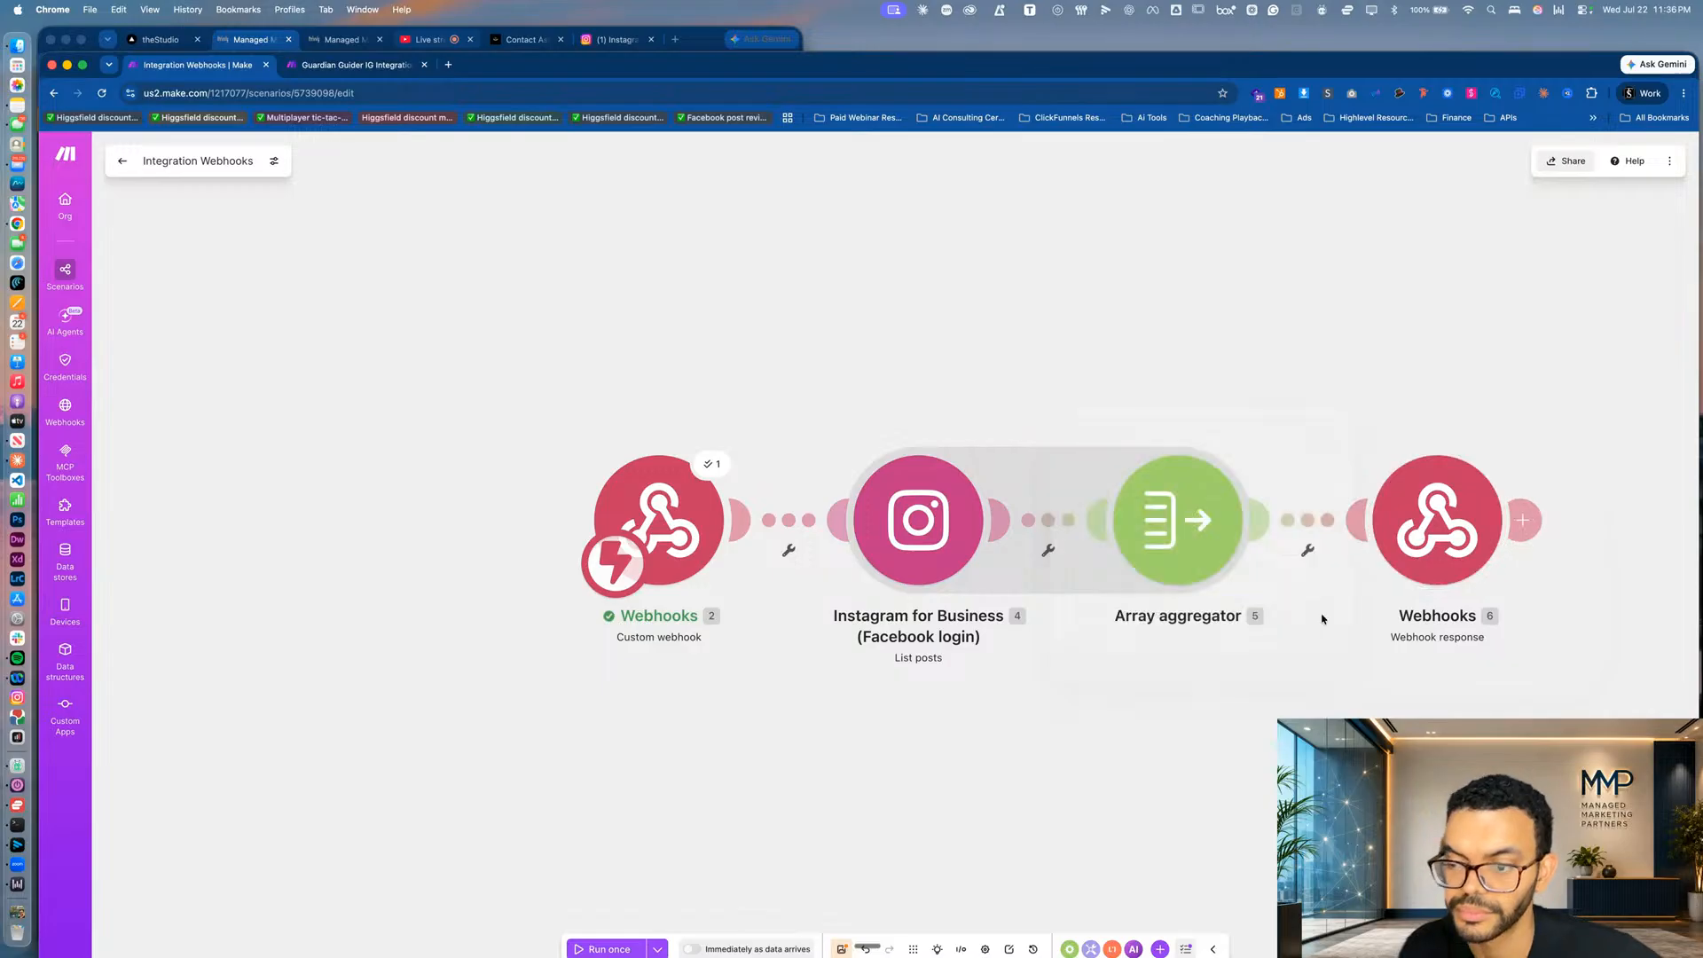
# Copy the custom header key Access-Control-Allow-Origin from Guardian Guider's Webhook response module.
pyautogui.click(380, 65)
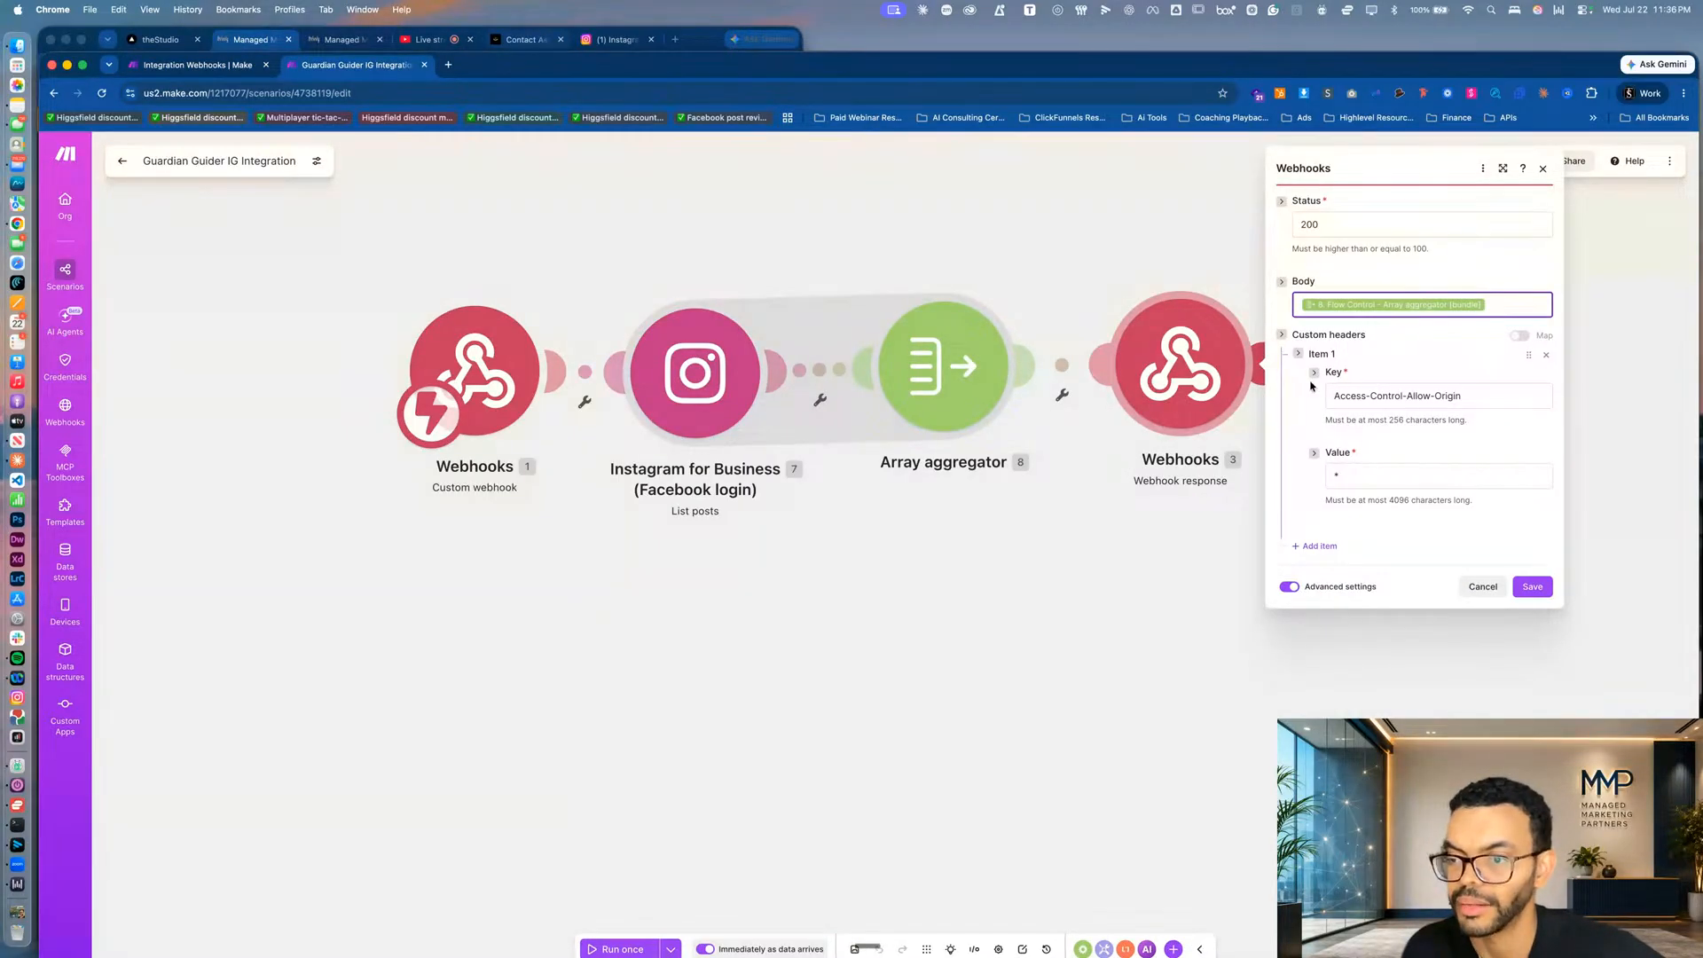
pyautogui.tripleClick(1407, 396)
pyautogui.press('super+c')
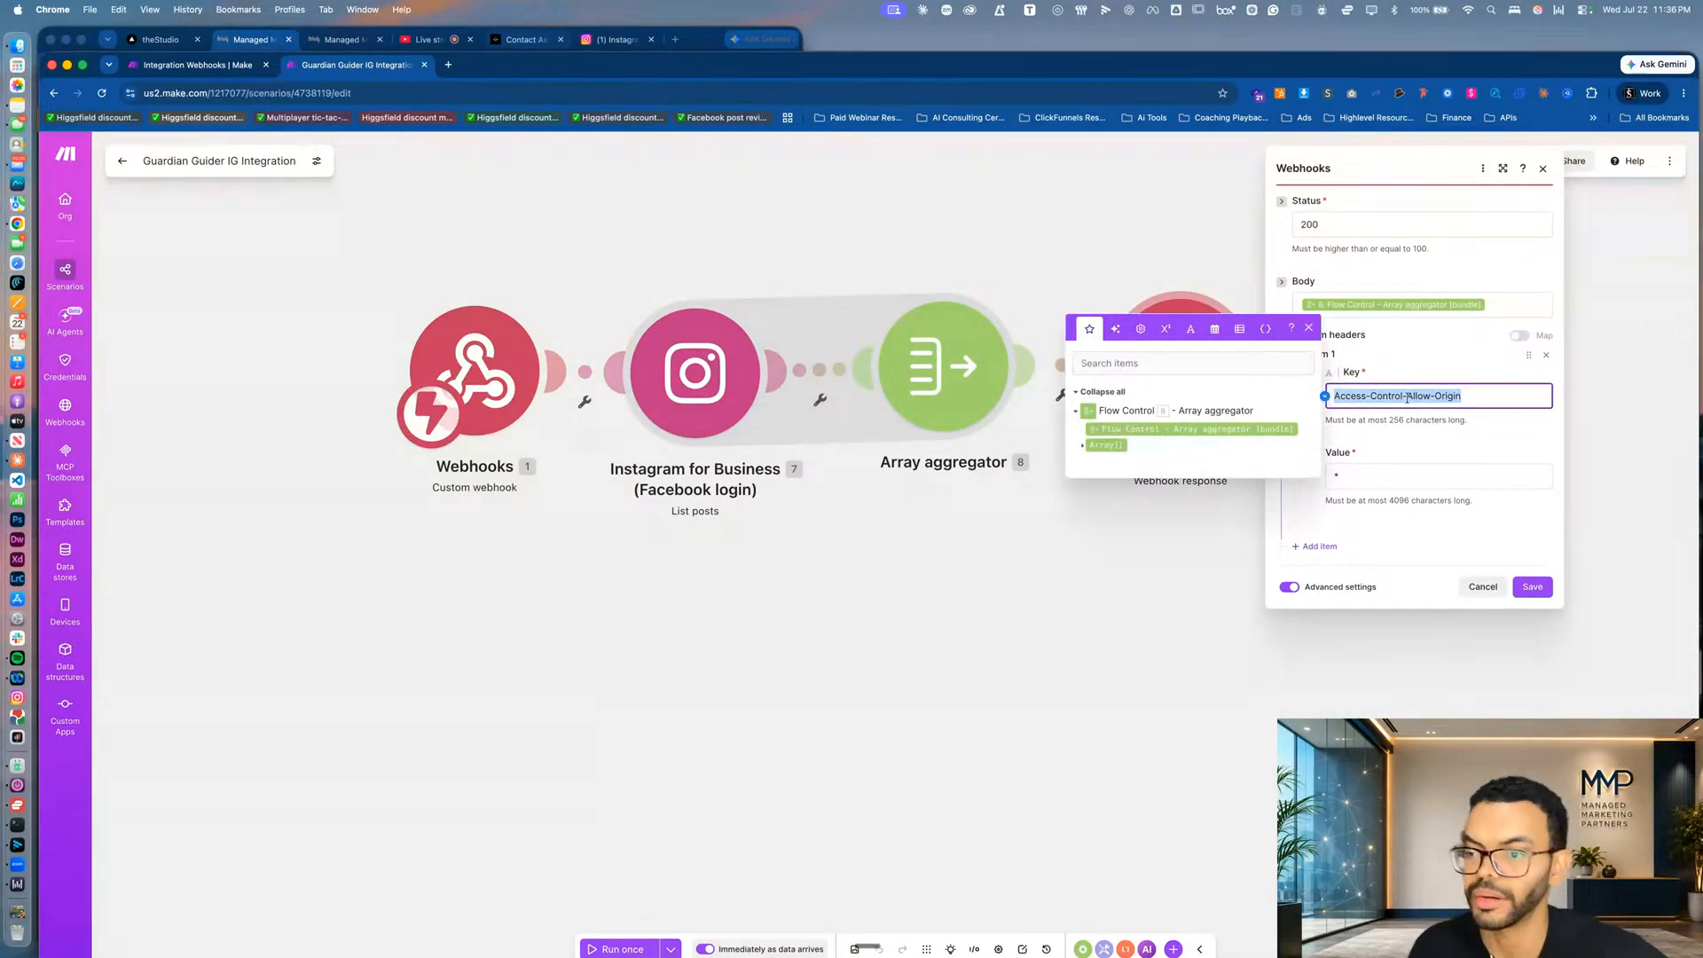
pyautogui.press('Escape')
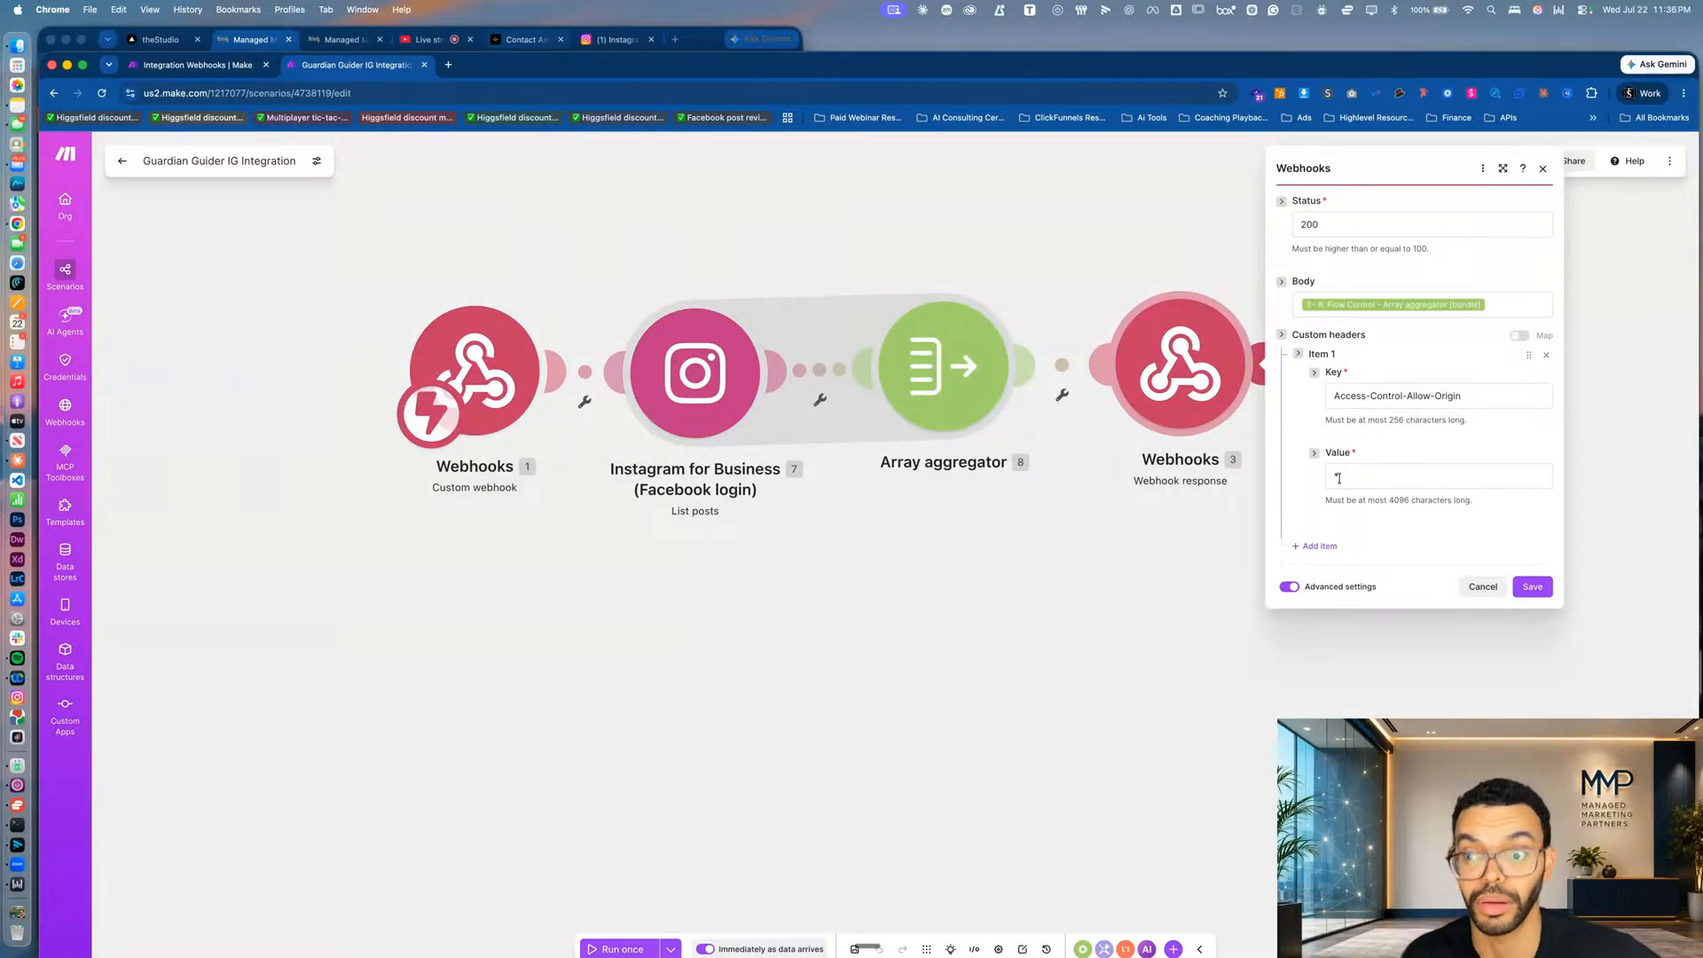
# Add a custom header to the Integration Webhooks response with key Access-Control-Allow-Origin and value *.
pyautogui.click(219, 69)
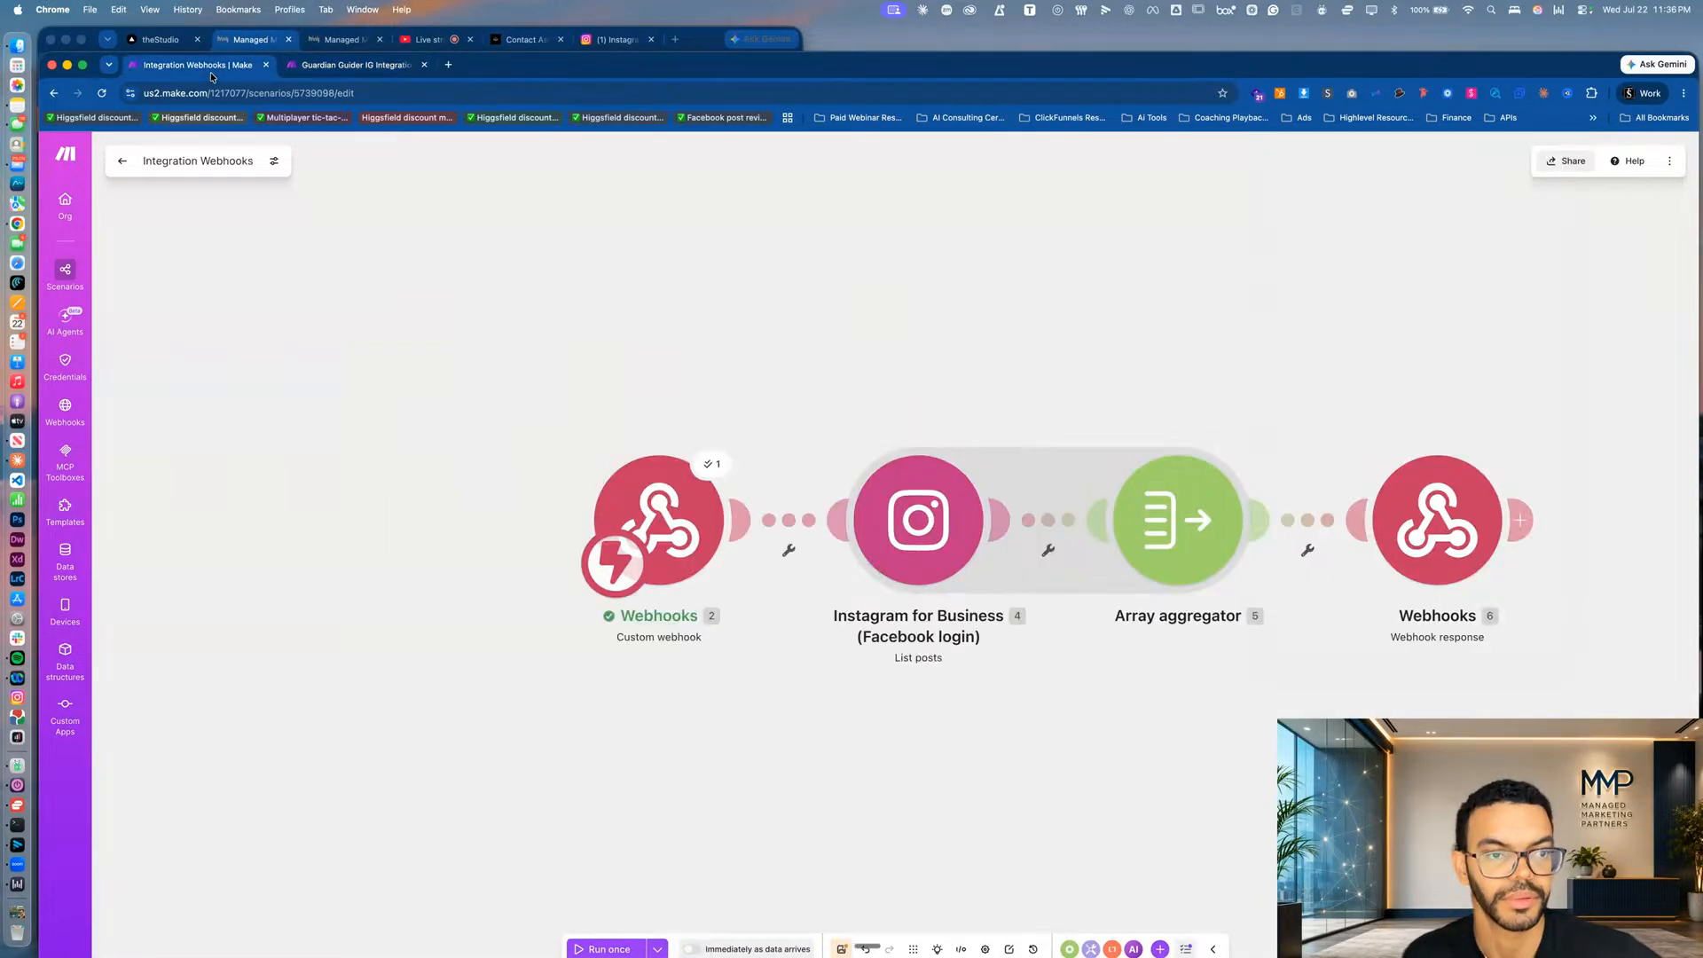
pyautogui.click(1437, 523)
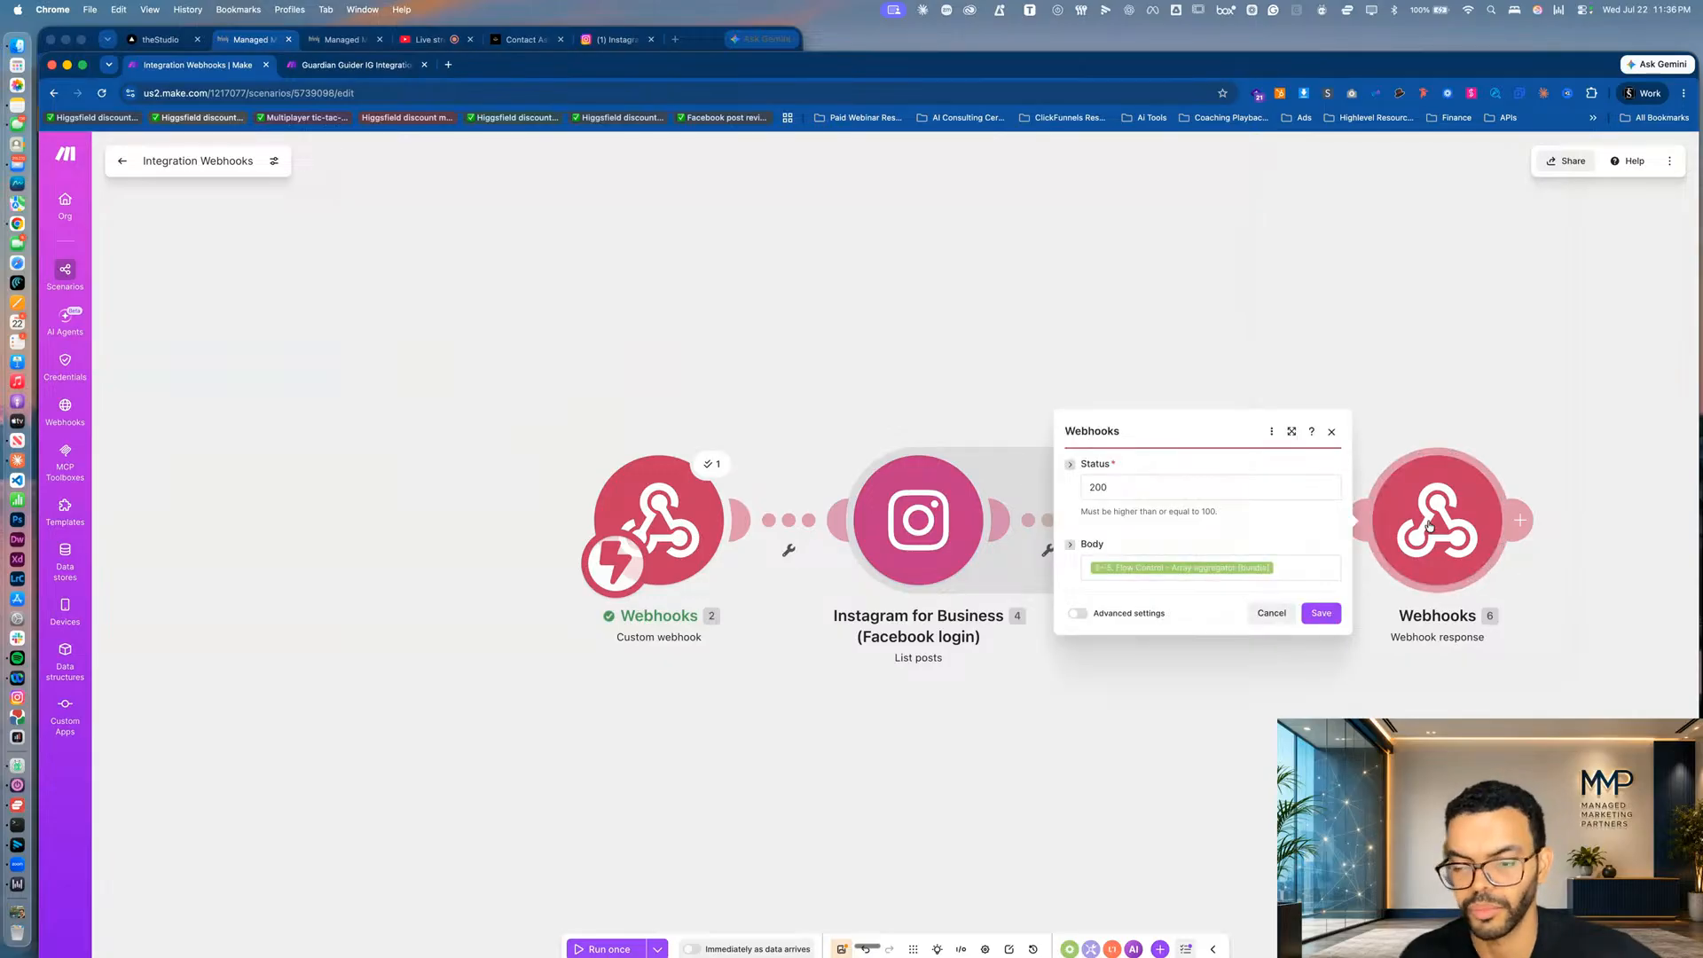
pyautogui.click(1079, 615)
pyautogui.click(1111, 557)
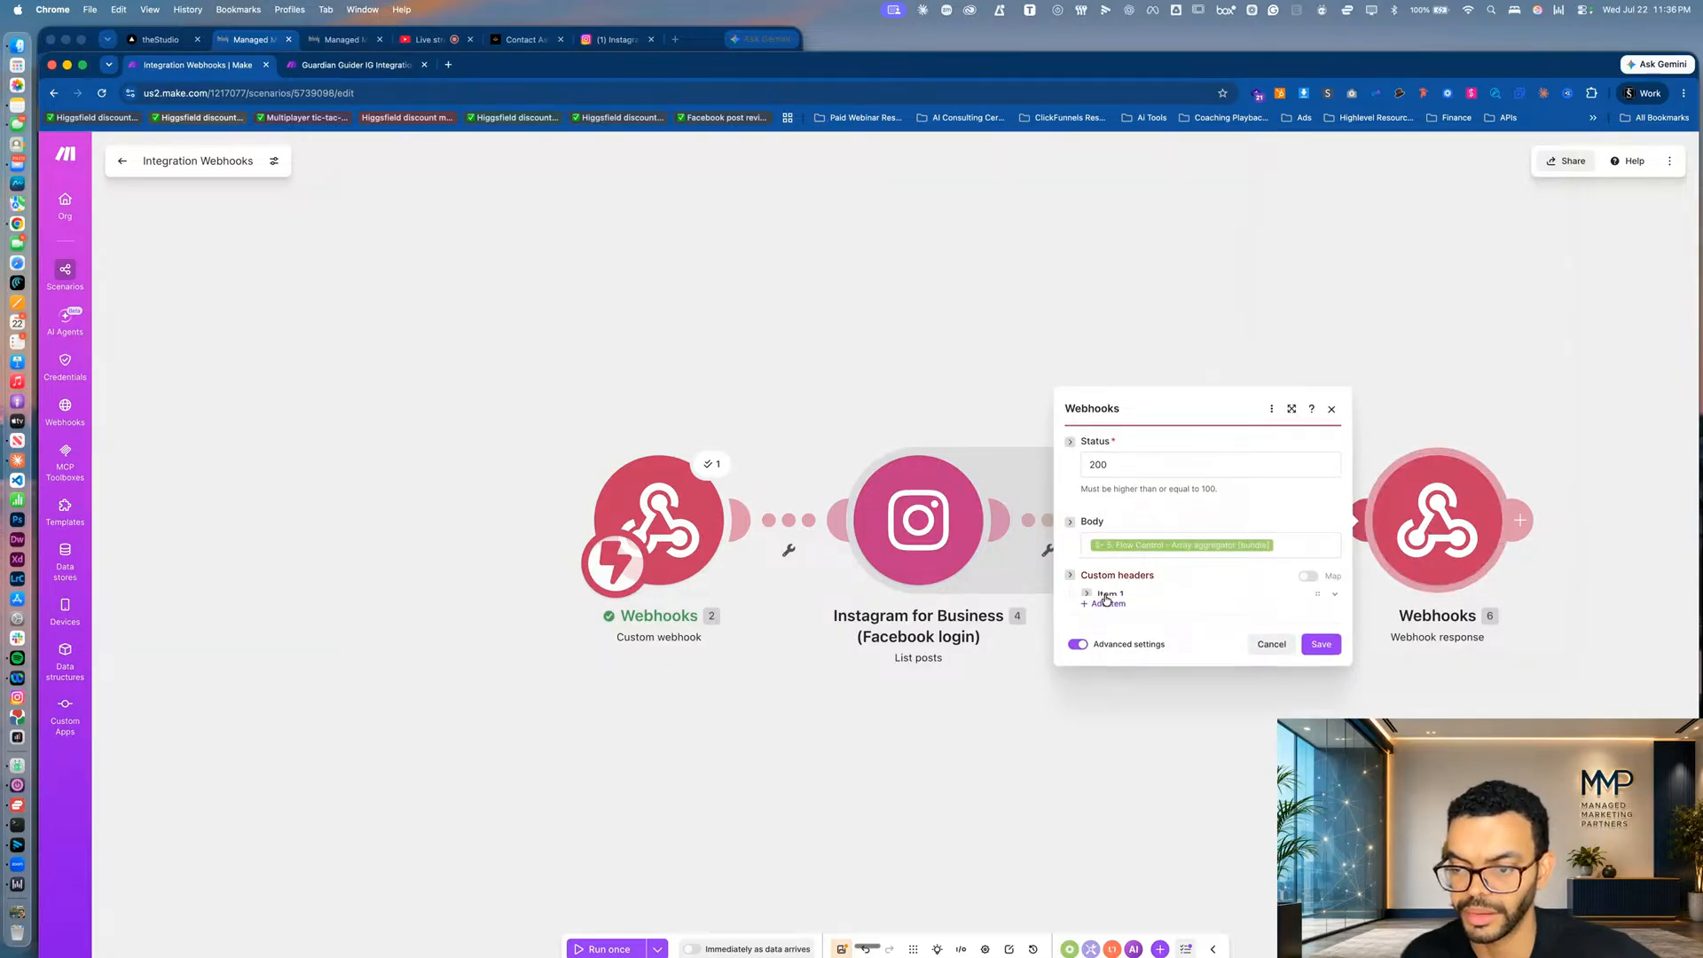
pyautogui.click(1161, 538)
pyautogui.press('super+v')
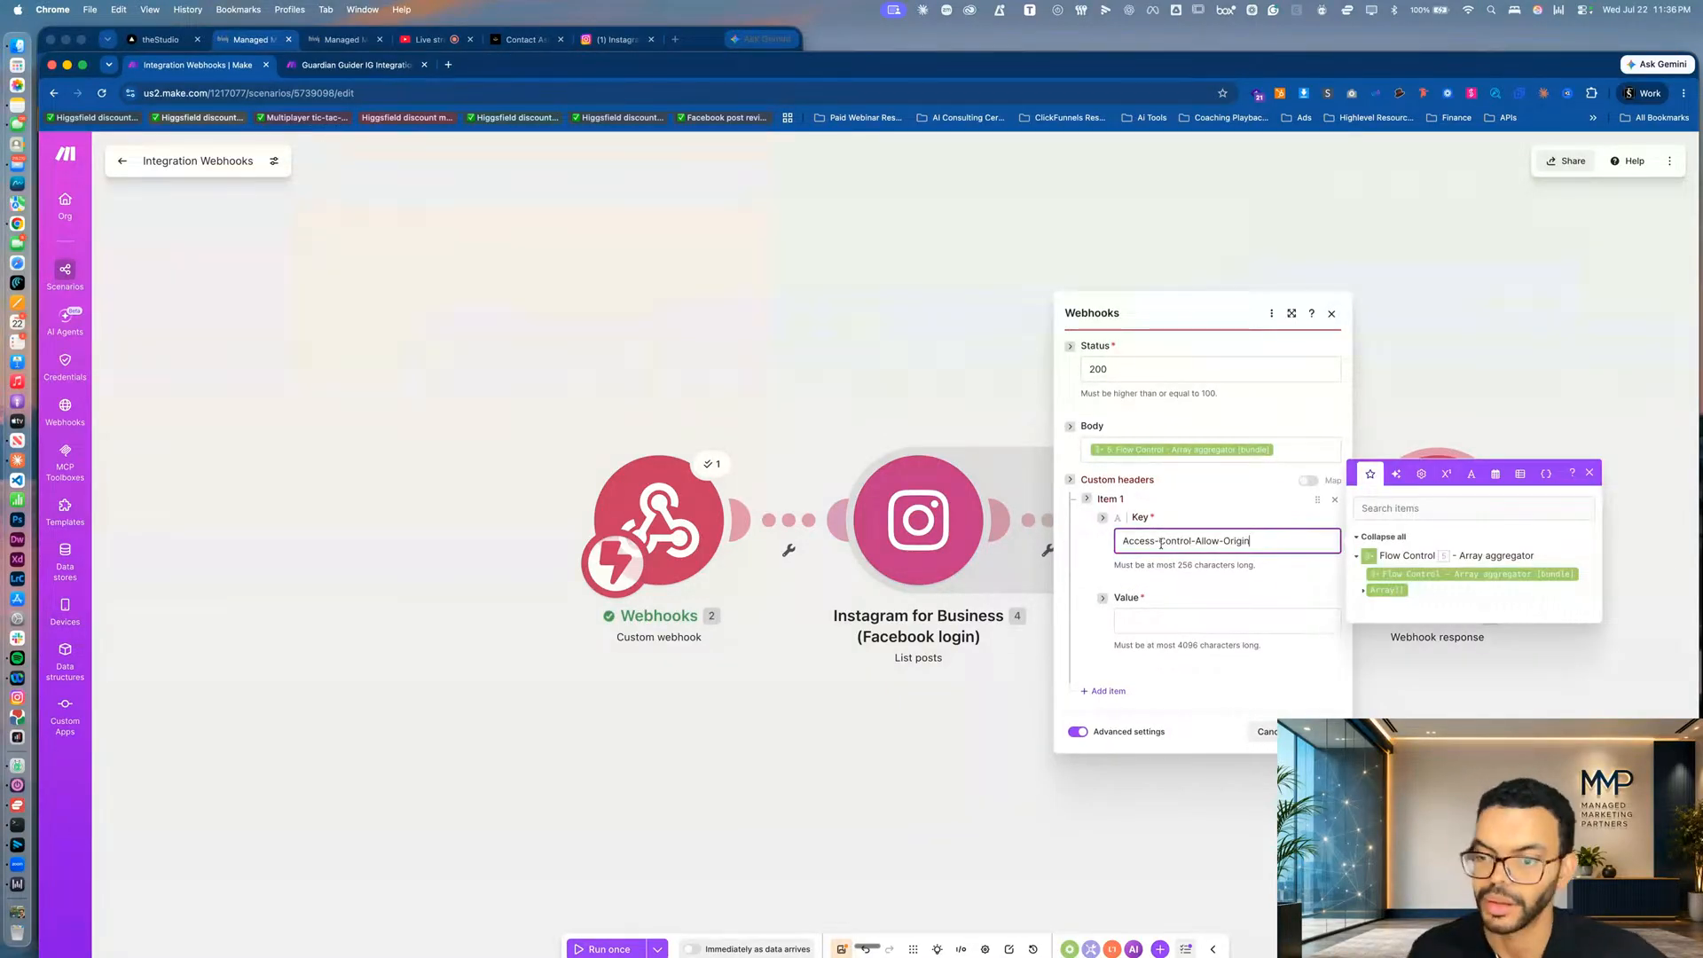
pyautogui.click(1156, 621)
pyautogui.write('*')
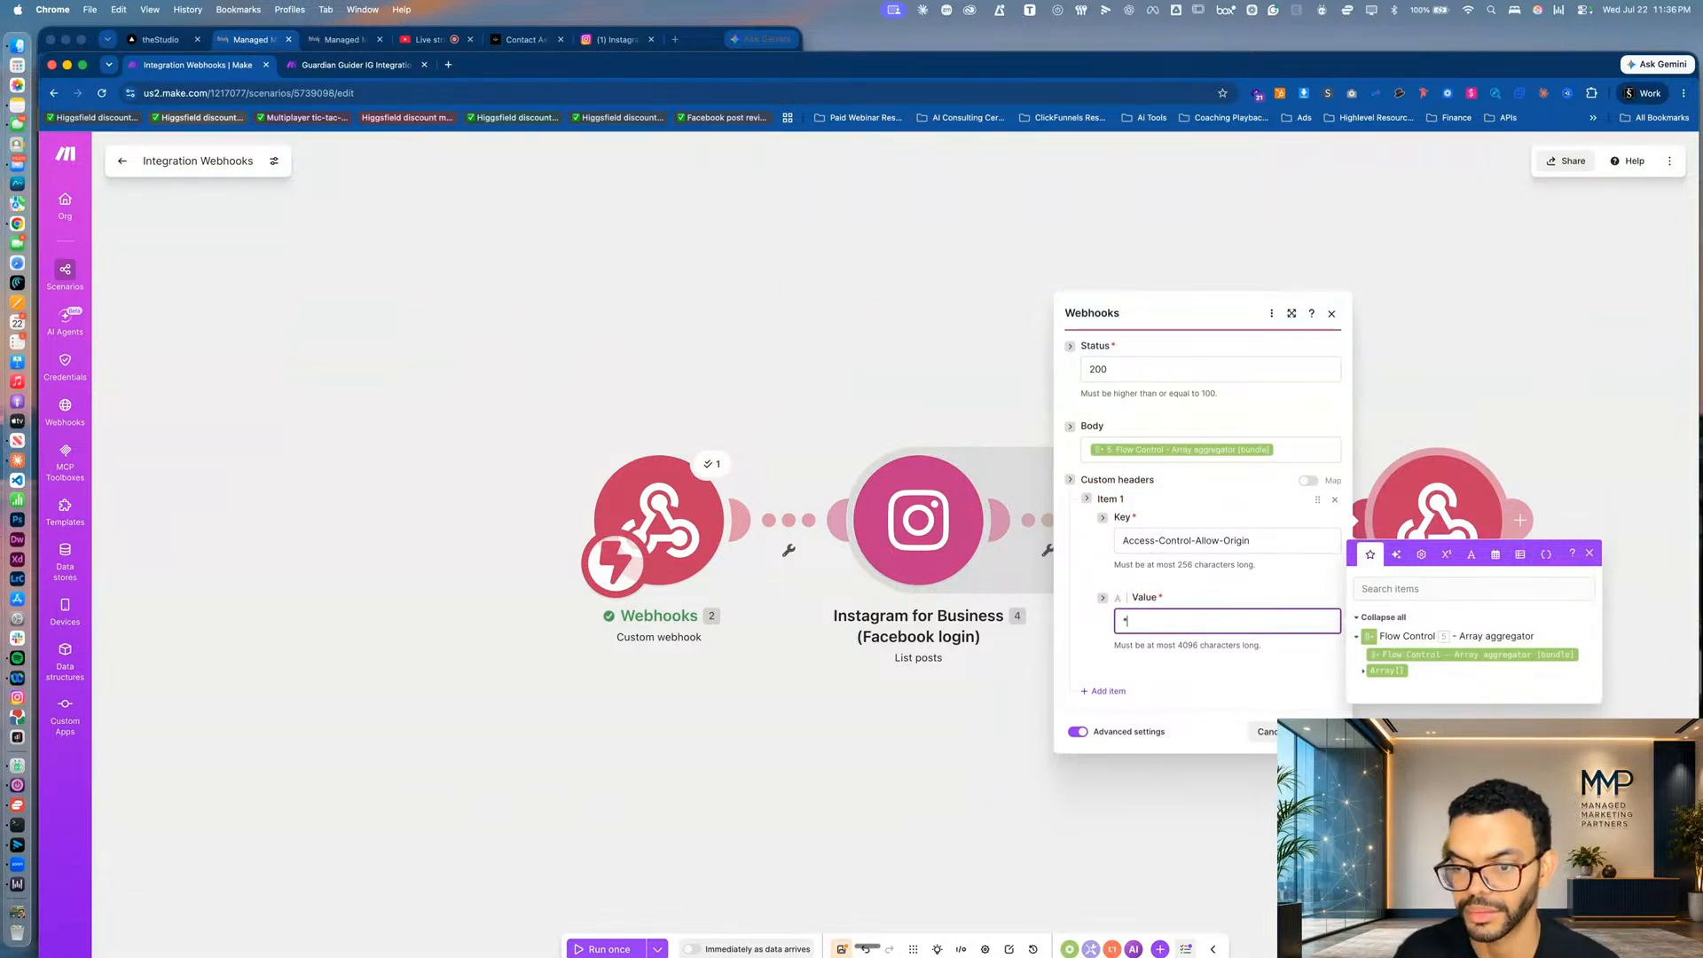
pyautogui.press('Escape')
pyautogui.click(1421, 530)
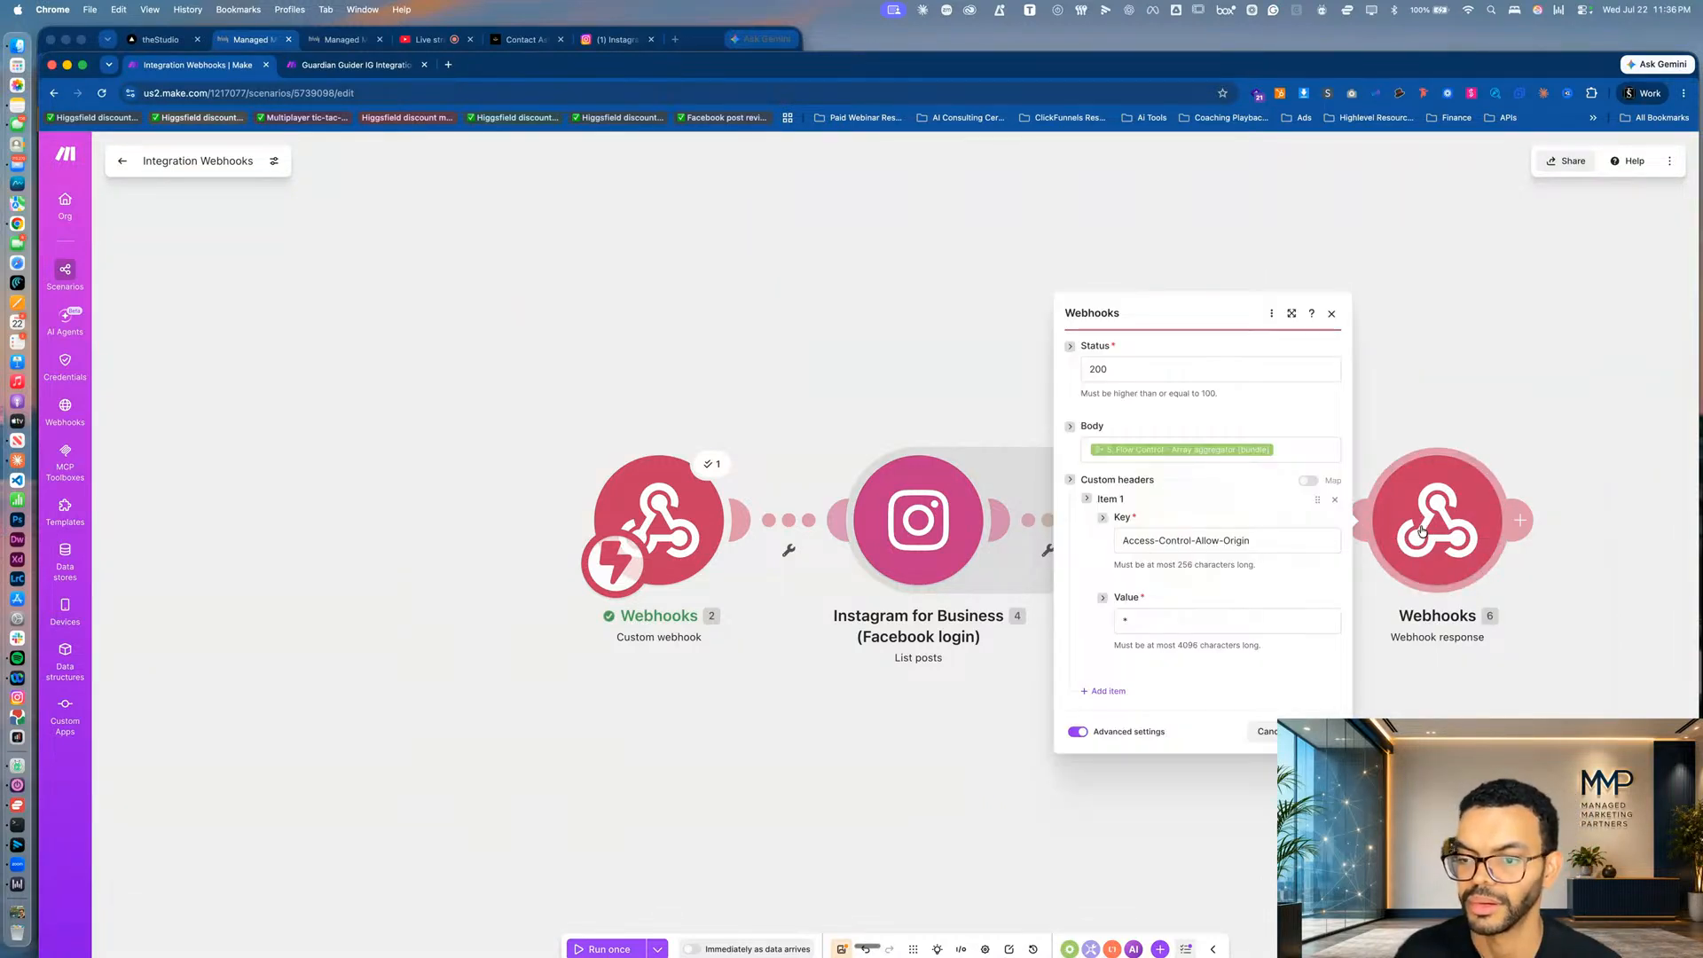
# Check the custom header against Guardian Guider's Webhook response and close the settings of both response modules.
pyautogui.click(390, 66)
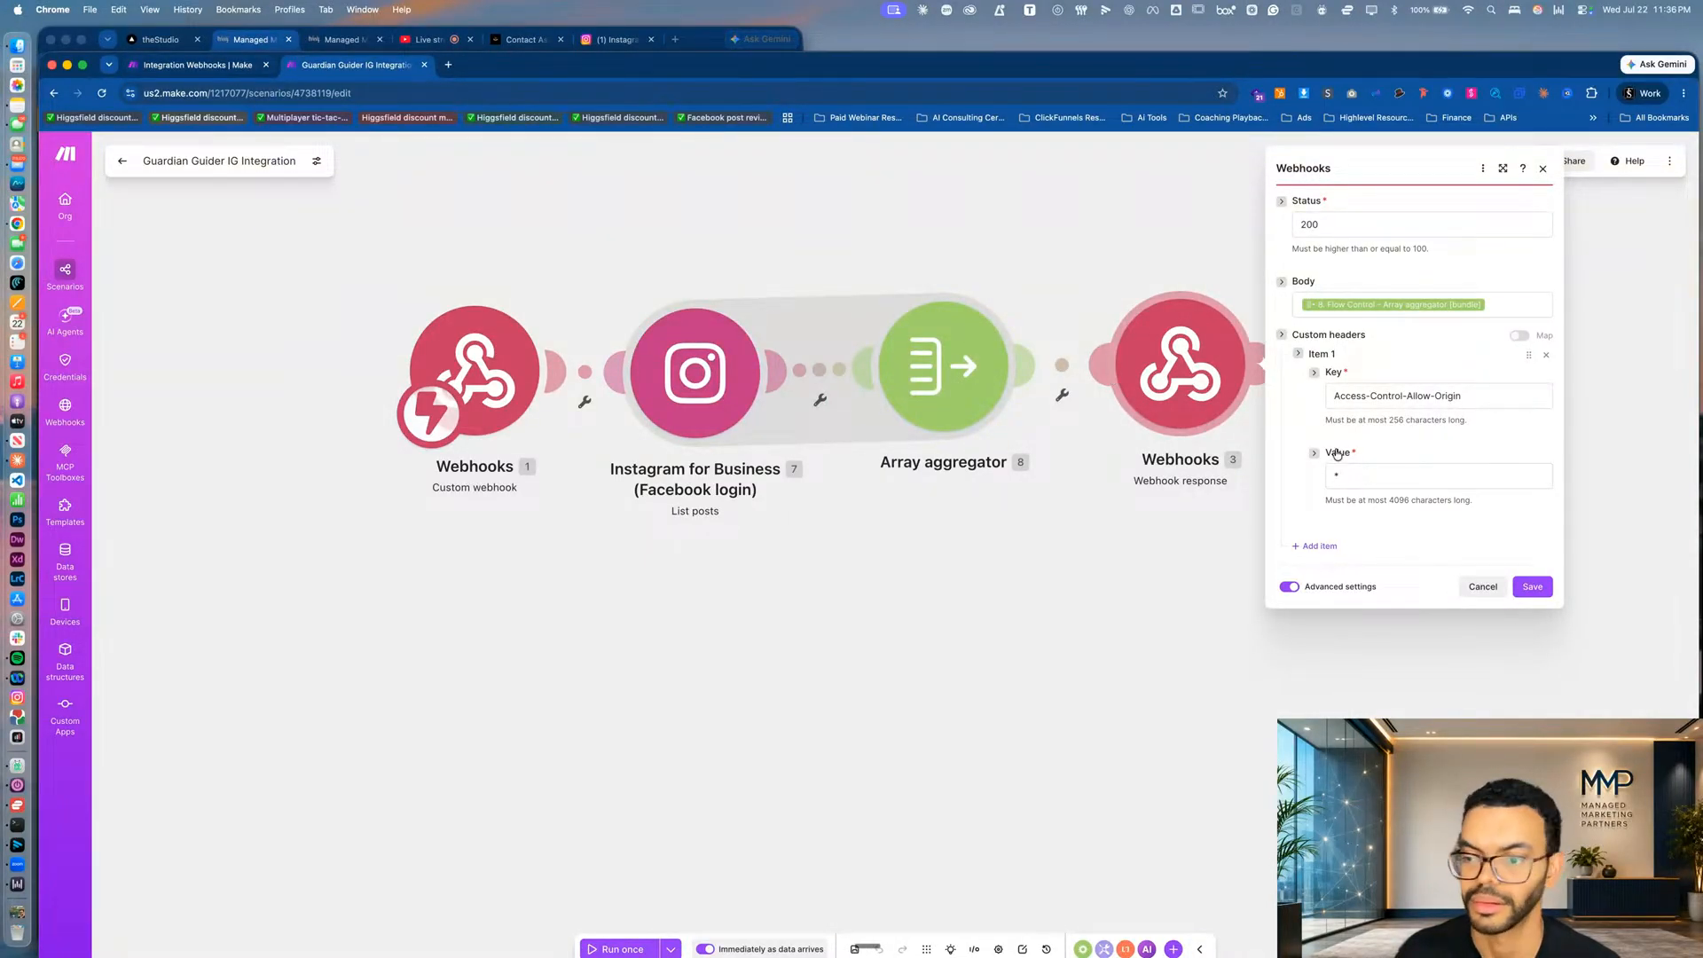
pyautogui.click(1481, 587)
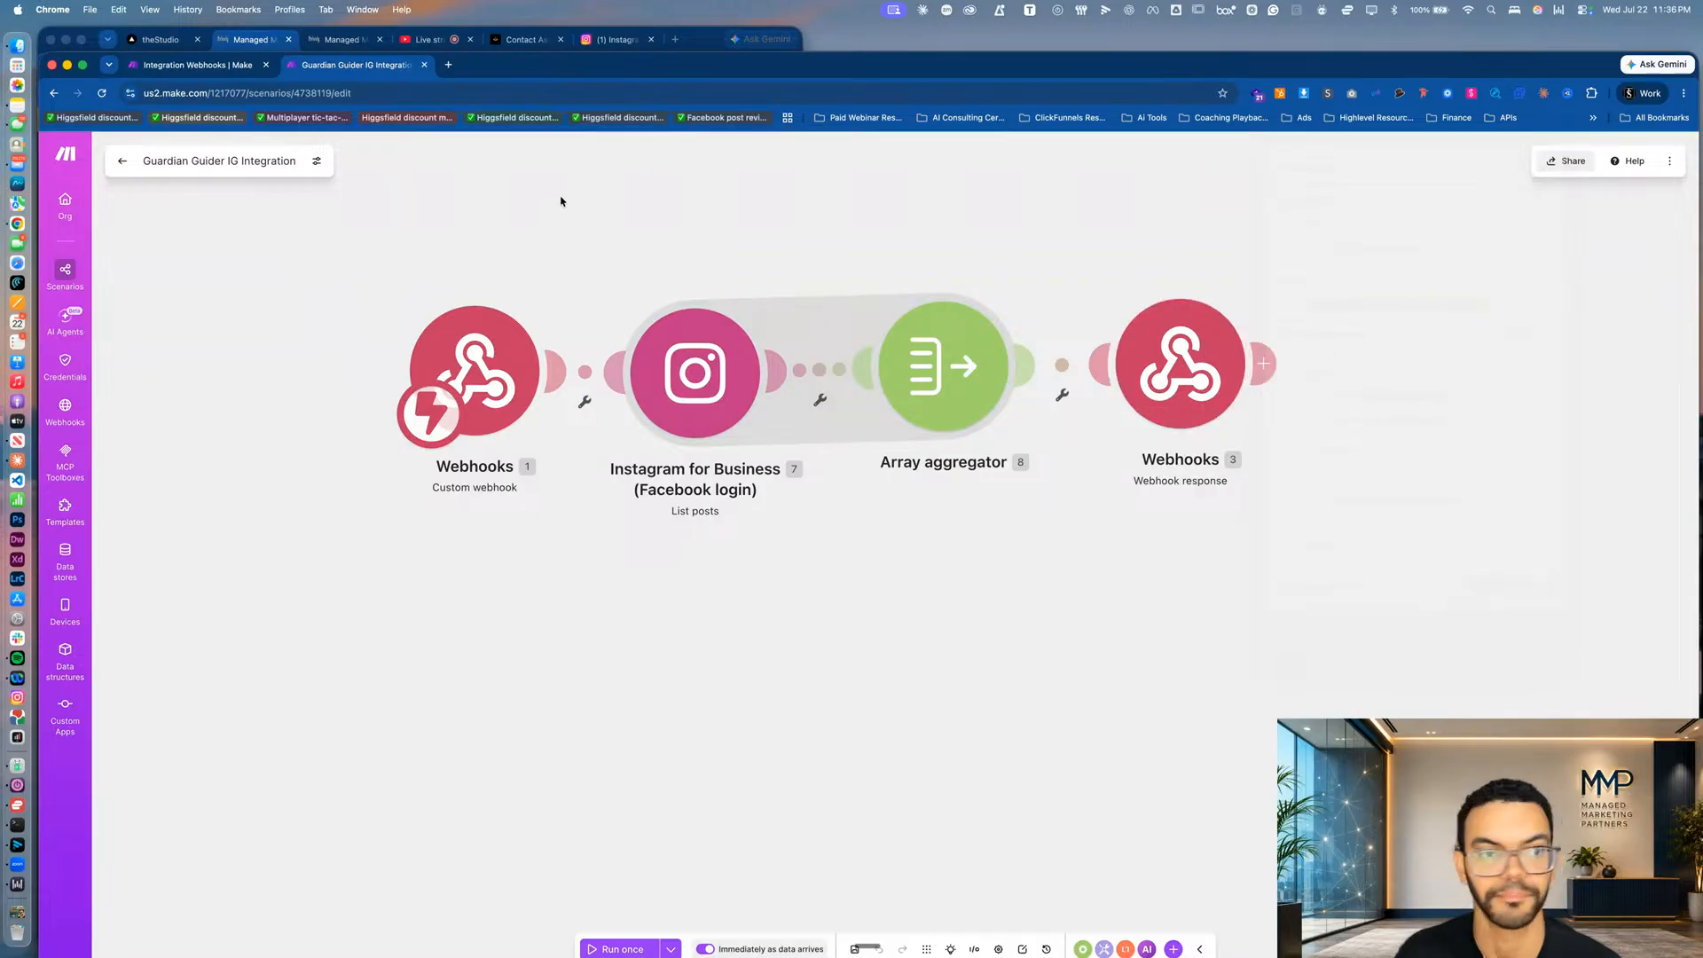
pyautogui.click(151, 71)
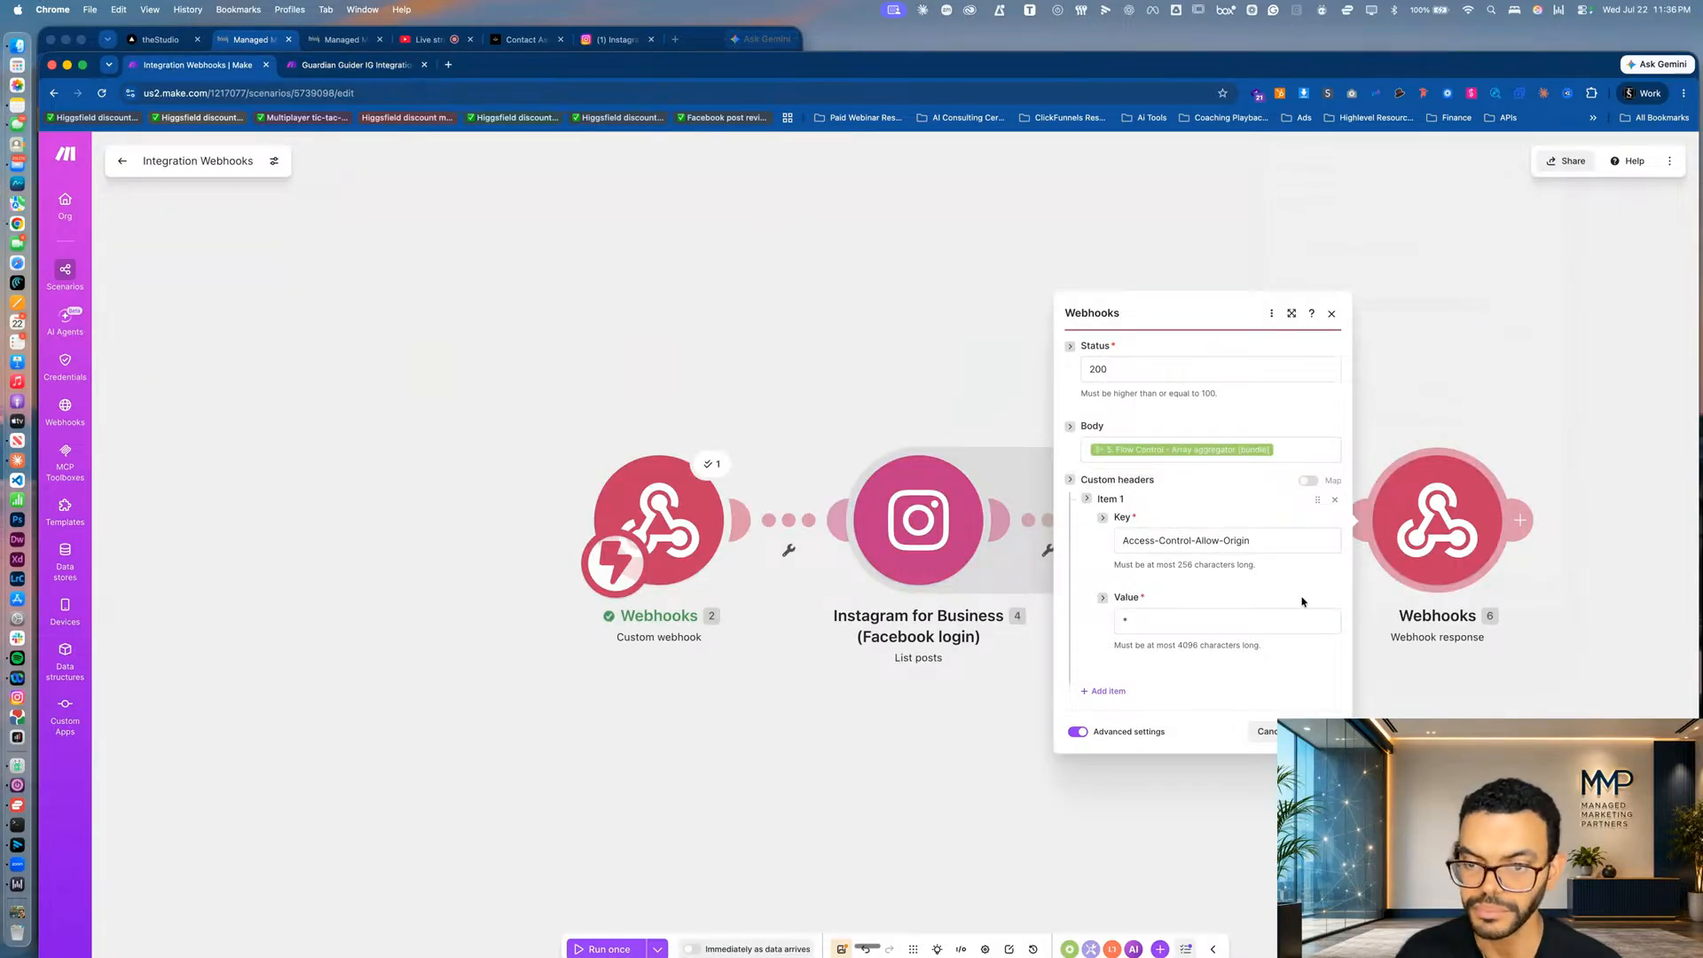
pyautogui.press('Escape')
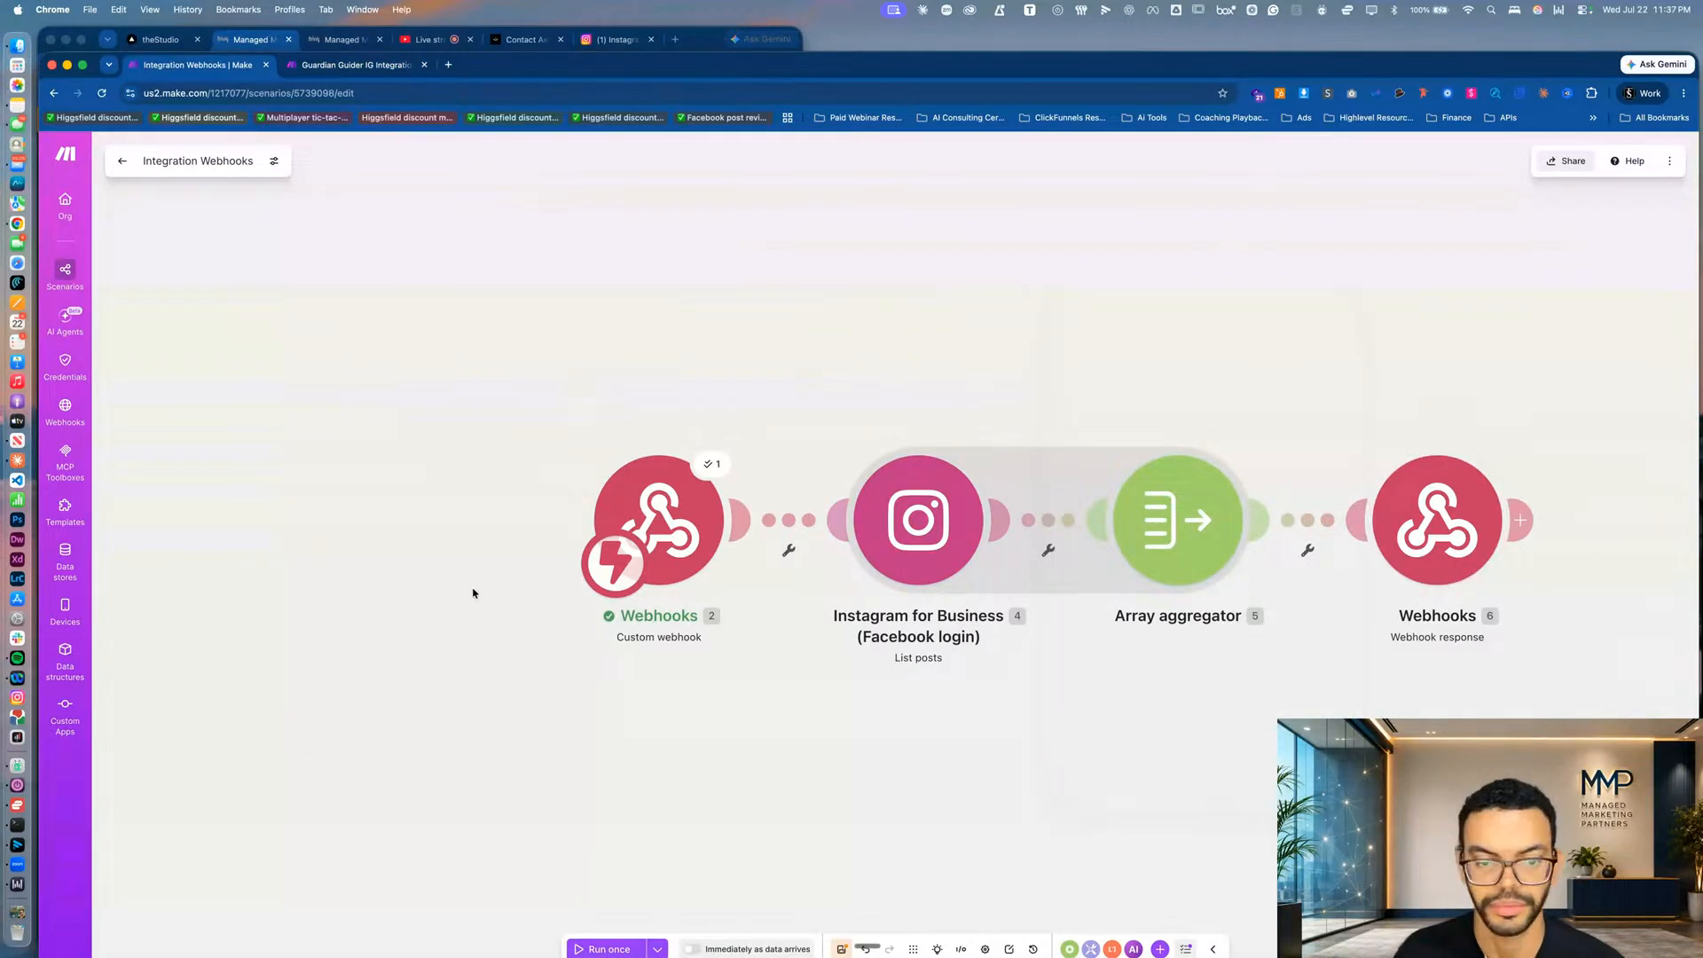
# Compare the module layout with Guardian Guider, and run Integration Webhooks once with the option to wait for new data.
pyautogui.click(362, 65)
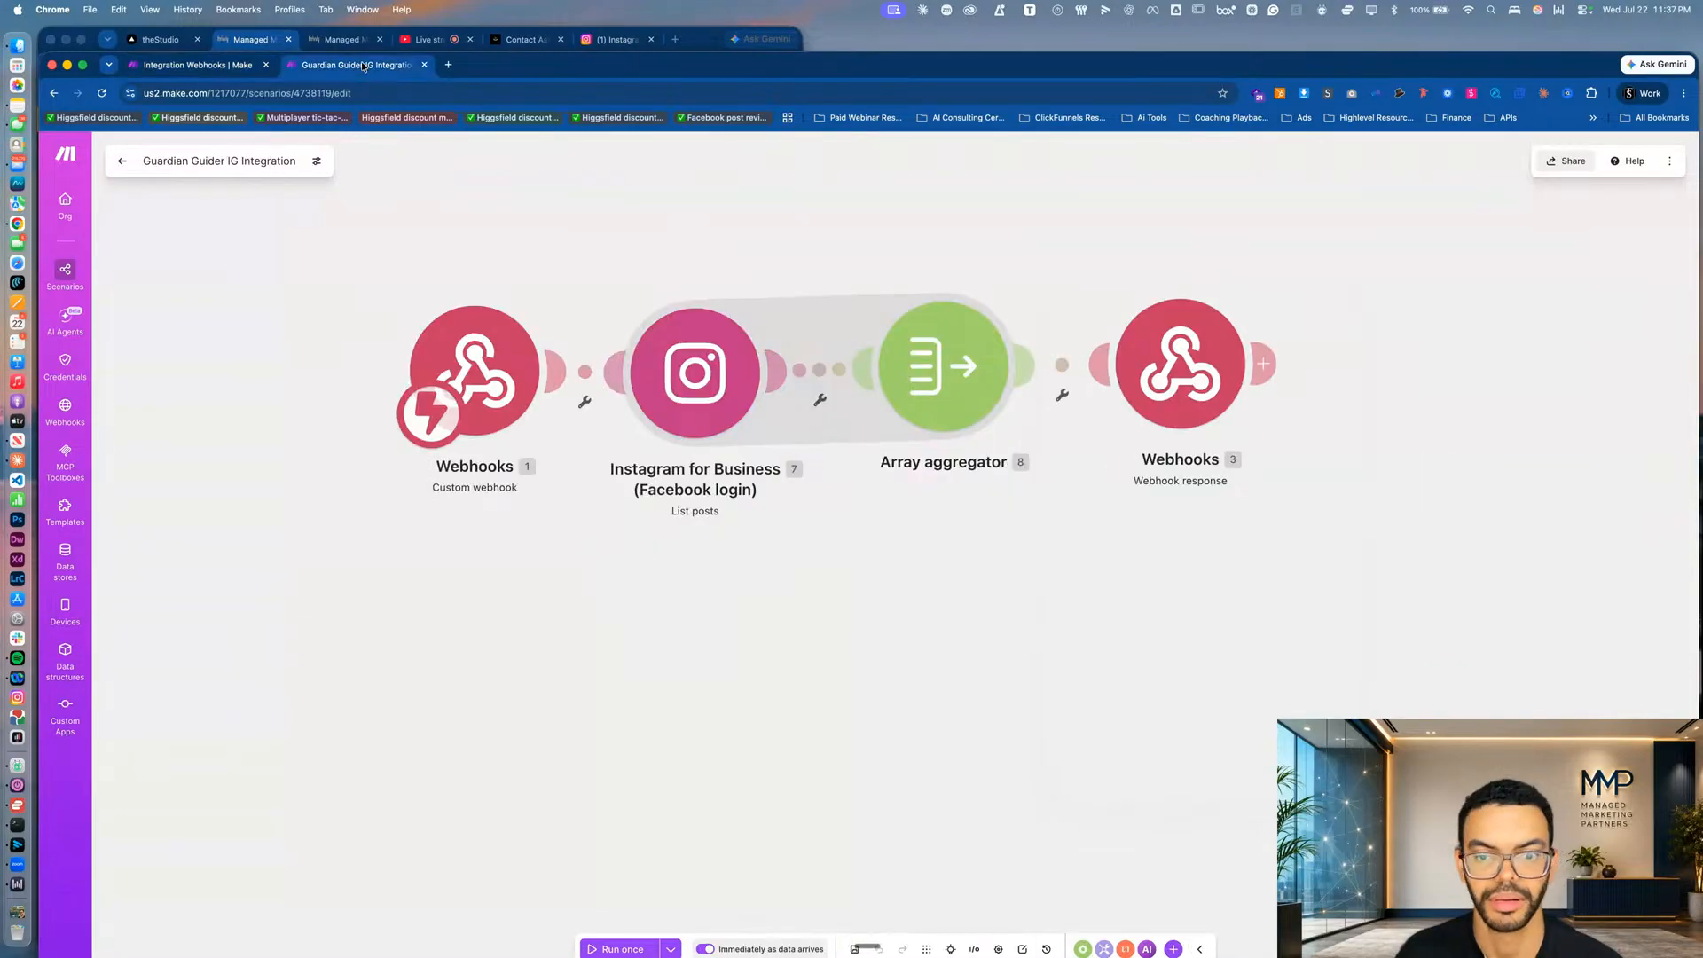
pyautogui.scroll(-2, 689, 620)
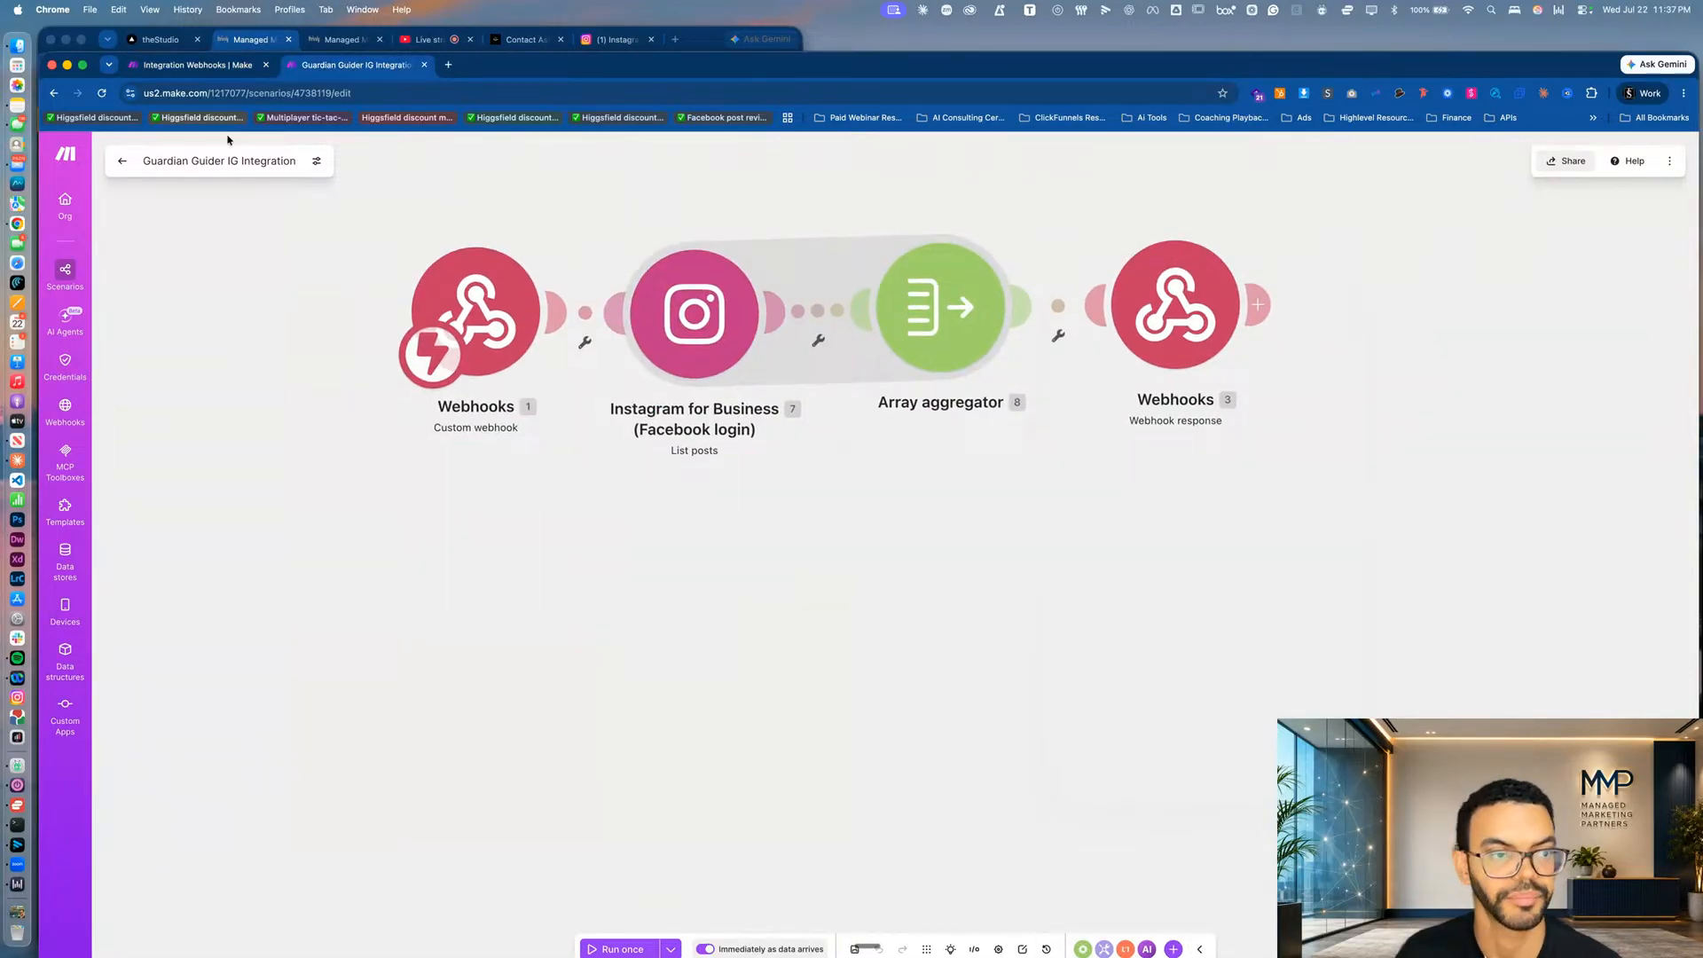
pyautogui.click(189, 67)
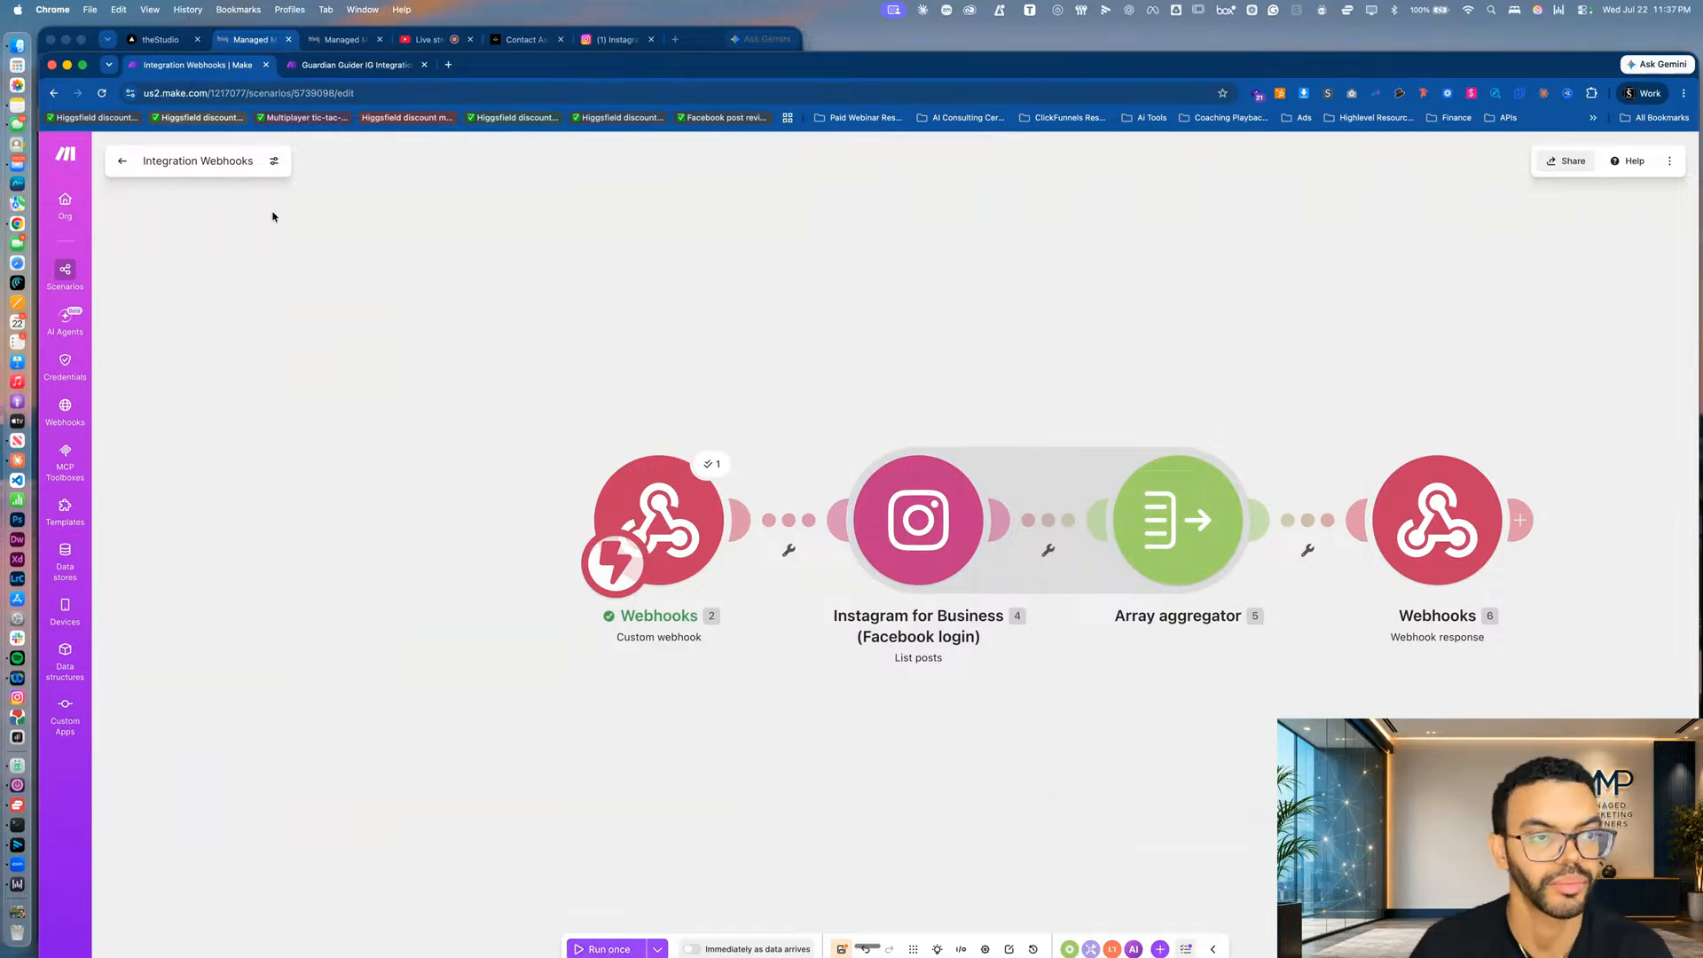
pyautogui.click(603, 951)
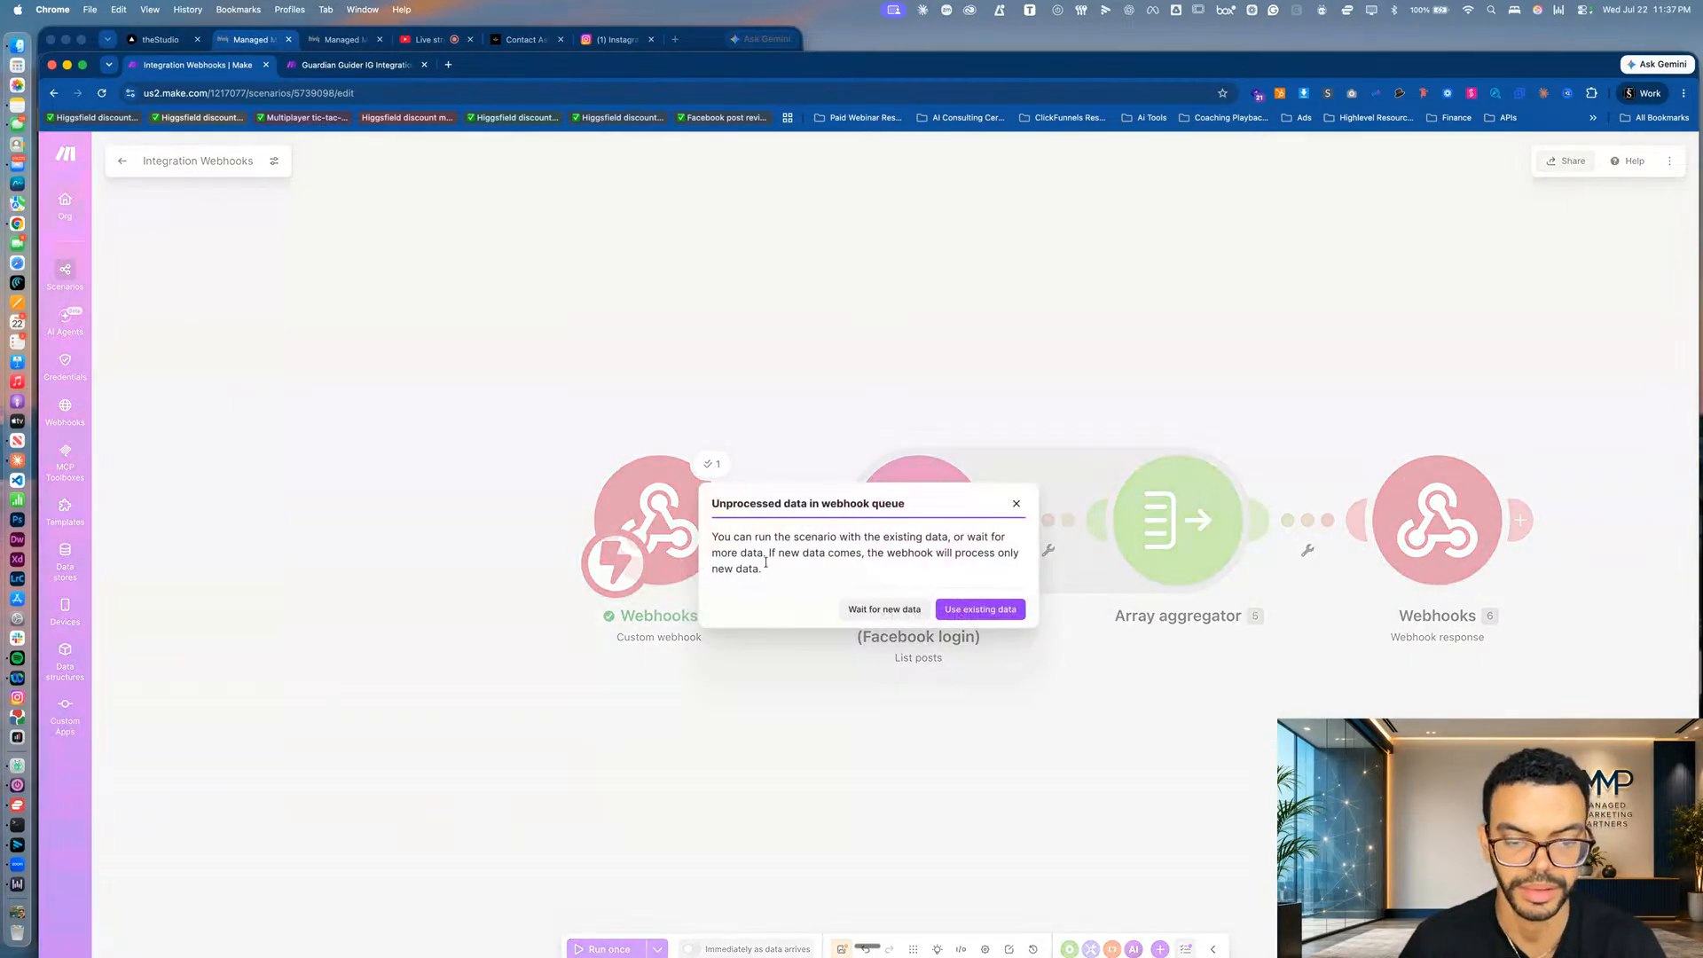
pyautogui.click(884, 610)
# Switch to AI Studio and send the assistant the prompt "please fire the webhook again".
pyautogui.hotkey('ctrl', 'Up')
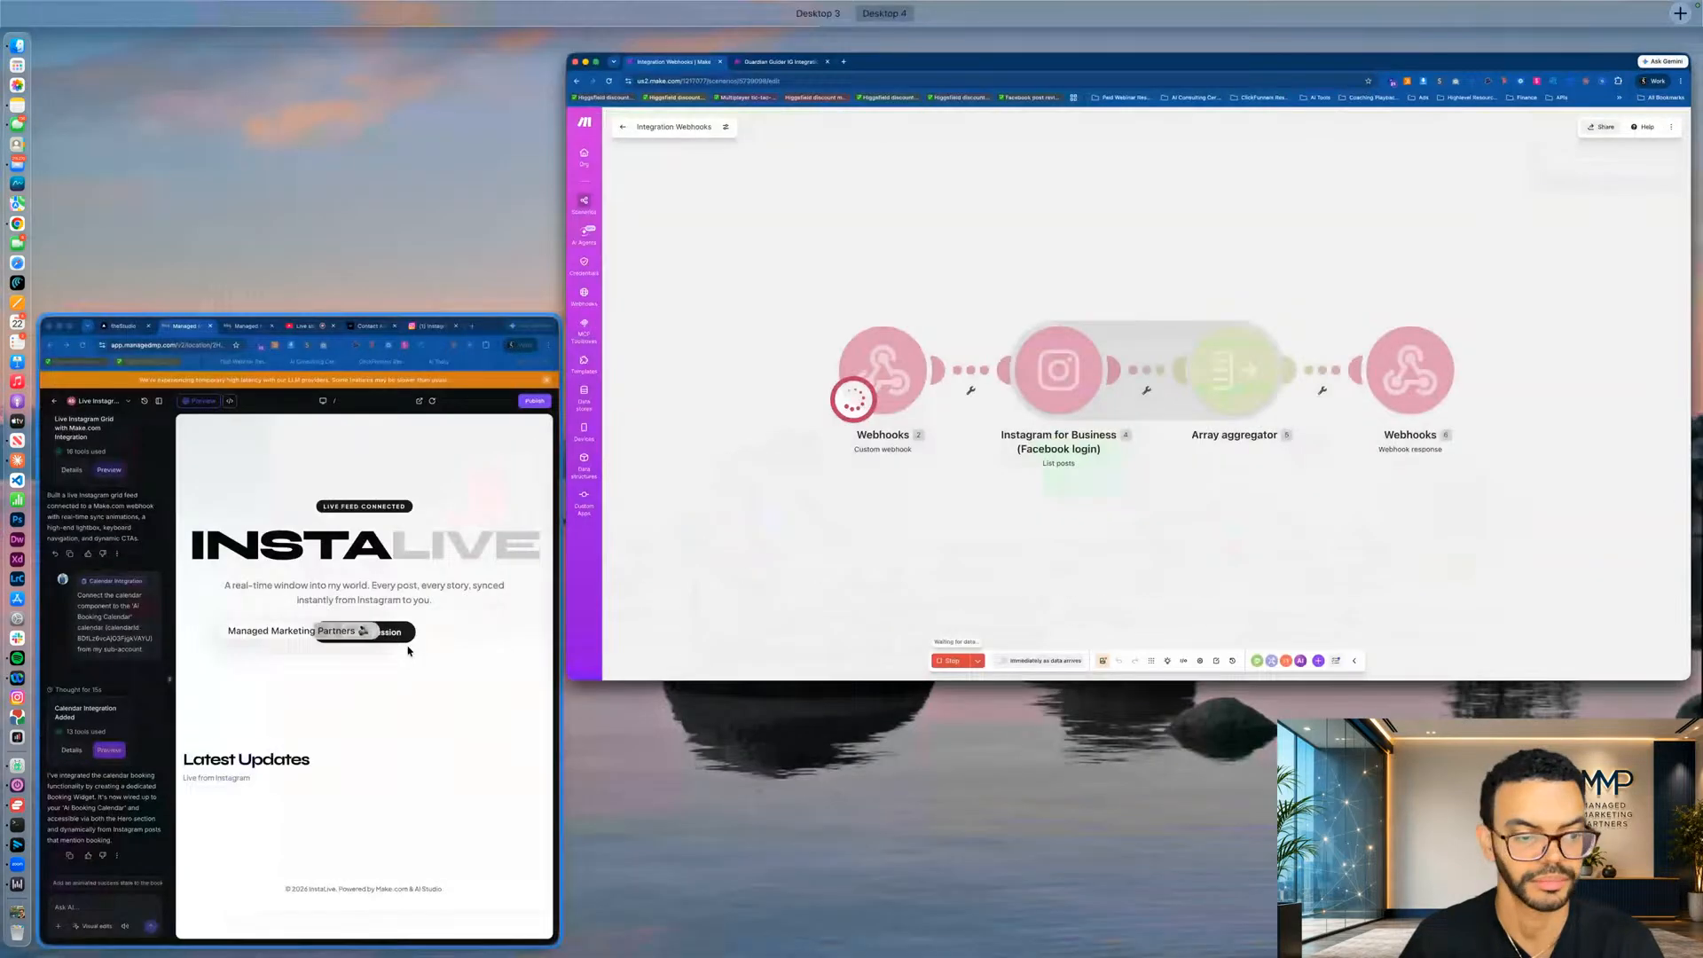
pyautogui.click(408, 651)
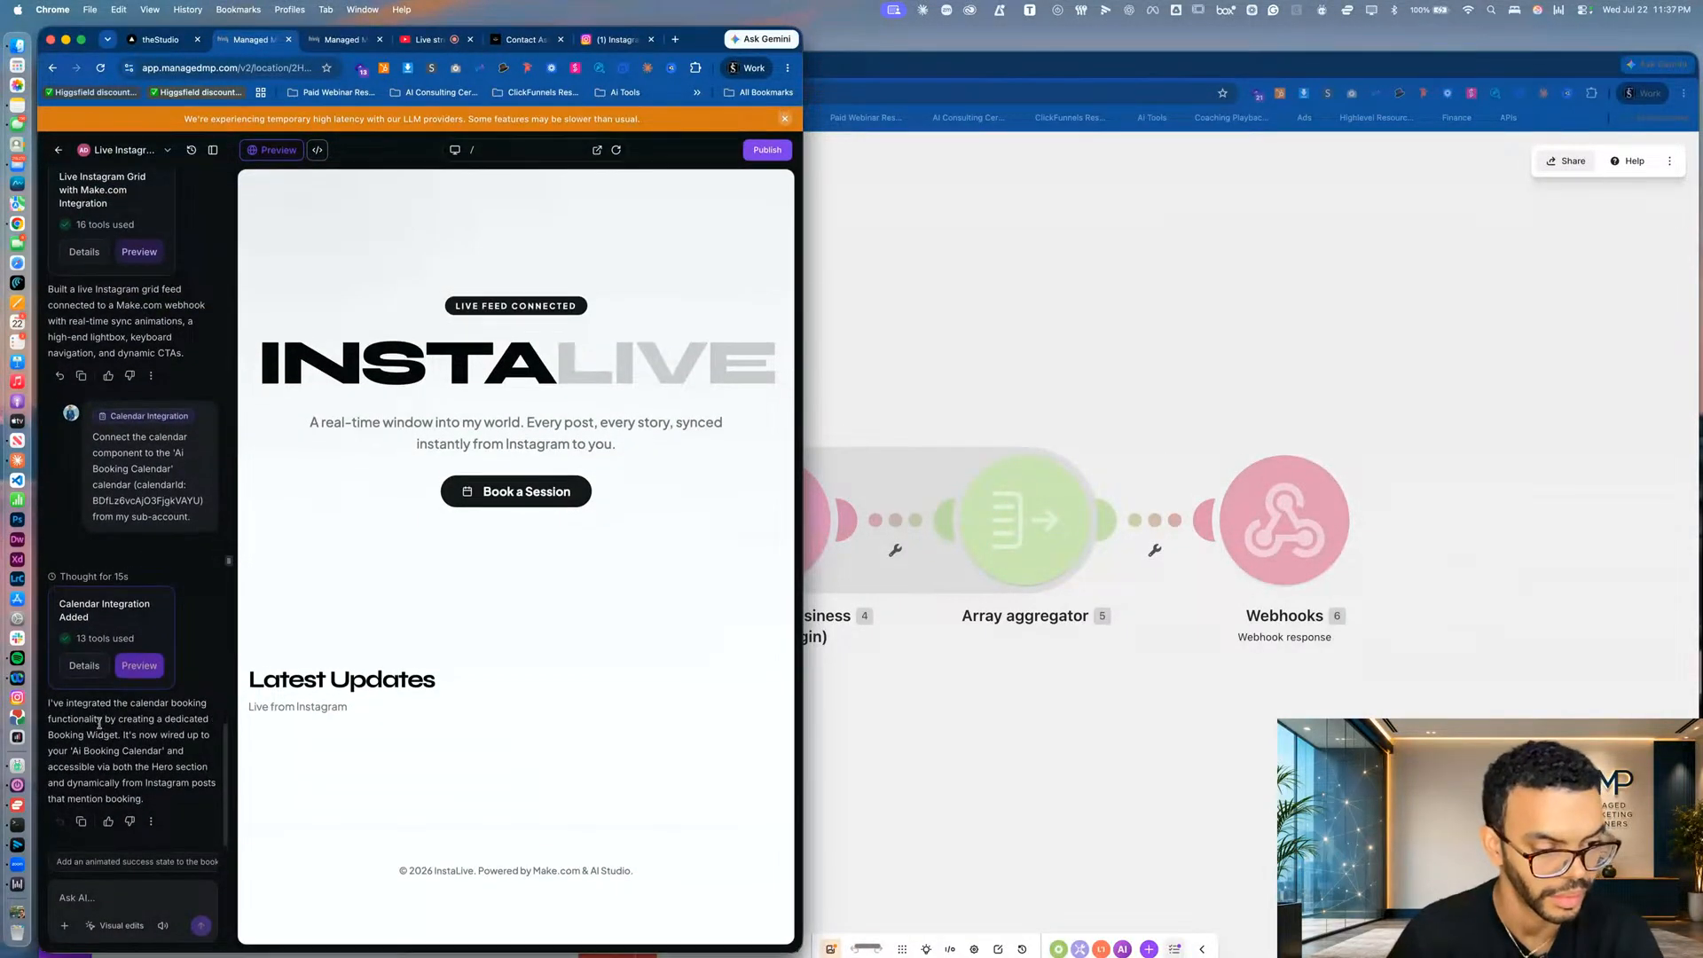
pyautogui.click(106, 896)
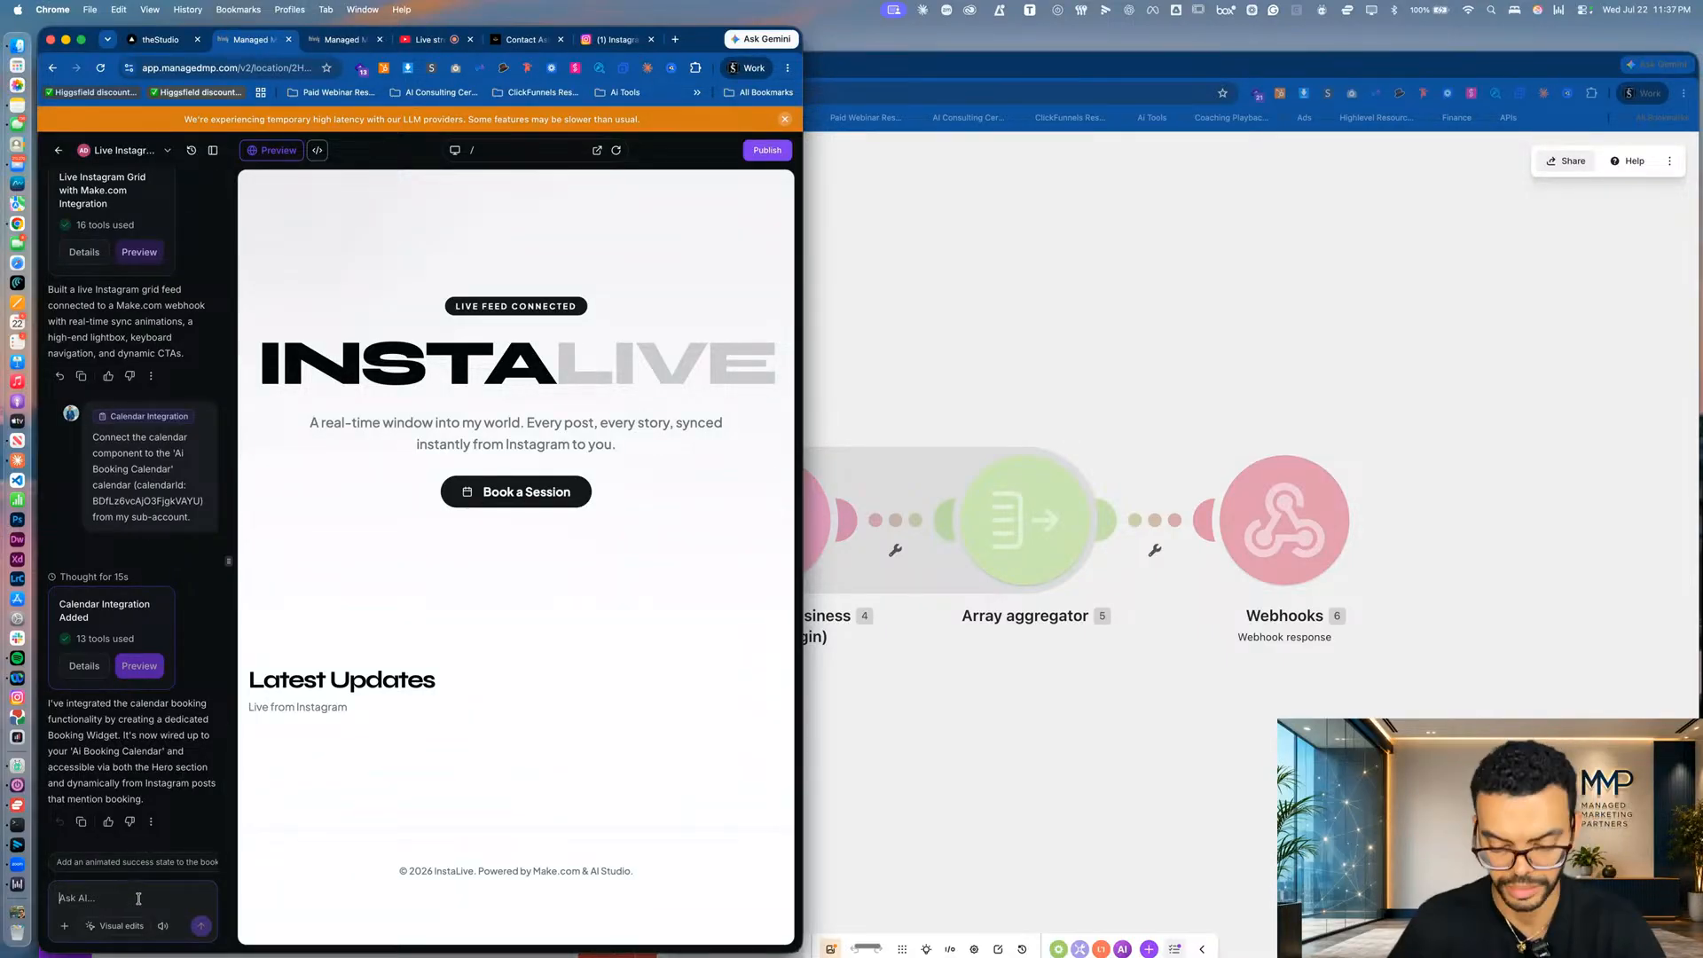
pyautogui.write('ple')
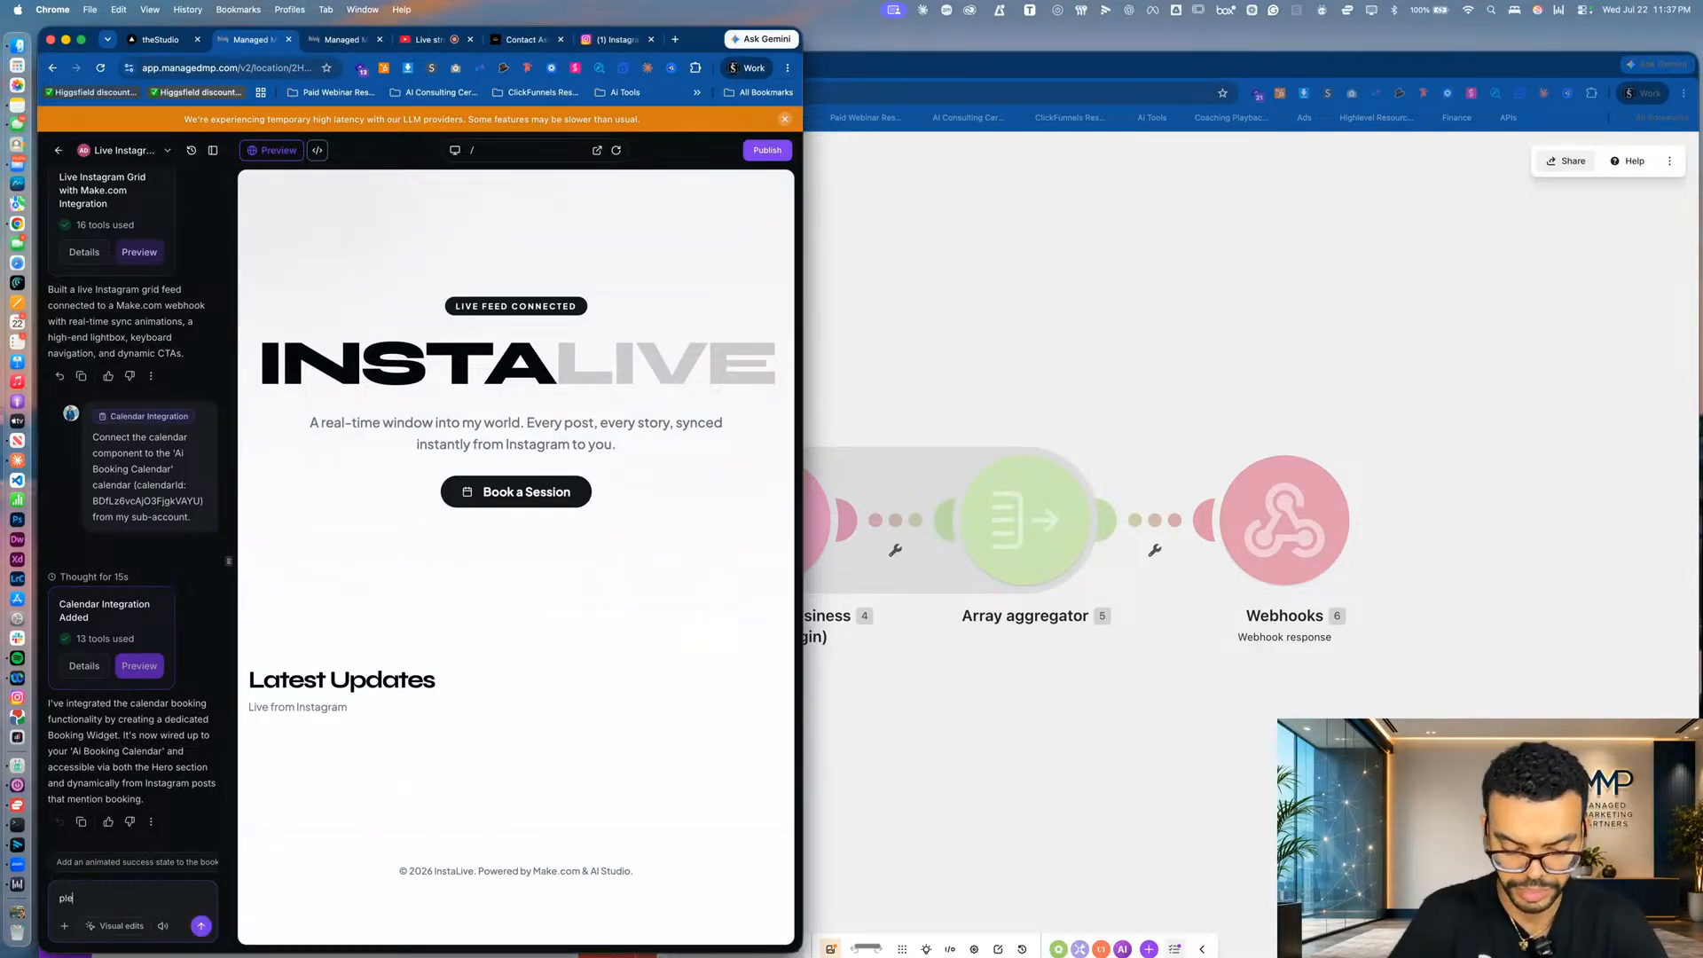
pyautogui.write('ase fire the ')
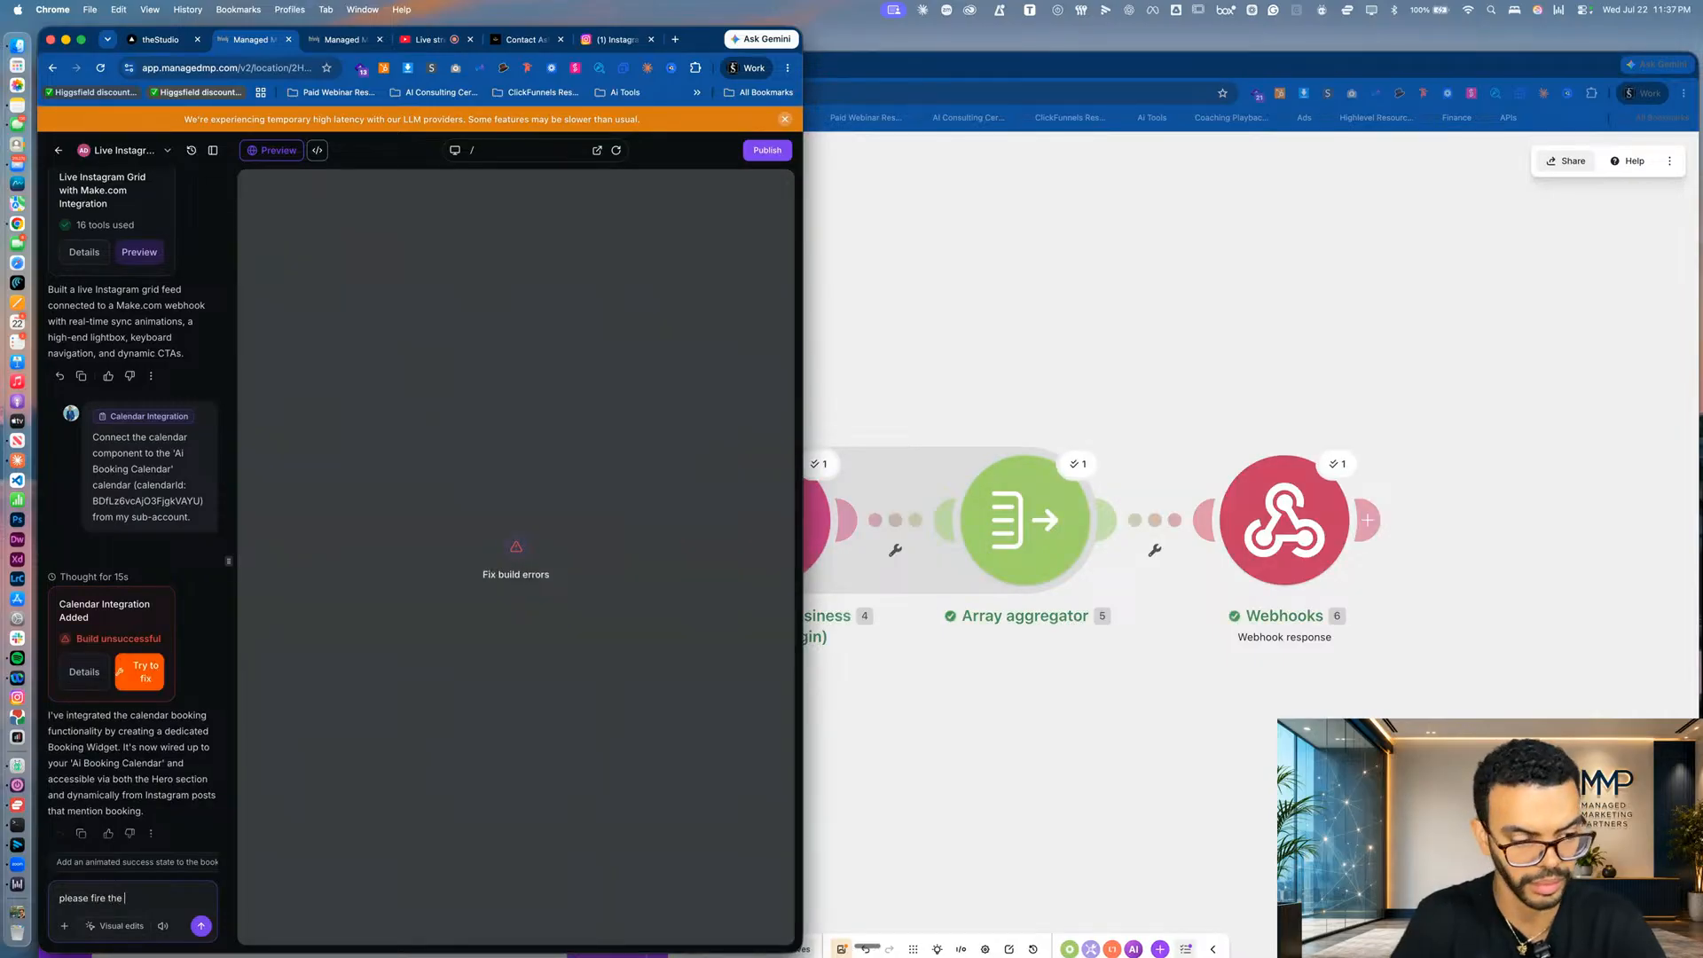
pyautogui.write('webhook again')
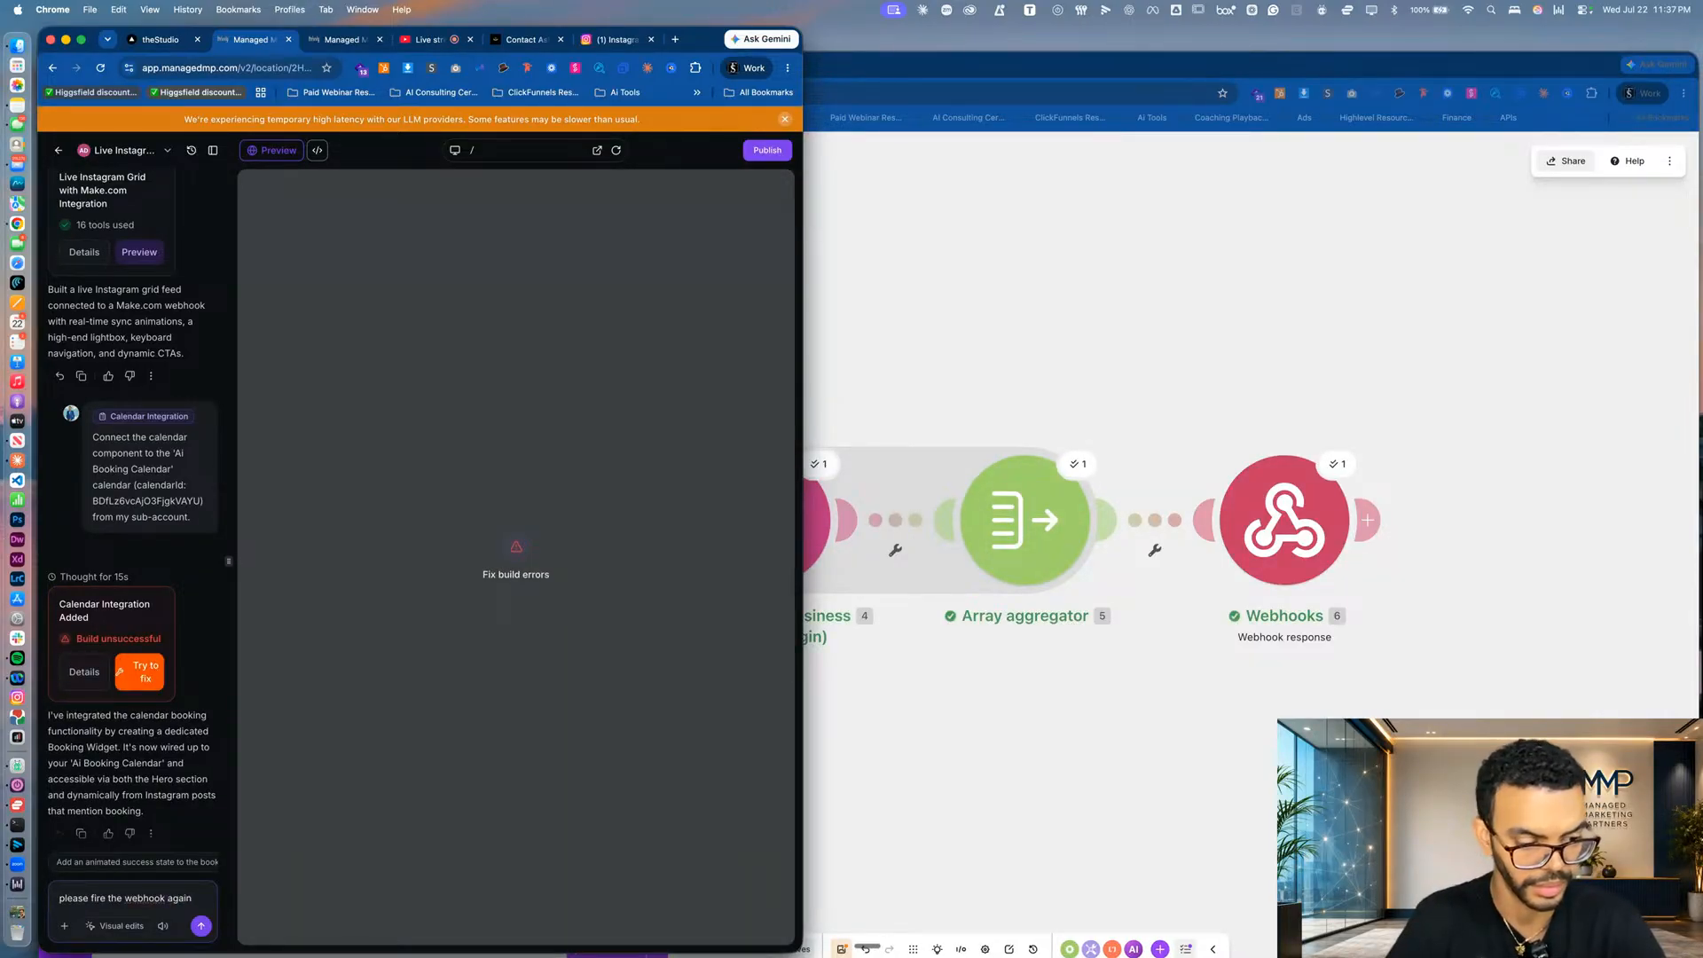
pyautogui.press('Return')
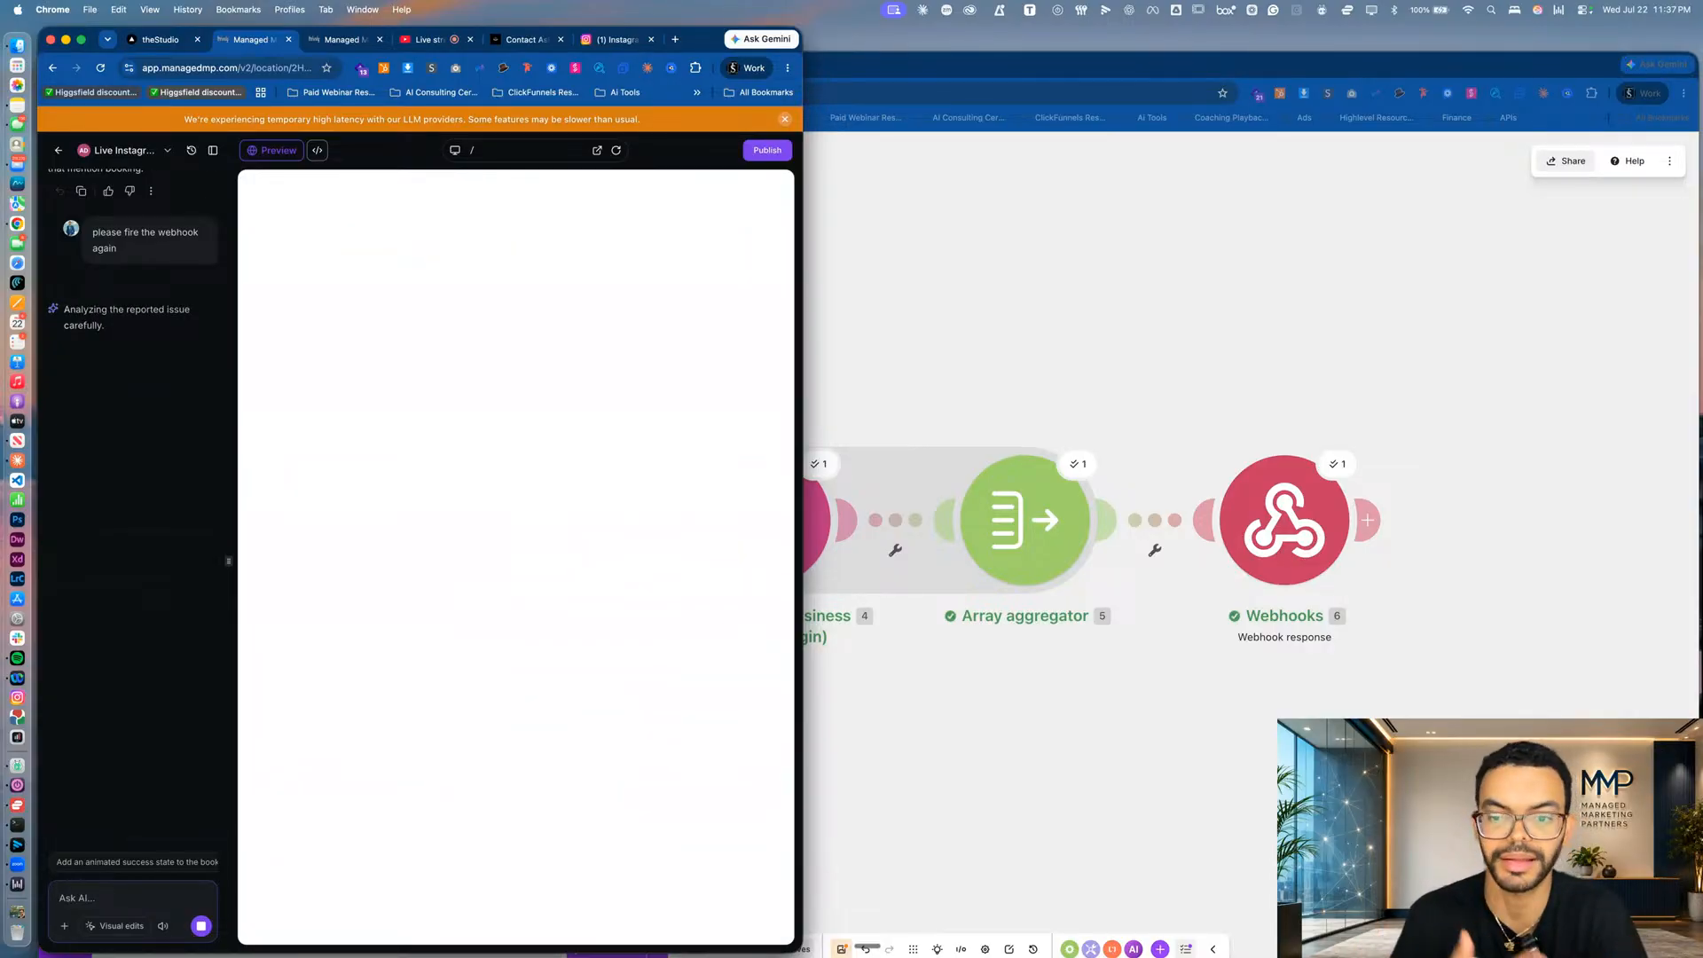
# Check the run status of the four Integration Webhooks modules in Make and return to AI Studio.
pyautogui.click(1237, 805)
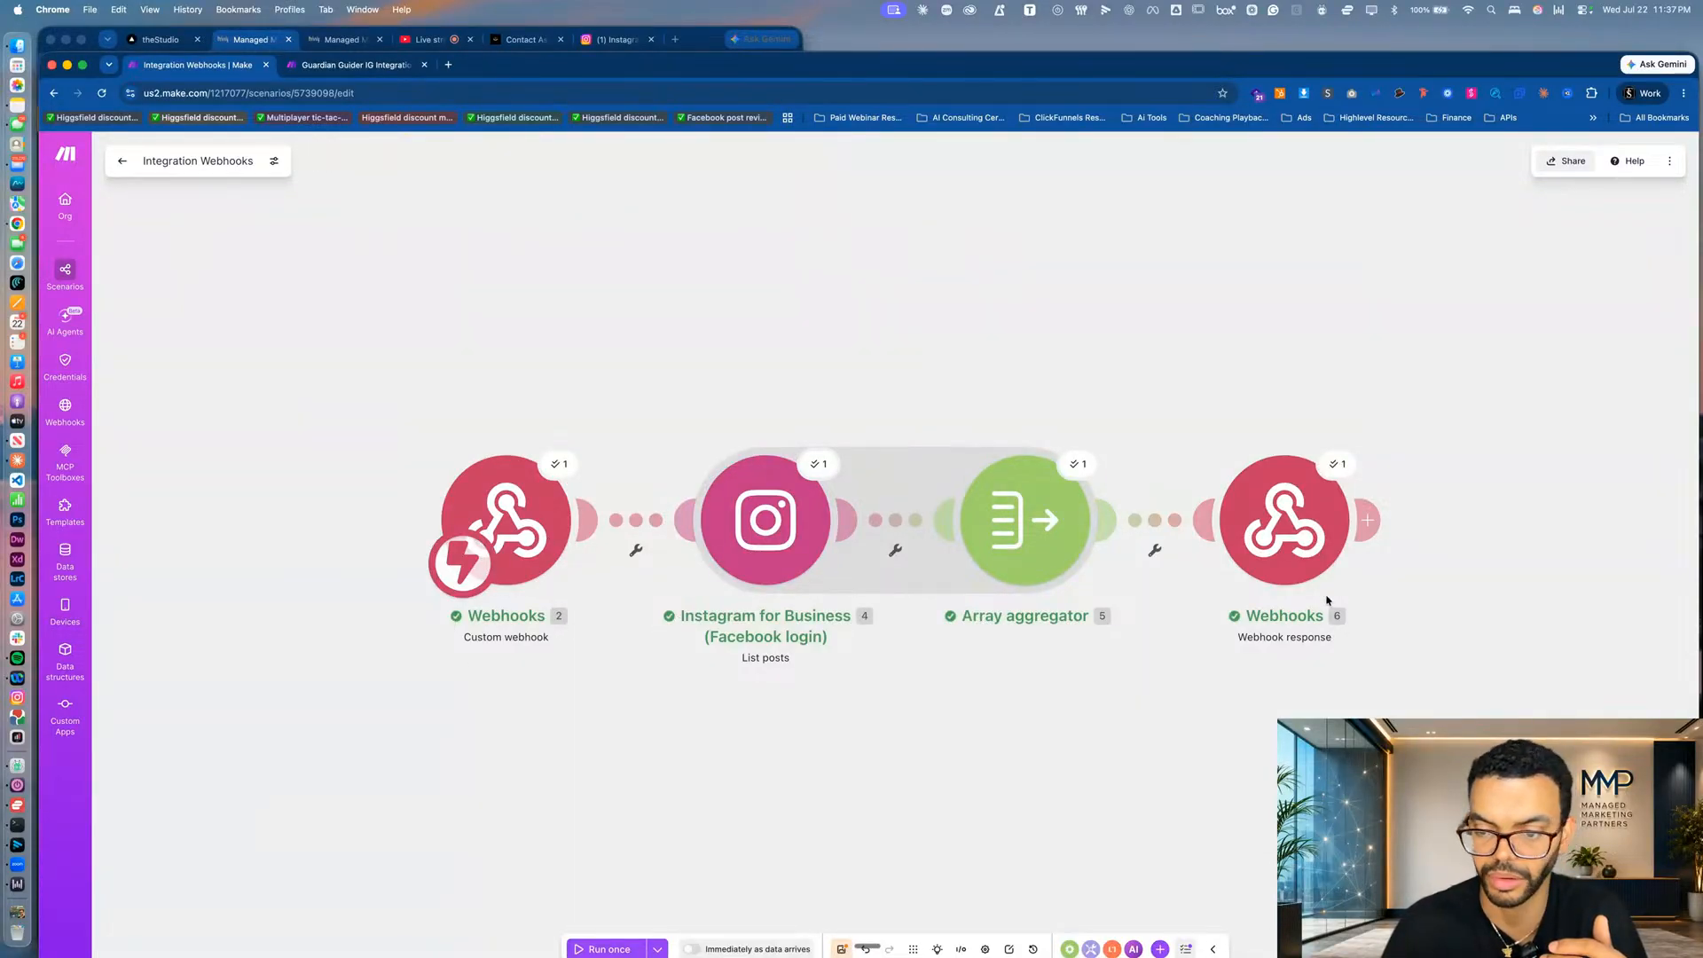
pyautogui.click(1368, 520)
pyautogui.hotkey('ctrl', 'Up')
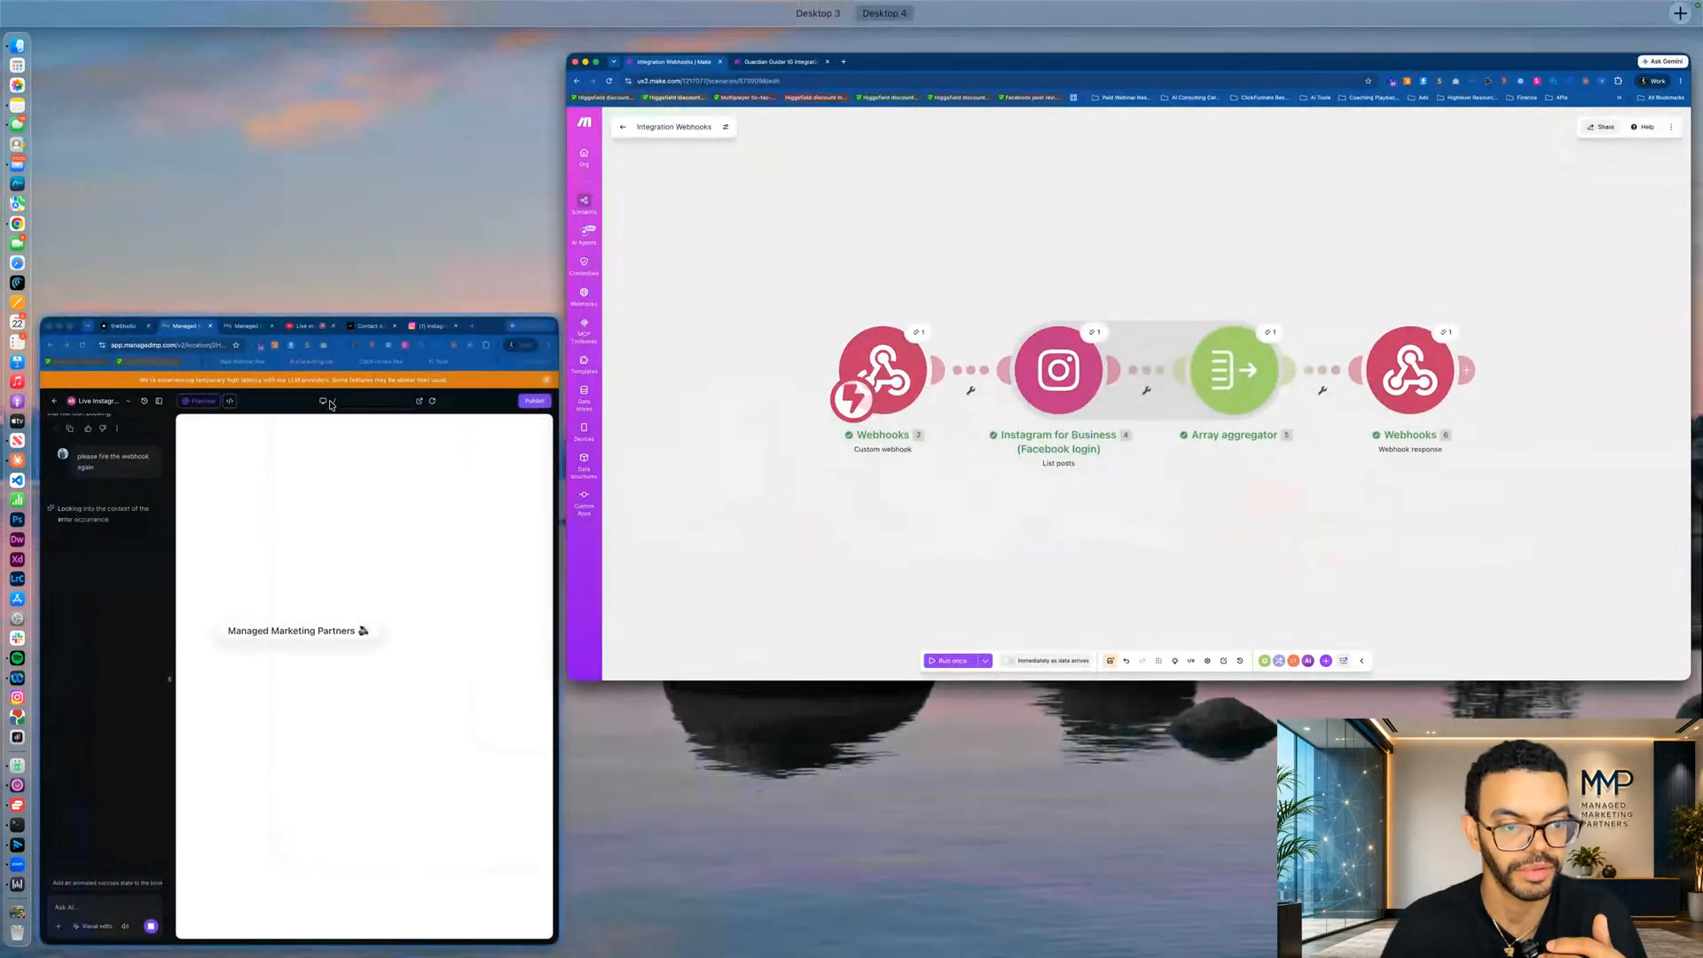
pyautogui.click(289, 632)
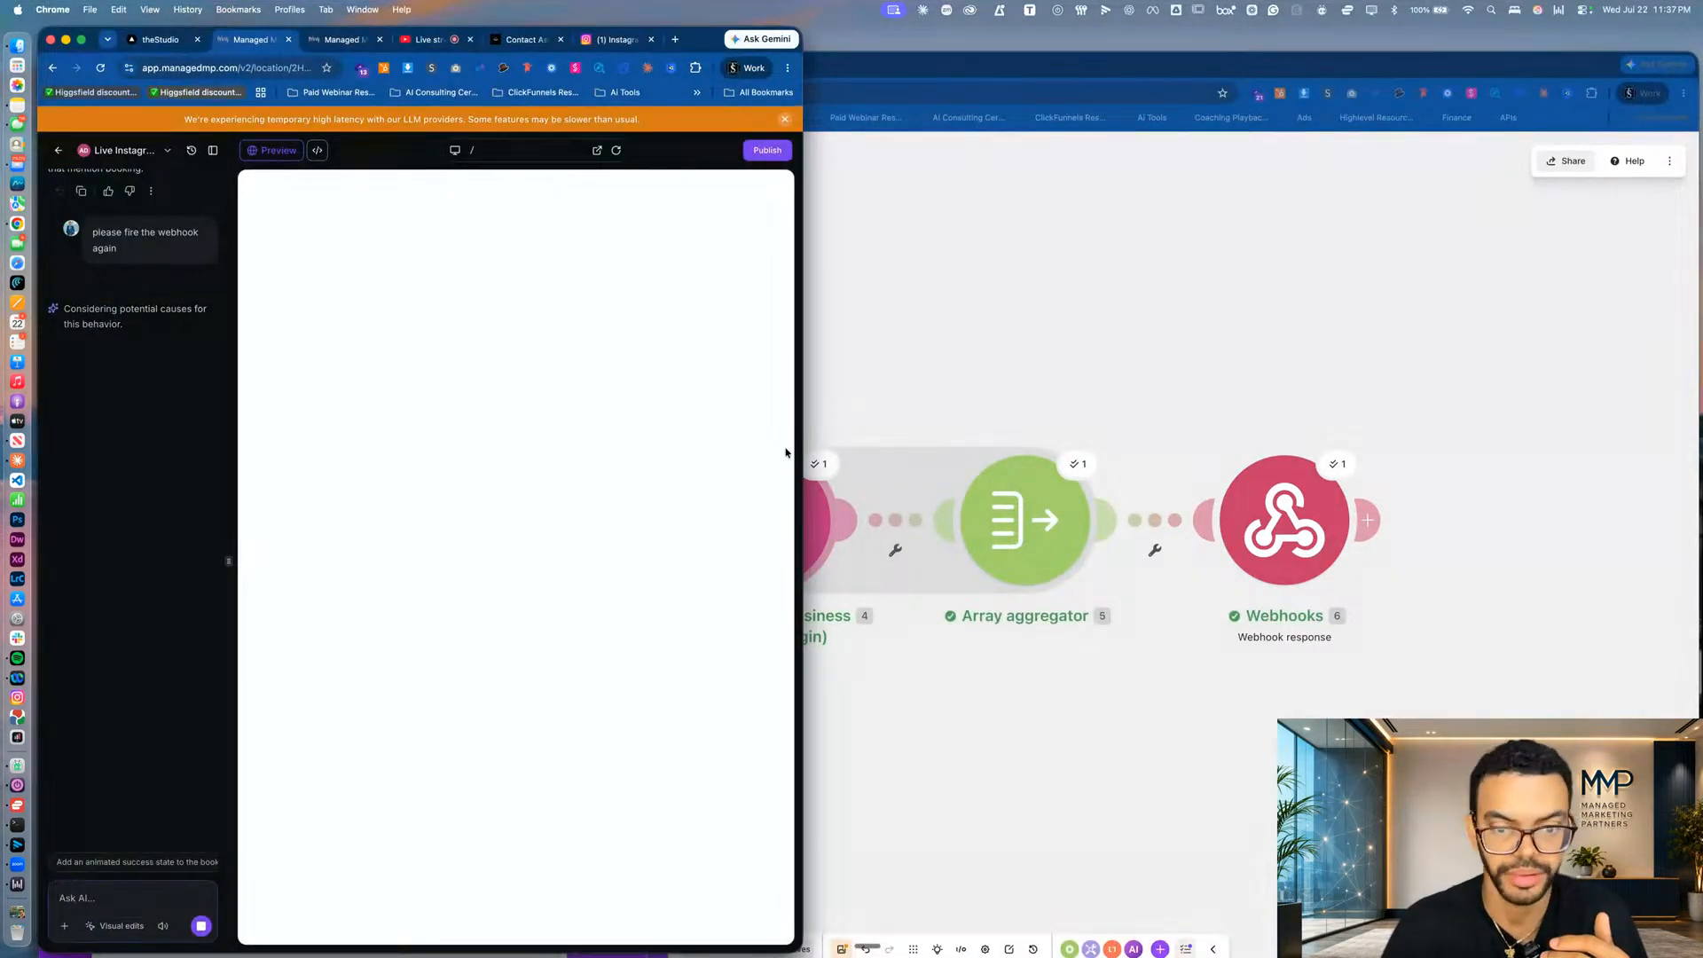
# Widen the AI Studio window and look through the InstaLive page preview for Instagram posts in the grid.
pyautogui.moveTo(799, 460); pyautogui.dragTo(1504, 476)
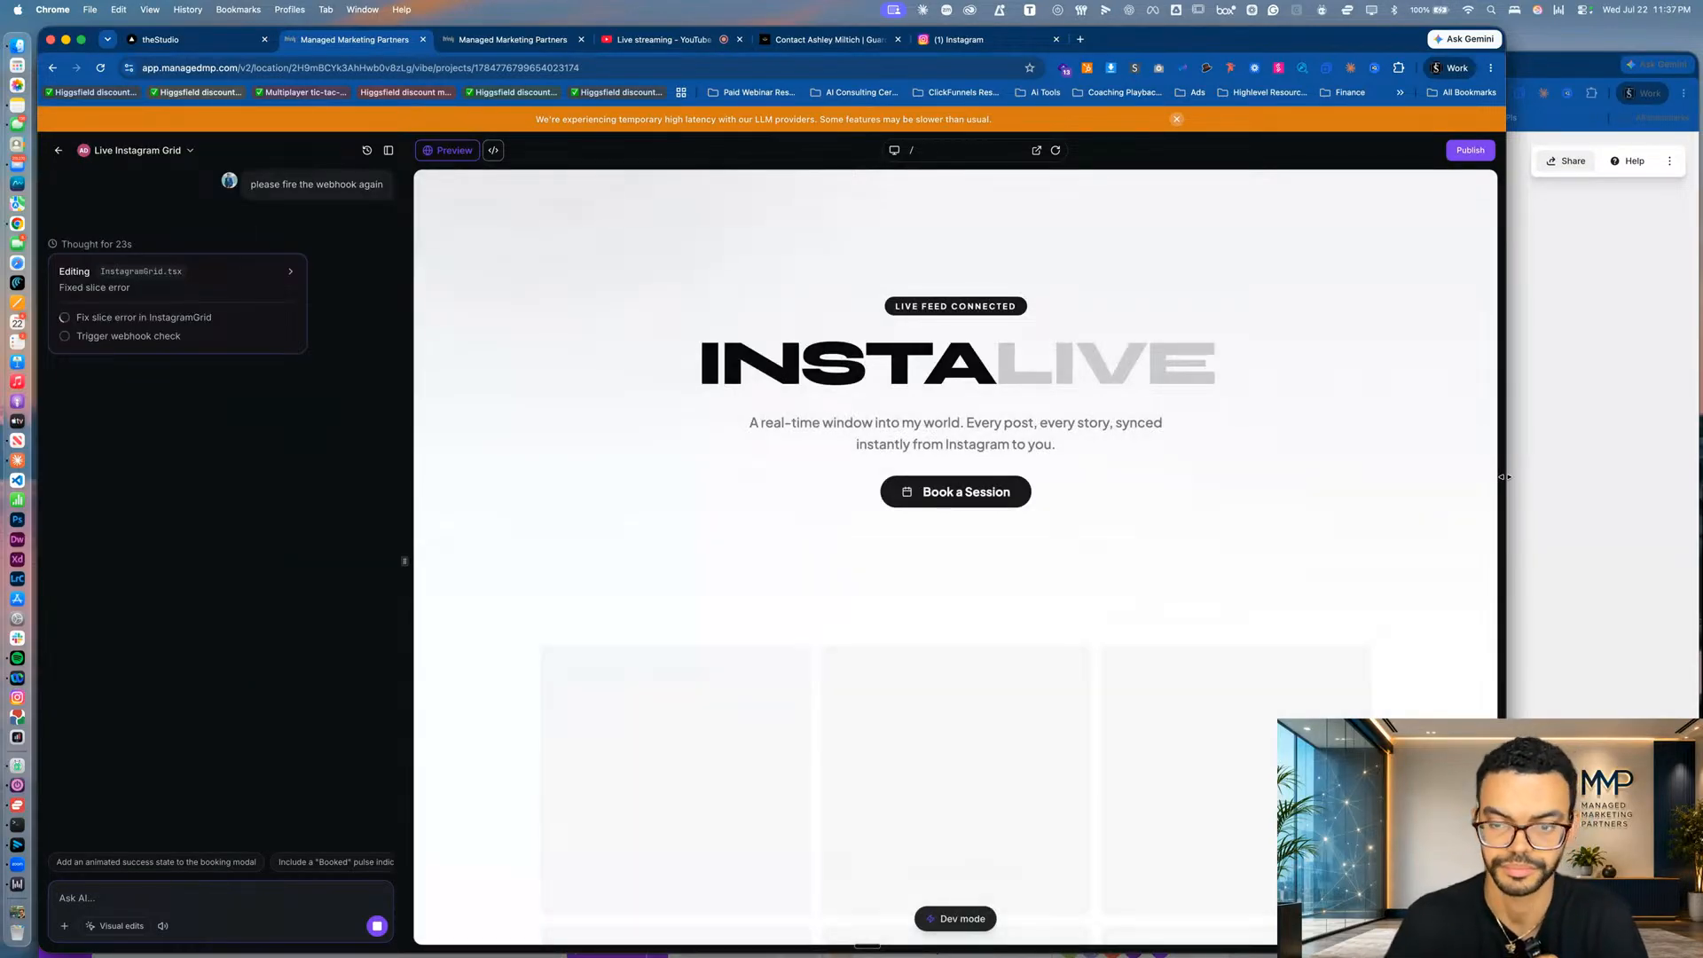
pyautogui.scroll(-5, 1182, 562)
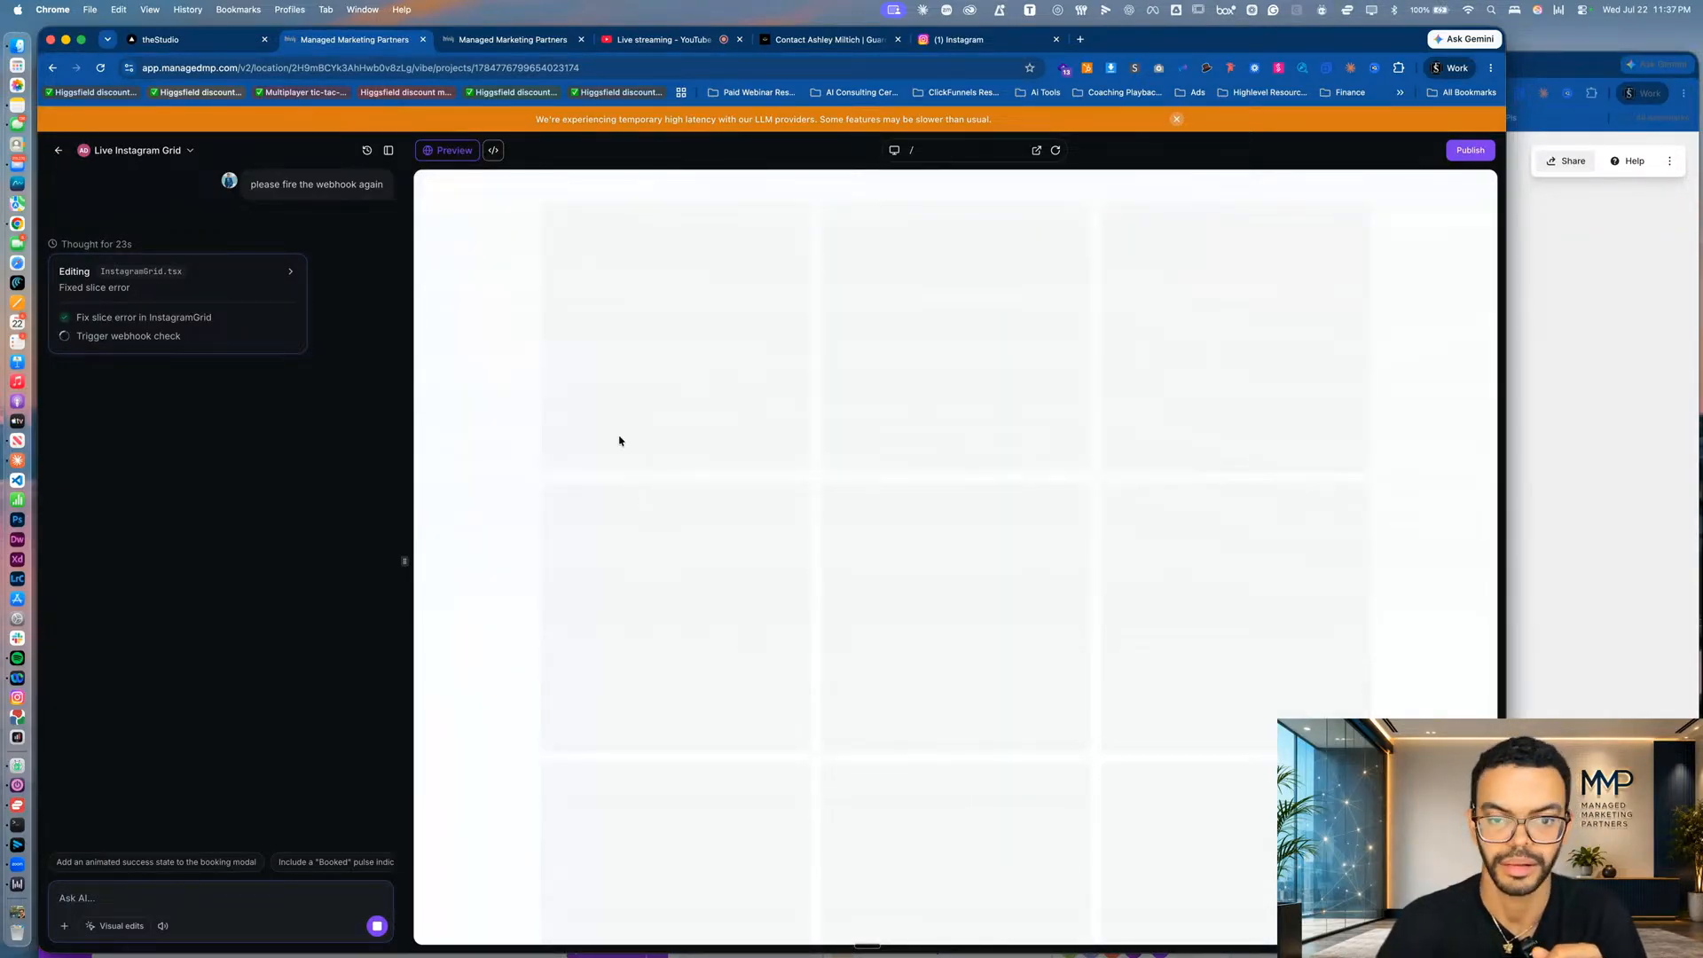
pyautogui.scroll(5, 649, 403)
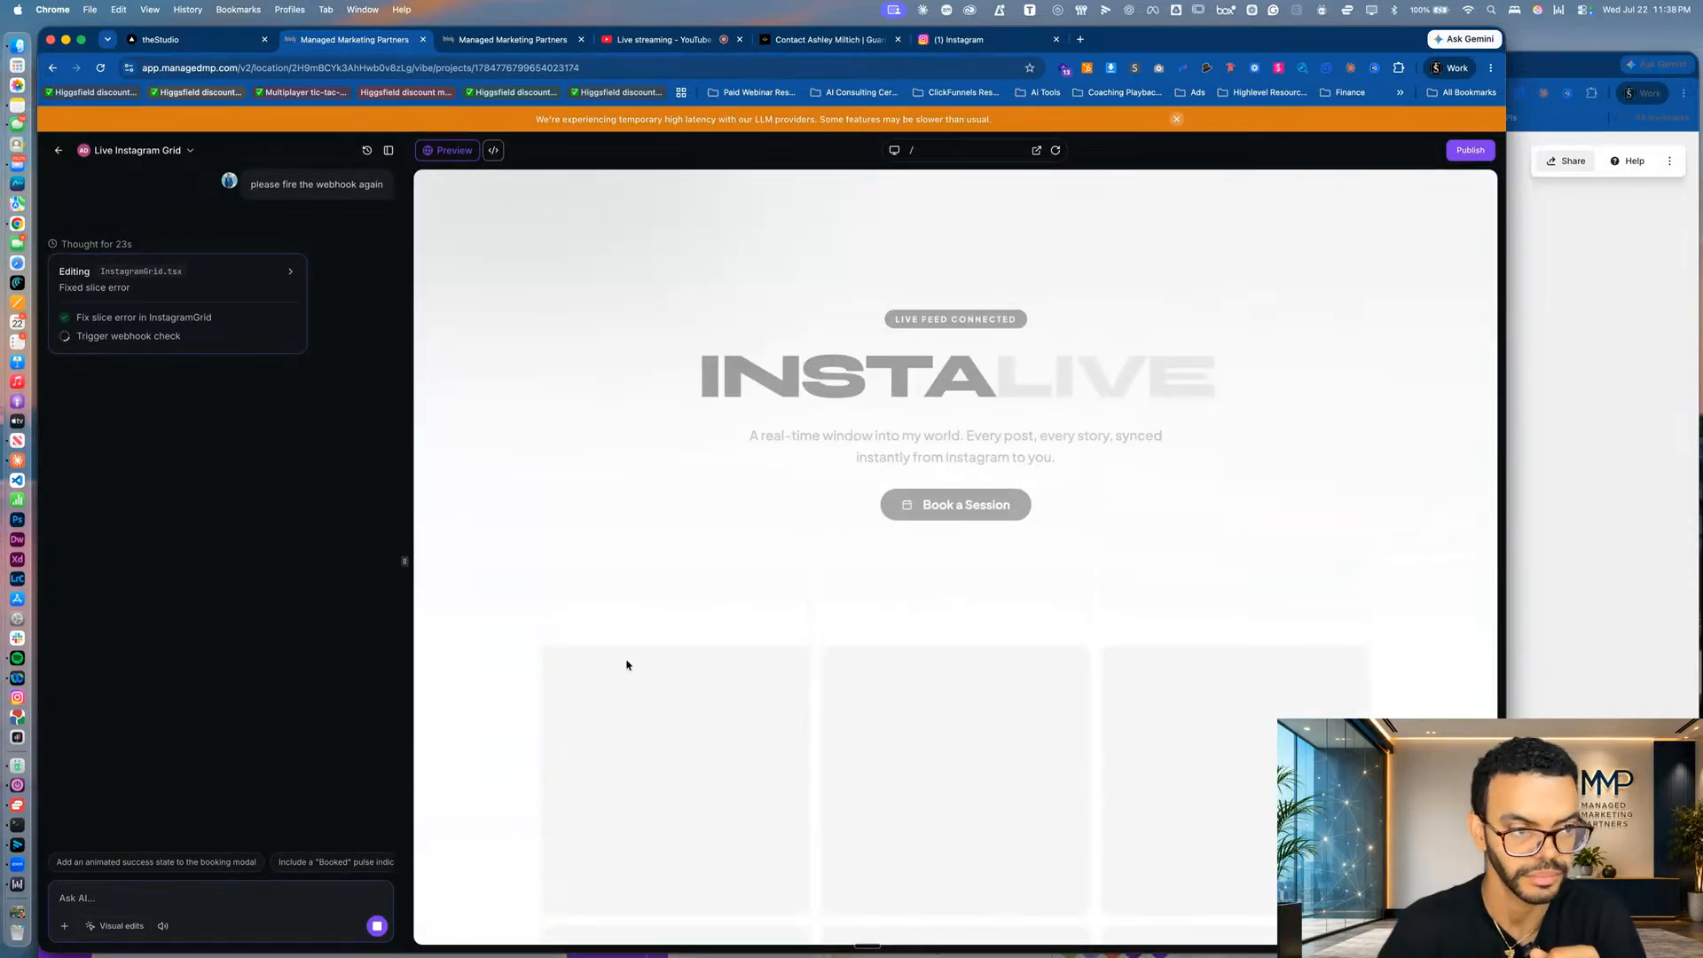
pyautogui.scroll(-6, 625, 761)
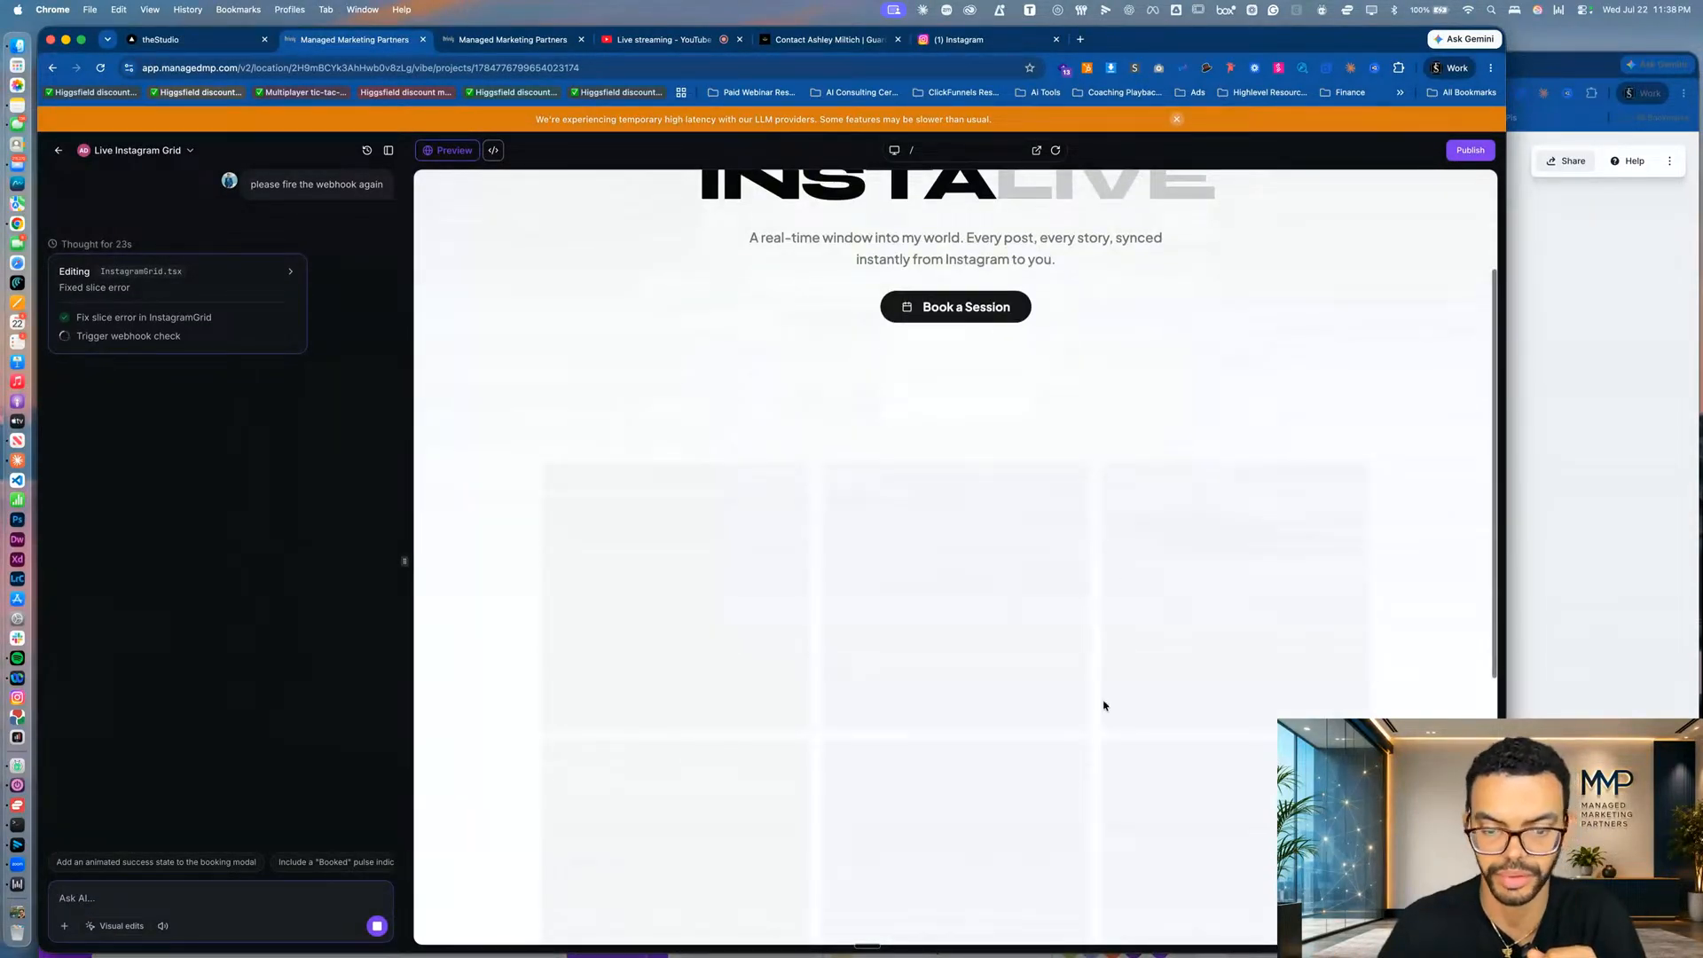
pyautogui.scroll(6, 1104, 705)
pyautogui.scroll(-6, 1104, 705)
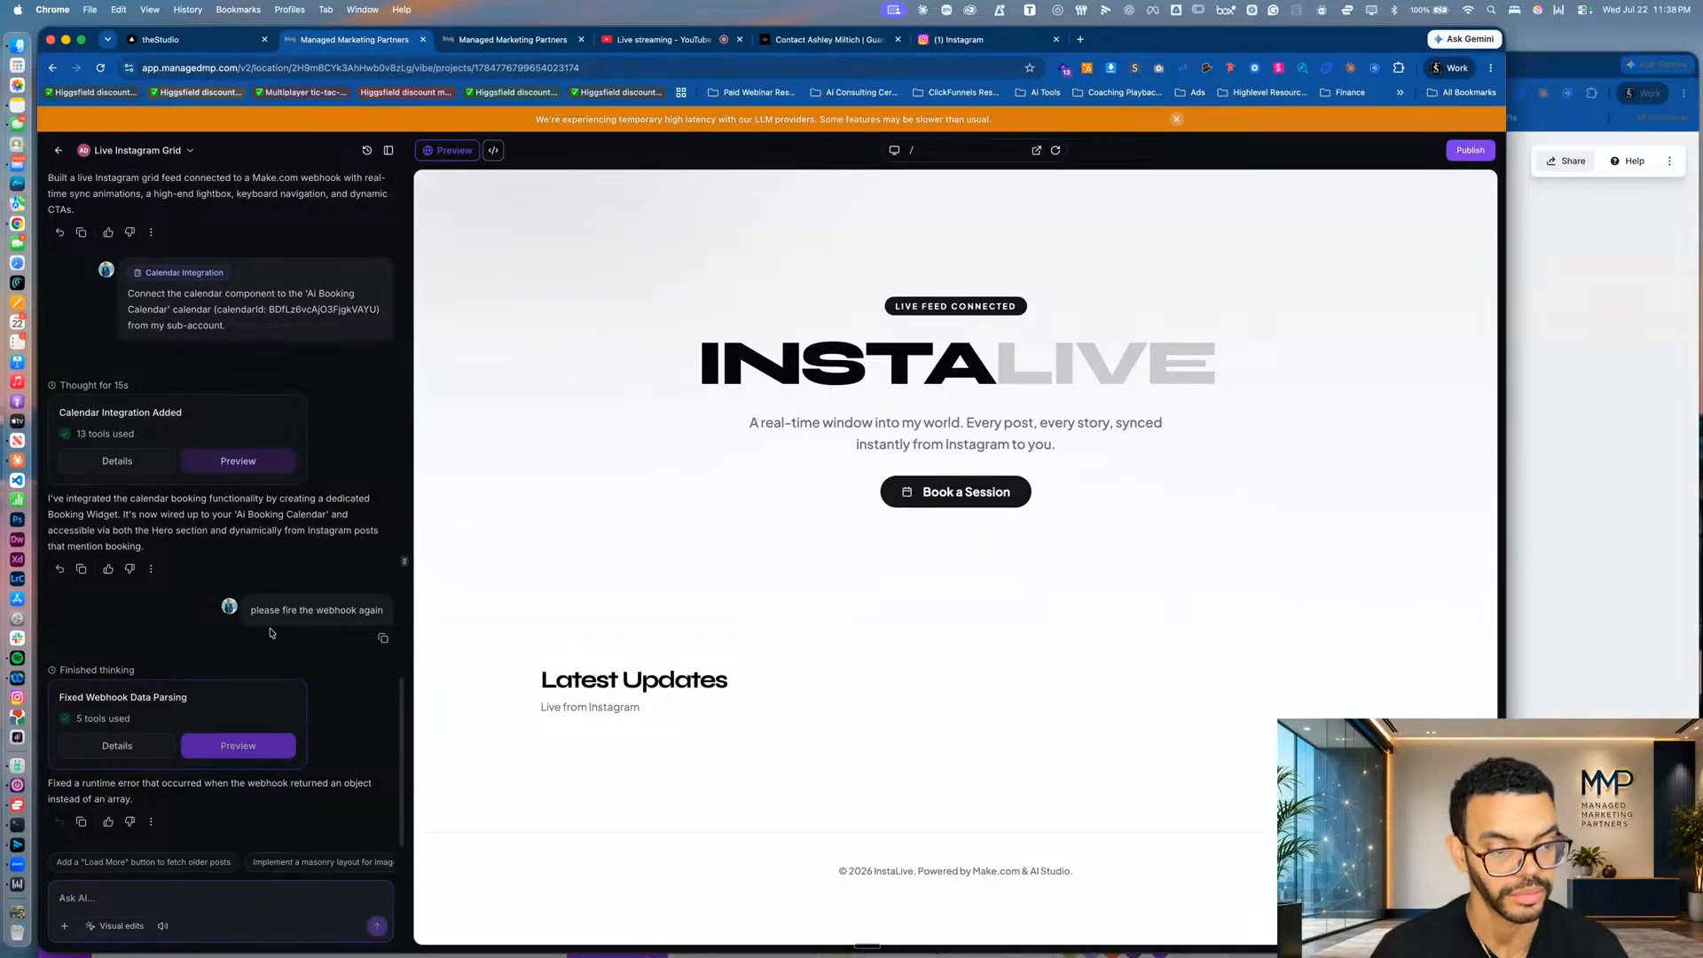
# In Make, inspect the Webhook response run's input, expanding the body, custom headers, array and the first array item.
pyautogui.click(1574, 462)
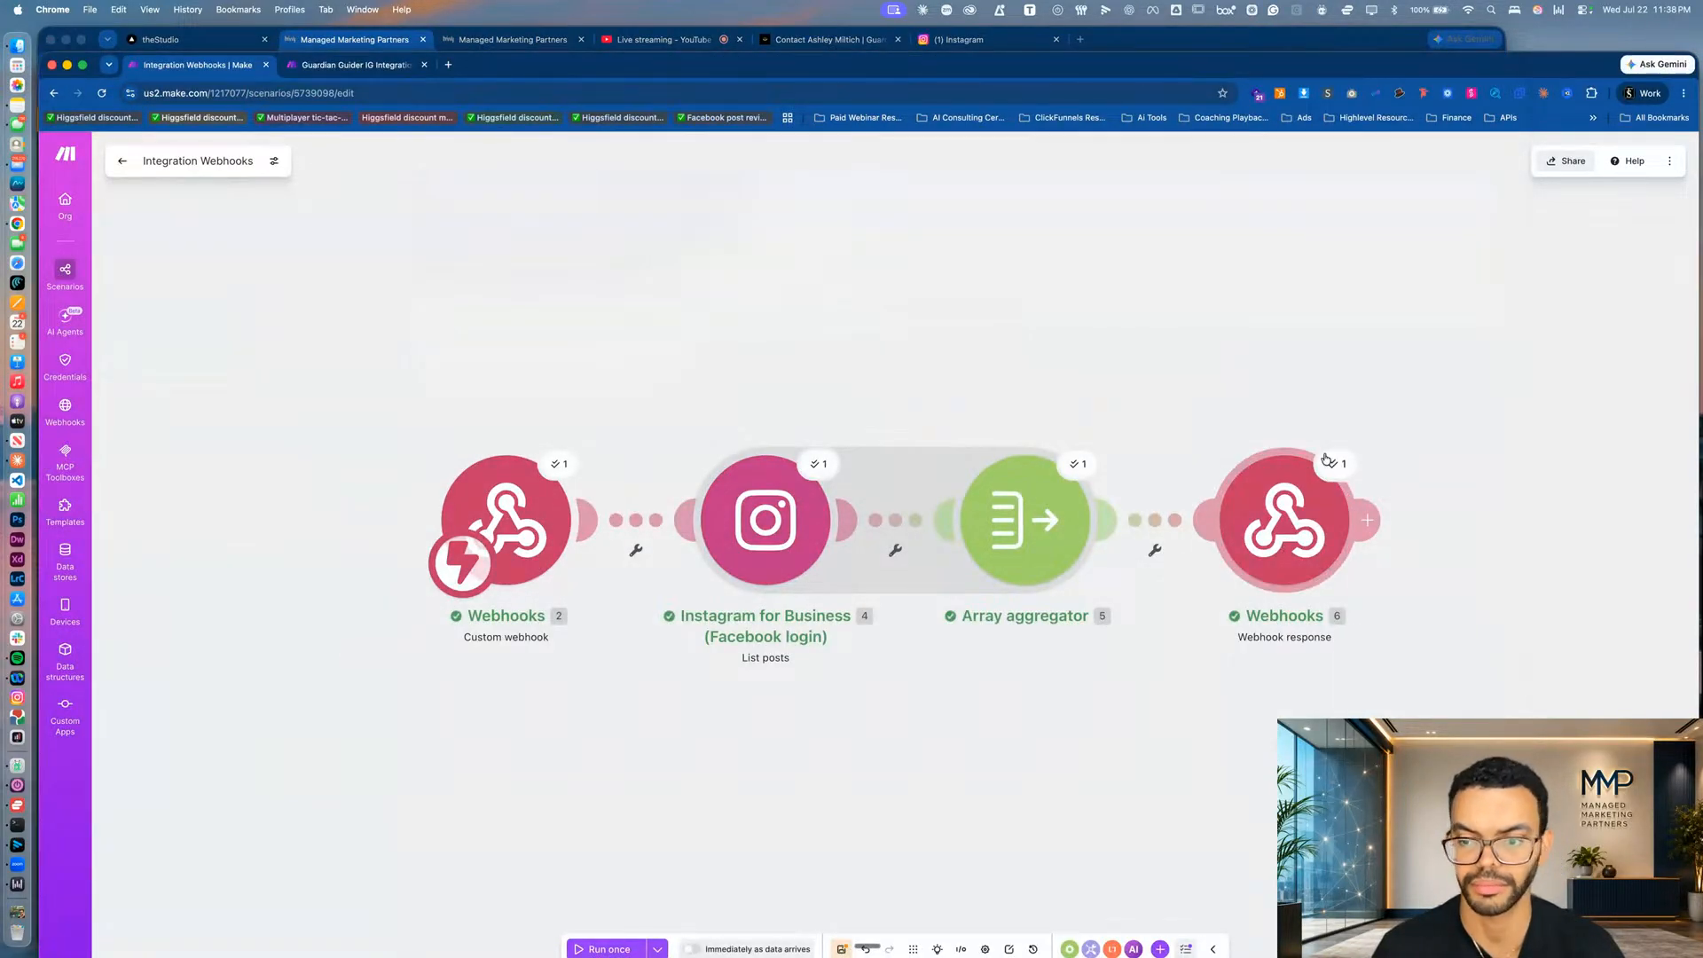
pyautogui.click(1338, 470)
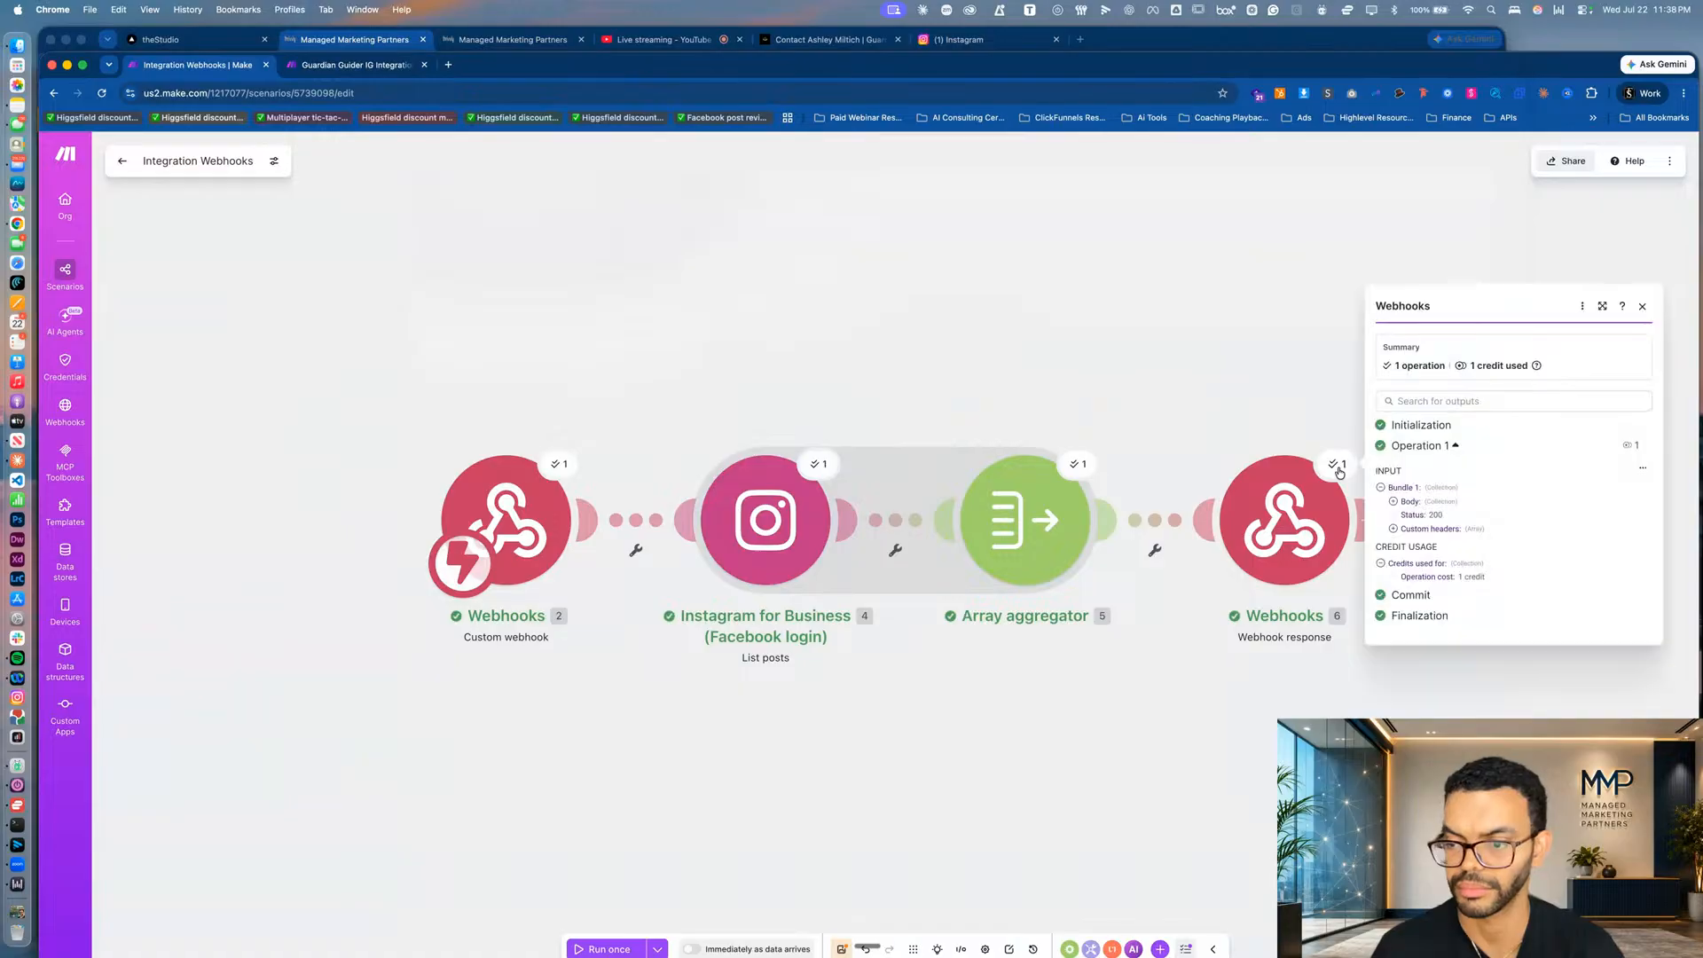
pyautogui.click(1393, 502)
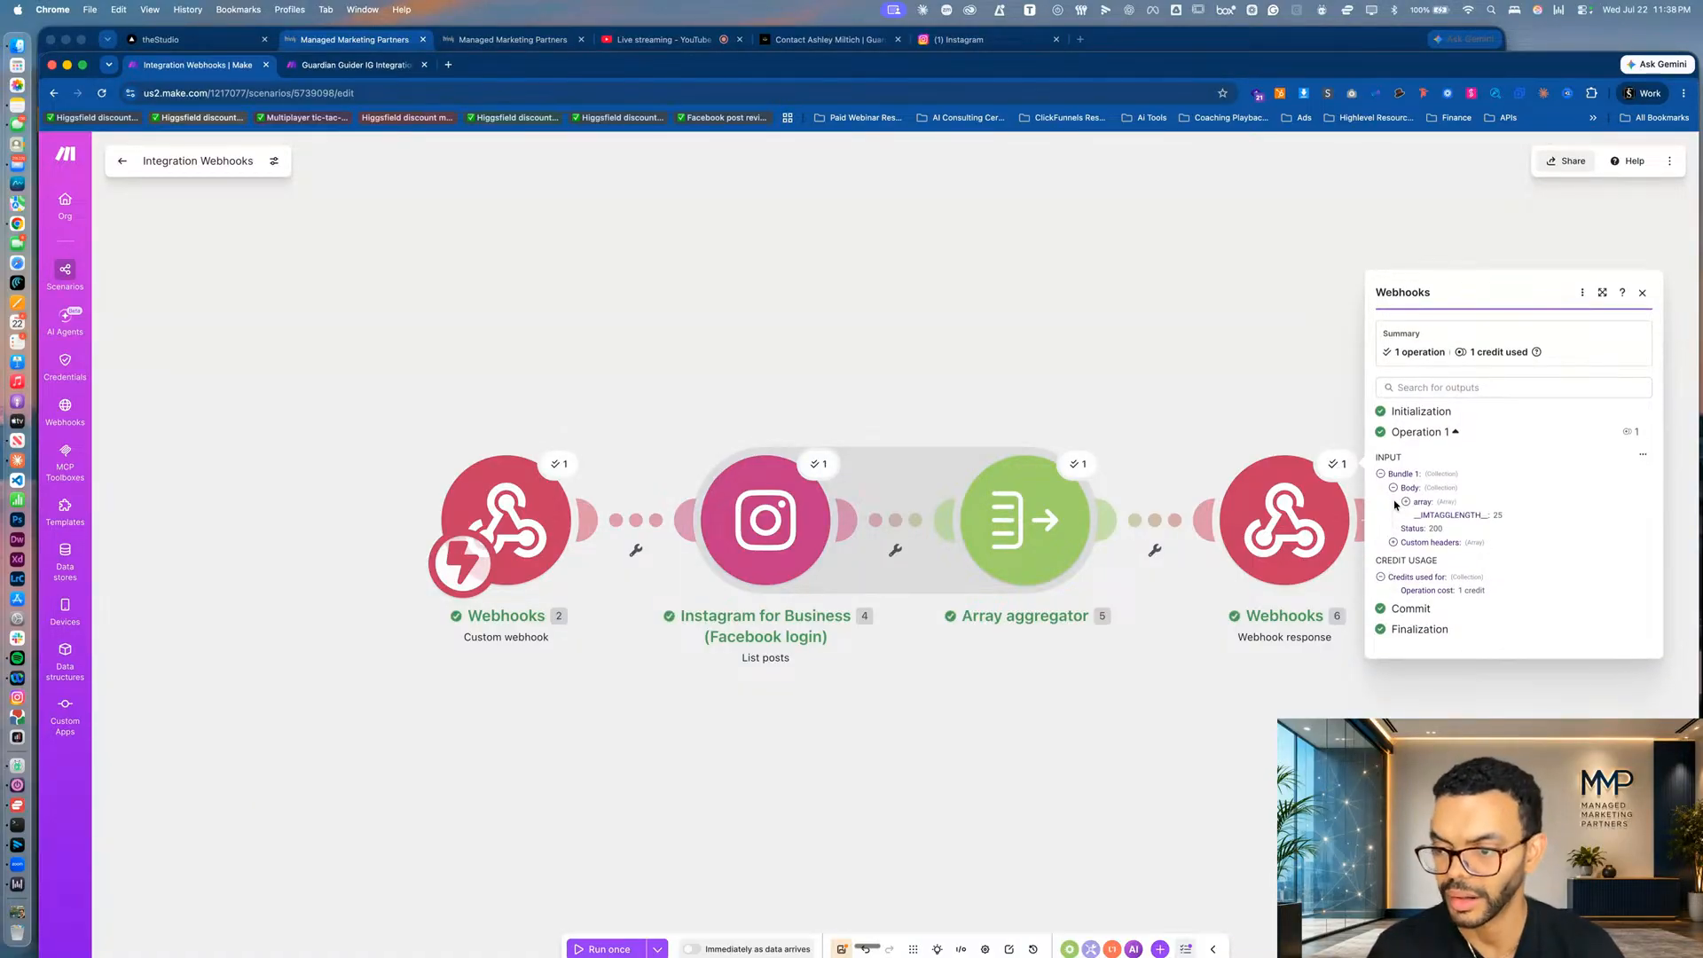
pyautogui.click(1394, 542)
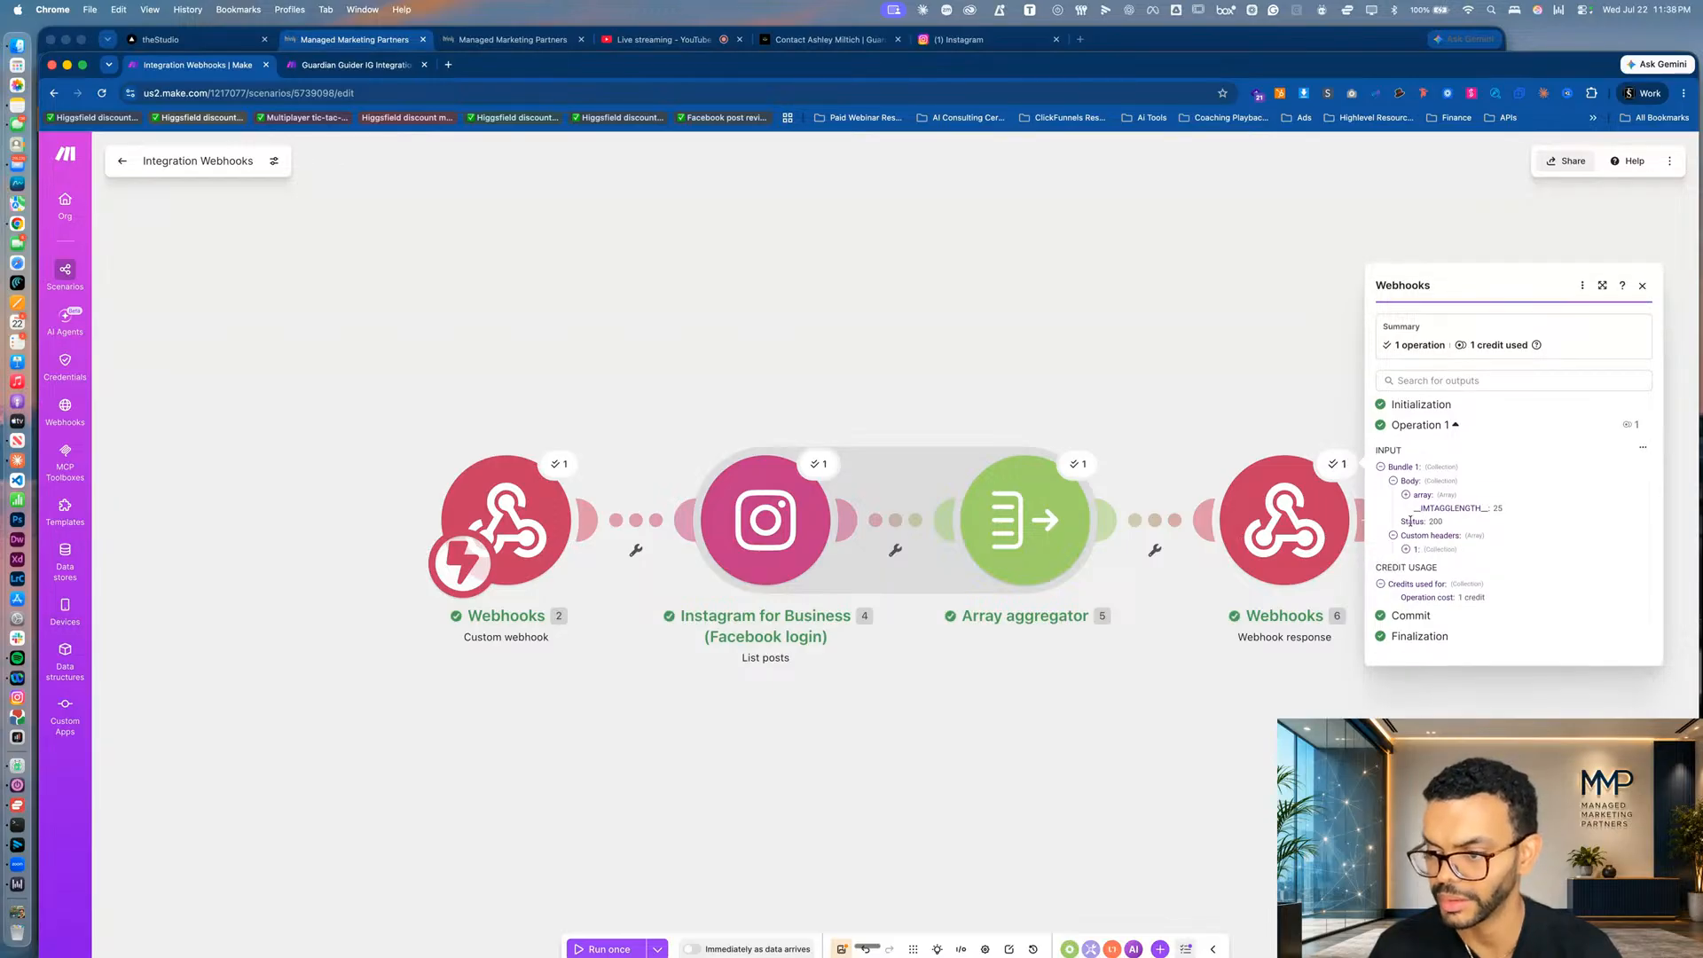
pyautogui.click(1406, 550)
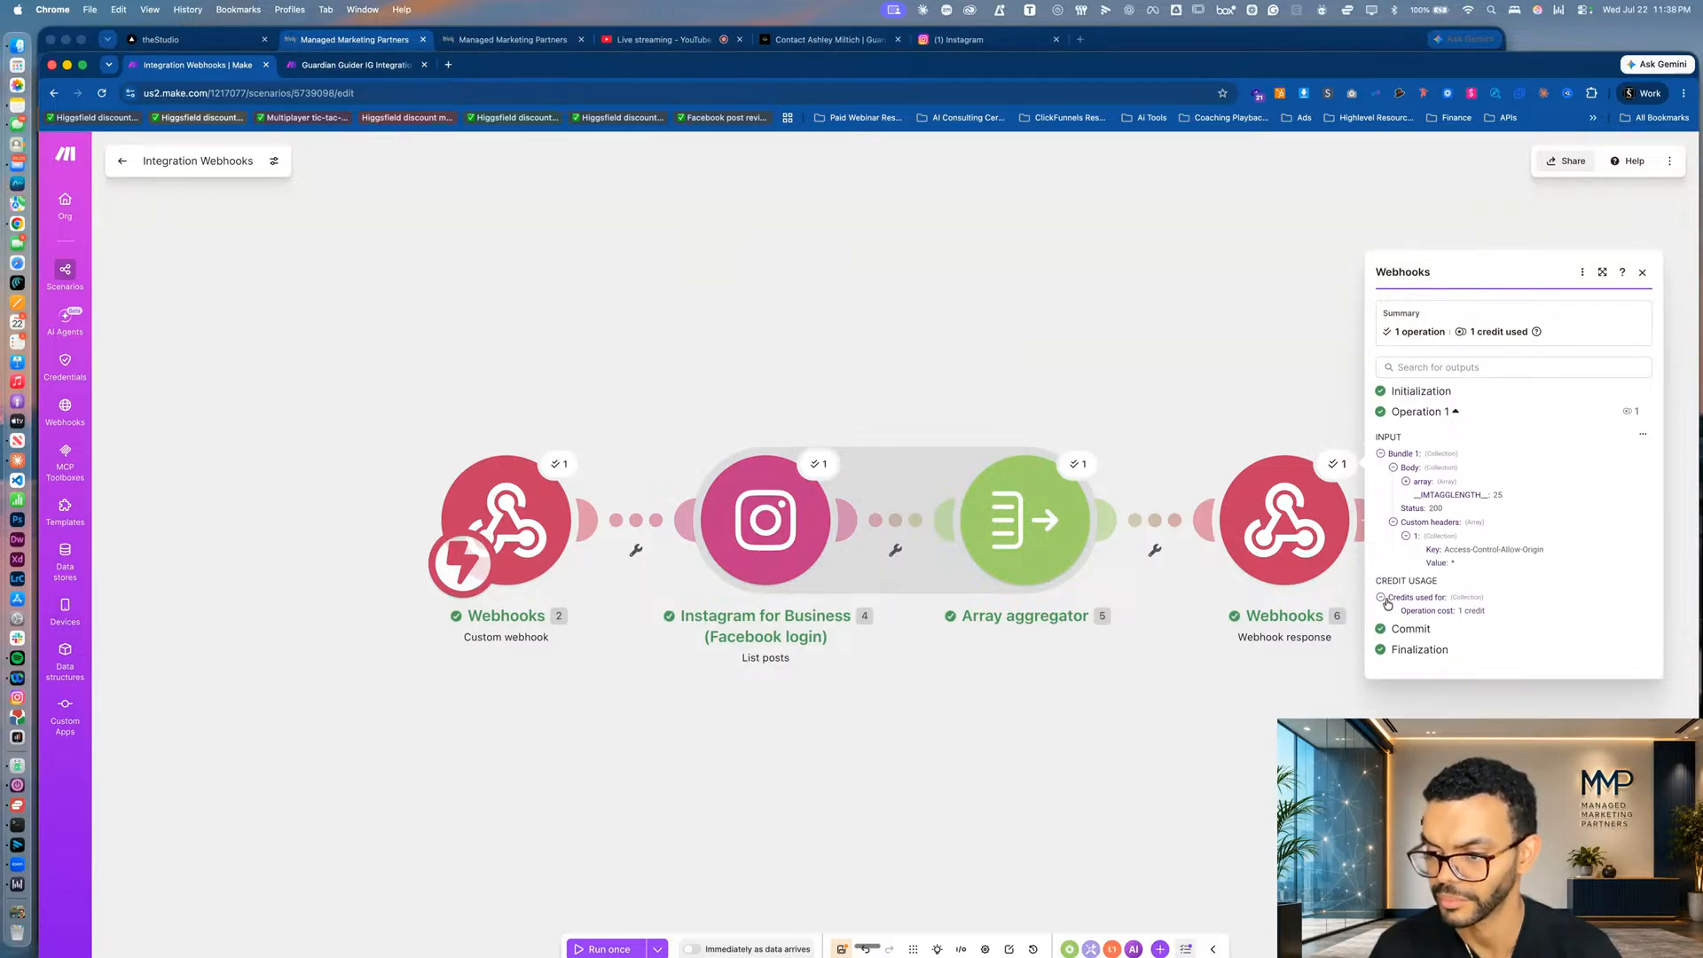
pyautogui.click(1407, 482)
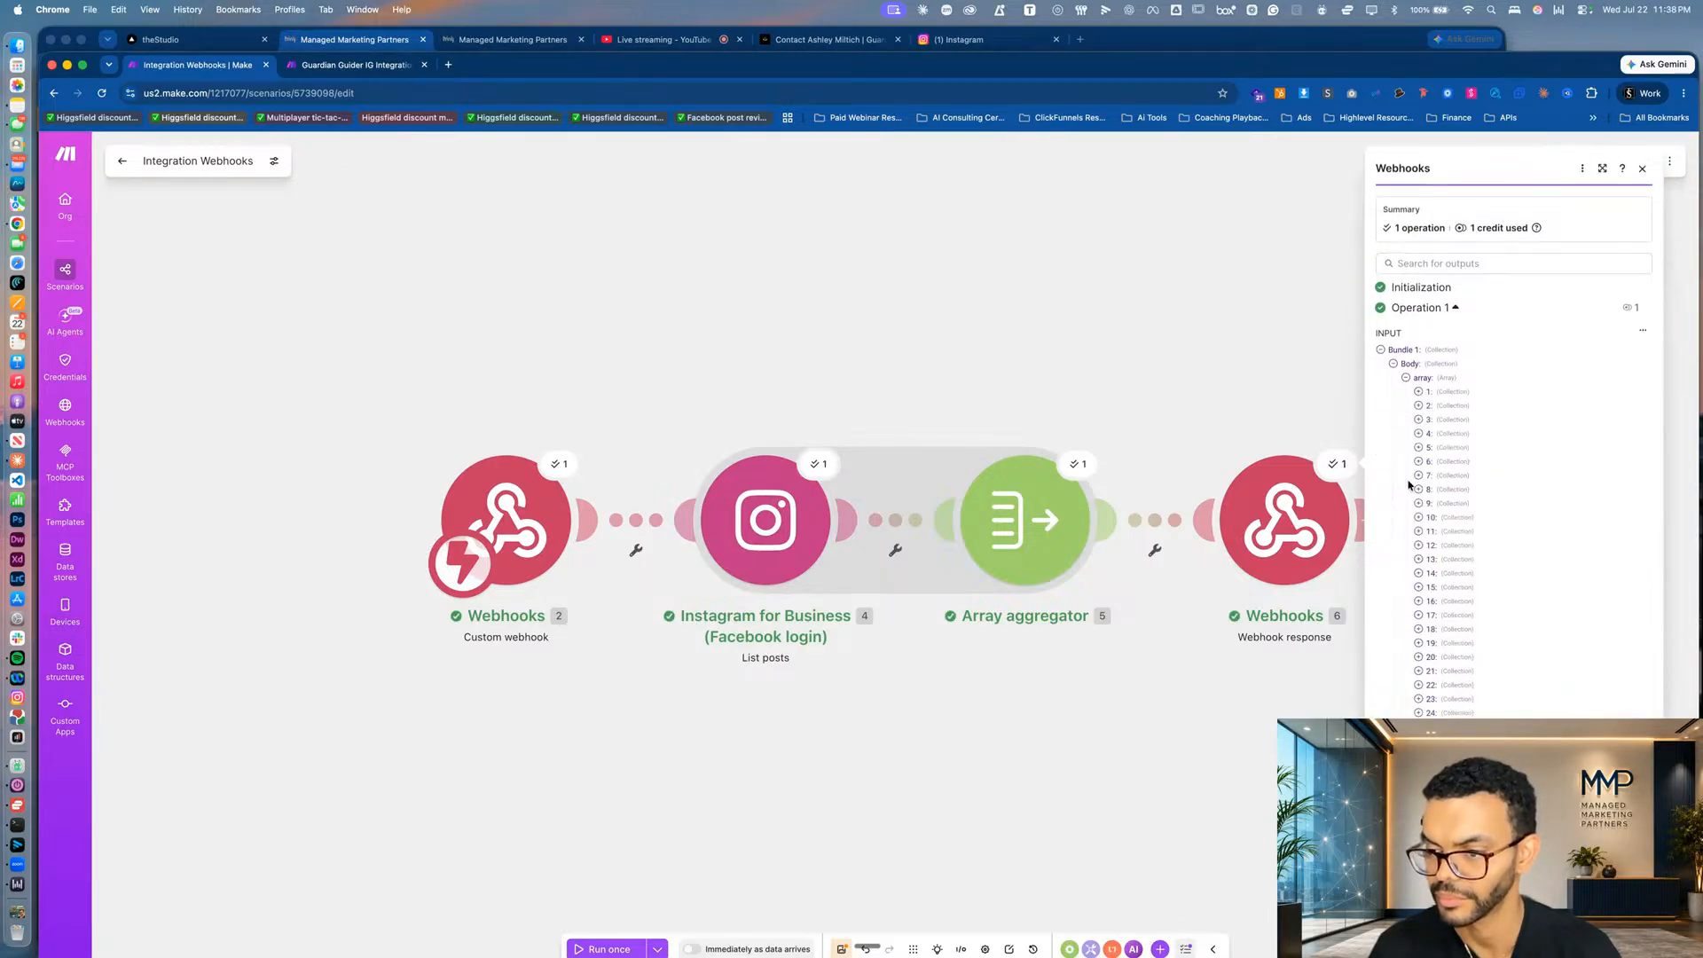
pyautogui.click(1419, 391)
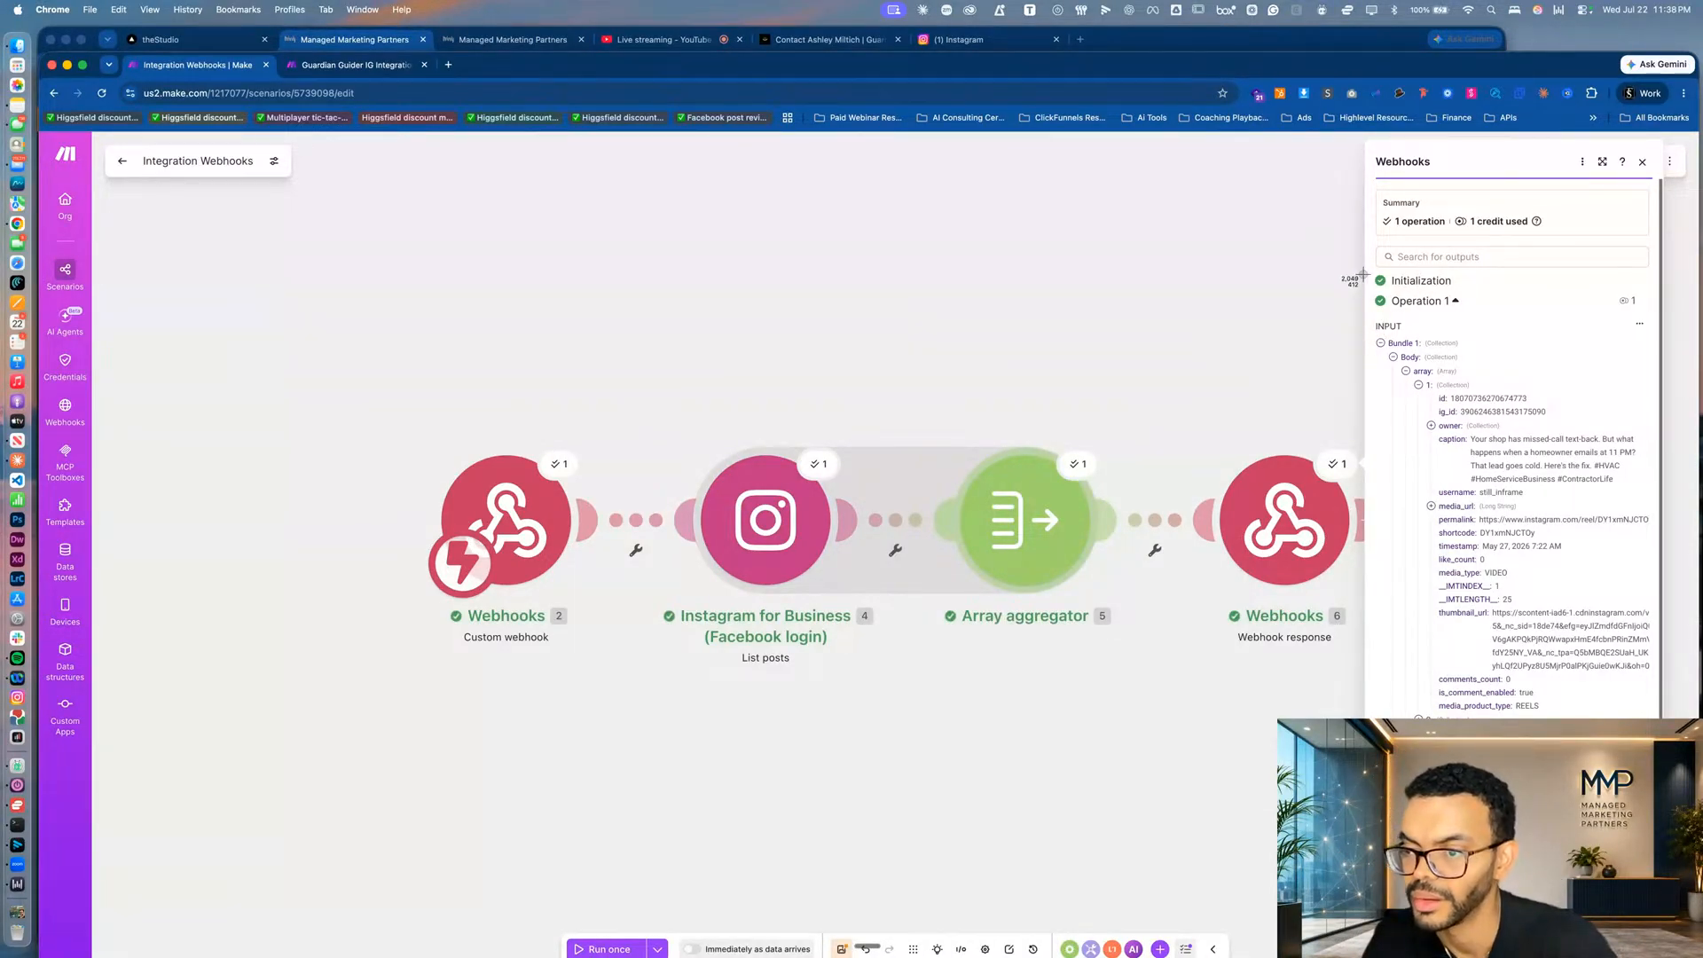
pyautogui.moveTo(1364, 273); pyautogui.dragTo(1671, 714)
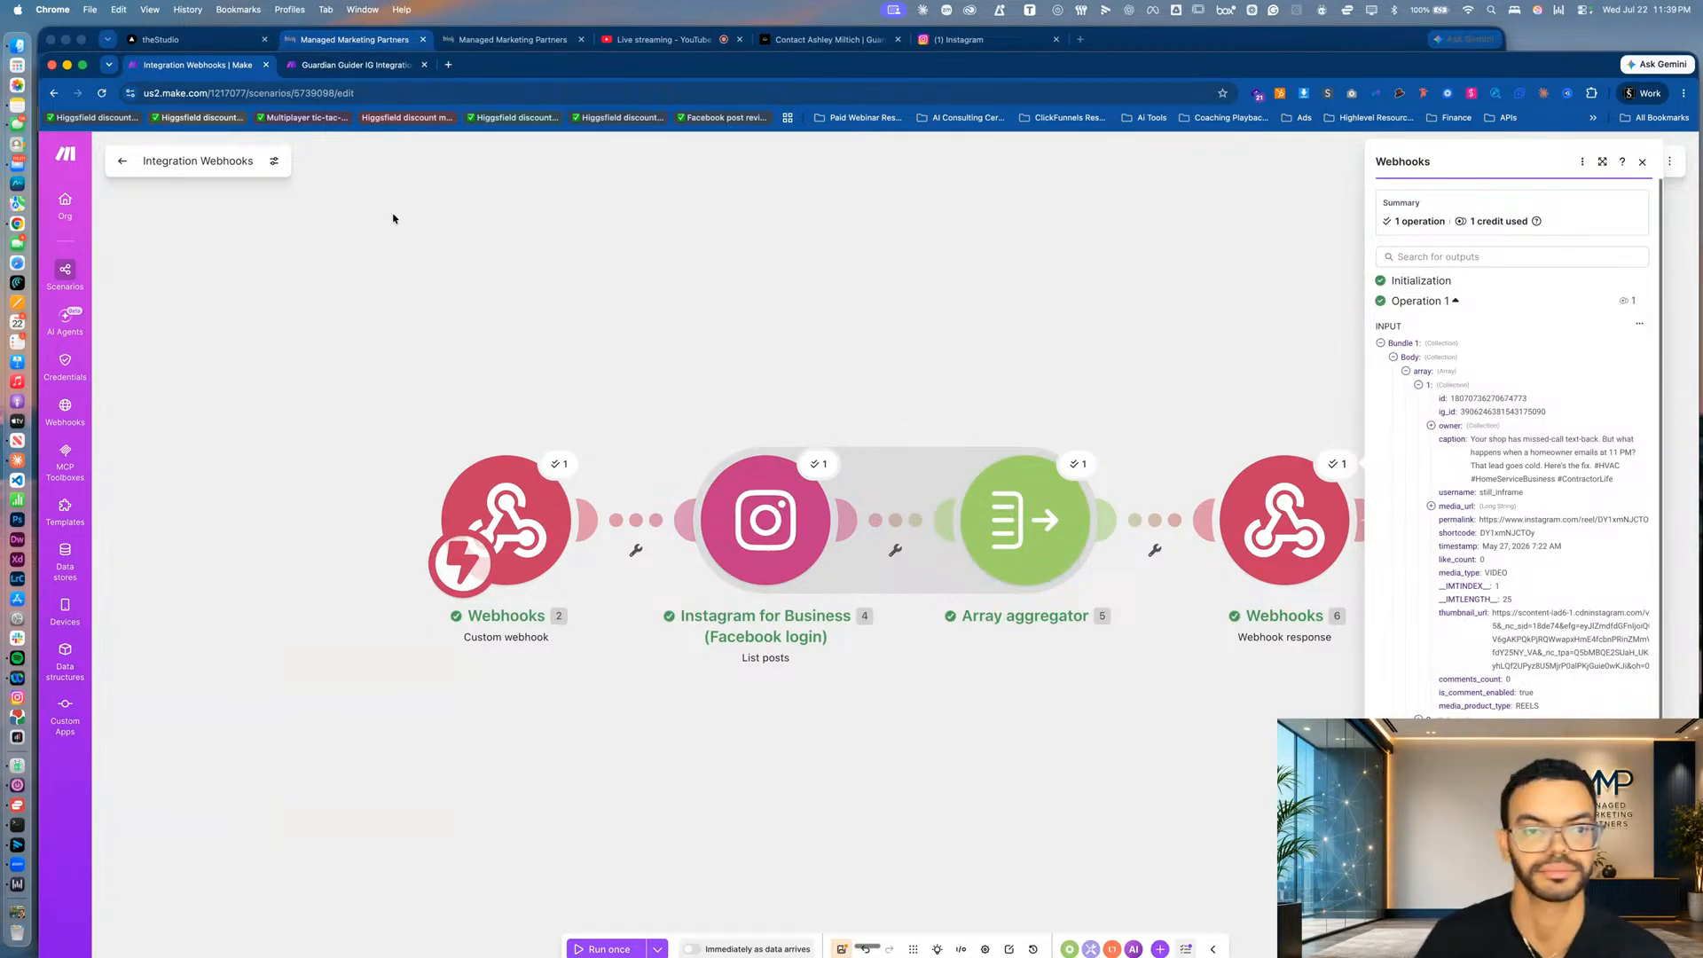
pyautogui.hotkey('ctrl', 'Up')
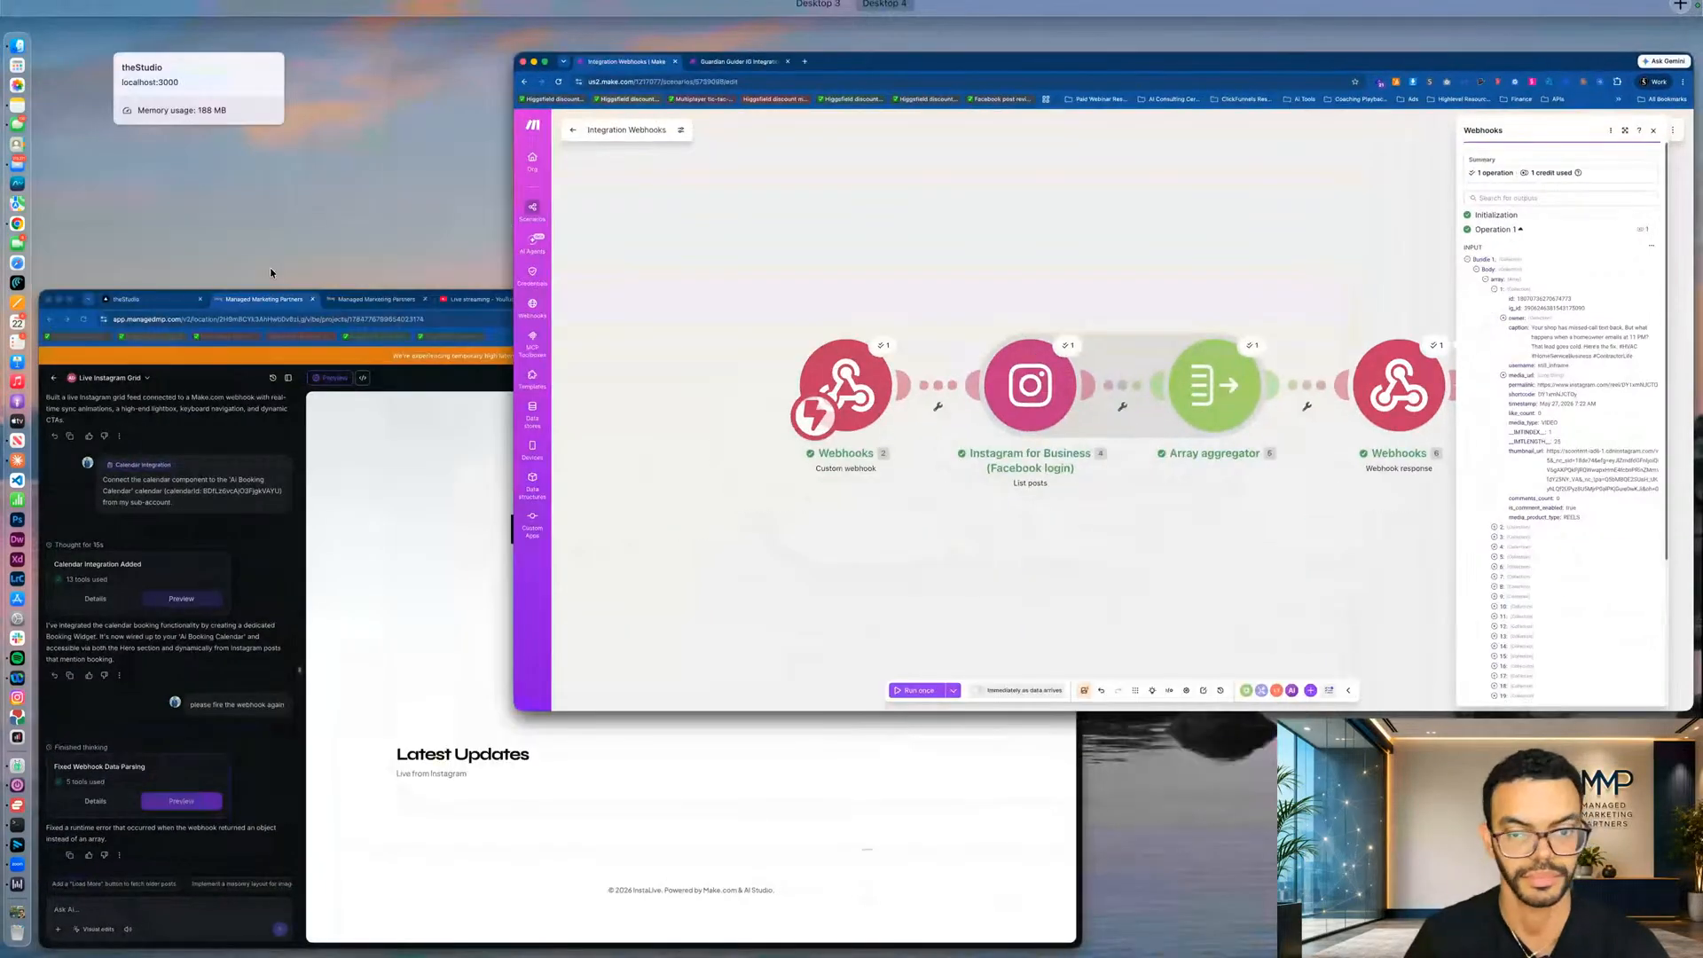
pyautogui.click(270, 268)
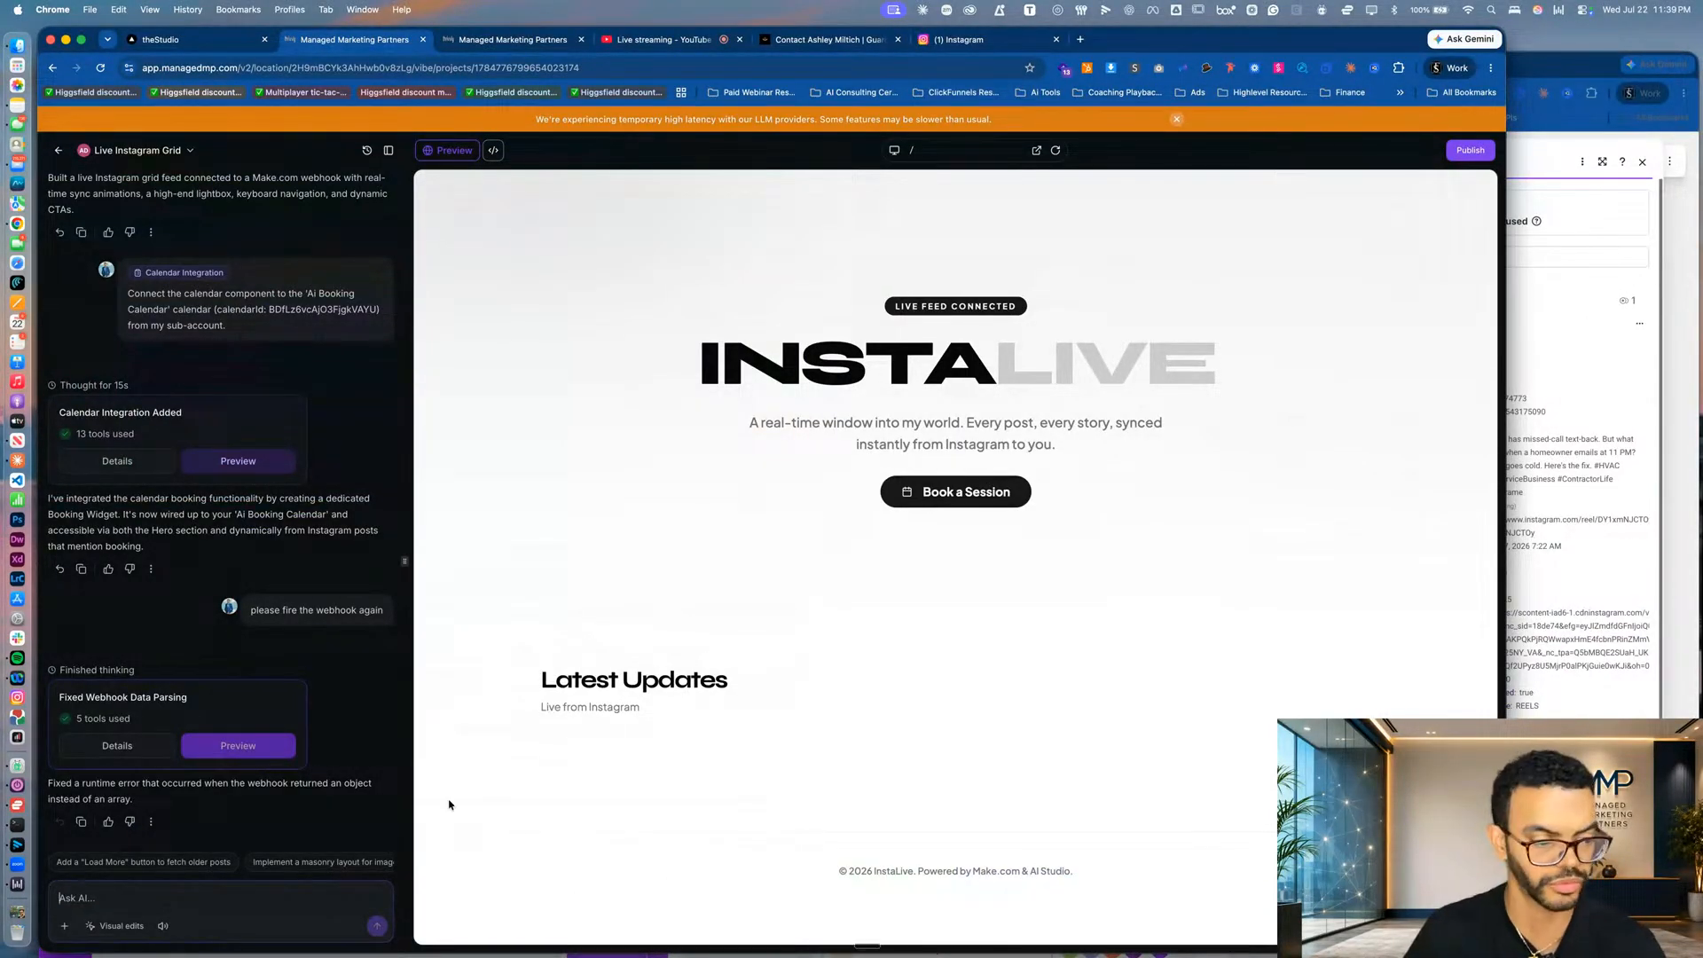
pyautogui.click(62, 927)
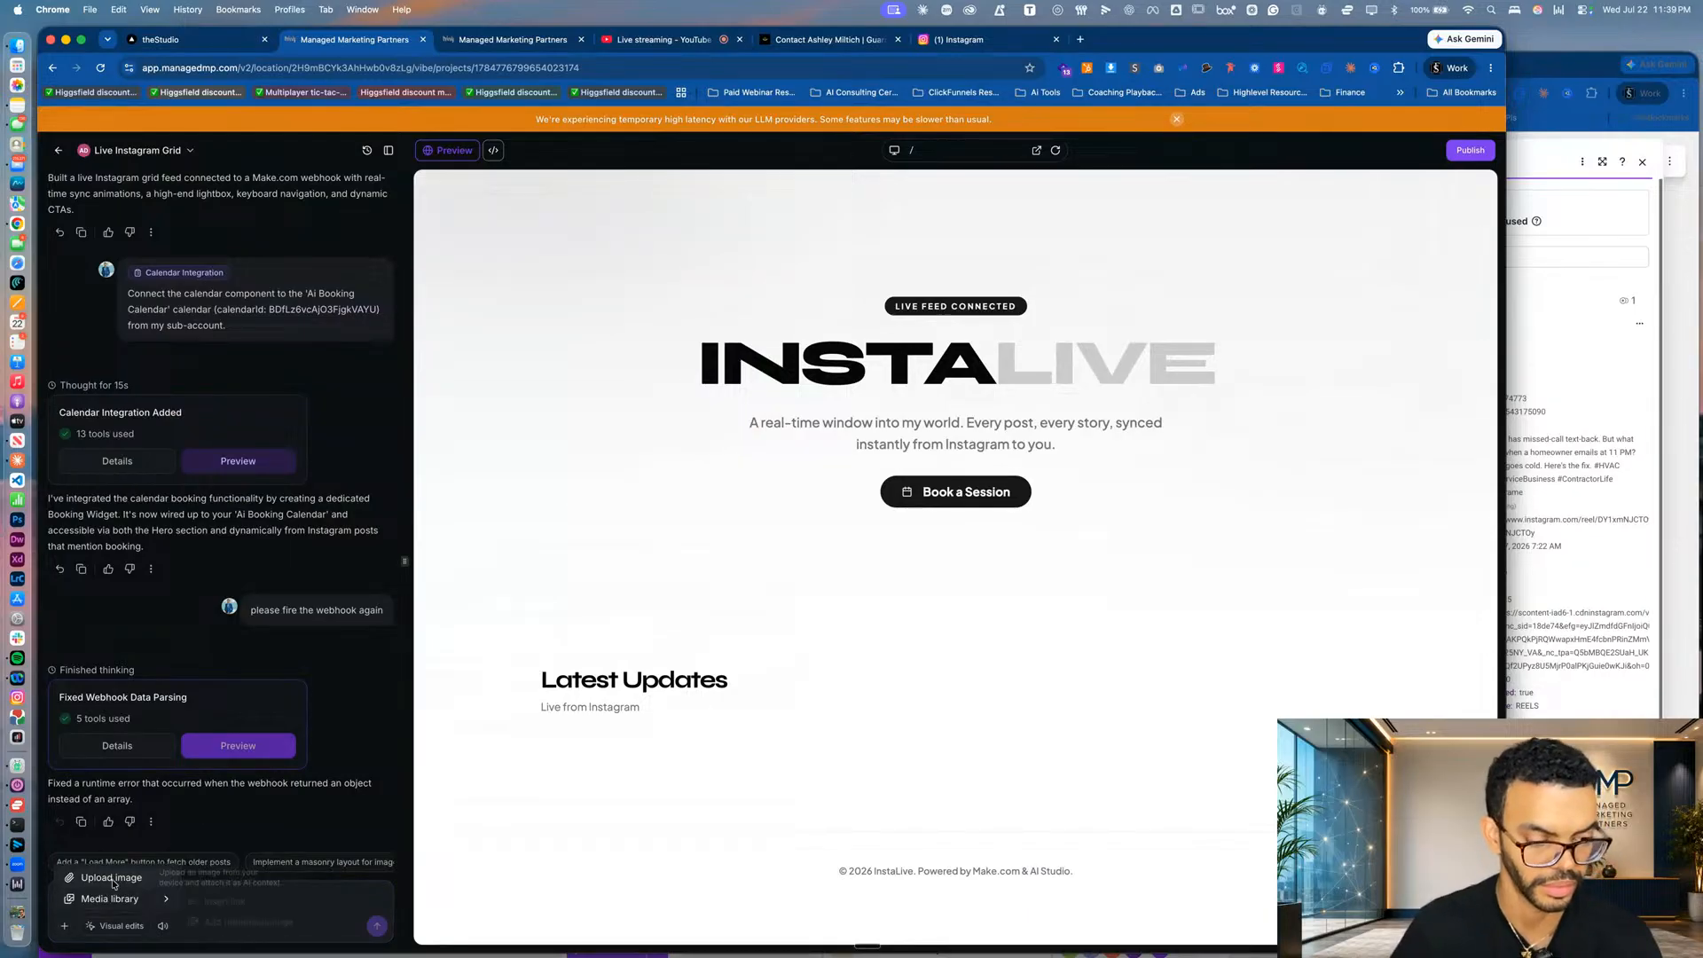
pyautogui.click(107, 863)
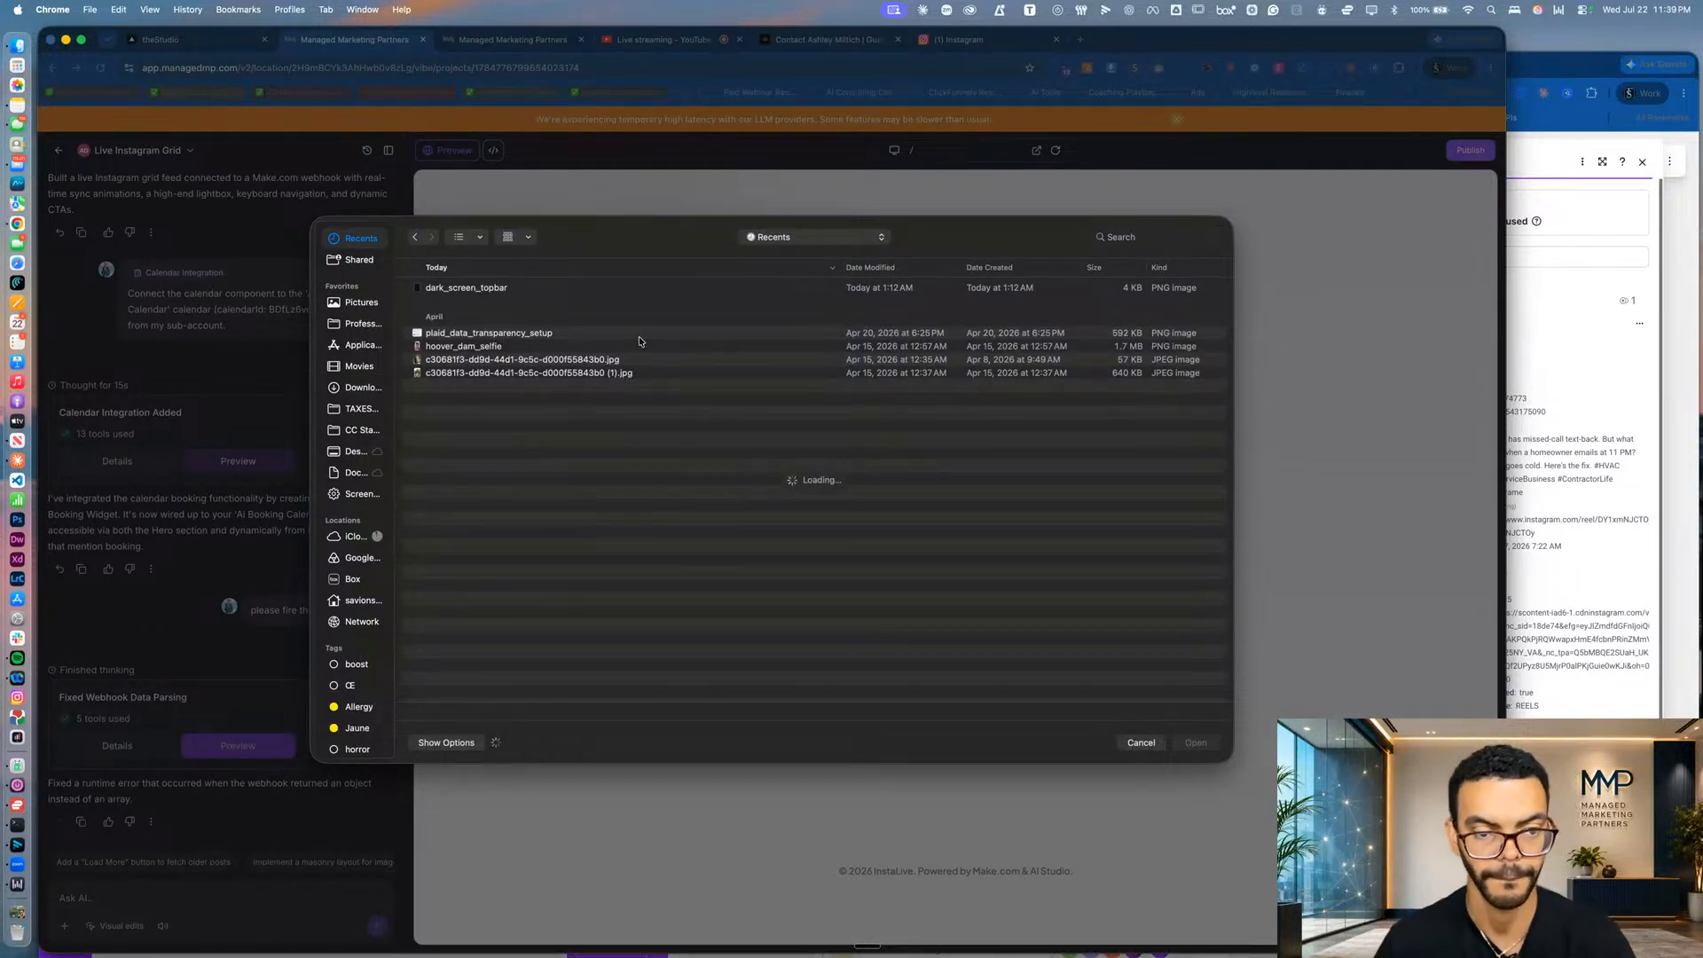
pyautogui.click(1140, 743)
# Switch to Make and take a screenshot of the Webhook response's Operation 1 input with the first array item expanded.
pyautogui.press('super+grave')
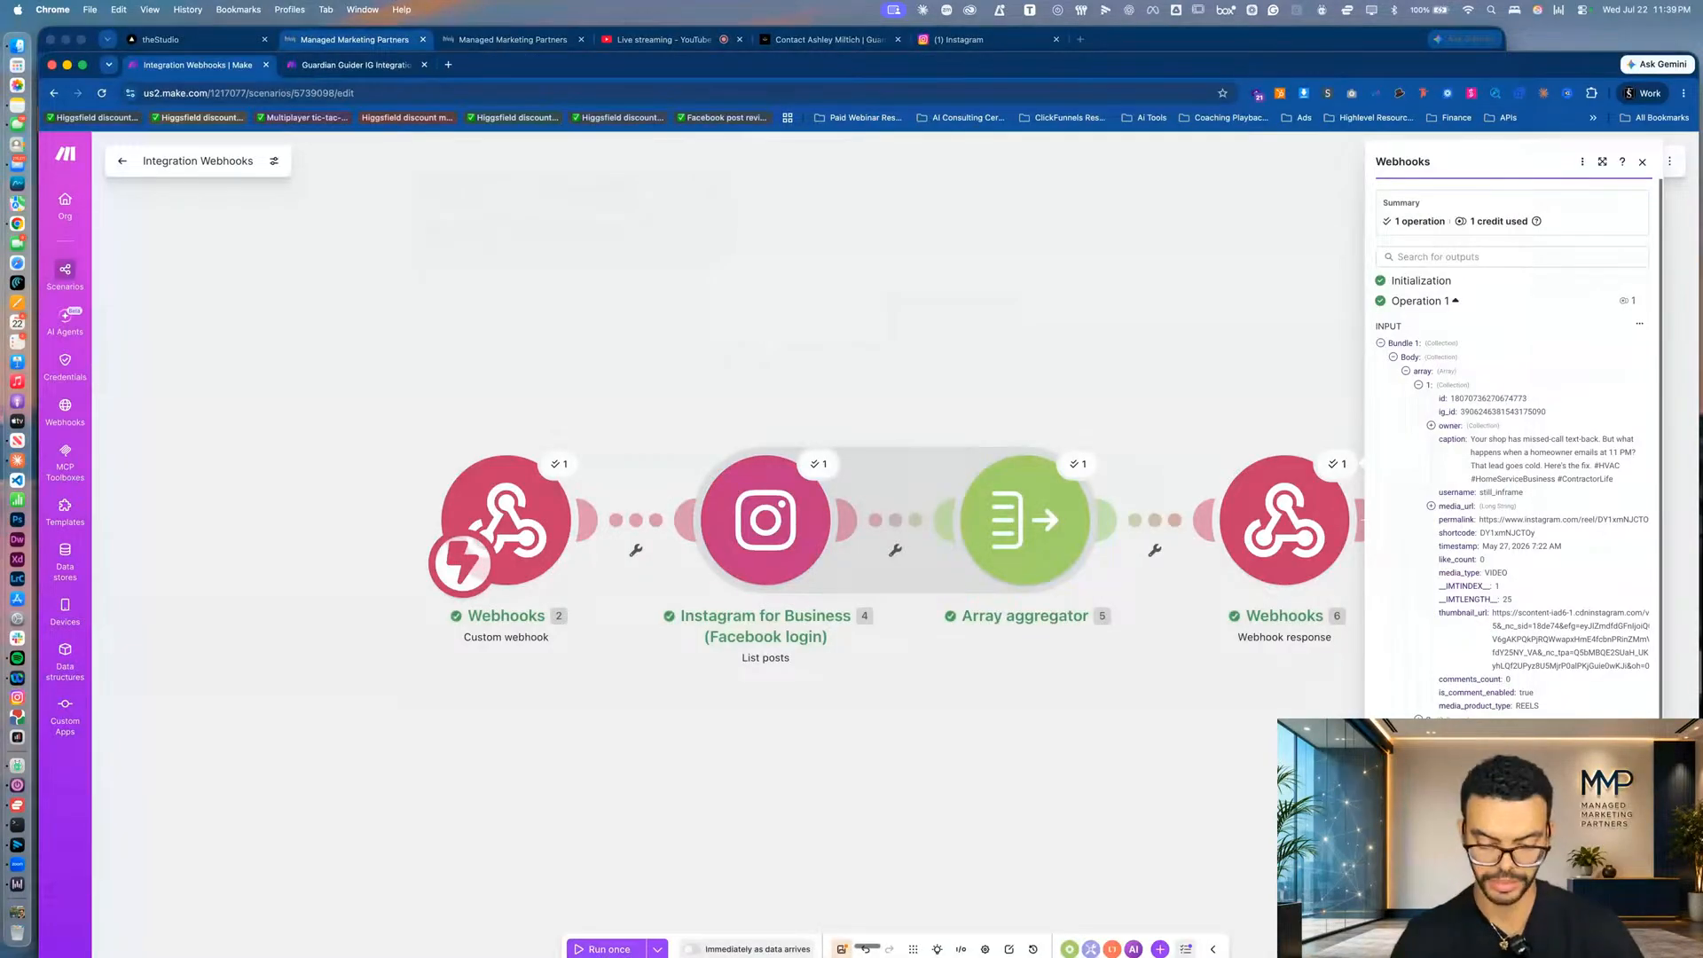
pyautogui.press('super+shift+4')
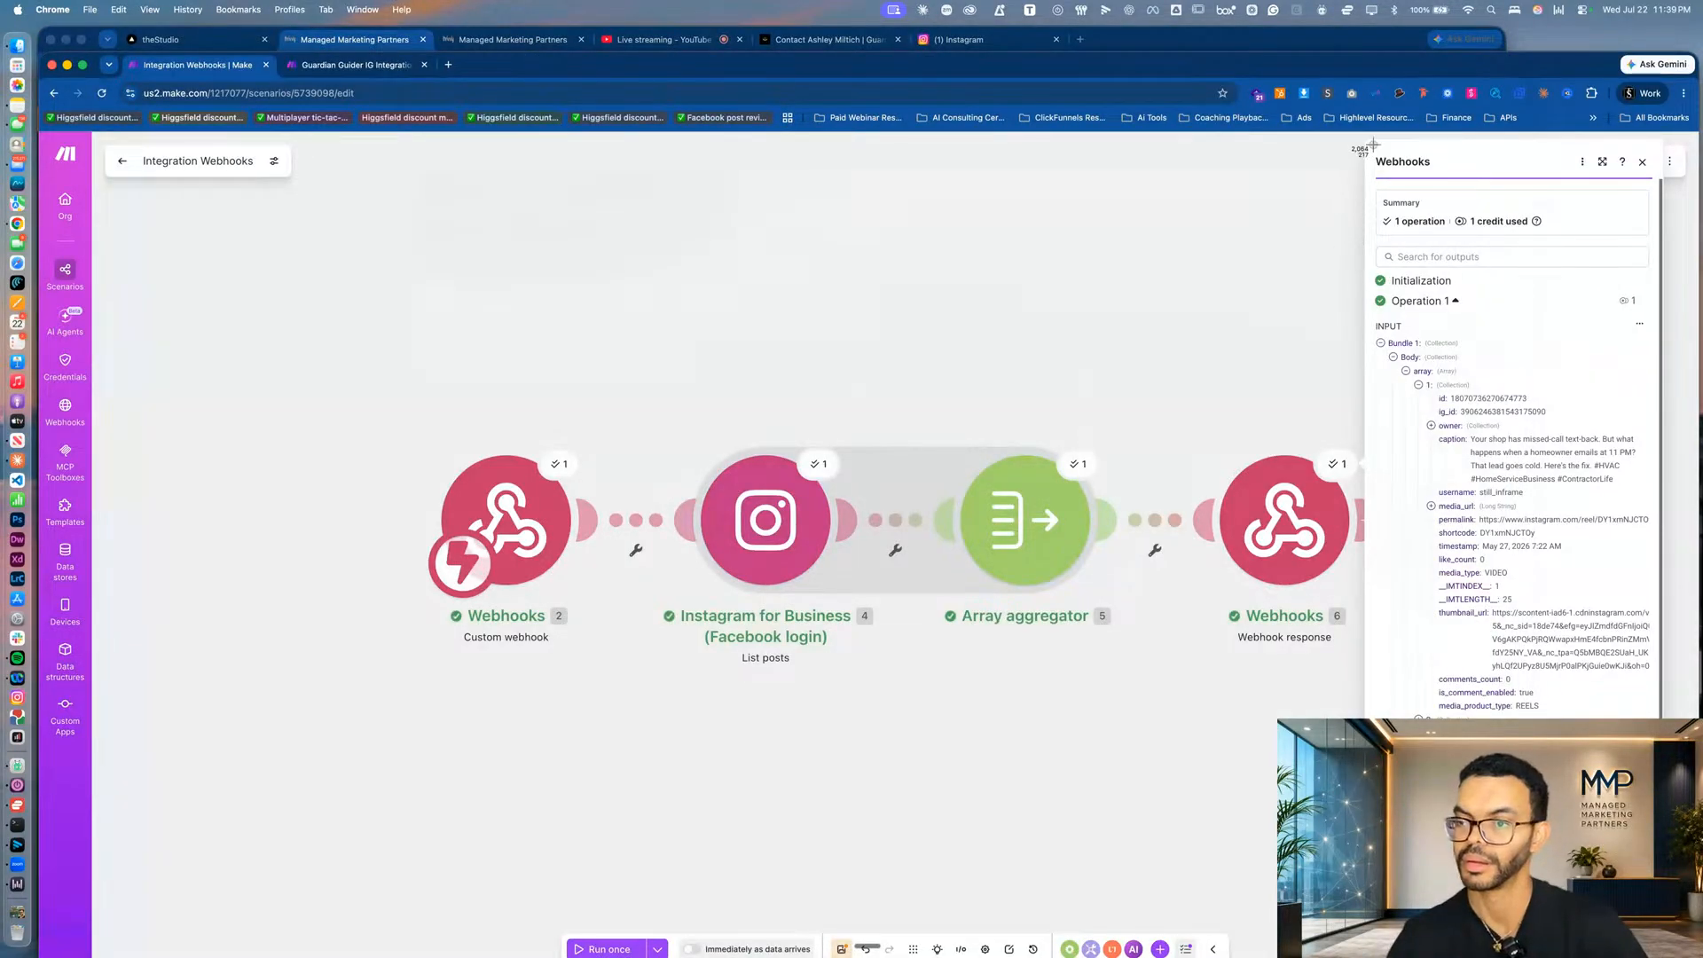
pyautogui.moveTo(1370, 141); pyautogui.dragTo(1669, 714)
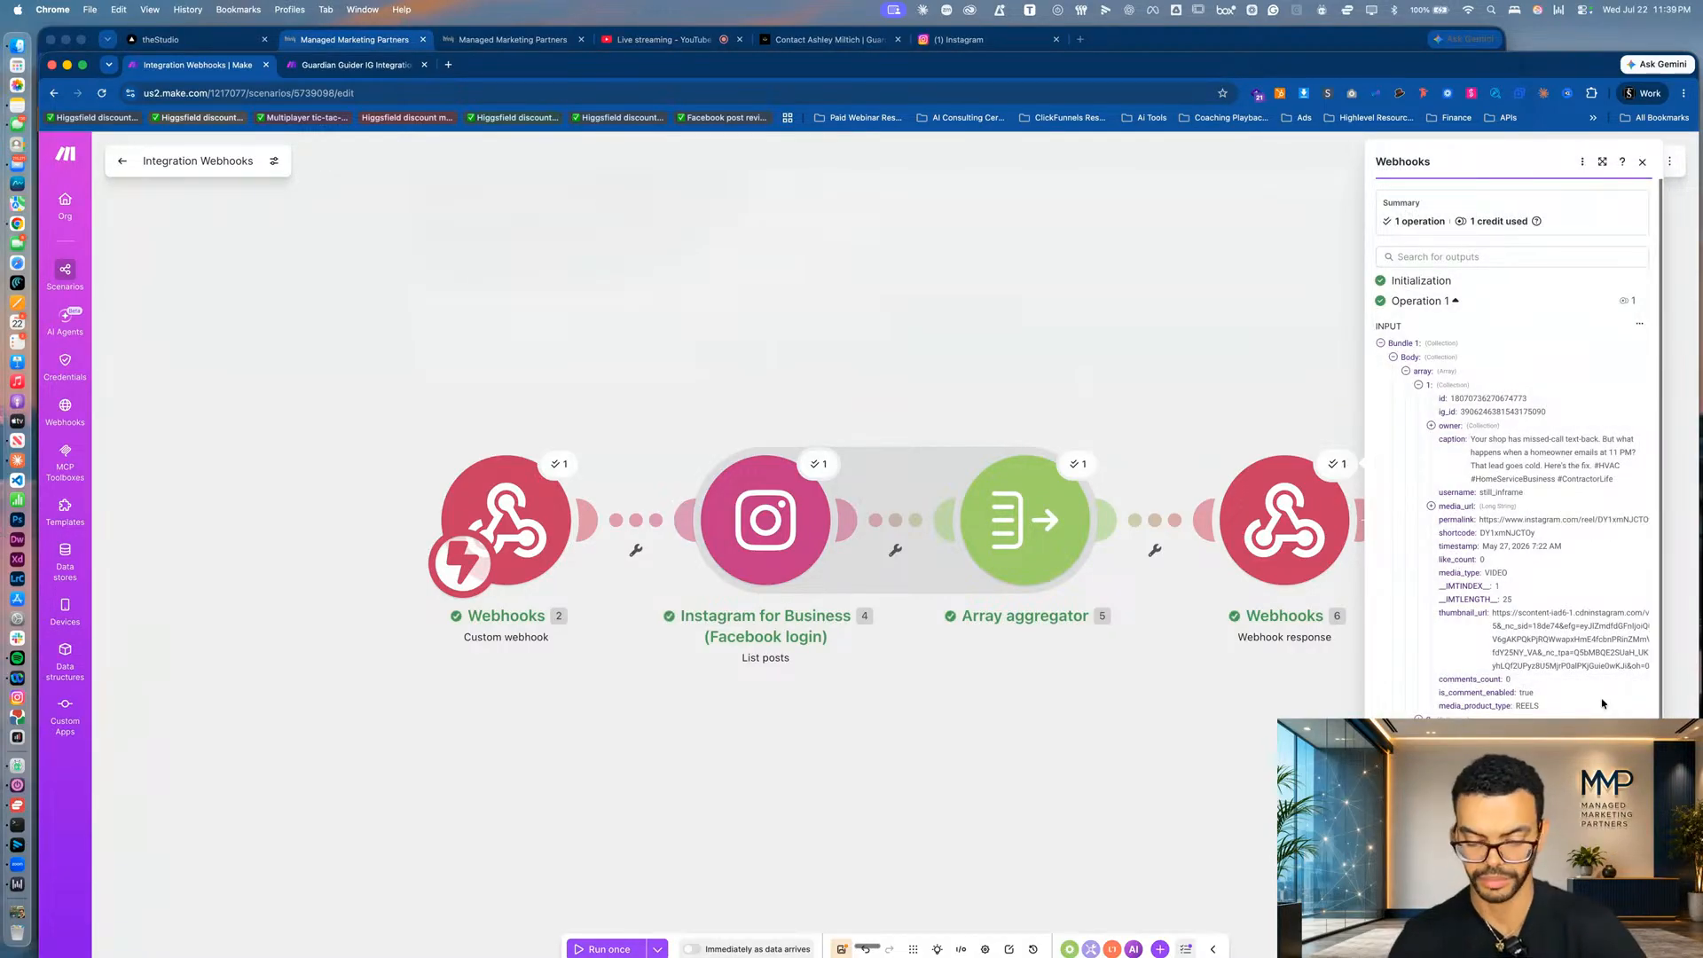
pyautogui.press('super+shift+4')
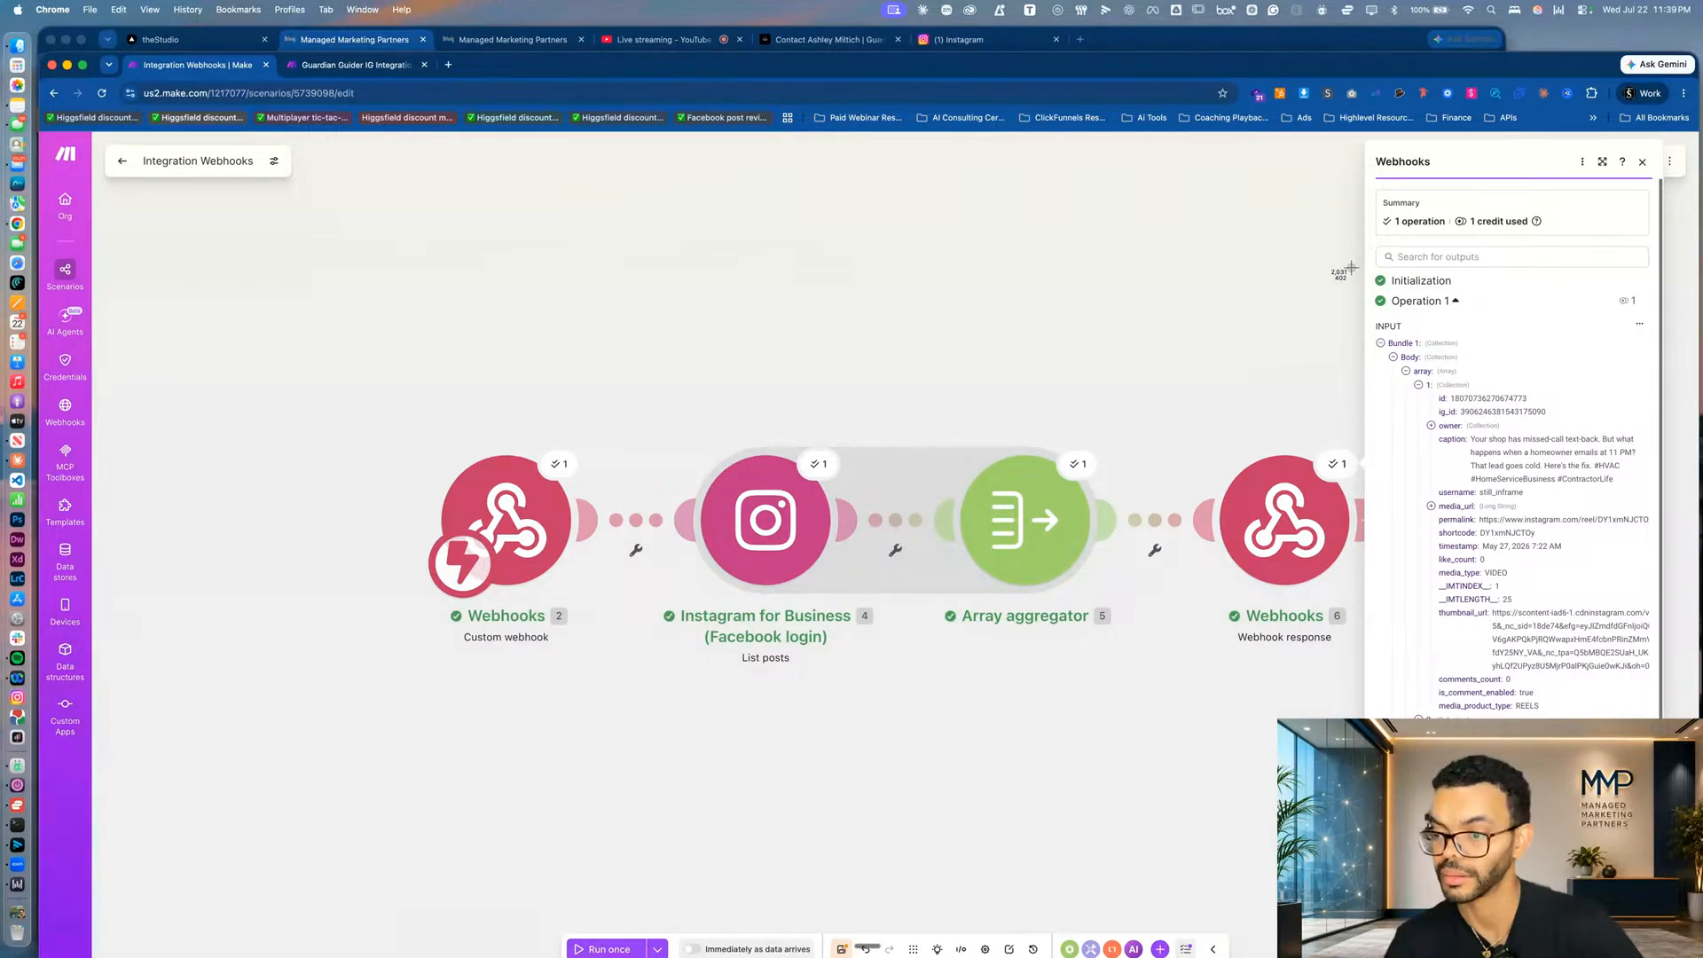
pyautogui.moveTo(1351, 267); pyautogui.dragTo(1680, 716)
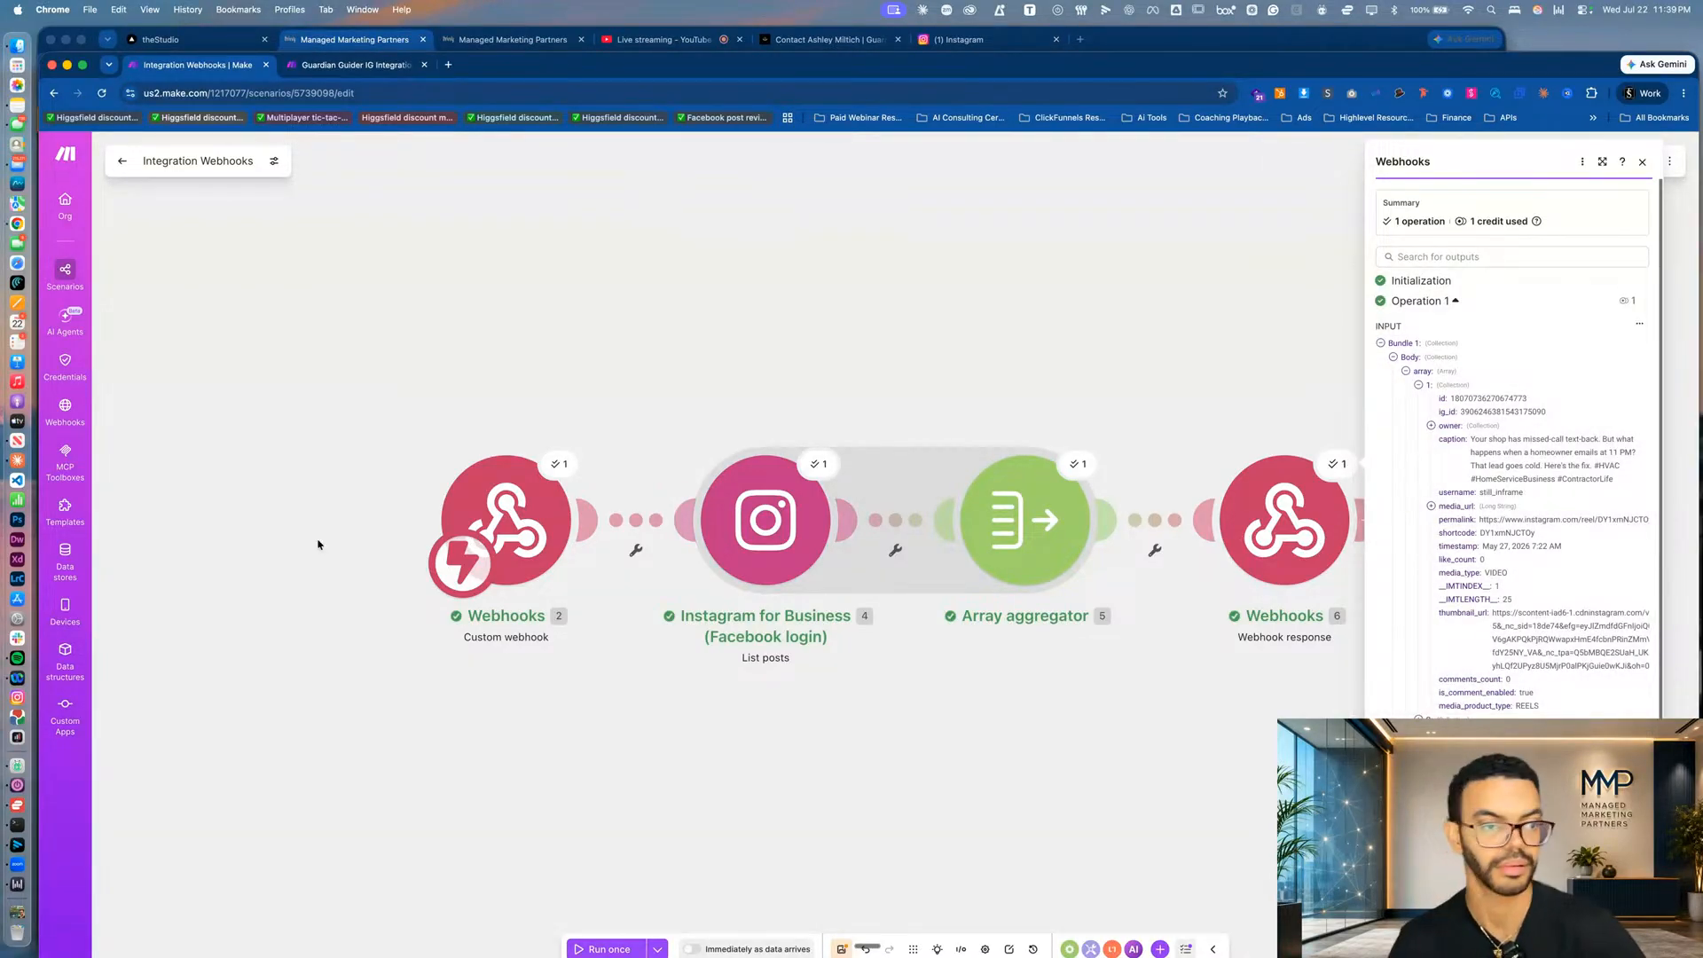
# Return to the AI Studio project and attach the screenshot of the Webhook response's Operation 1 input to the chat prompt.
pyautogui.hotkey('ctrl', 'Up')
pyautogui.click(320, 543)
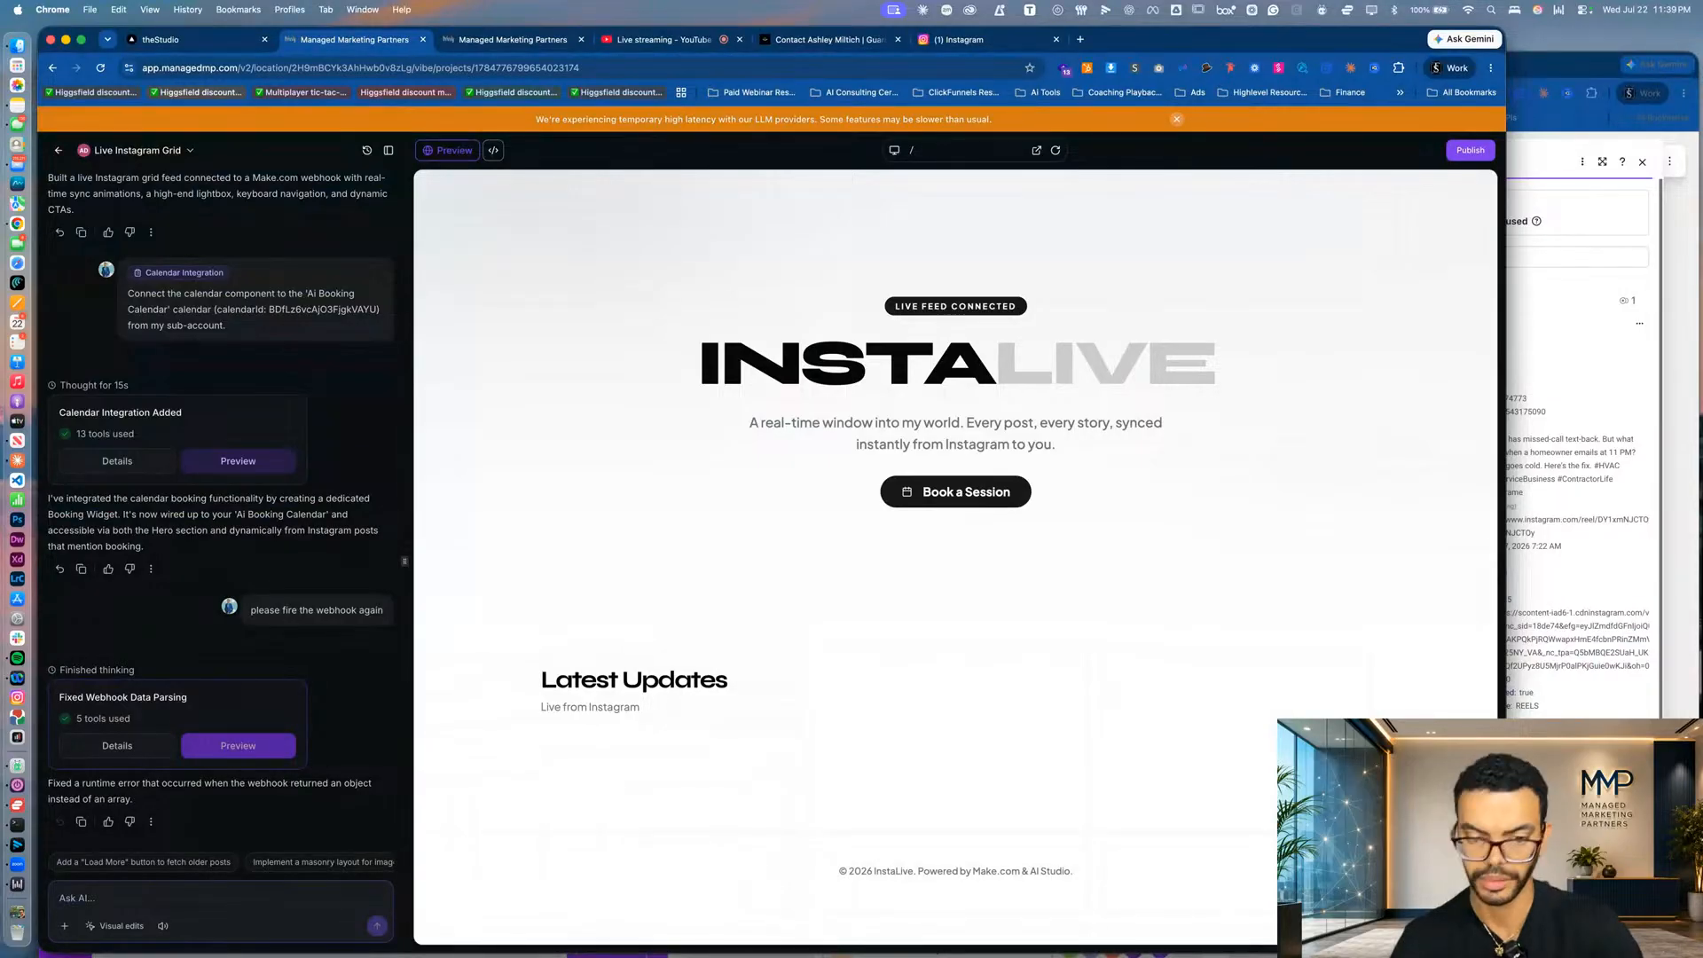
pyautogui.moveTo(1175, 638); pyautogui.dragTo(335, 670)
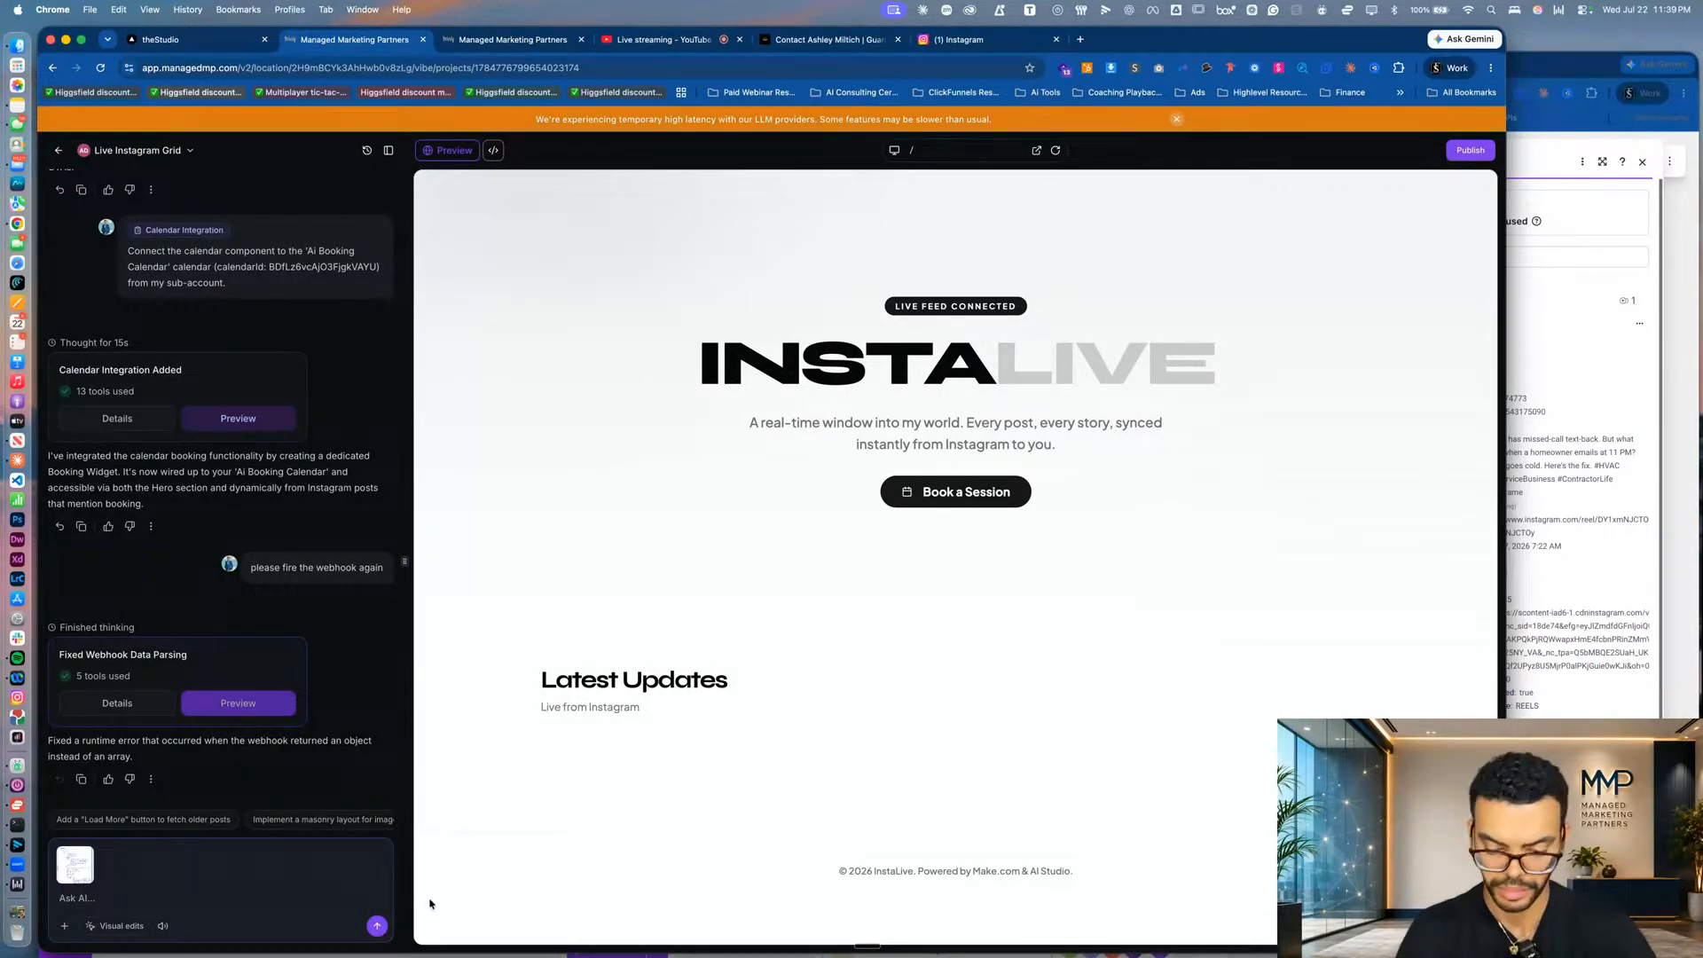
# Send the prompt "here is the shape of the response you will receive. please use this to create the grid of posts. Thanks!".
pyautogui.write('here is th')
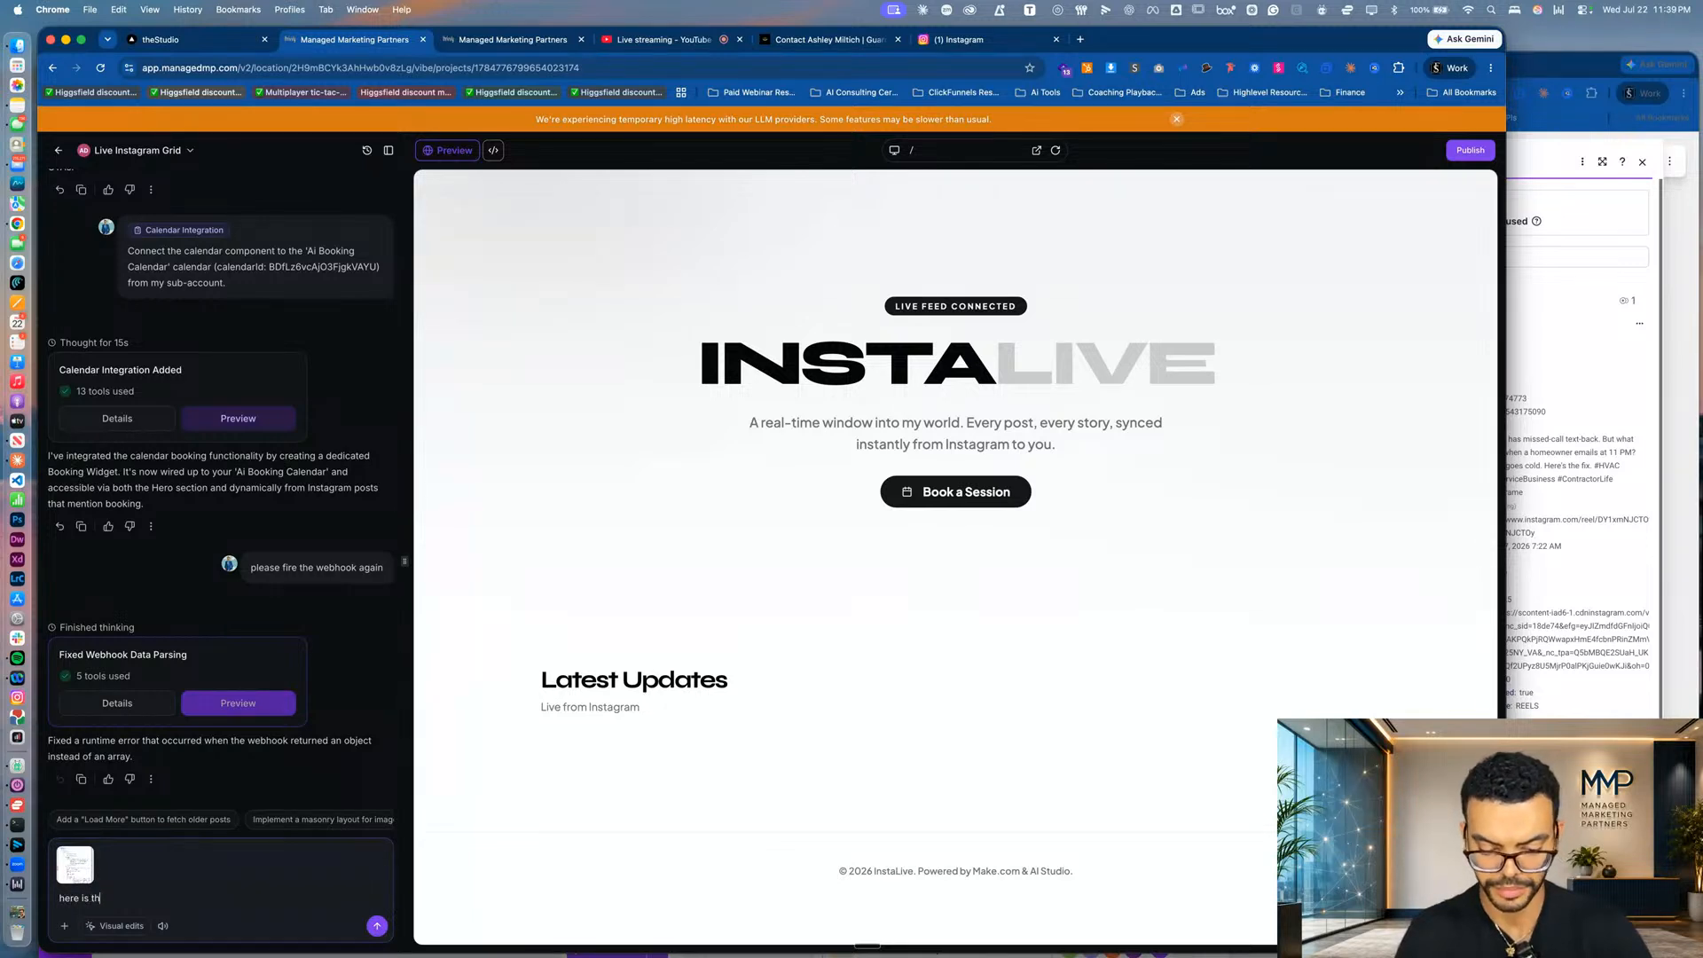
pyautogui.write('e shape ofth')
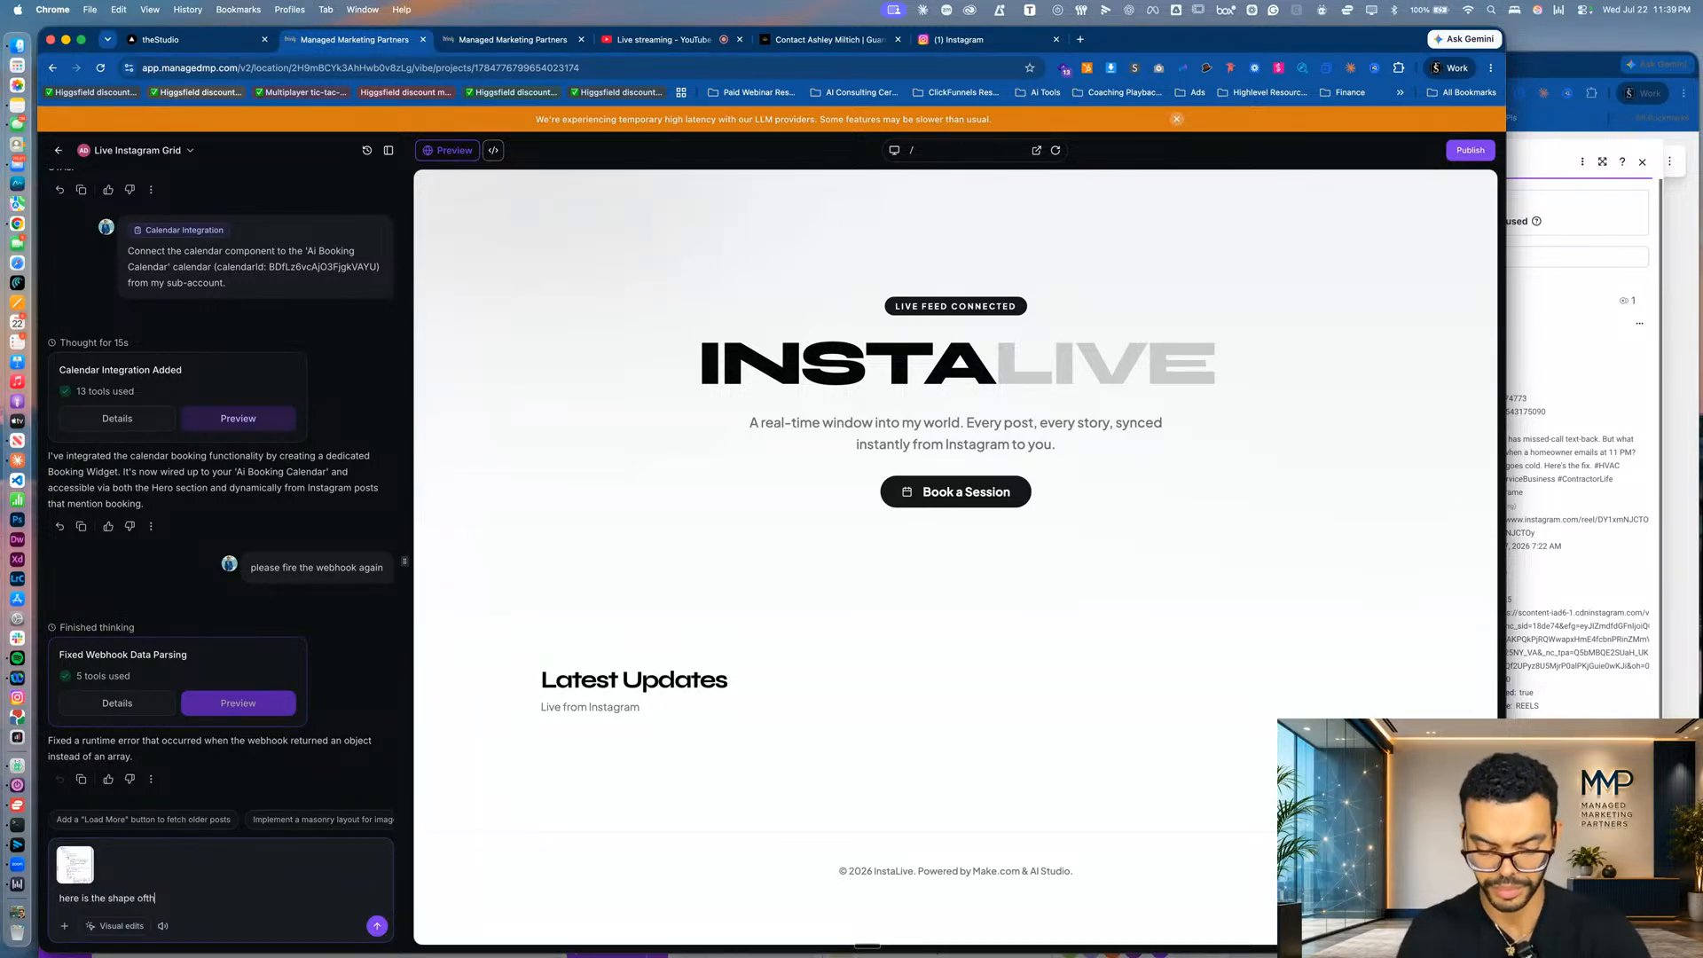
pyautogui.press('BackSpace')
pyautogui.press('BackSpace')
pyautogui.press('BackSpace')
pyautogui.write('the ')
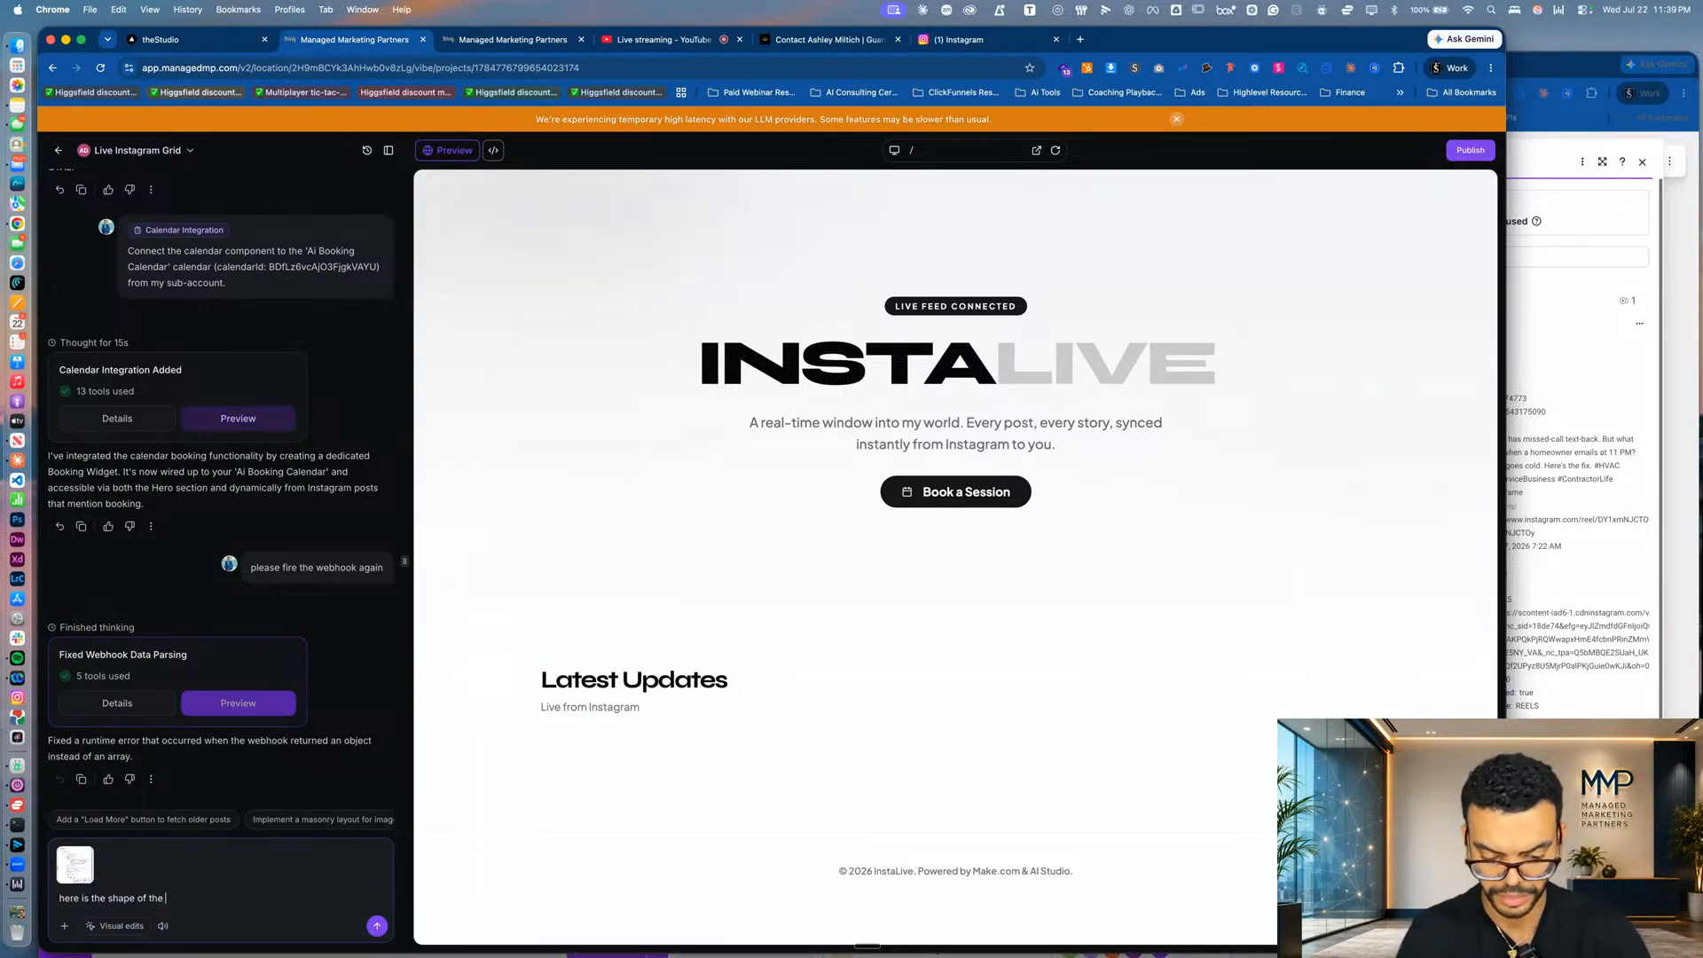
pyautogui.write('re')
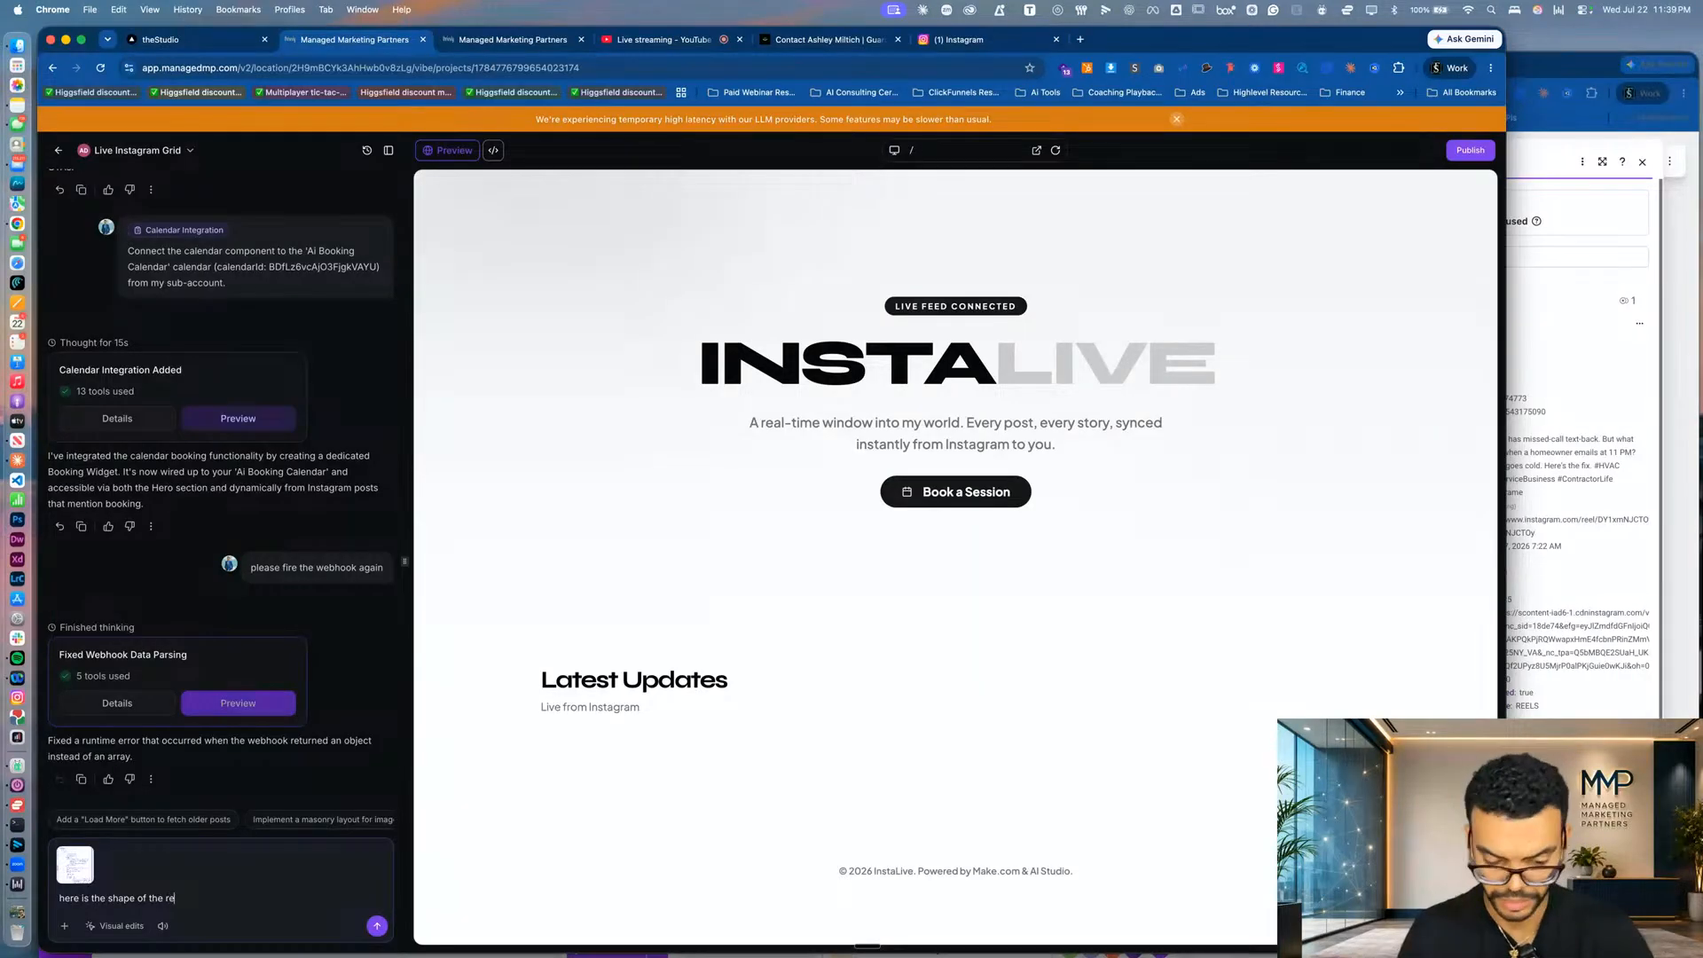
pyautogui.write('sponse you will r')
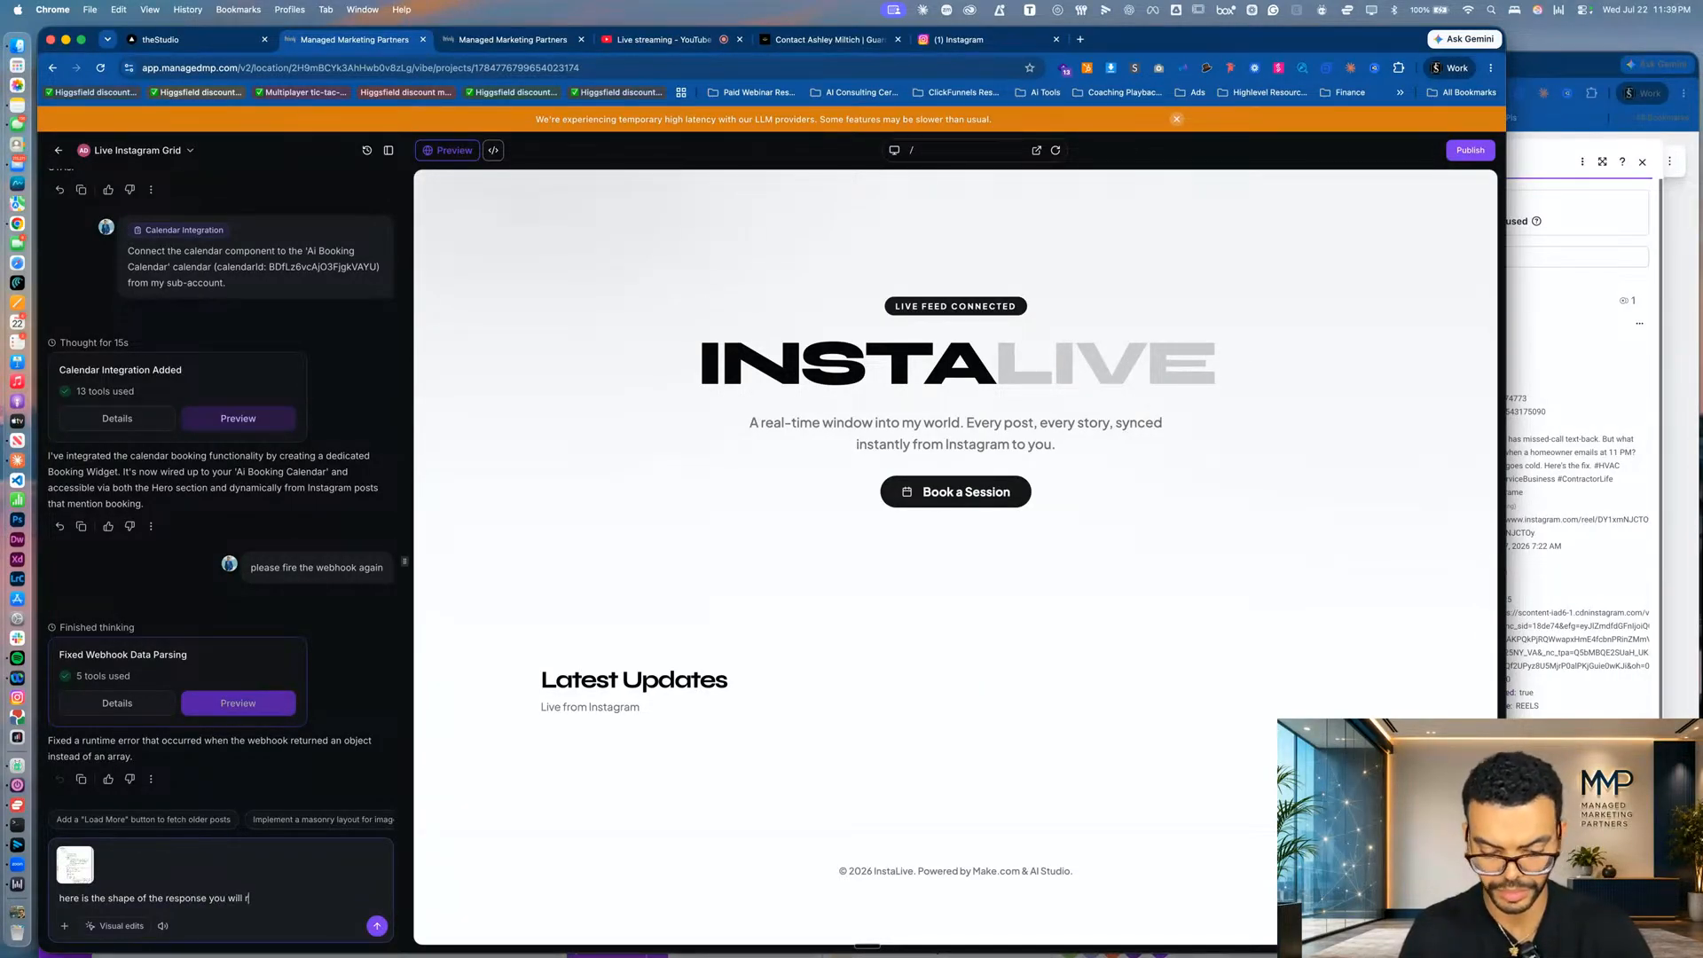
pyautogui.write('eceive')
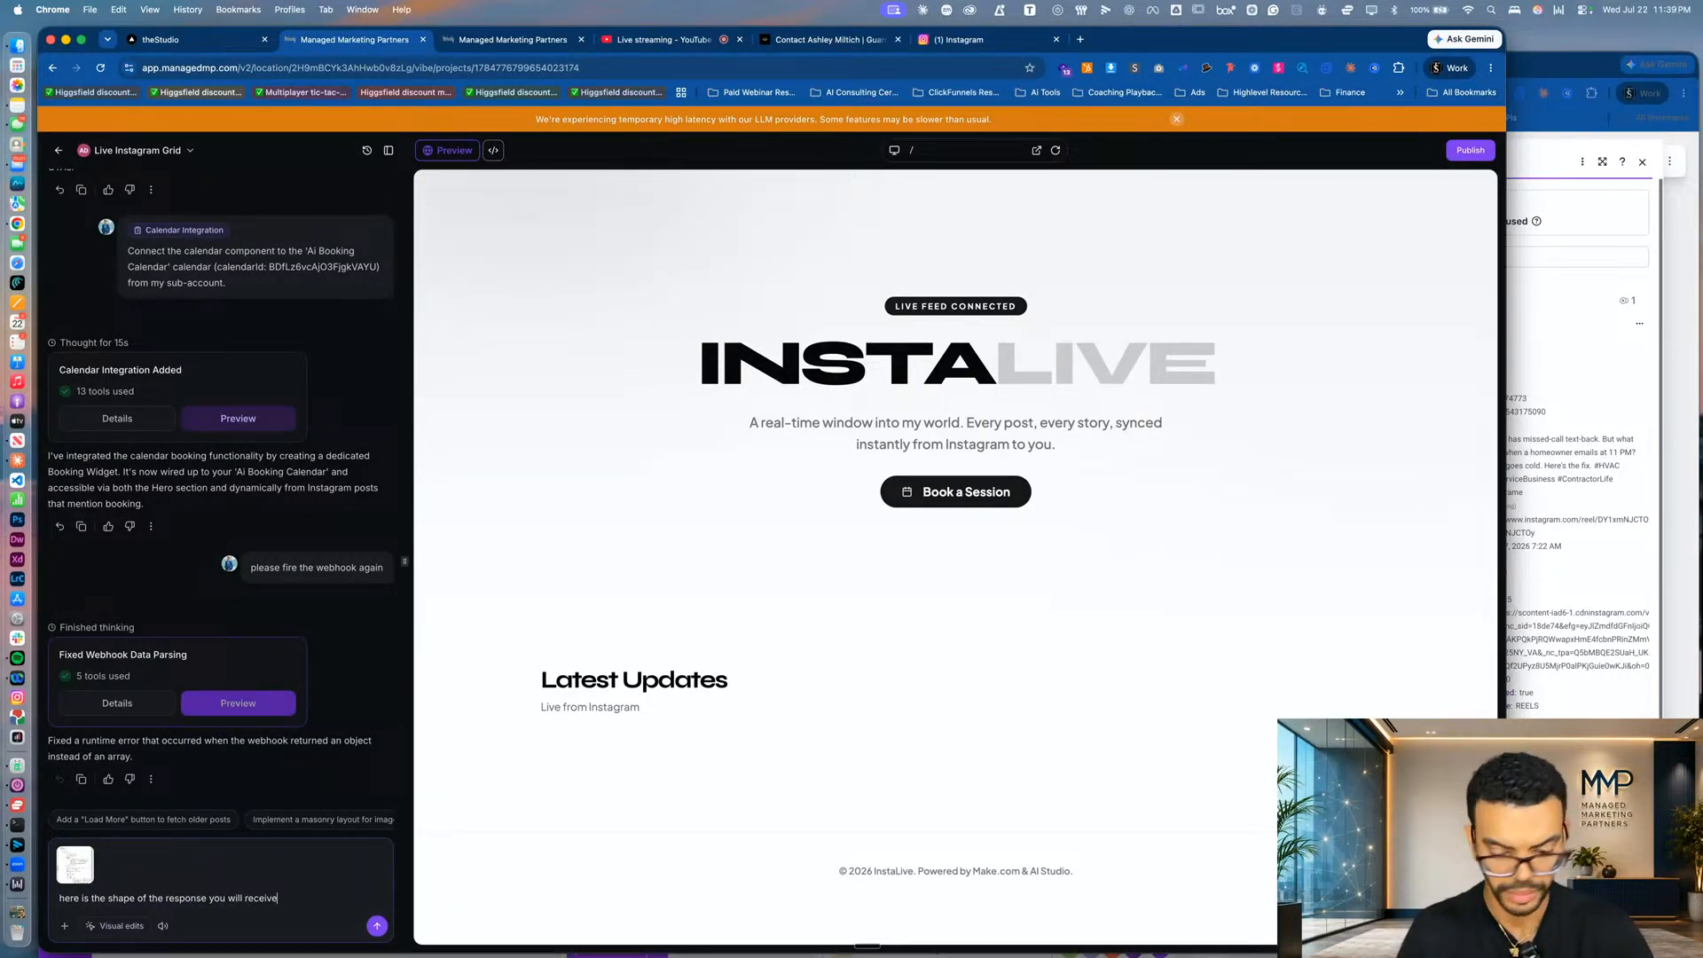
pyautogui.write('. please use t')
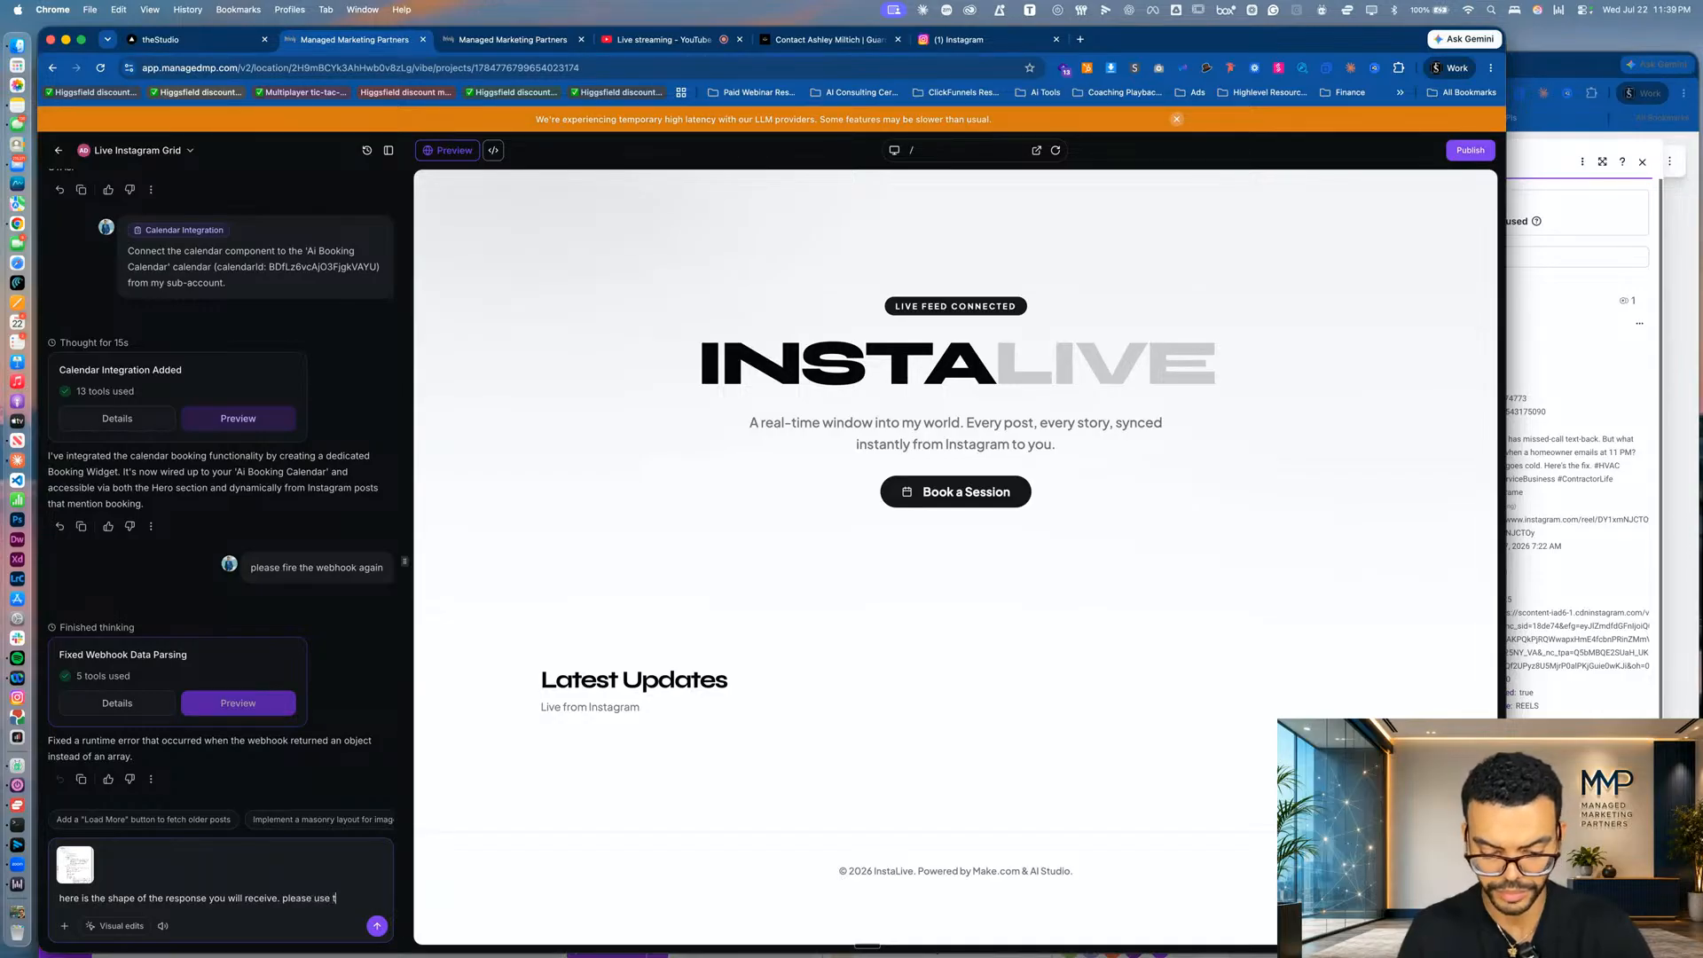
pyautogui.write('his to create')
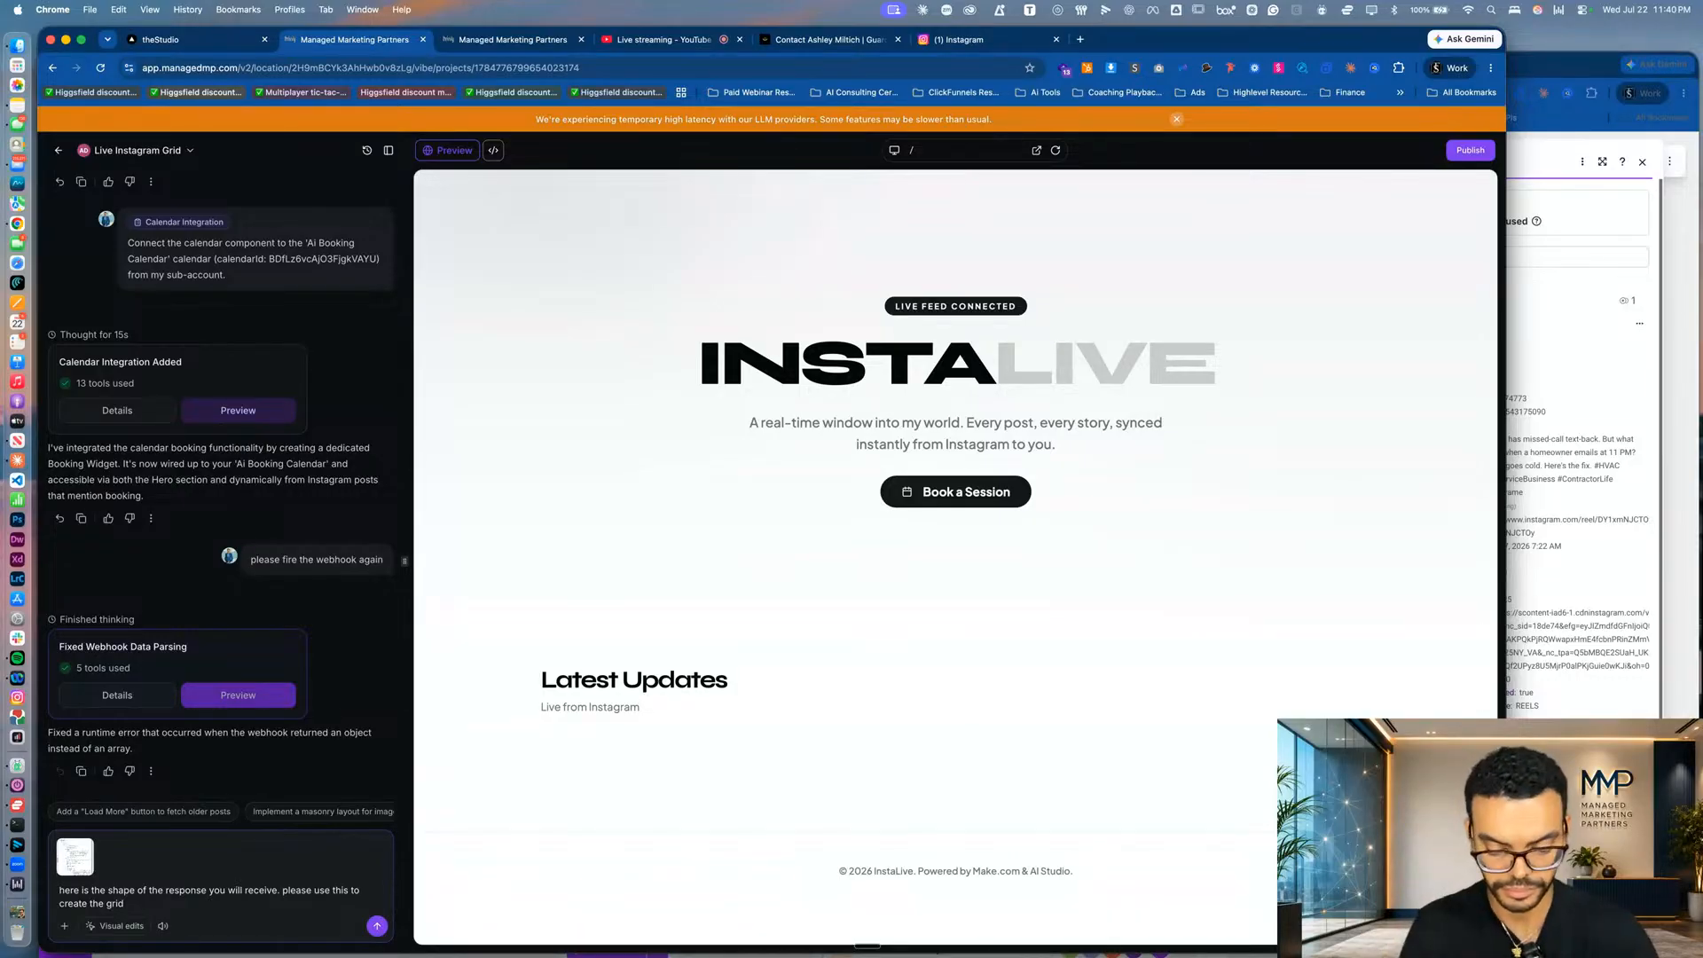
pyautogui.write('the grid of psosts')
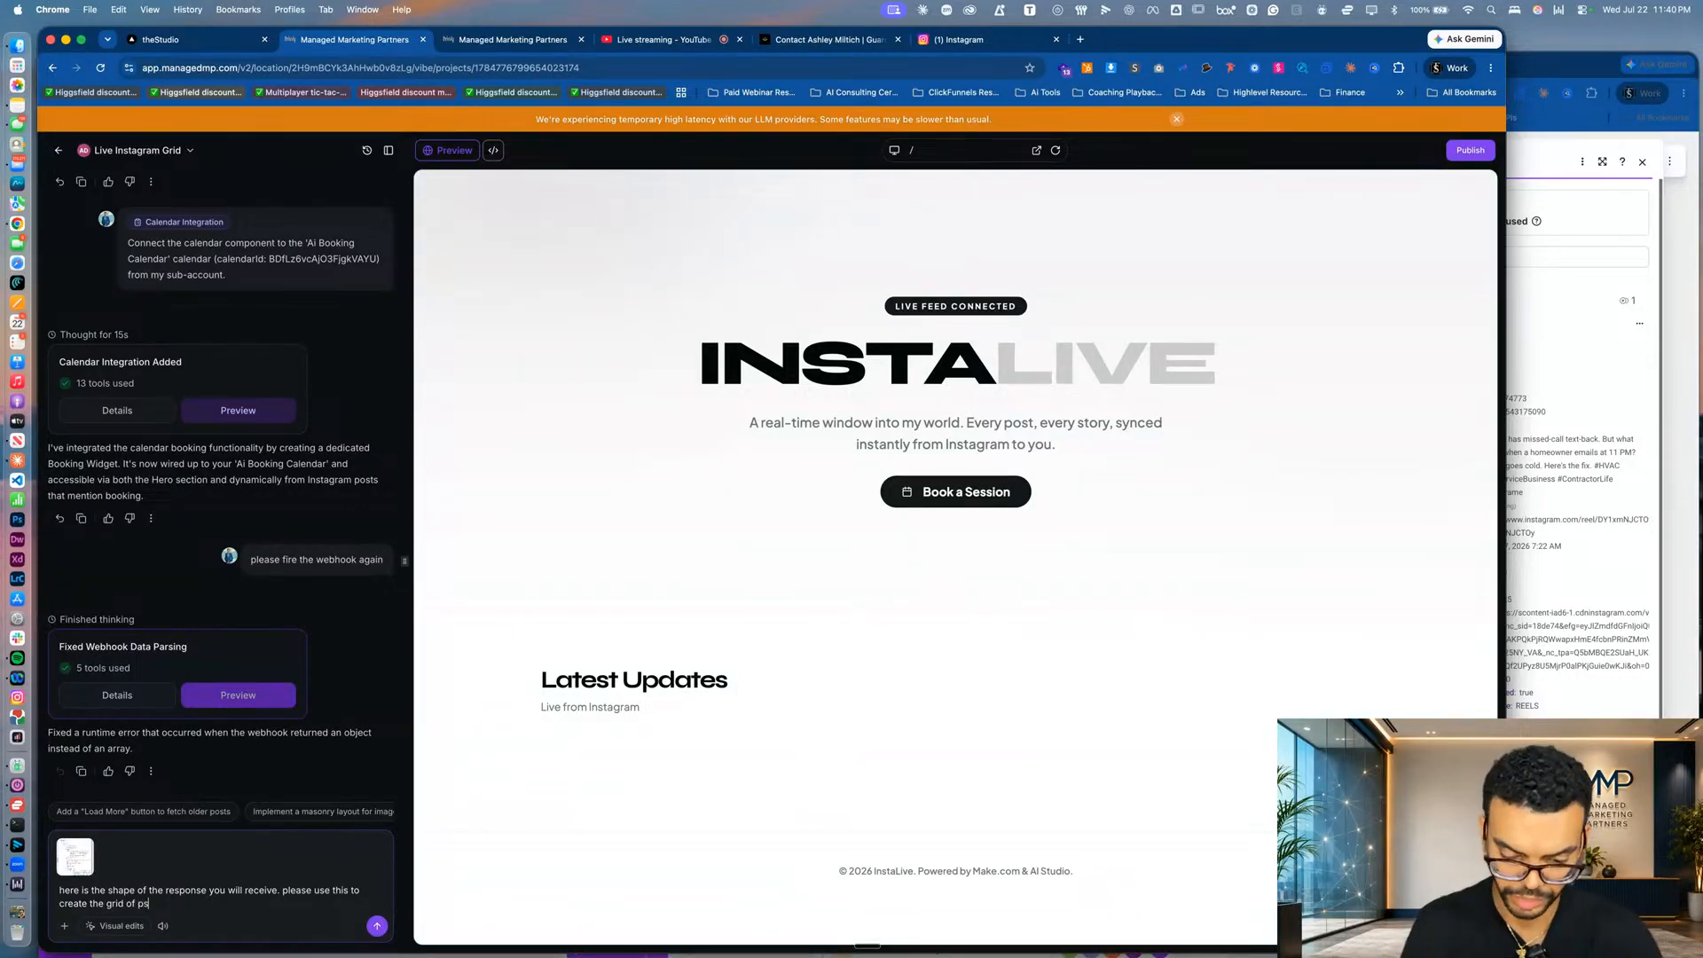
pyautogui.press('BackSpace')
pyautogui.press('BackSpace')
pyautogui.press('BackSpace')
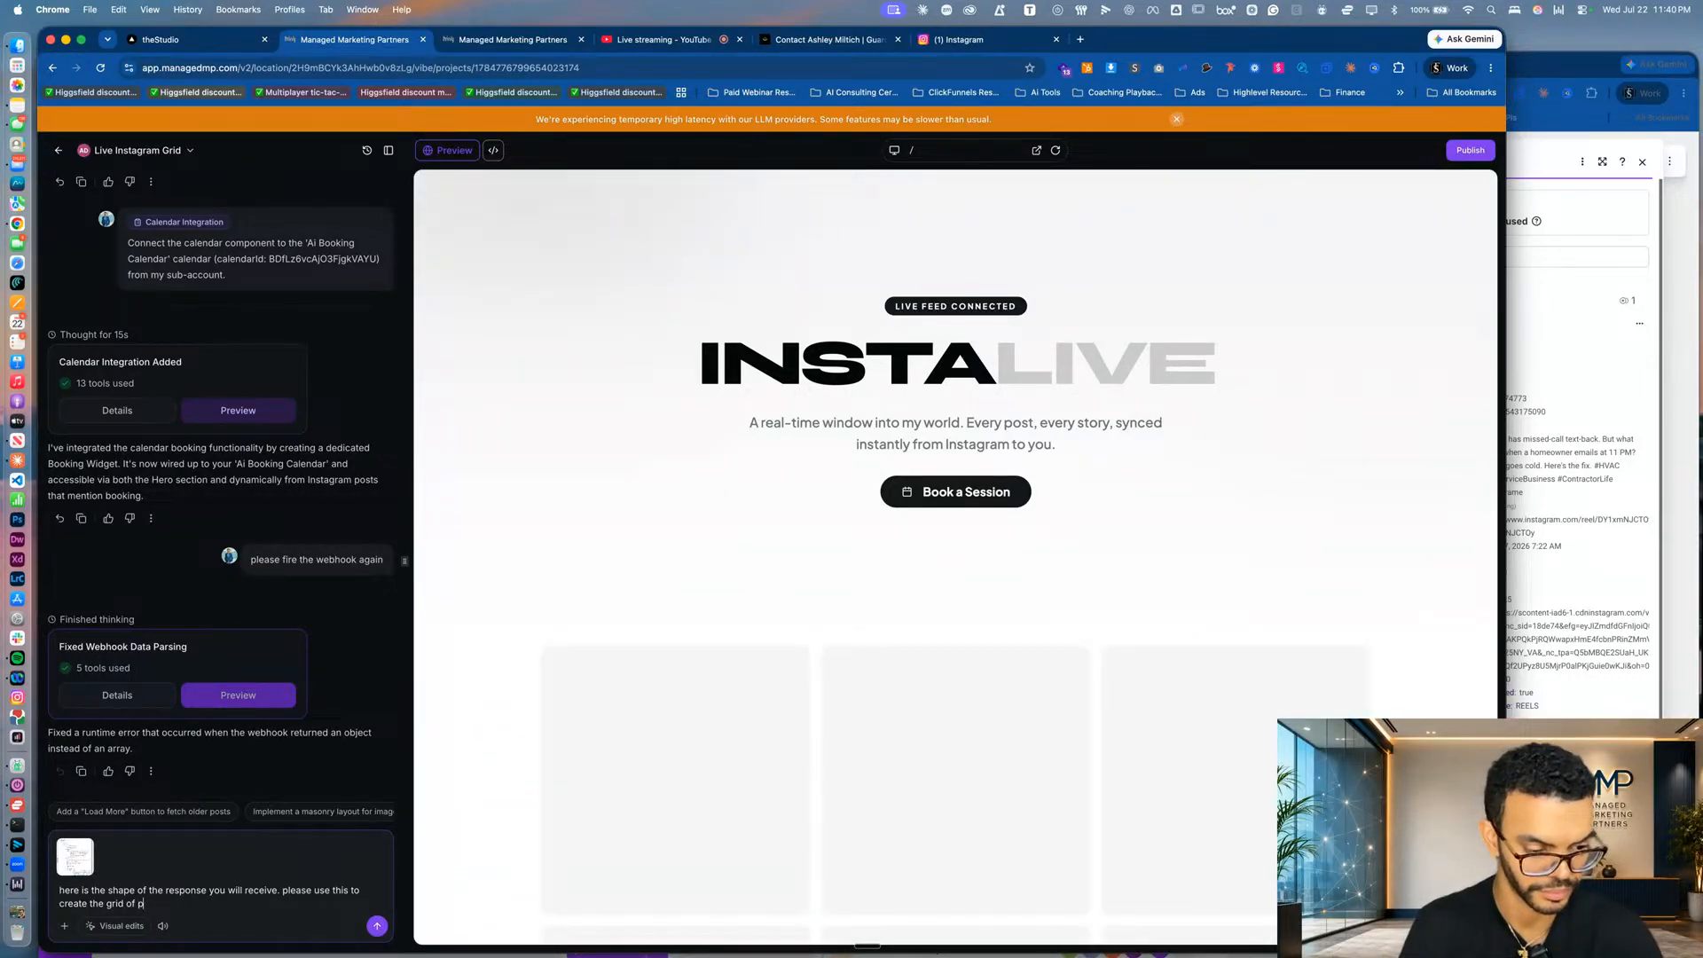
pyautogui.write('osts. ')
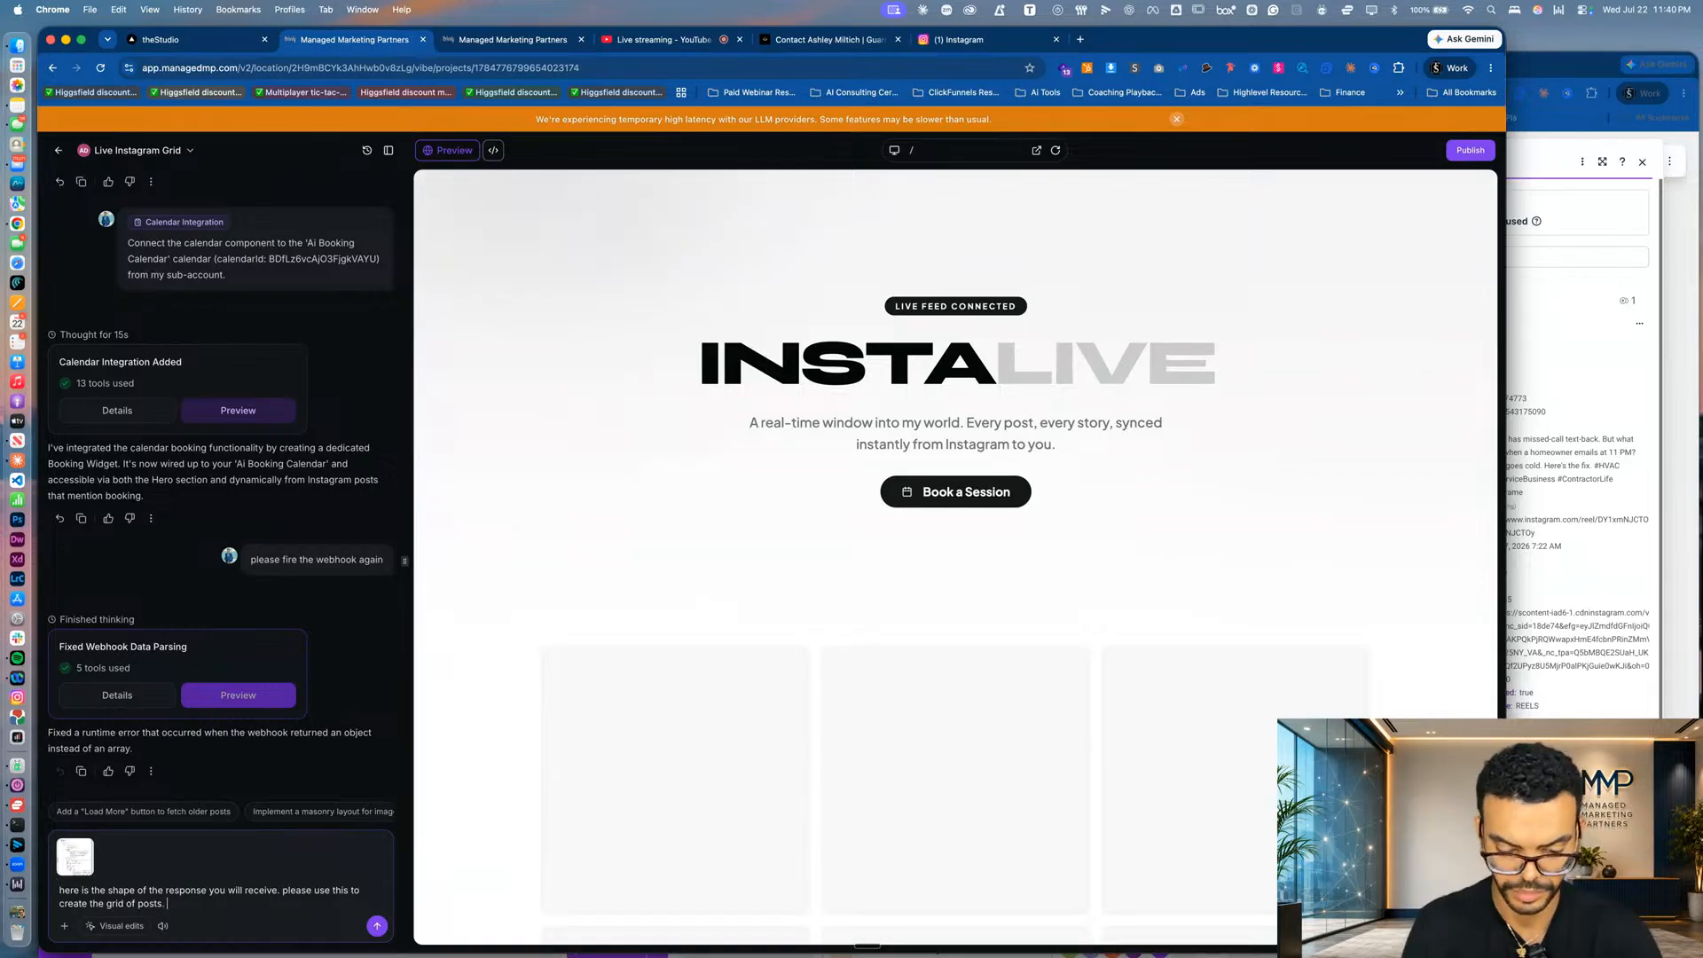
pyautogui.write('Thanks!')
pyautogui.press('Return')
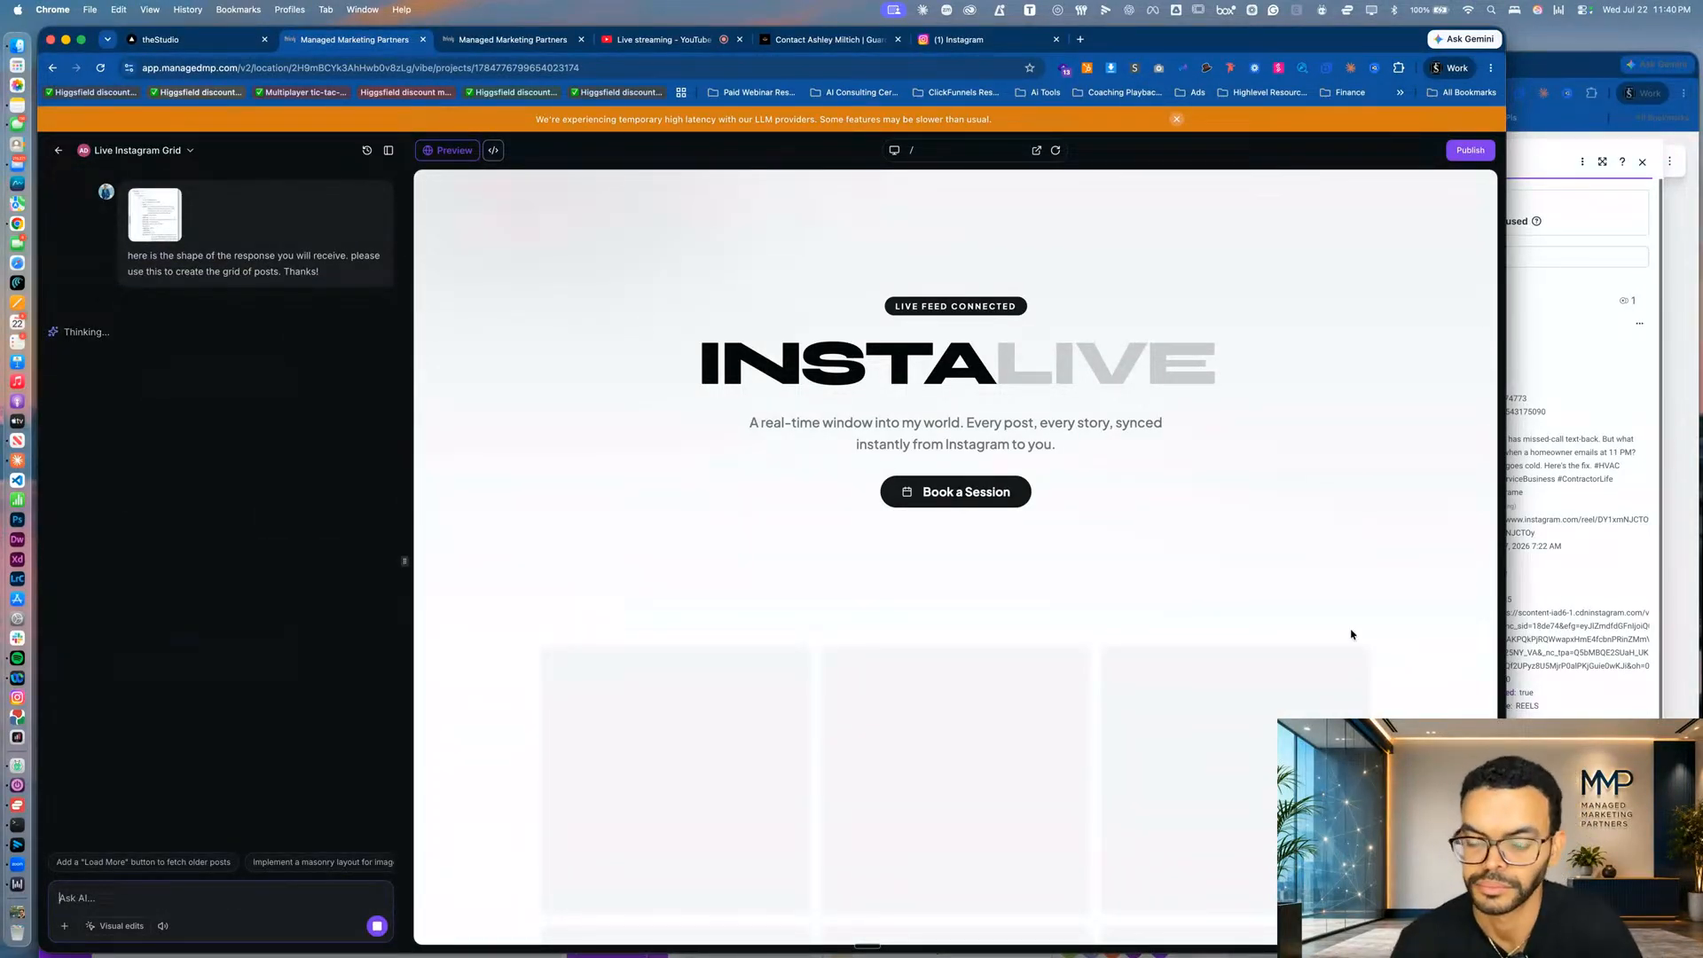
# Switch to Make and run the Integration Webhooks scenario once, choosing to wait for new data.
pyautogui.press('super+grave')
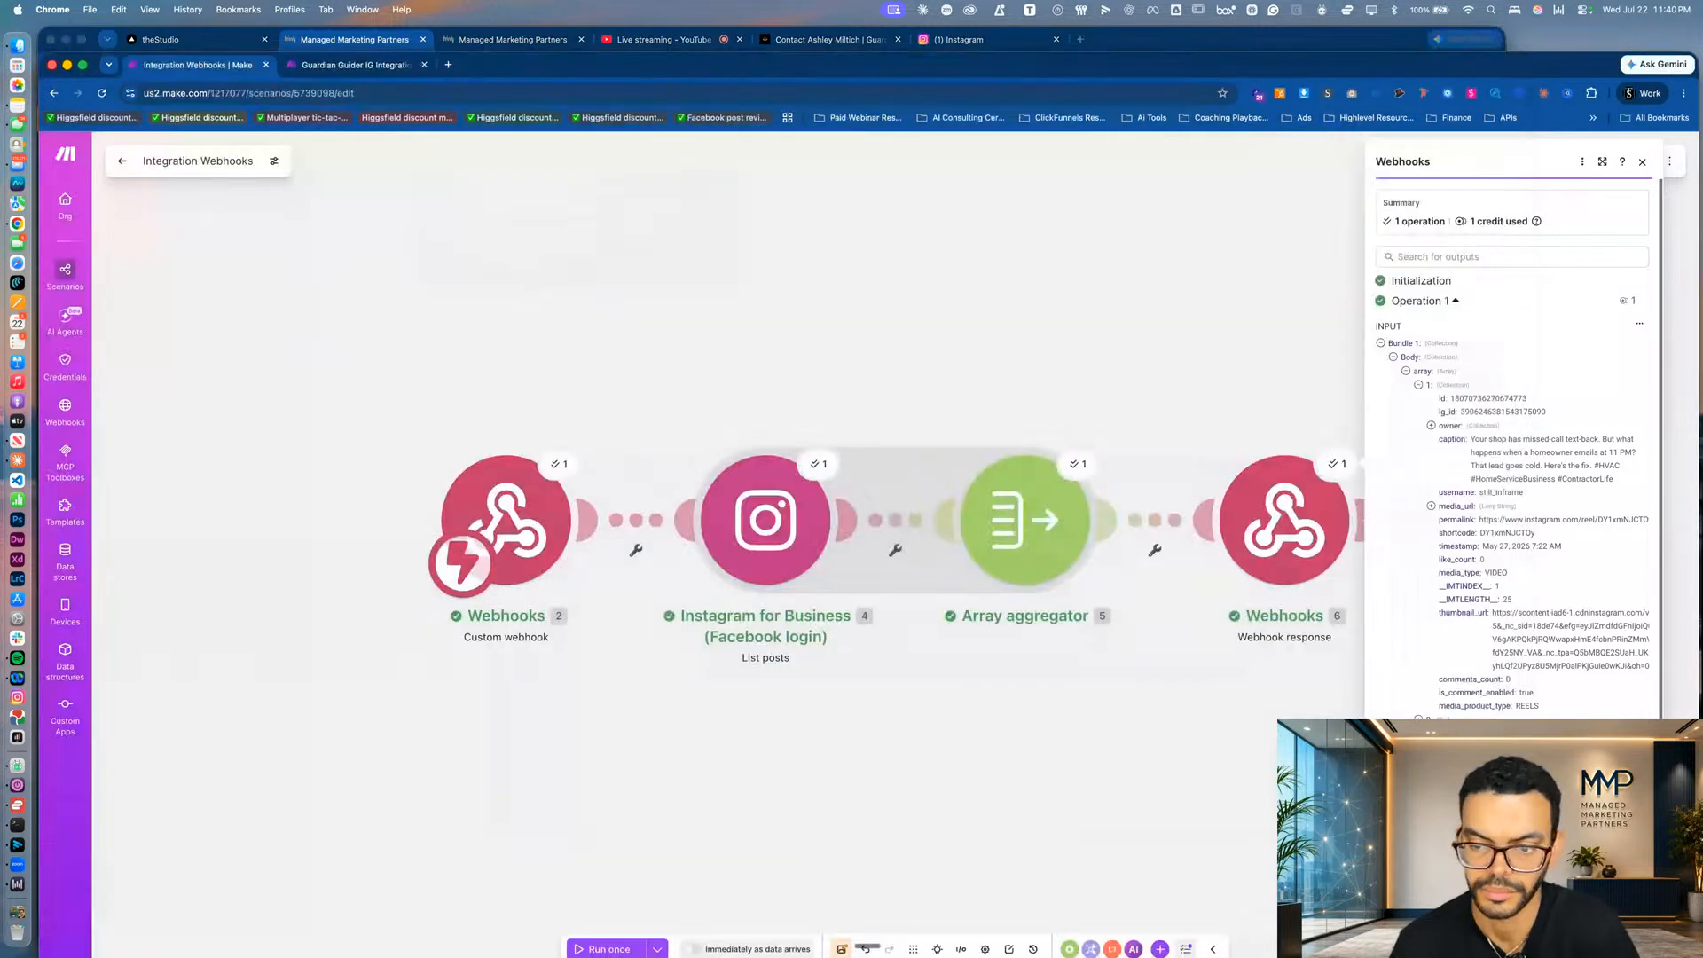
pyautogui.click(610, 949)
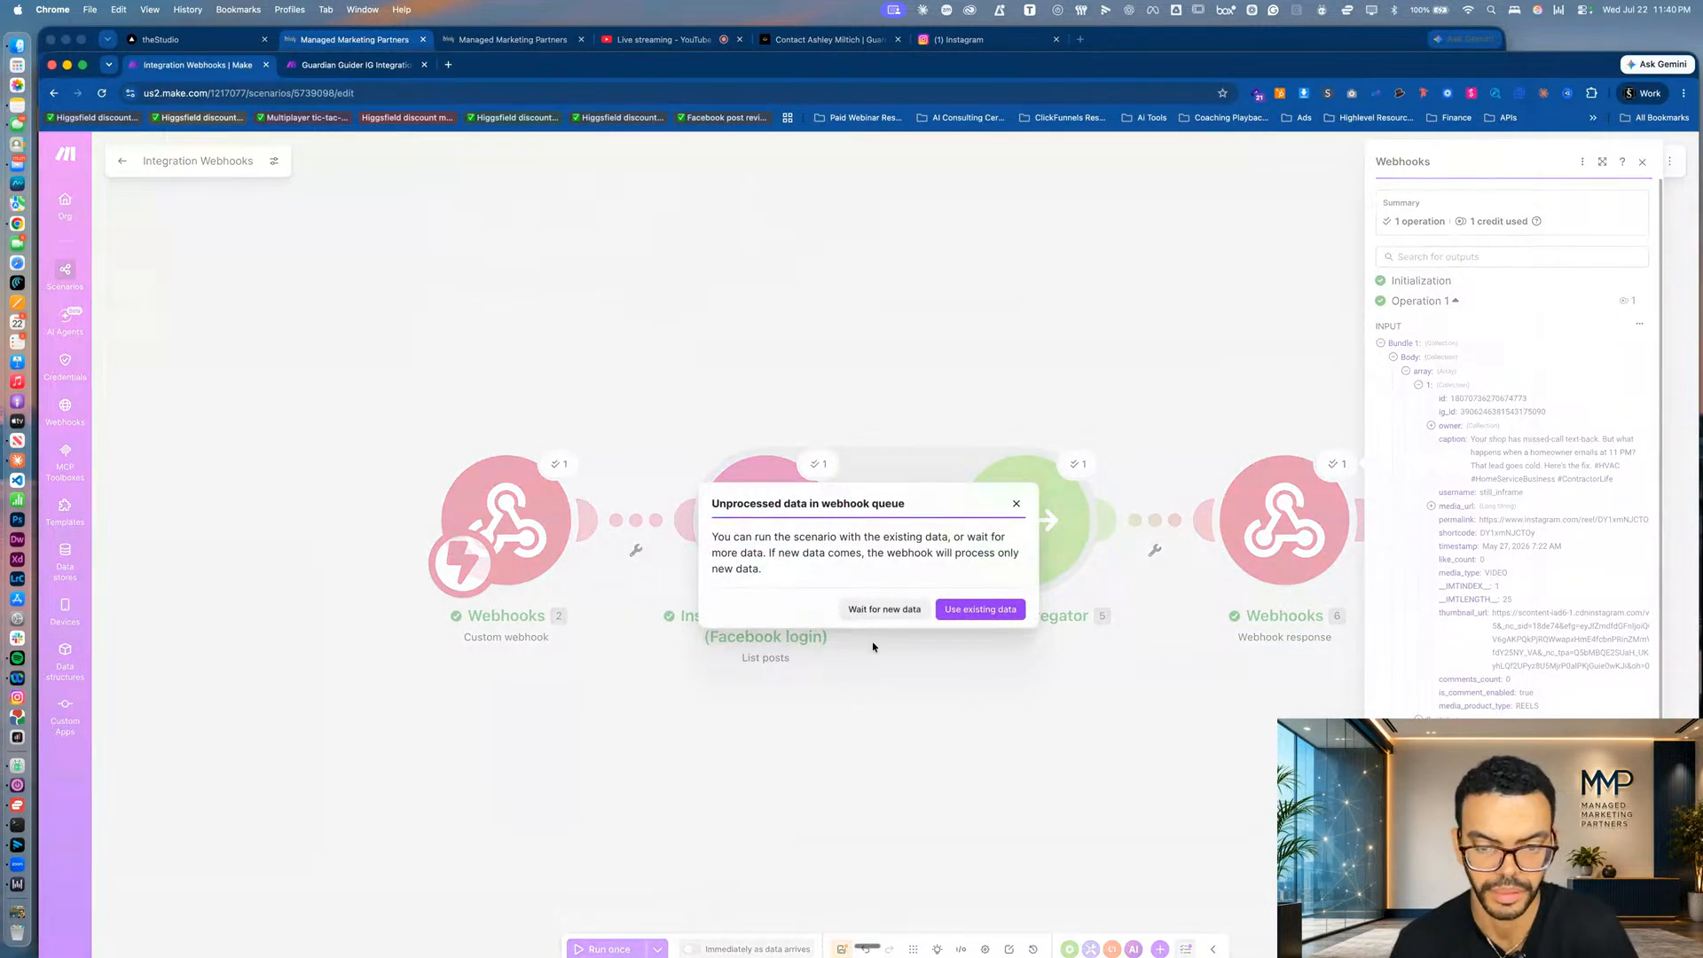
pyautogui.click(882, 608)
# Go back to AI Studio, enlarge the attached response screenshot to review its fields, and close it.
pyautogui.hotkey('ctrl', 'Up')
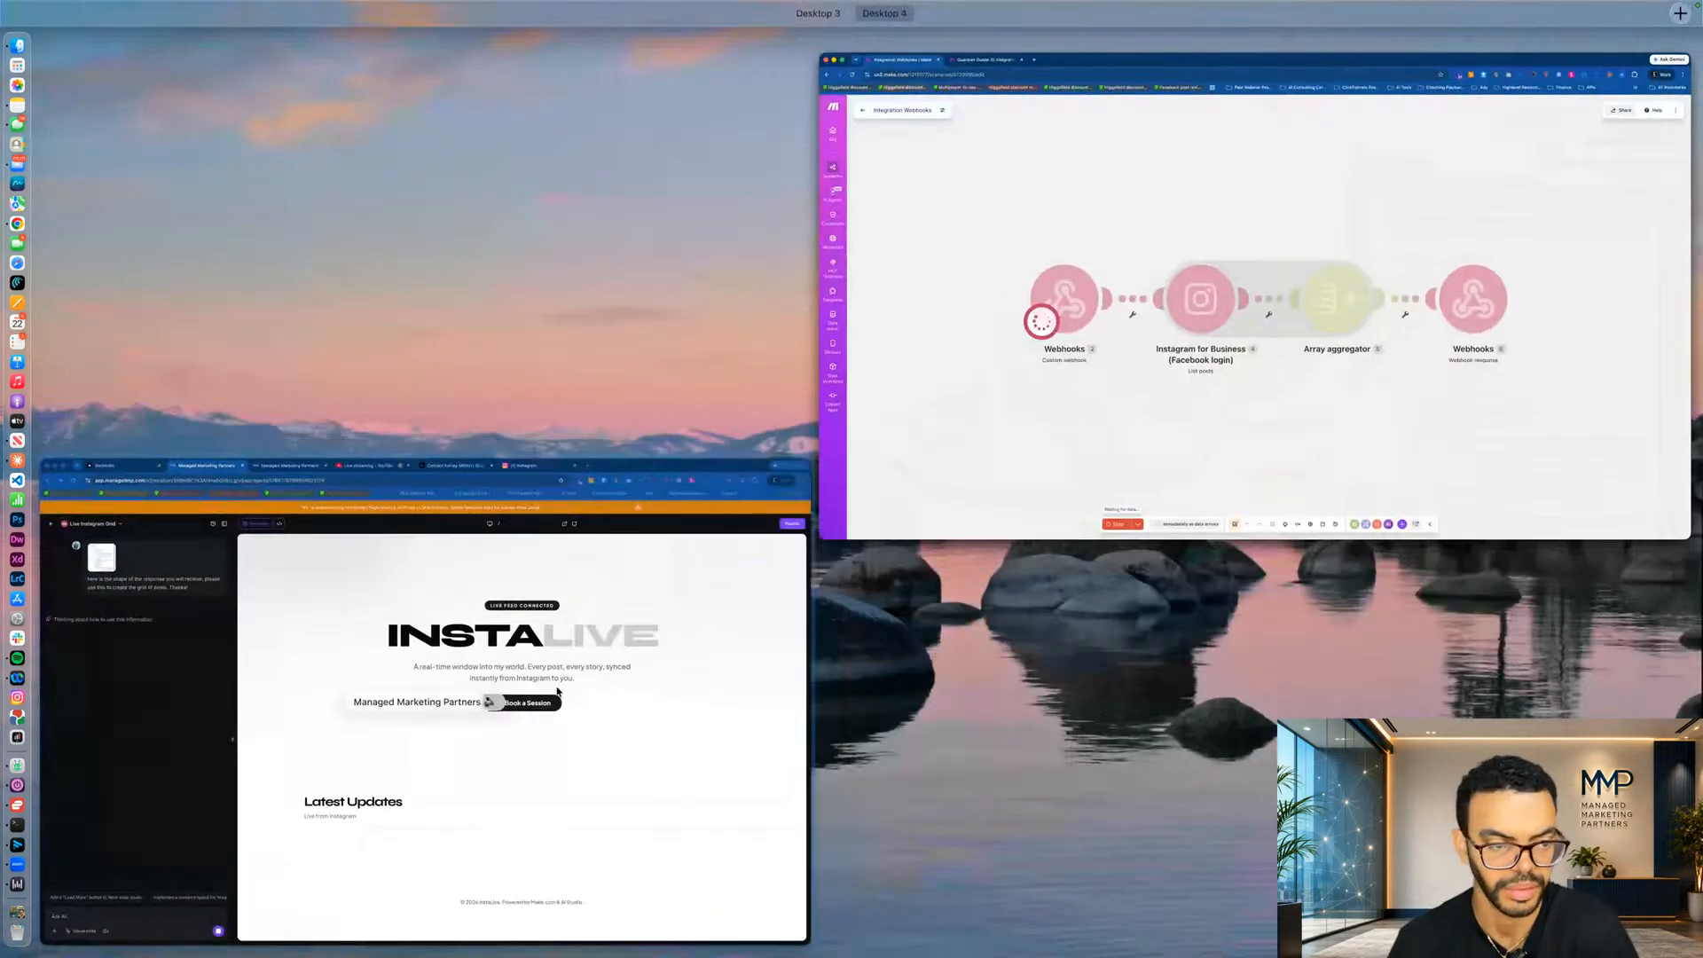
pyautogui.click(126, 742)
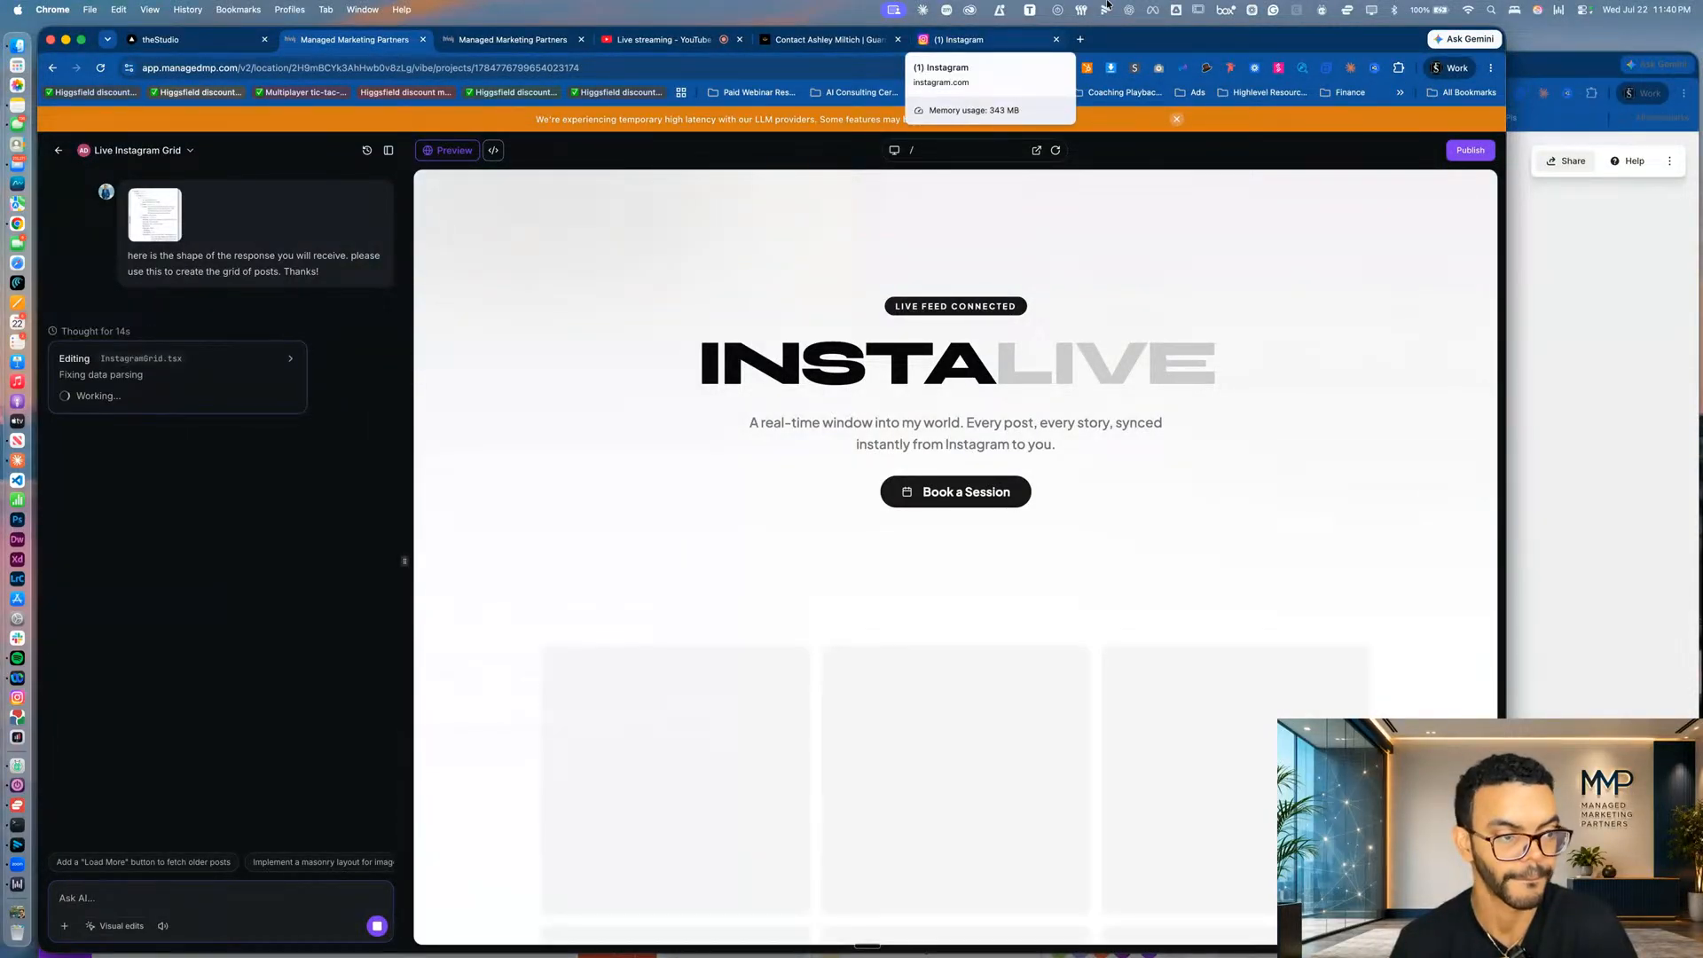
pyautogui.click(145, 216)
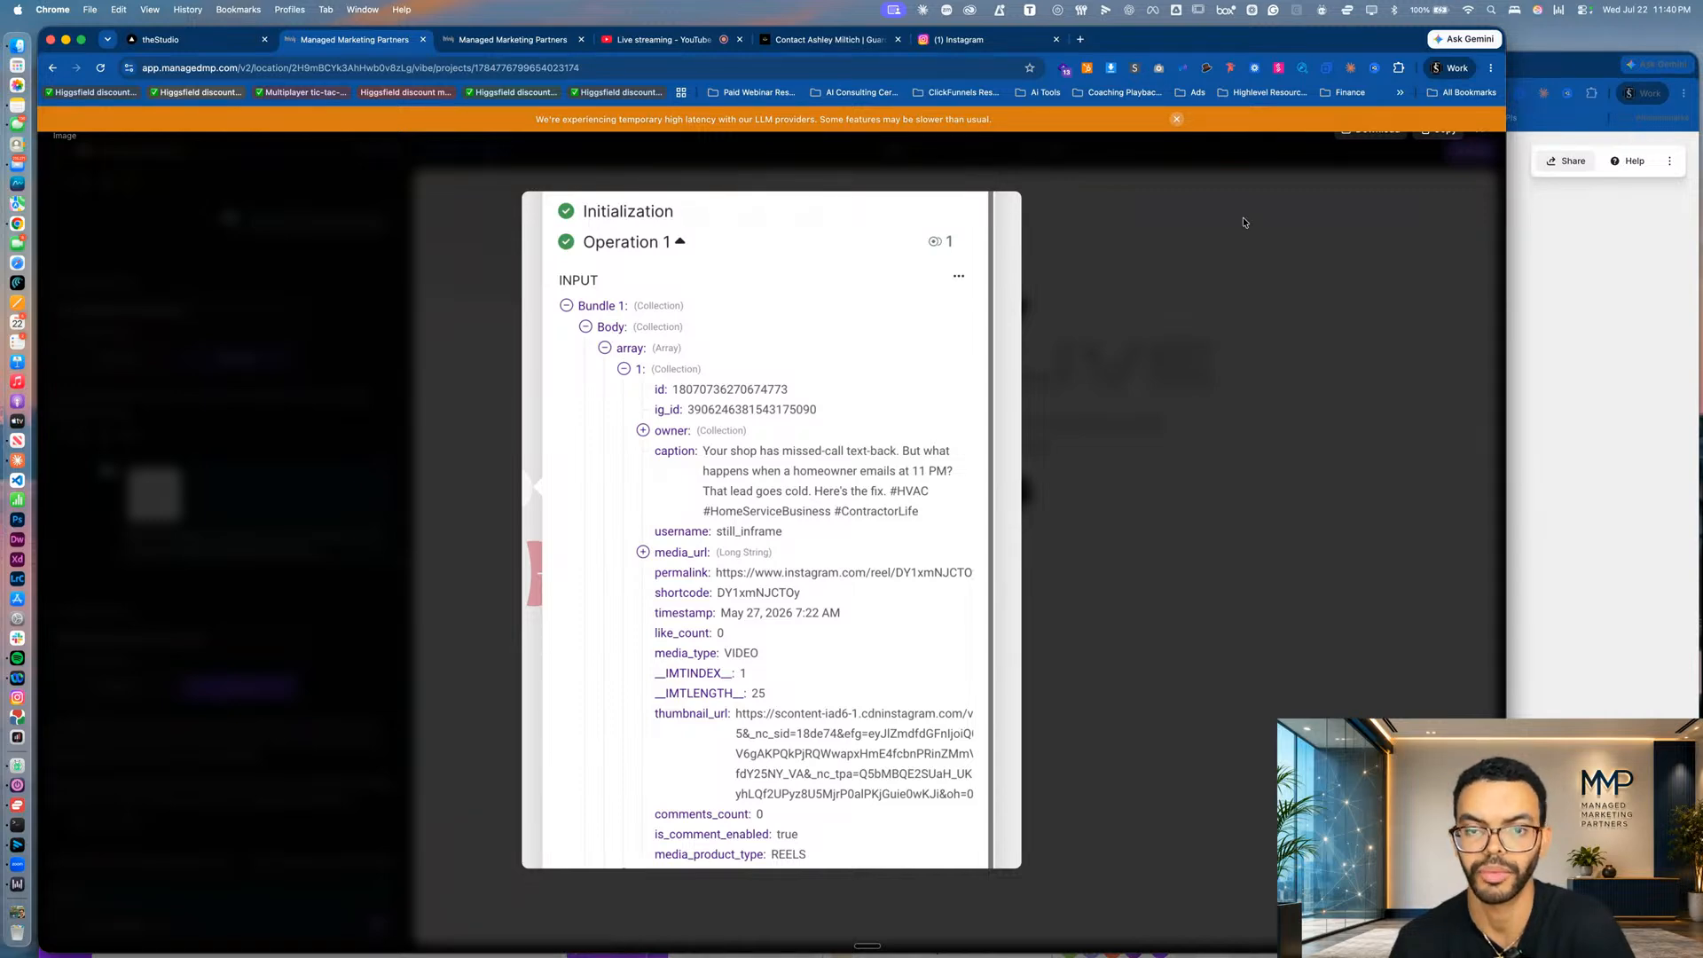
pyautogui.click(1199, 380)
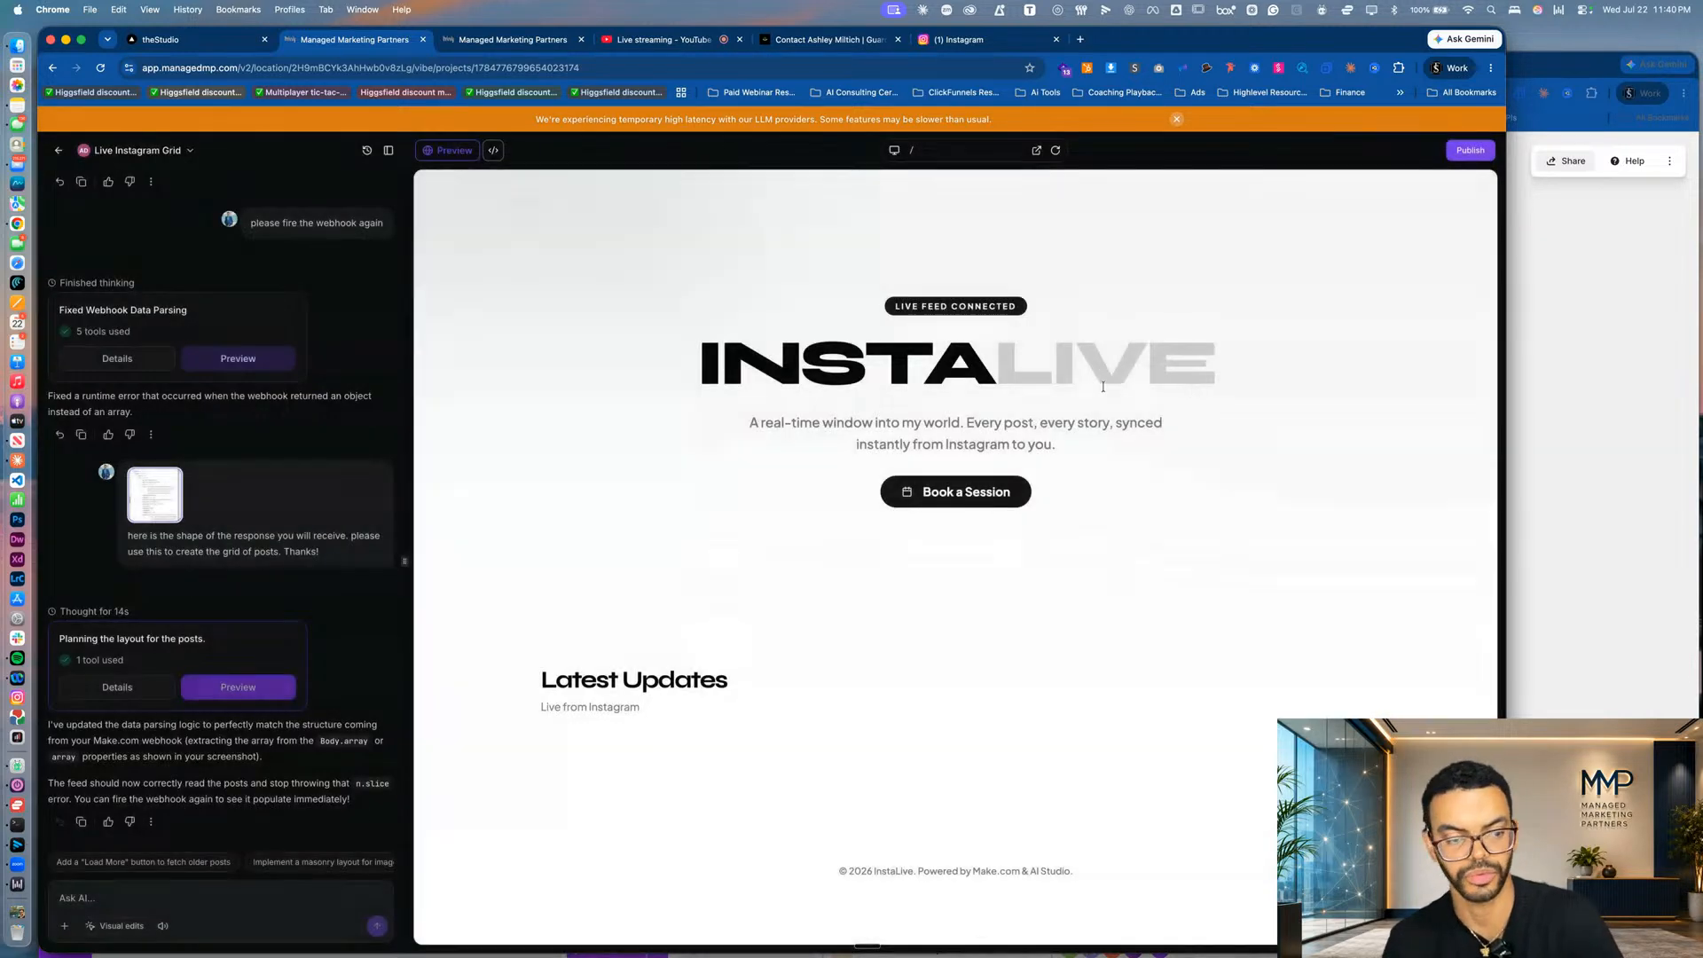
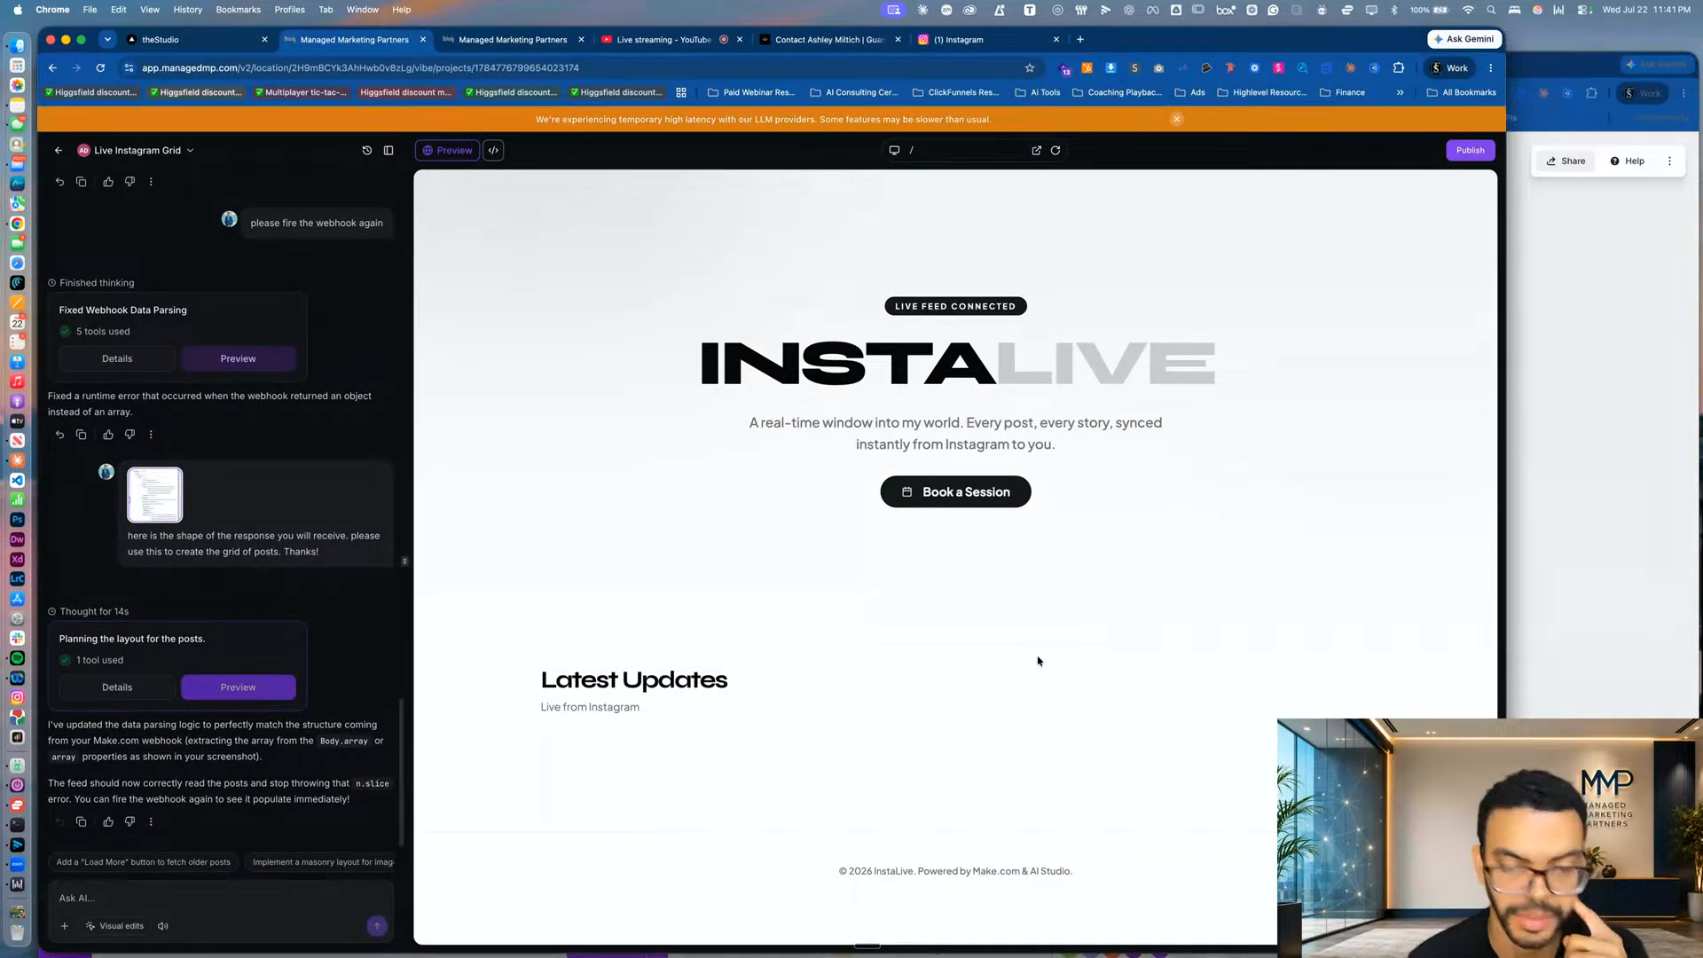
# In Make, start another single run of Integration Webhooks that waits for new data.
pyautogui.click(1605, 691)
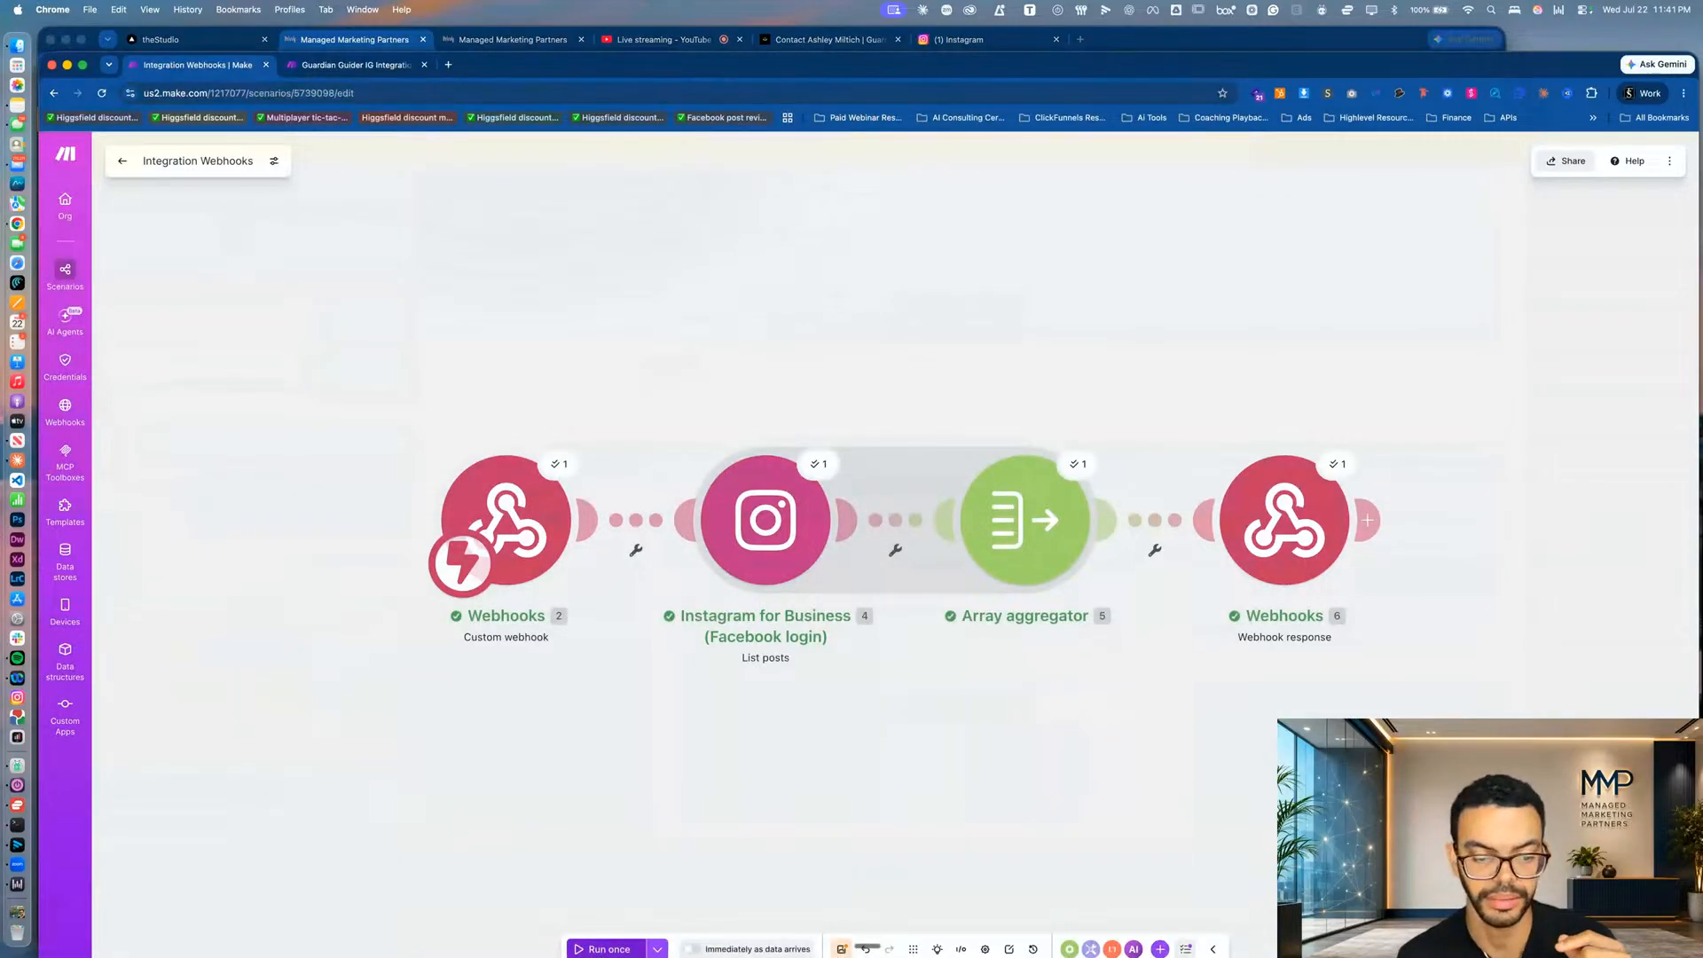
pyautogui.click(599, 948)
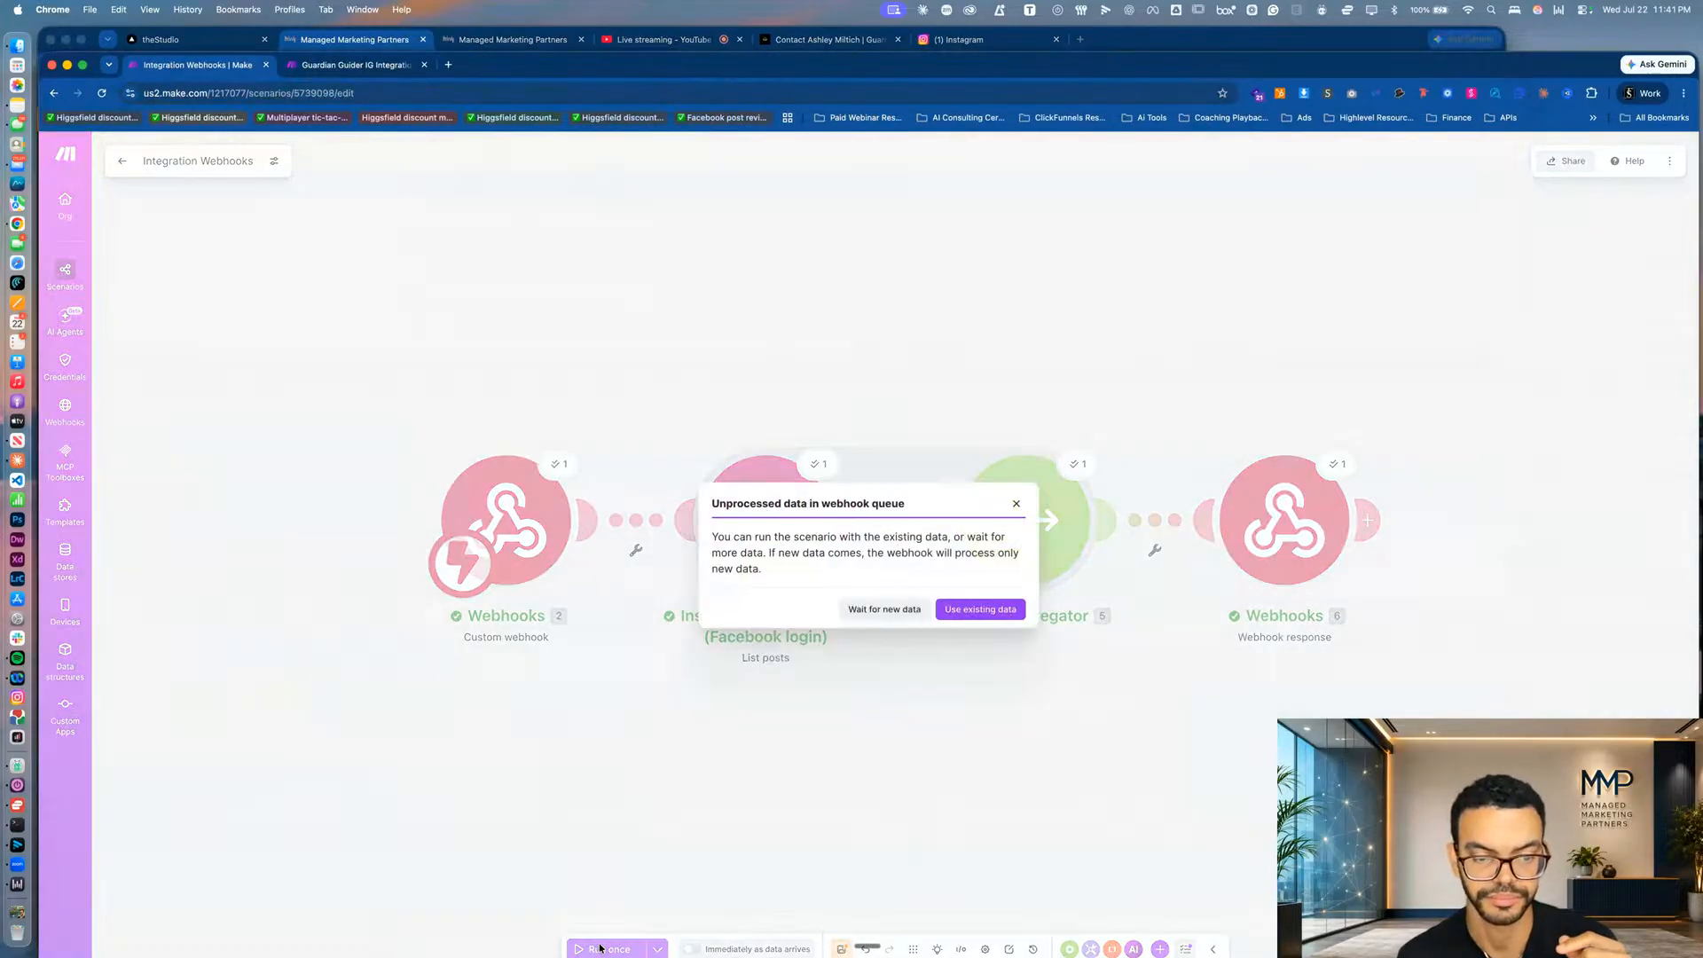
pyautogui.click(867, 610)
# Return to AI Studio and send the chat message "ok great please fire the webhook".
pyautogui.hotkey('ctrl', 'Up')
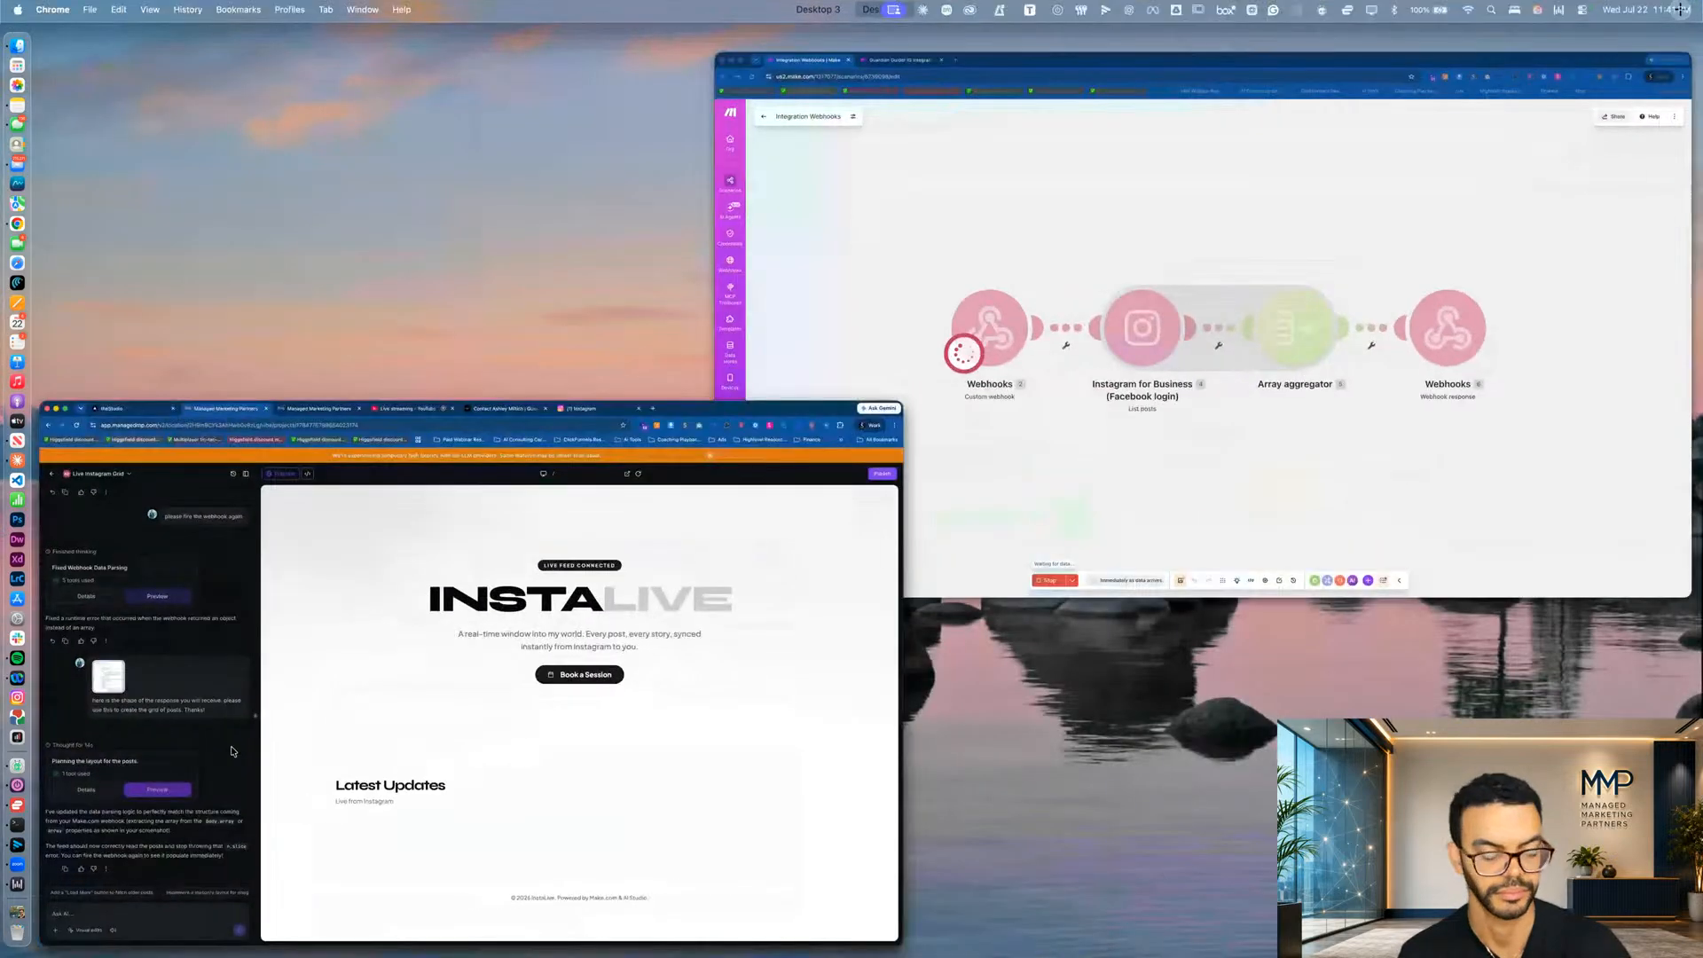
pyautogui.click(232, 751)
pyautogui.write('ok g')
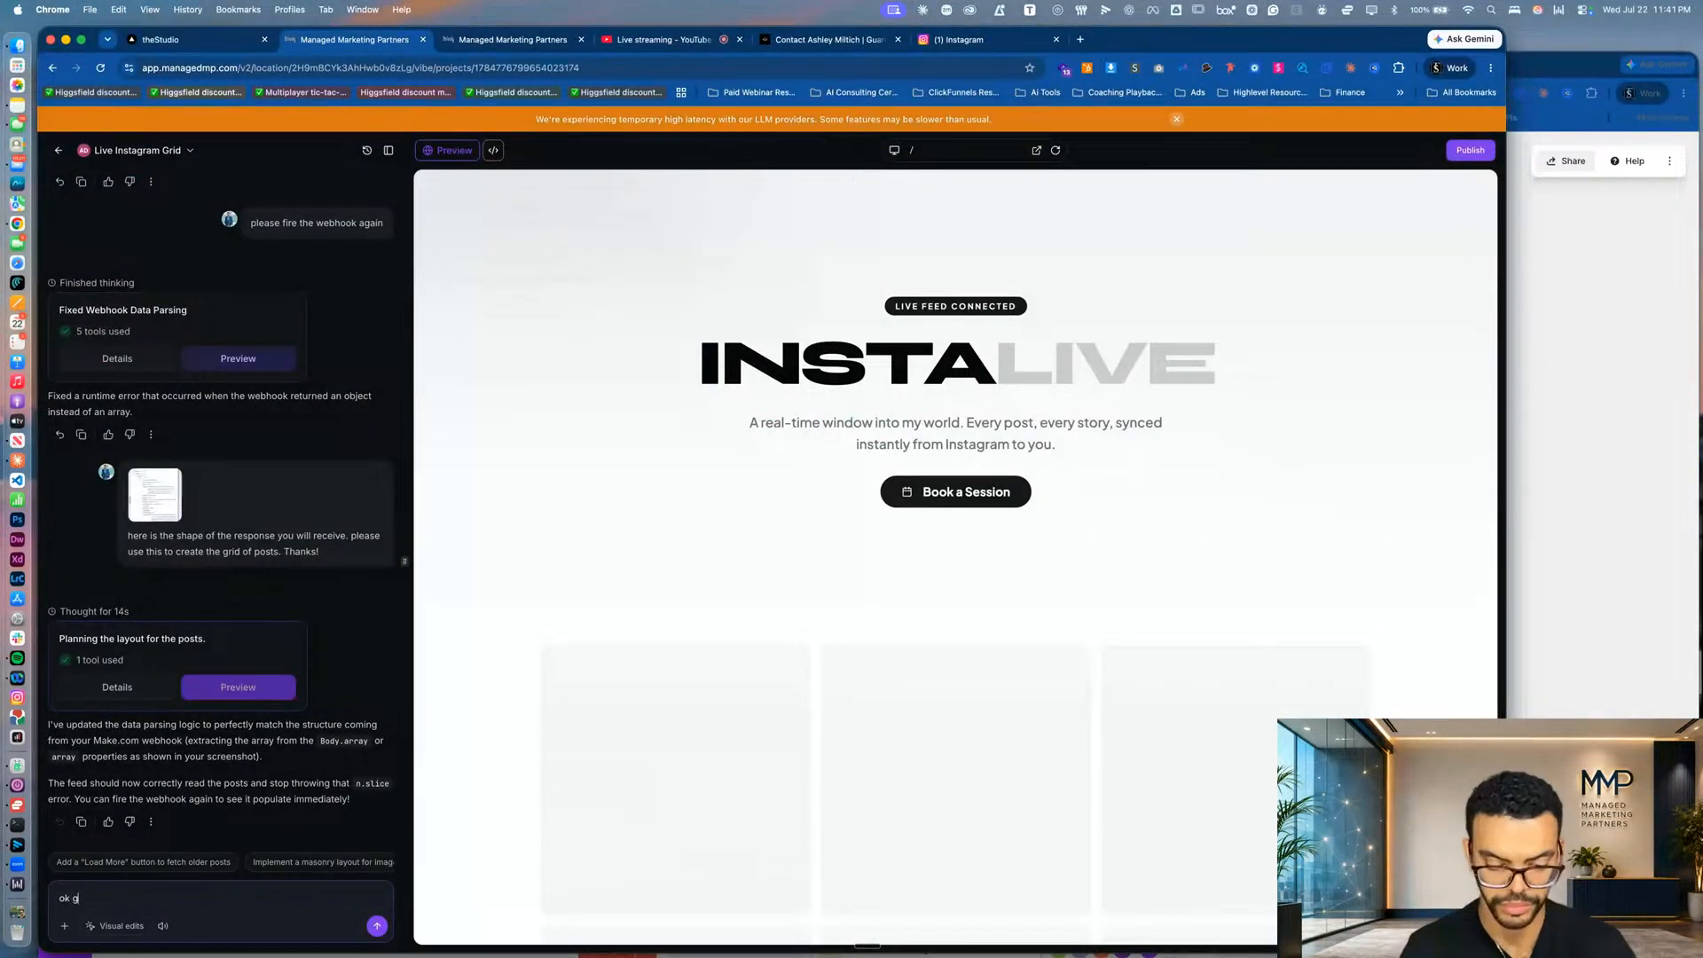
pyautogui.write('reat please ')
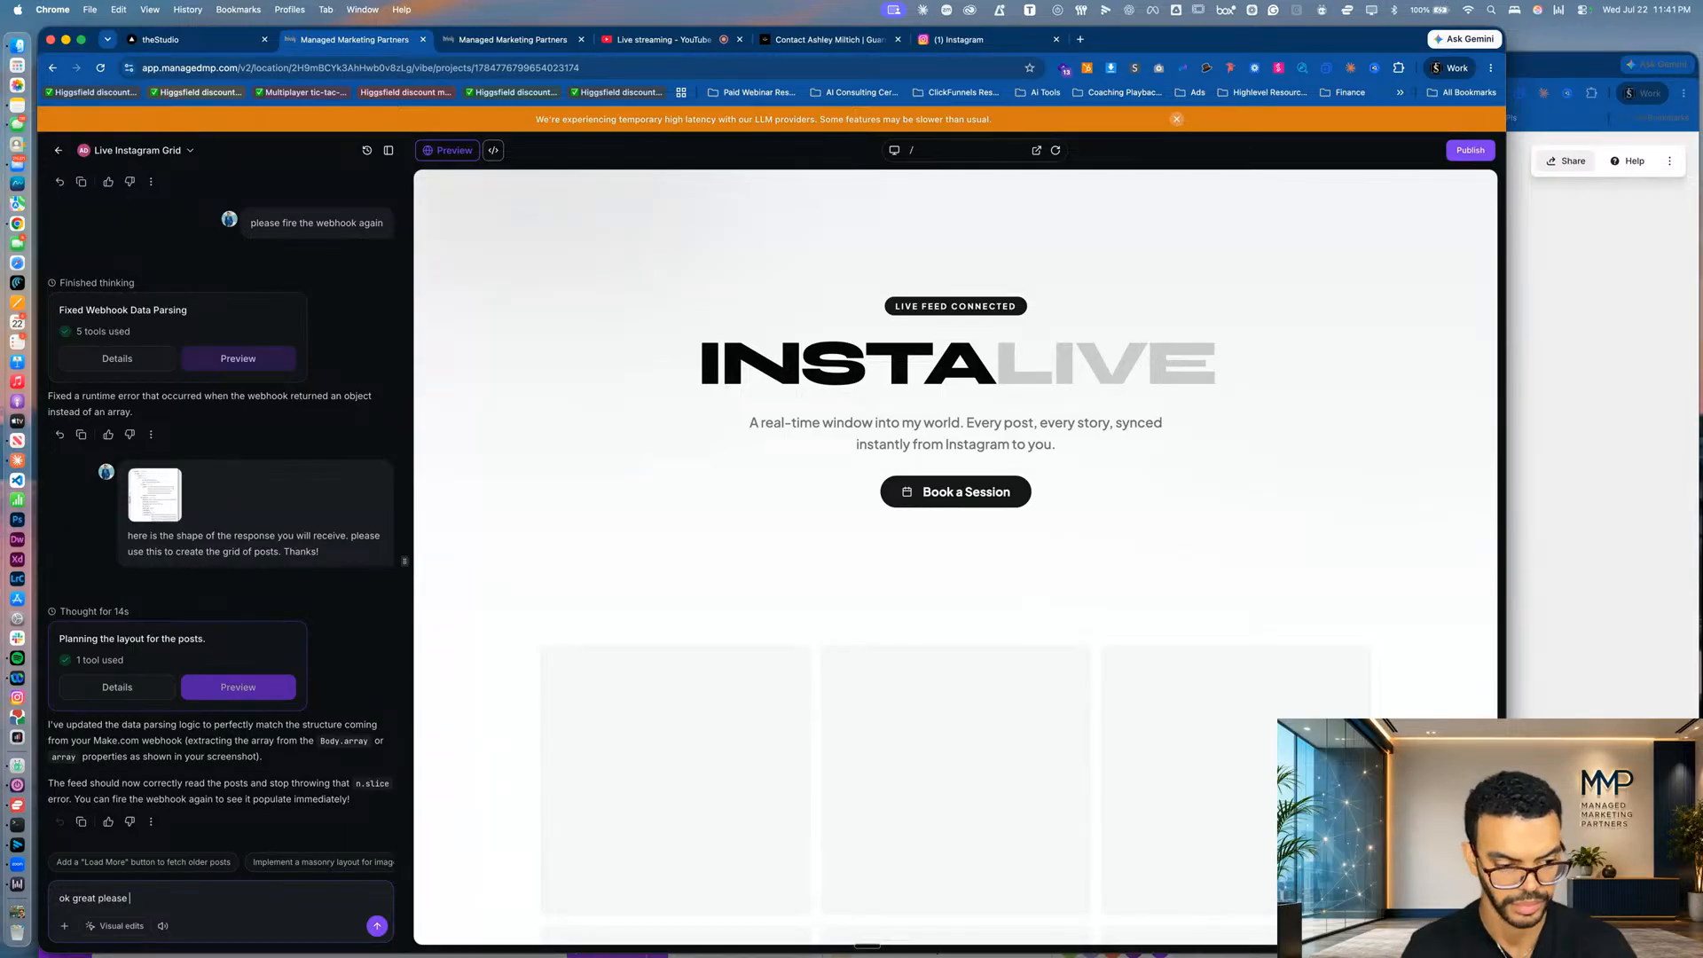
pyautogui.write('f')
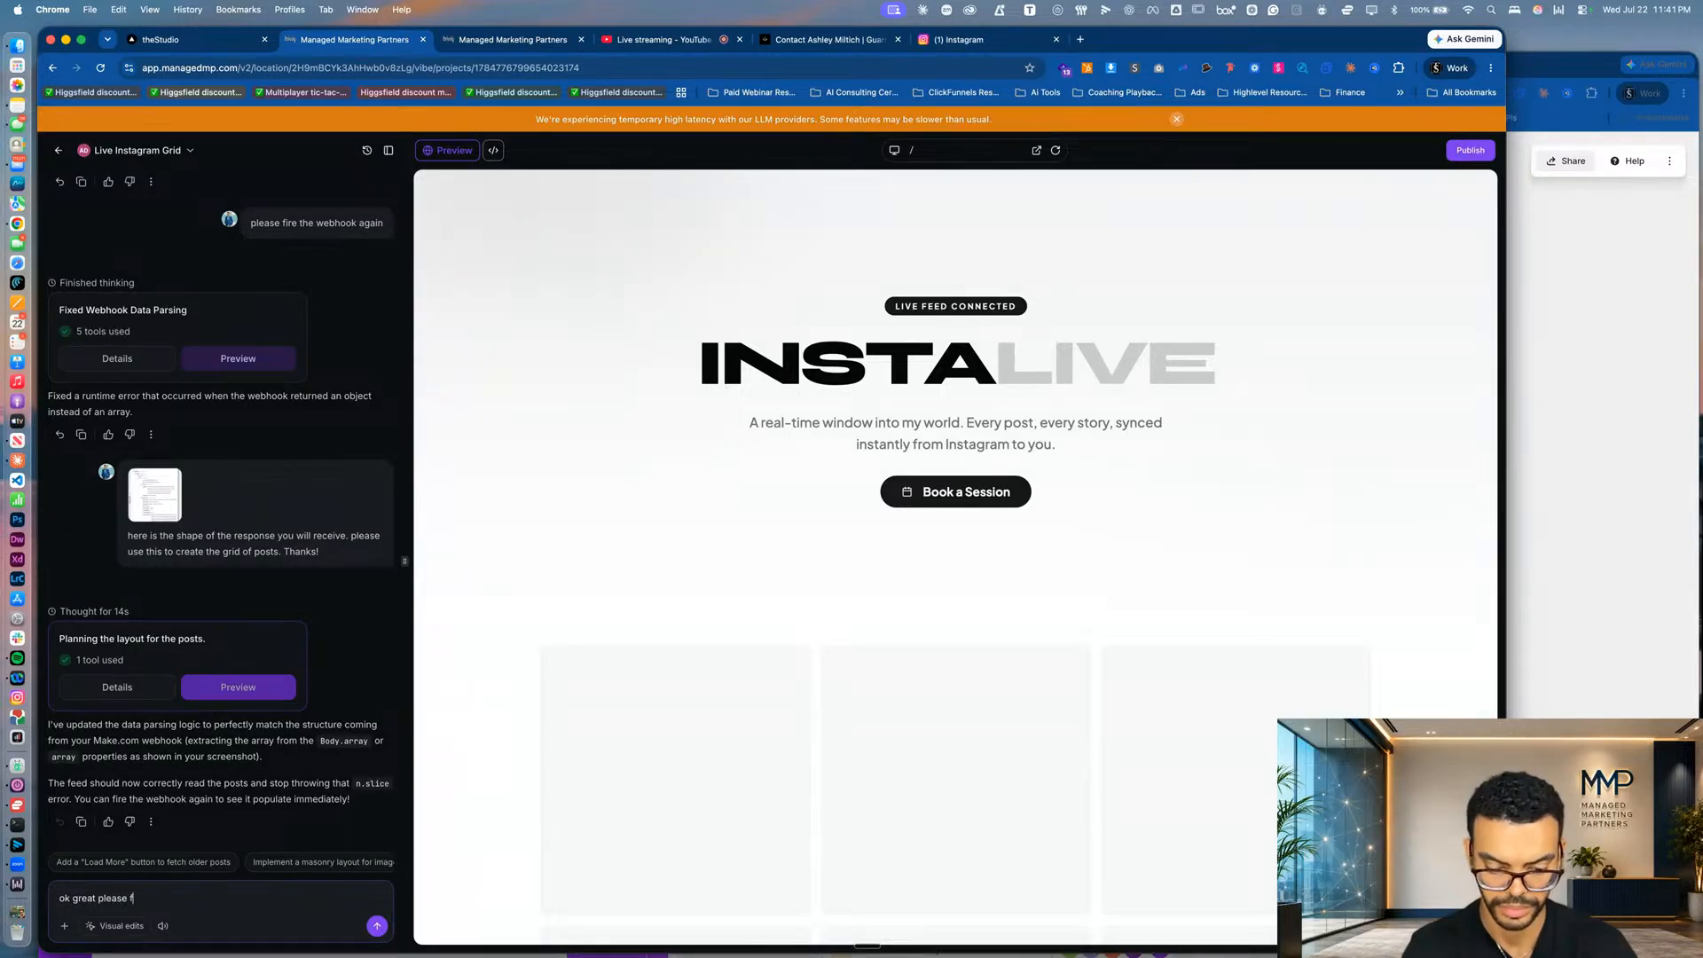
pyautogui.write('ire t')
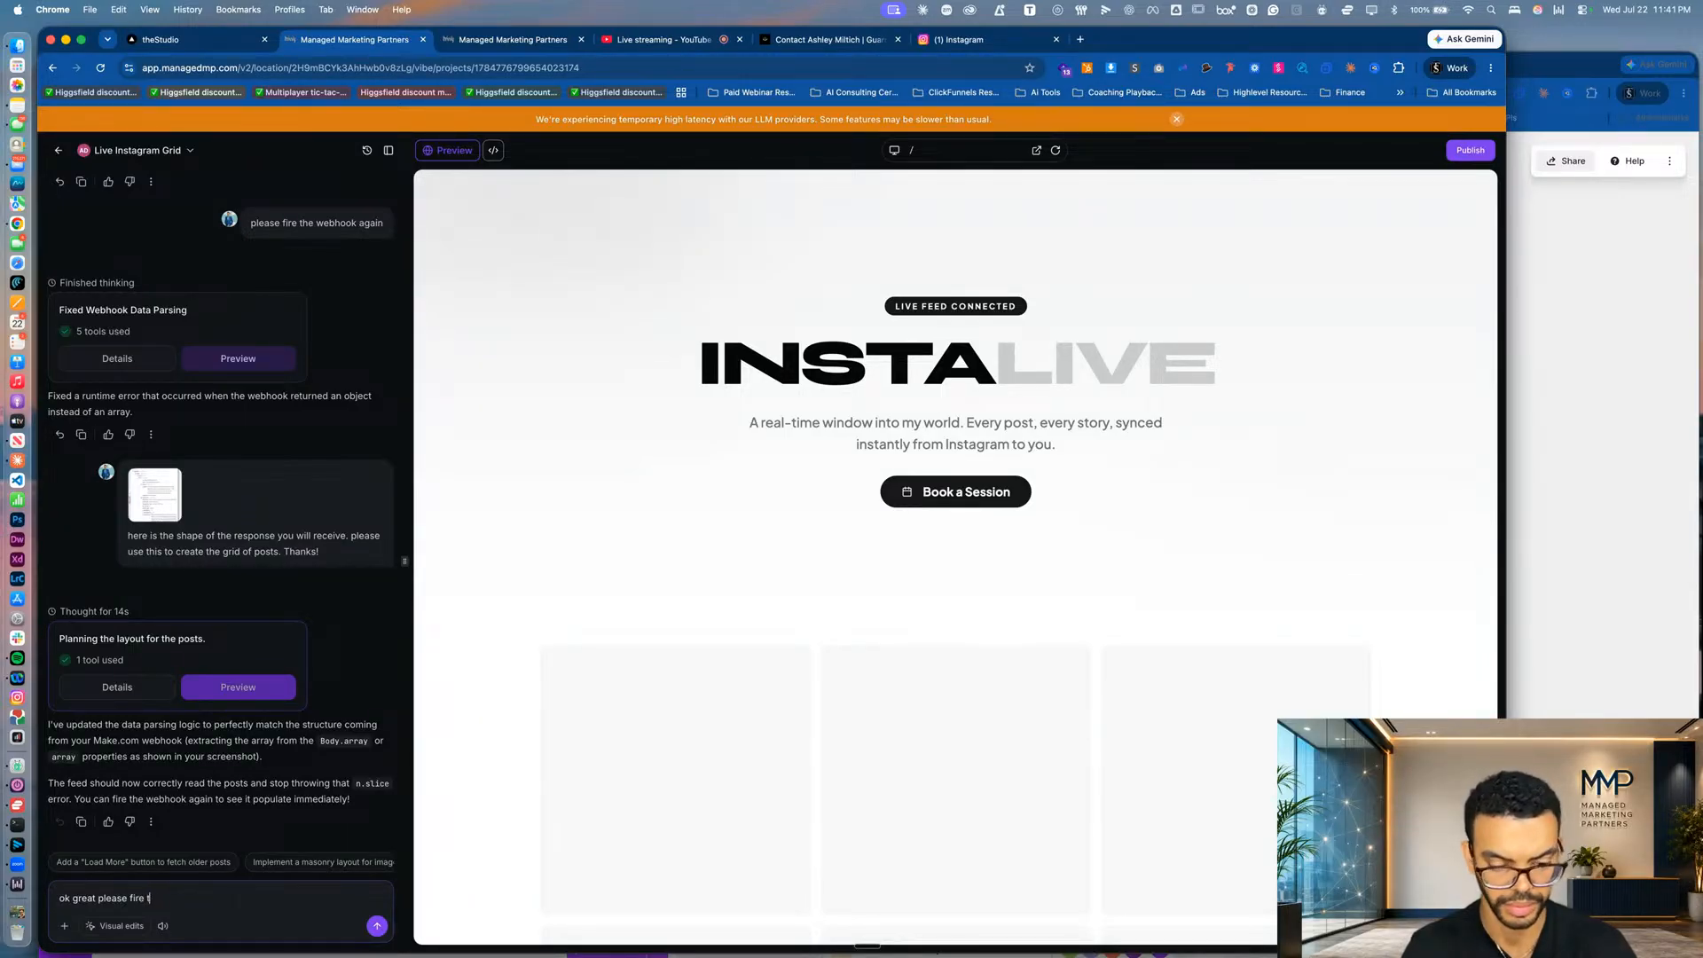
pyautogui.write('he webhook')
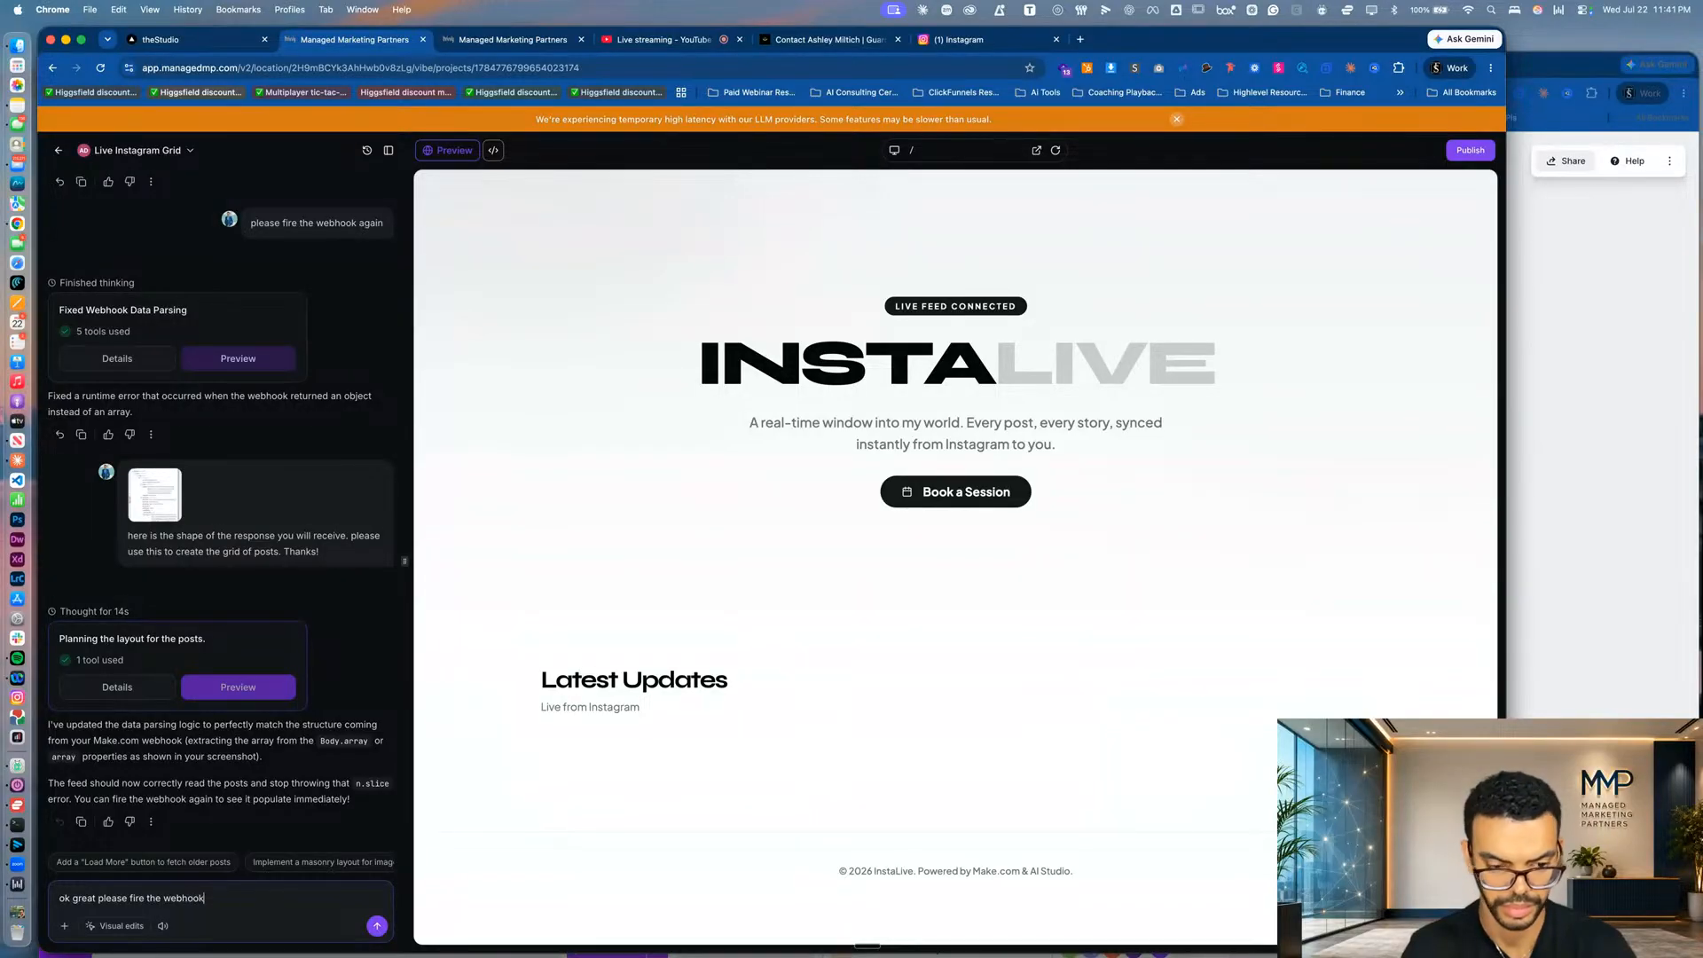
pyautogui.press('Return')
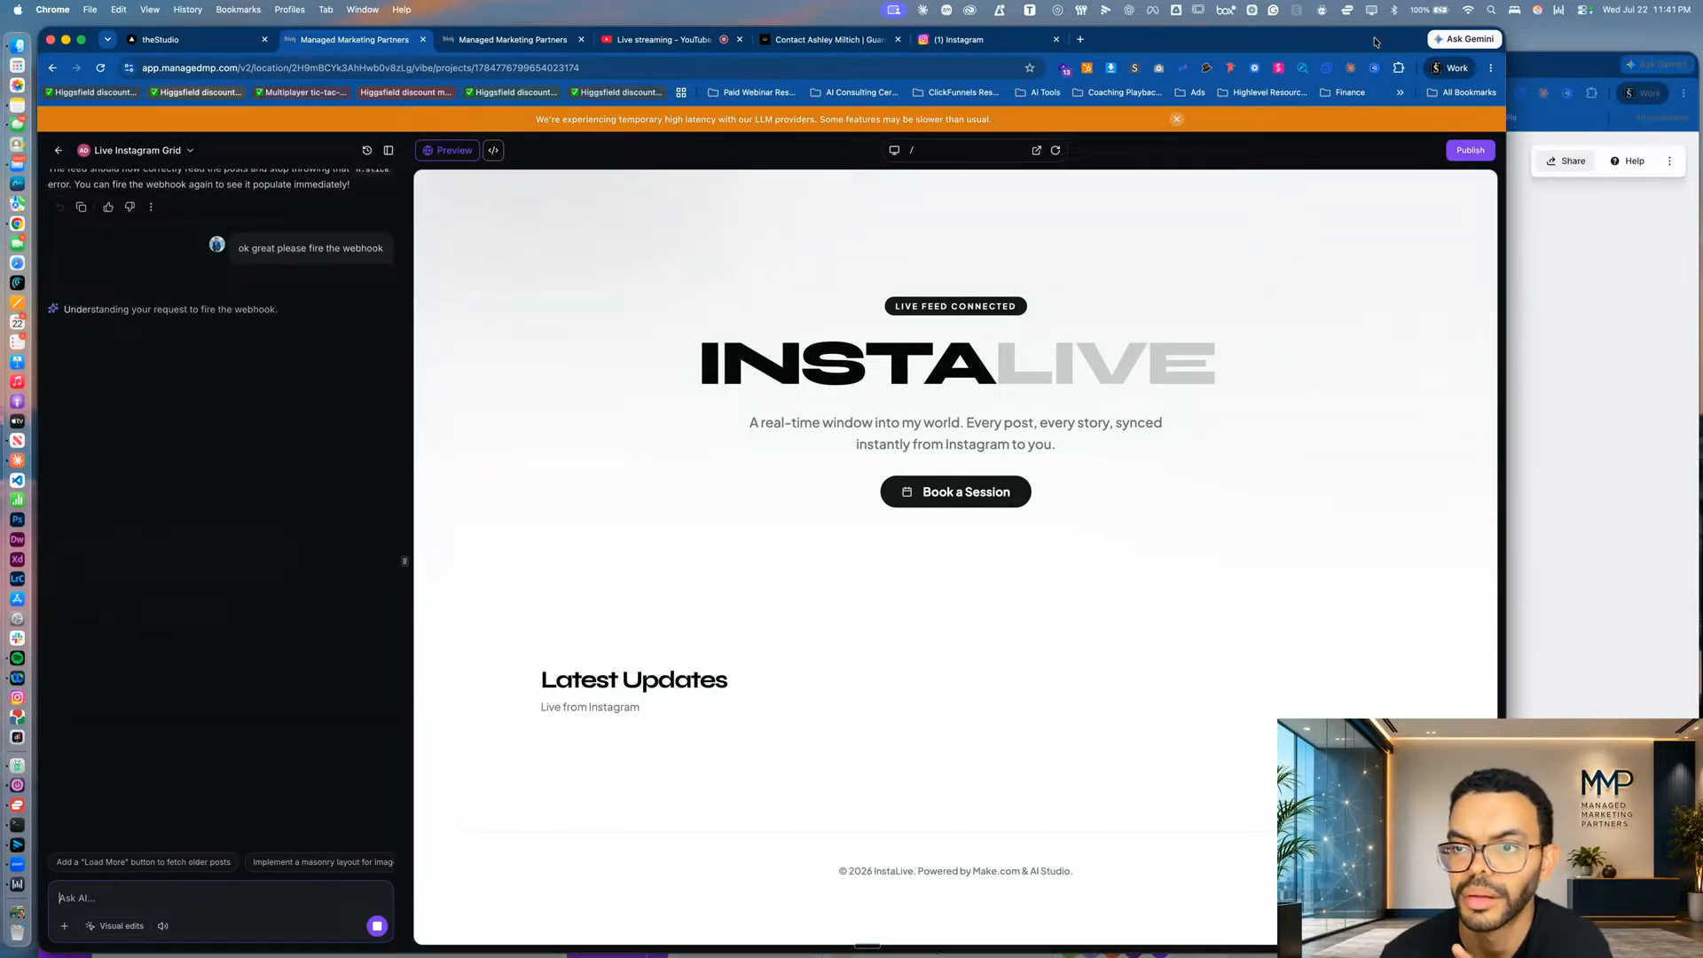
# Narrow the AI Studio window, then switch to Make and run Integration Webhooks once more, waiting for new data.
pyautogui.moveTo(1242, 39); pyautogui.dragTo(1197, 12)
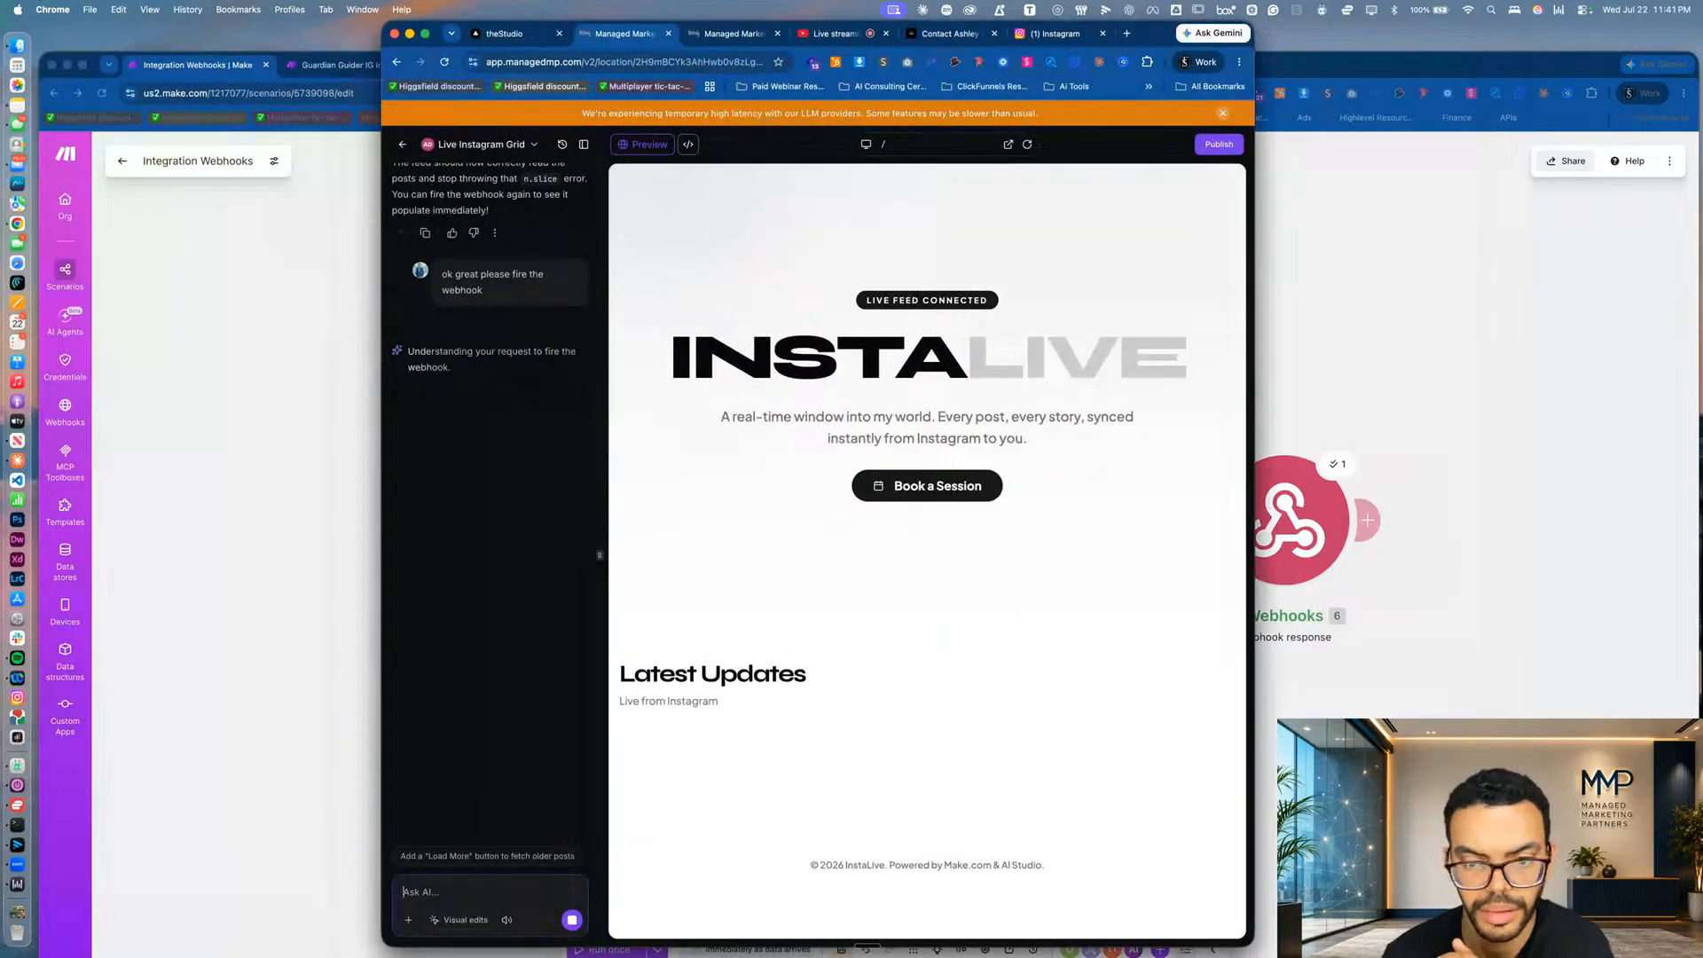
pyautogui.press('super+grave')
pyautogui.click(595, 946)
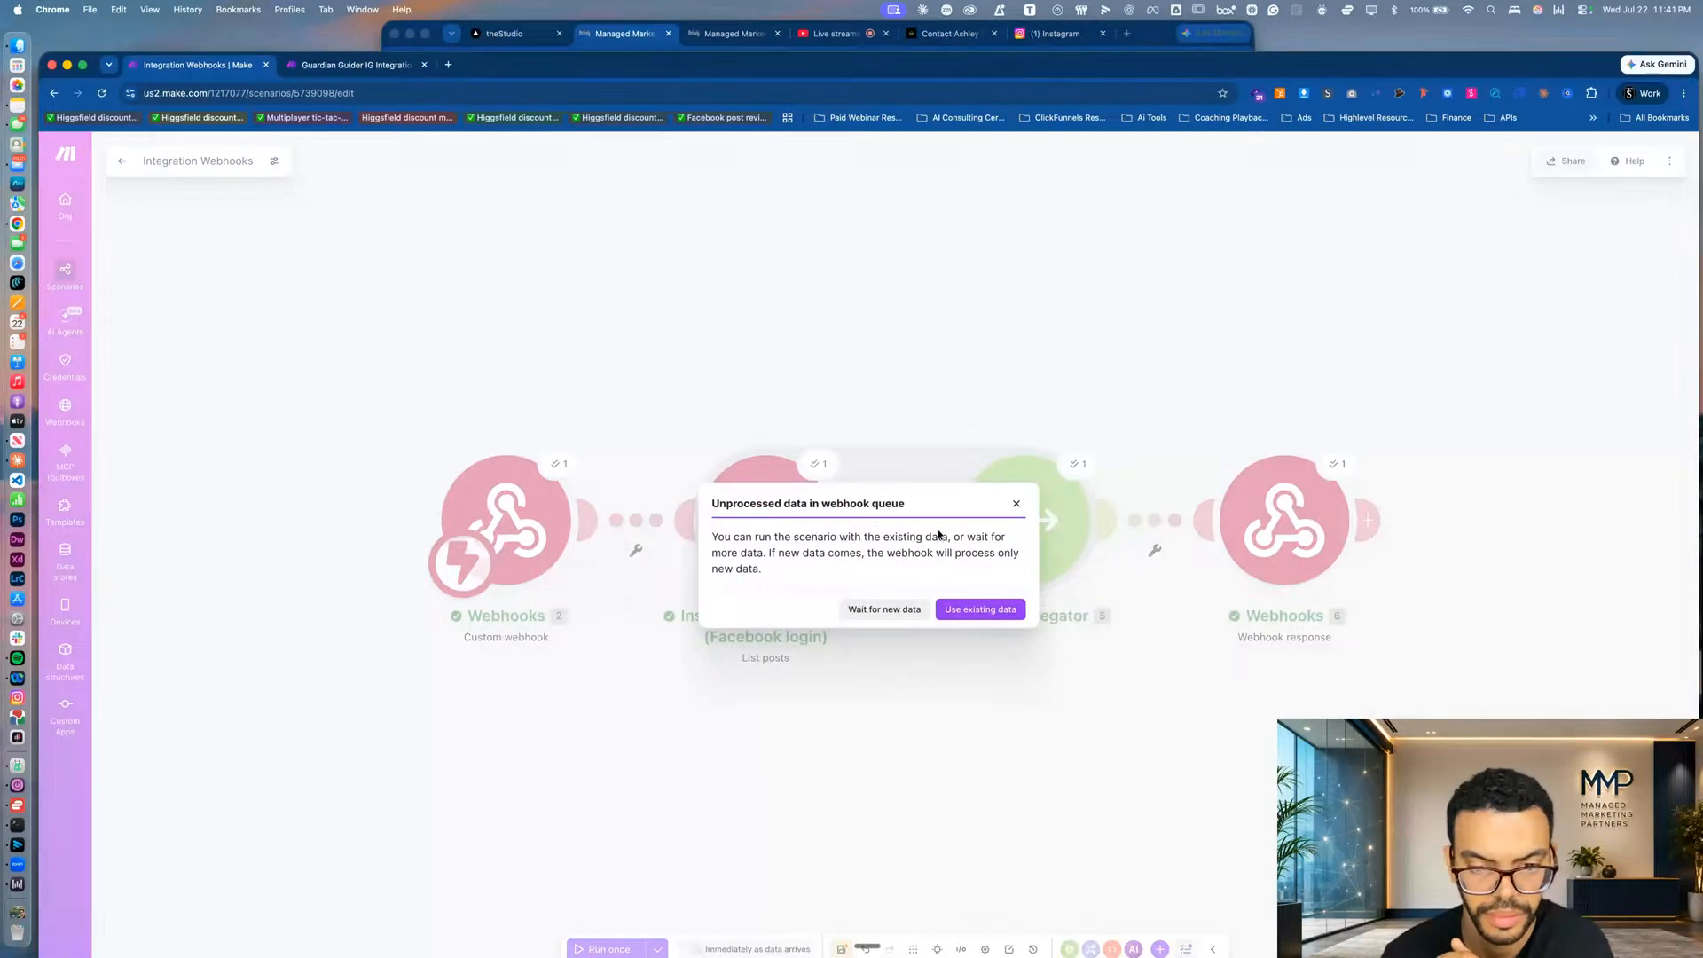
pyautogui.click(885, 615)
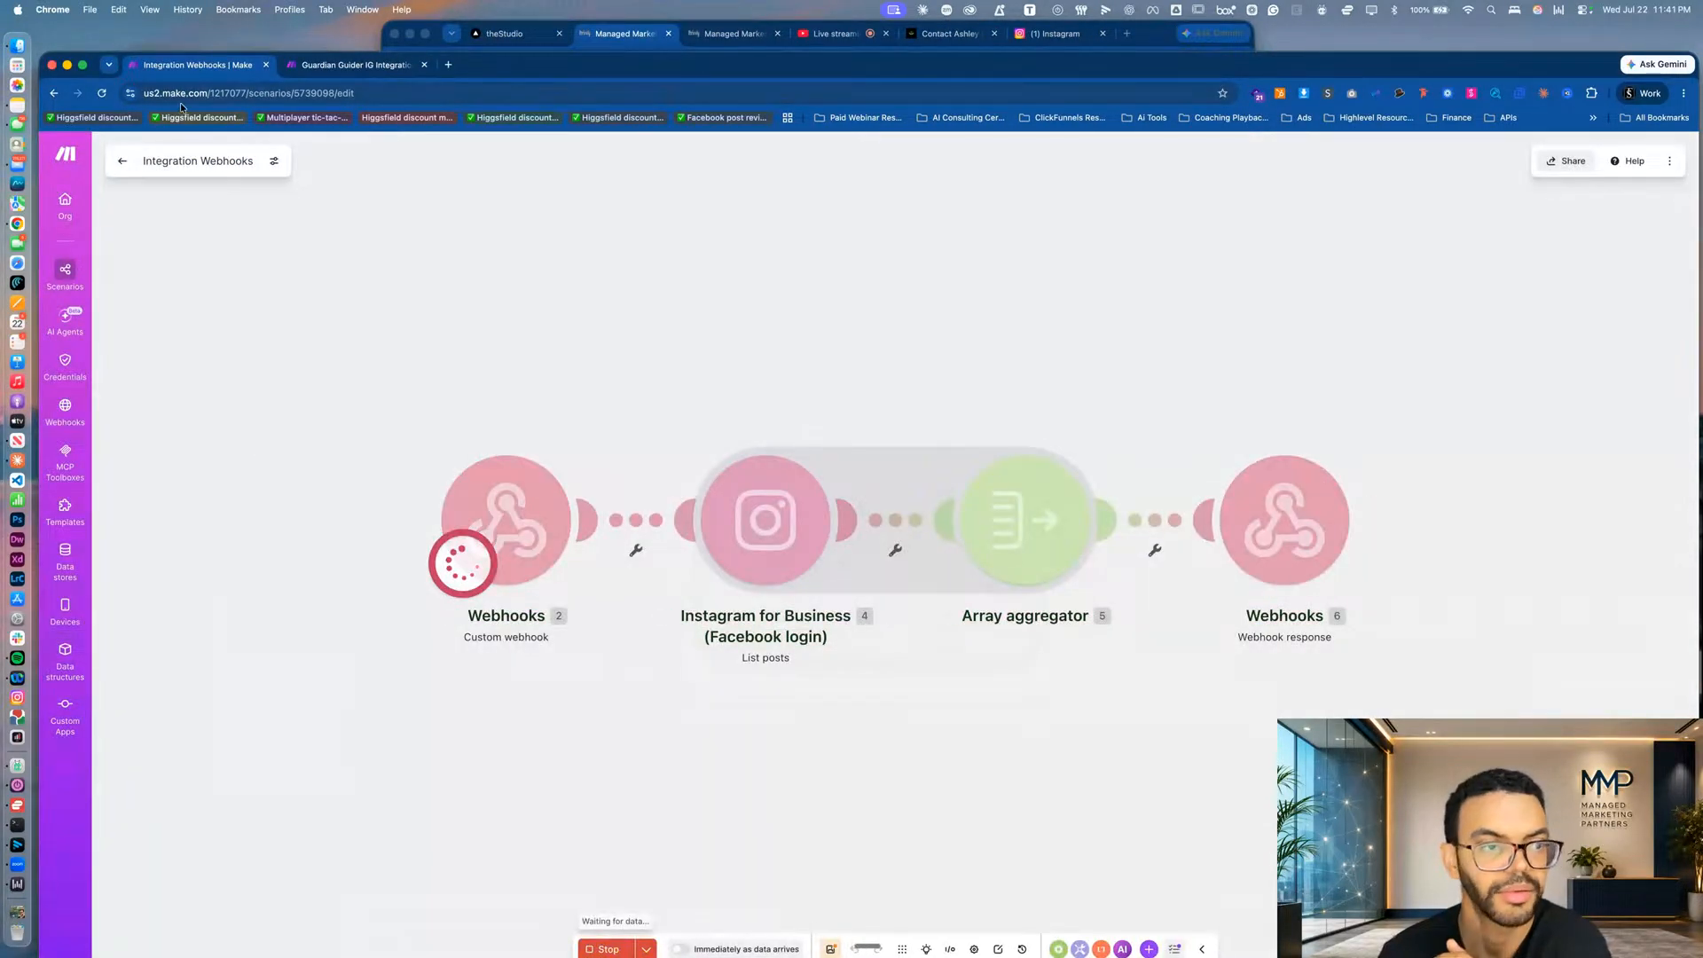
# Move the Make window aside to expose the AI Studio chat, and return to AI Studio to read the reply.
pyautogui.click(80, 64)
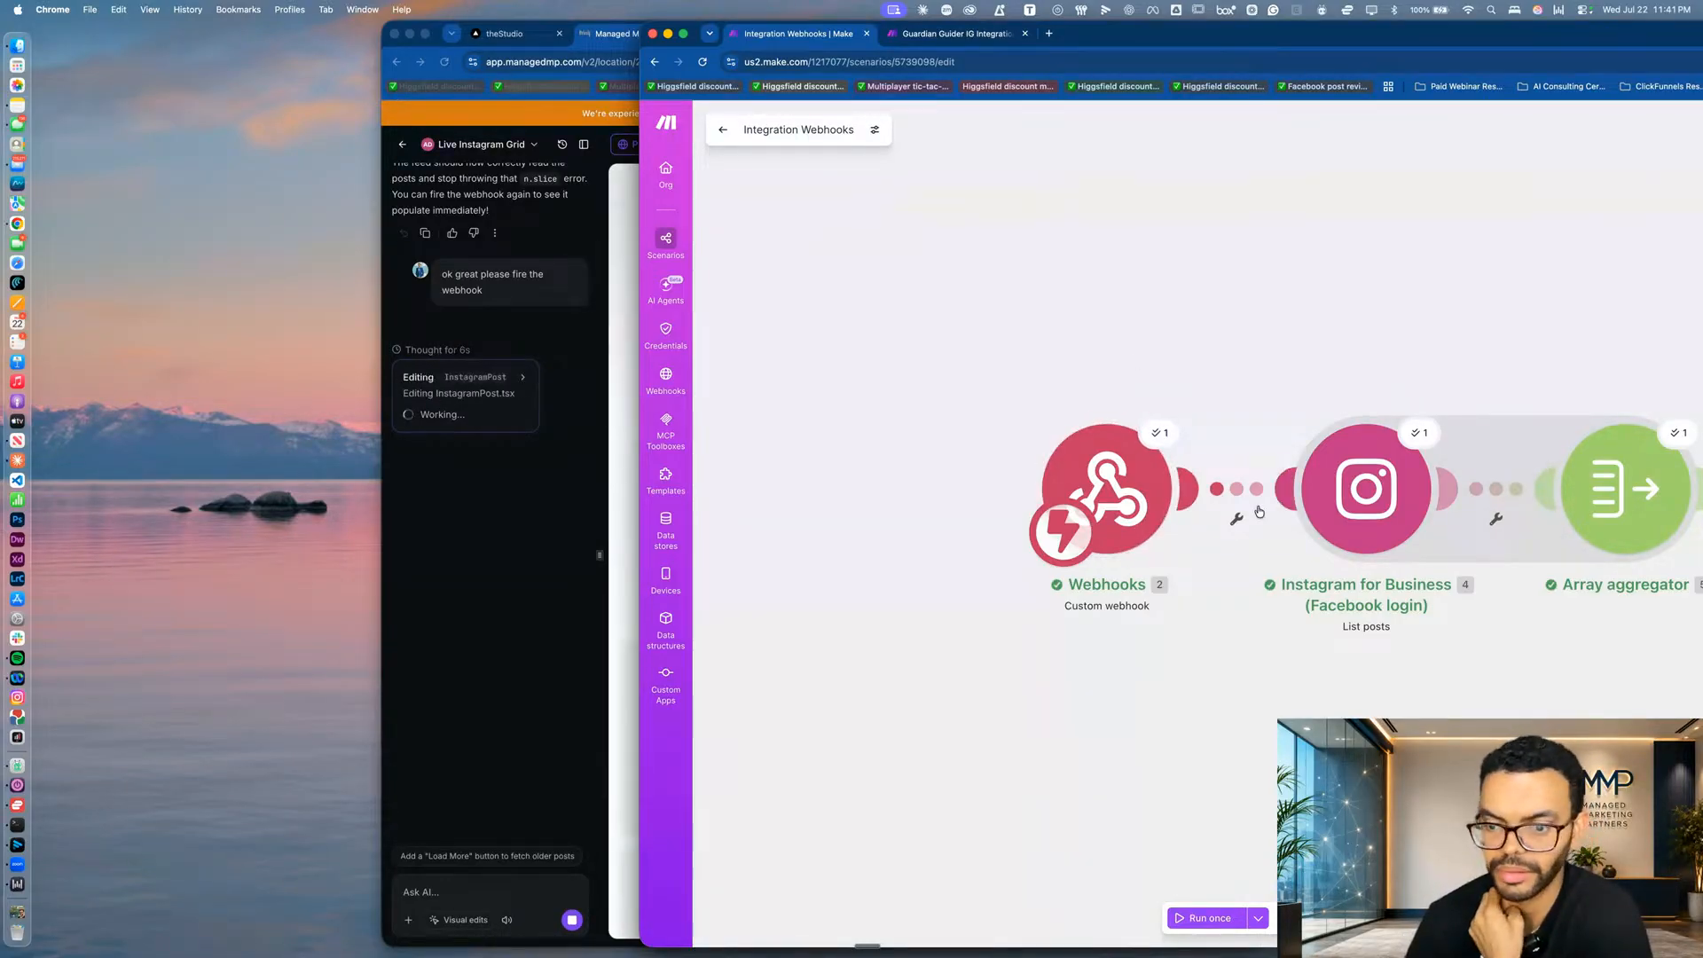
pyautogui.click(501, 651)
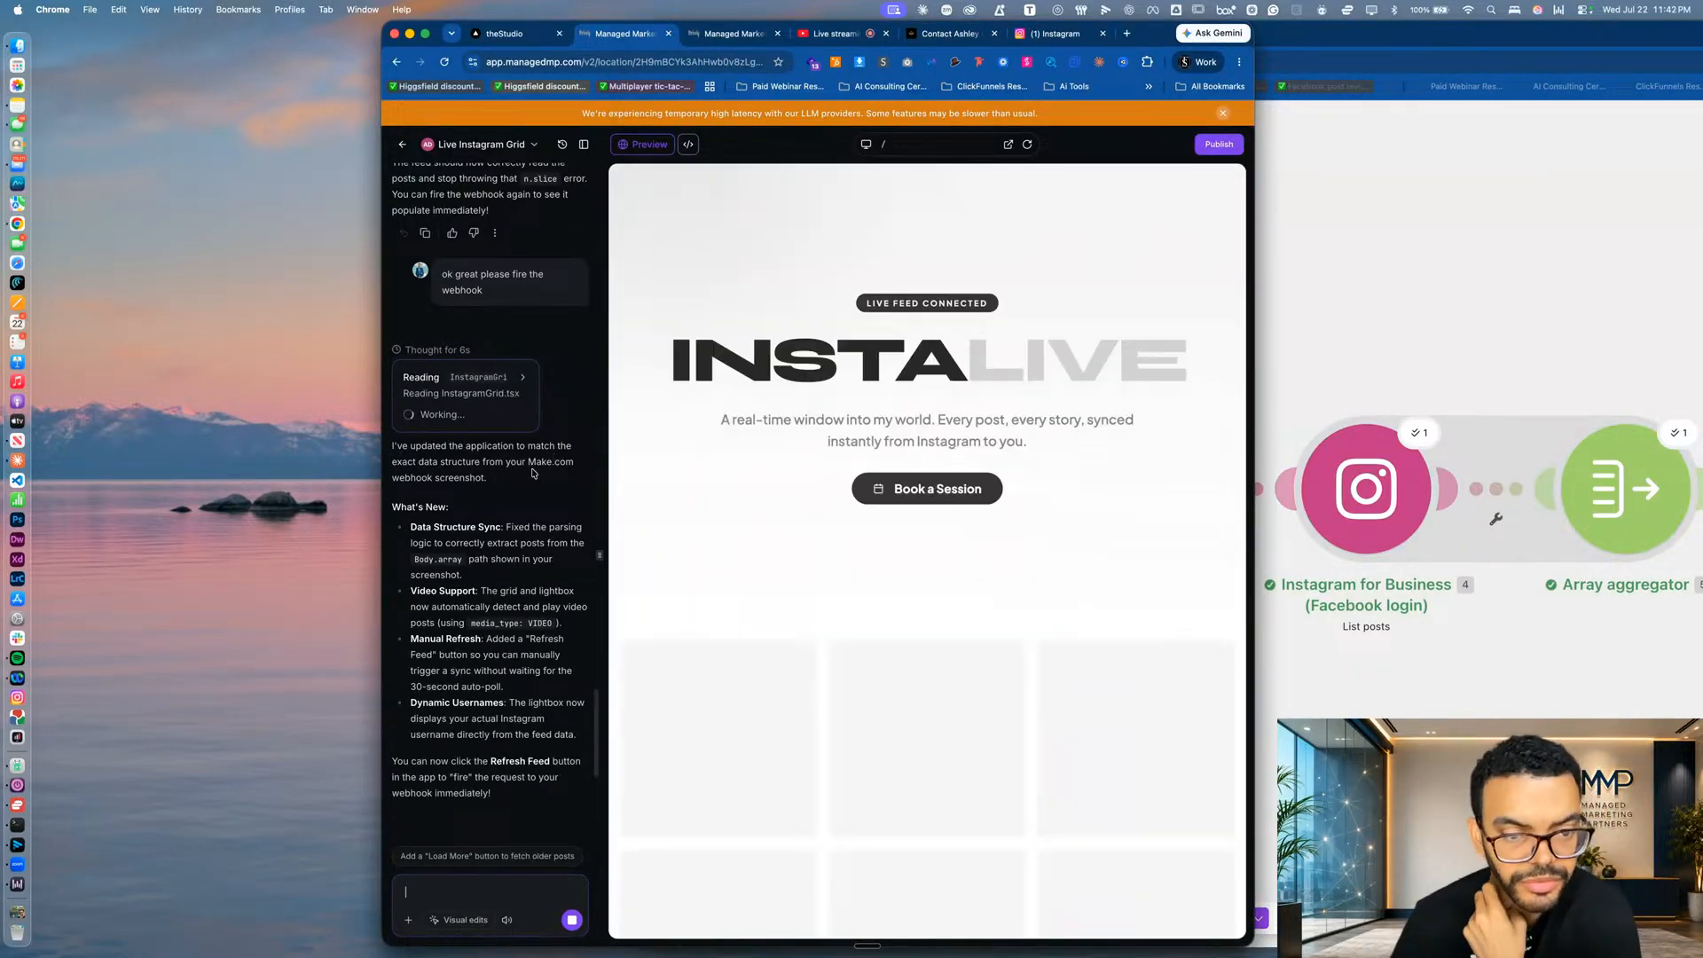
# Read the chat reply in AI Studio, then switch to Make and inspect the Webhooks module's output bundle.
pyautogui.scroll(-1, 490, 606)
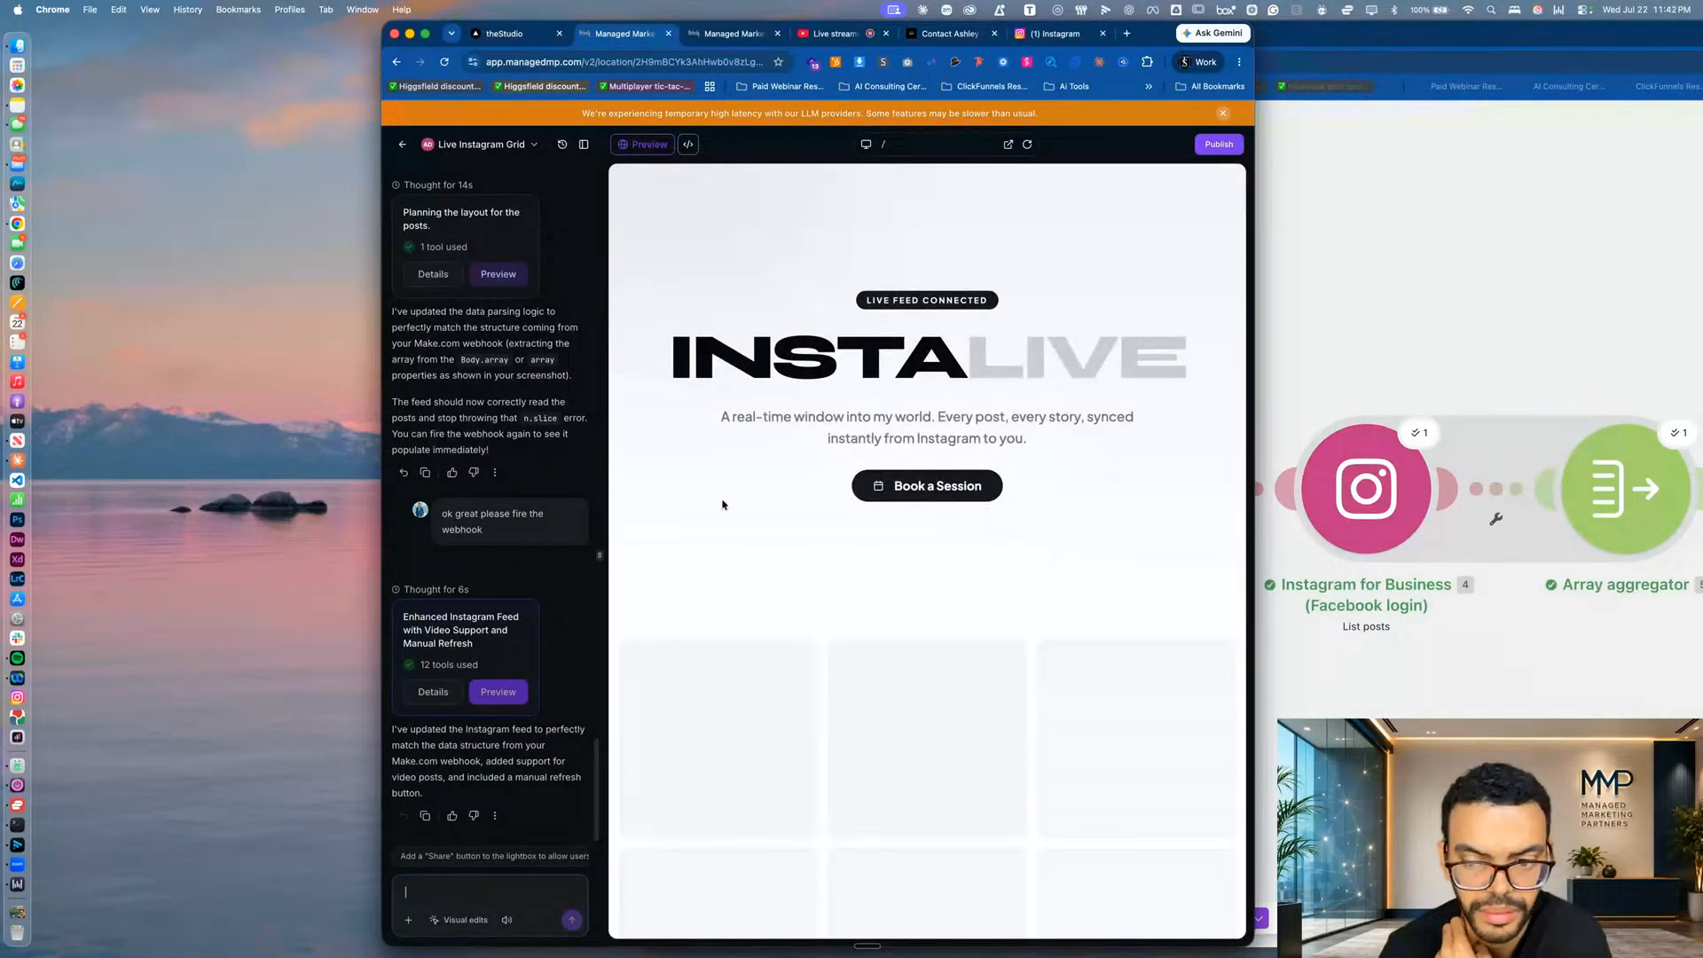
pyautogui.click(1413, 660)
pyautogui.click(1157, 434)
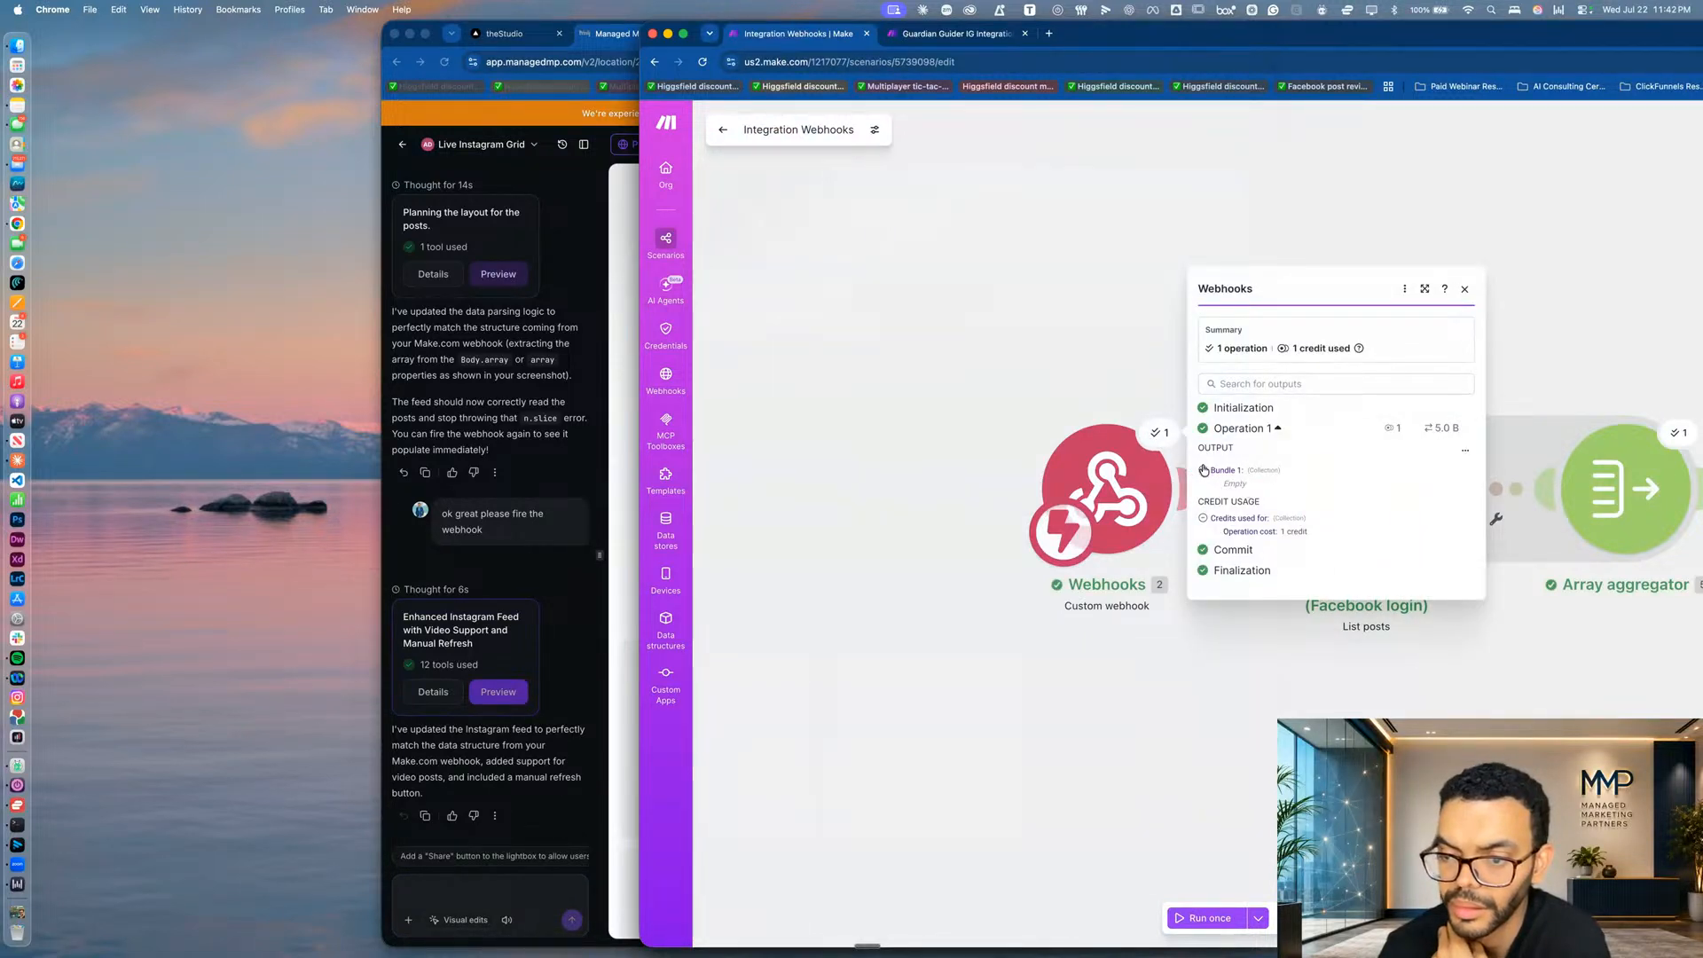
# Start detecting new values for the MMP IG Feed webhook and copy its webhook URL.
pyautogui.click(1098, 515)
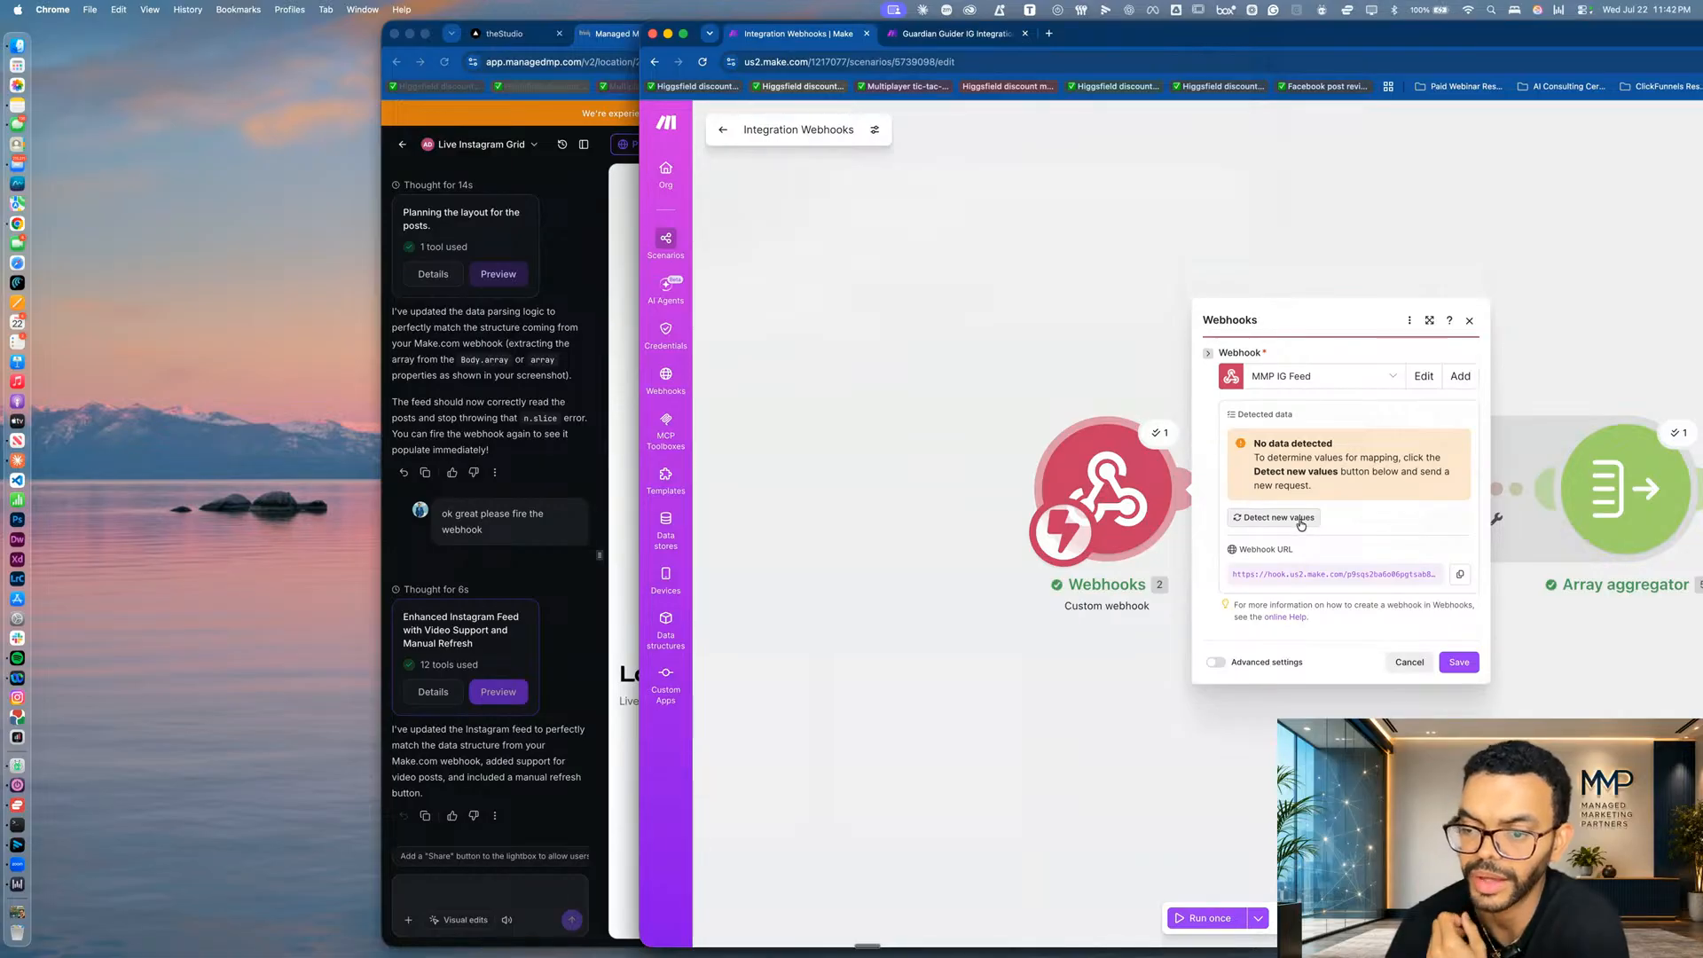
pyautogui.click(1300, 524)
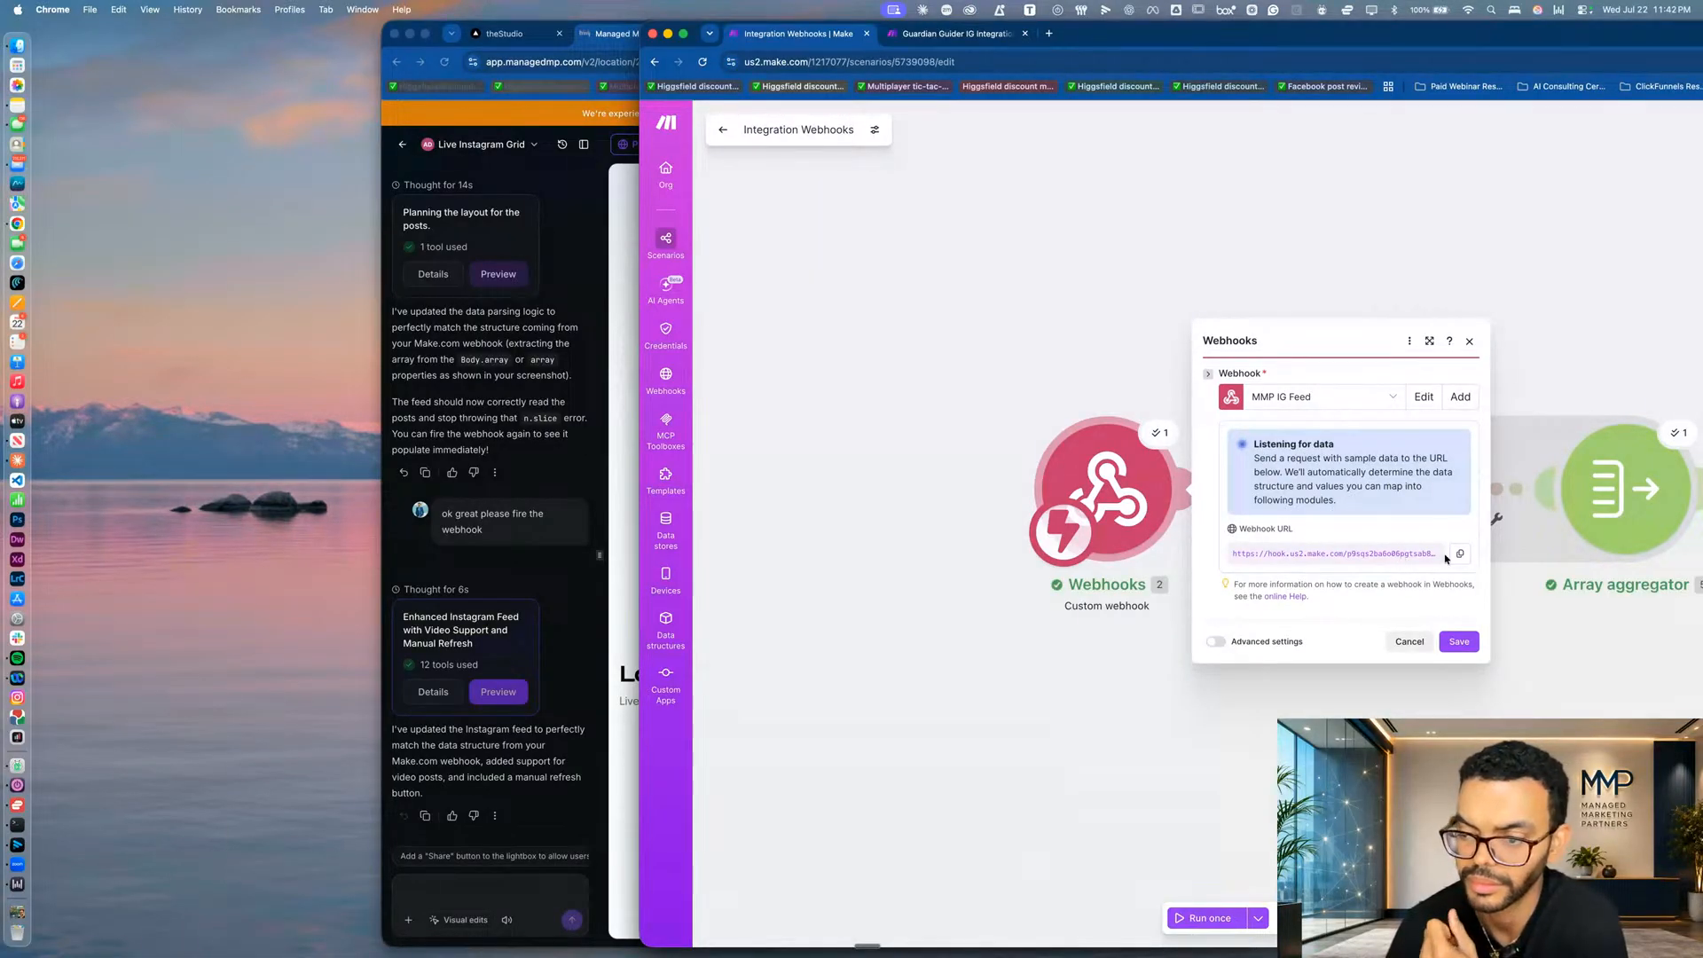
pyautogui.click(1461, 554)
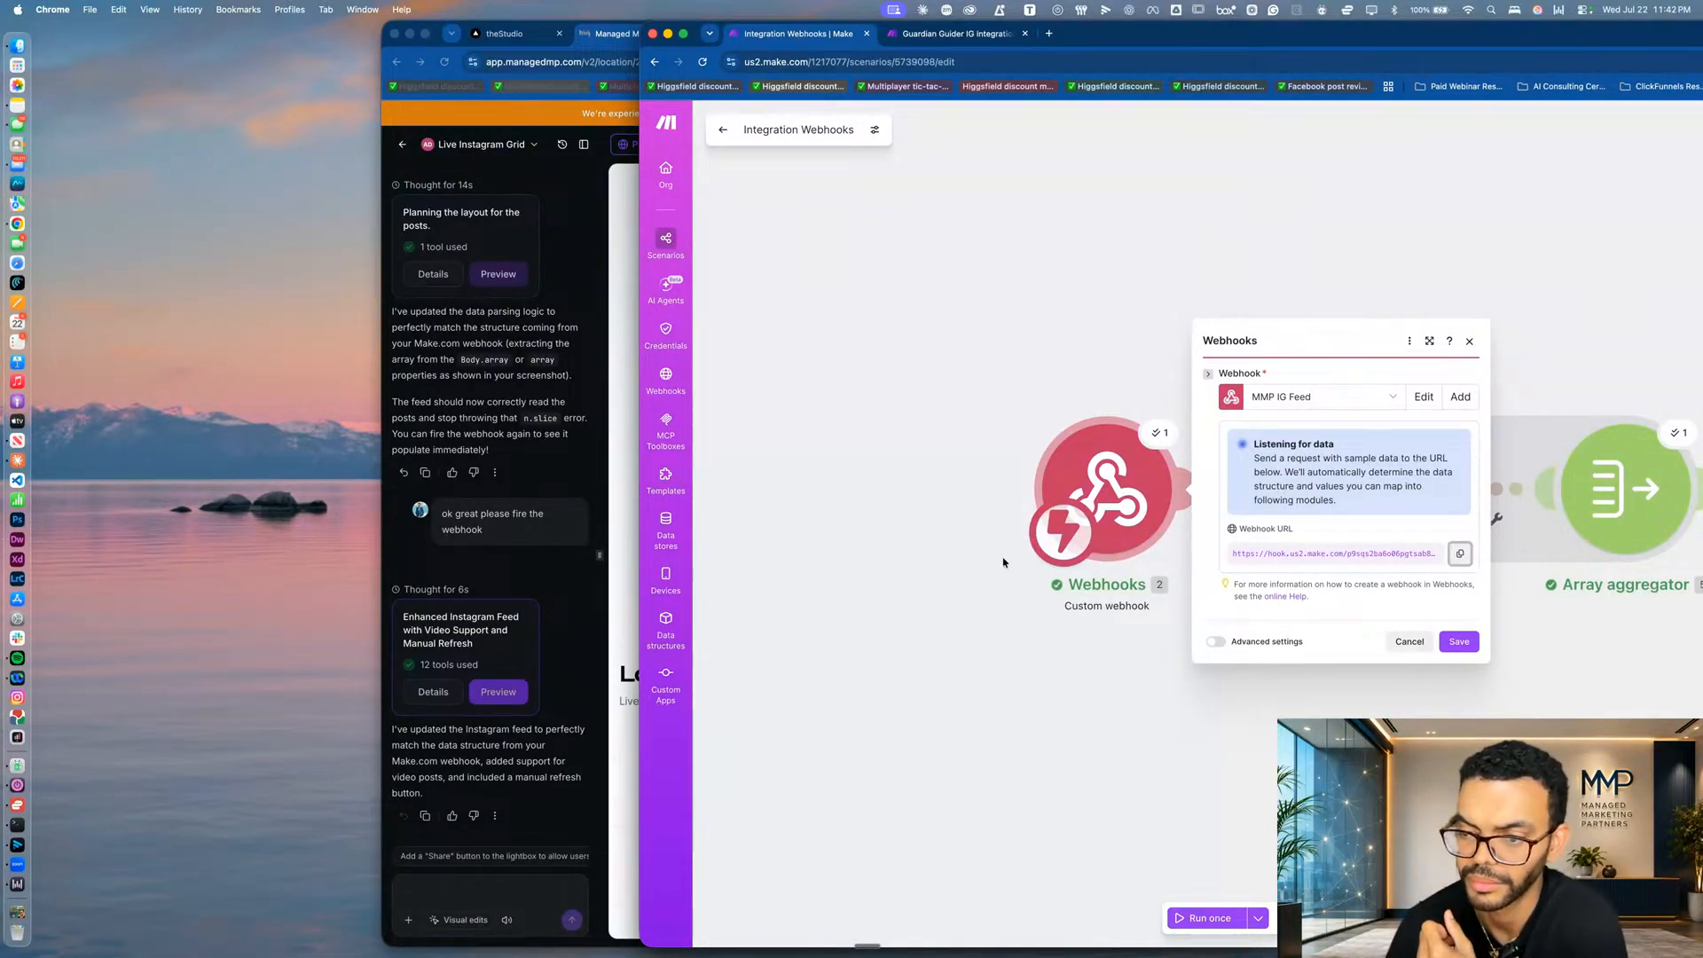
# Return to AI Studio and draft the chat message "here is the webhook, please it it again:" followed by the copied webhook URL.
pyautogui.click(482, 890)
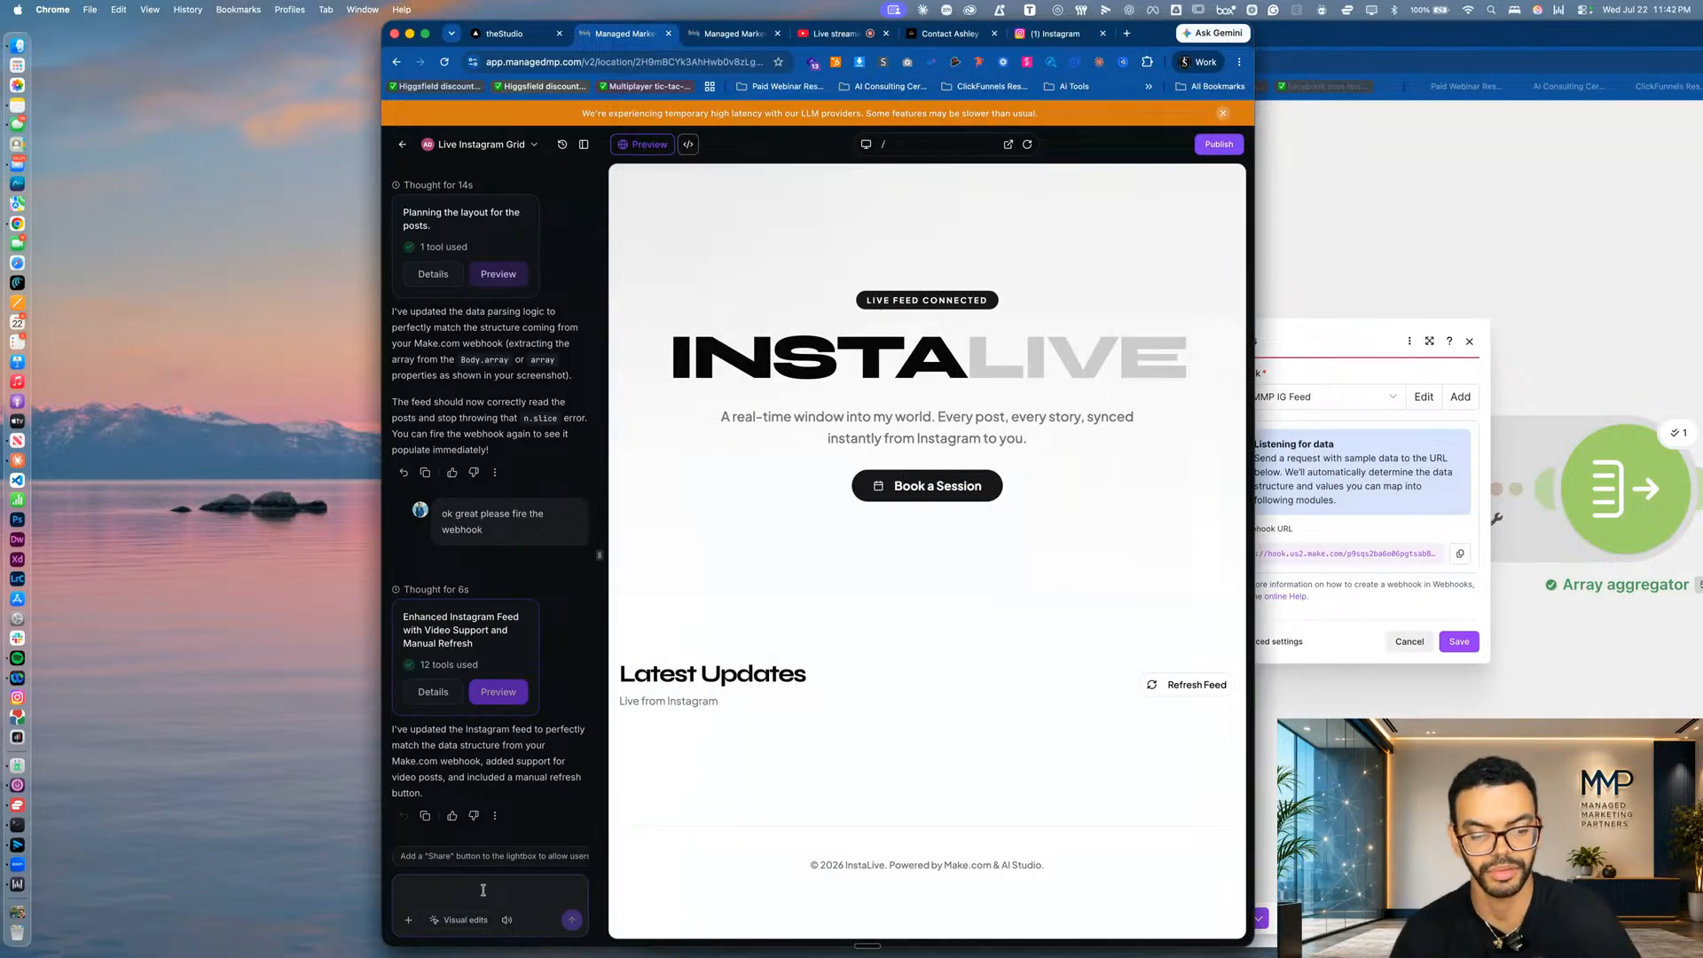
pyautogui.write('here is')
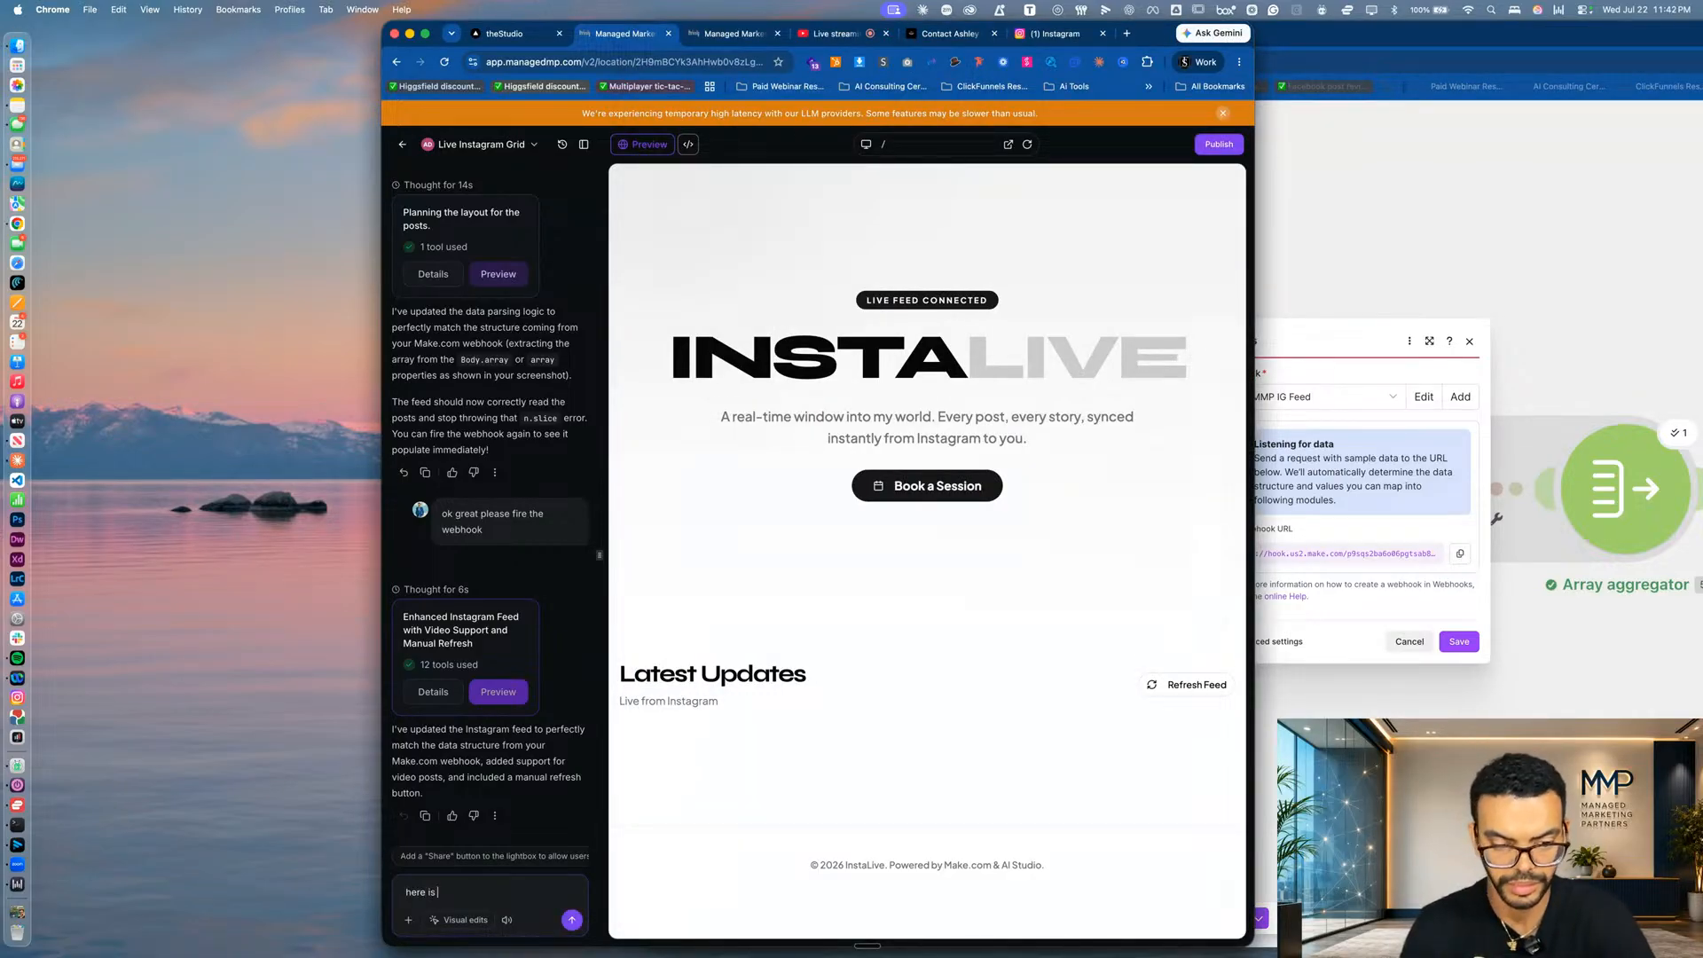
pyautogui.write(' the webhook, please it it again:')
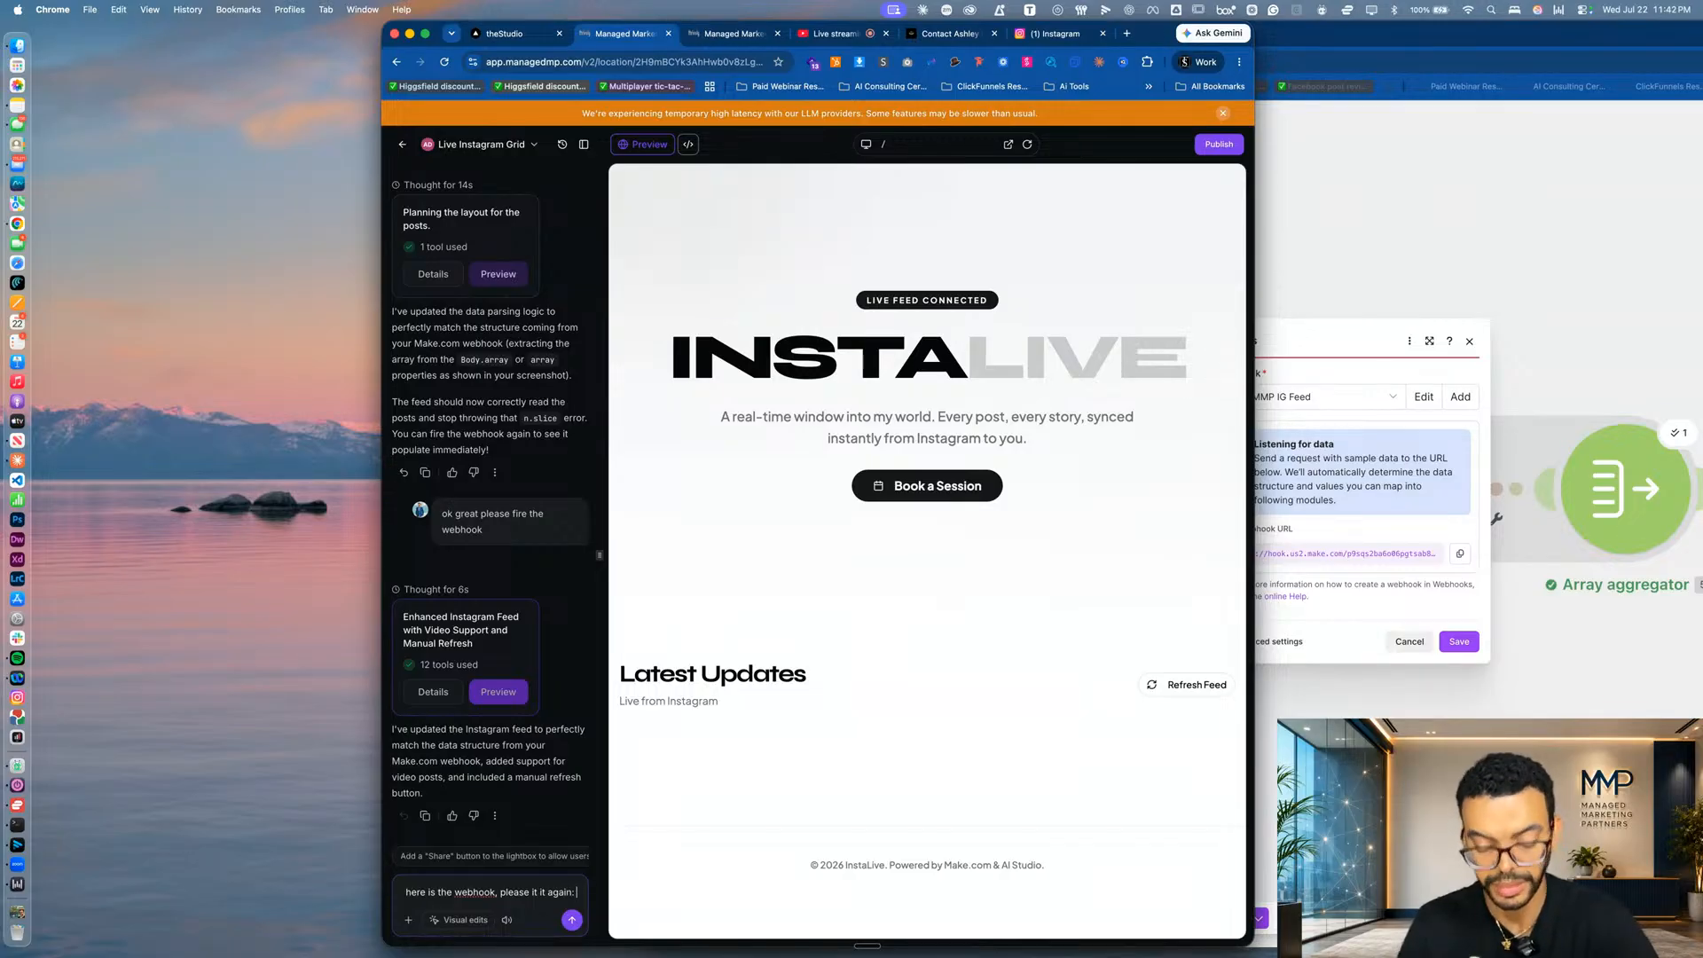
pyautogui.press('super+v')
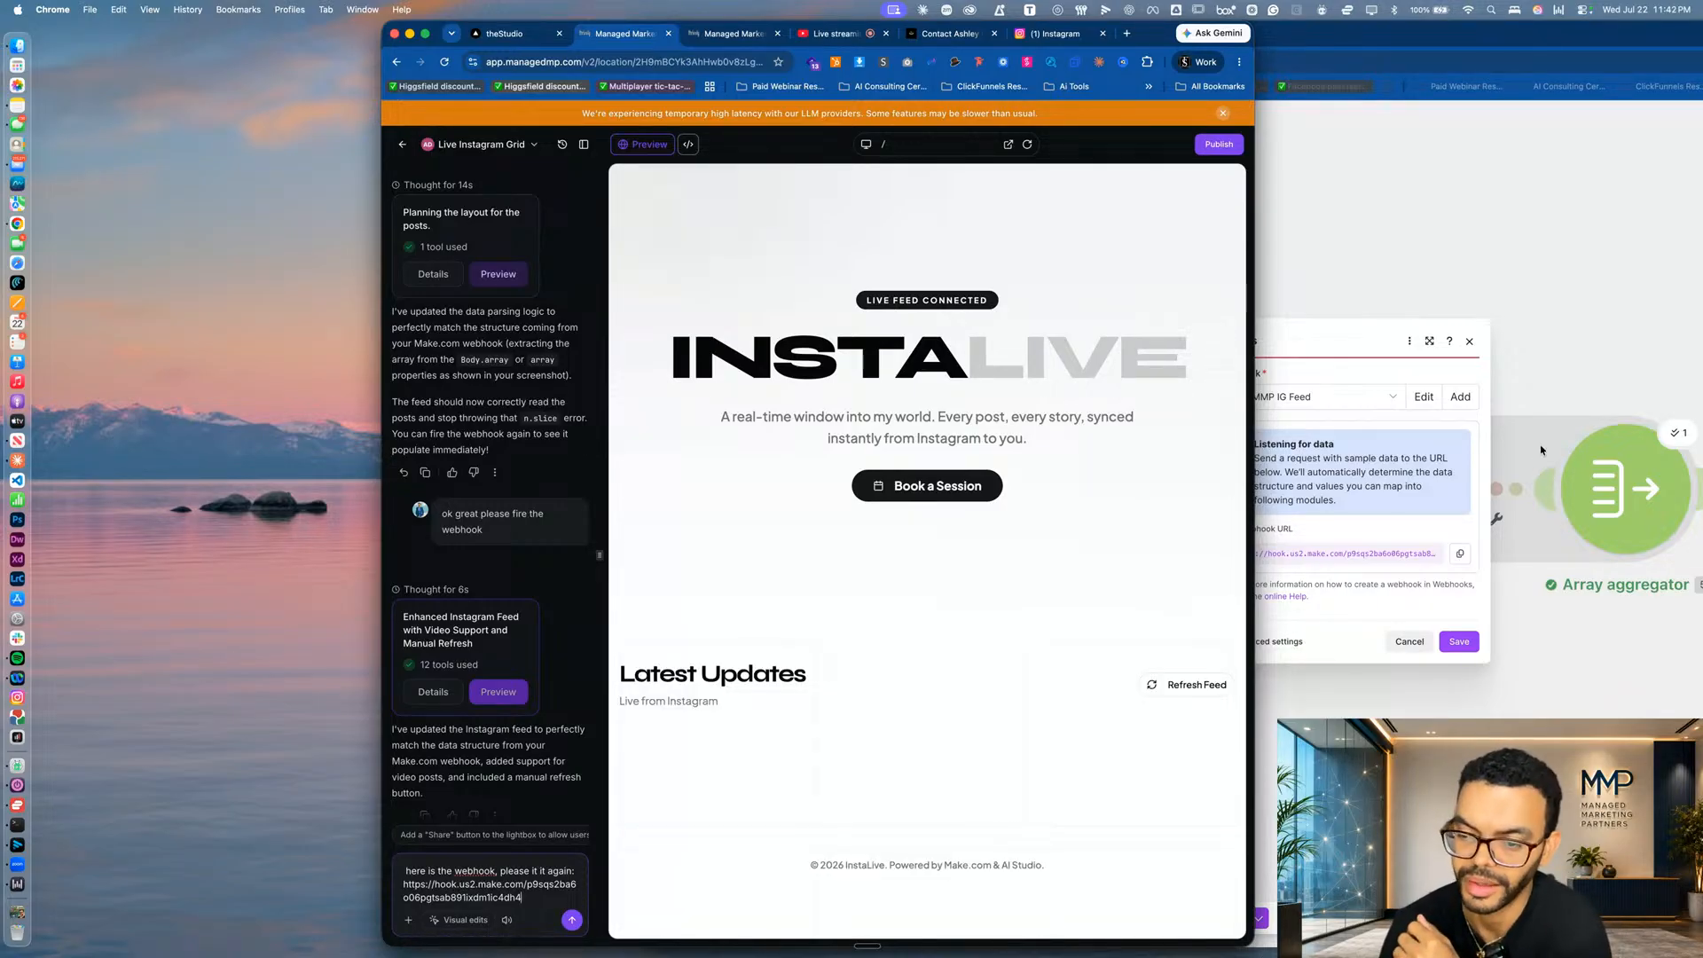
# Switch to Make, save the Webhooks module settings and run the scenario once, waiting for new data.
pyautogui.click(1330, 615)
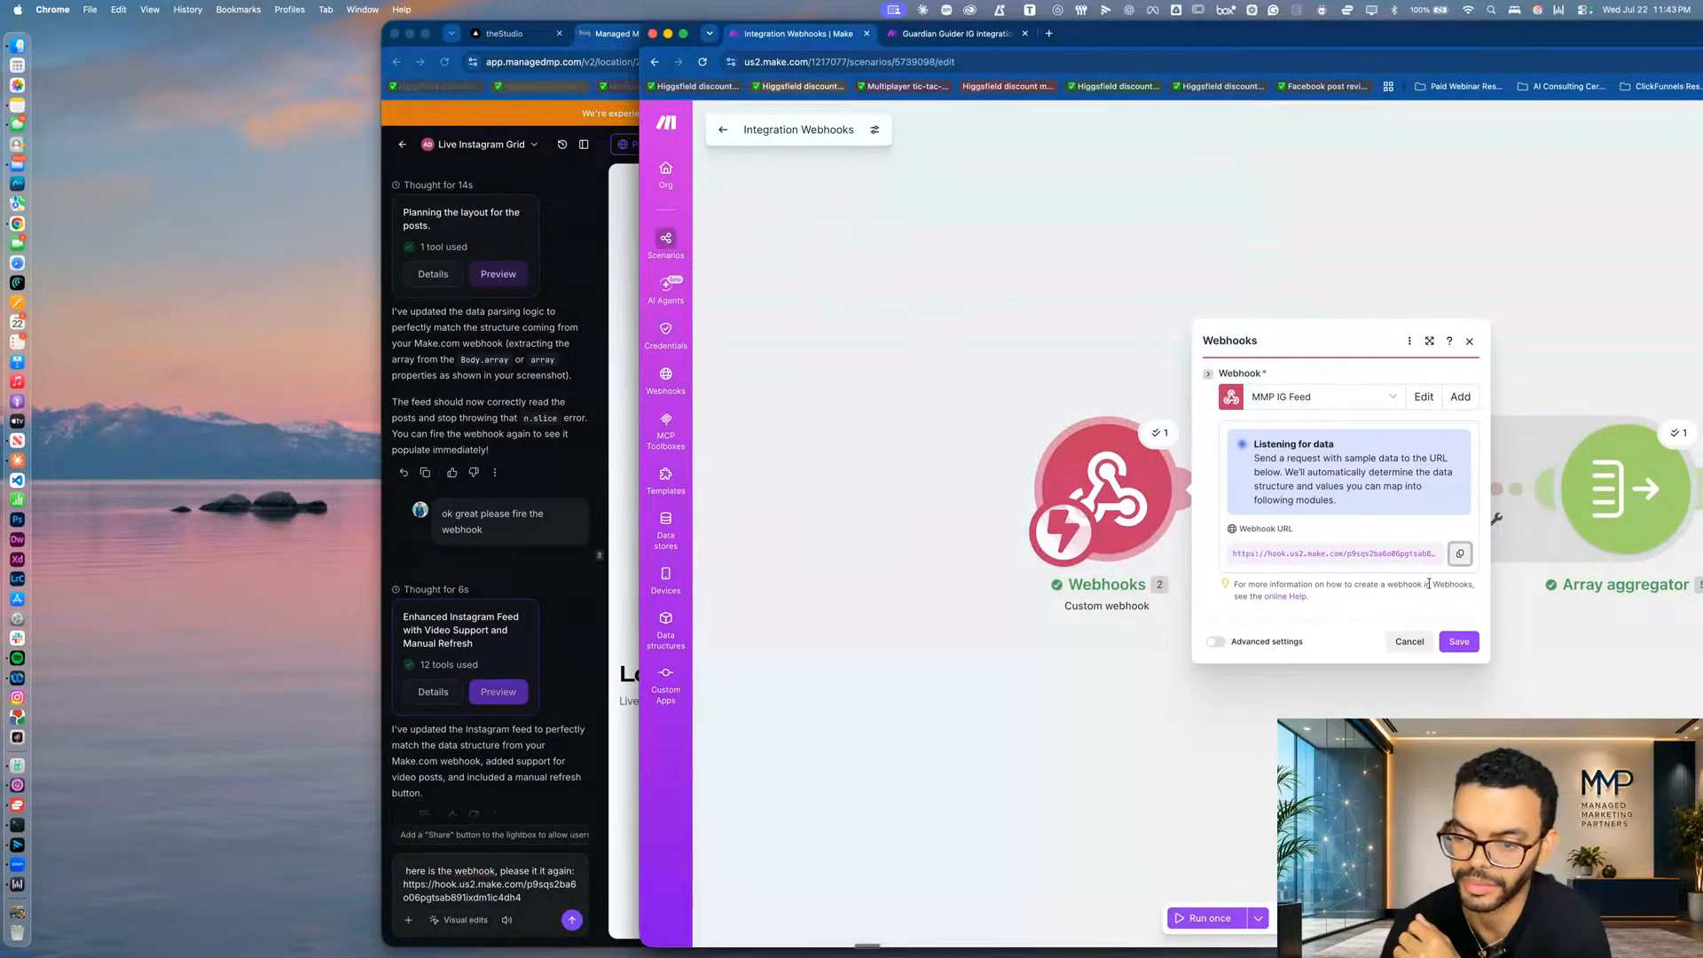
pyautogui.click(1458, 642)
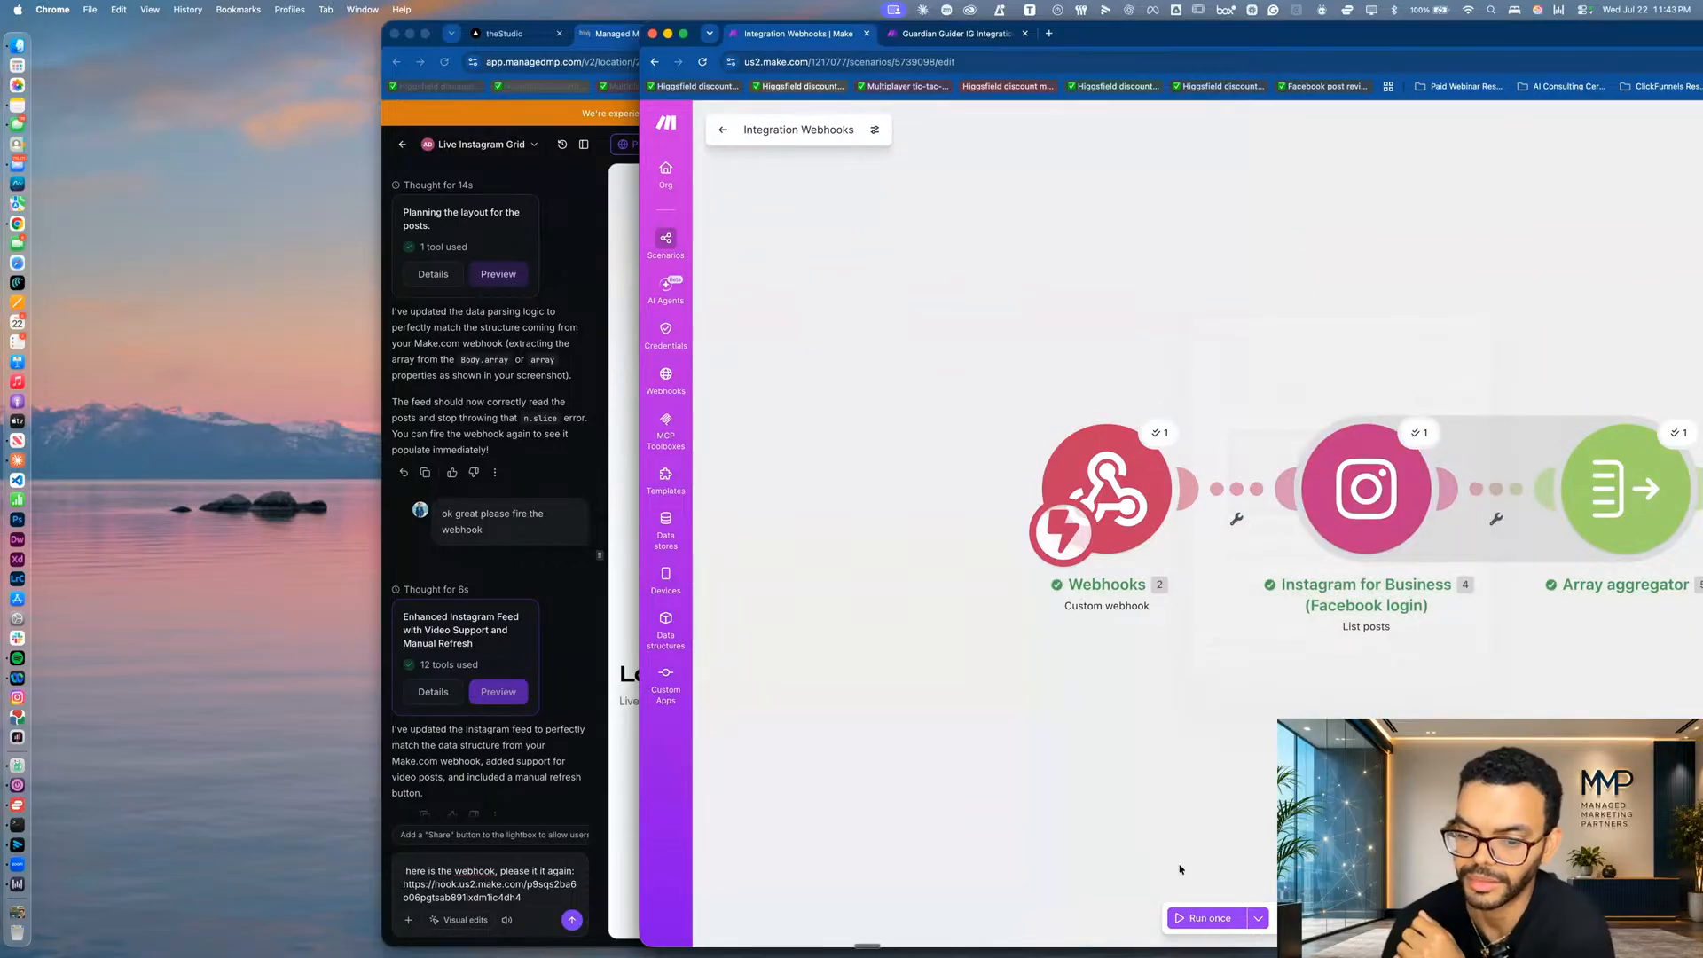
pyautogui.click(1211, 920)
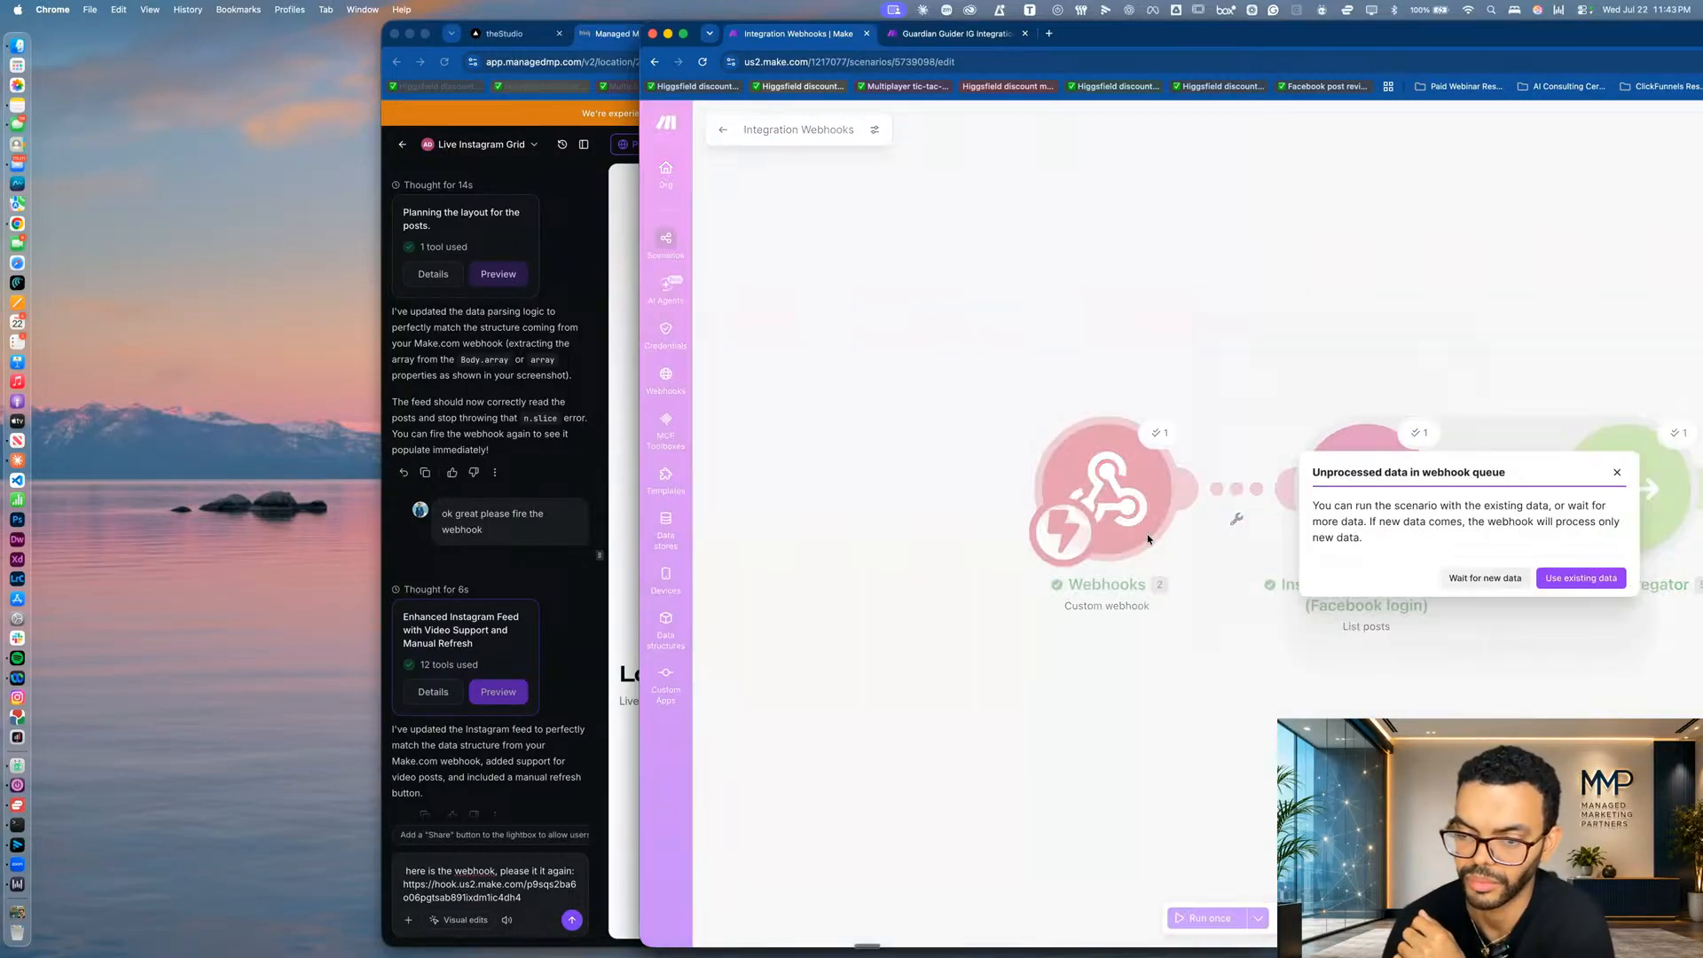
pyautogui.click(1484, 577)
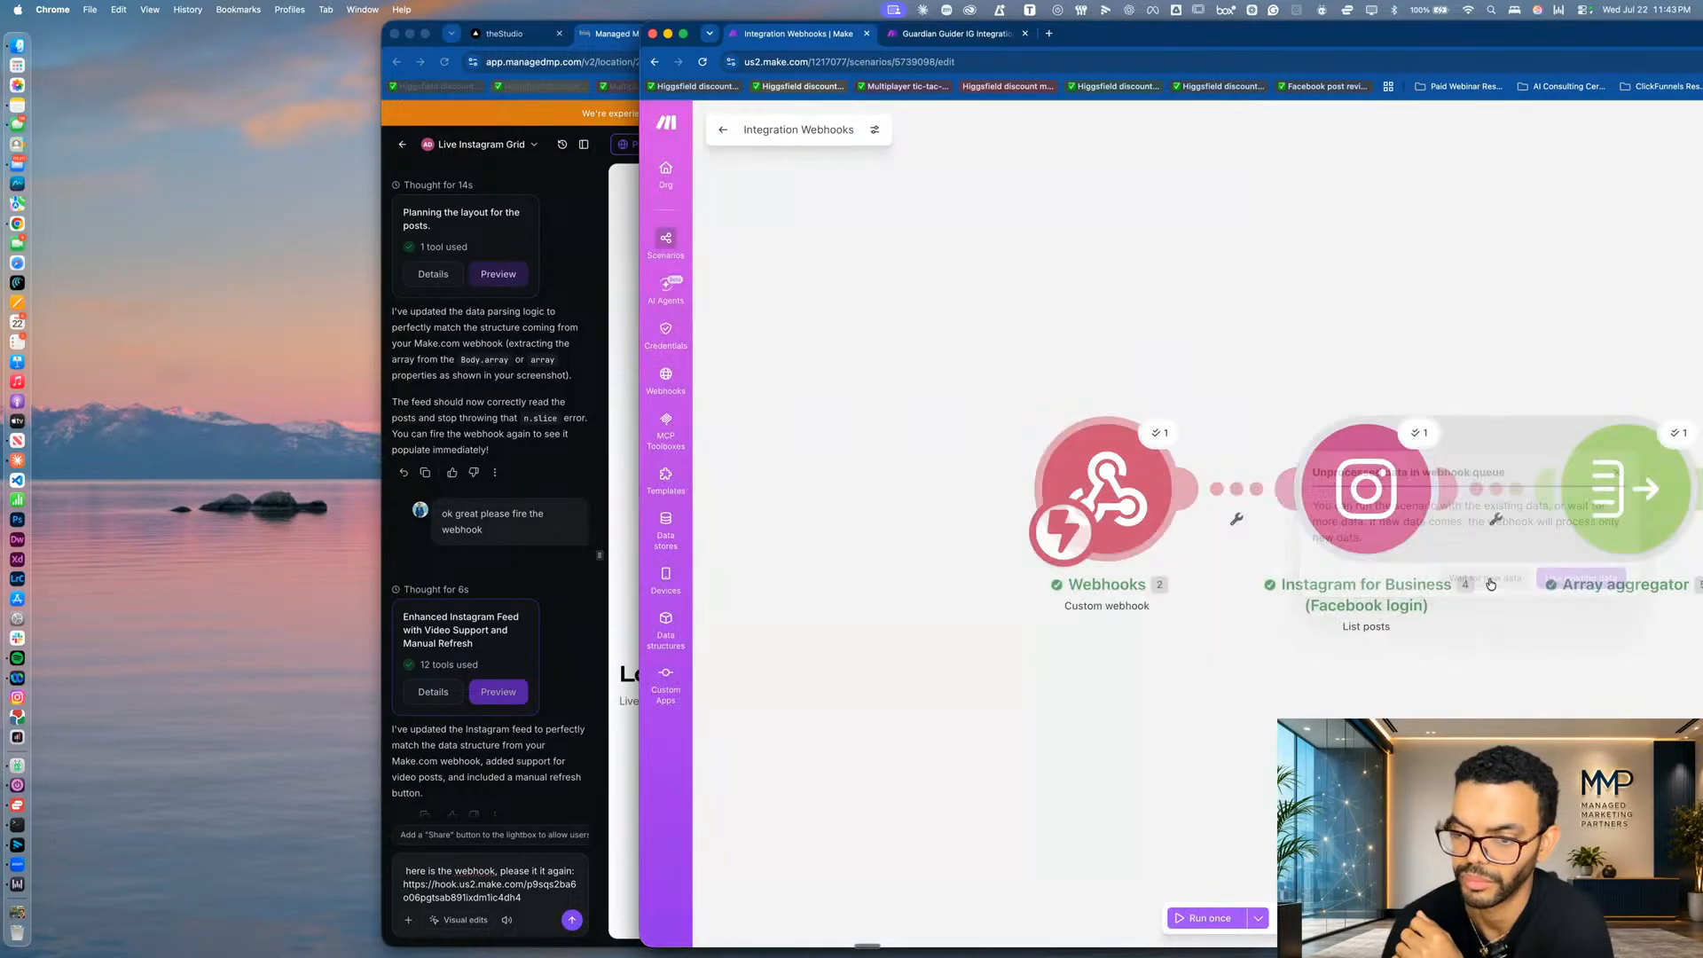
# Return to AI Studio and send the drafted webhook message.
pyautogui.click(572, 920)
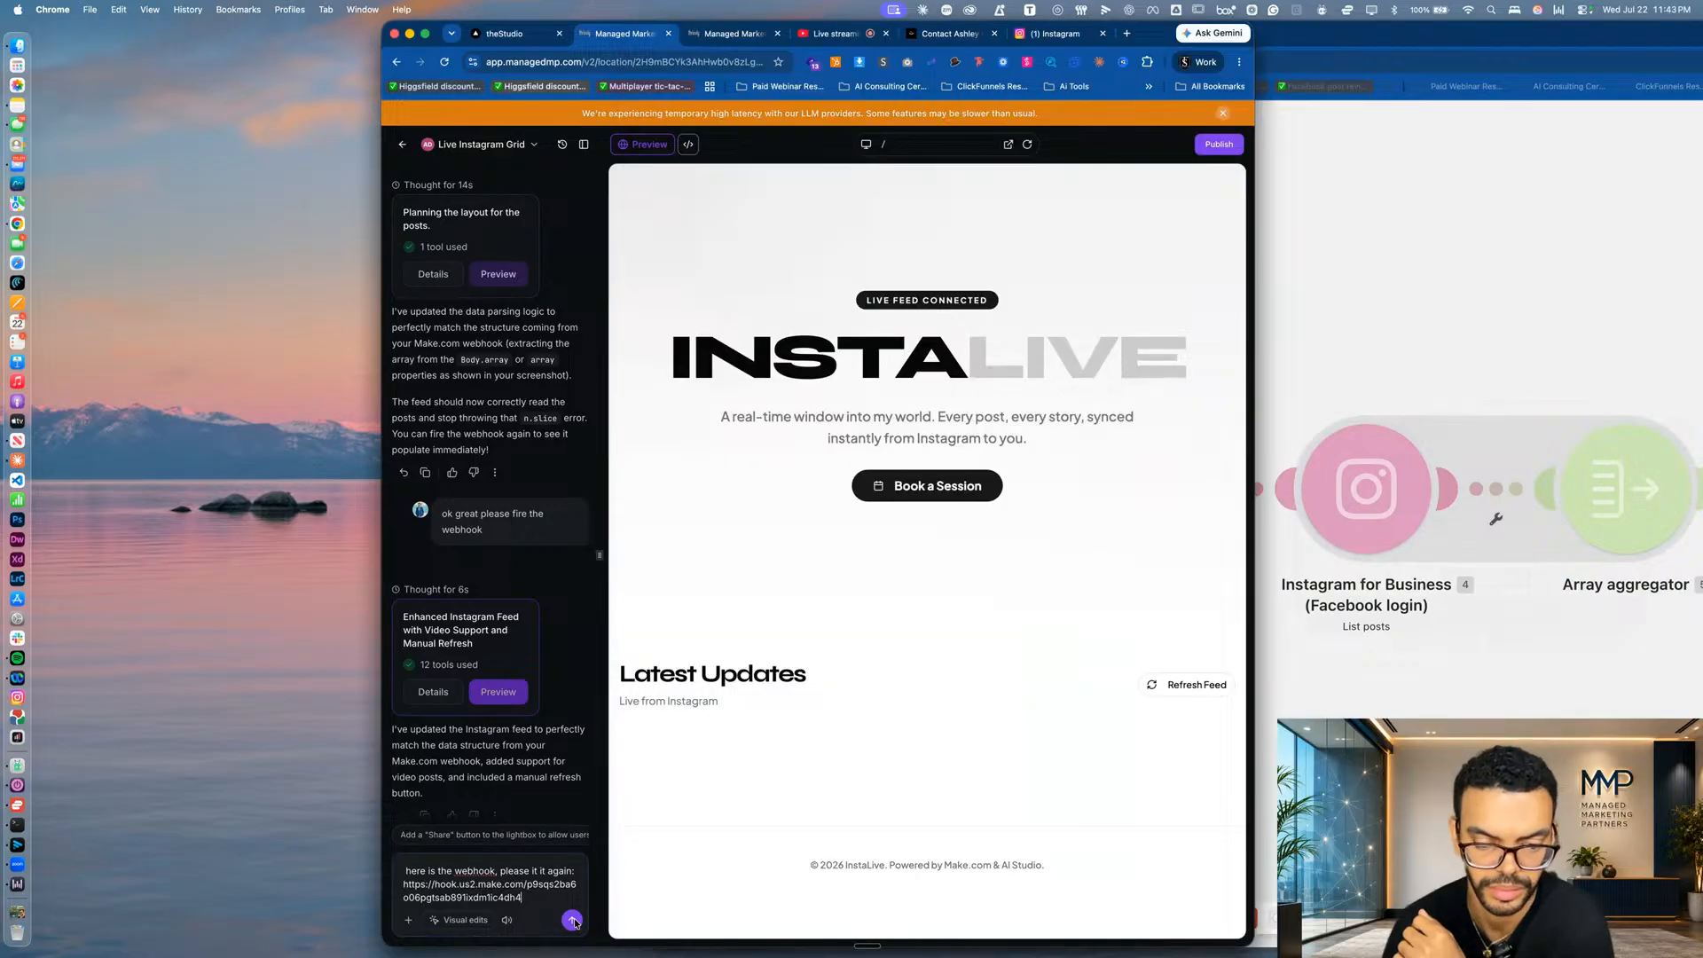
pyautogui.click(572, 920)
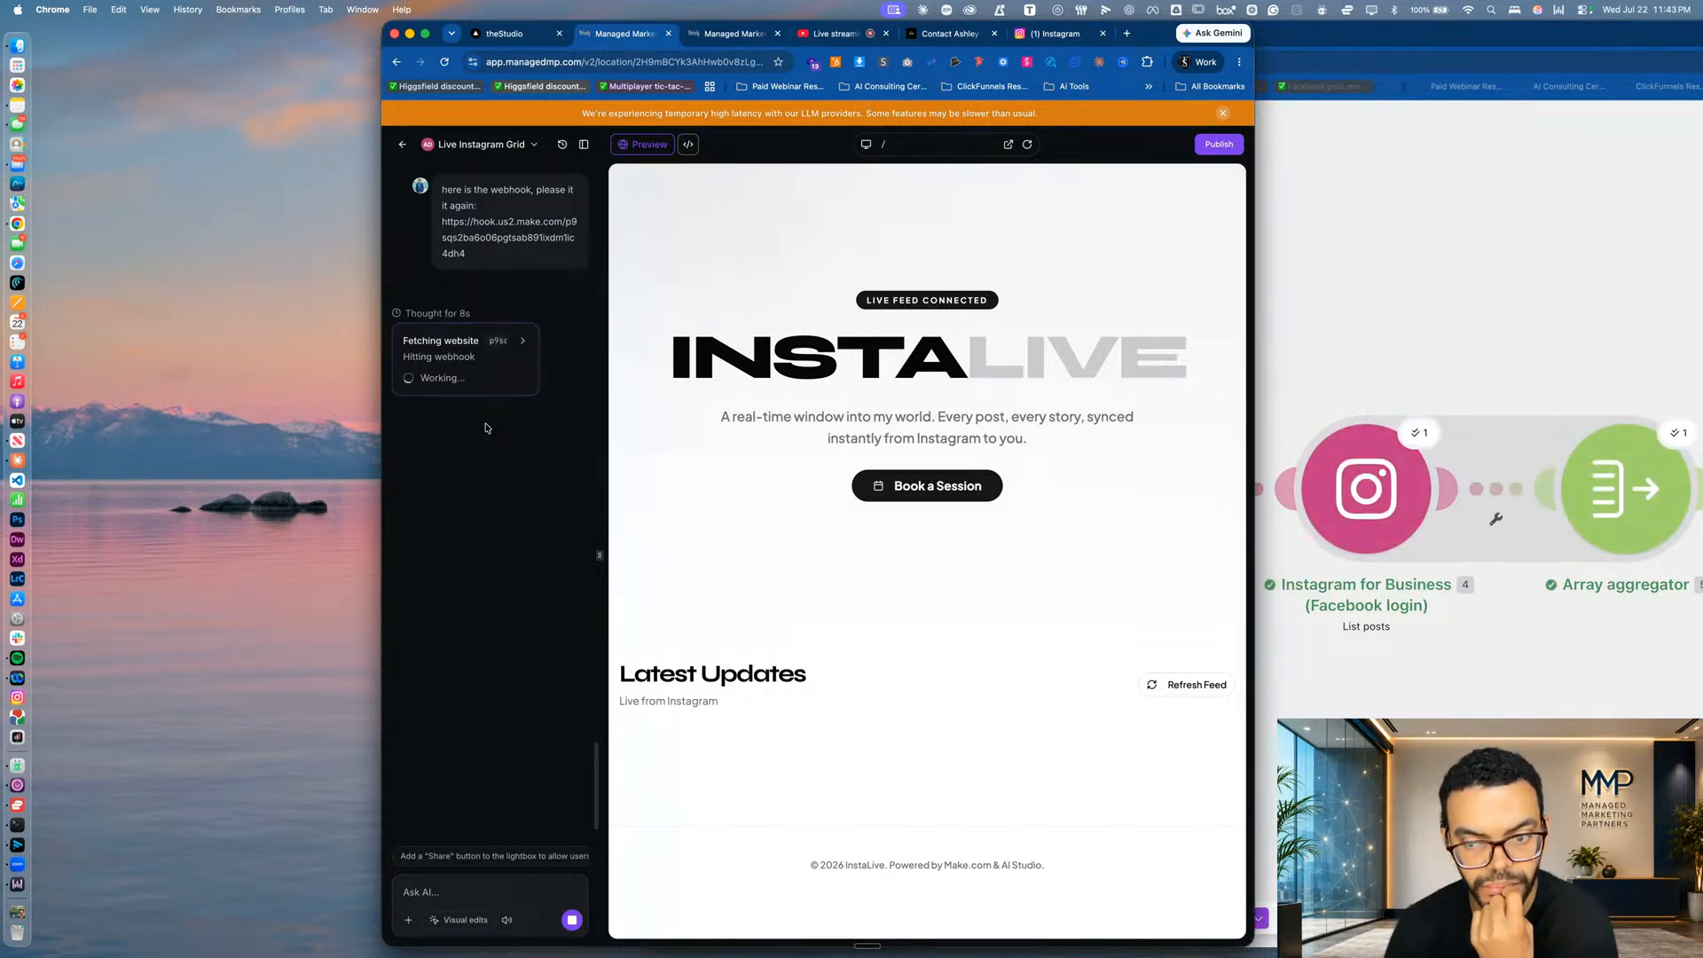
# Switch to Make and inspect the output bundle the Webhooks module received in the new run.
pyautogui.click(1426, 695)
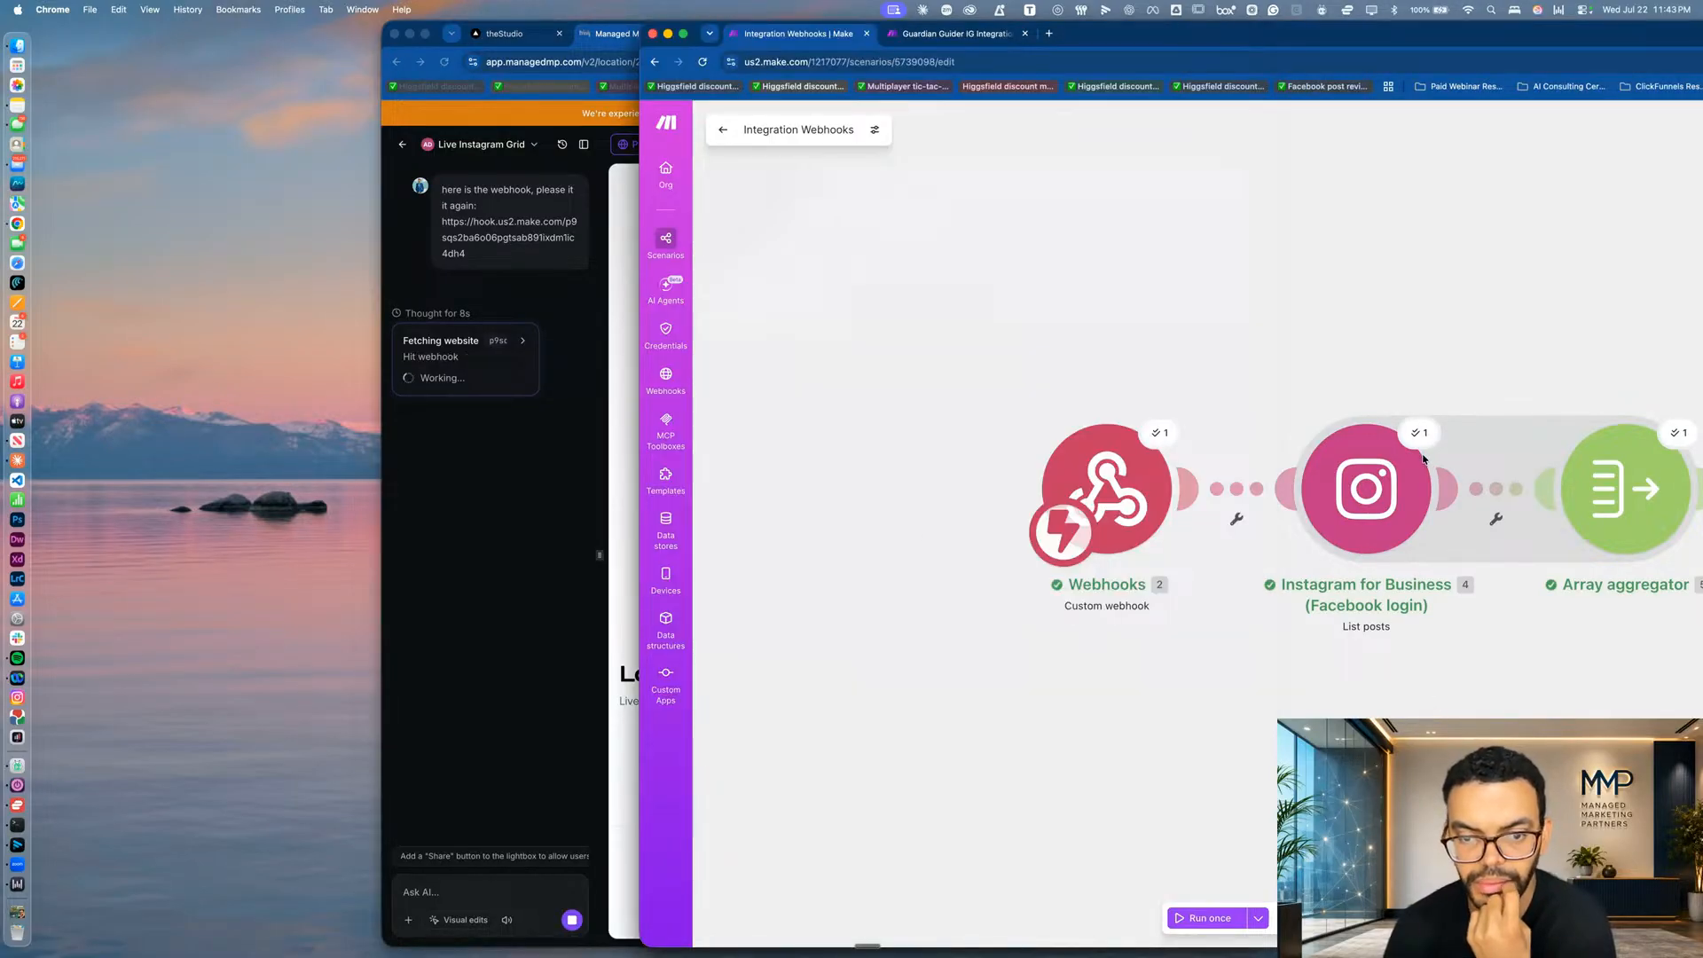
pyautogui.click(1166, 434)
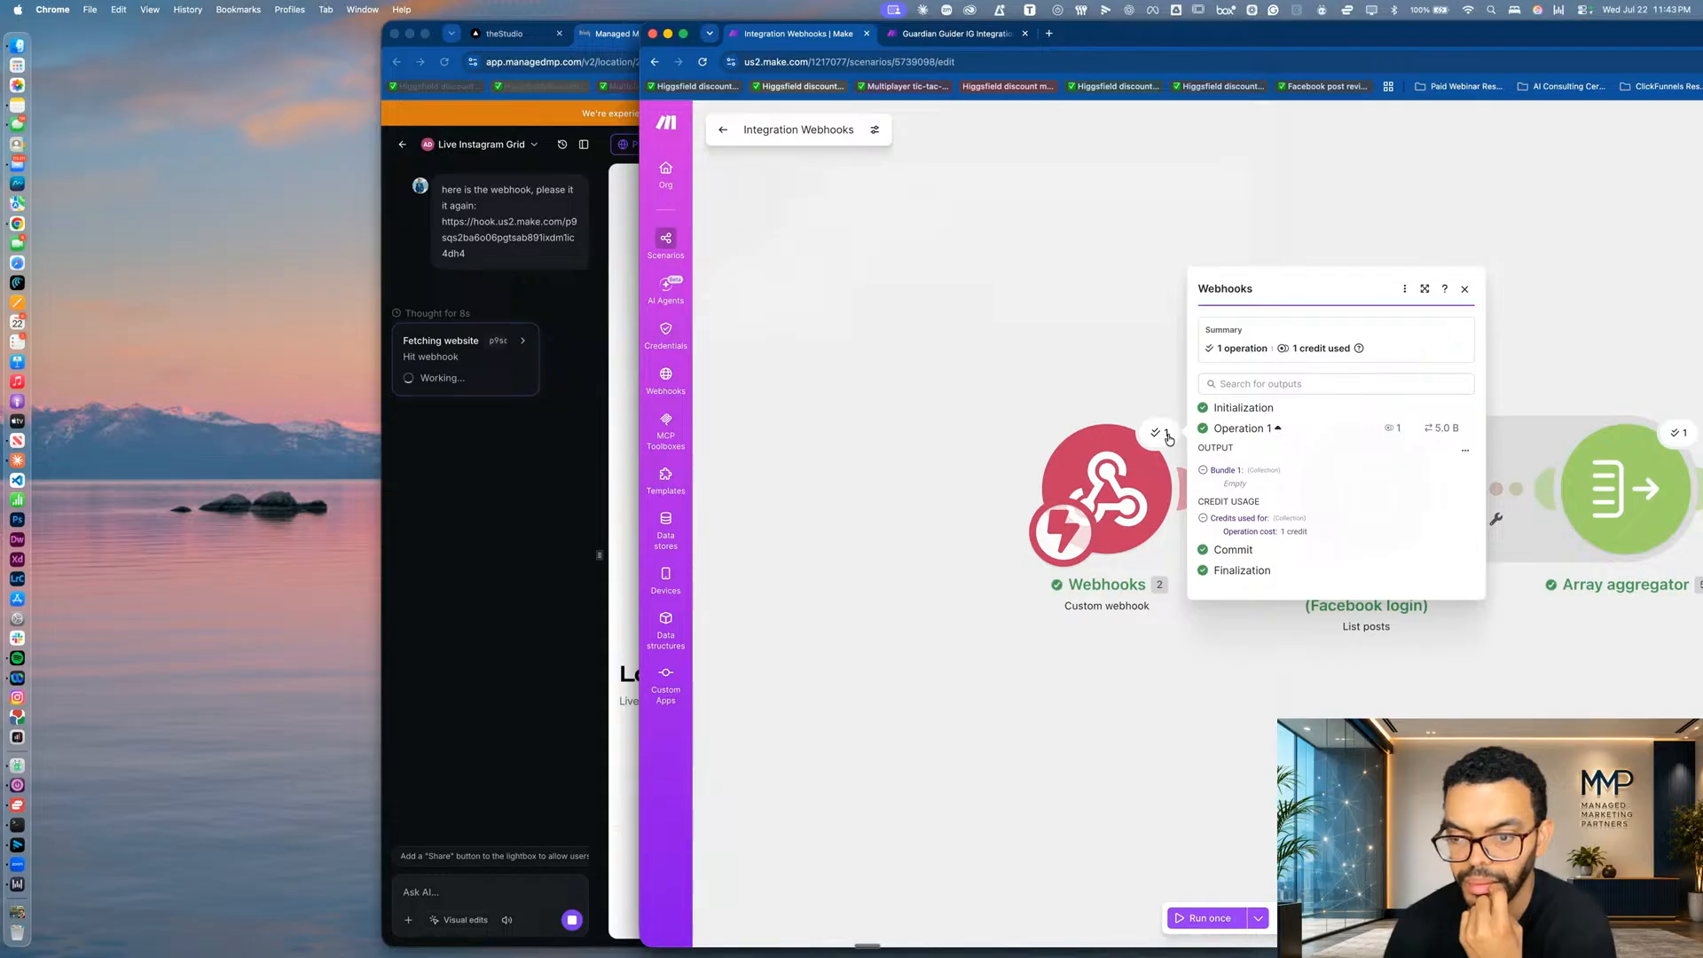
pyautogui.click(1205, 471)
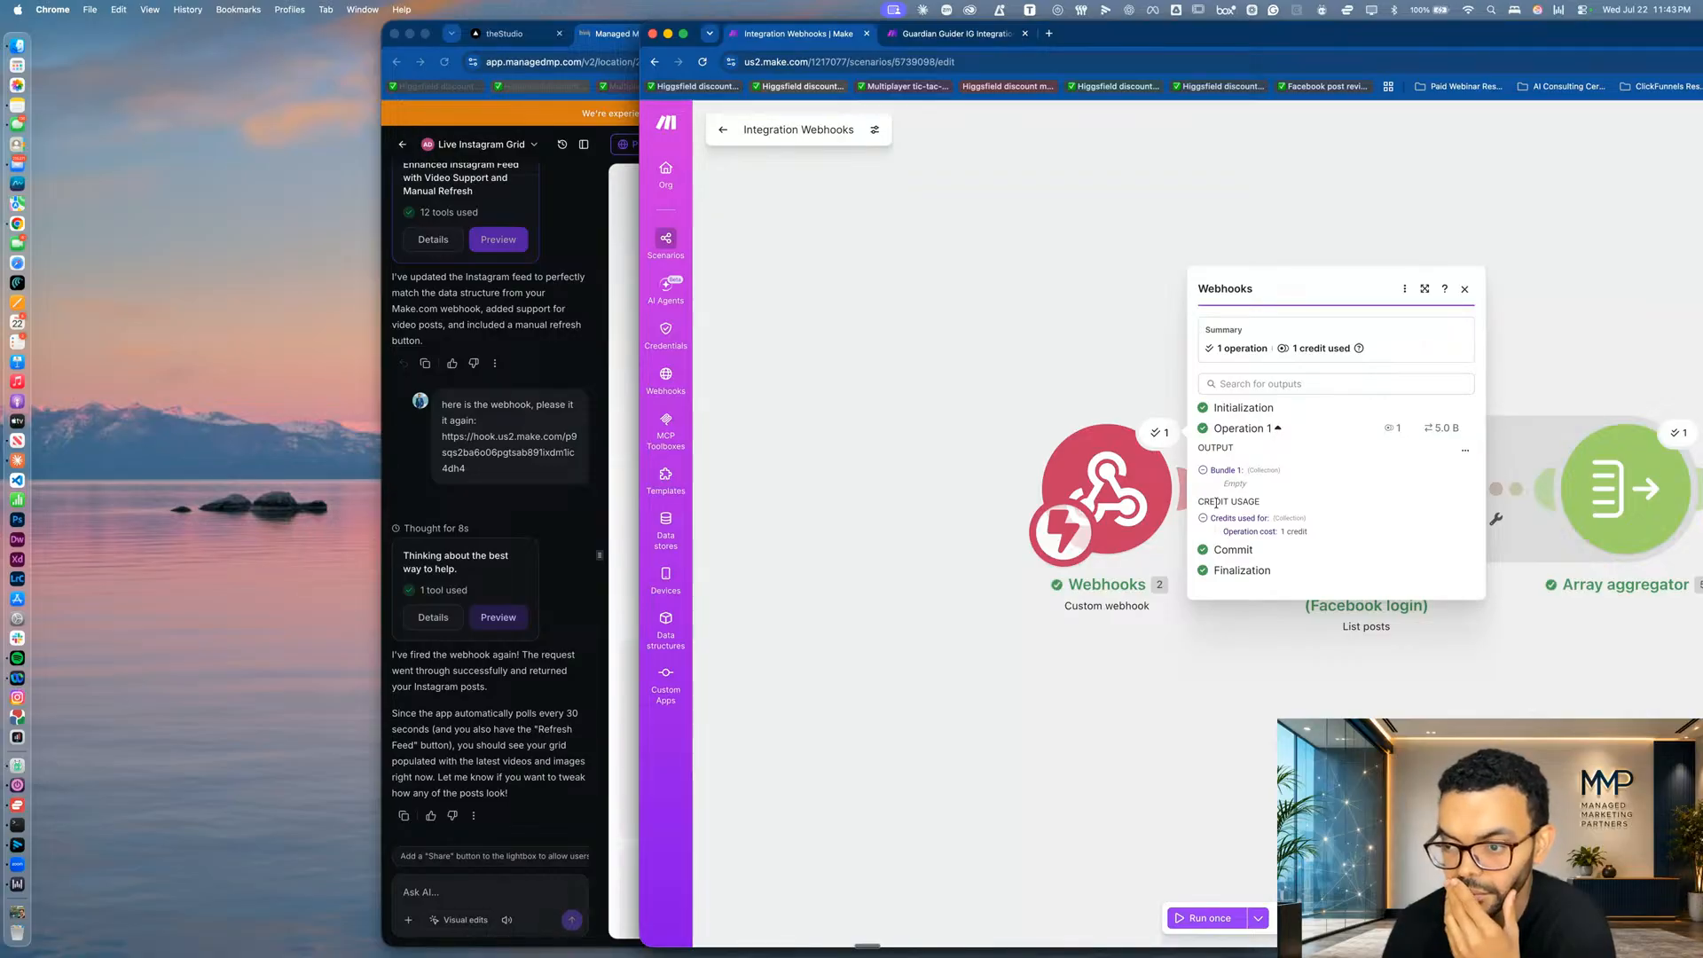
pyautogui.click(1240, 712)
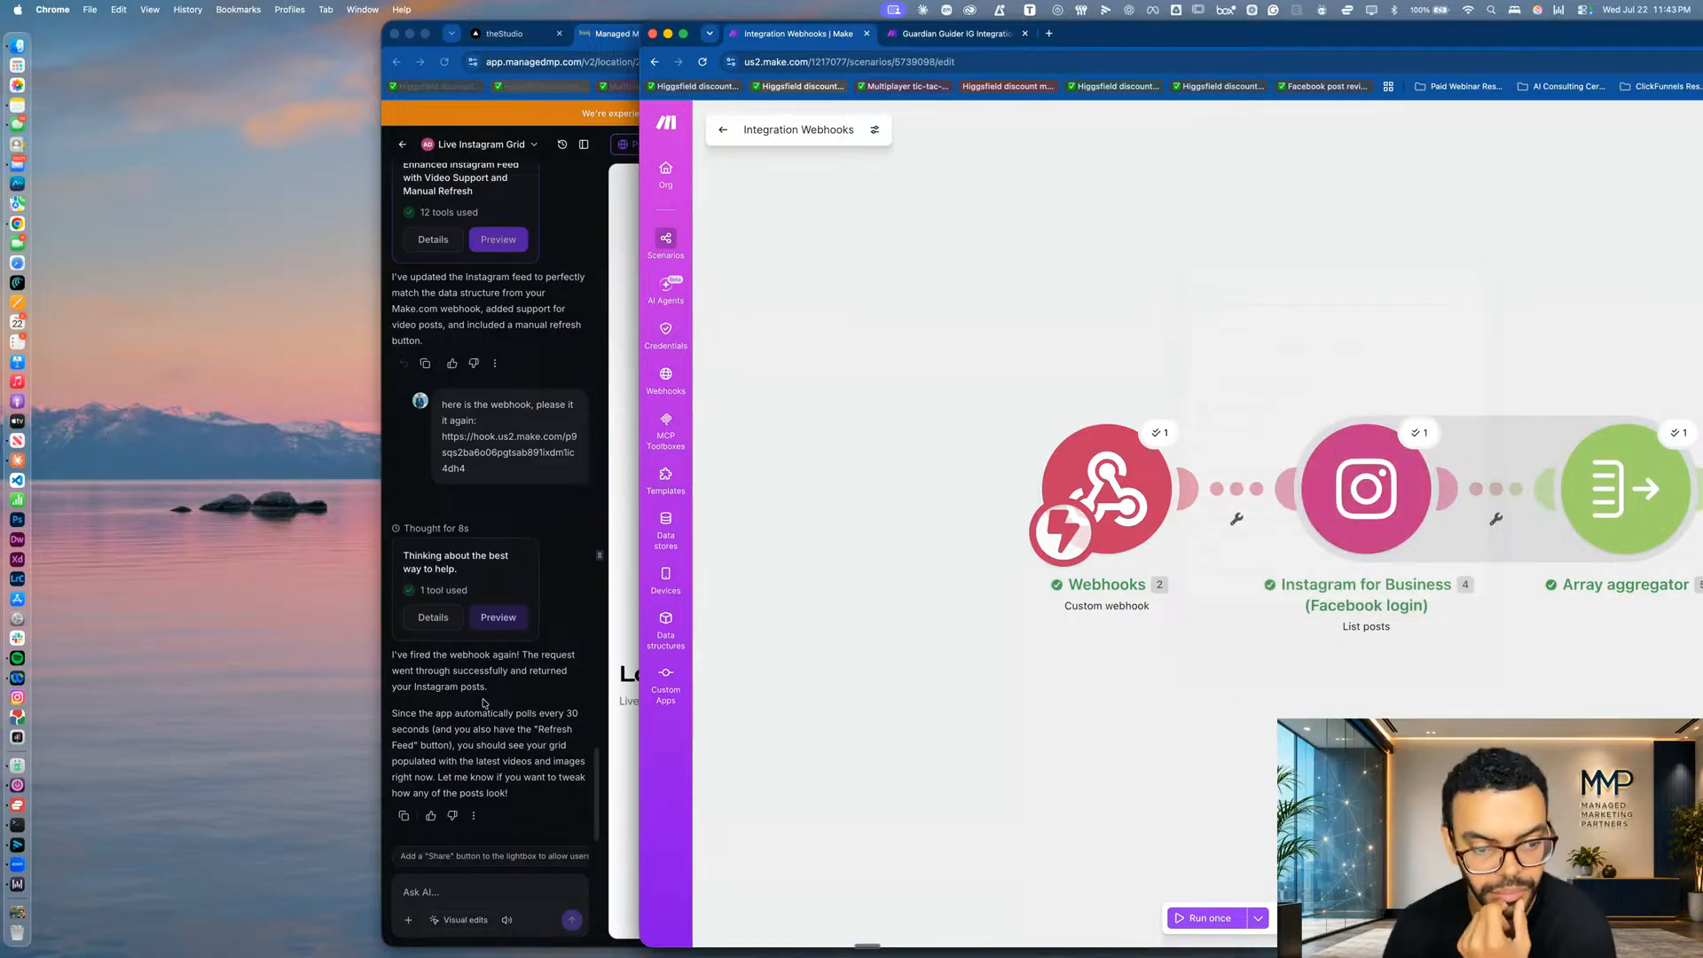
# Return to AI Studio, refresh the Latest Updates feed in the preview and examine its grid.
pyautogui.click(480, 667)
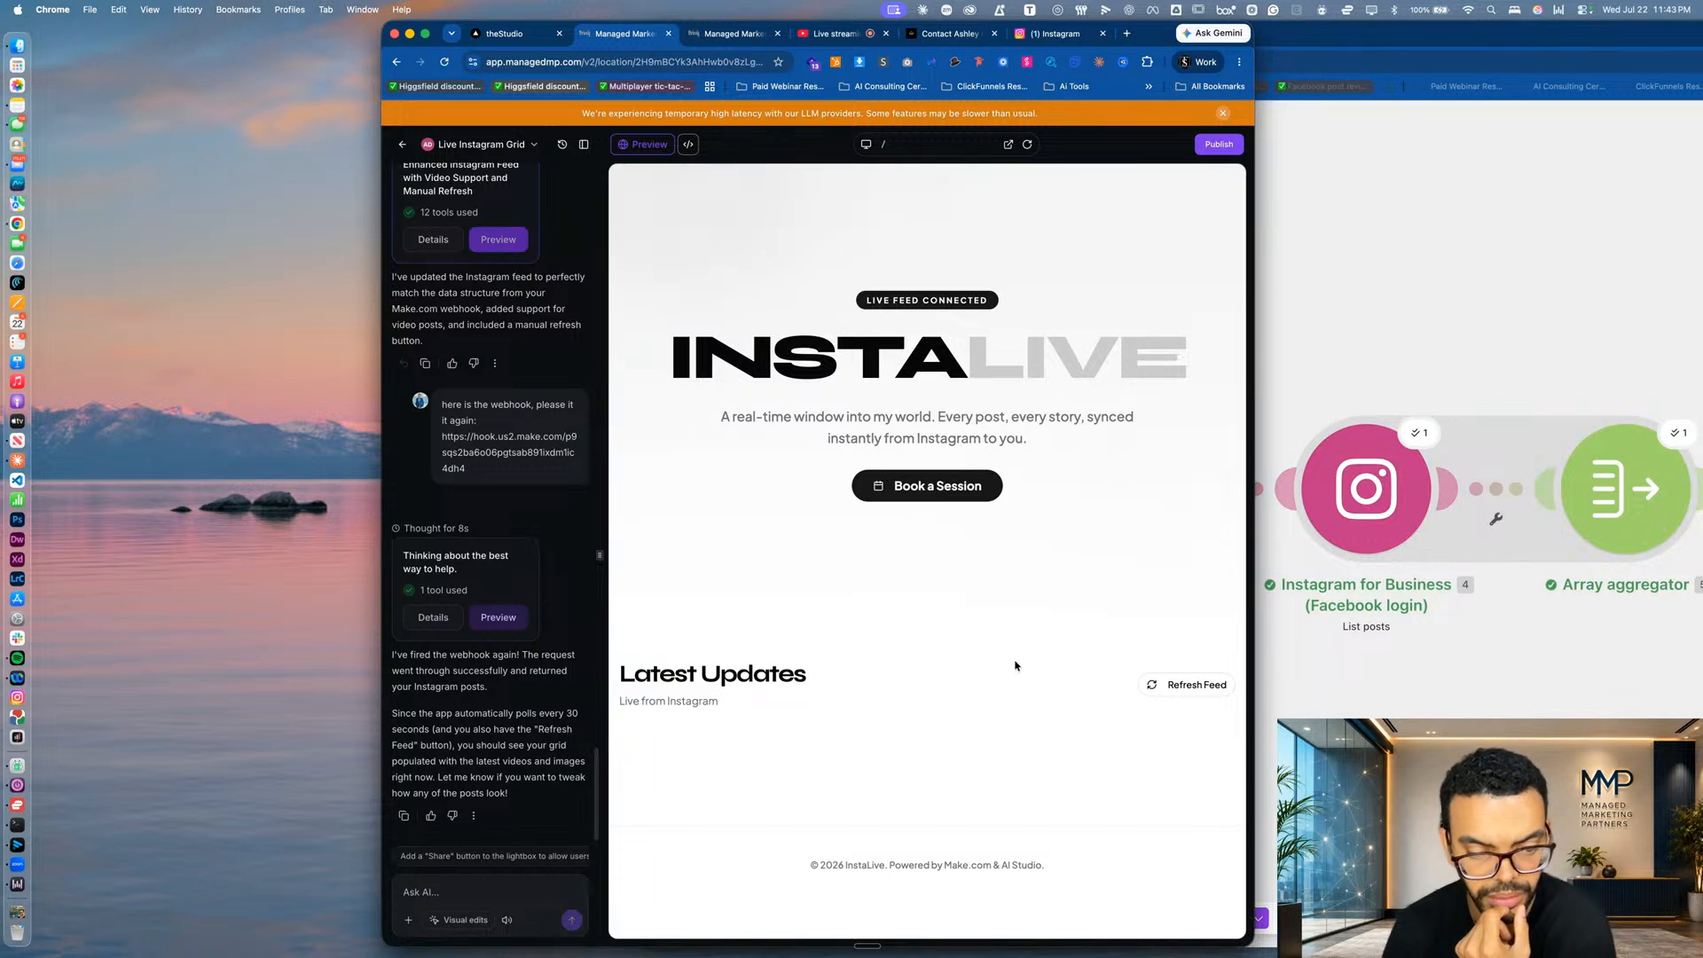
pyautogui.click(1185, 684)
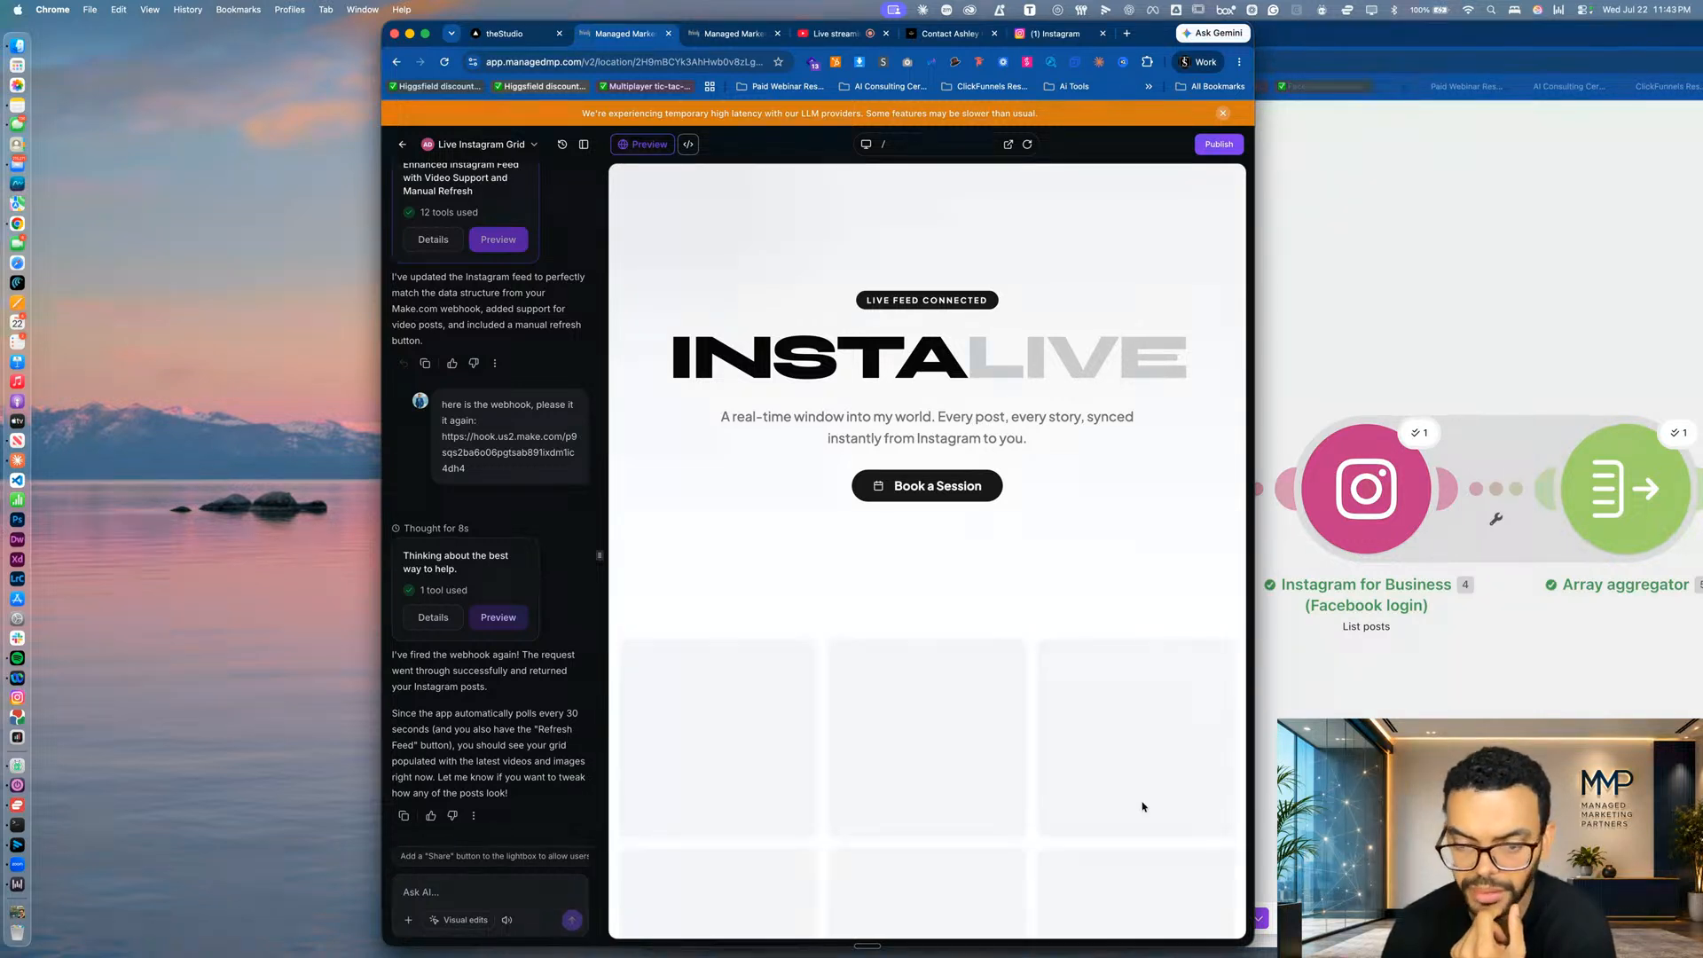
pyautogui.scroll(-5, 1023, 546)
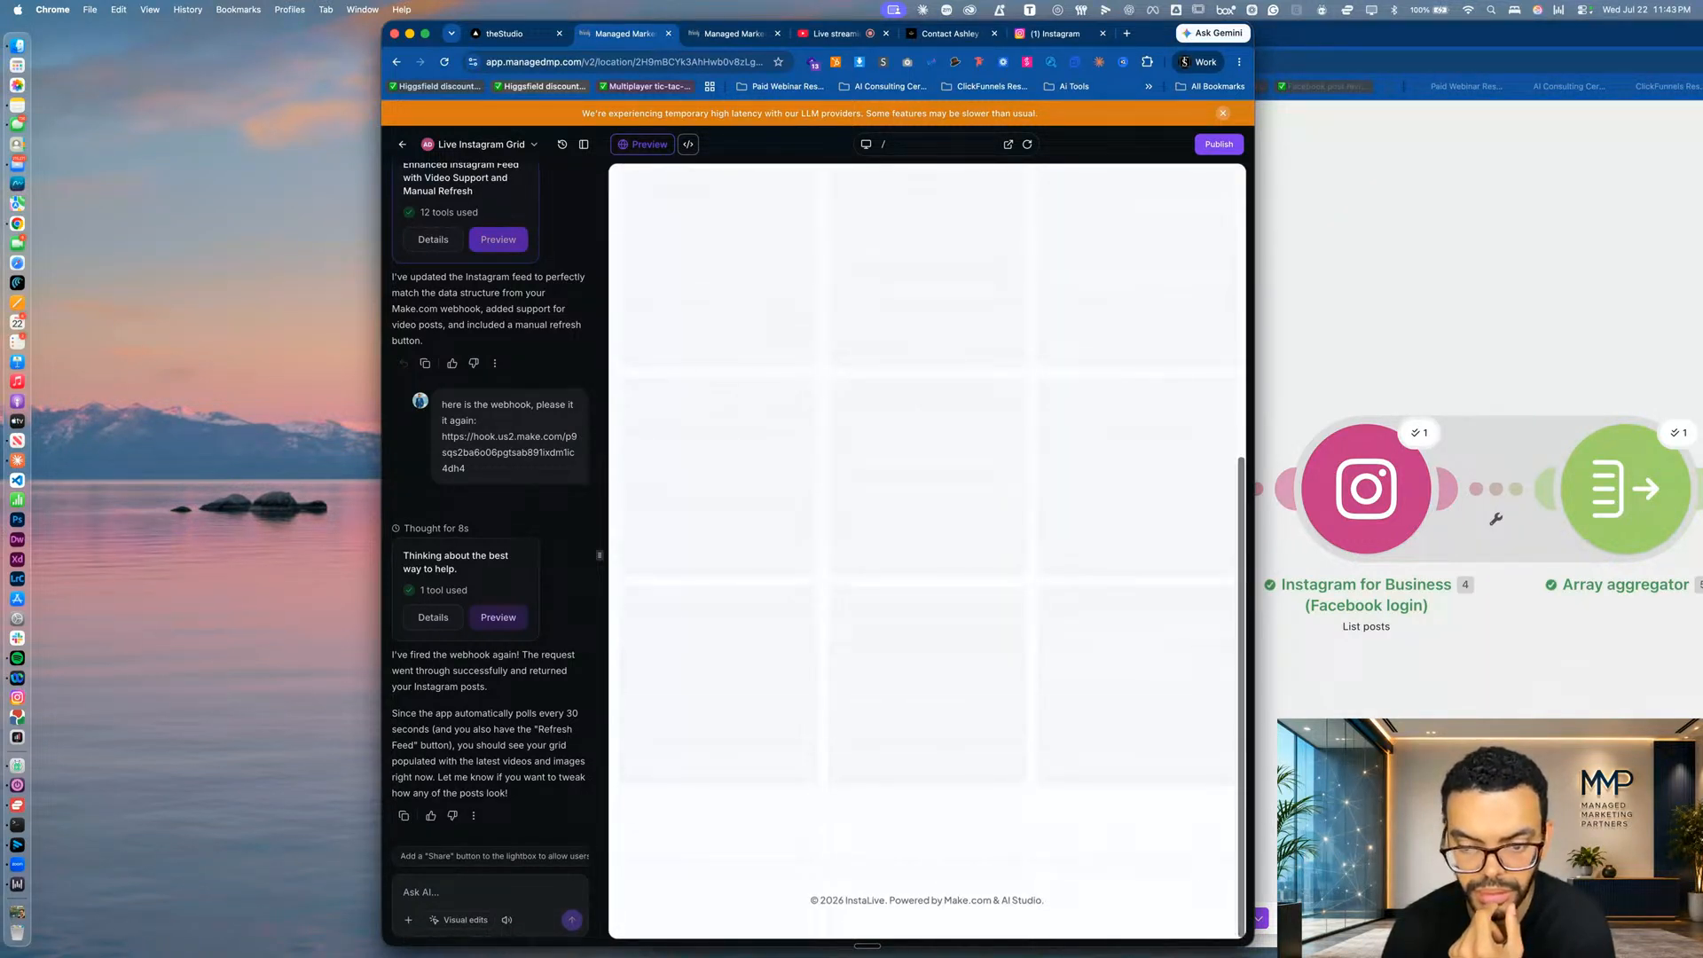
# Run Integration Webhooks once more in Make, waiting for new data, and return to the AI Studio preview.
pyautogui.press('super+grave')
pyautogui.click(1209, 918)
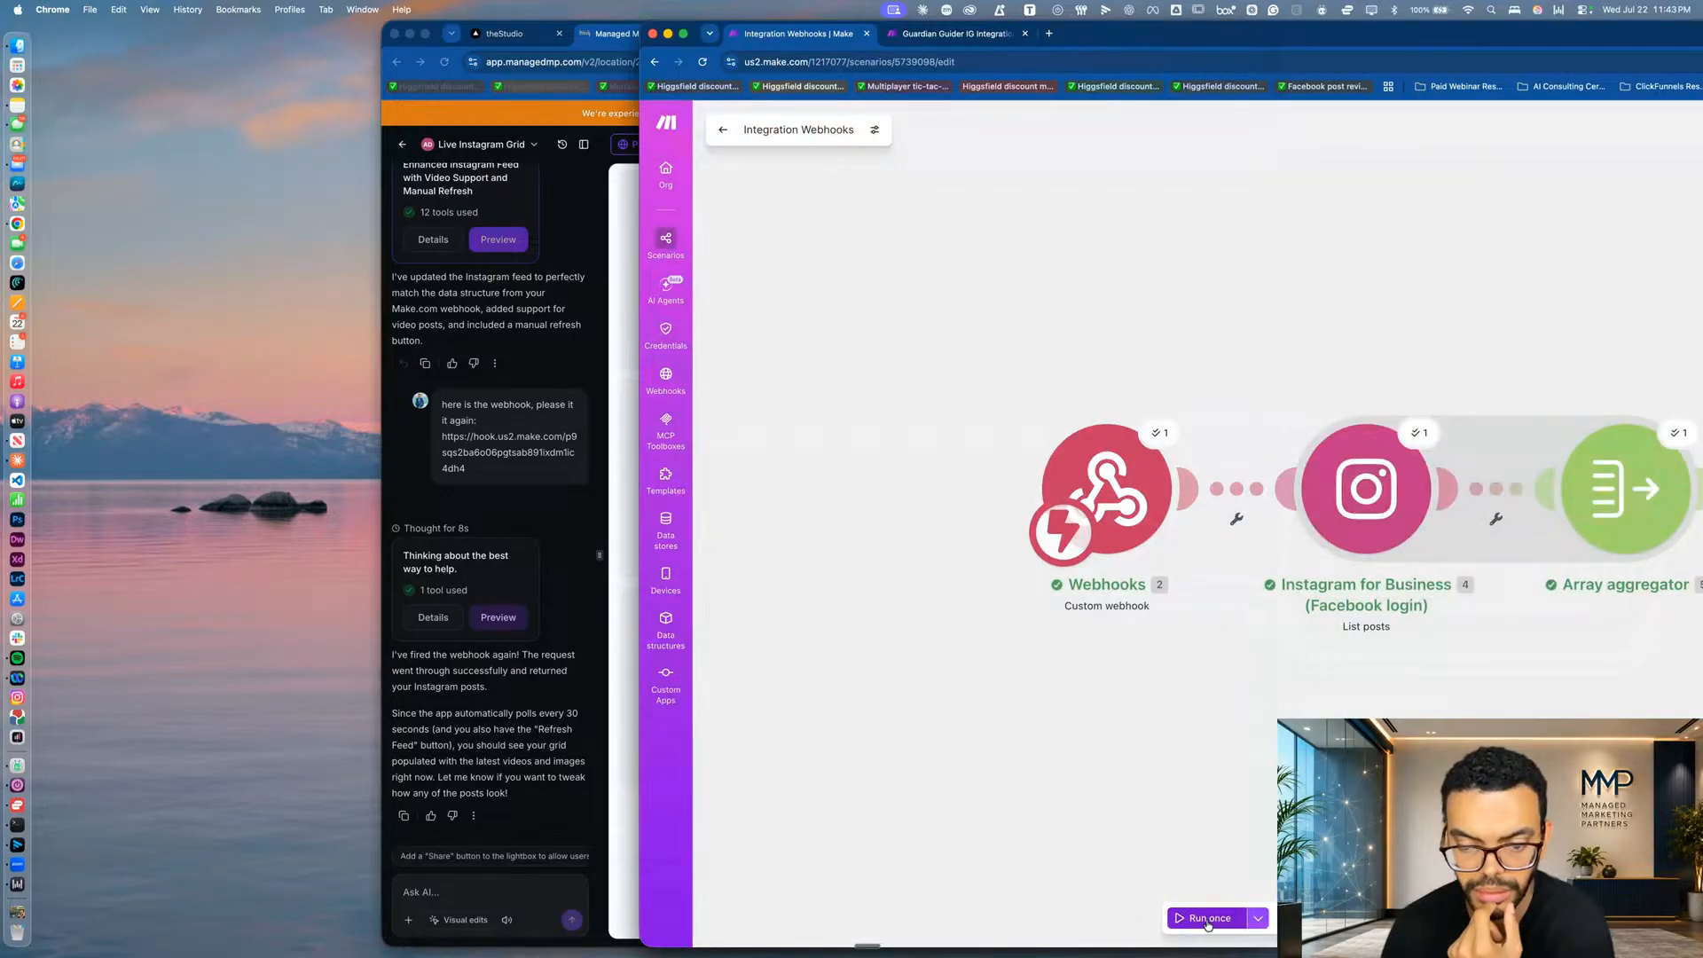
pyautogui.click(1485, 578)
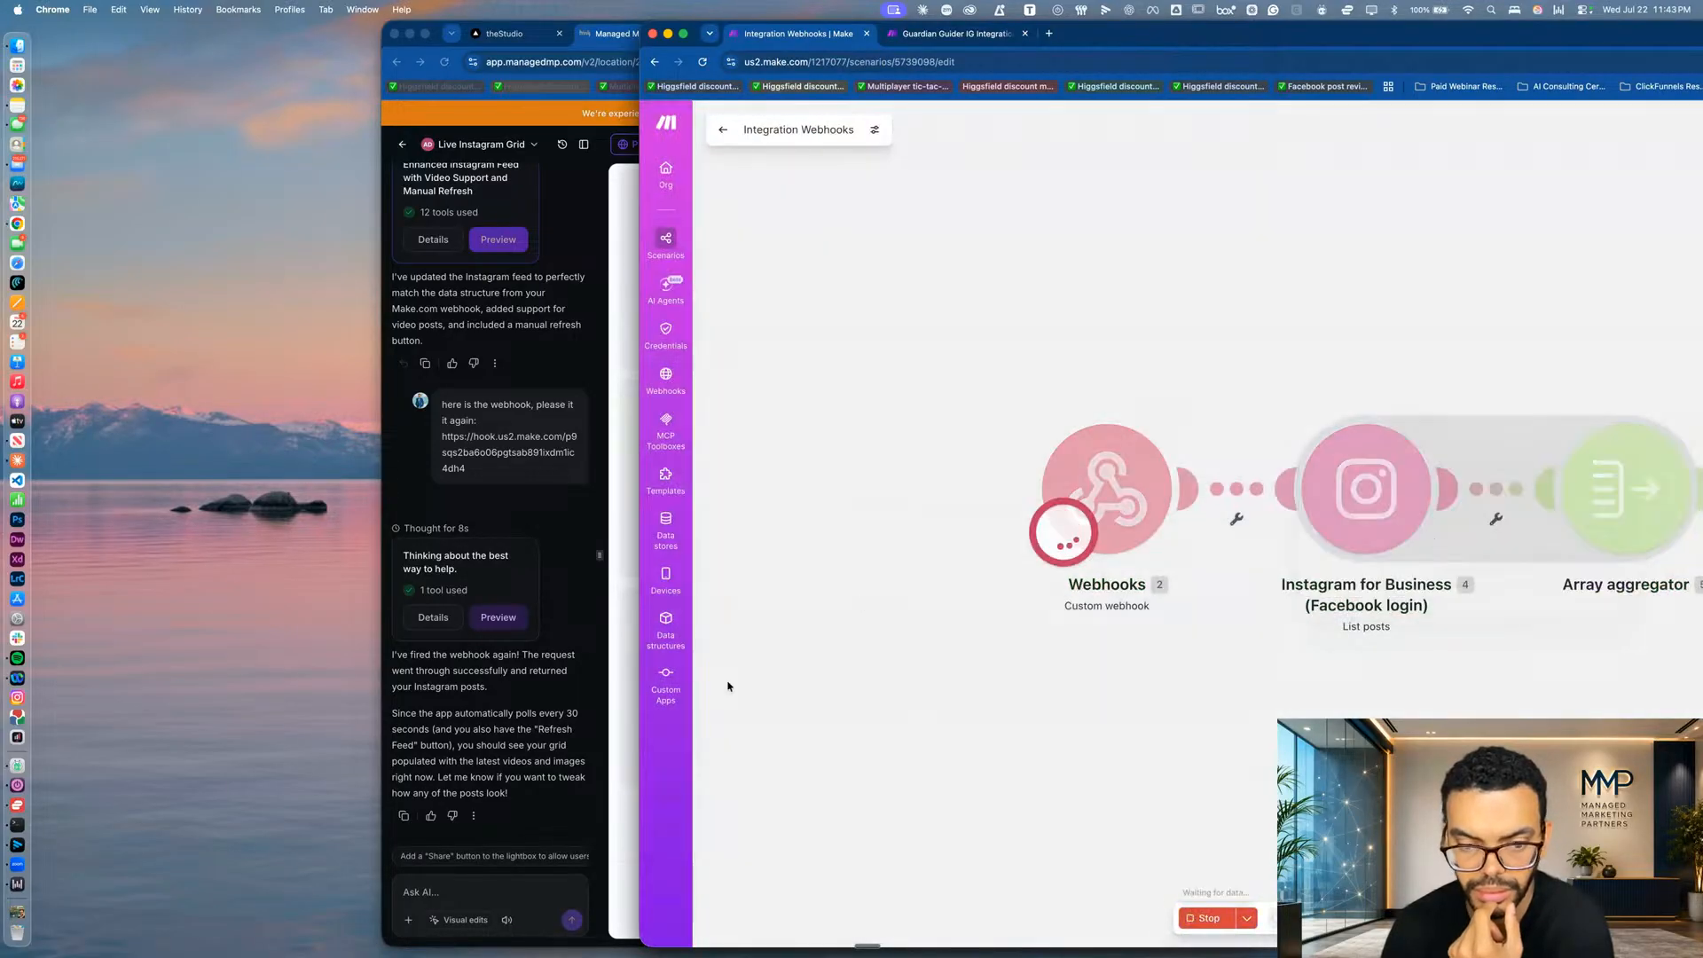
pyautogui.click(614, 743)
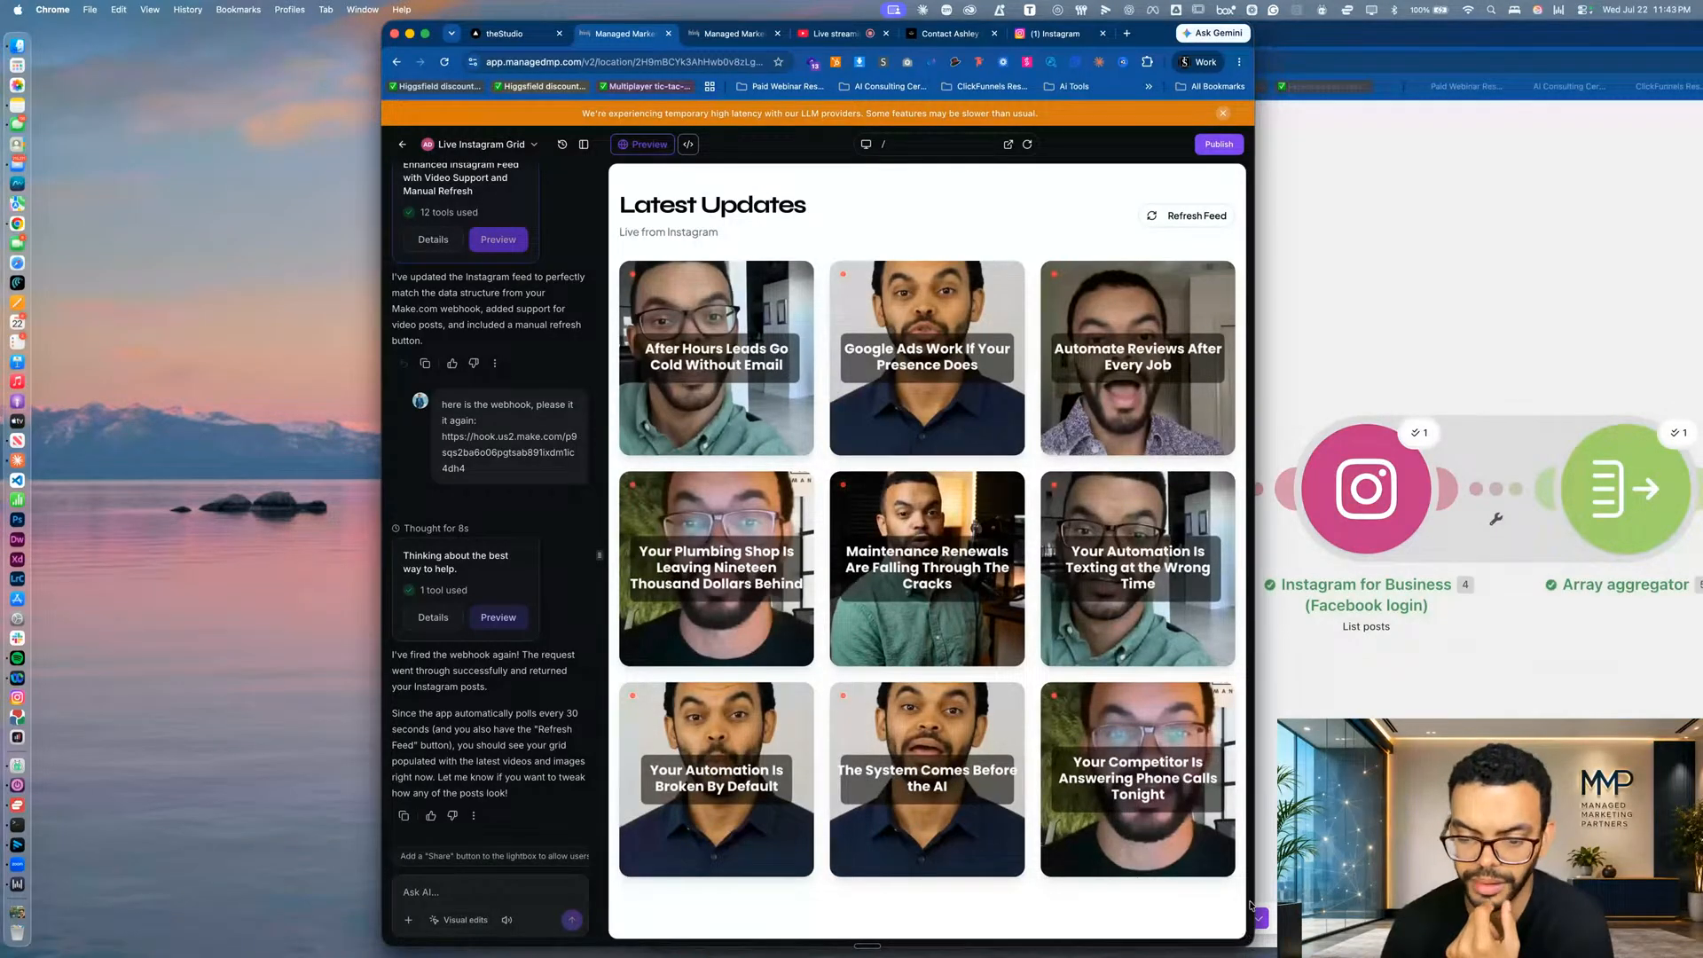
# Widen the AI Studio window and look through all the Instagram posts in the preview grid.
pyautogui.moveTo(1251, 898); pyautogui.dragTo(1599, 898)
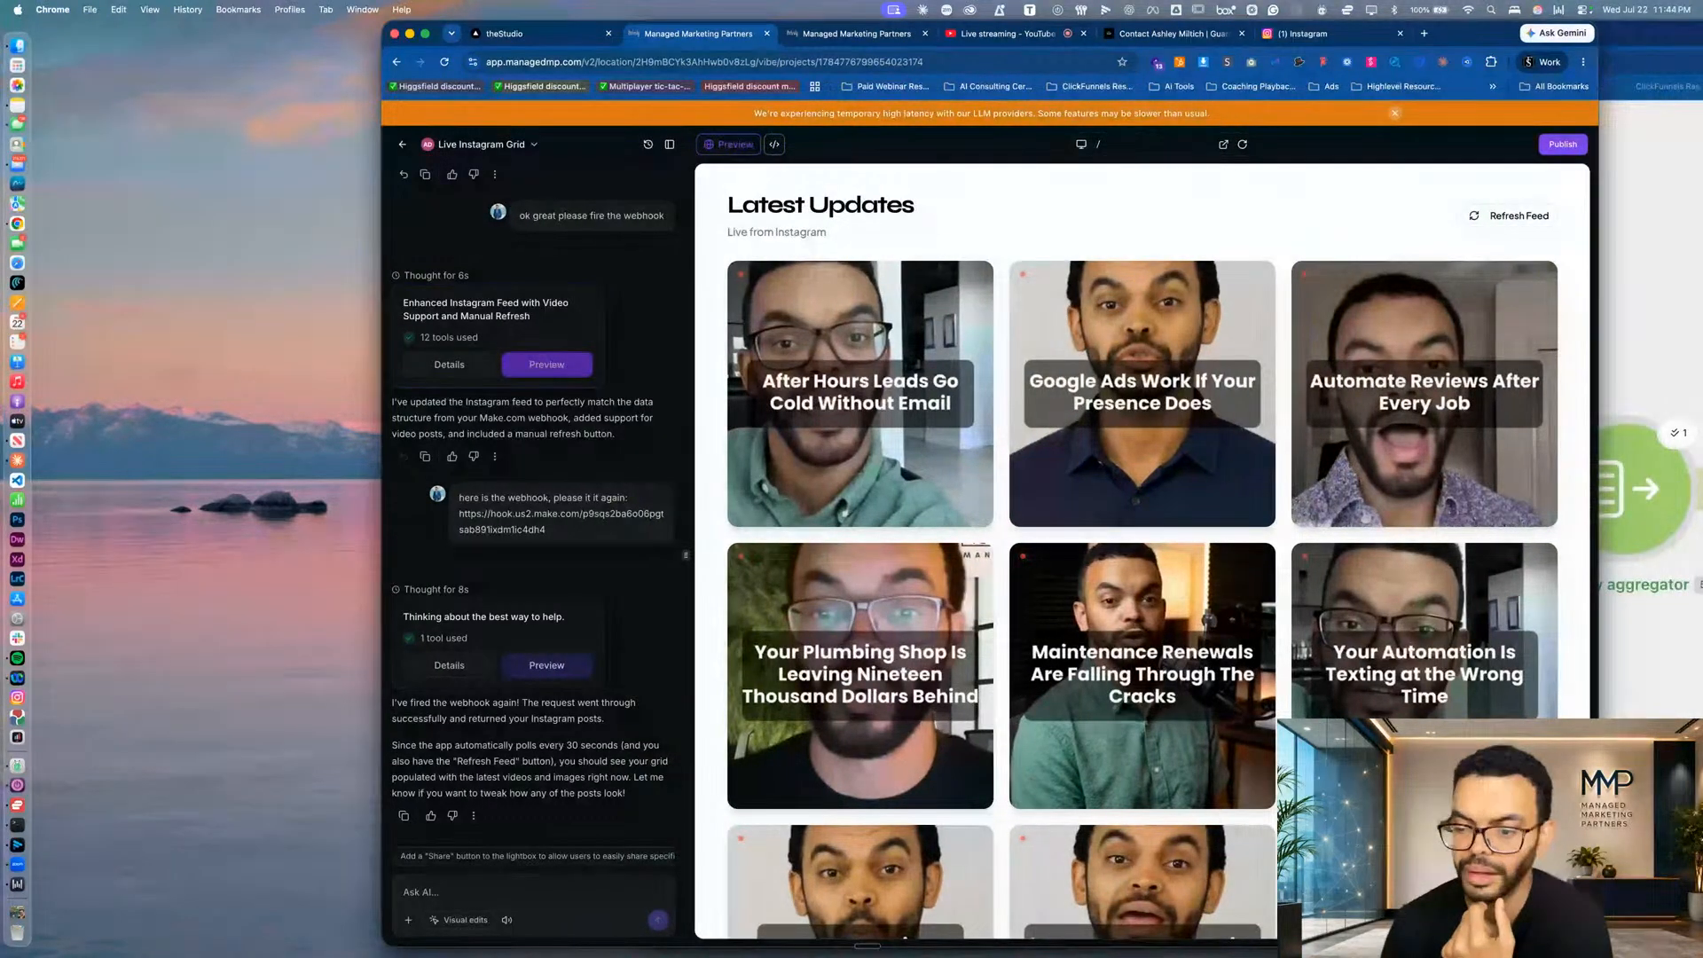
pyautogui.press('F11')
pyautogui.click(1077, 779)
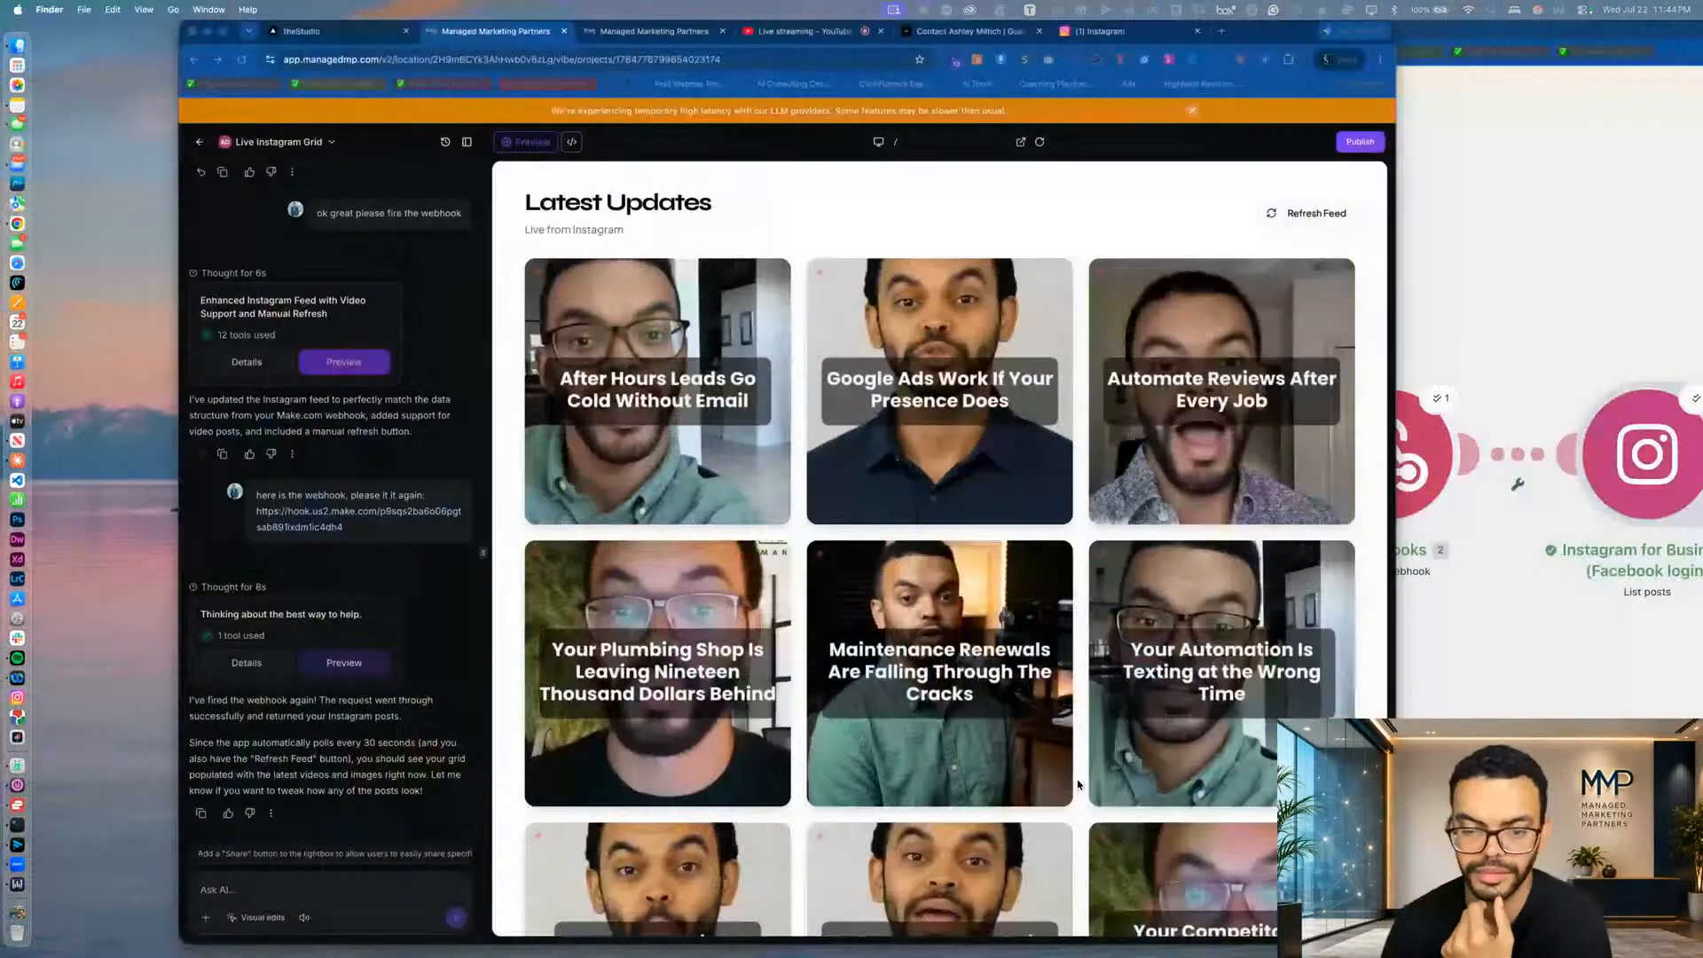
pyautogui.scroll(4, 1001, 407)
pyautogui.scroll(-6, 1001, 407)
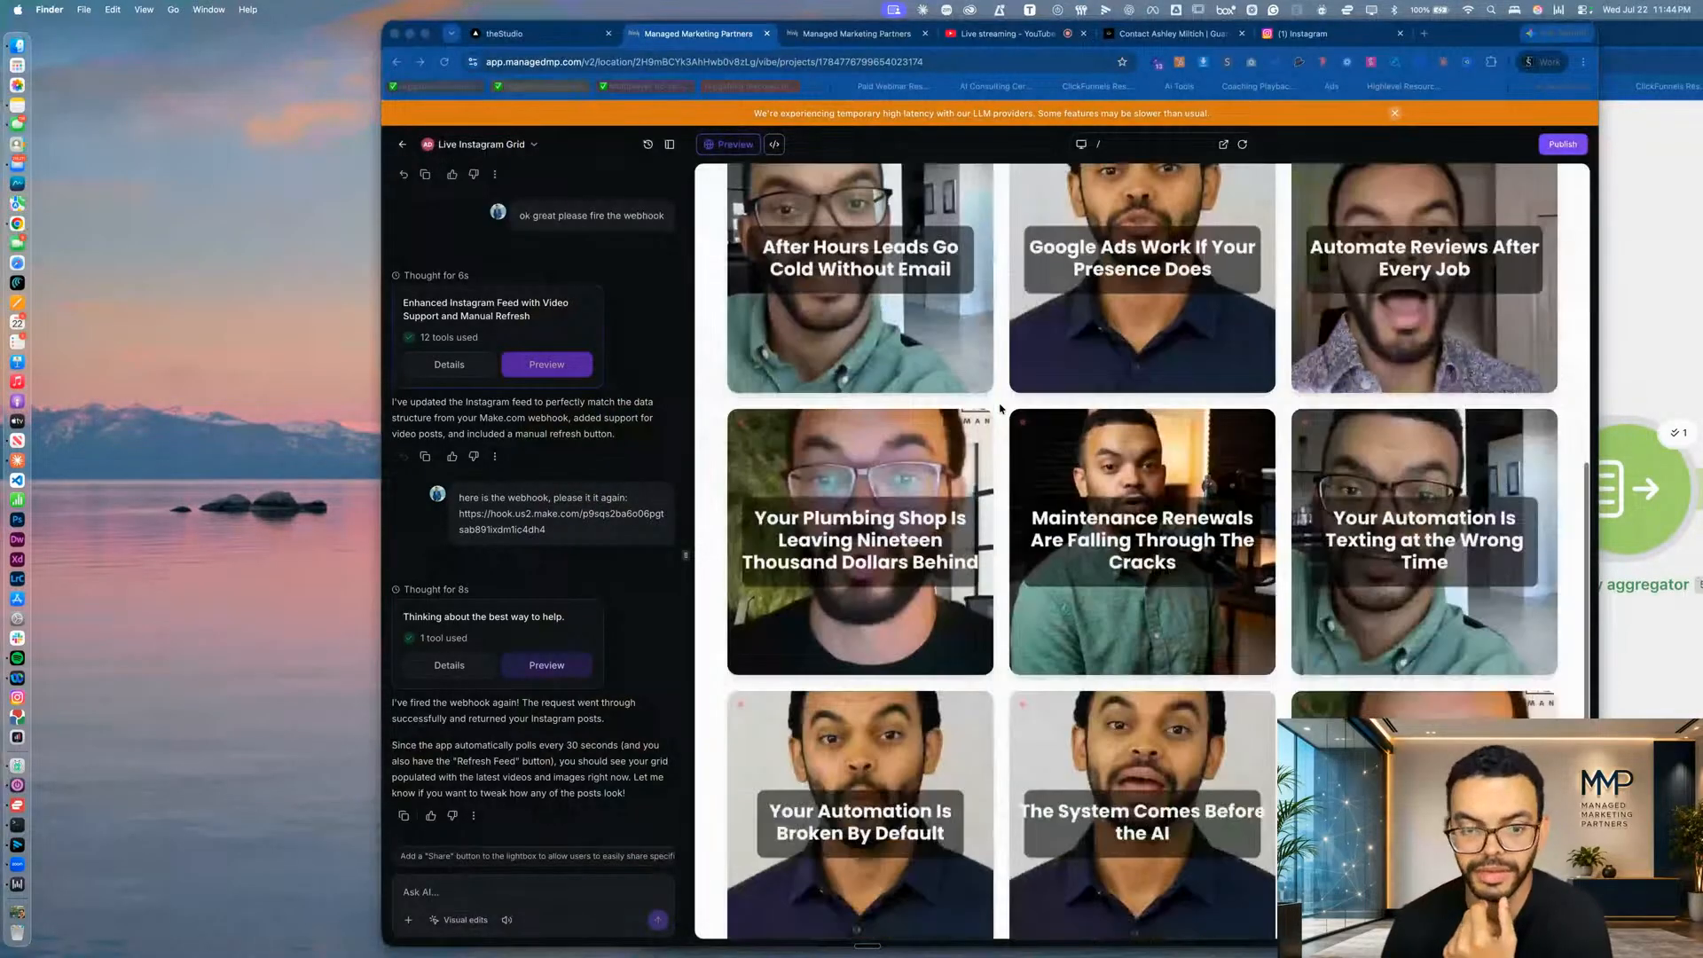
pyautogui.scroll(-3, 1001, 407)
pyautogui.click(1131, 566)
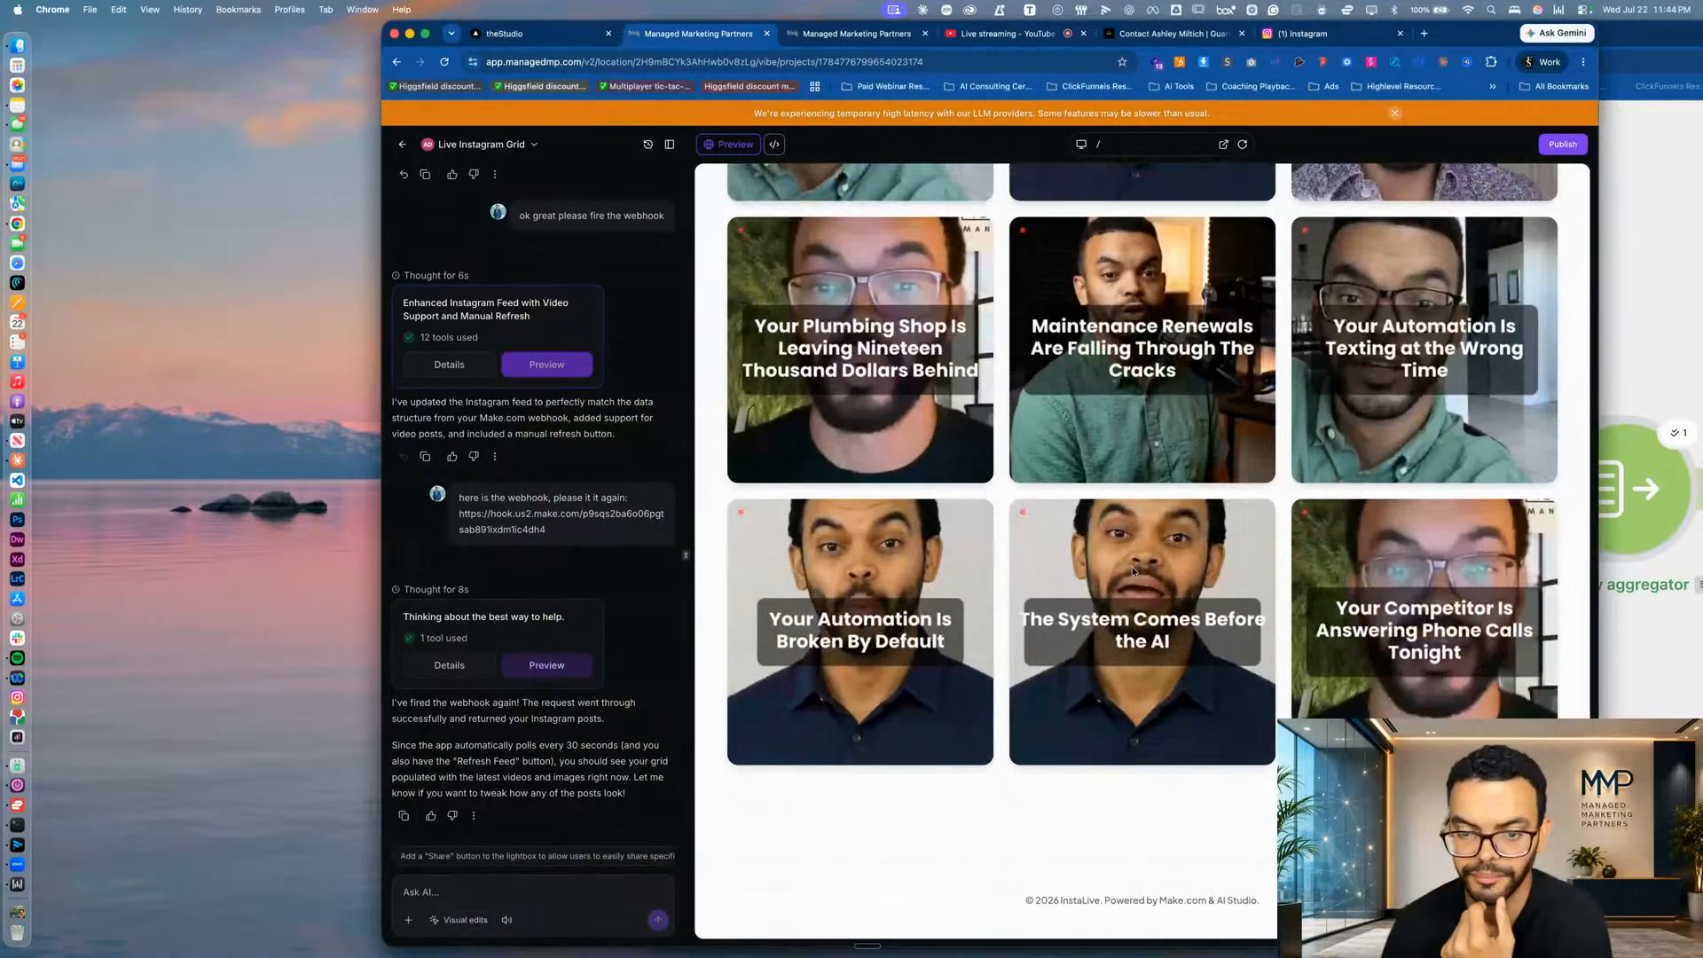
# Open the "The System Comes Before the AI" post in the preview, highlight its caption, and close the post.
pyautogui.click(1099, 647)
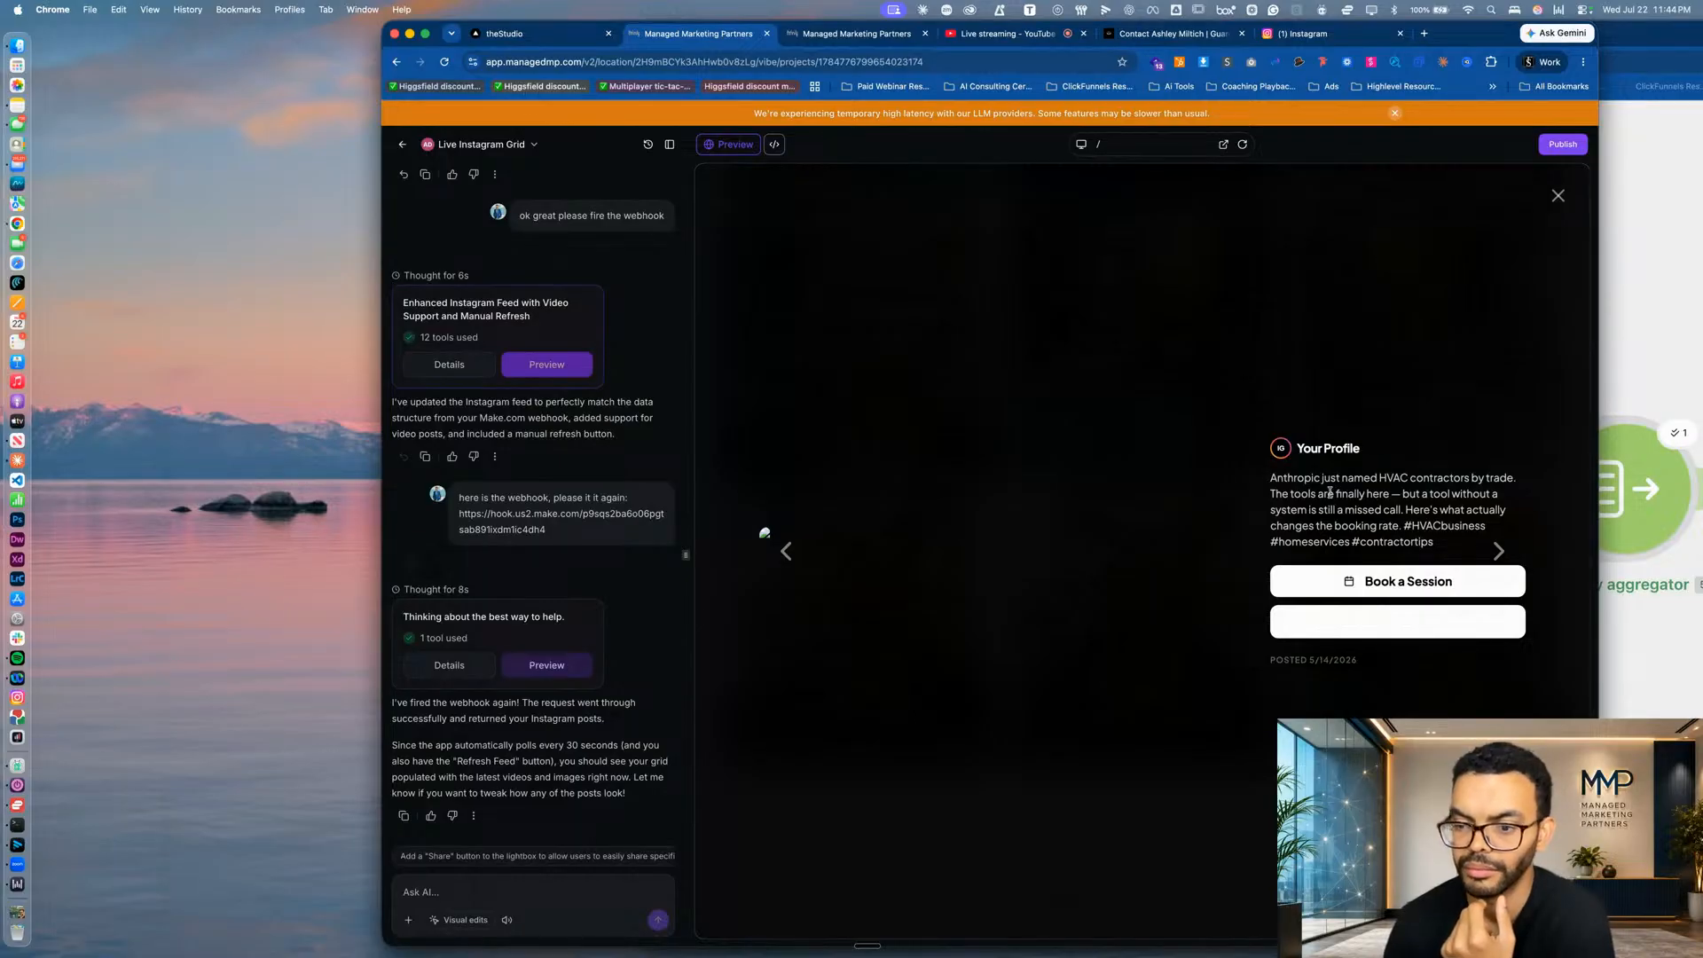
pyautogui.moveTo(1273, 471); pyautogui.dragTo(1436, 543)
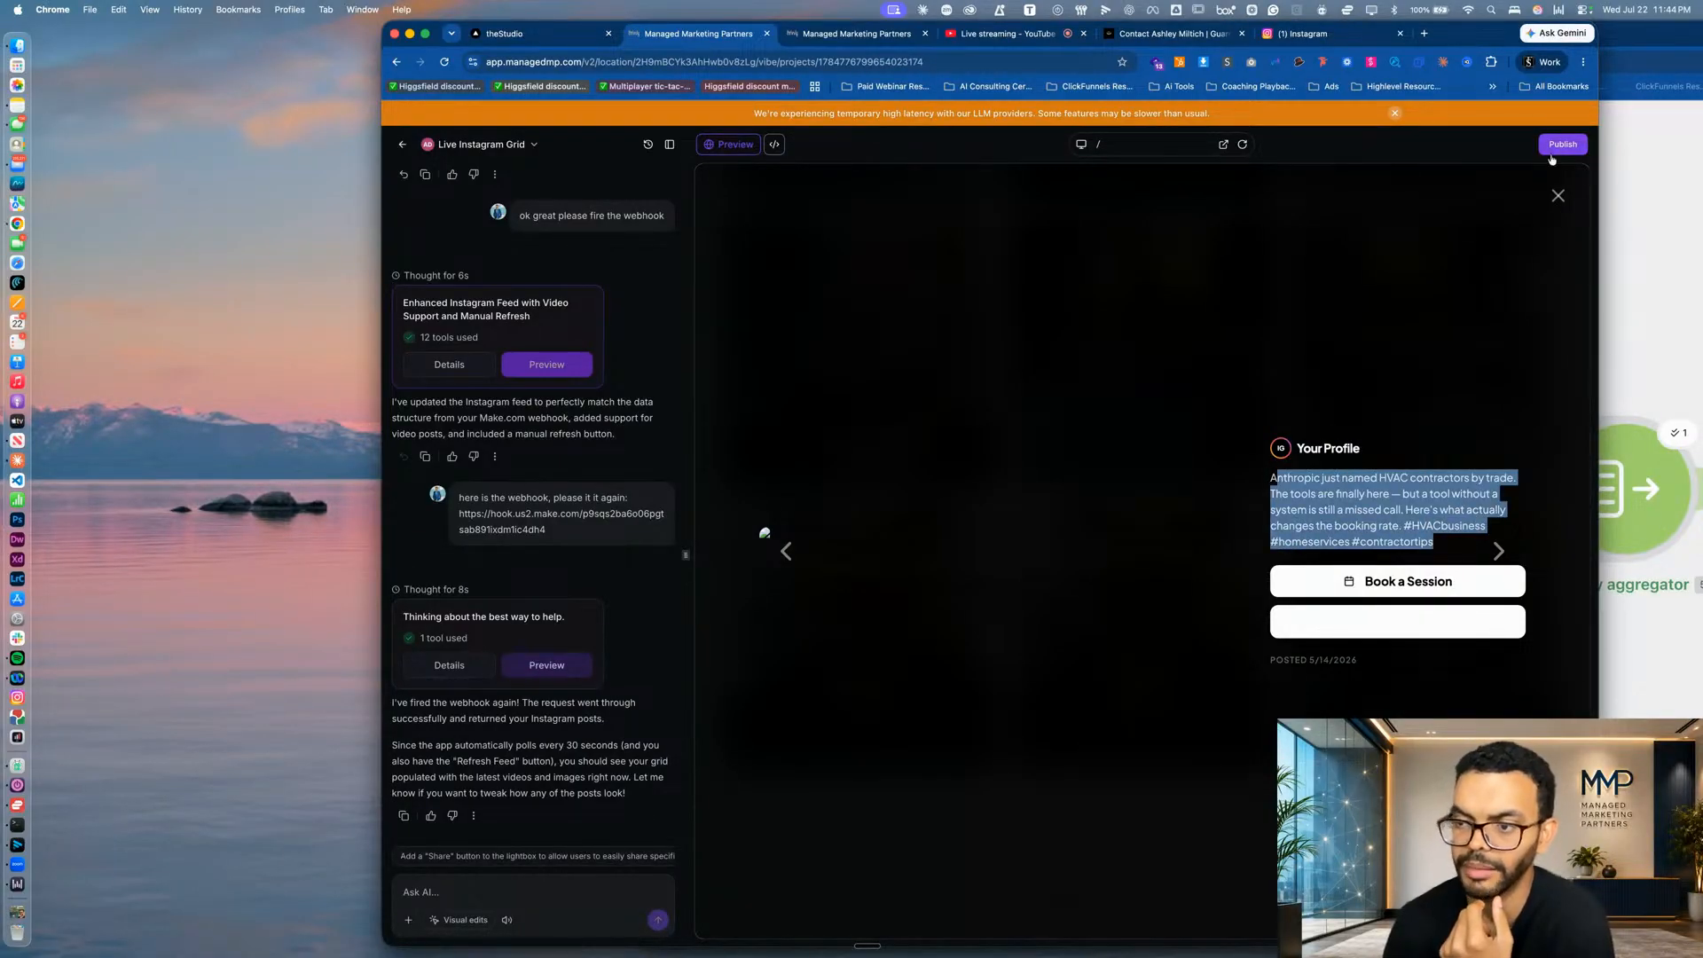
pyautogui.click(1557, 195)
# Return to the beginning of the preview page and open the preview in a separate browser tab.
pyautogui.scroll(10, 1153, 178)
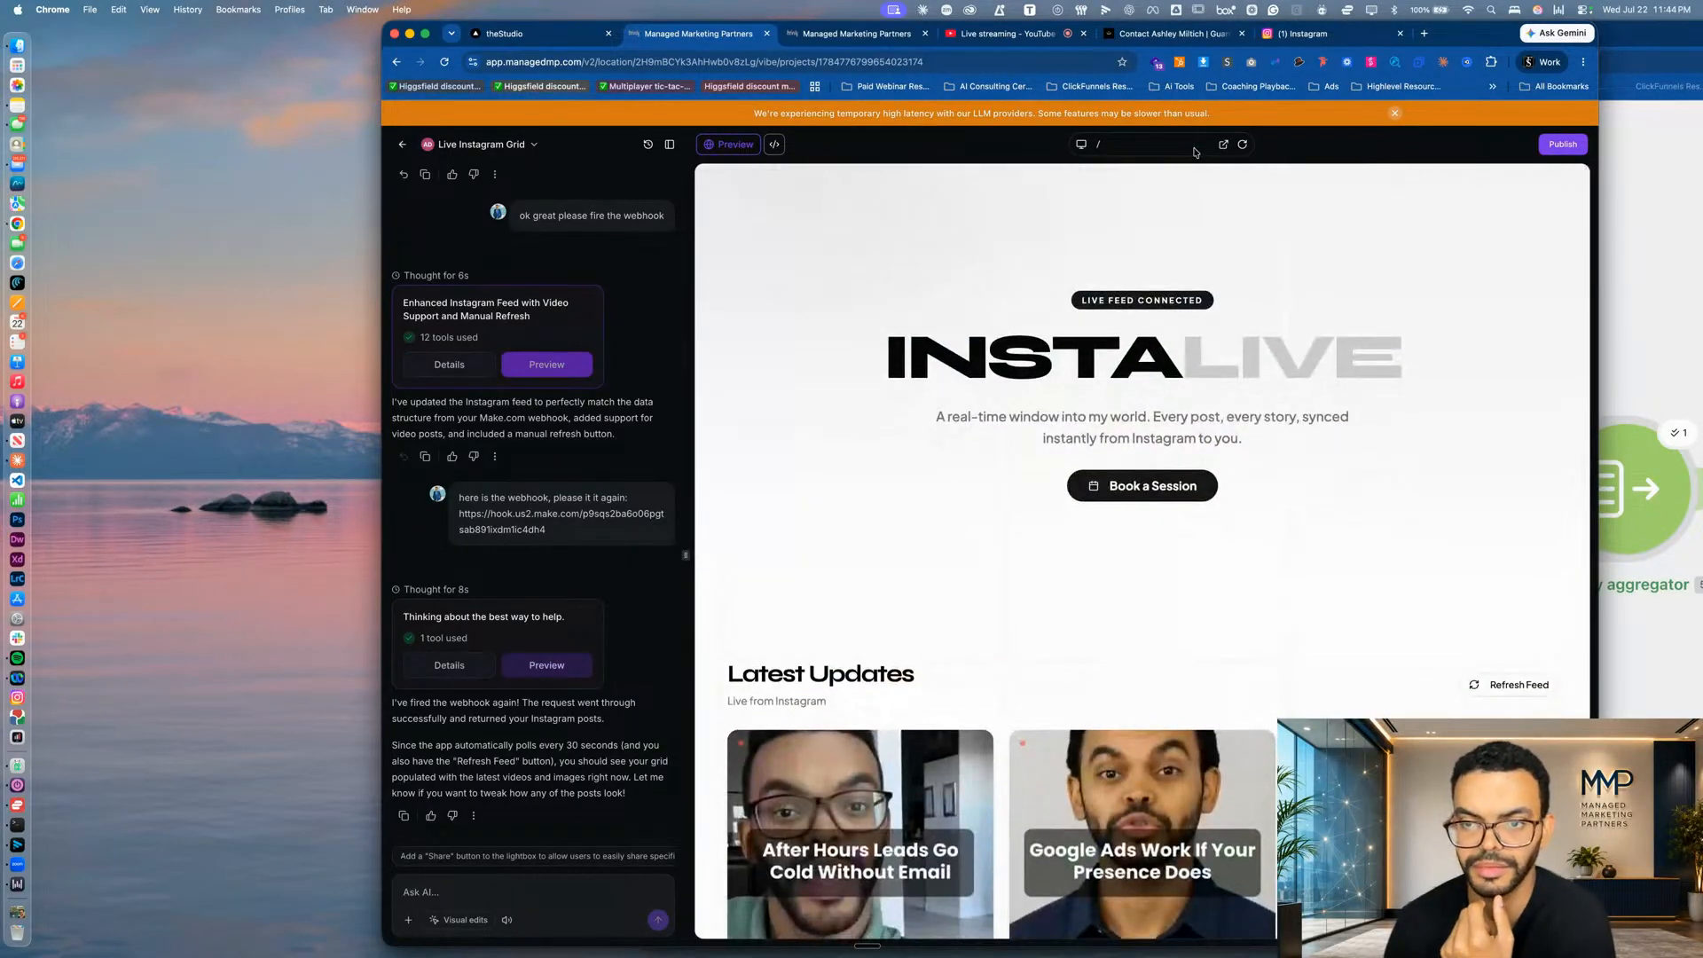
pyautogui.click(1223, 143)
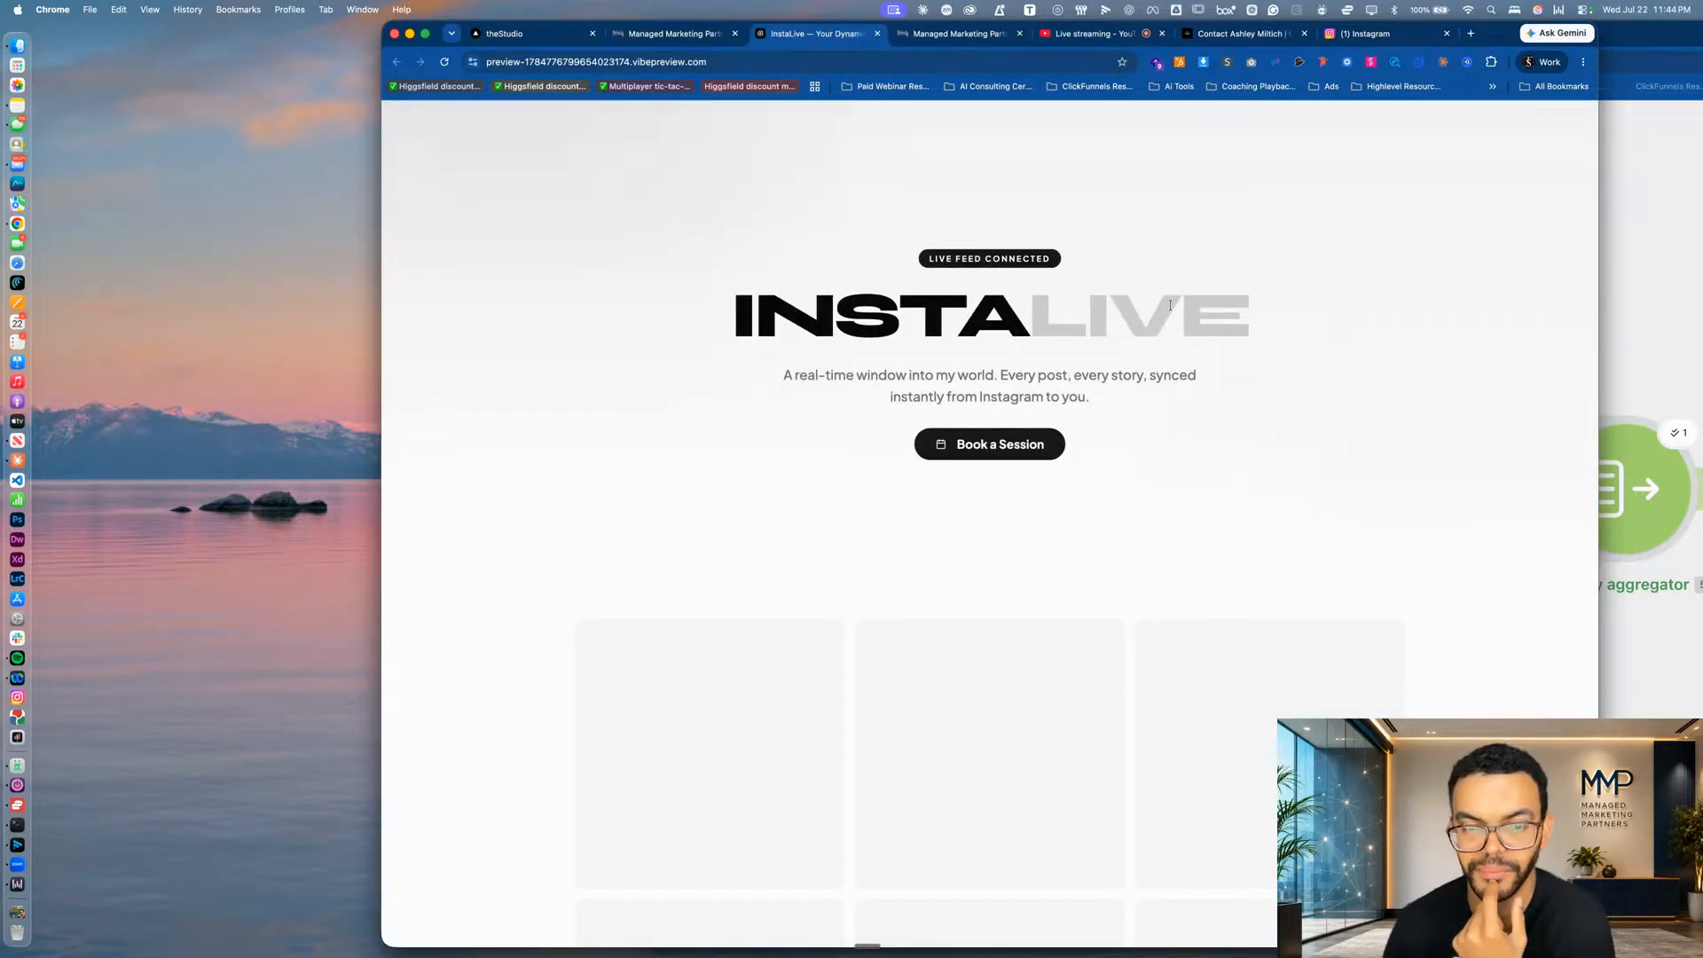
# Run Integration Webhooks once in Make, waiting for new data, and refresh the Instagram feed on the preview page.
pyautogui.click(1652, 338)
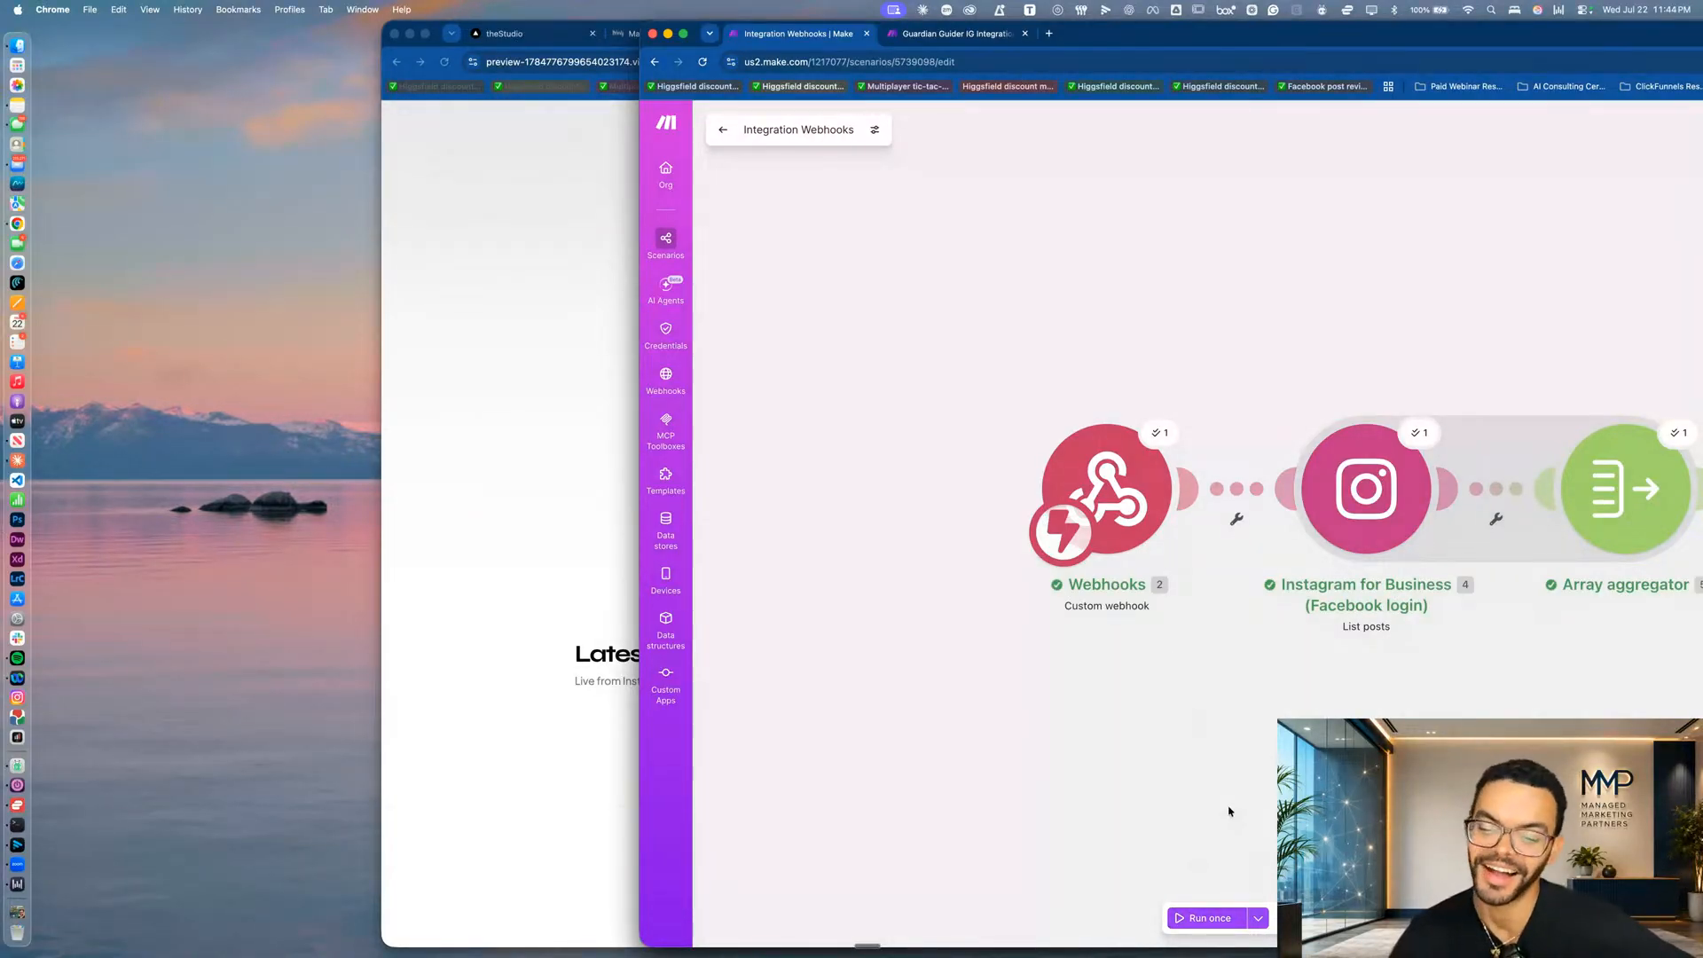
pyautogui.click(1206, 919)
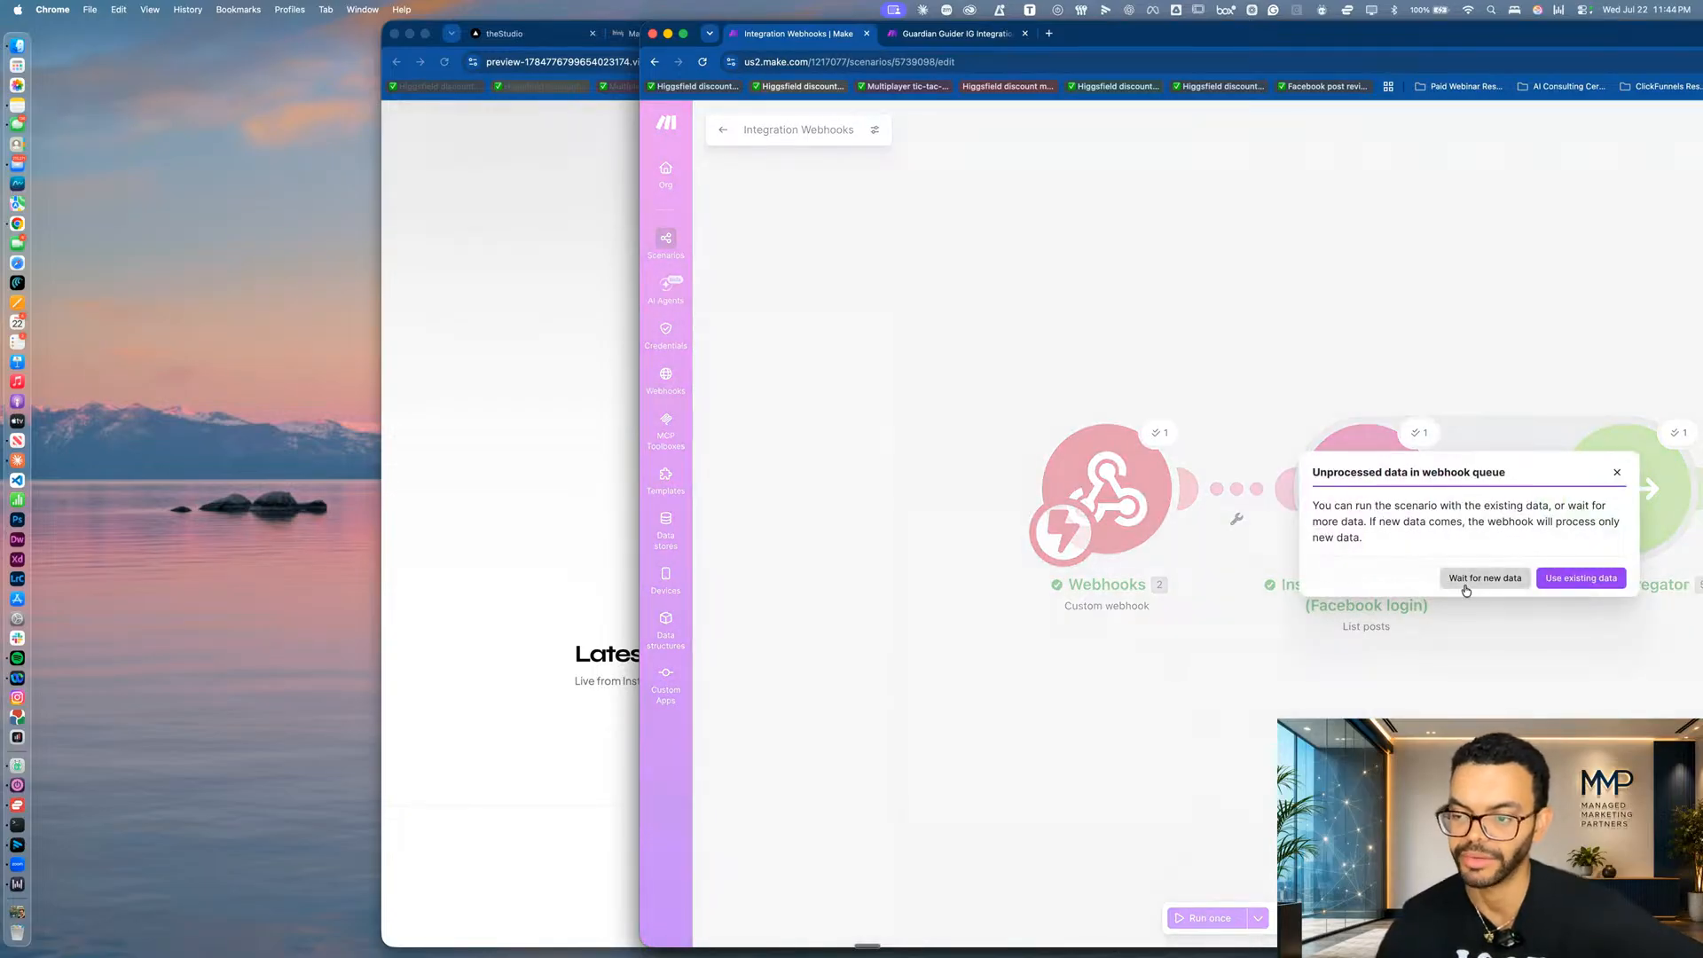
pyautogui.click(1466, 579)
pyautogui.click(598, 566)
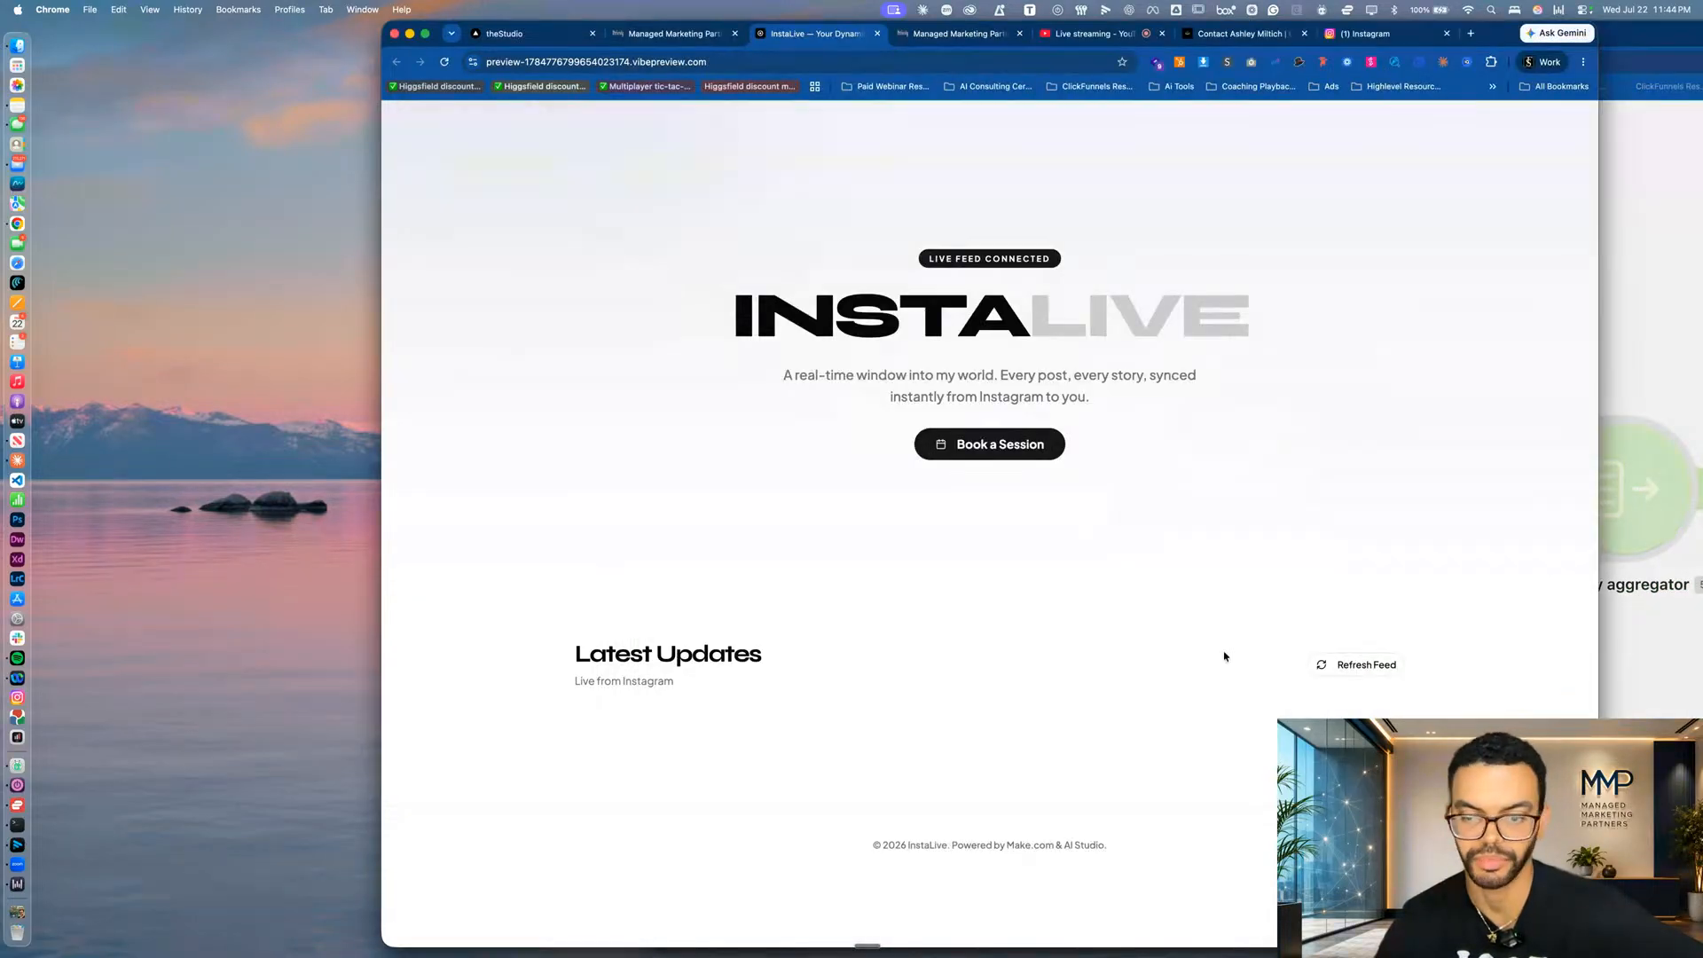
pyautogui.click(1322, 664)
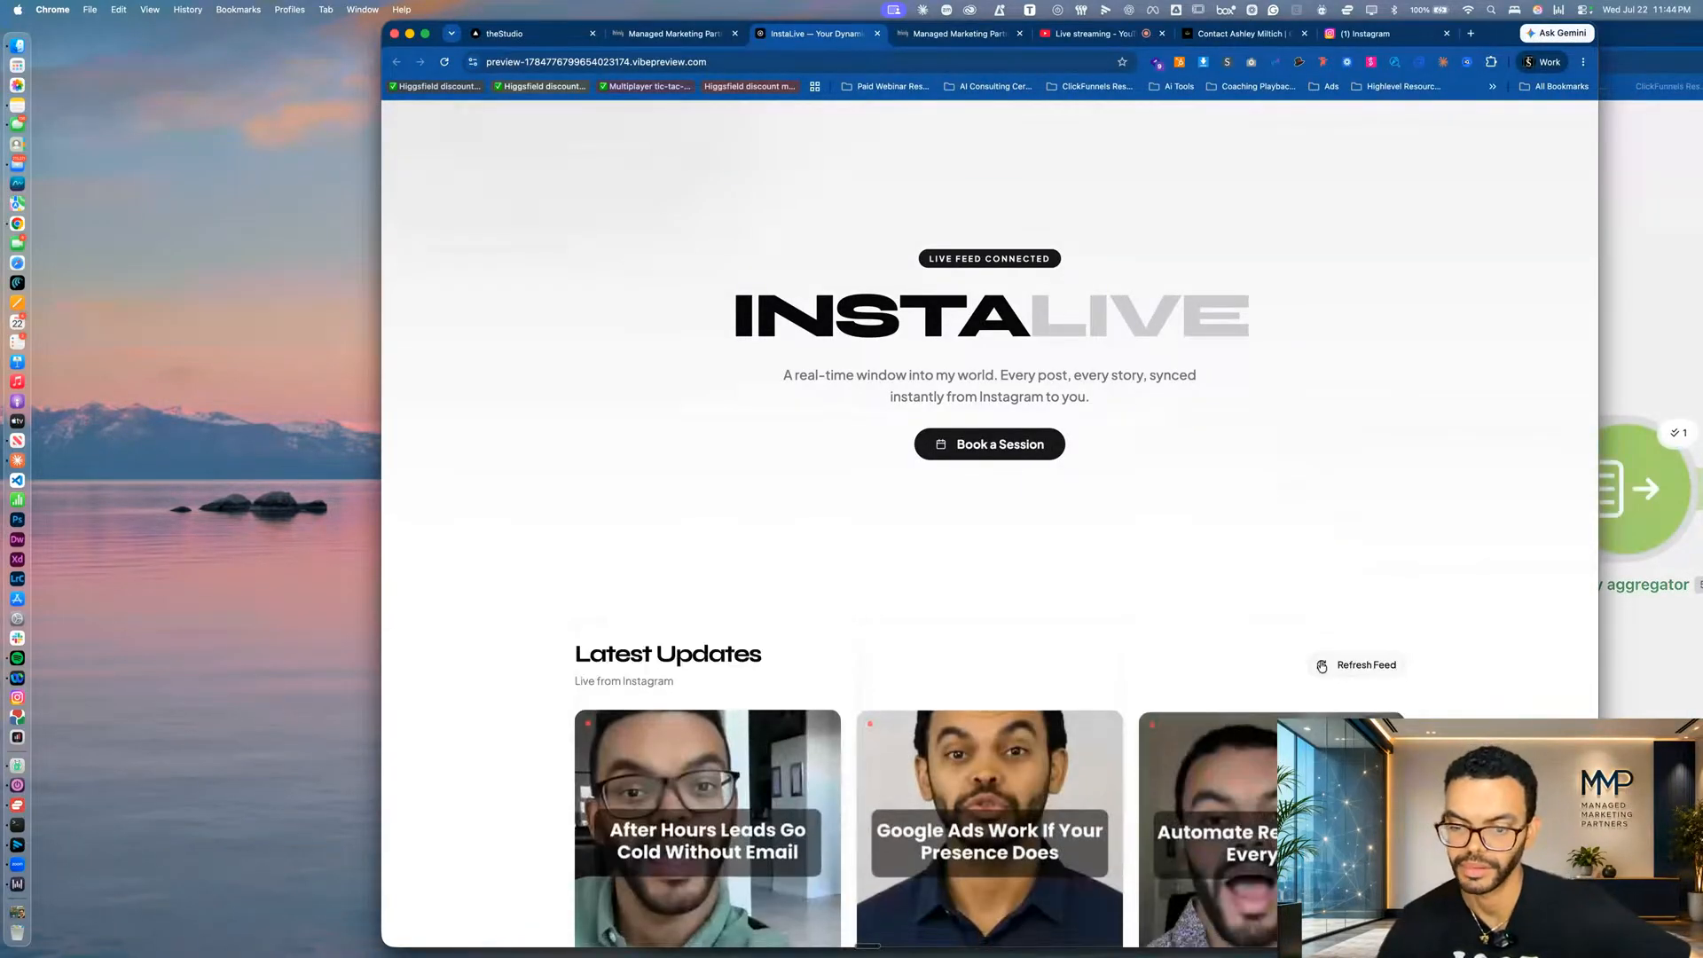
# Look through the refreshed grid, open the "After Hours Leads Go Cold Without Email" post, and pause its video.
pyautogui.scroll(-10, 1321, 665)
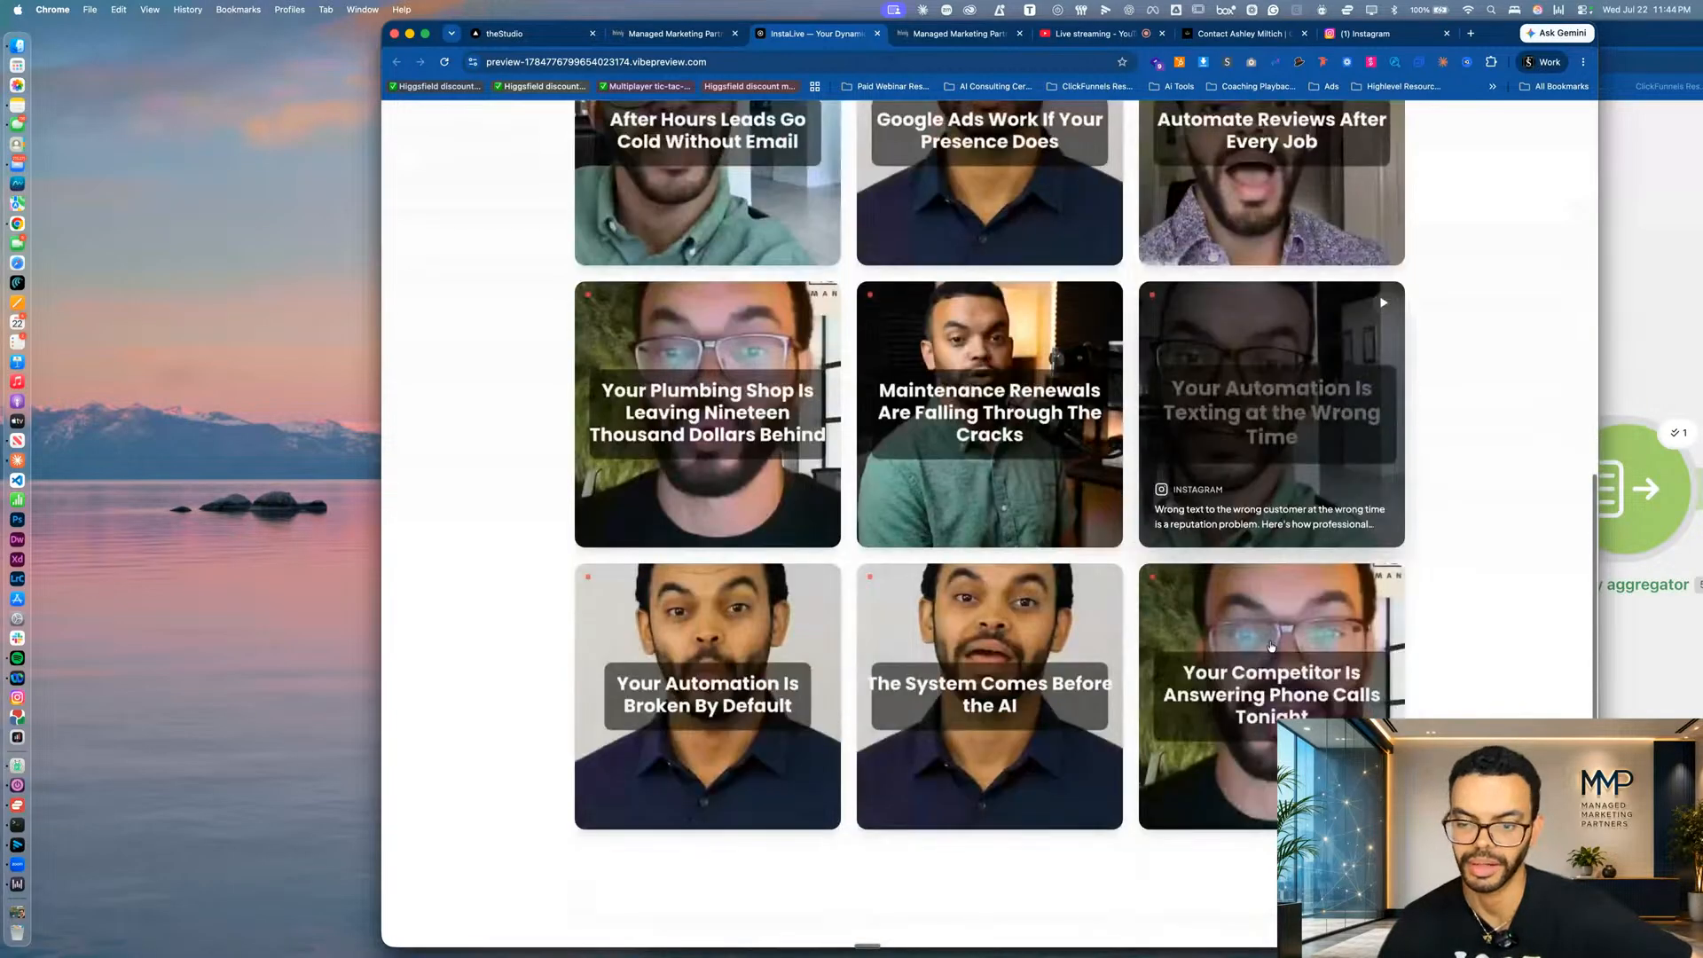
pyautogui.scroll(10, 1270, 646)
pyautogui.click(741, 722)
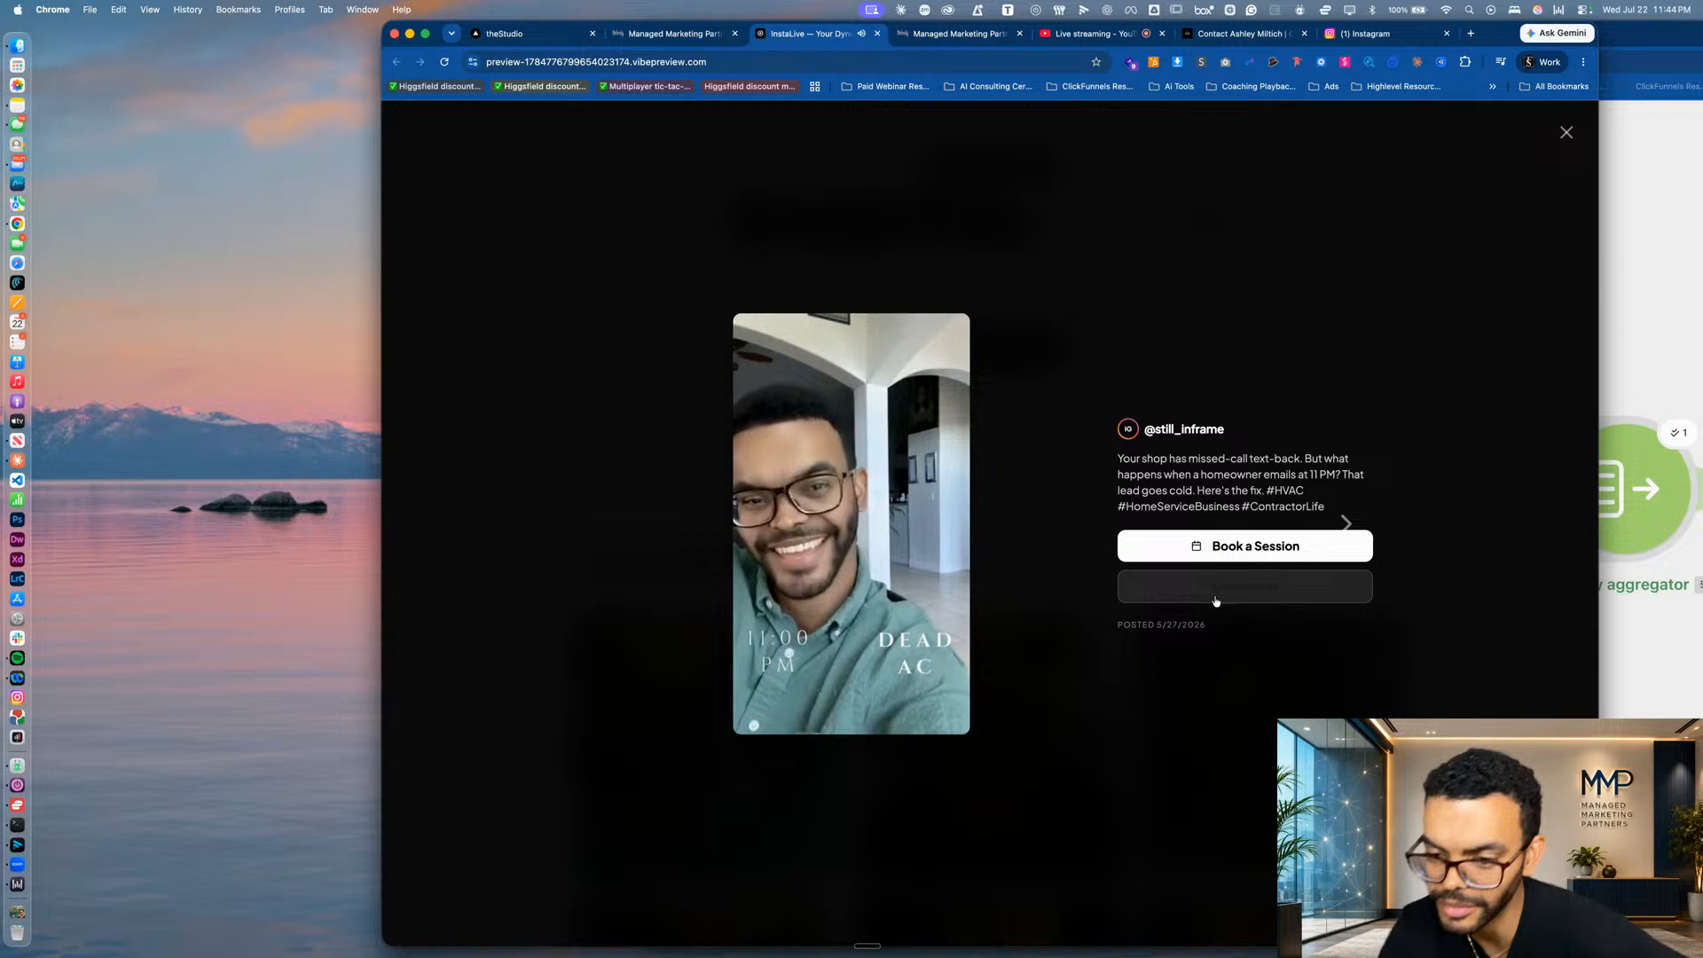
pyautogui.moveTo(752, 701)
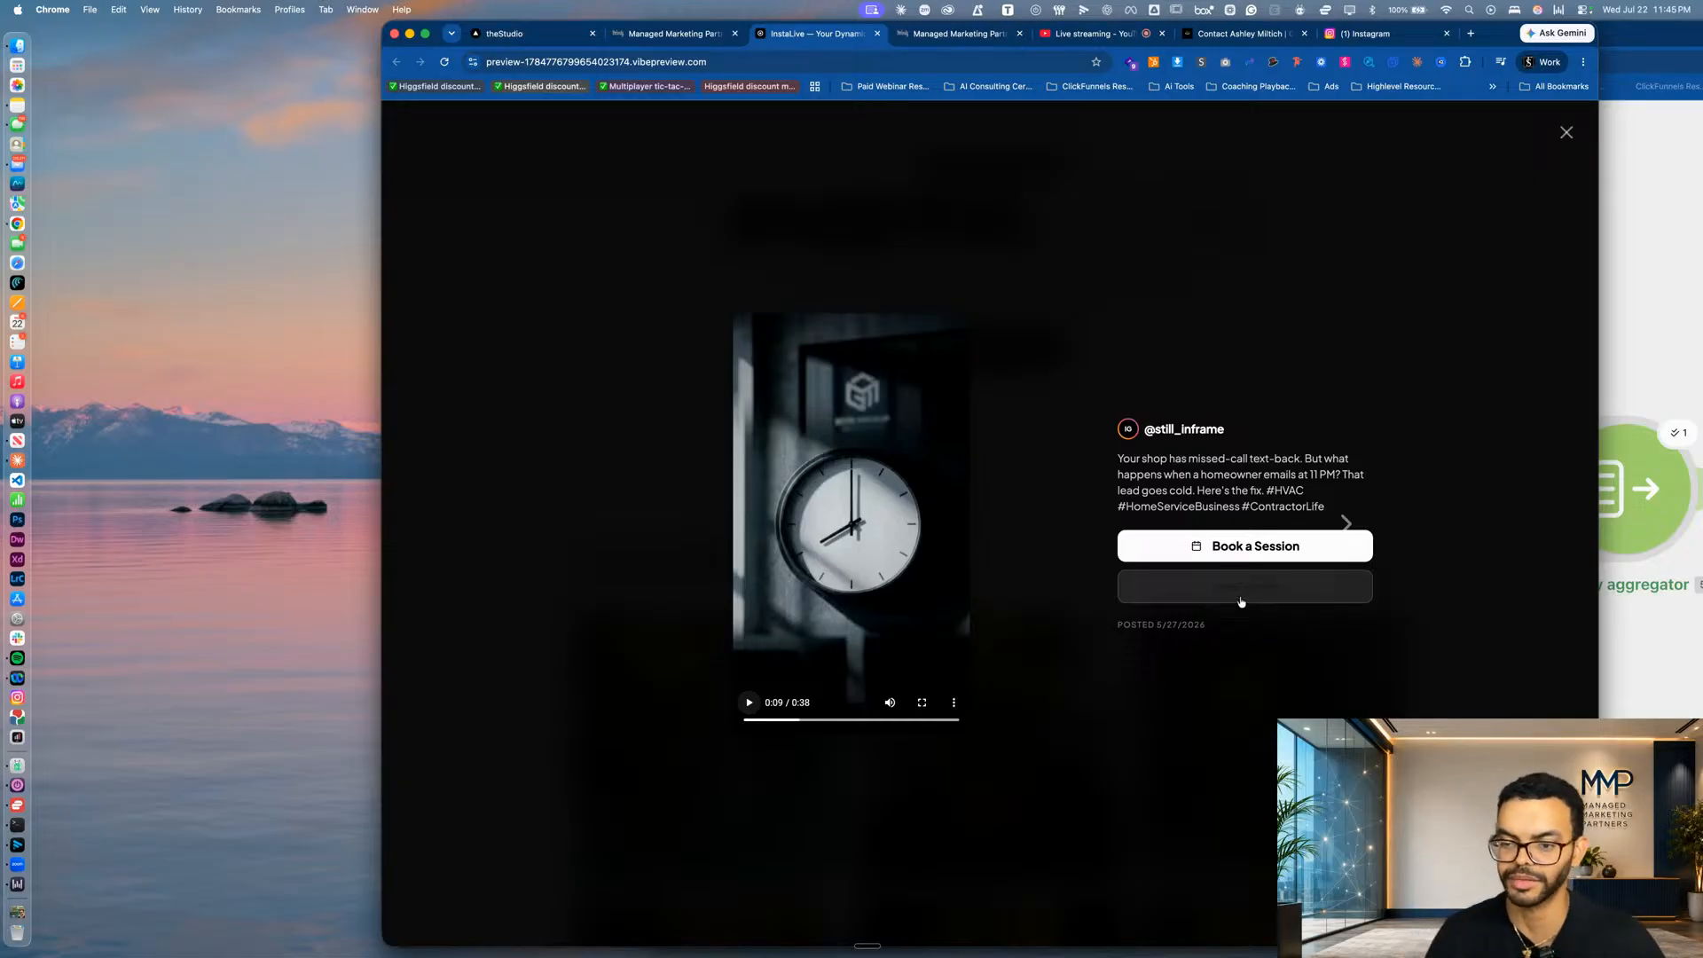
# Capture a screenshot of the post's caption and CTA buttons and attach it to the AI Studio chat.
pyautogui.press('super+shift+4')
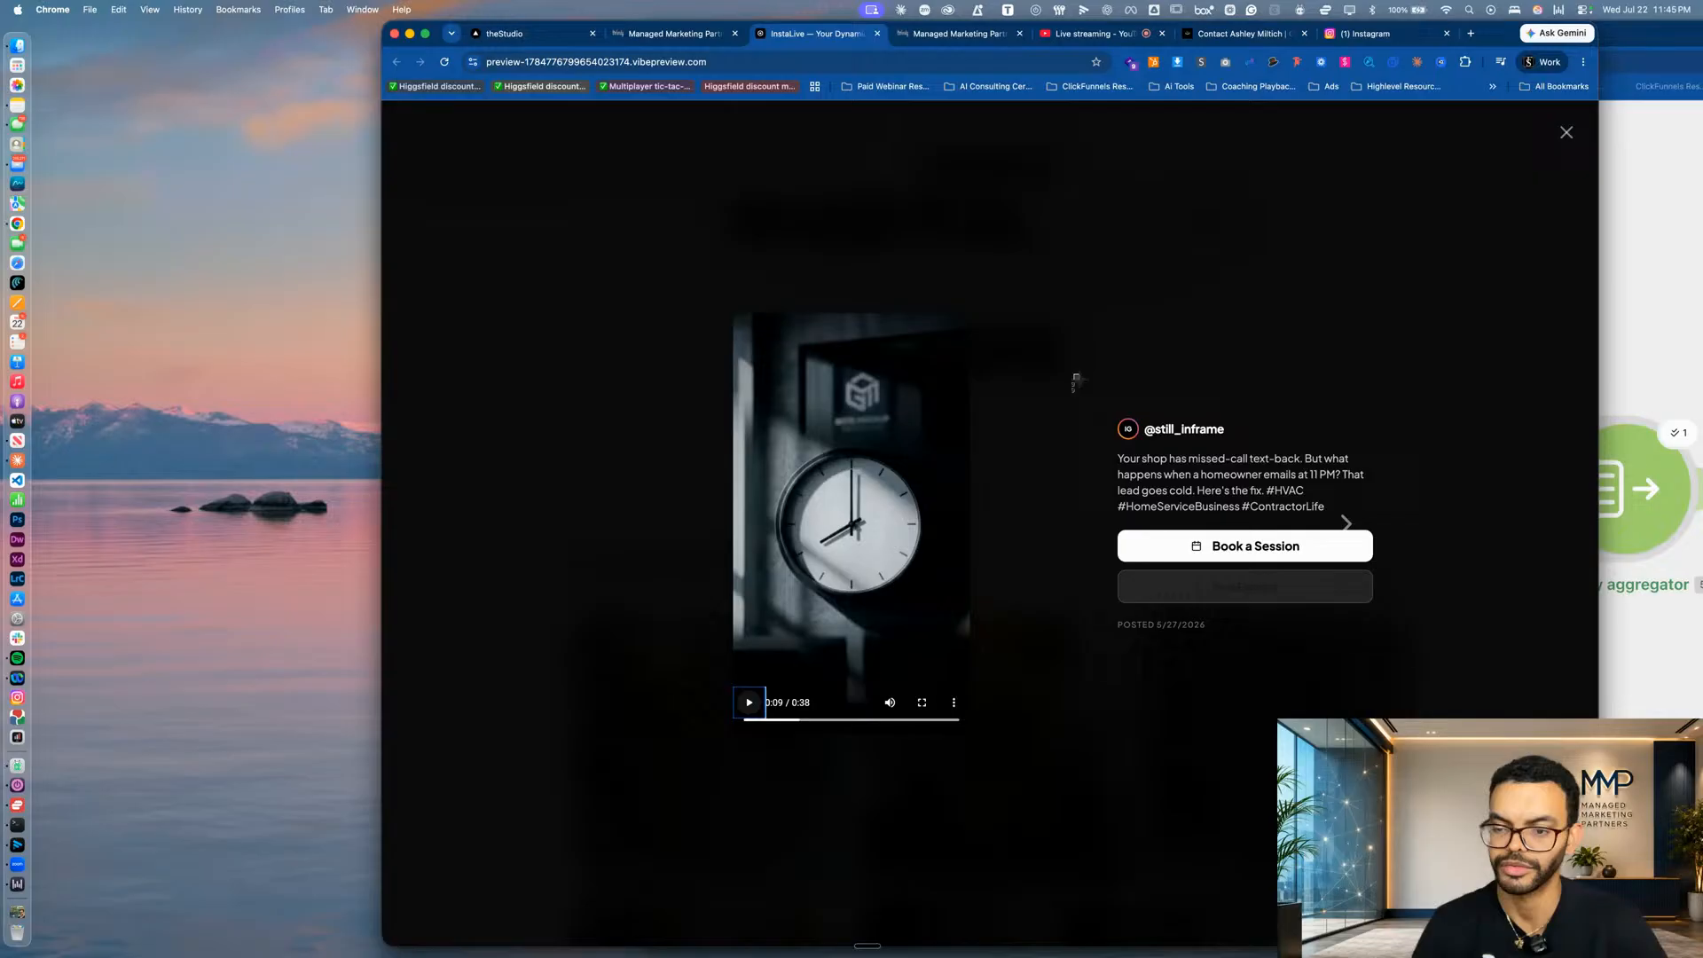
pyautogui.moveTo(1075, 379); pyautogui.dragTo(1458, 686)
pyautogui.click(647, 35)
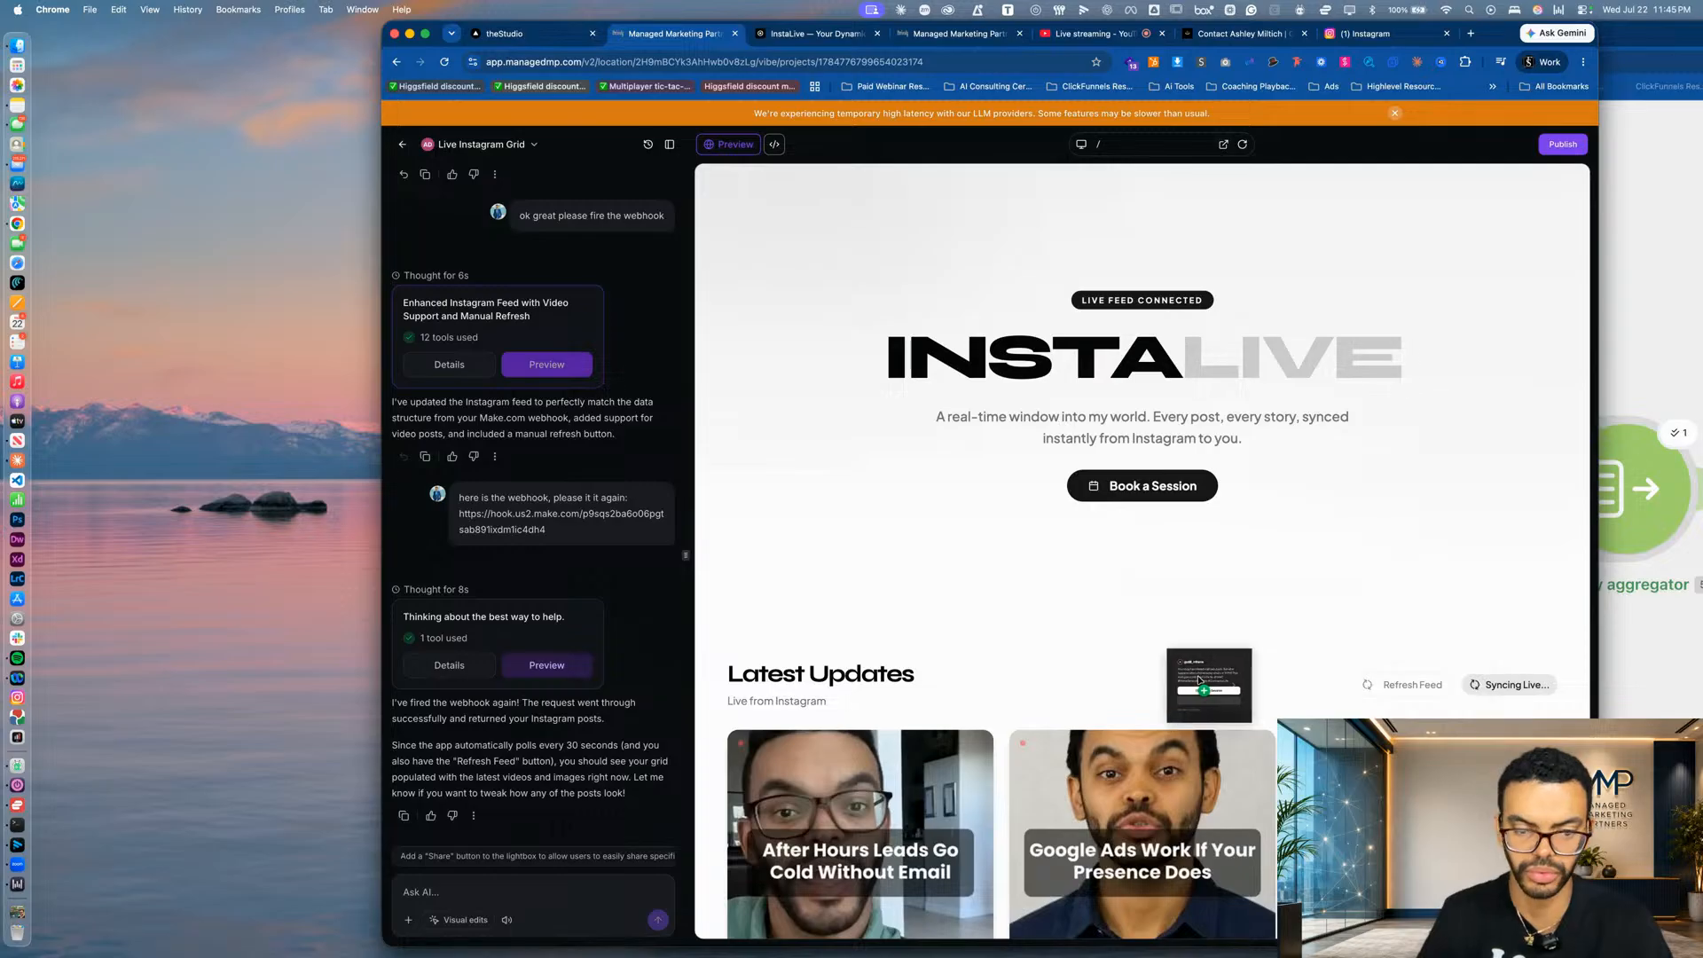
pyautogui.moveTo(1209, 689); pyautogui.dragTo(492, 891)
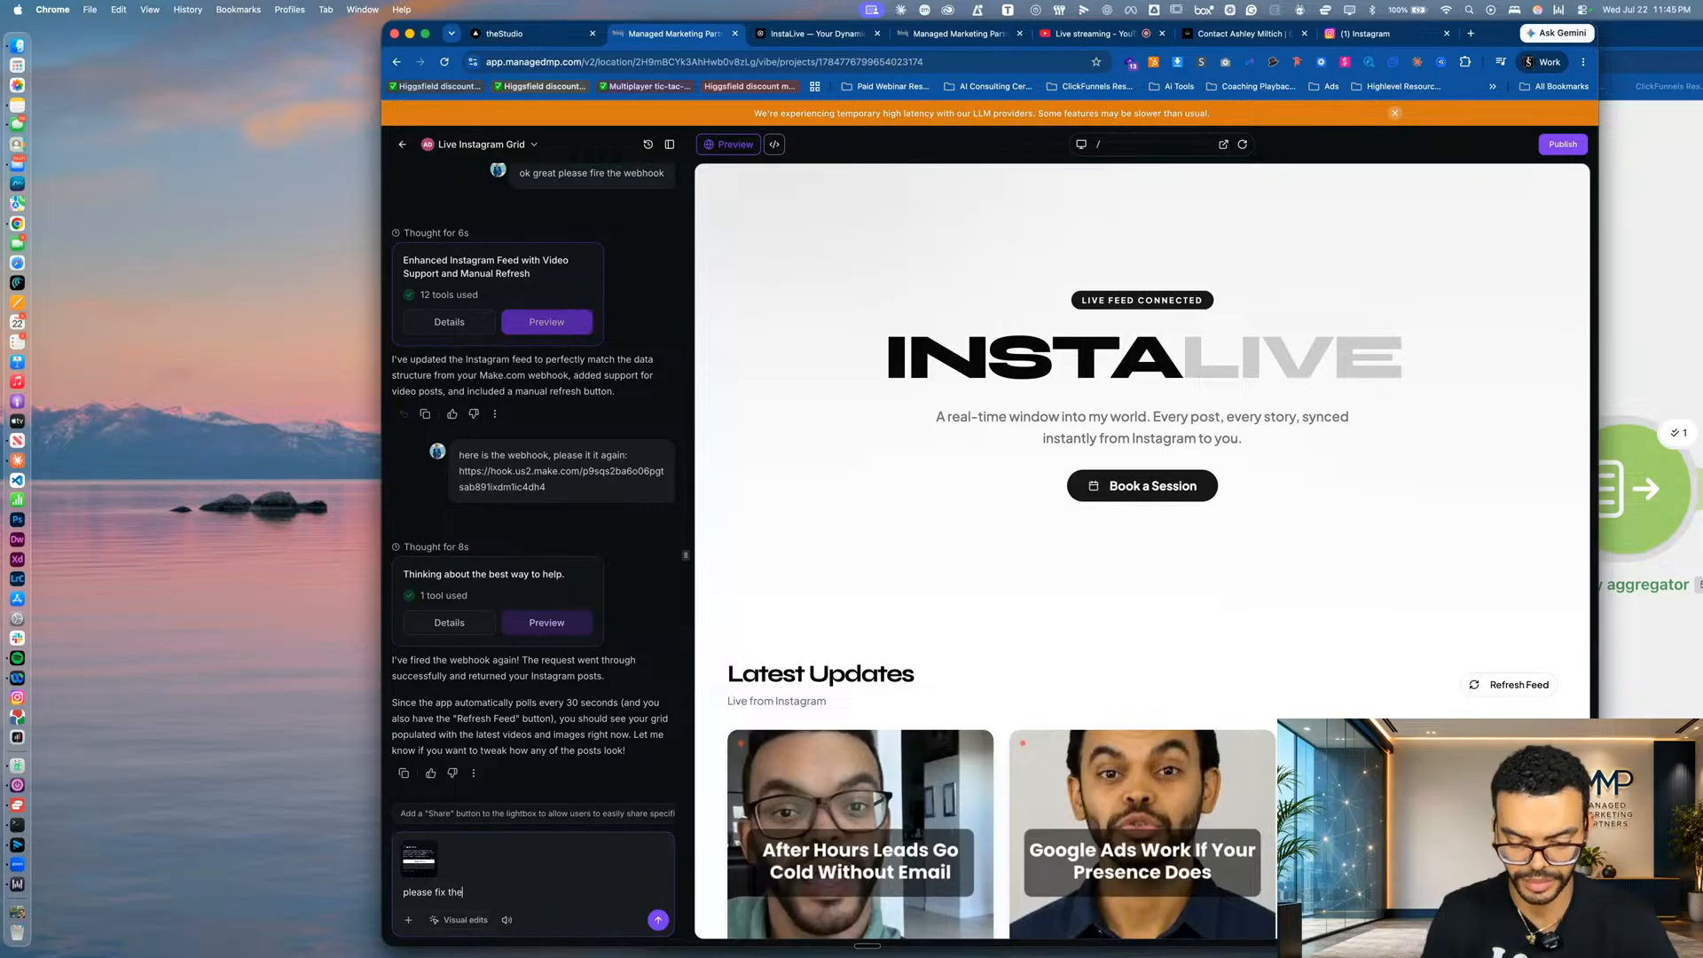
# Send the AI the prompt "please fix the CTA buttons so they are visable and have proper contrast".
pyautogui.write('buttons so they are visable')
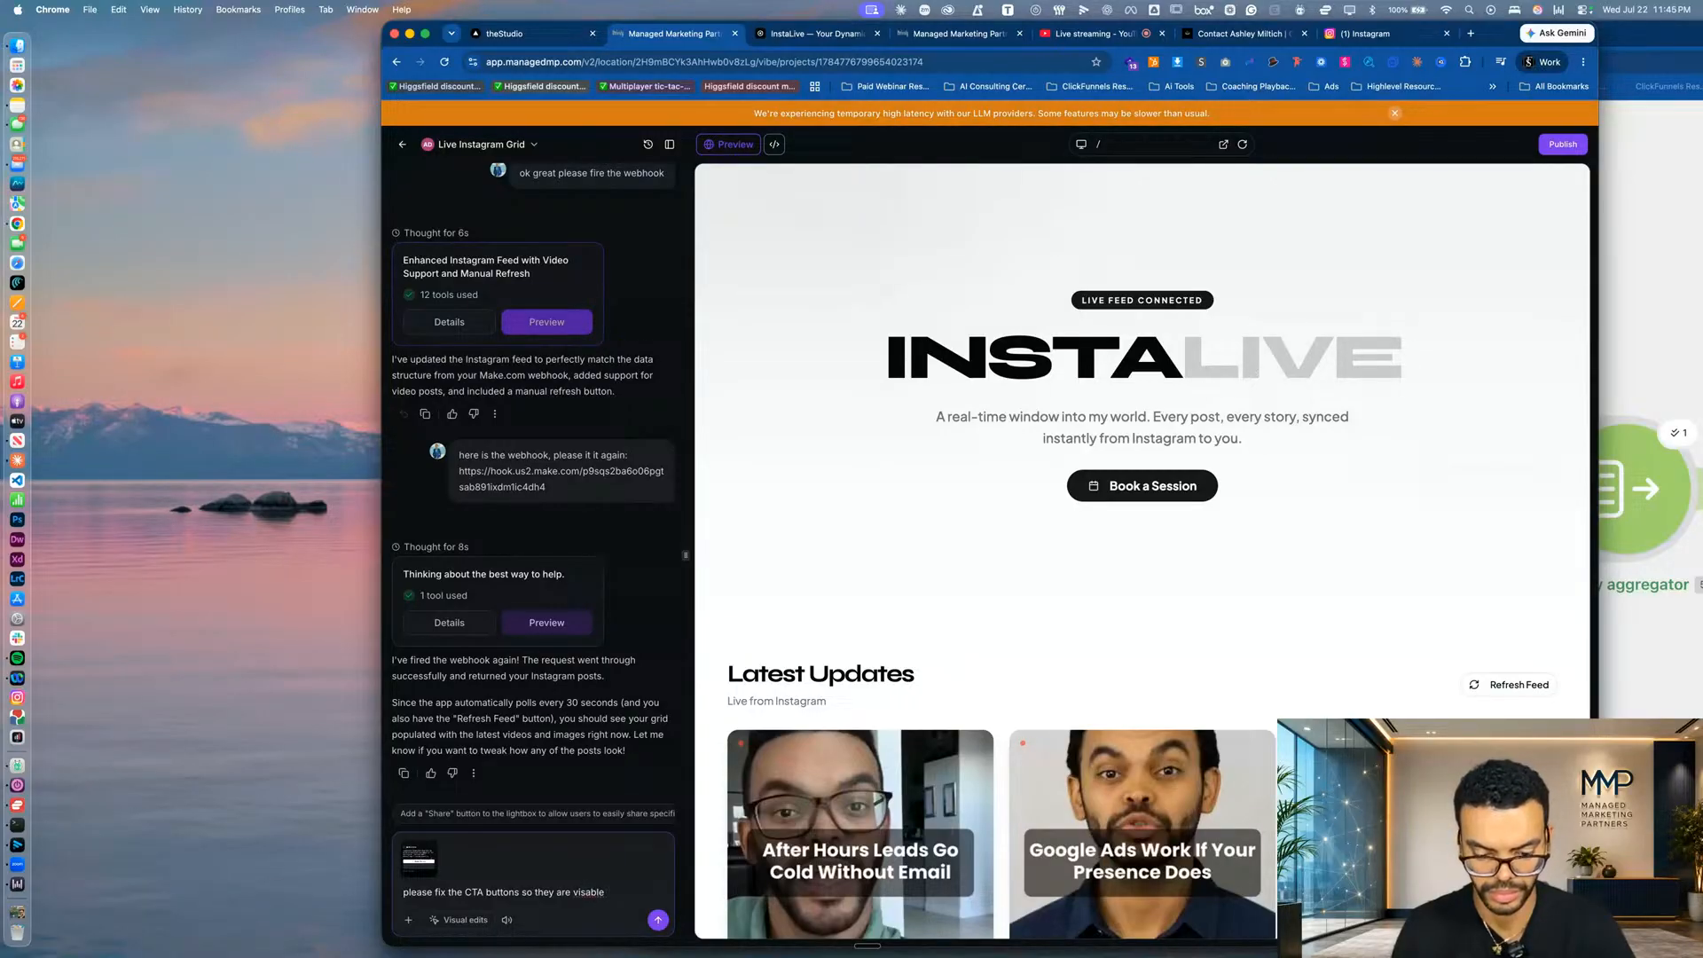
pyautogui.write('proepr')
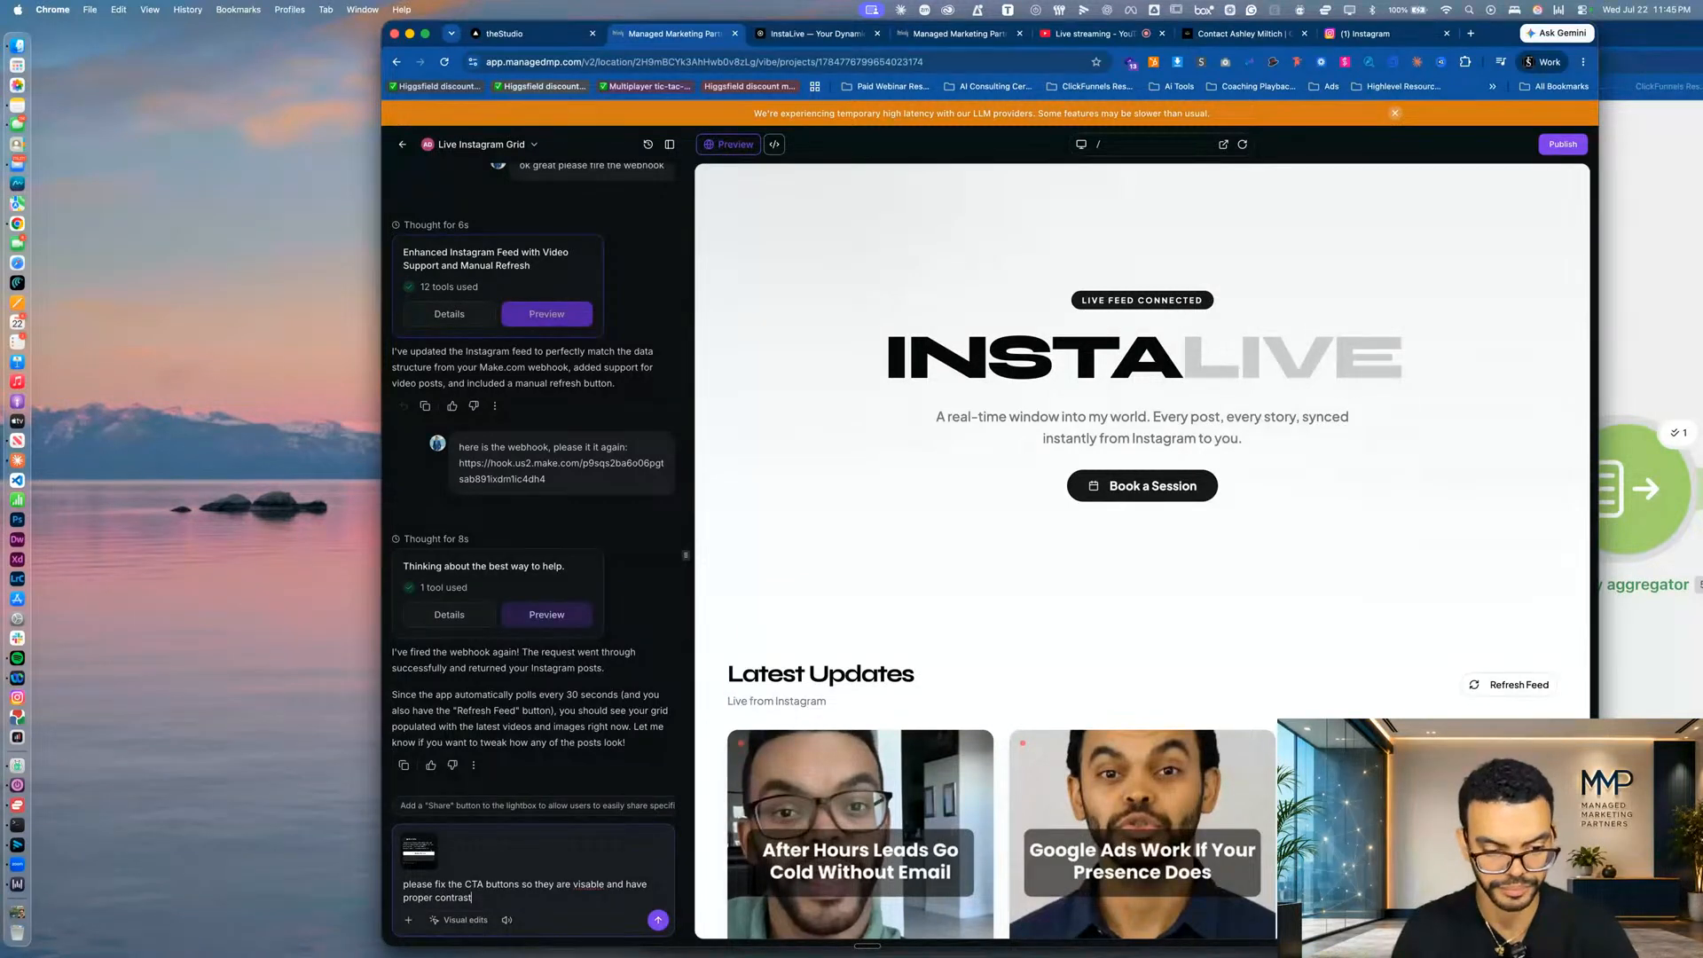
pyautogui.press('Return')
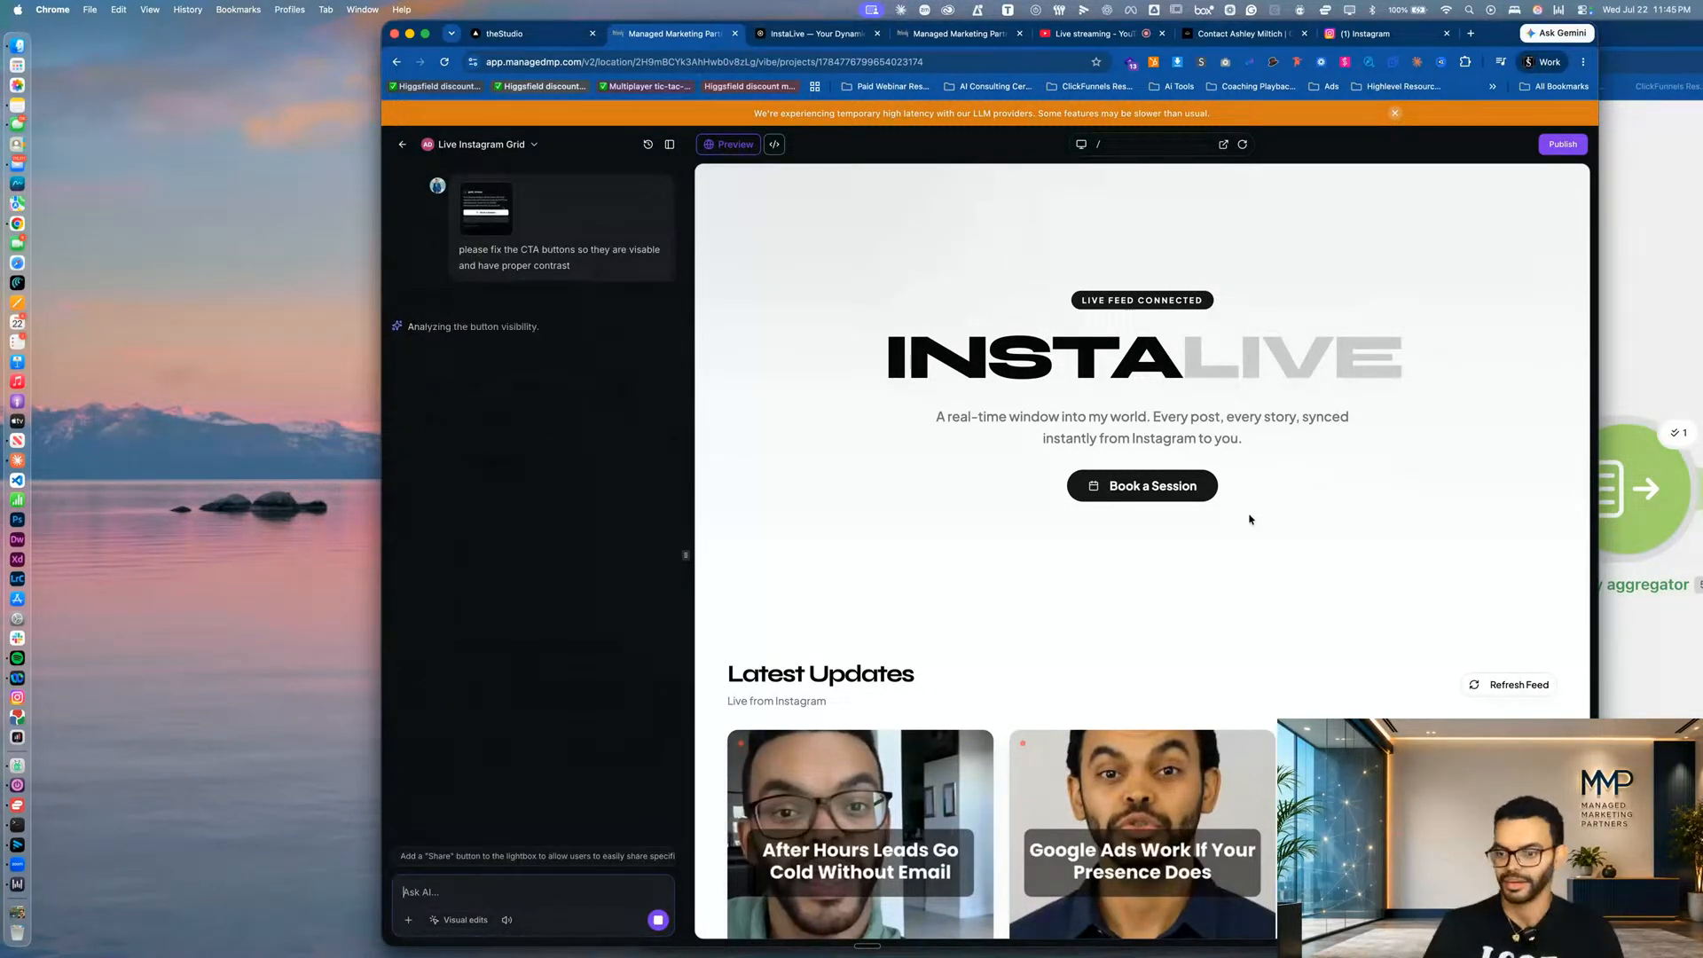
pyautogui.scroll(-5, 1249, 519)
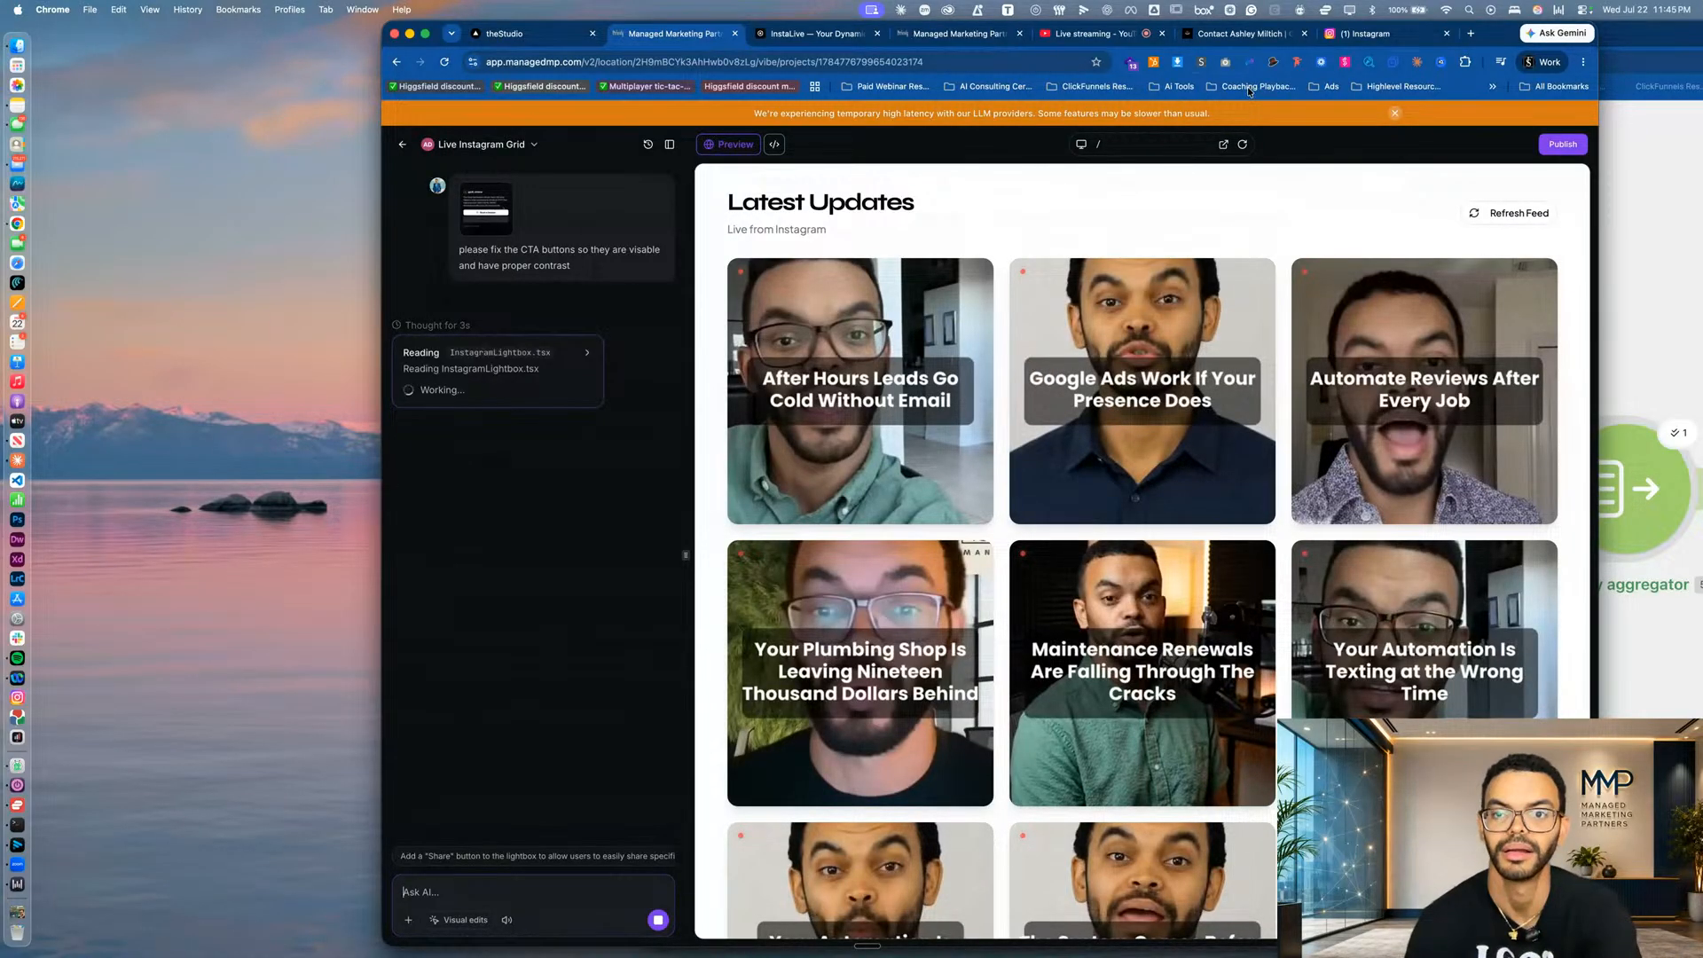
pyautogui.click(1107, 39)
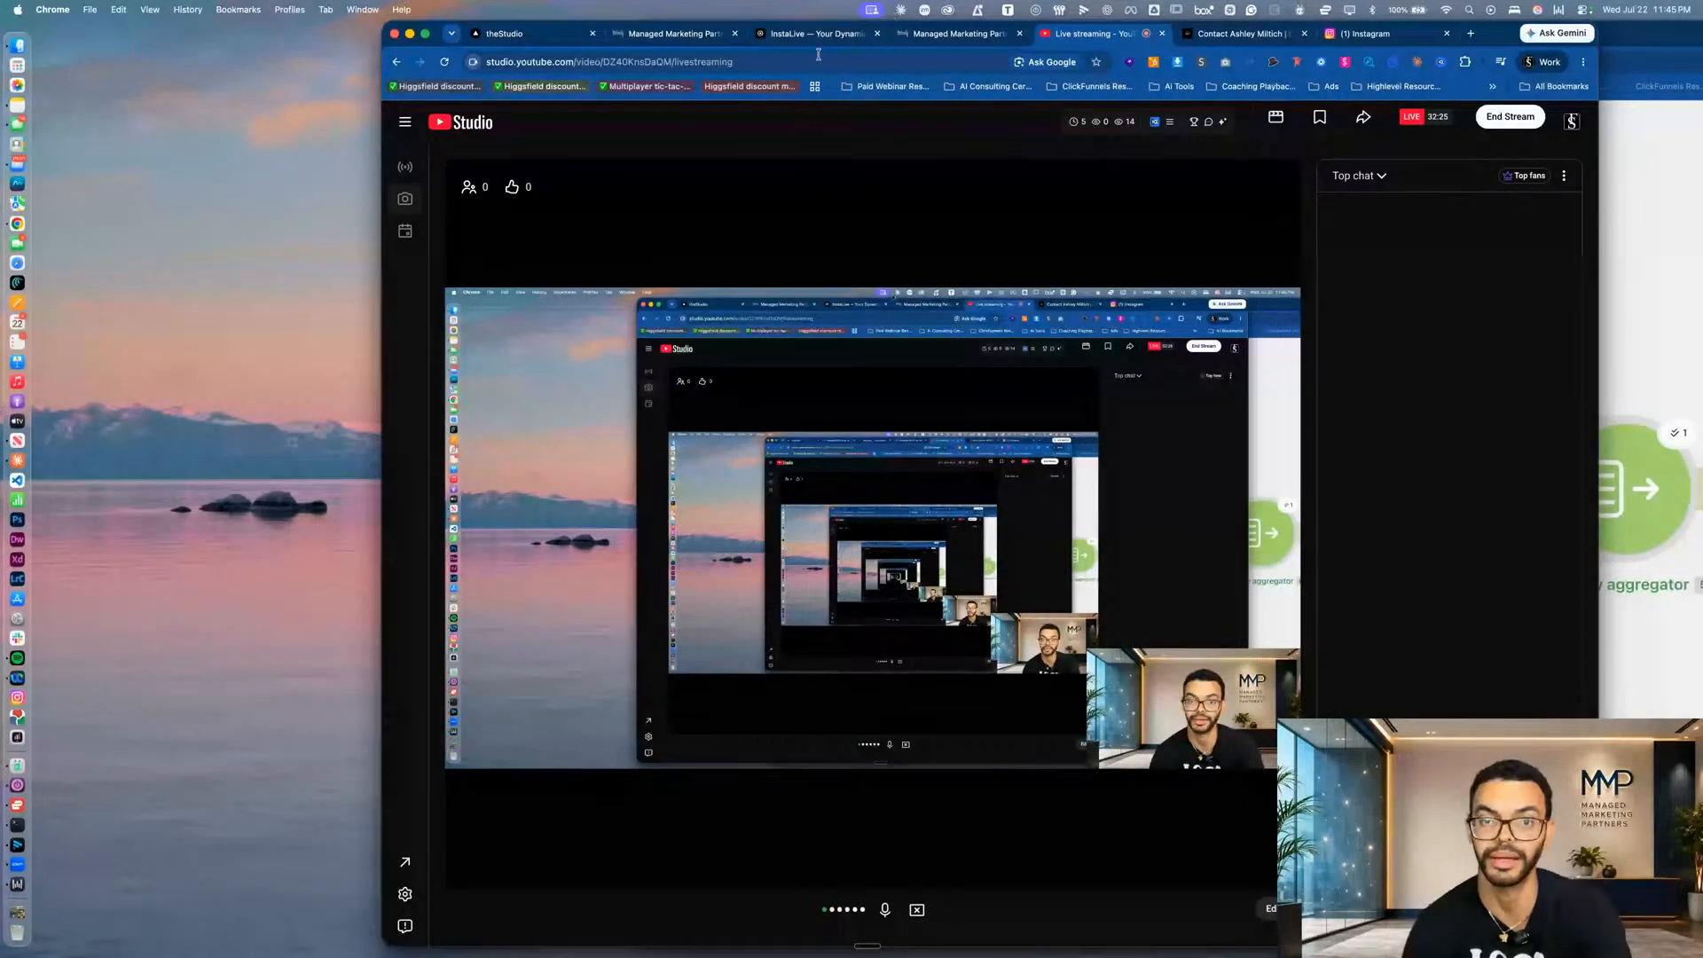
pyautogui.click(965, 33)
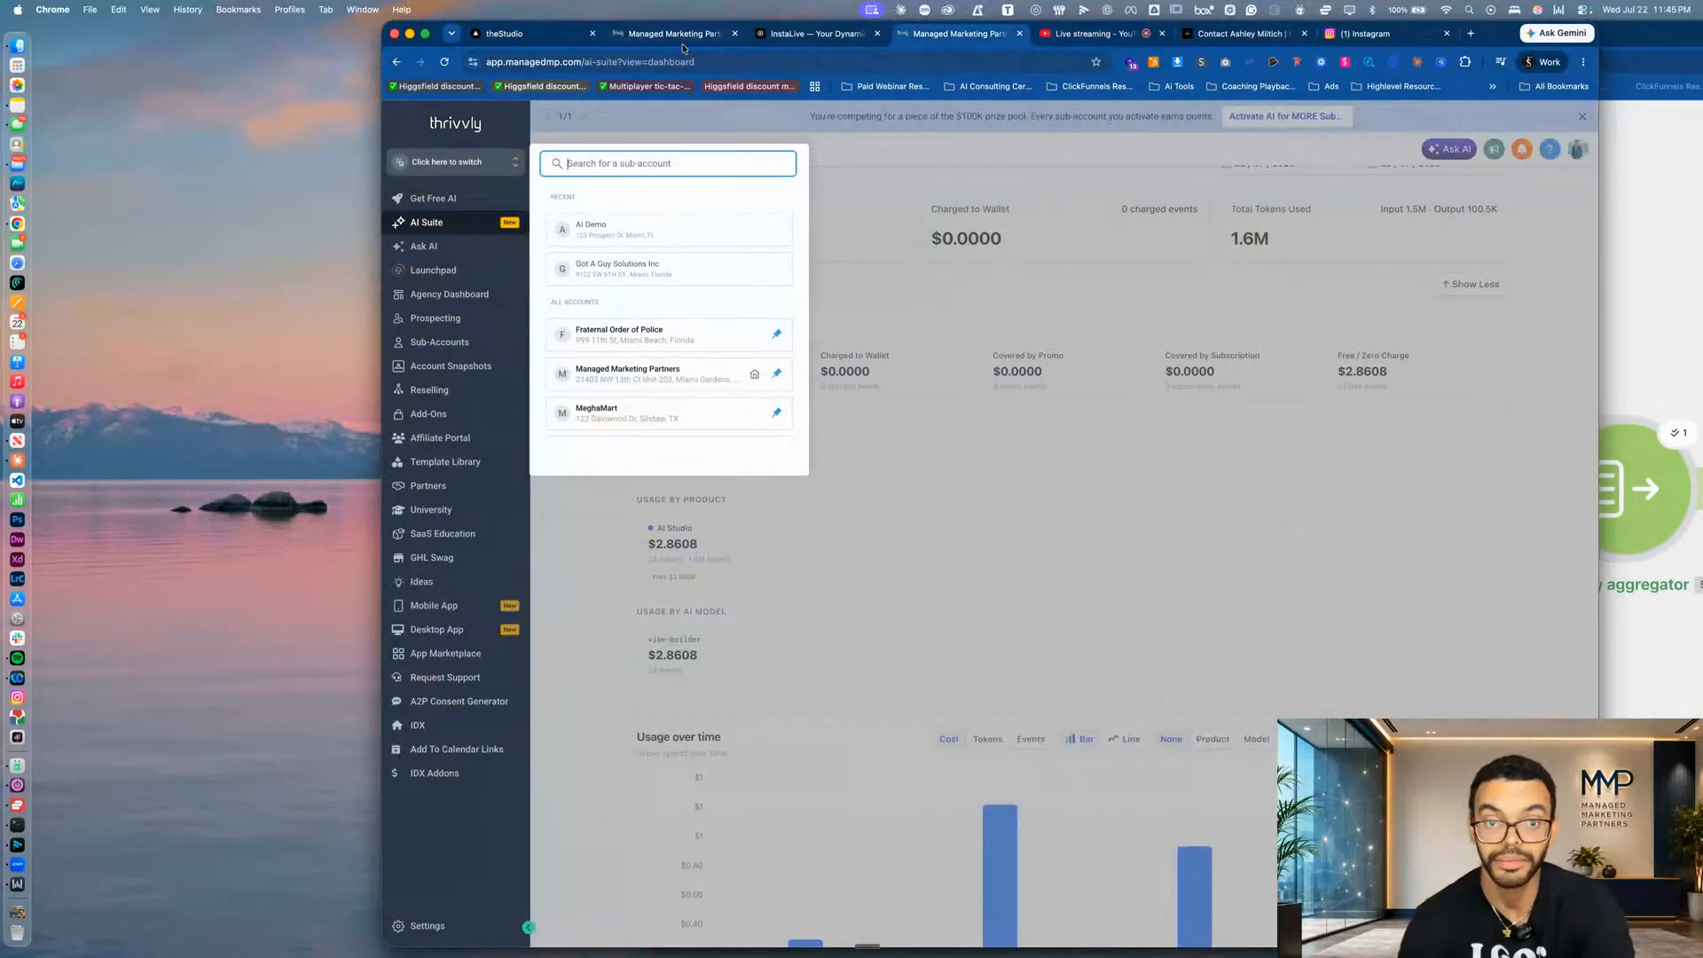
pyautogui.click(680, 35)
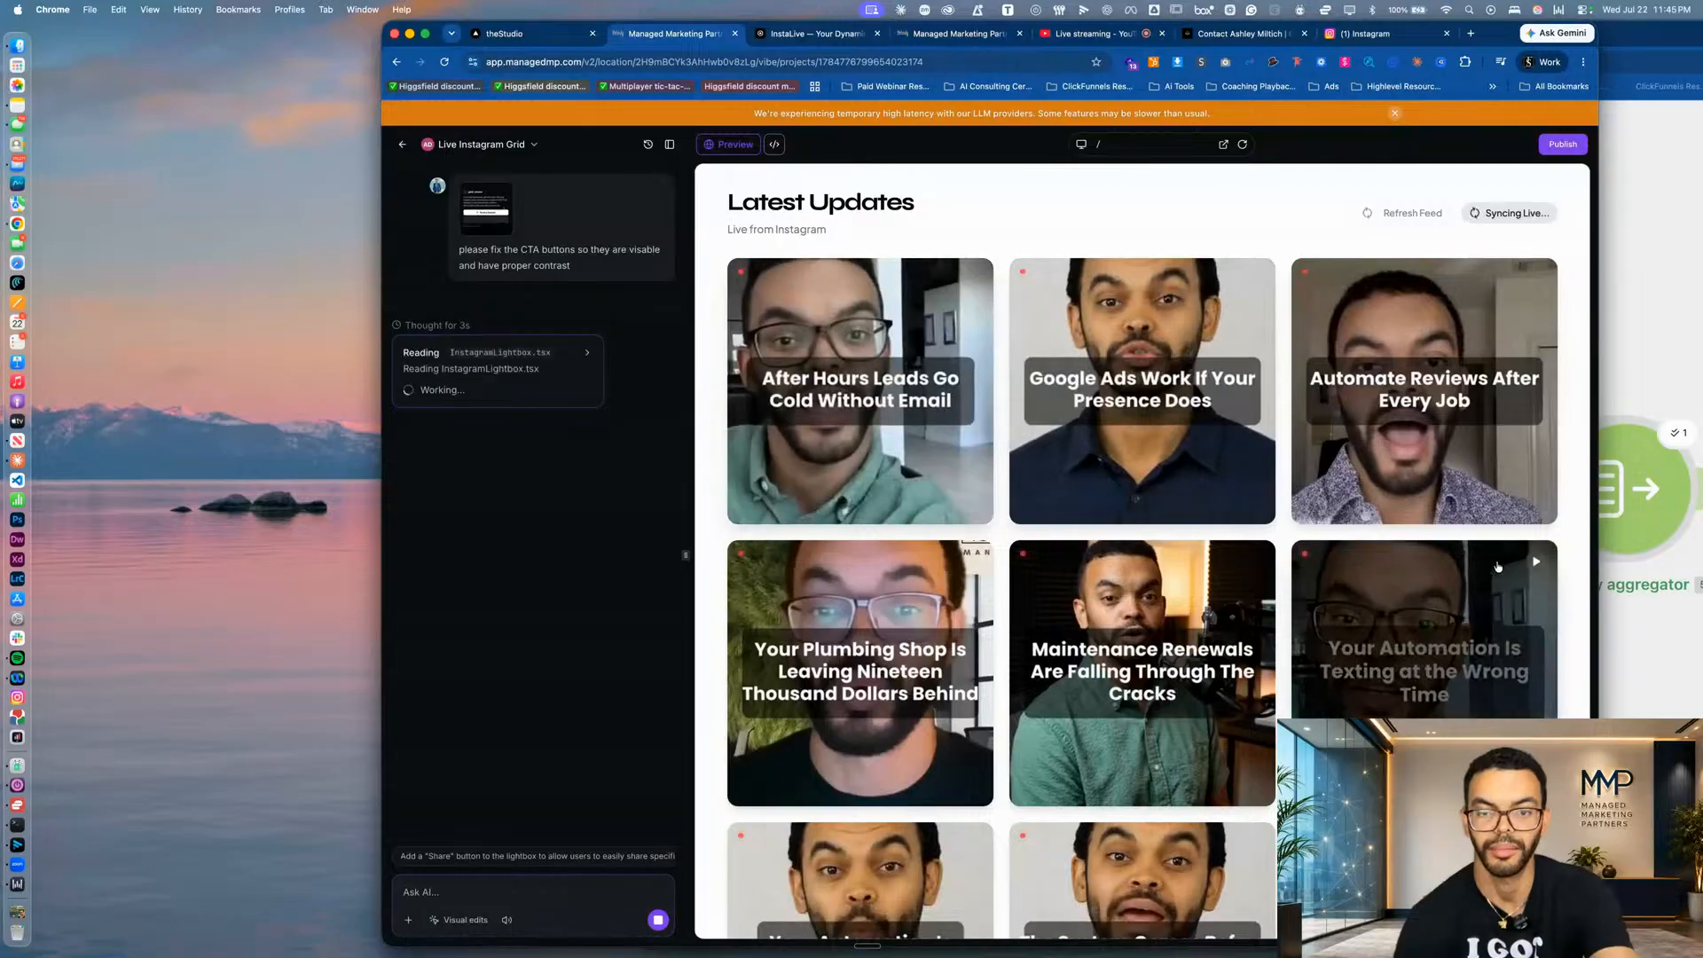
pyautogui.moveTo(1254, 286)
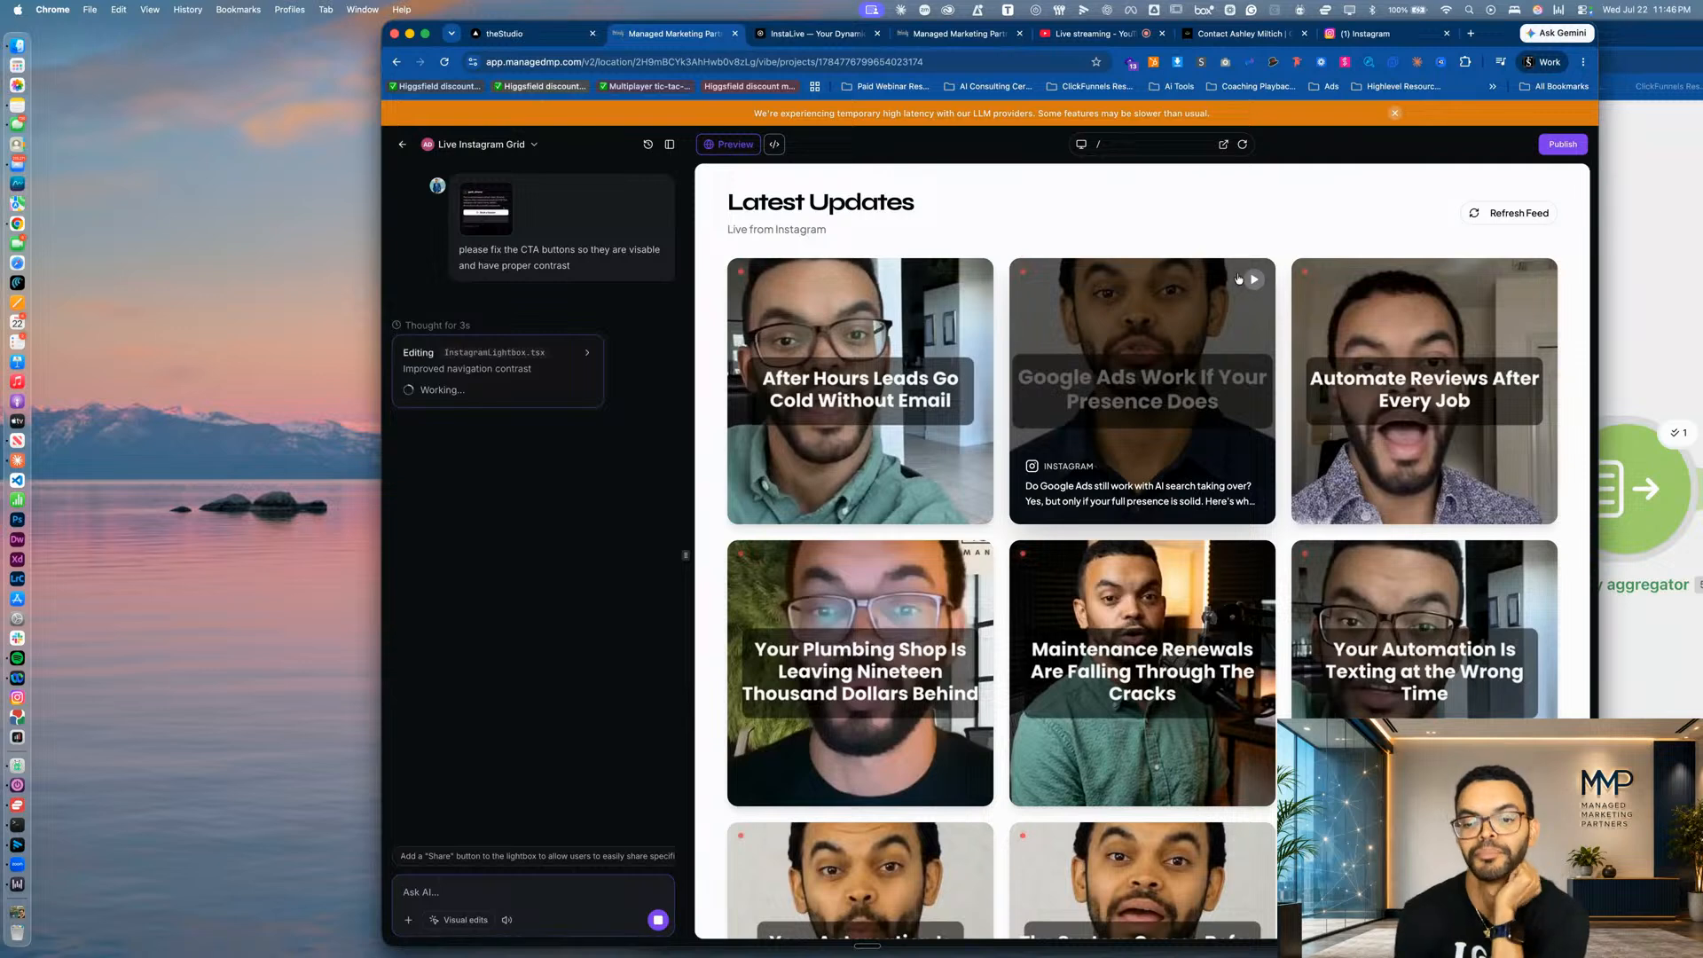
pyautogui.tripleClick(1045, 183)
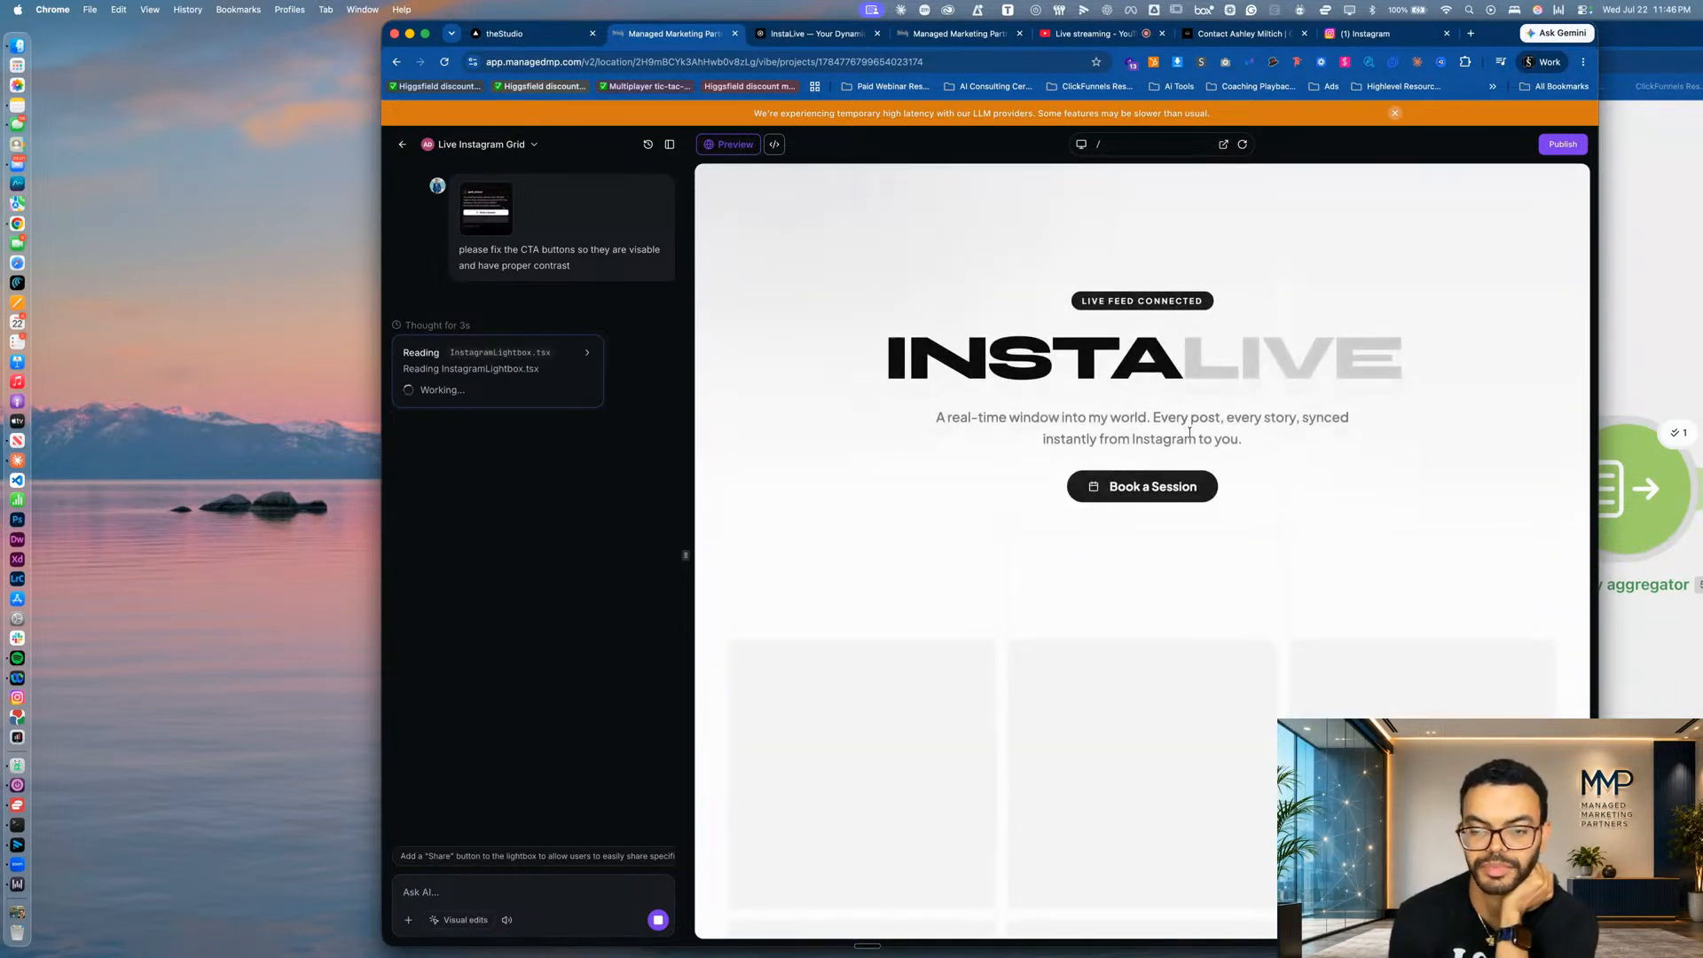
pyautogui.click(1641, 497)
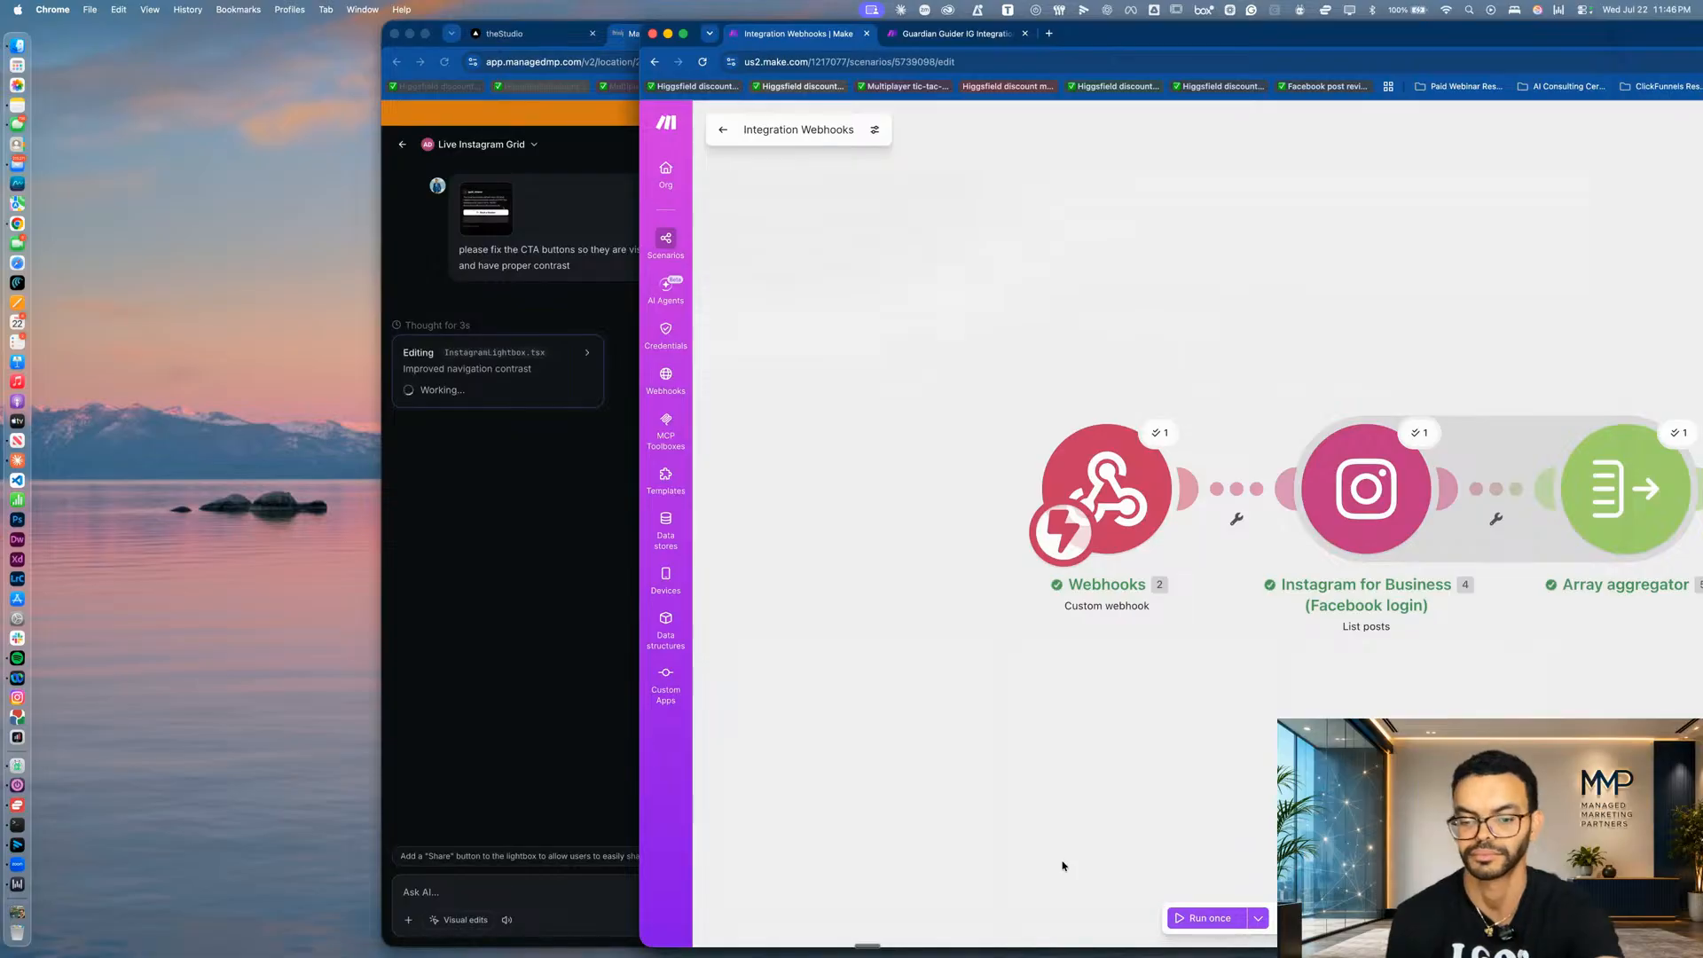
pyautogui.click(597, 604)
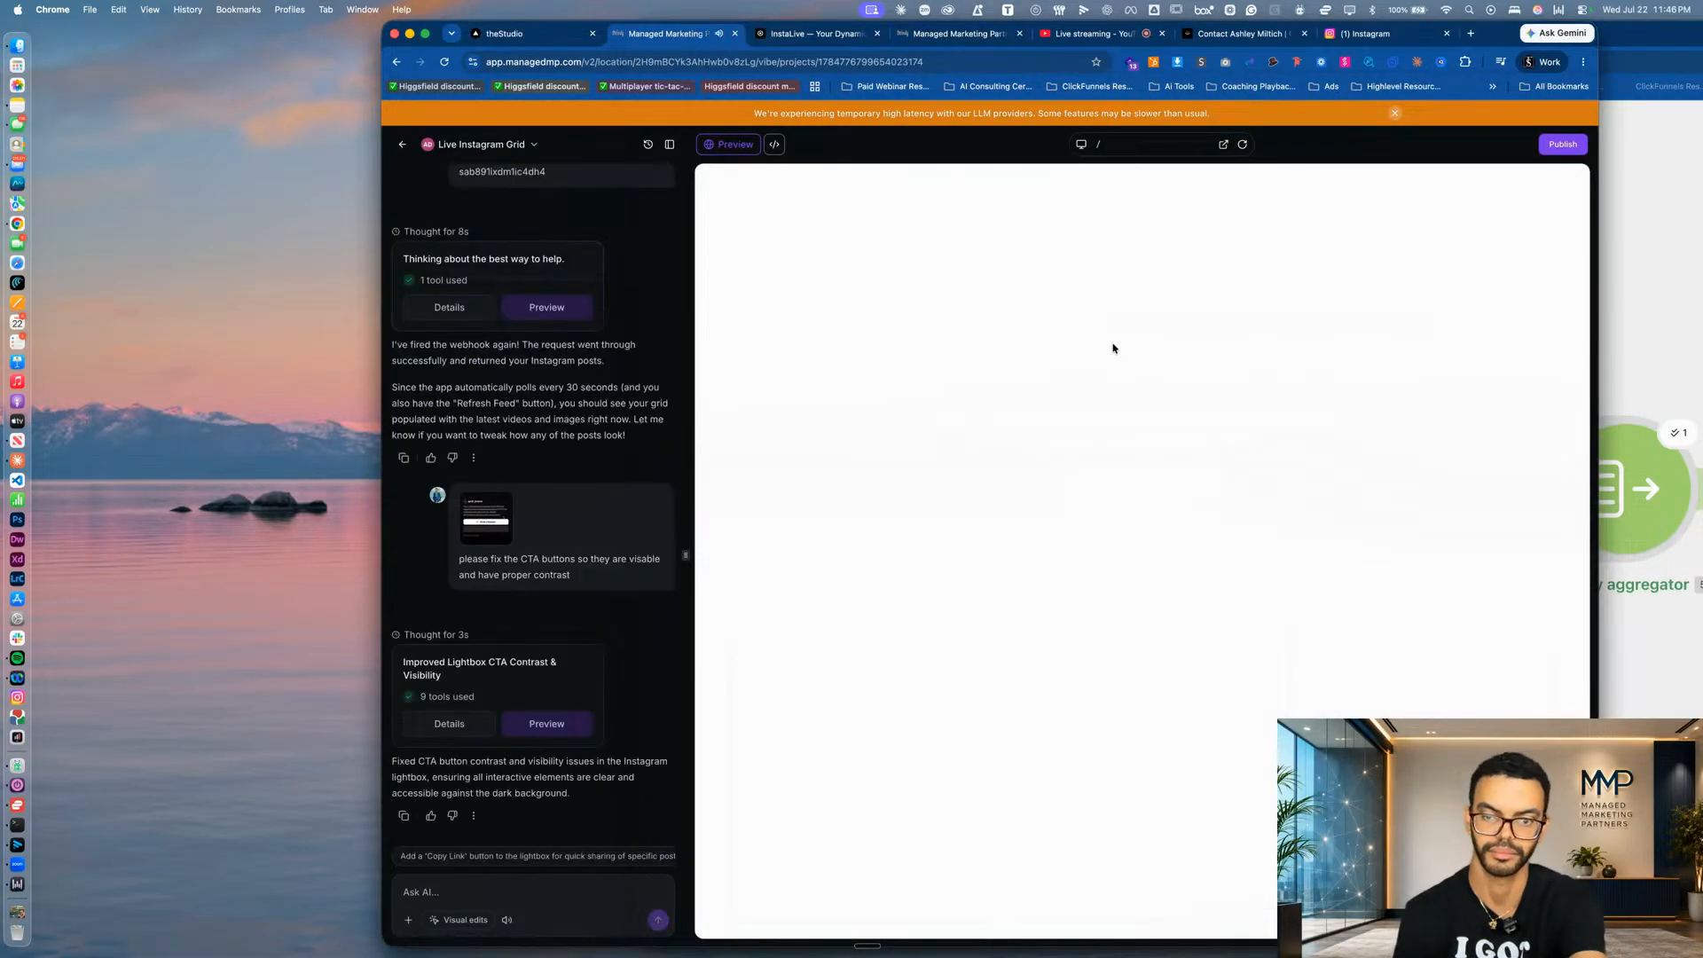
# Open the updated preview in a separate browser tab, retrying from AI Studio if the page is not found.
pyautogui.click(1224, 144)
pyautogui.click(626, 43)
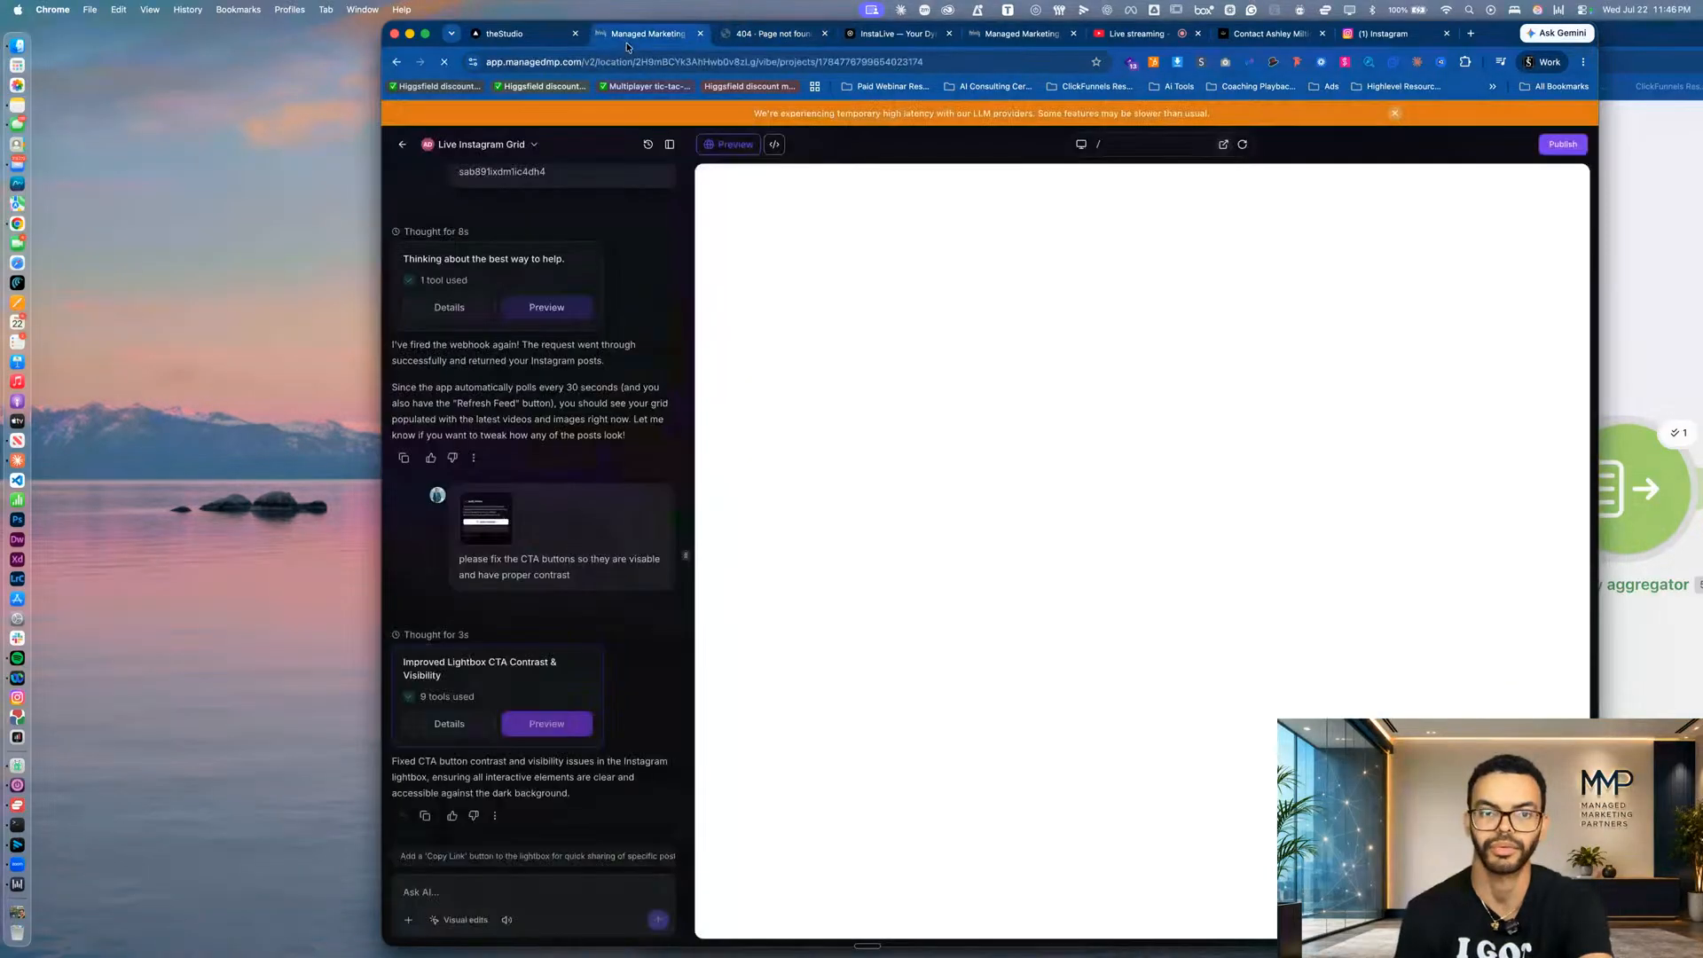
pyautogui.click(1224, 144)
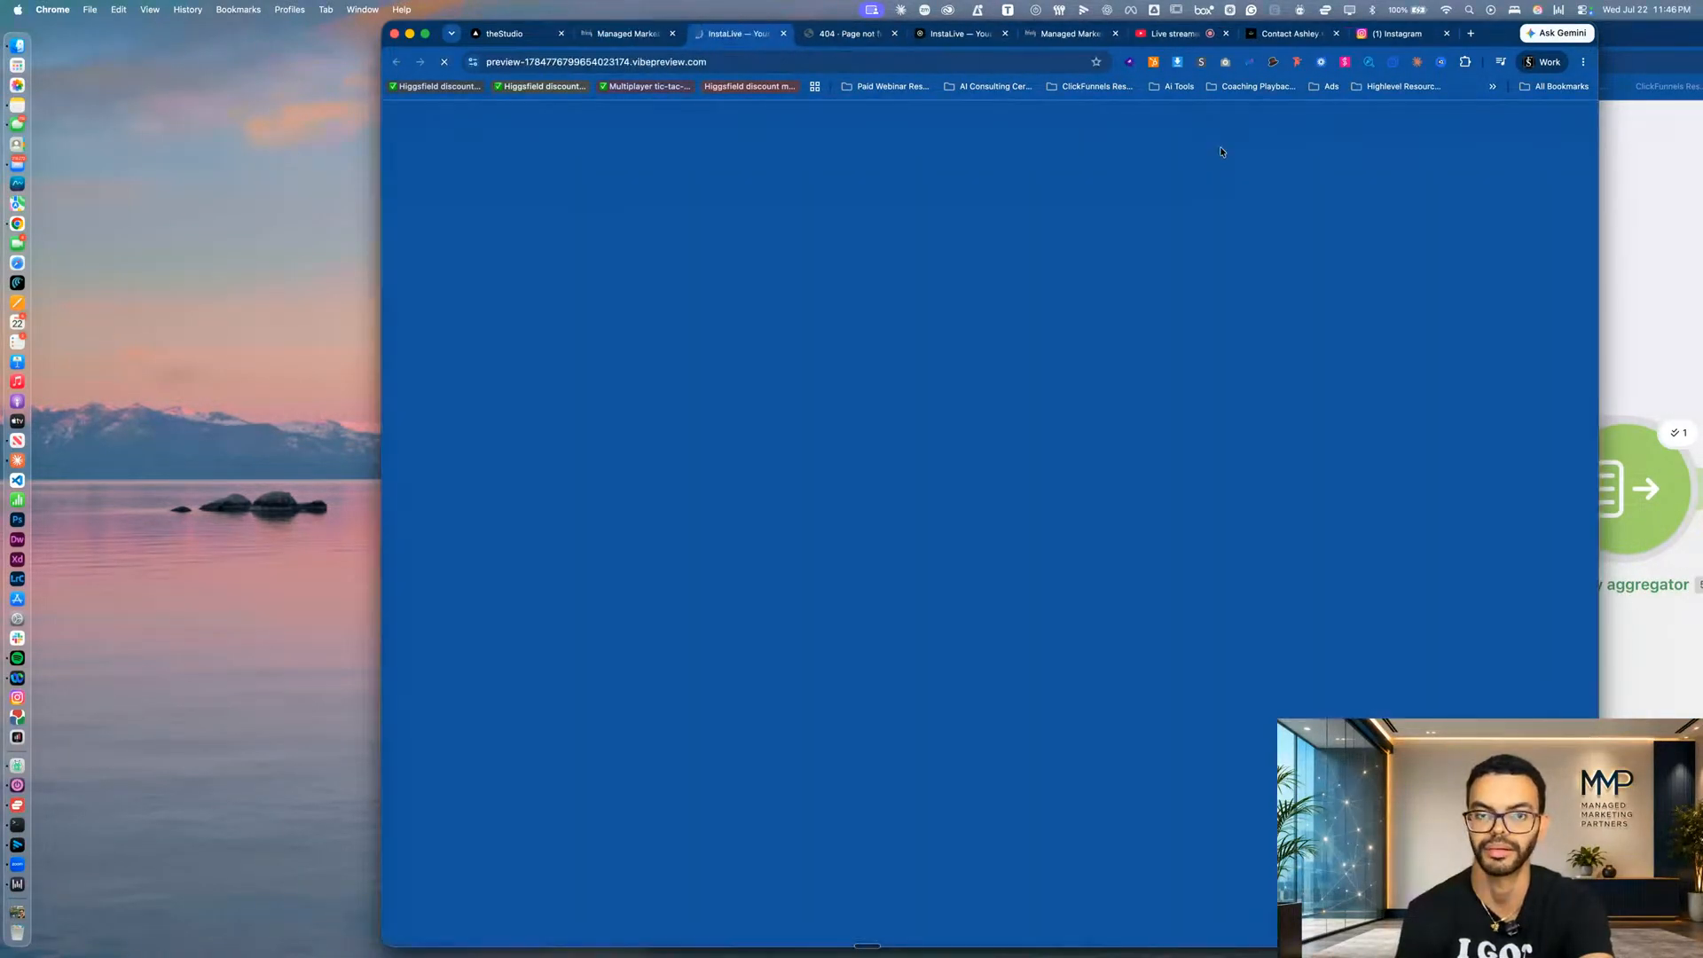
pyautogui.scroll(-5, 1312, 497)
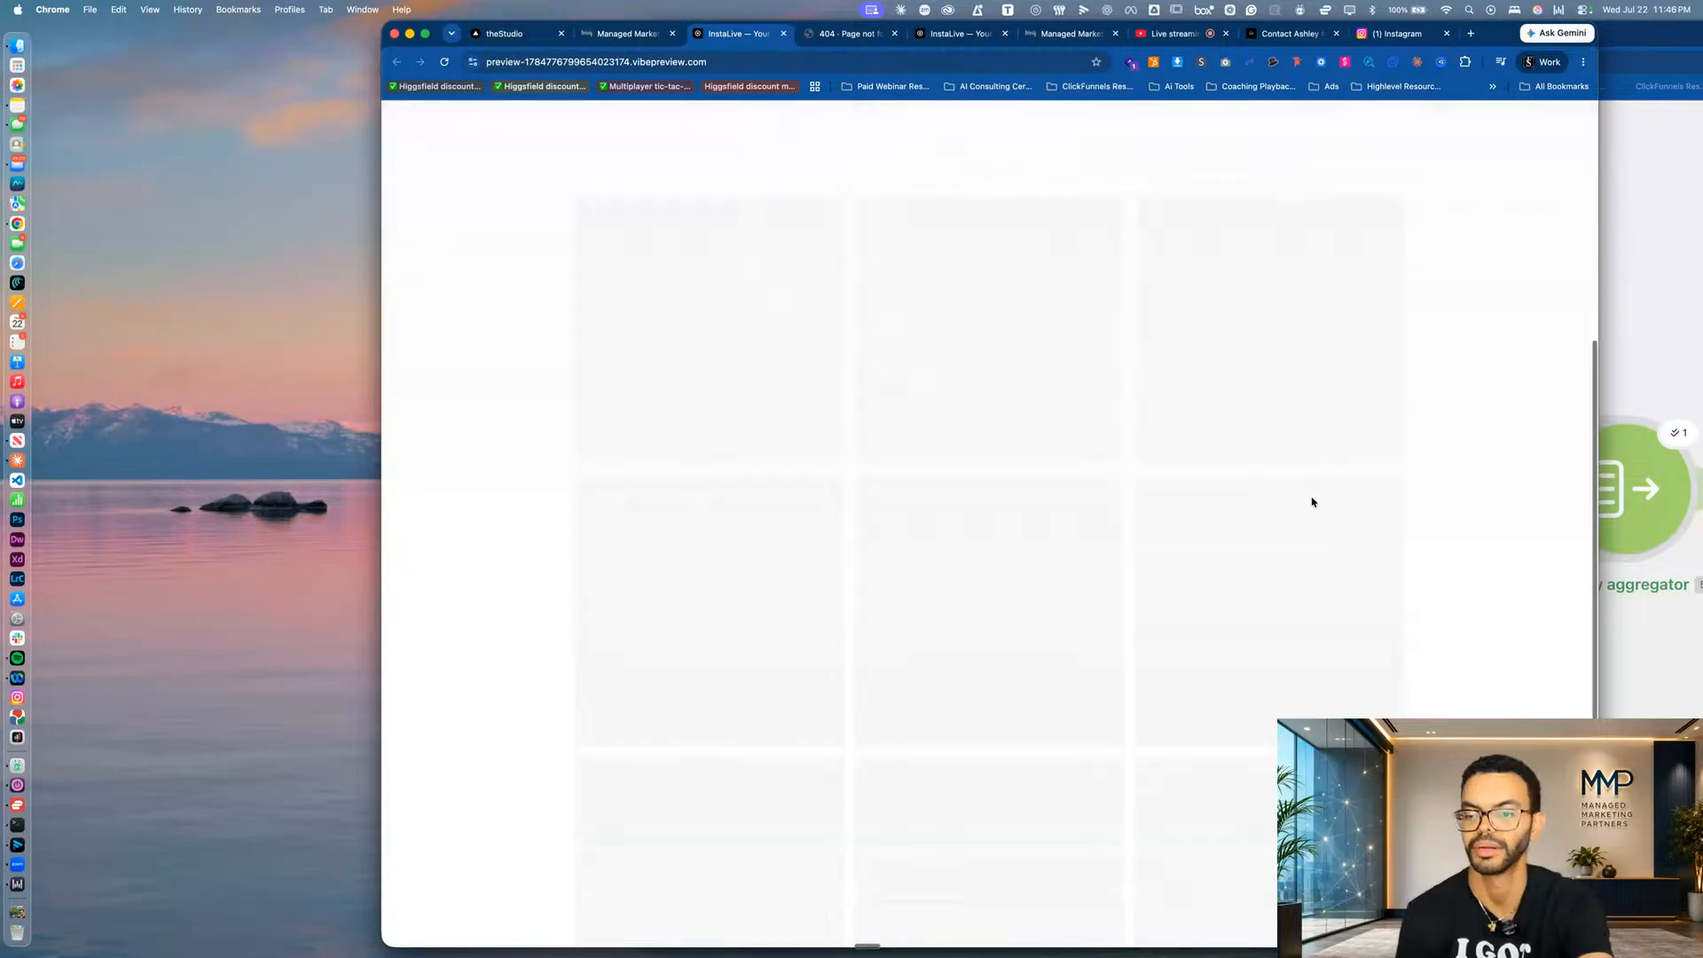
# Run Integration Webhooks once in Make, waiting for new data, and refresh the feed in the new preview tab.
pyautogui.press('super+grave')
pyautogui.click(1197, 918)
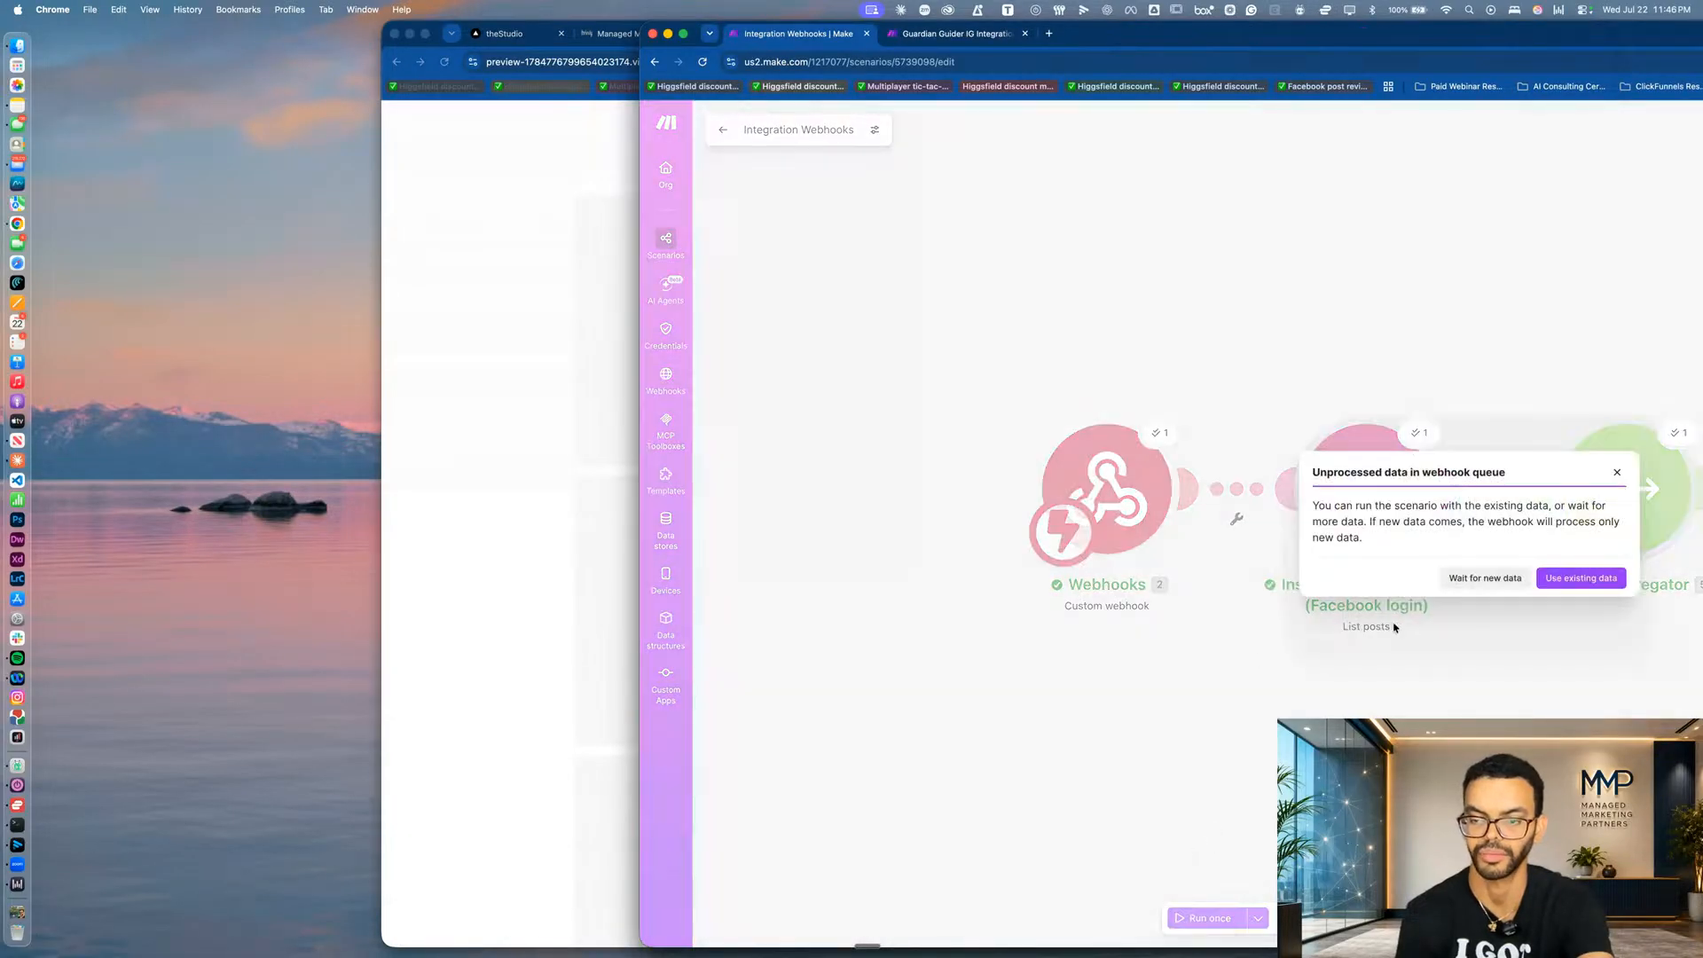
pyautogui.click(1485, 577)
pyautogui.click(527, 676)
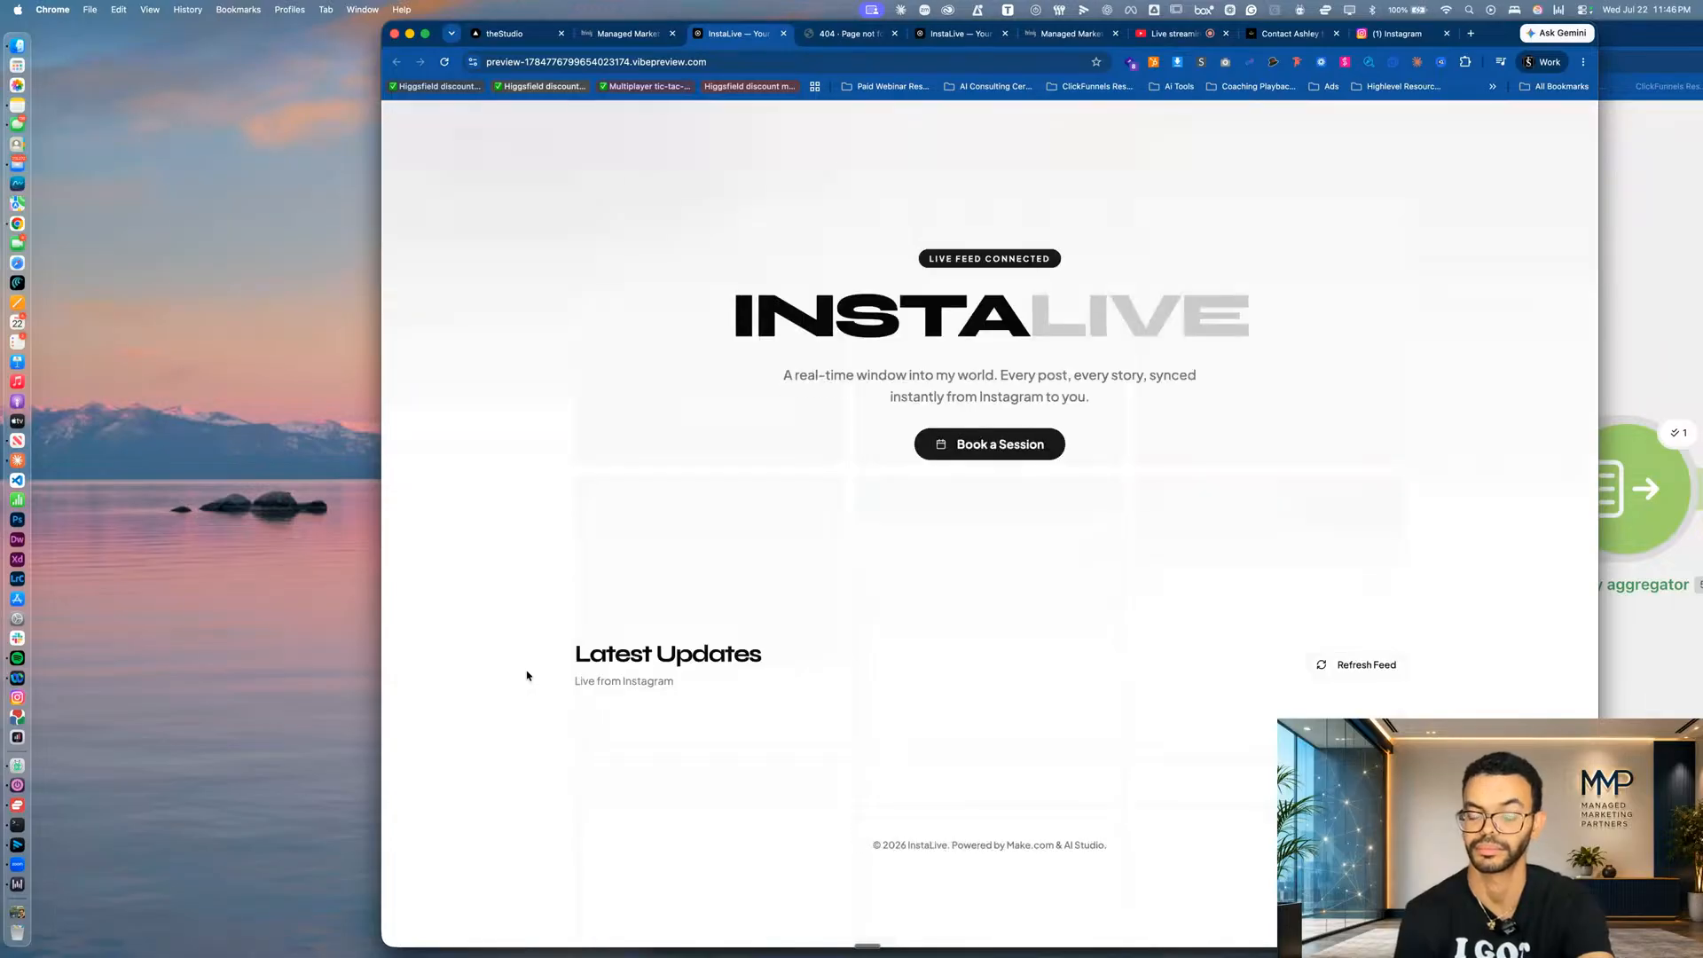
pyautogui.click(1311, 673)
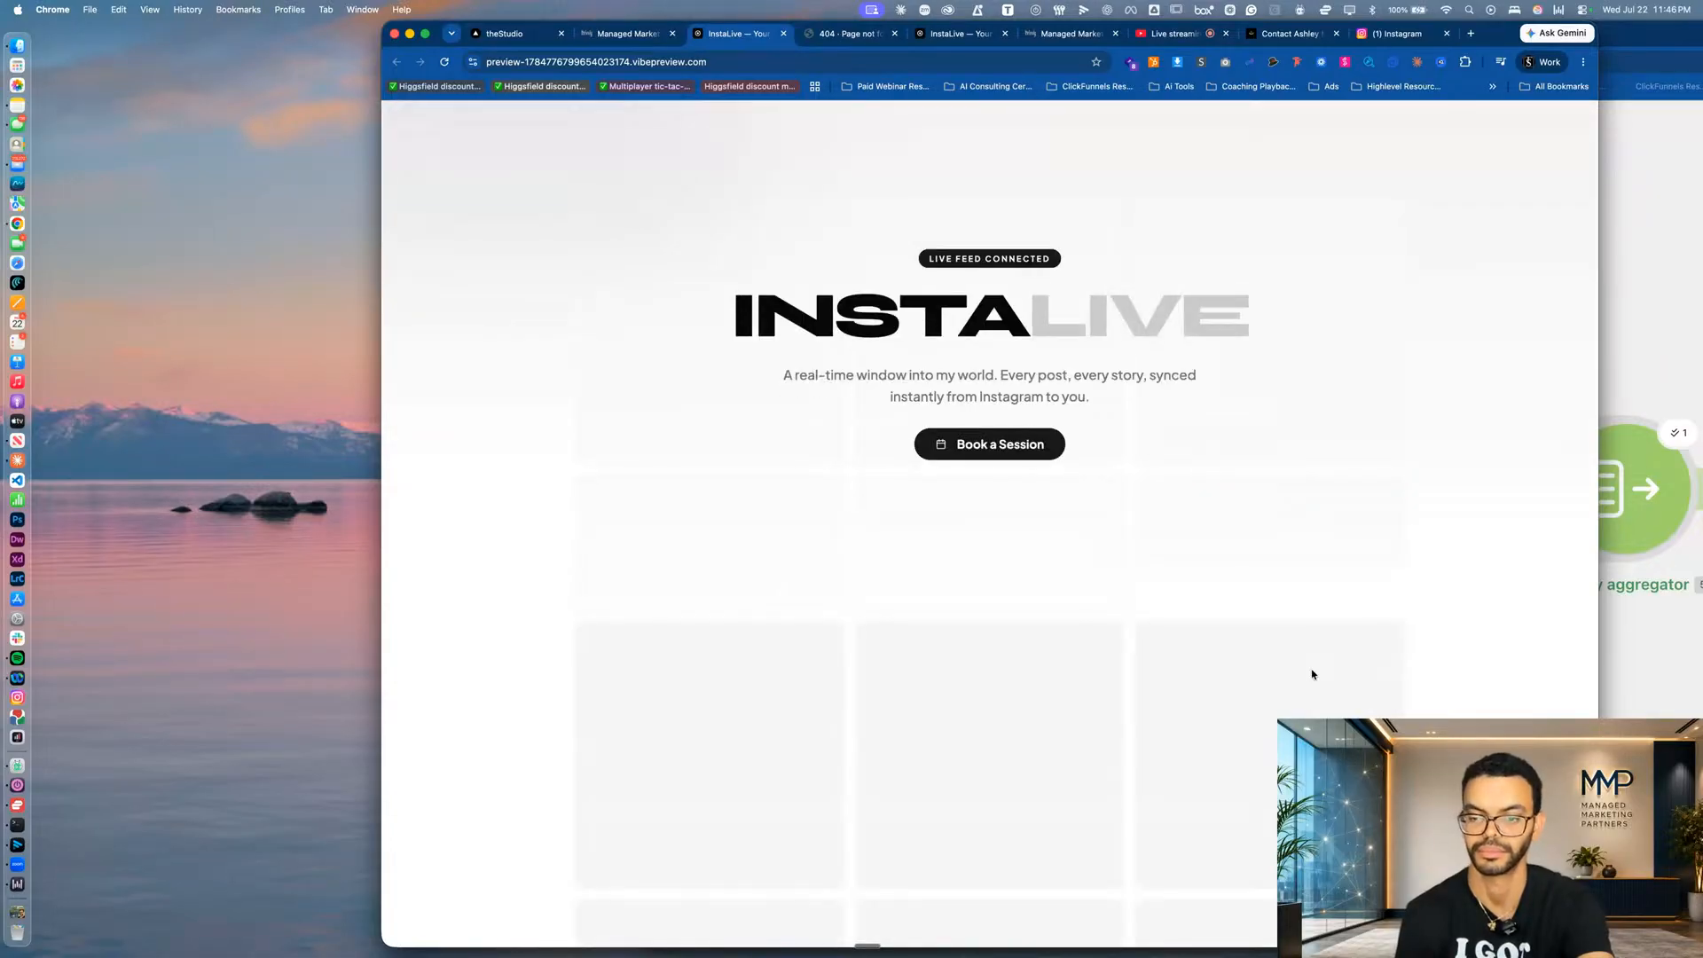
# Run the Make scenario once more, waiting for new data, and return to the preview page.
pyautogui.click(1645, 650)
pyautogui.click(1213, 918)
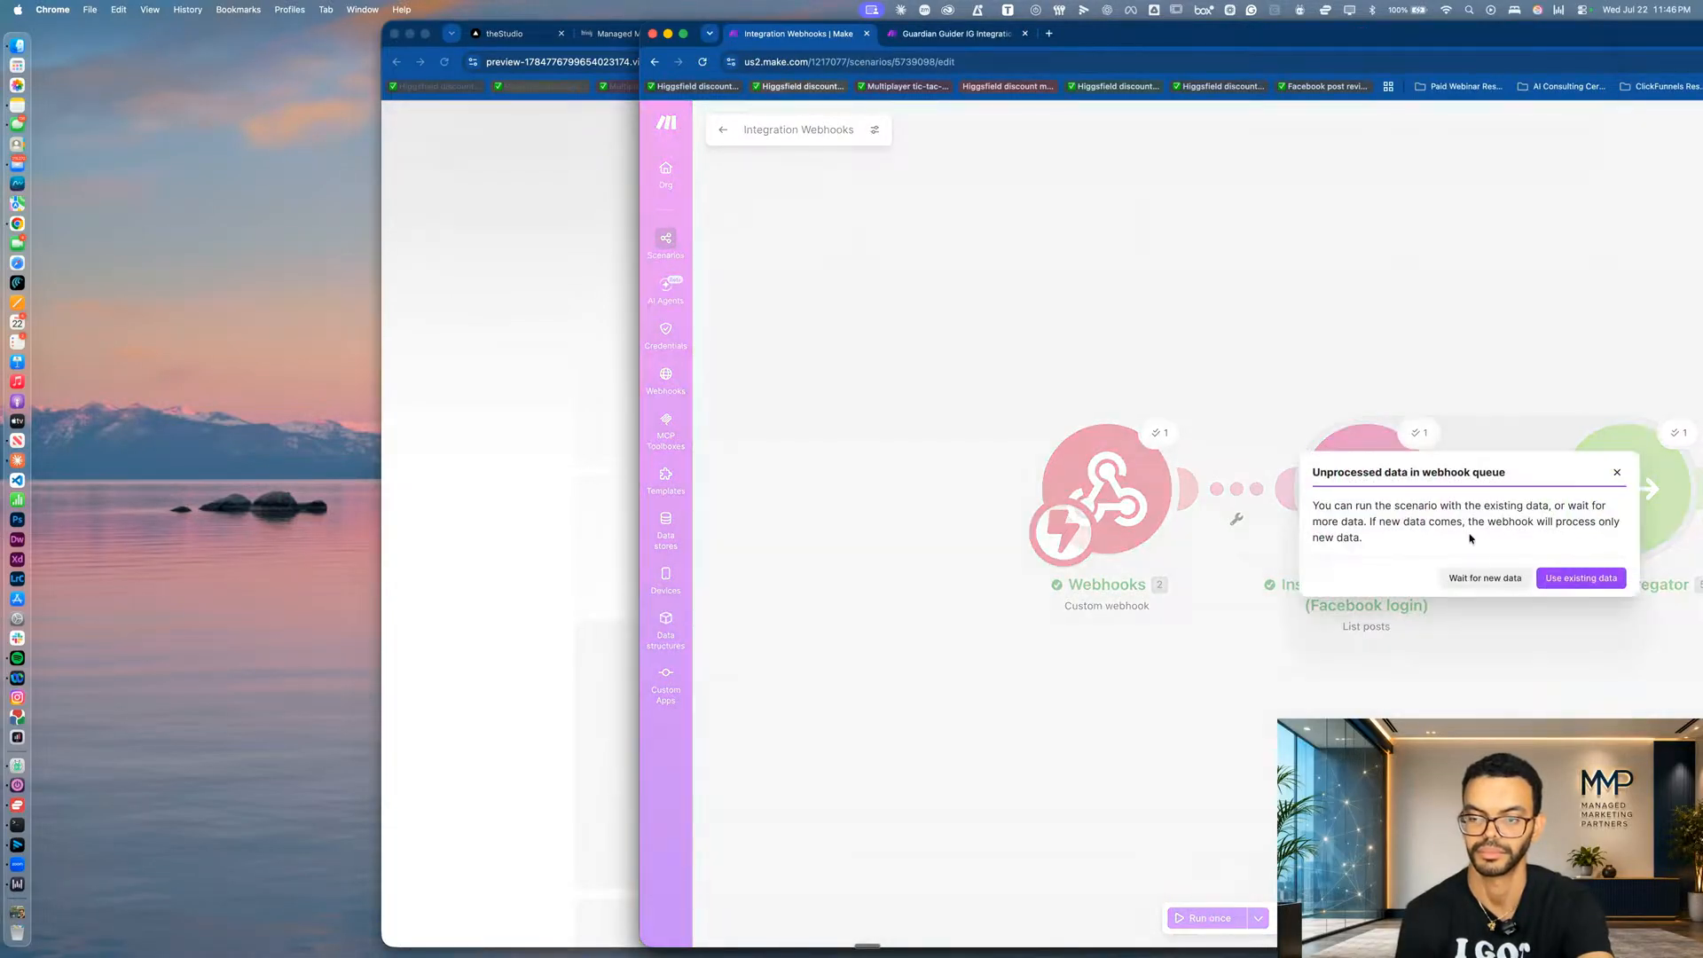
pyautogui.click(1485, 577)
pyautogui.click(581, 718)
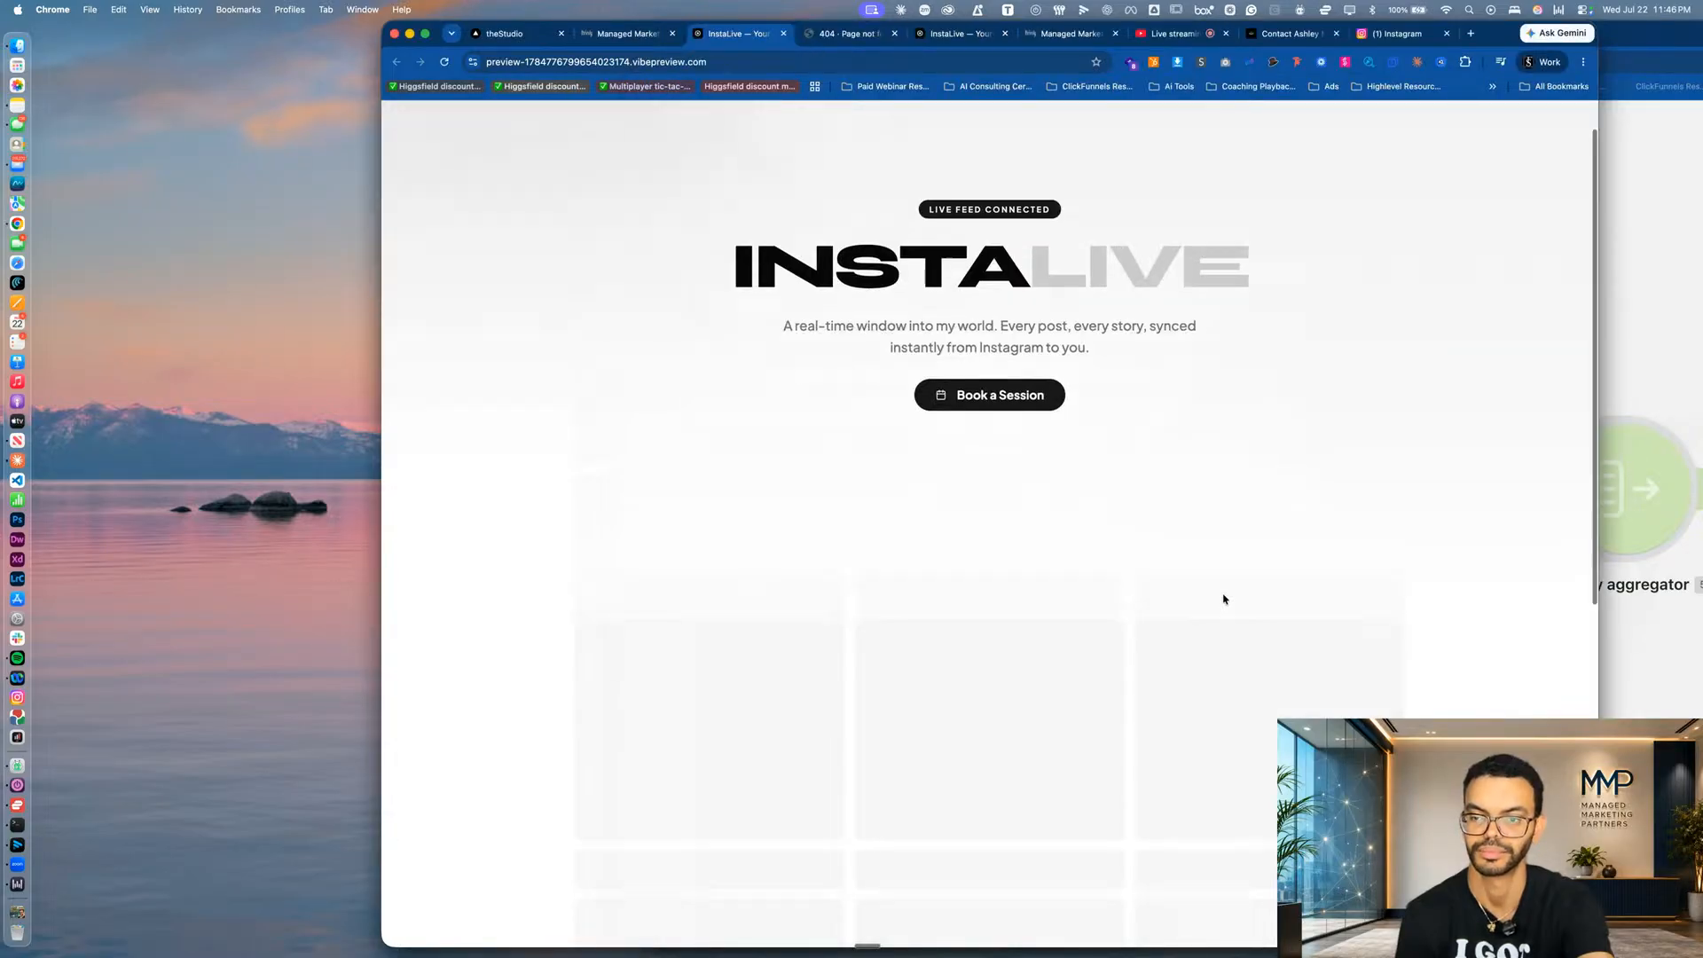
# Look through all the Instagram posts under Latest Updates and return to the first row.
pyautogui.scroll(-4, 1223, 600)
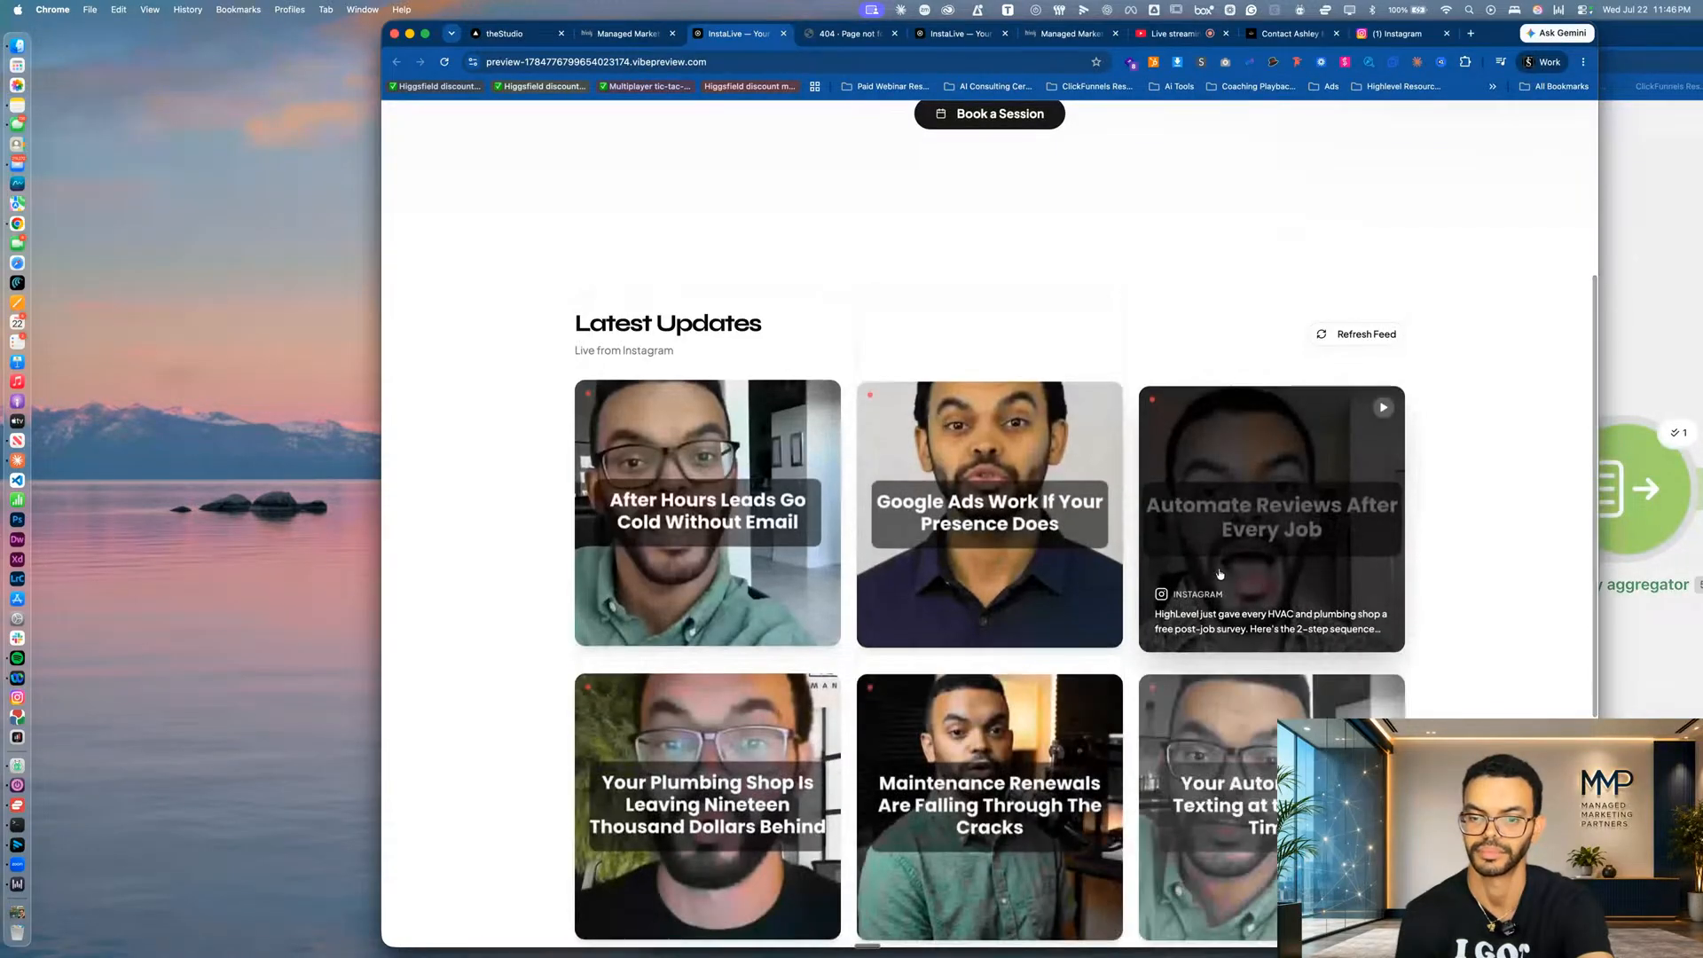
pyautogui.scroll(-1, 1401, 588)
pyautogui.scroll(-4, 1400, 588)
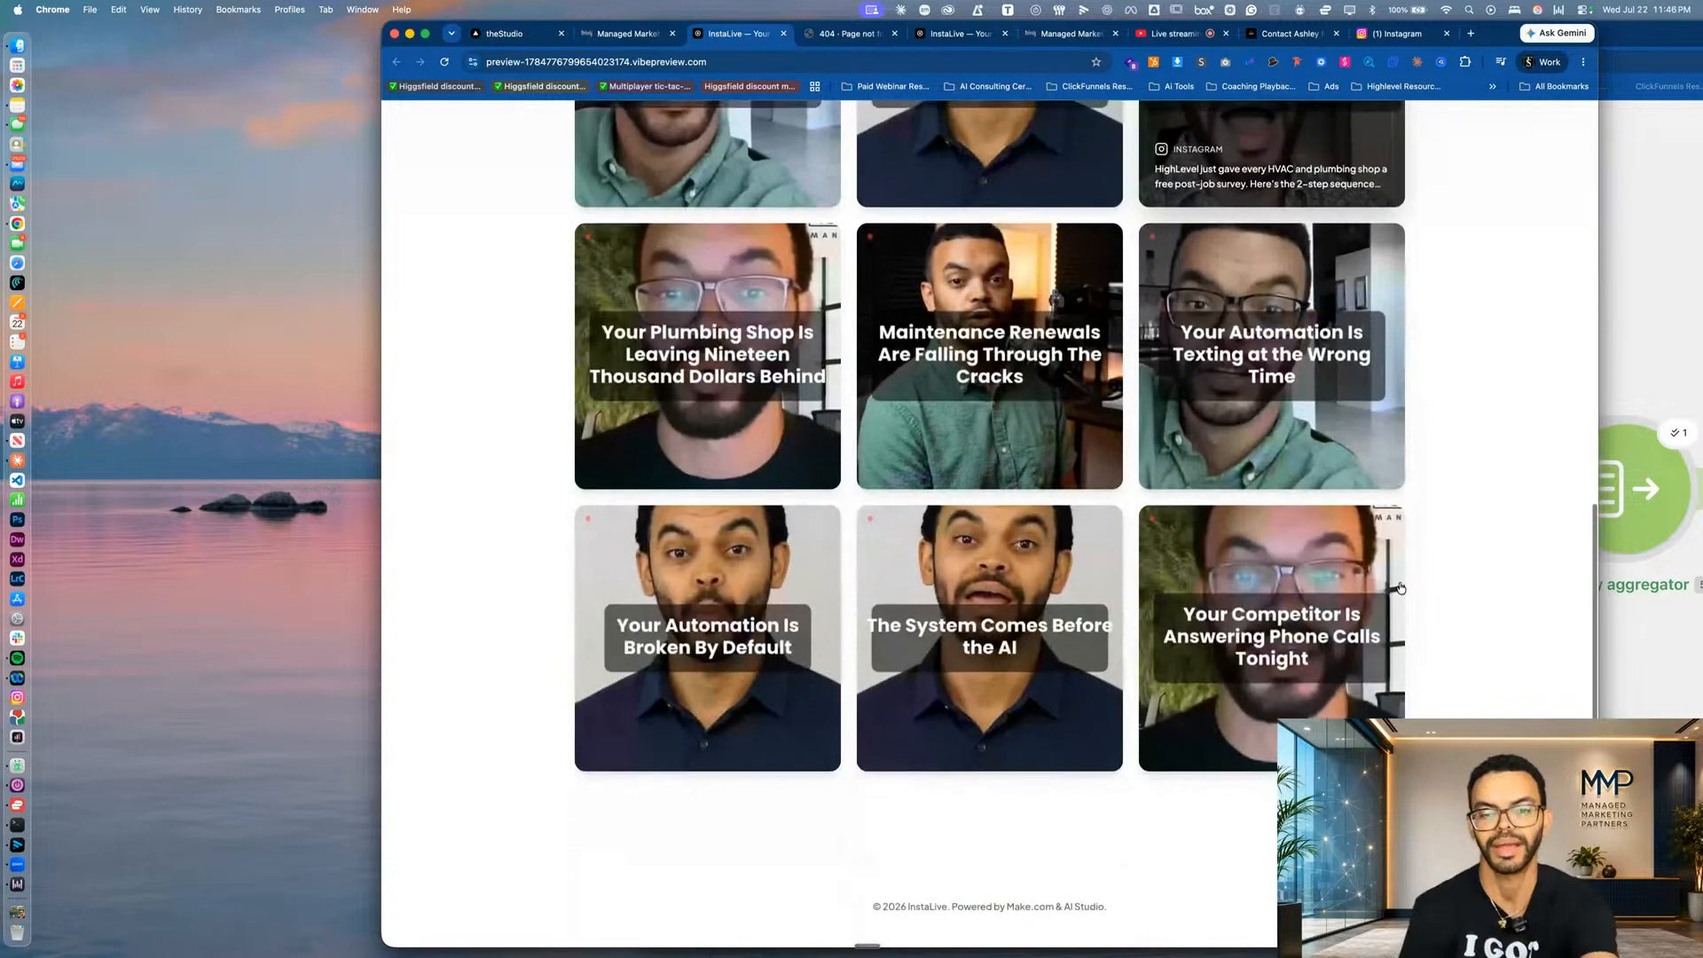
pyautogui.scroll(2, 1401, 588)
pyautogui.scroll(-2, 1401, 588)
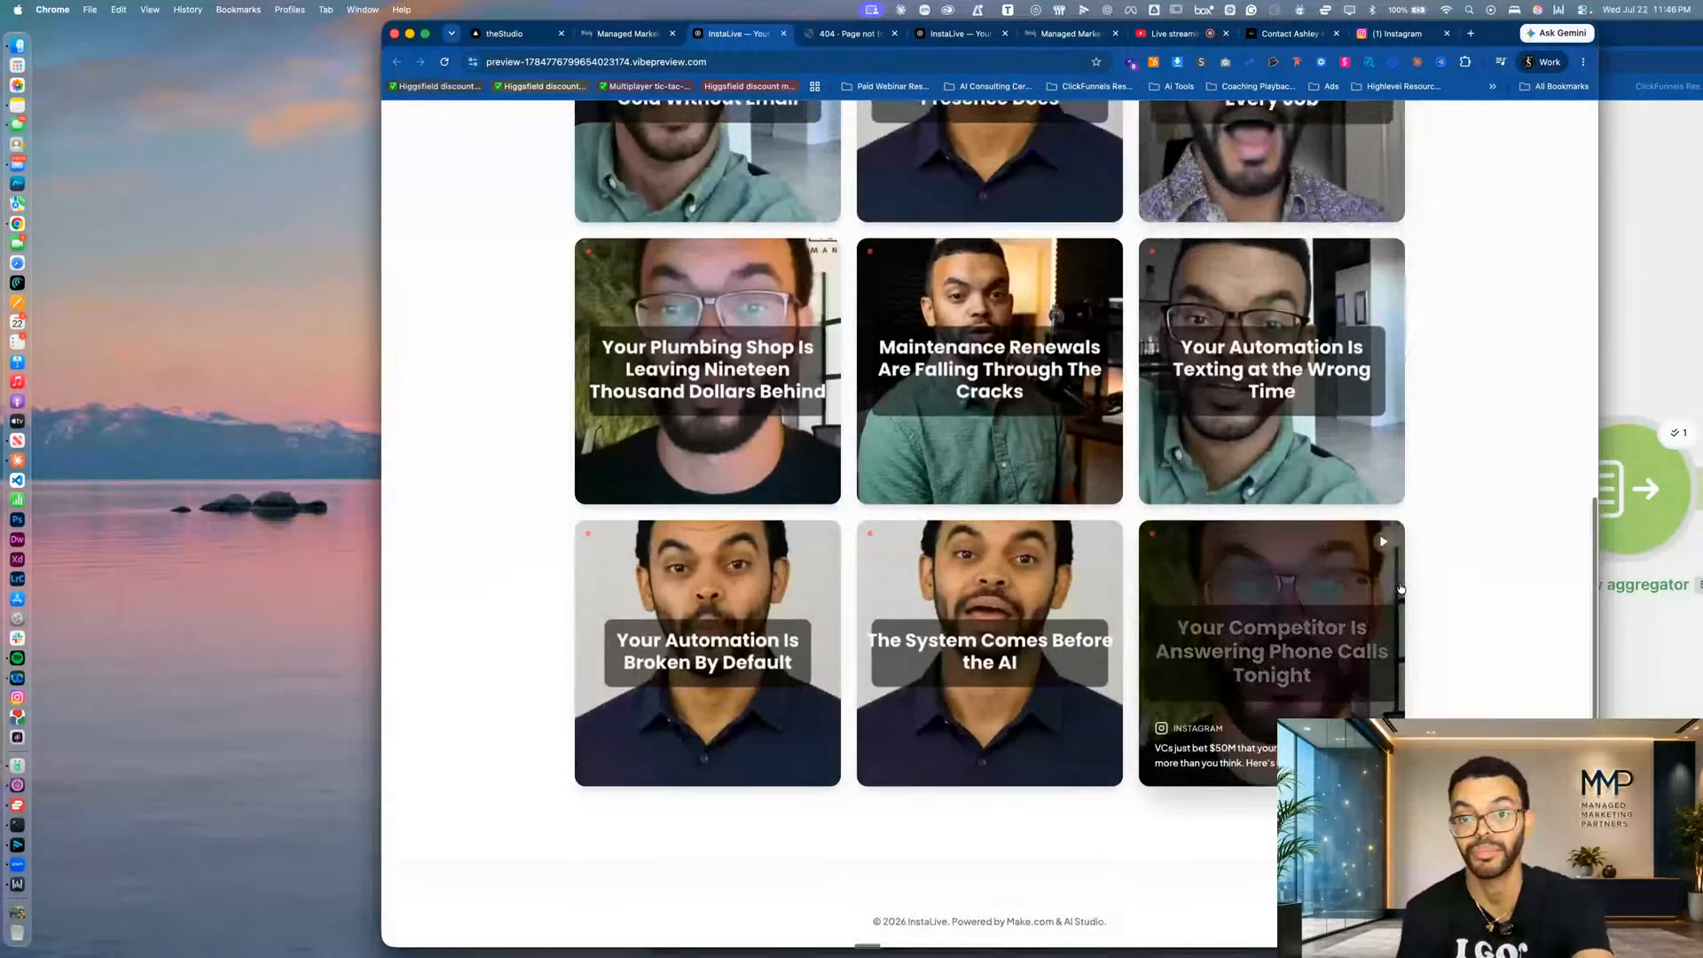
pyautogui.scroll(7, 816, 535)
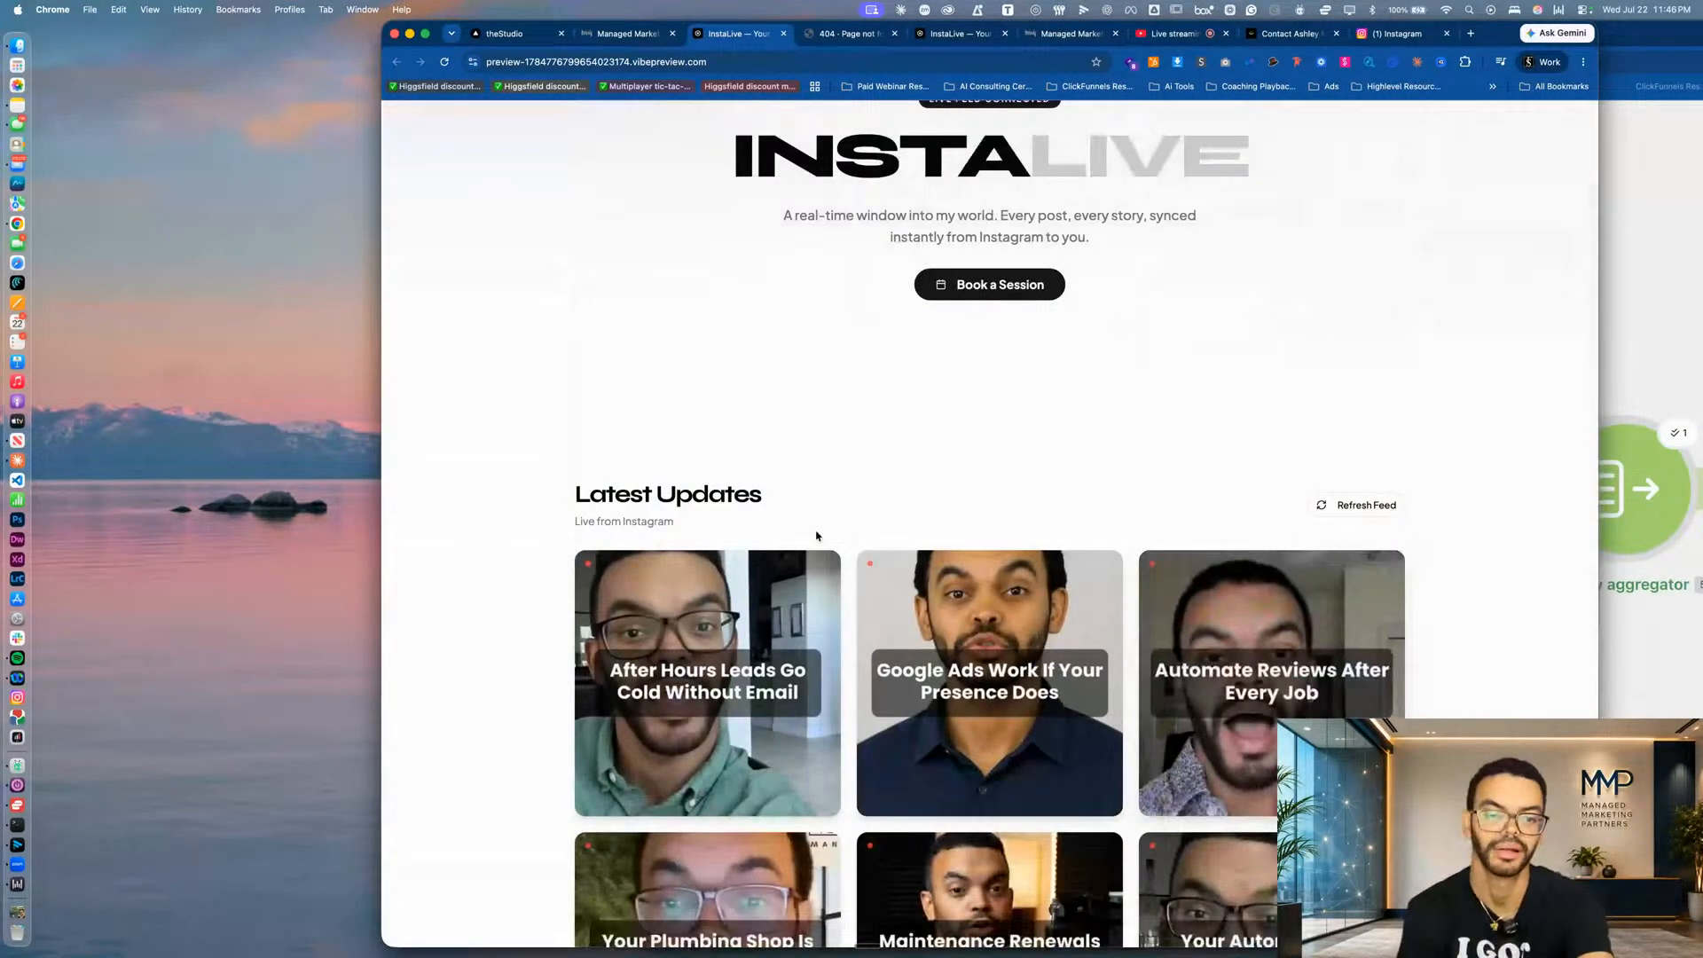
# Open the "After Hours Leads Go Cold Without Email" post, pause its video, and open its Book a Session calendar.
pyautogui.click(780, 641)
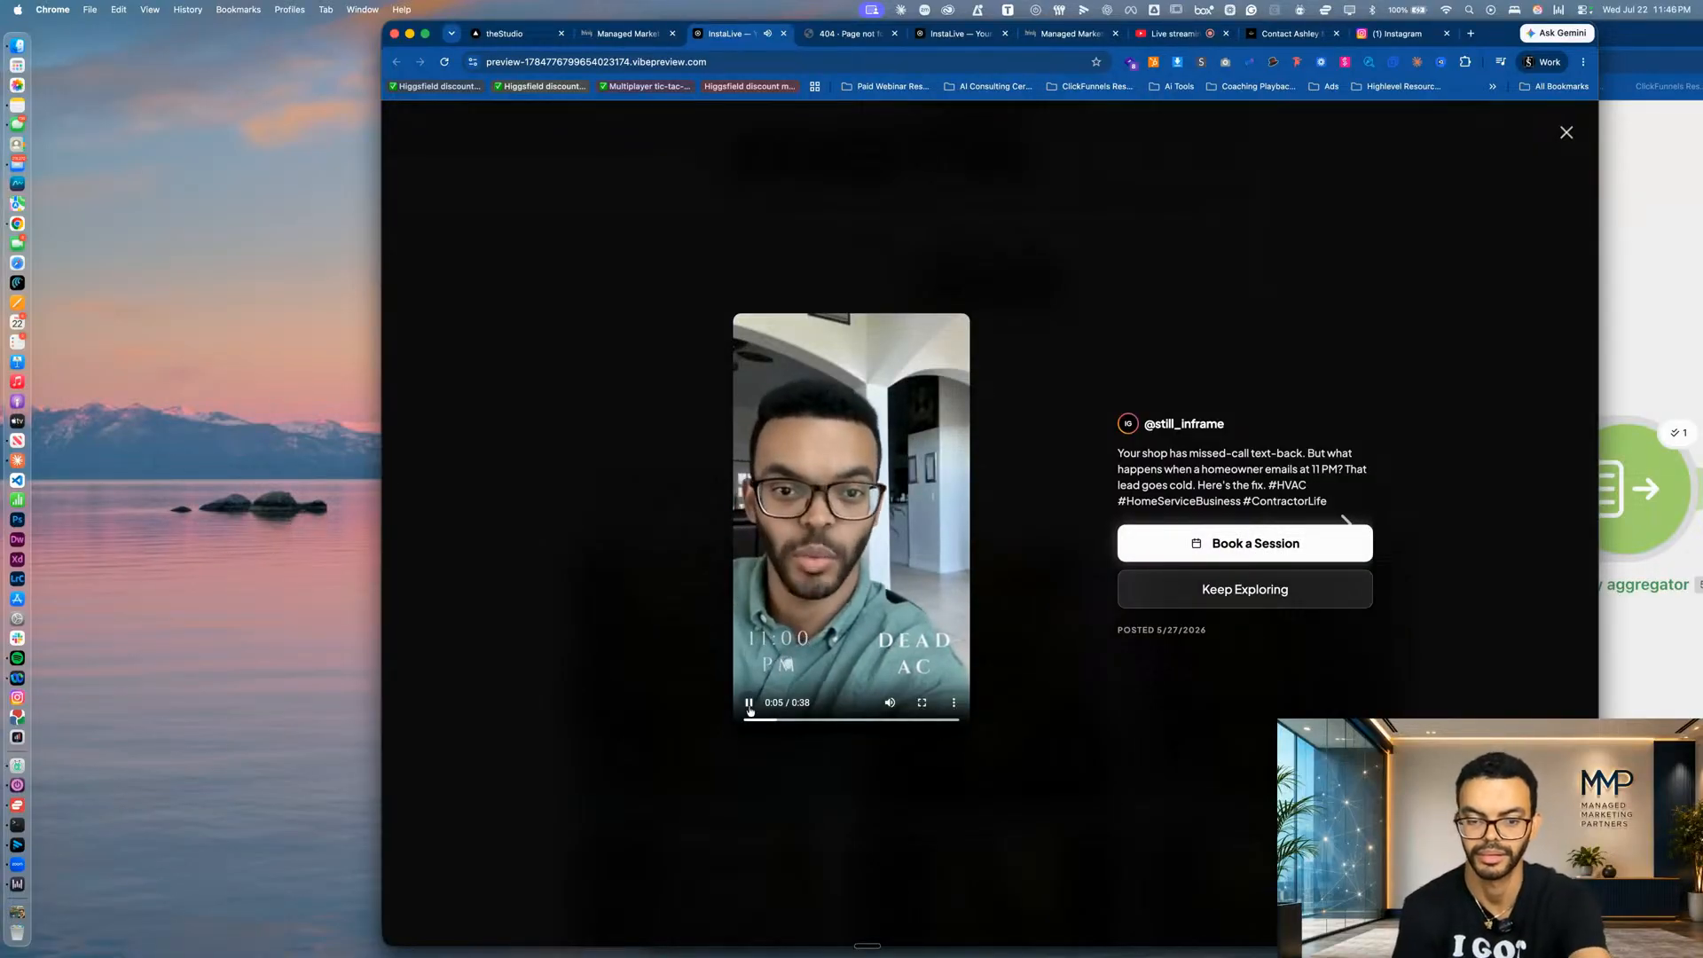
pyautogui.click(944, 578)
pyautogui.click(1287, 550)
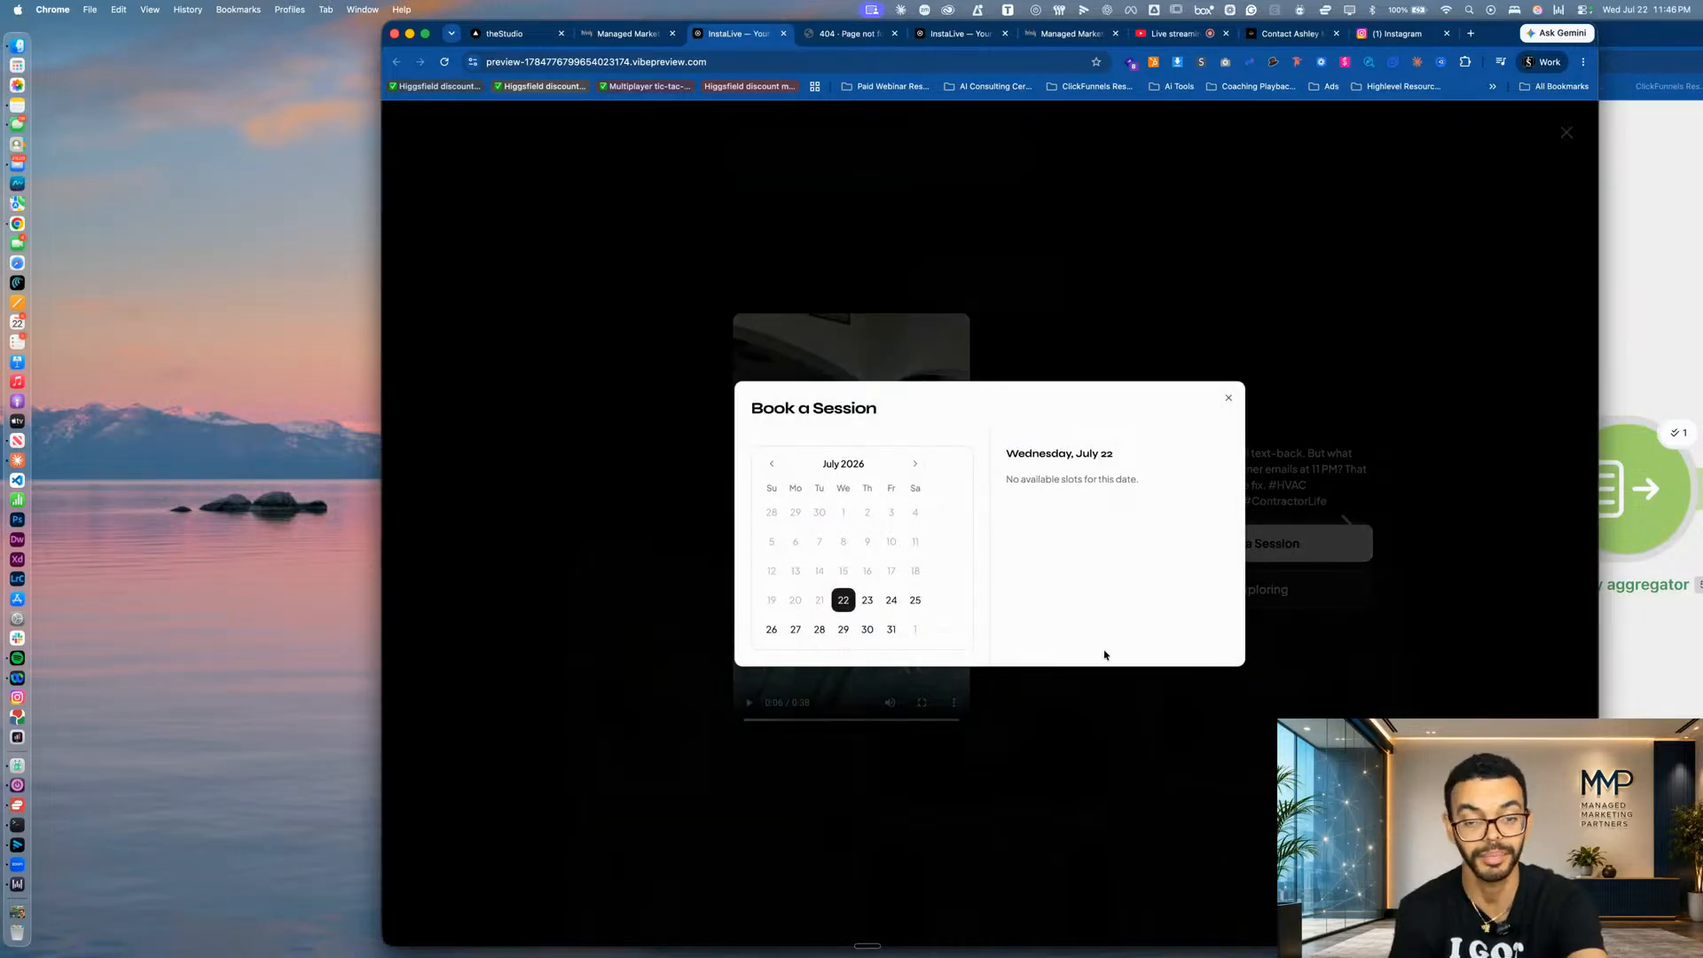
# Book a session for July 23, 2026 at 12:00 PM with the contact's name, email and phone filled in, and confirm the booking.
pyautogui.click(869, 600)
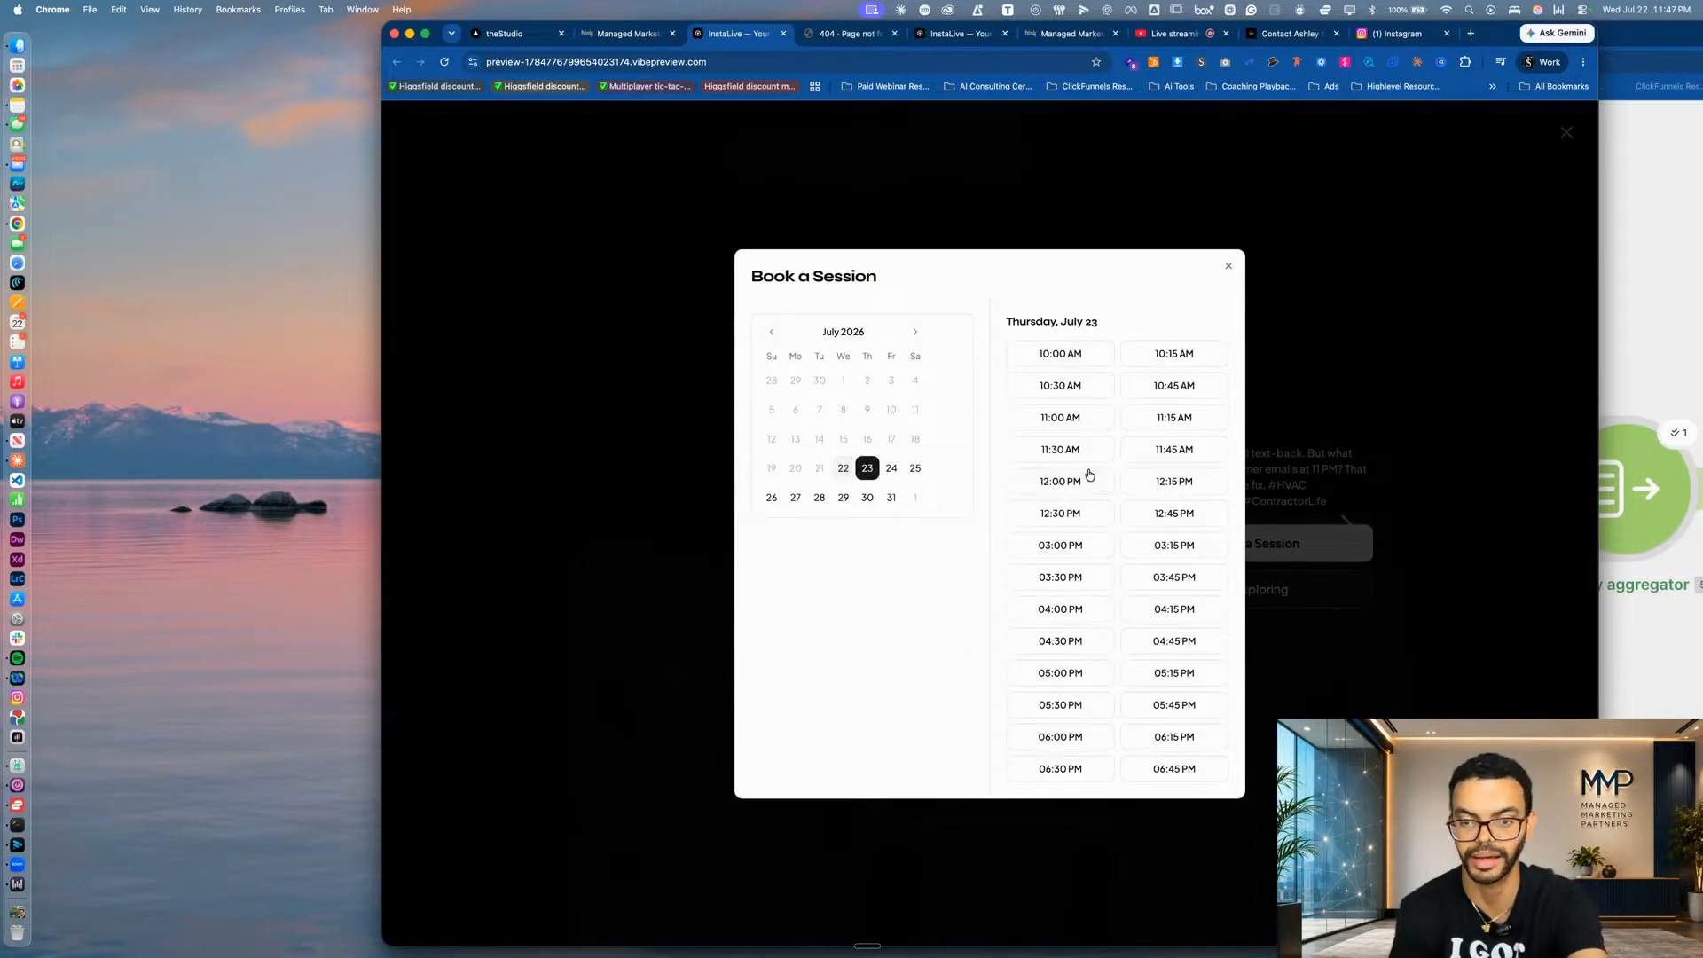
pyautogui.click(1061, 481)
pyautogui.click(1058, 497)
pyautogui.click(1094, 534)
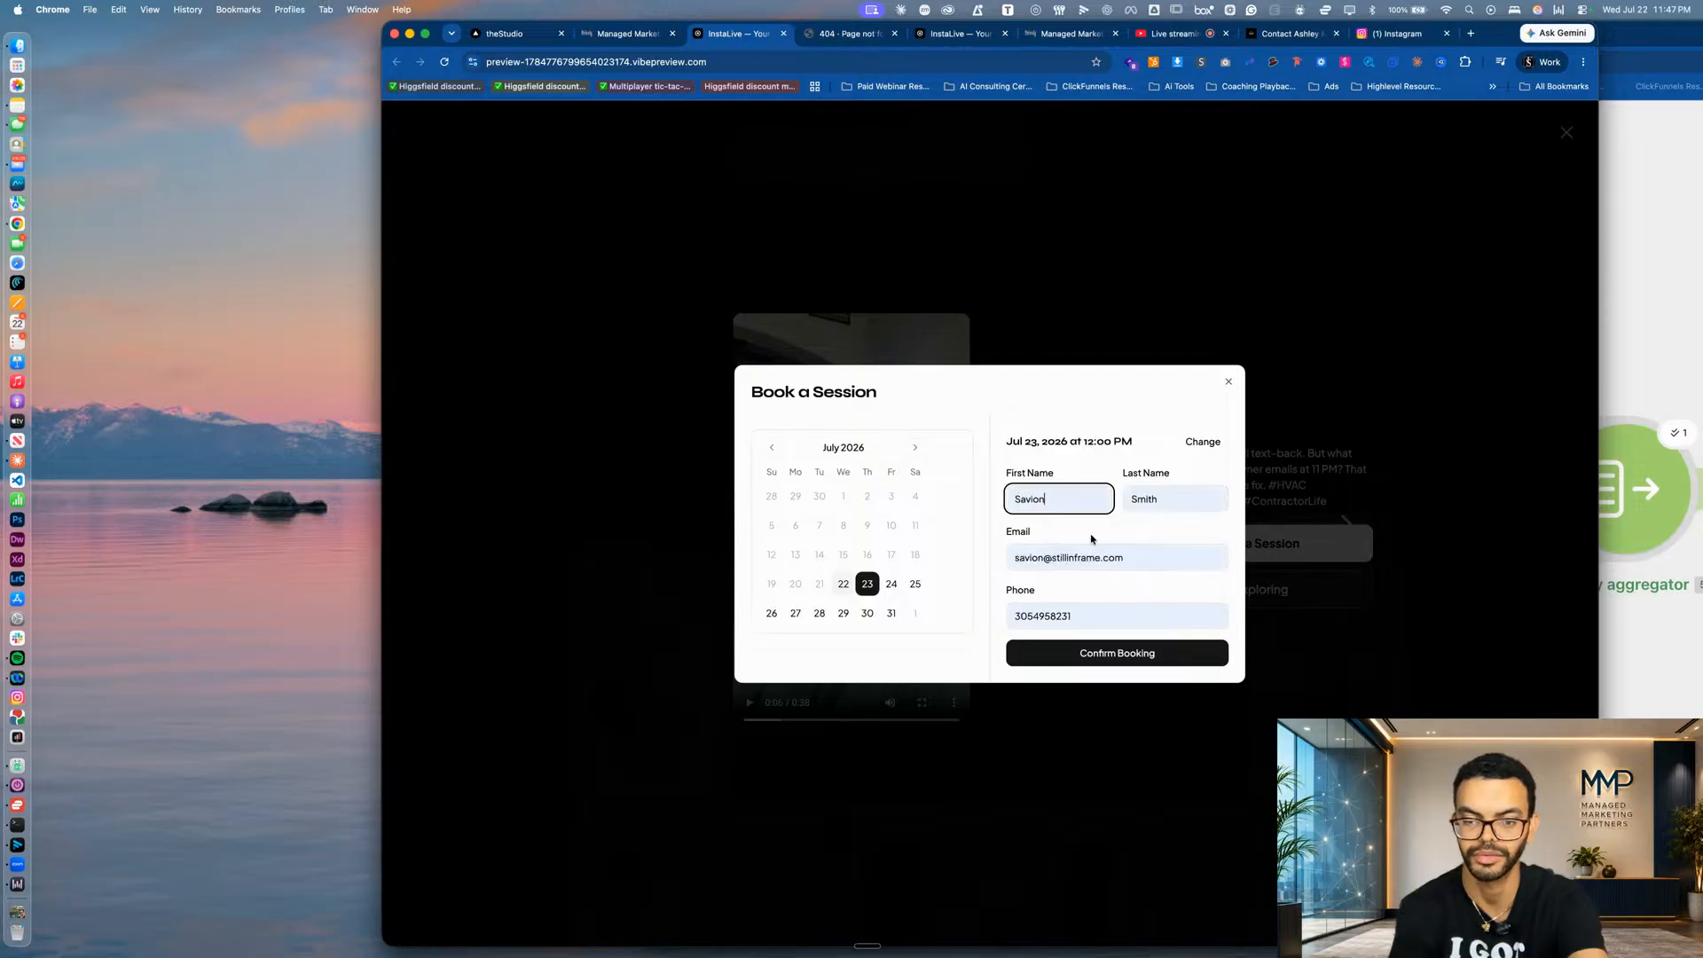
pyautogui.click(1102, 657)
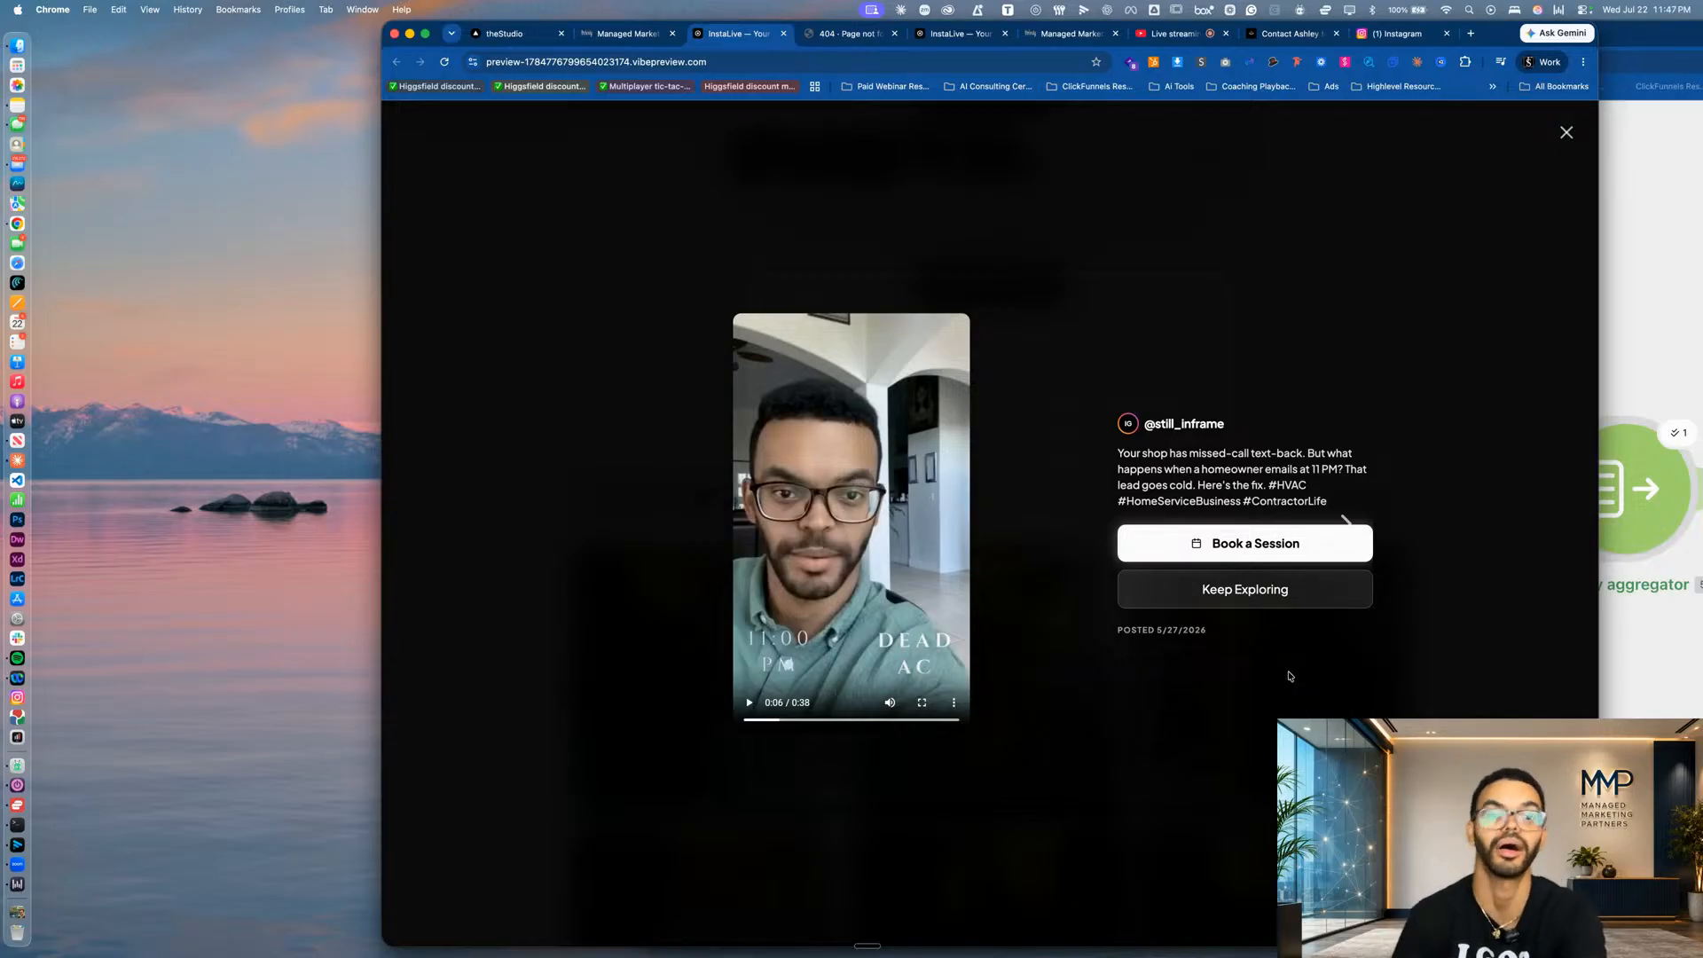
# Keep exploring the feed post by post up to the "Quick Question" post, checking each post's caption and call-to-action button.
pyautogui.click(1279, 589)
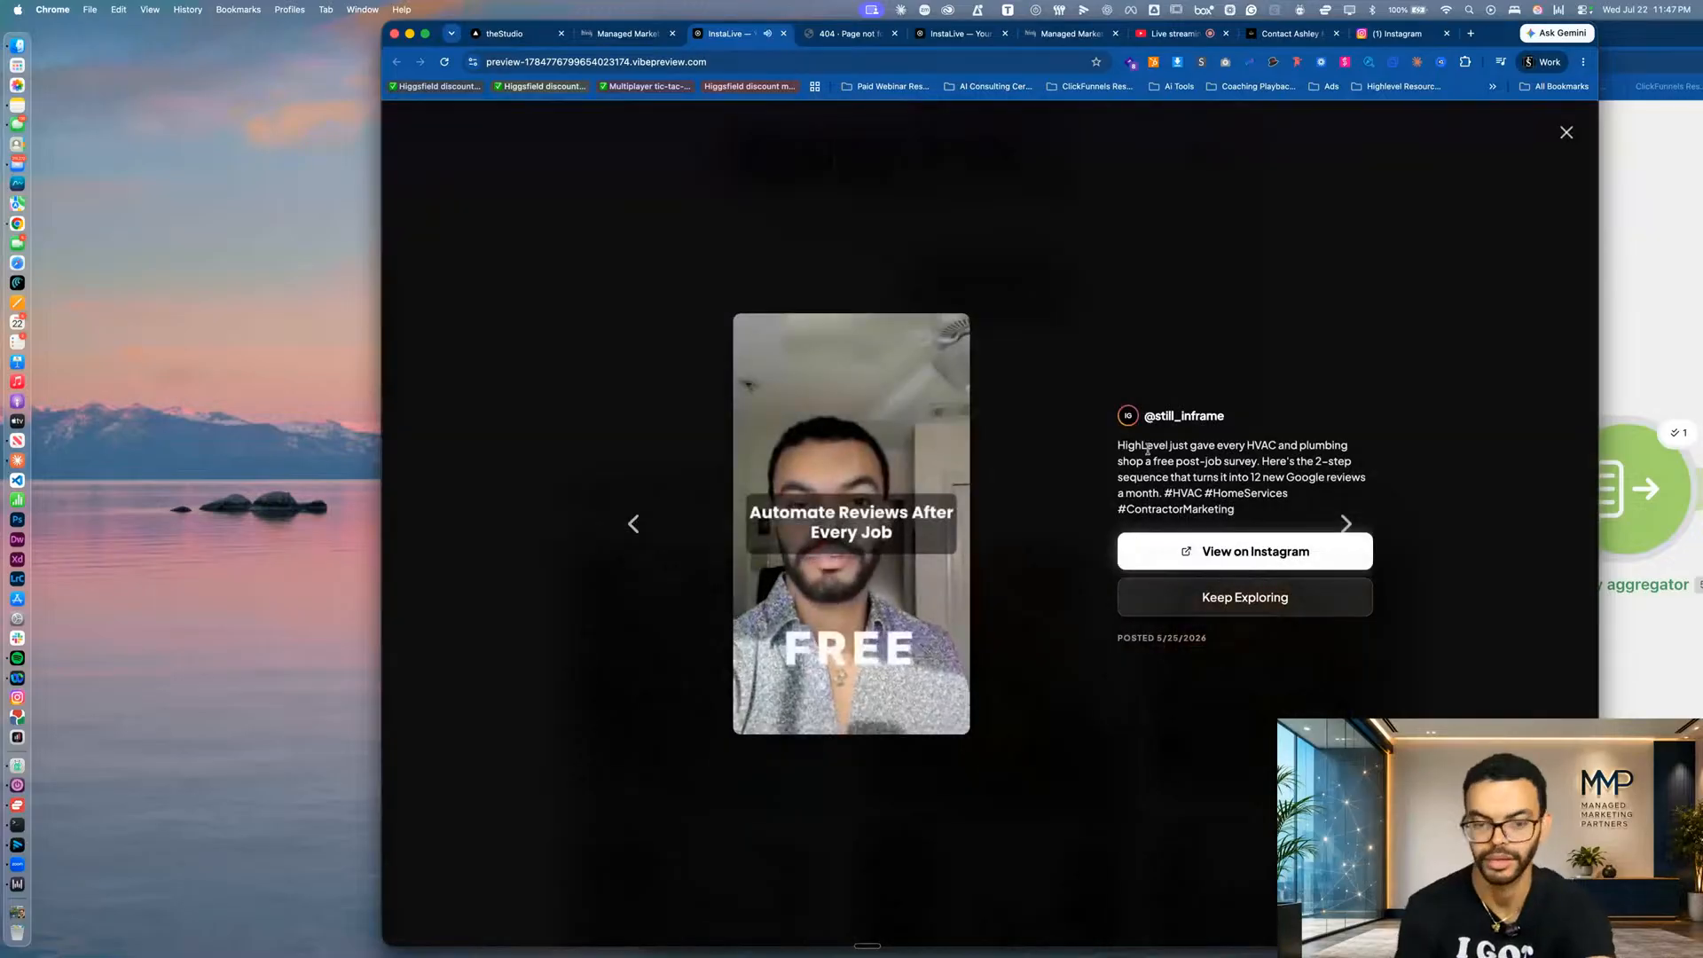
pyautogui.press('Right')
pyautogui.press('Right')
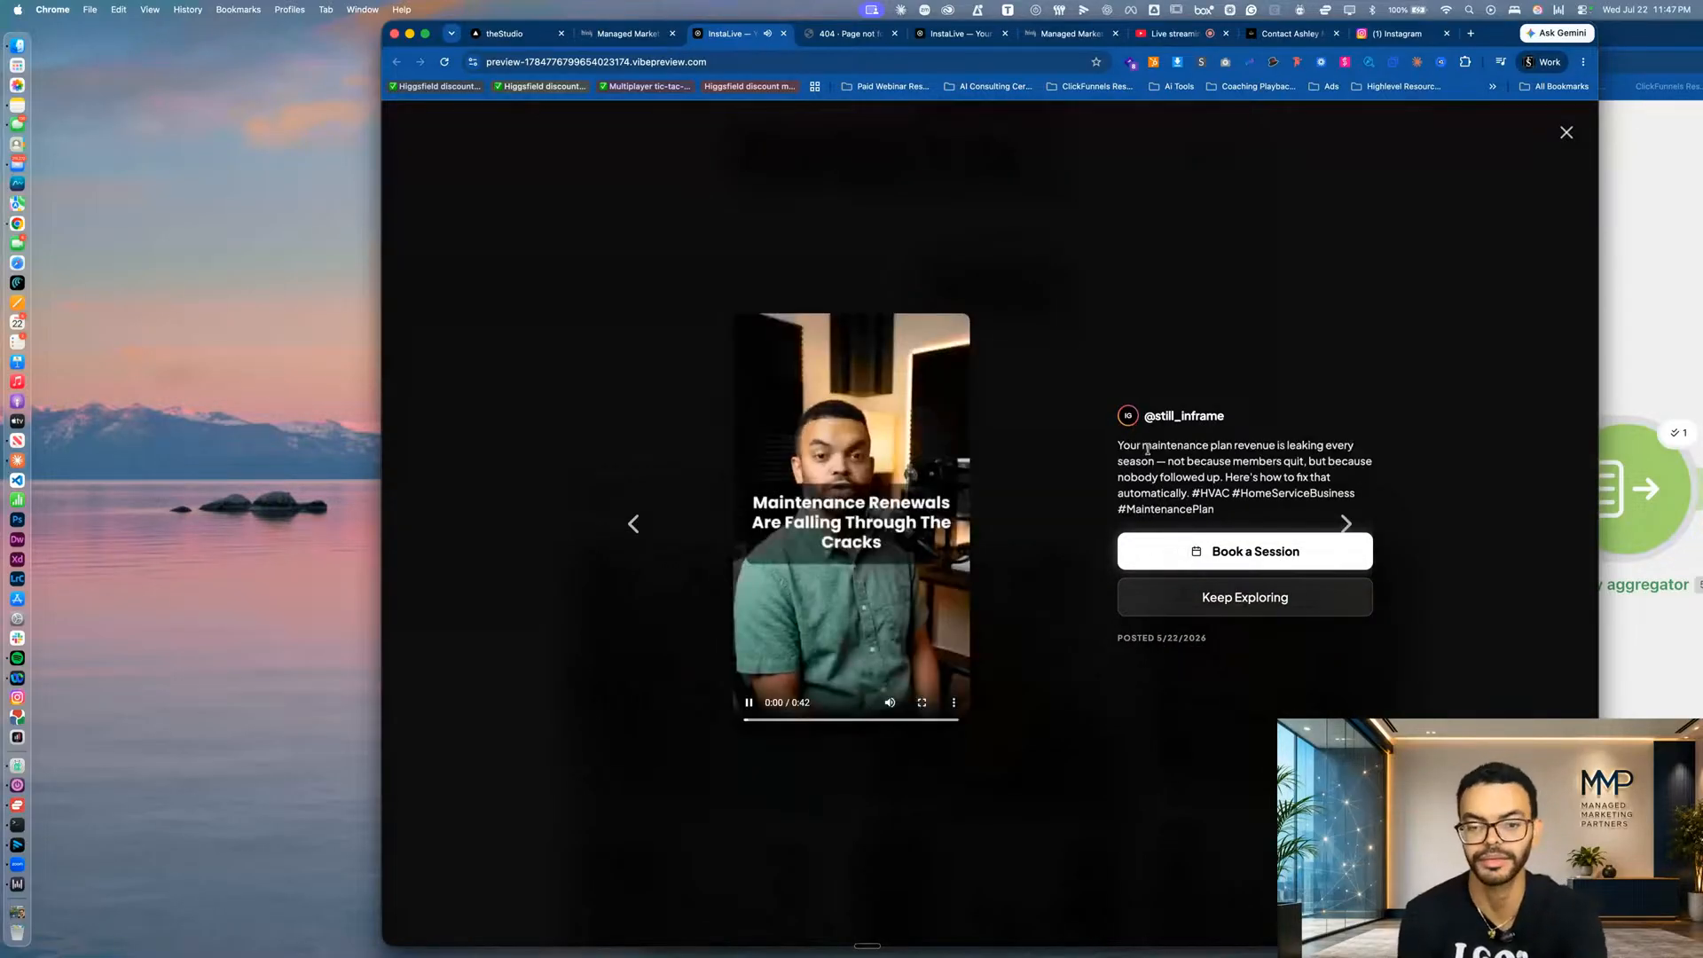
pyautogui.press('Right')
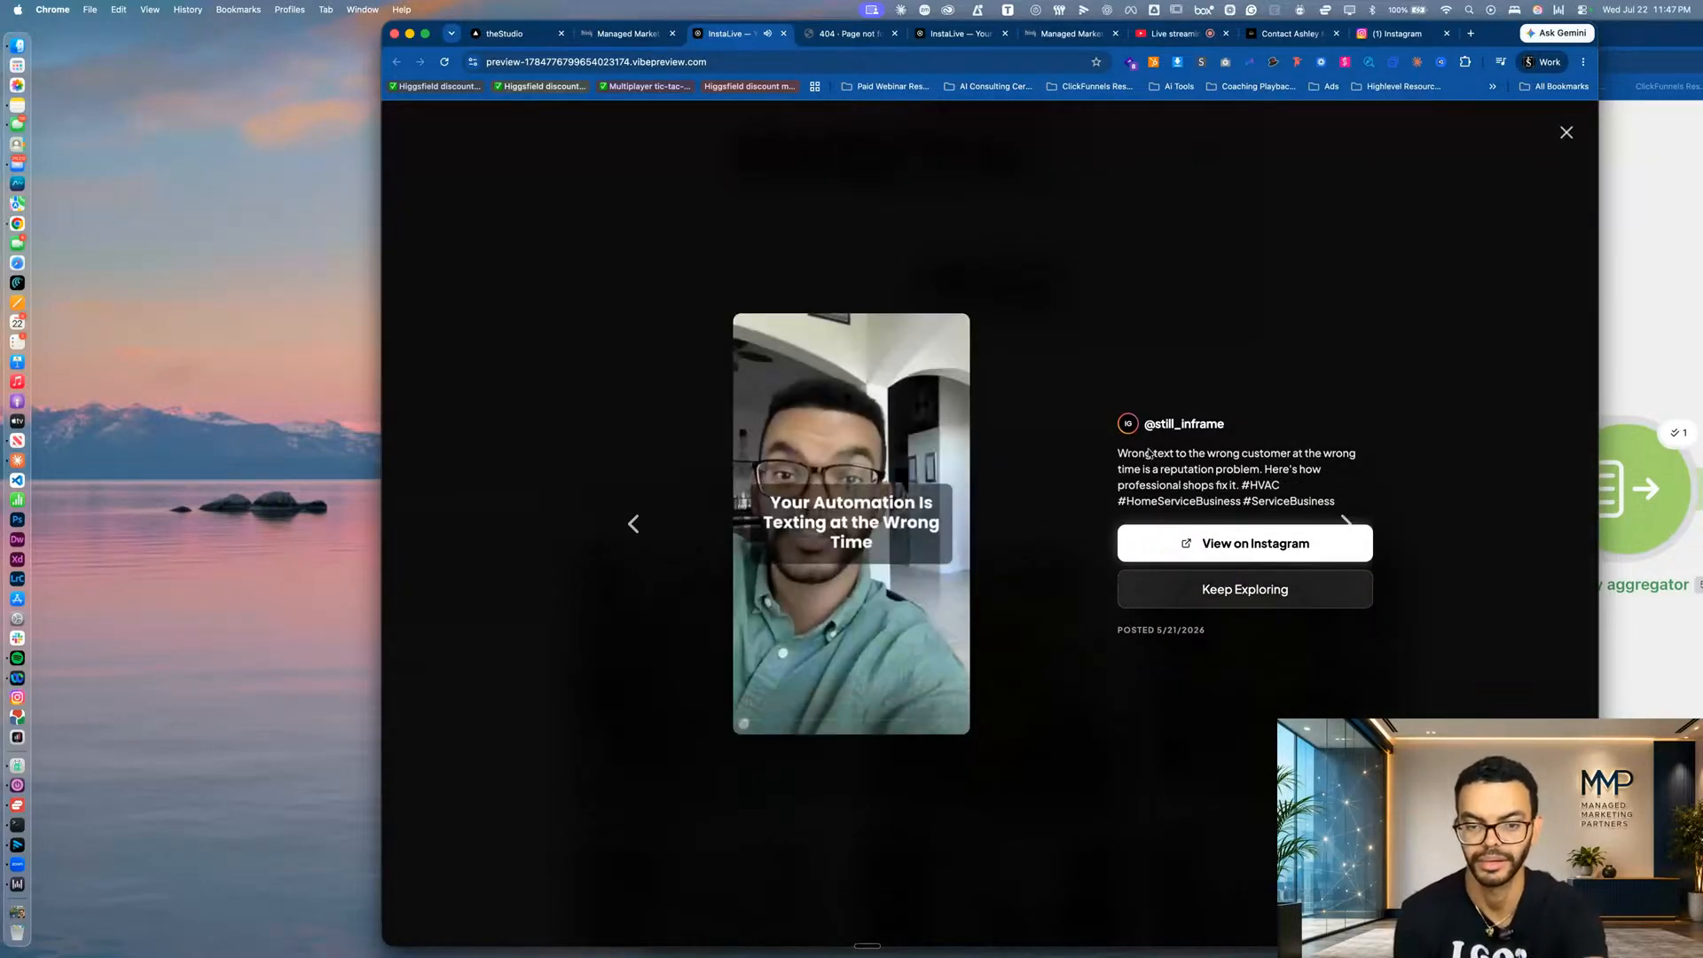
pyautogui.press('Right')
pyautogui.press('Right')
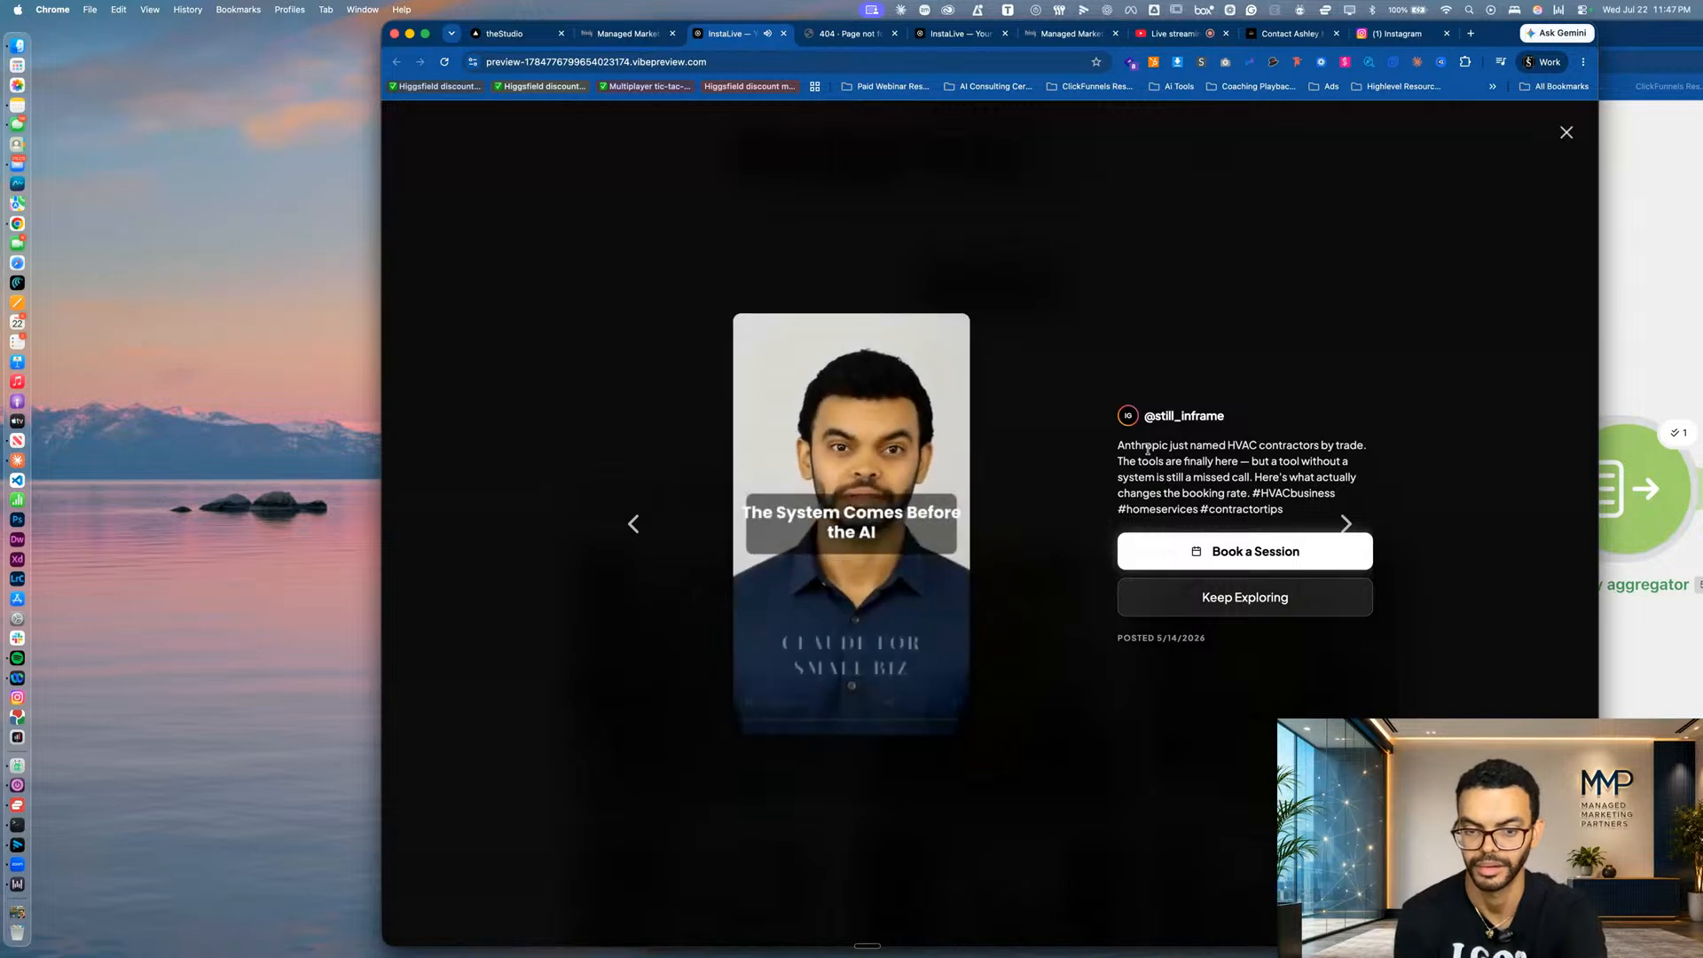
pyautogui.press('Right')
pyautogui.press('Right')
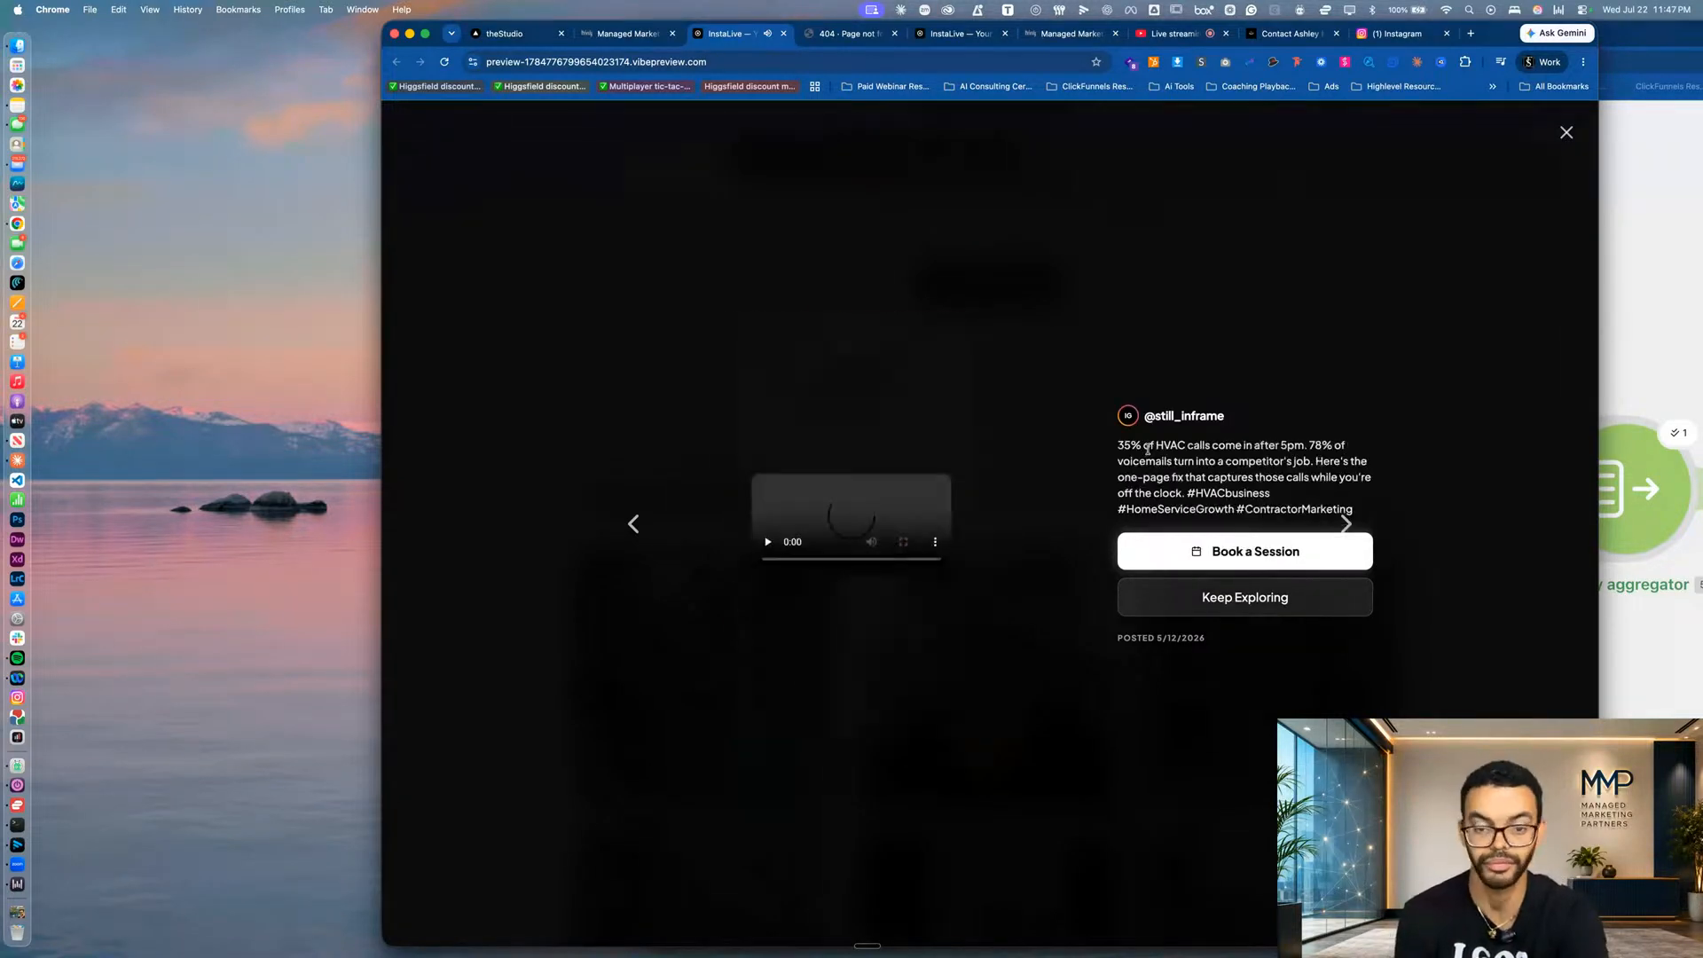
pyautogui.press('Right')
pyautogui.press('Right')
pyautogui.press('Right')
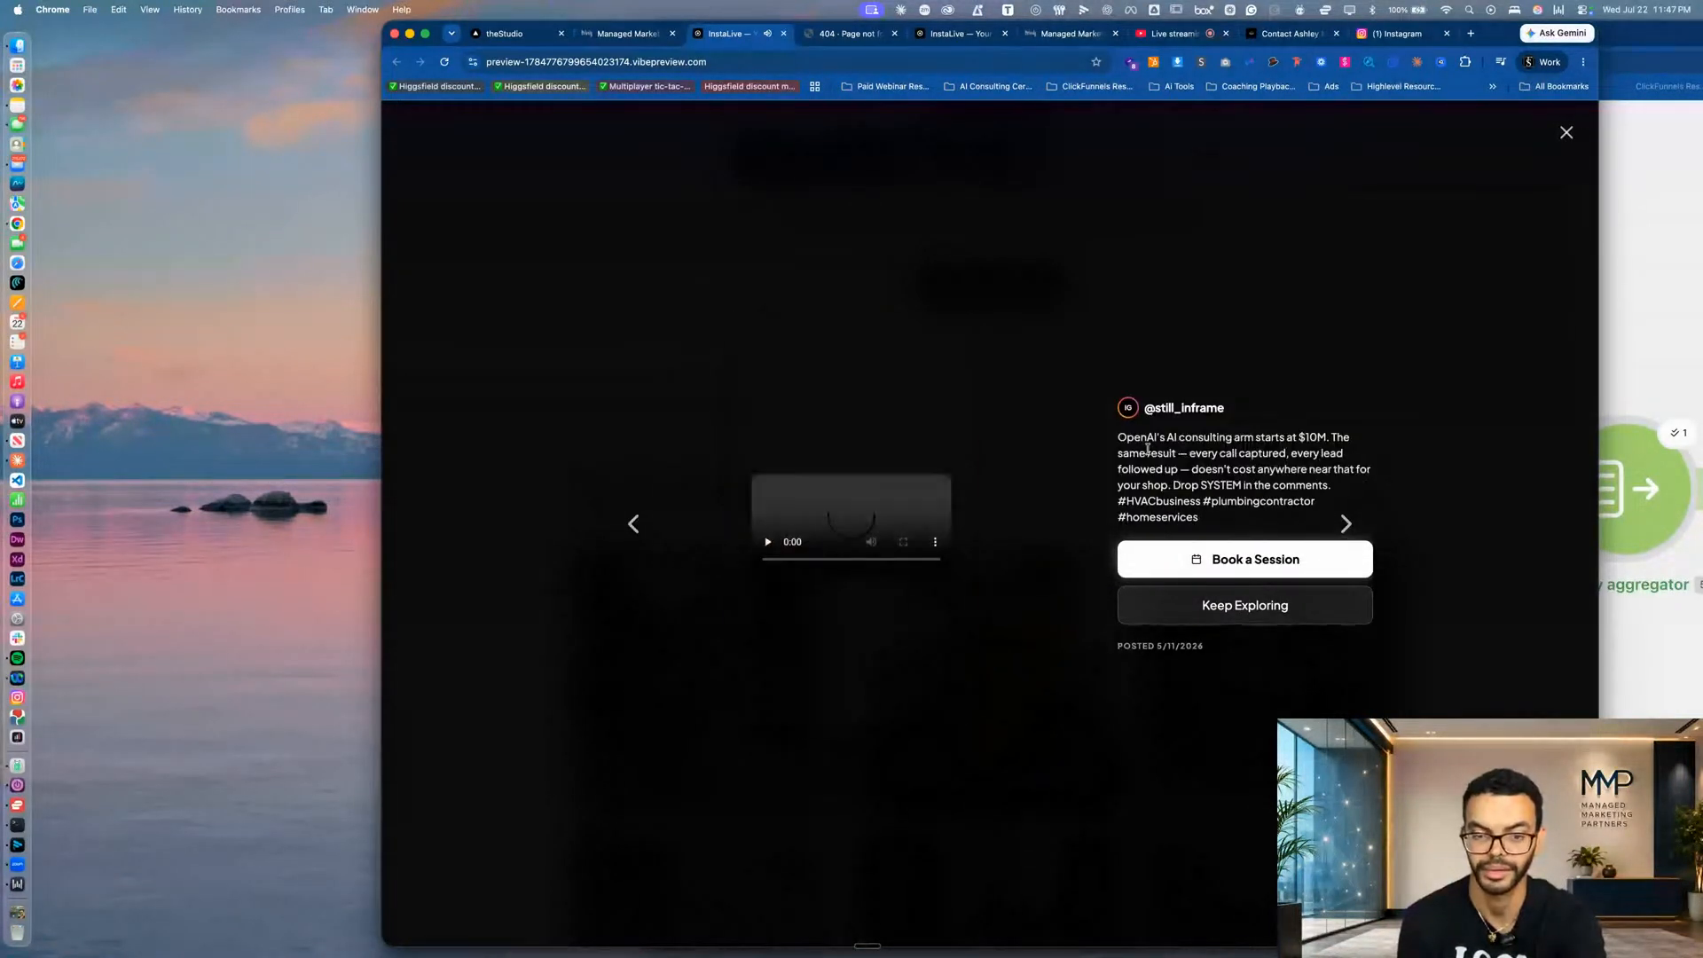
pyautogui.press('Right')
pyautogui.press('Right')
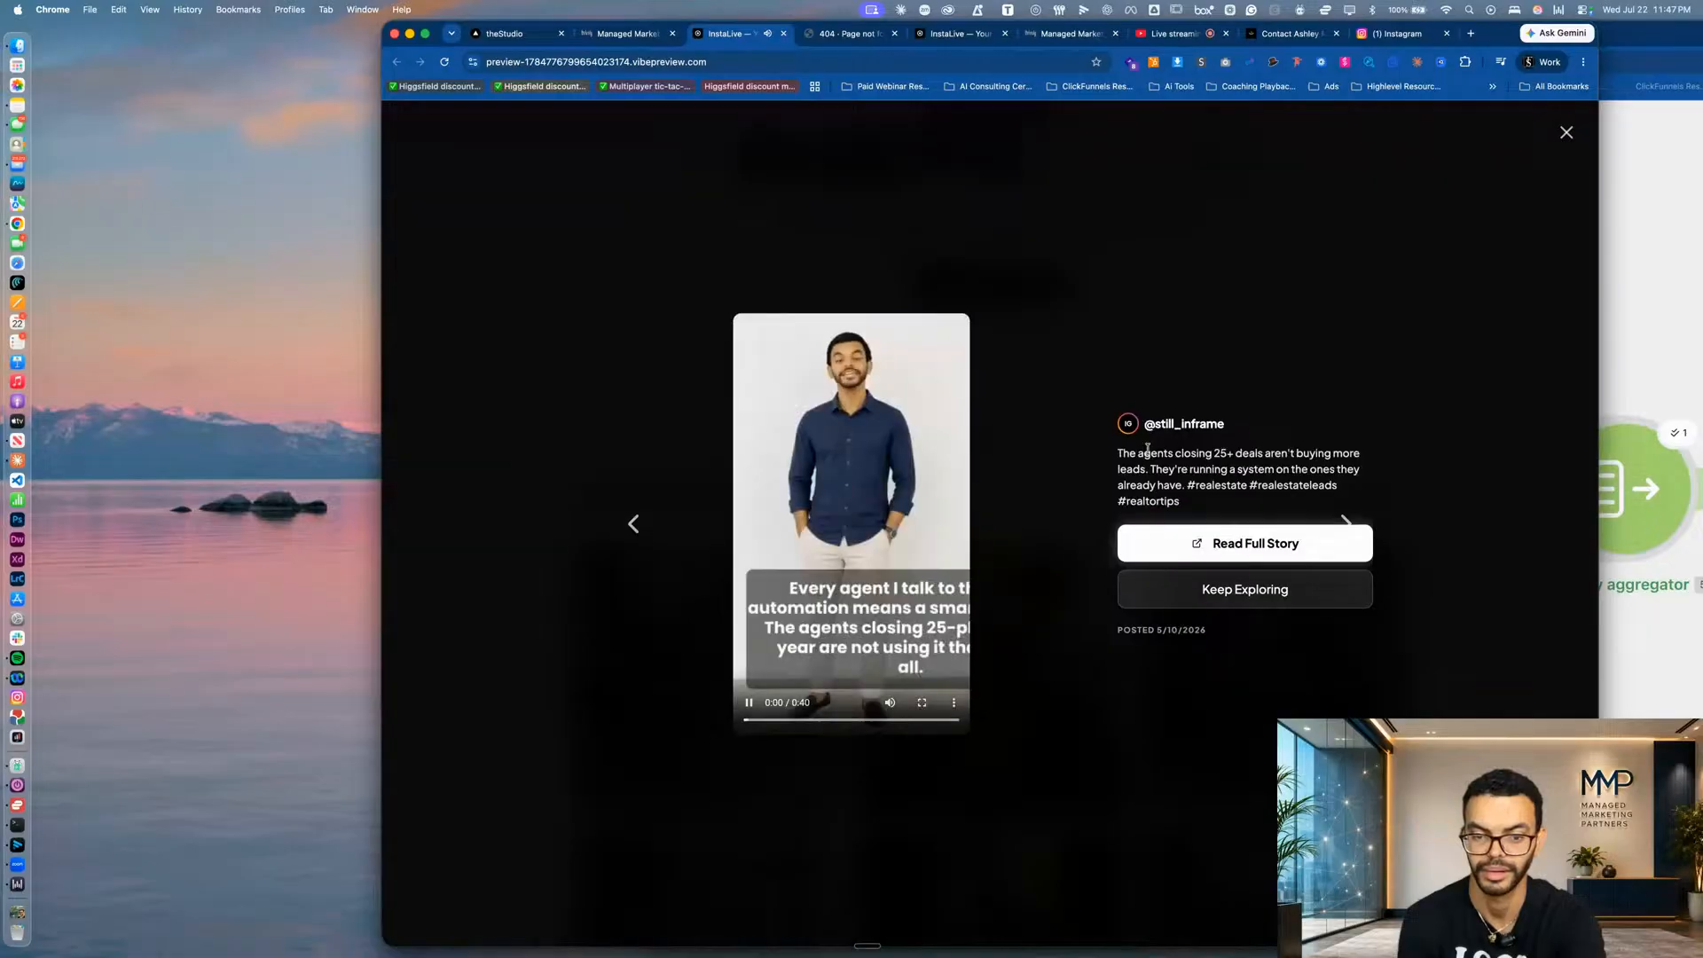
pyautogui.press('Right')
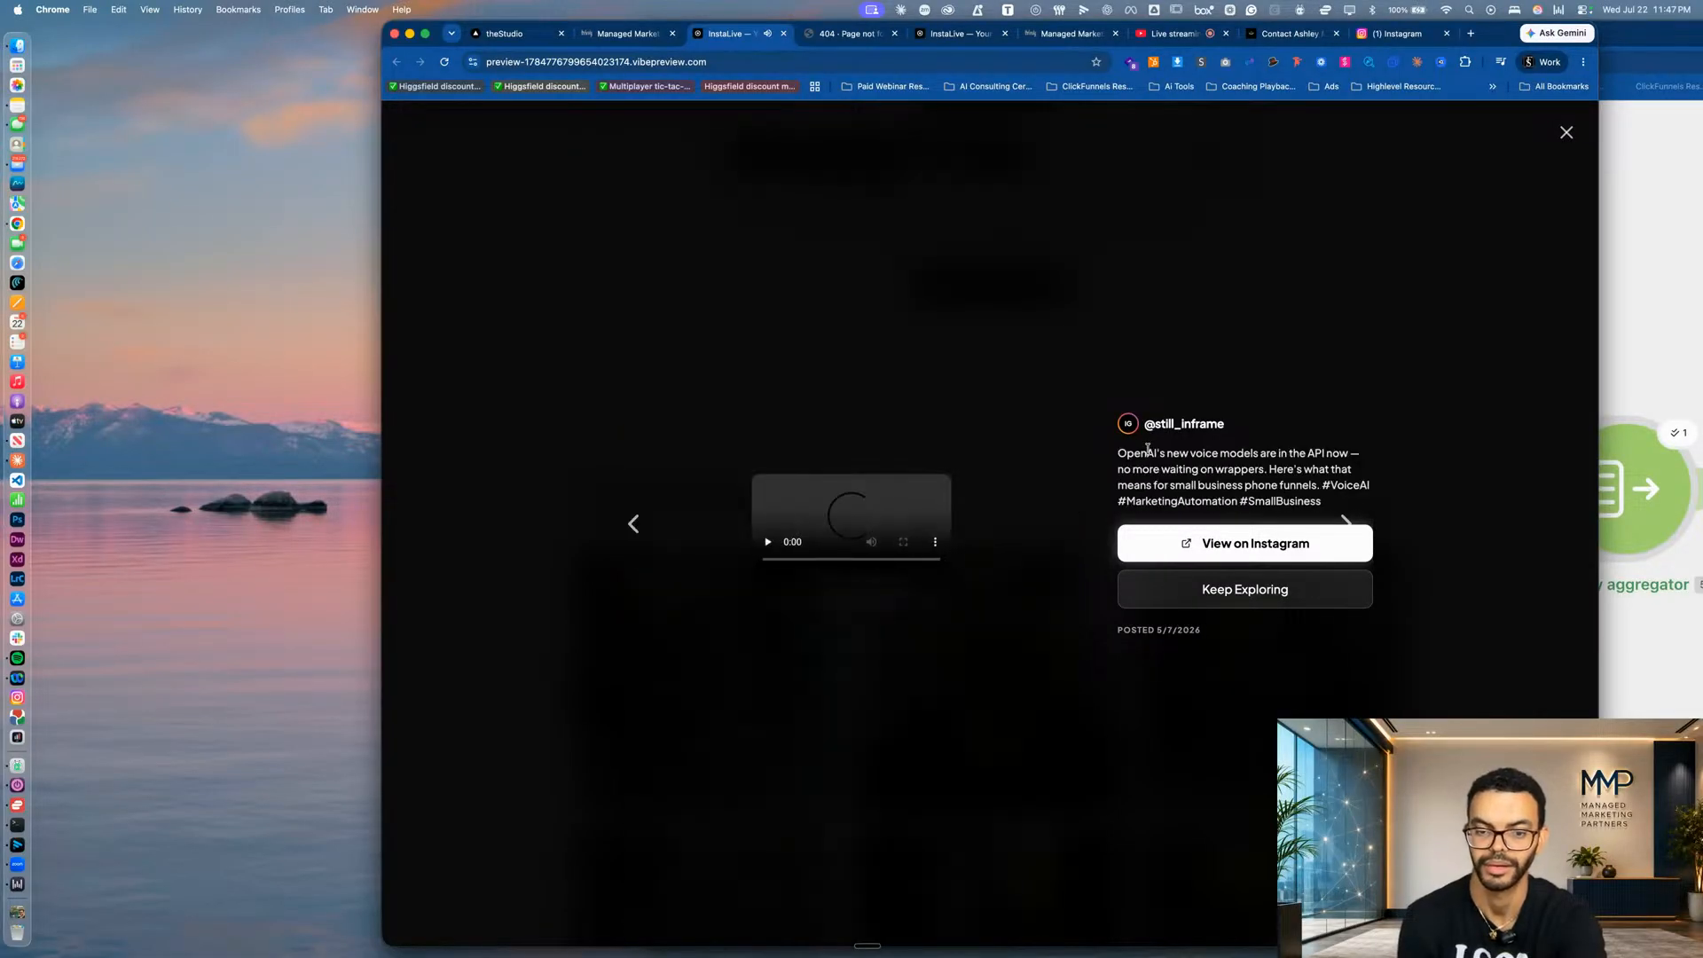
pyautogui.press('Right')
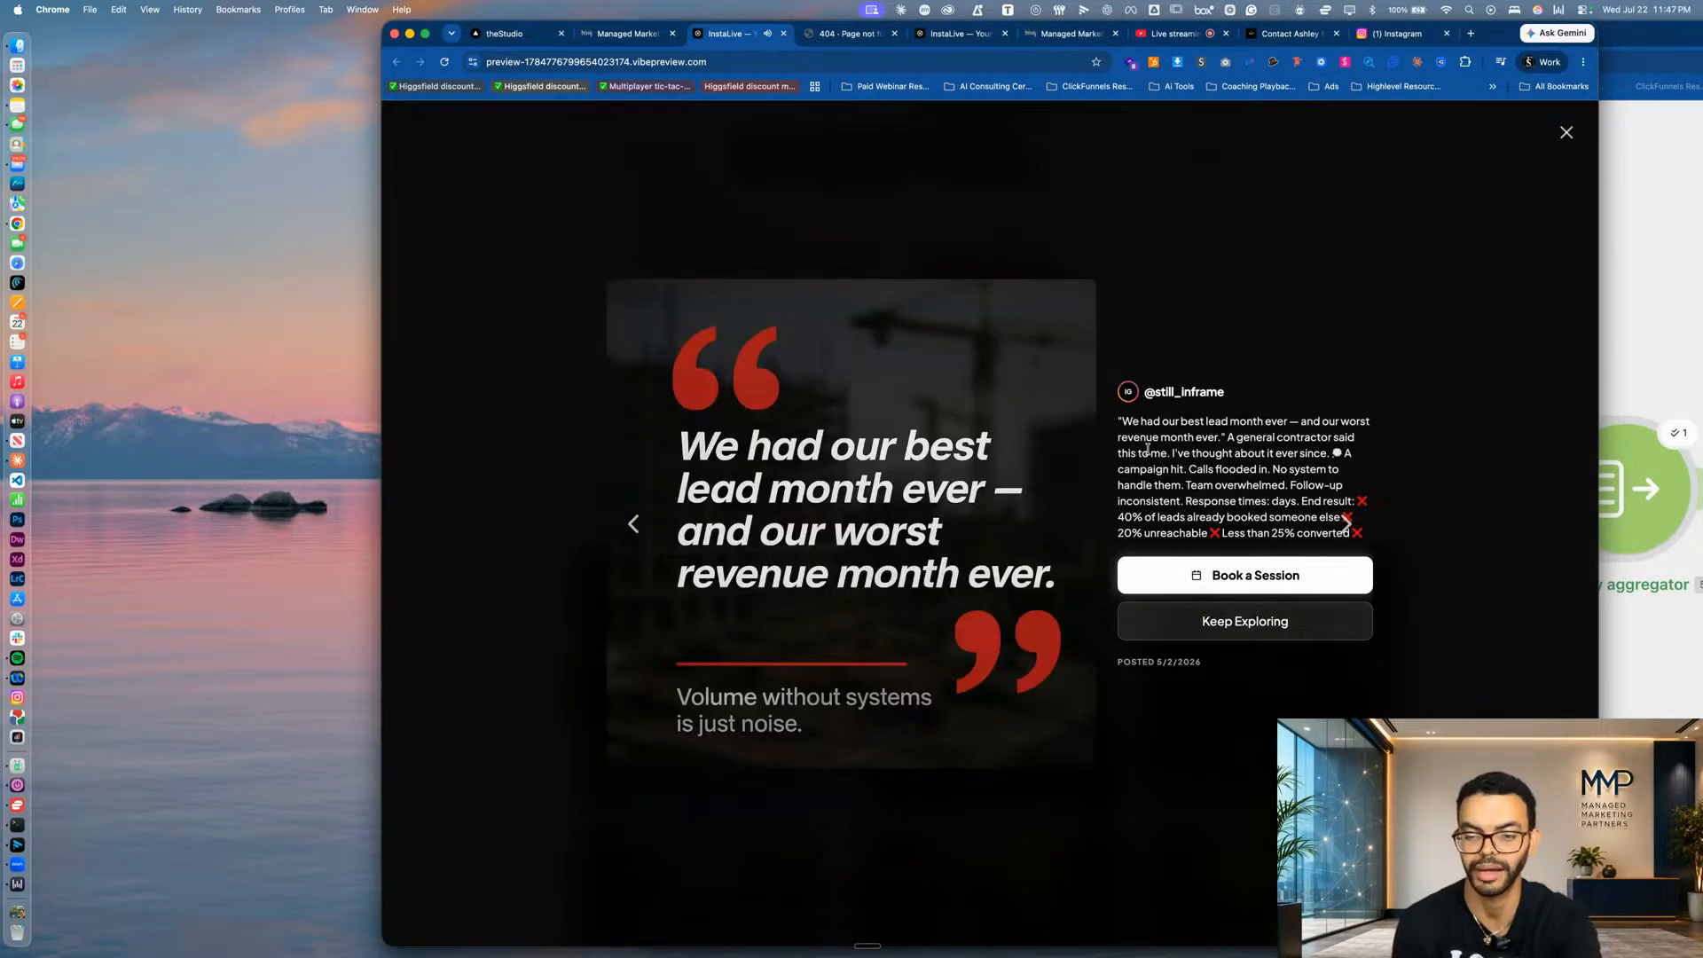
pyautogui.press('Right')
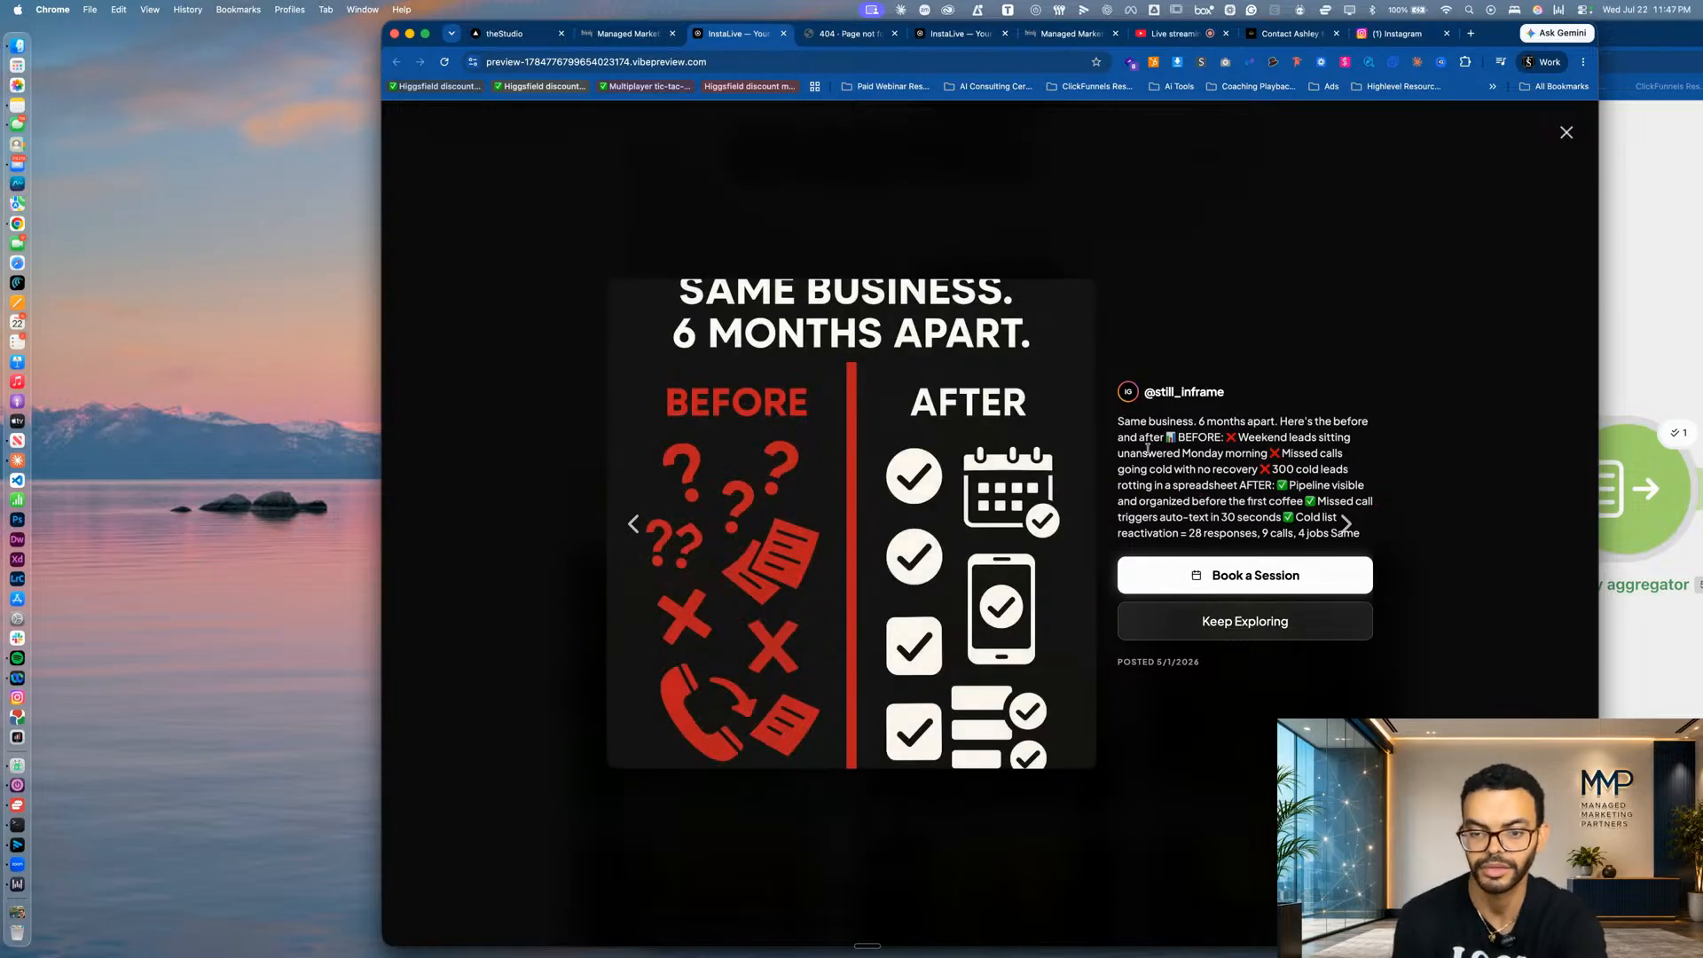
pyautogui.press('Right')
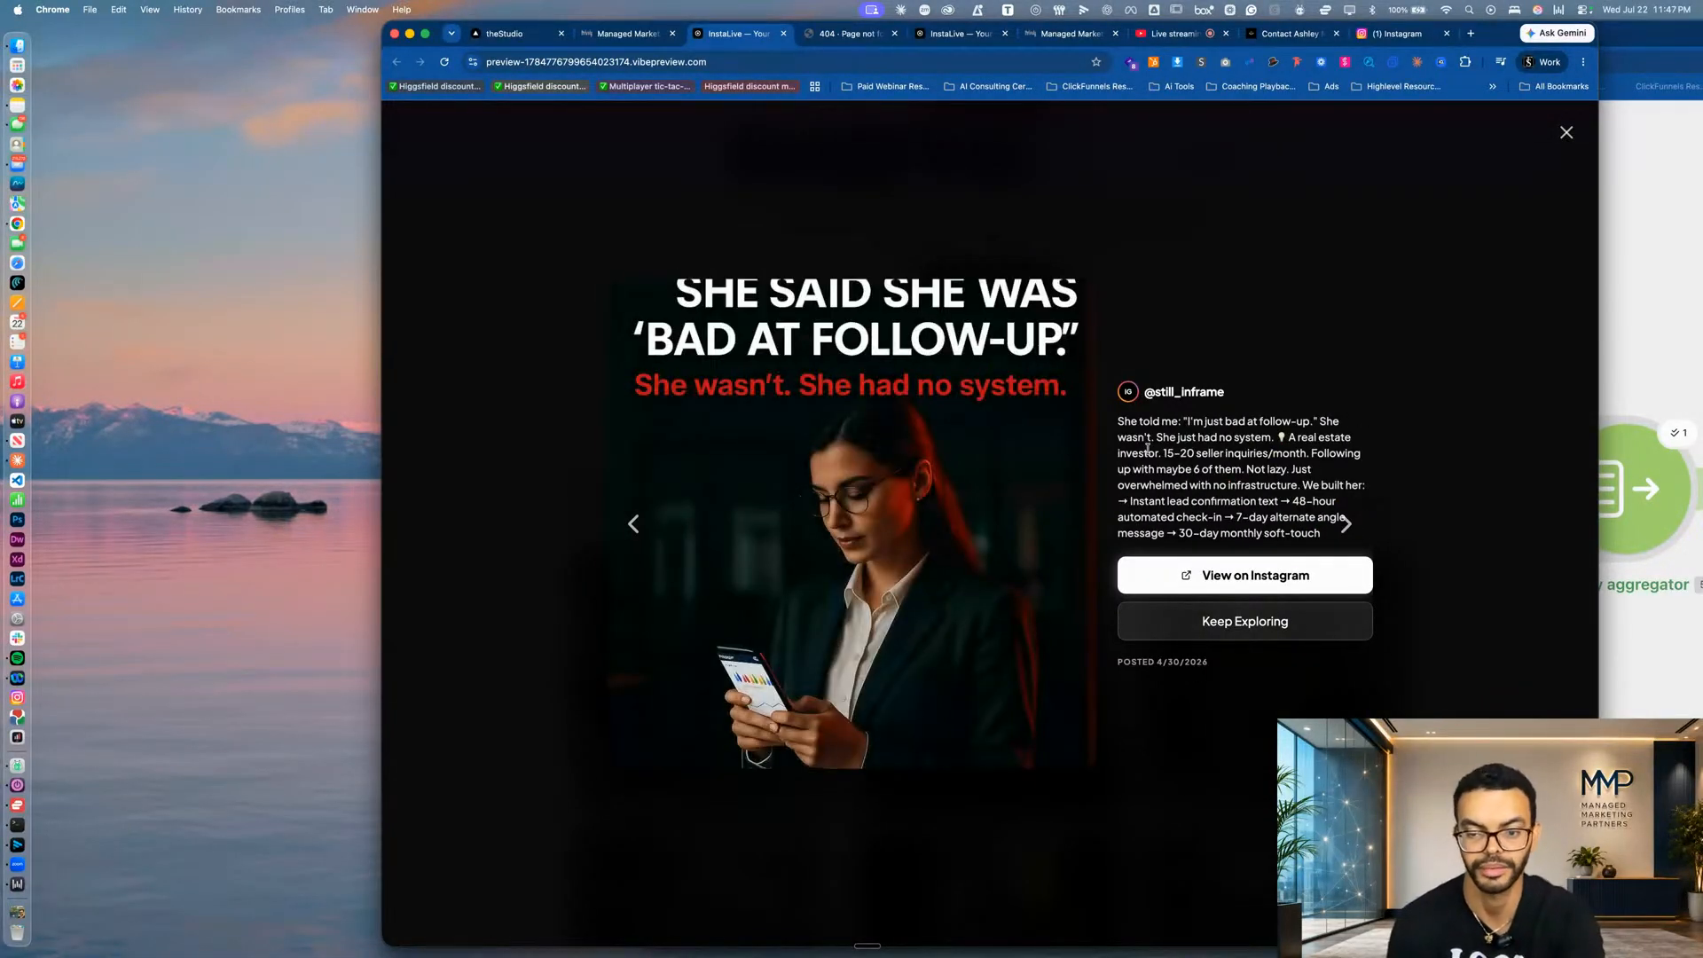
pyautogui.press('Right')
pyautogui.press('Right')
pyautogui.press('Right')
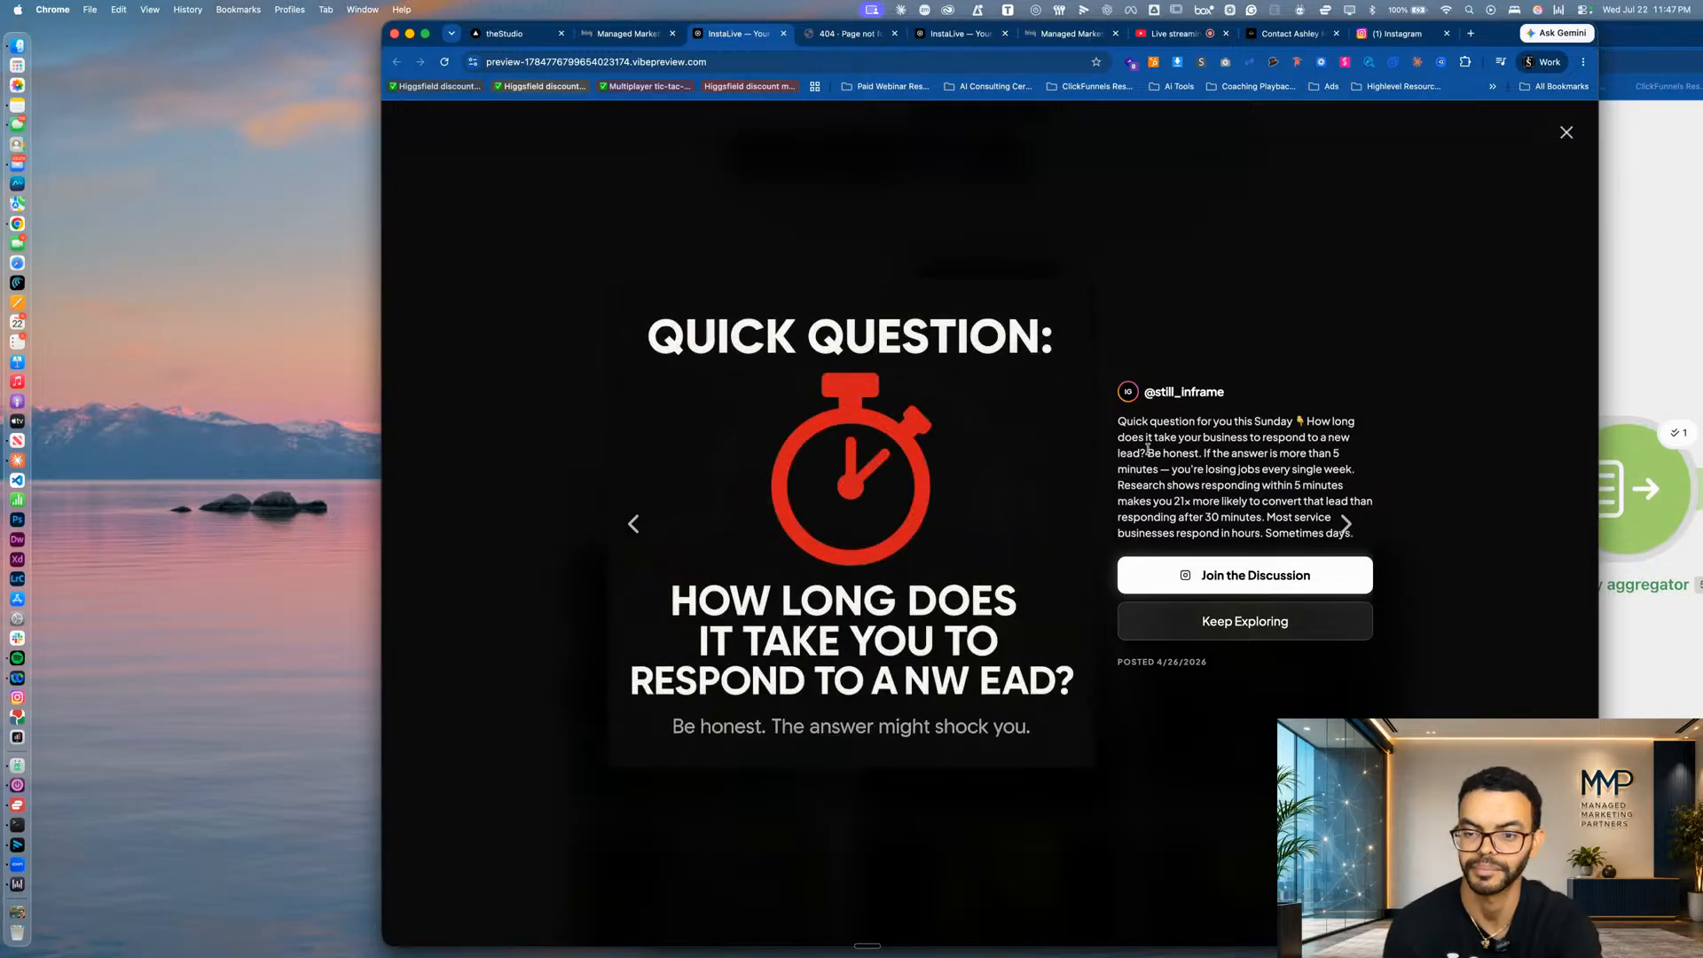
pyautogui.press('Right')
pyautogui.press('Left')
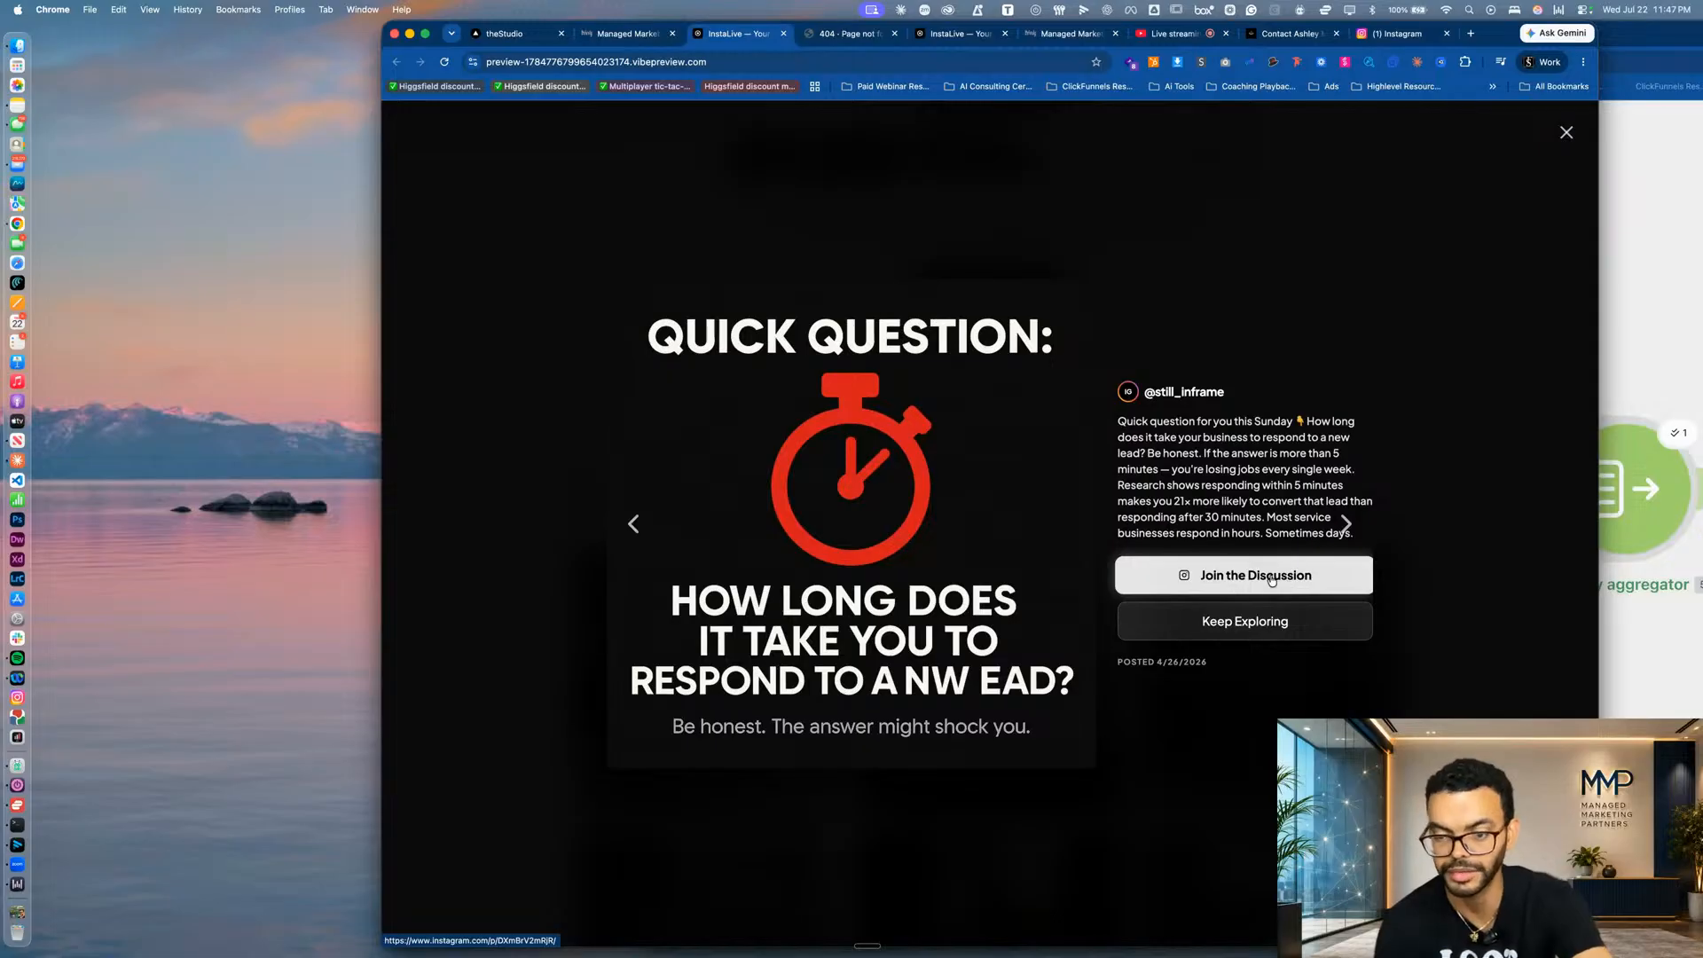
# Go back to the "When a Nonprofit Gets a Real System" post, open its Join the Discussion link on Instagram, and close that tab.
pyautogui.press('Left')
pyautogui.press('Left')
pyautogui.press('Left')
pyautogui.press('Left')
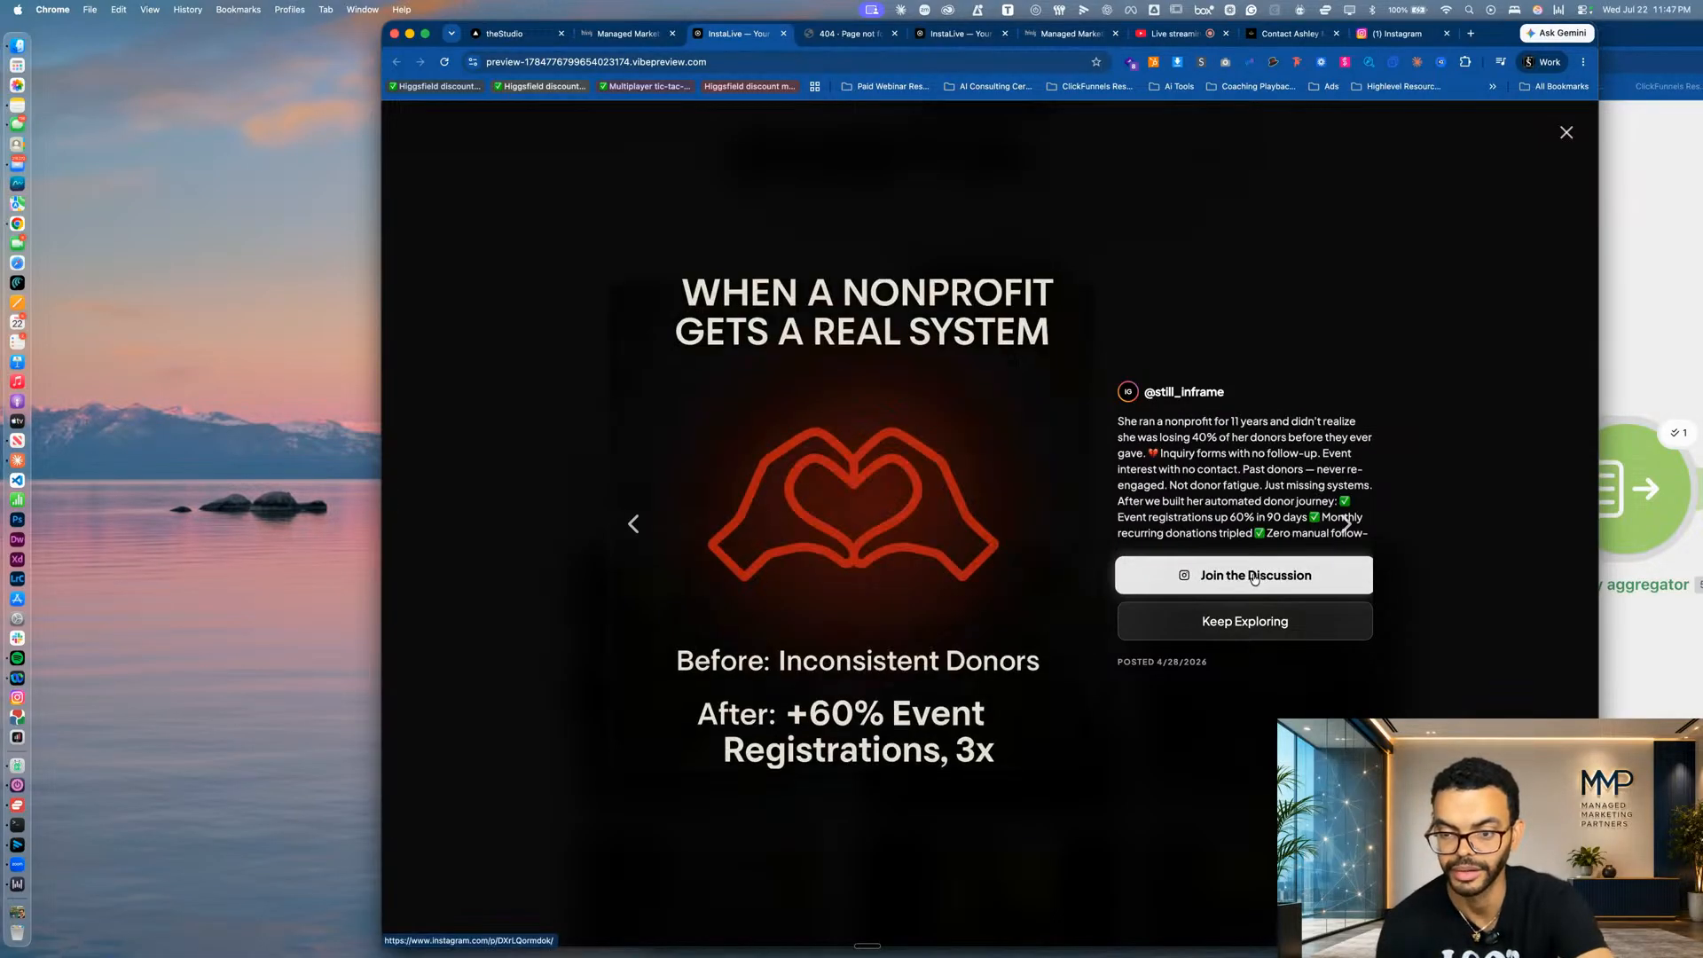
pyautogui.press('Left')
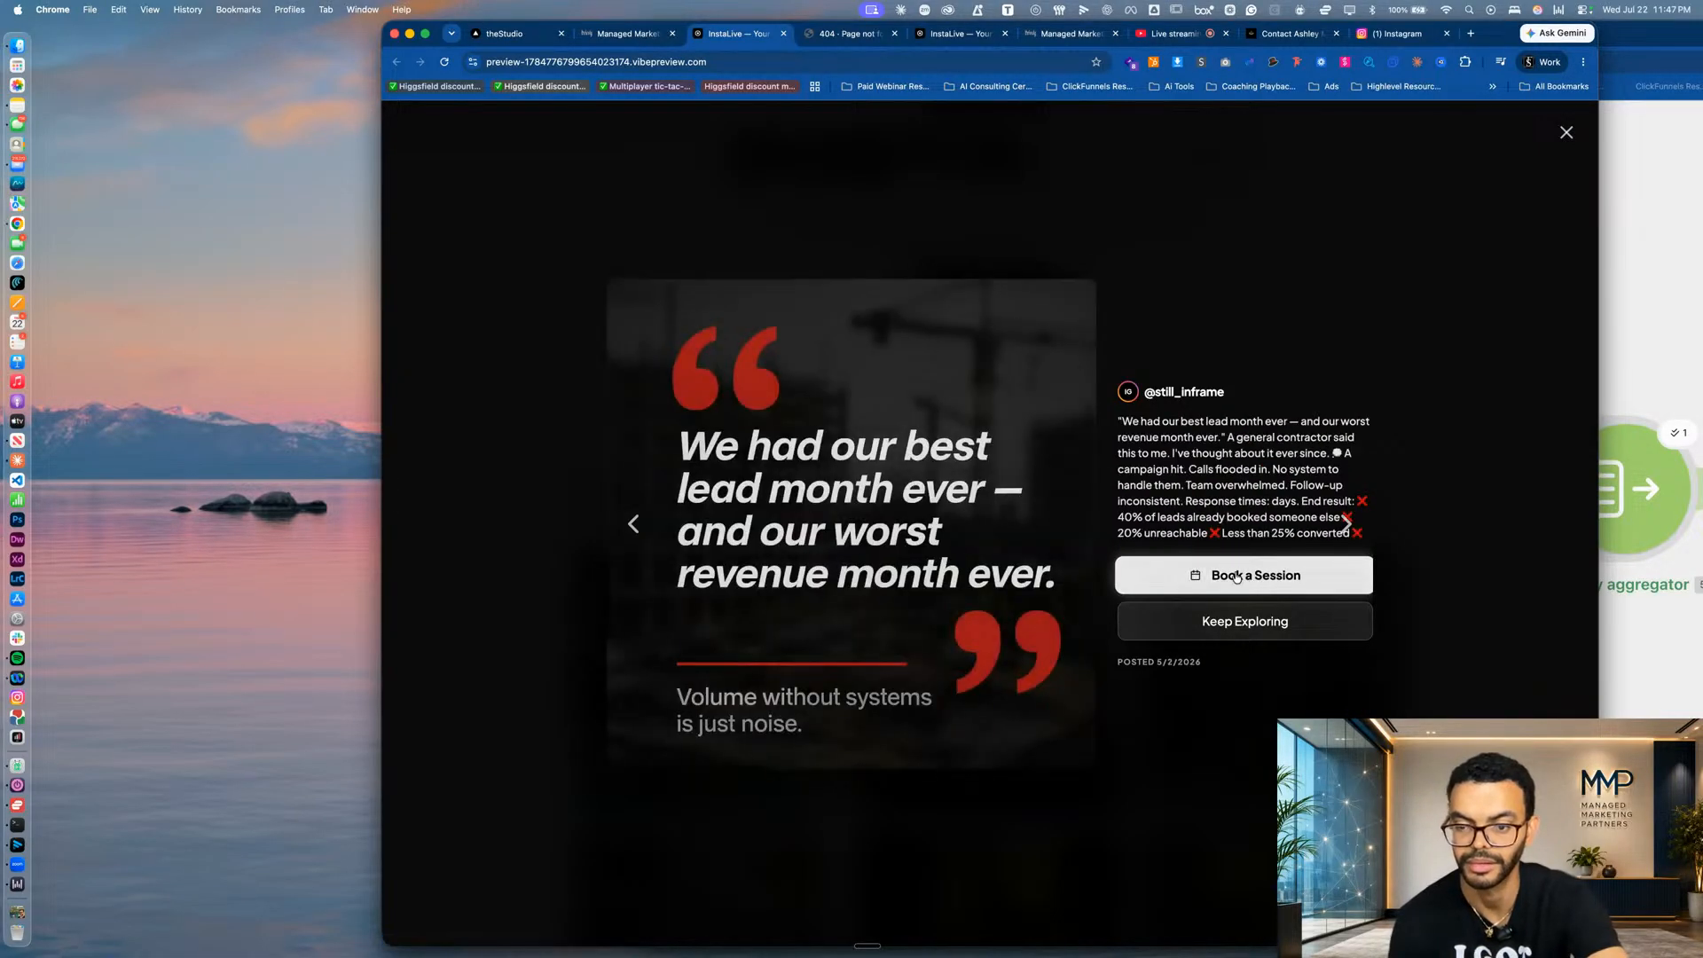
pyautogui.press('Left')
pyautogui.press('Left')
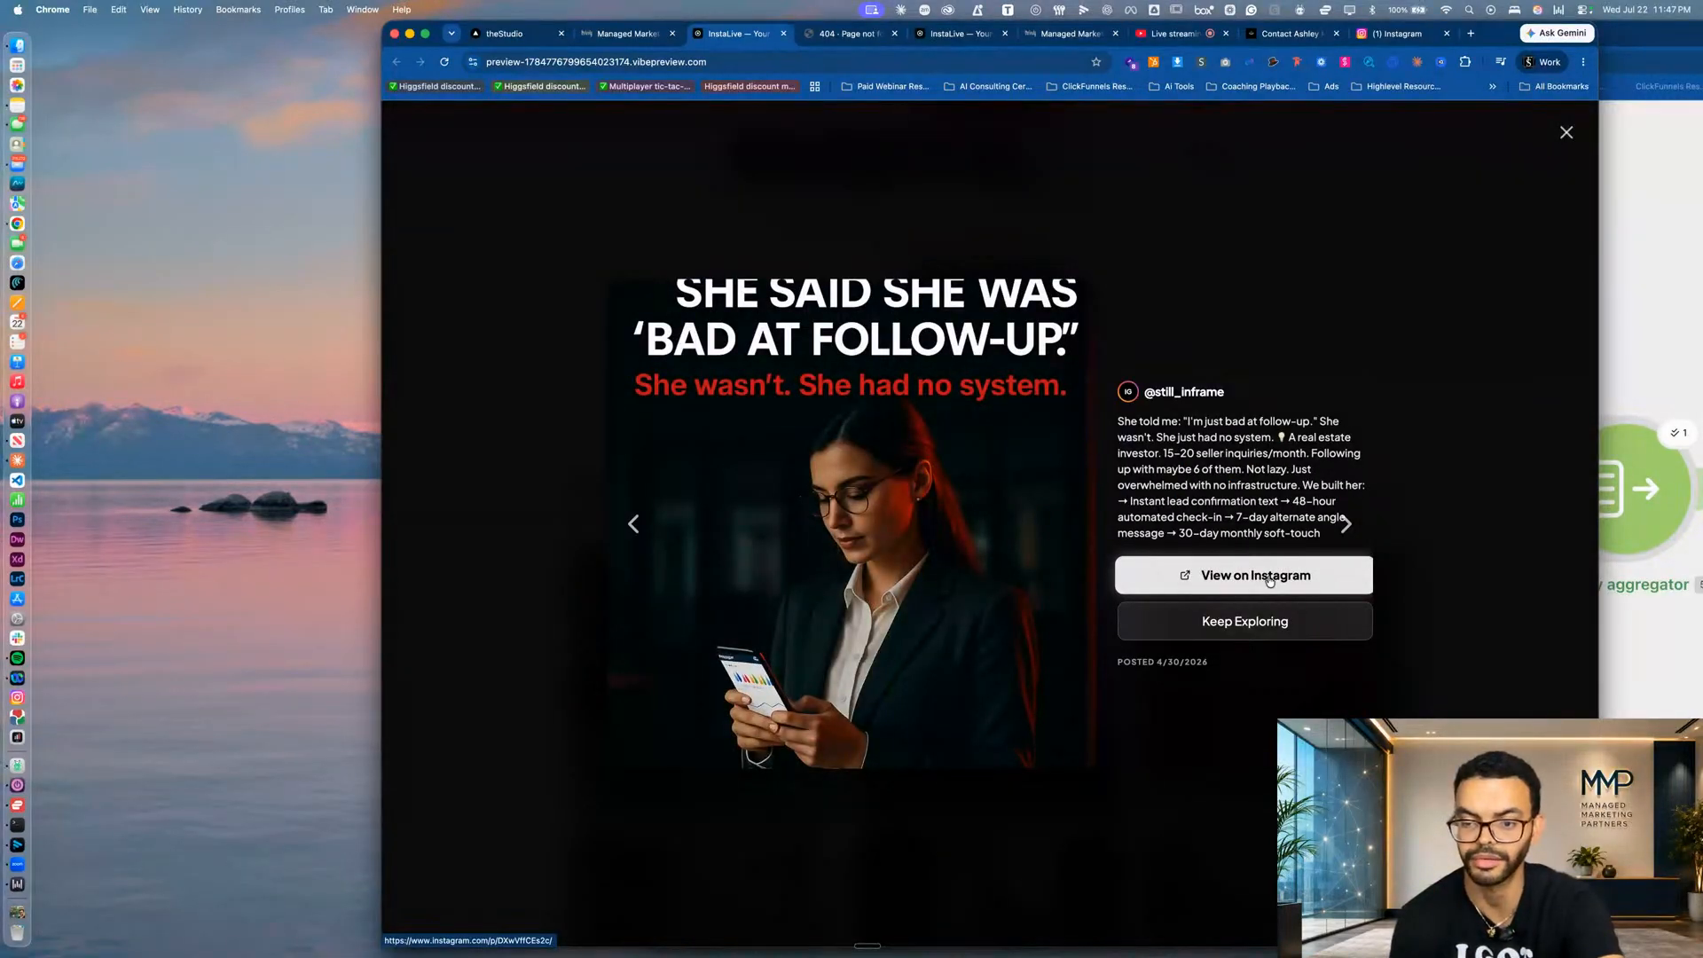
pyautogui.press('Right')
pyautogui.click(1270, 584)
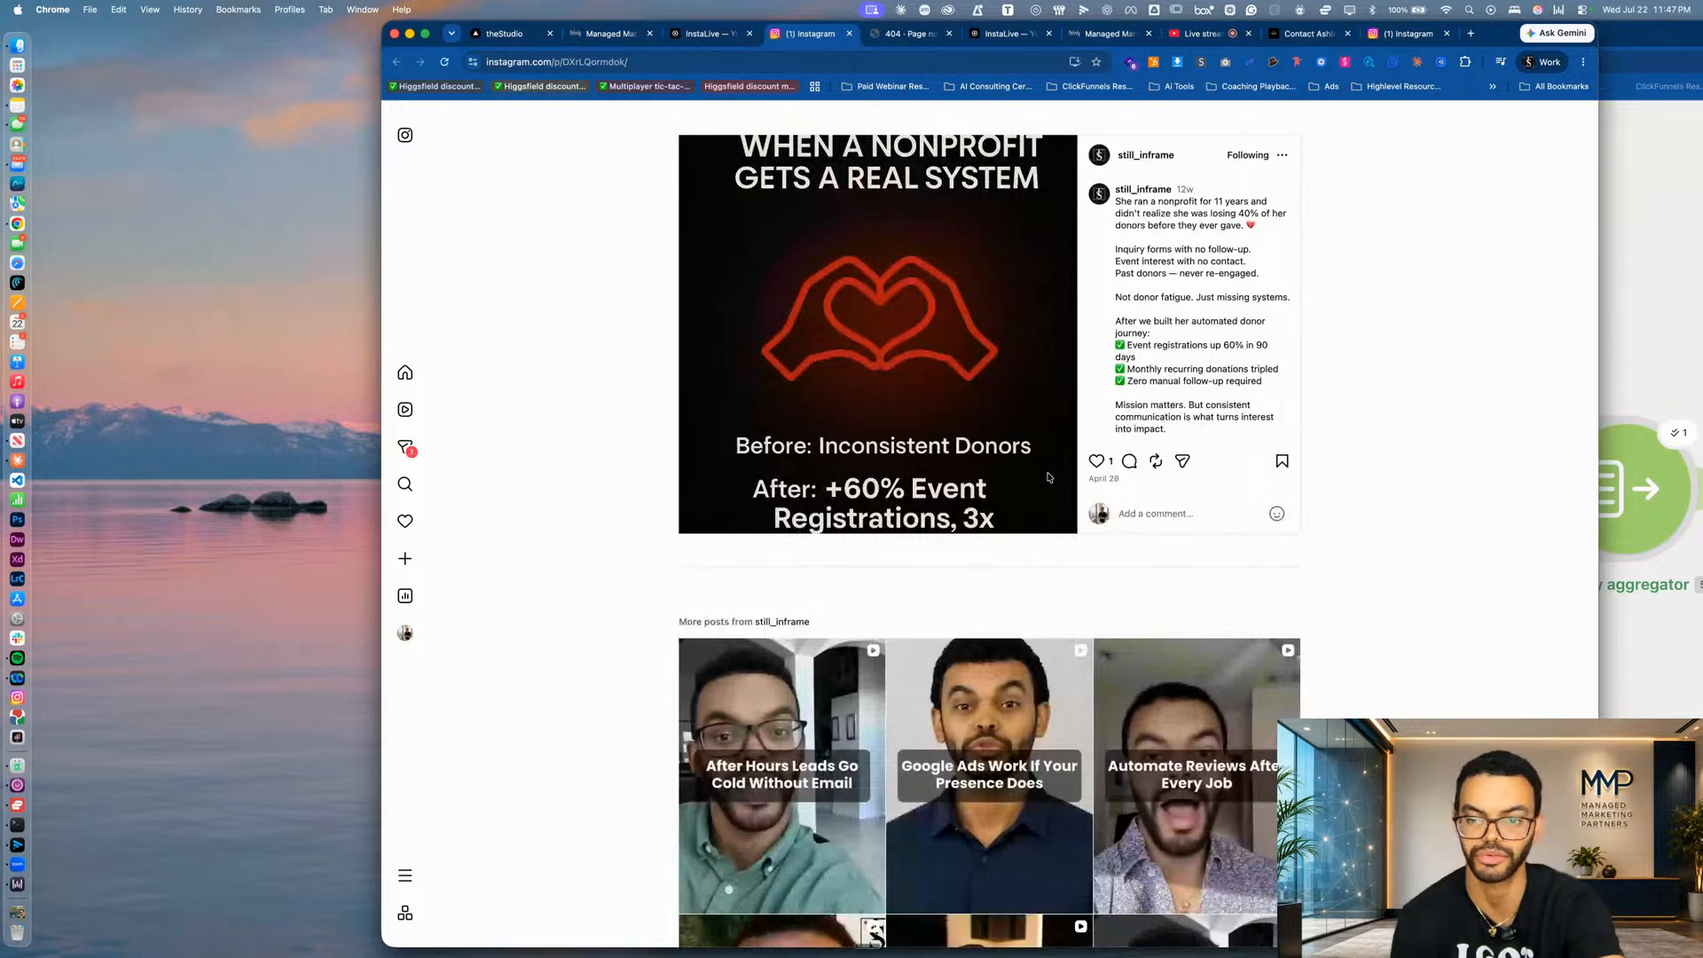
pyautogui.click(849, 34)
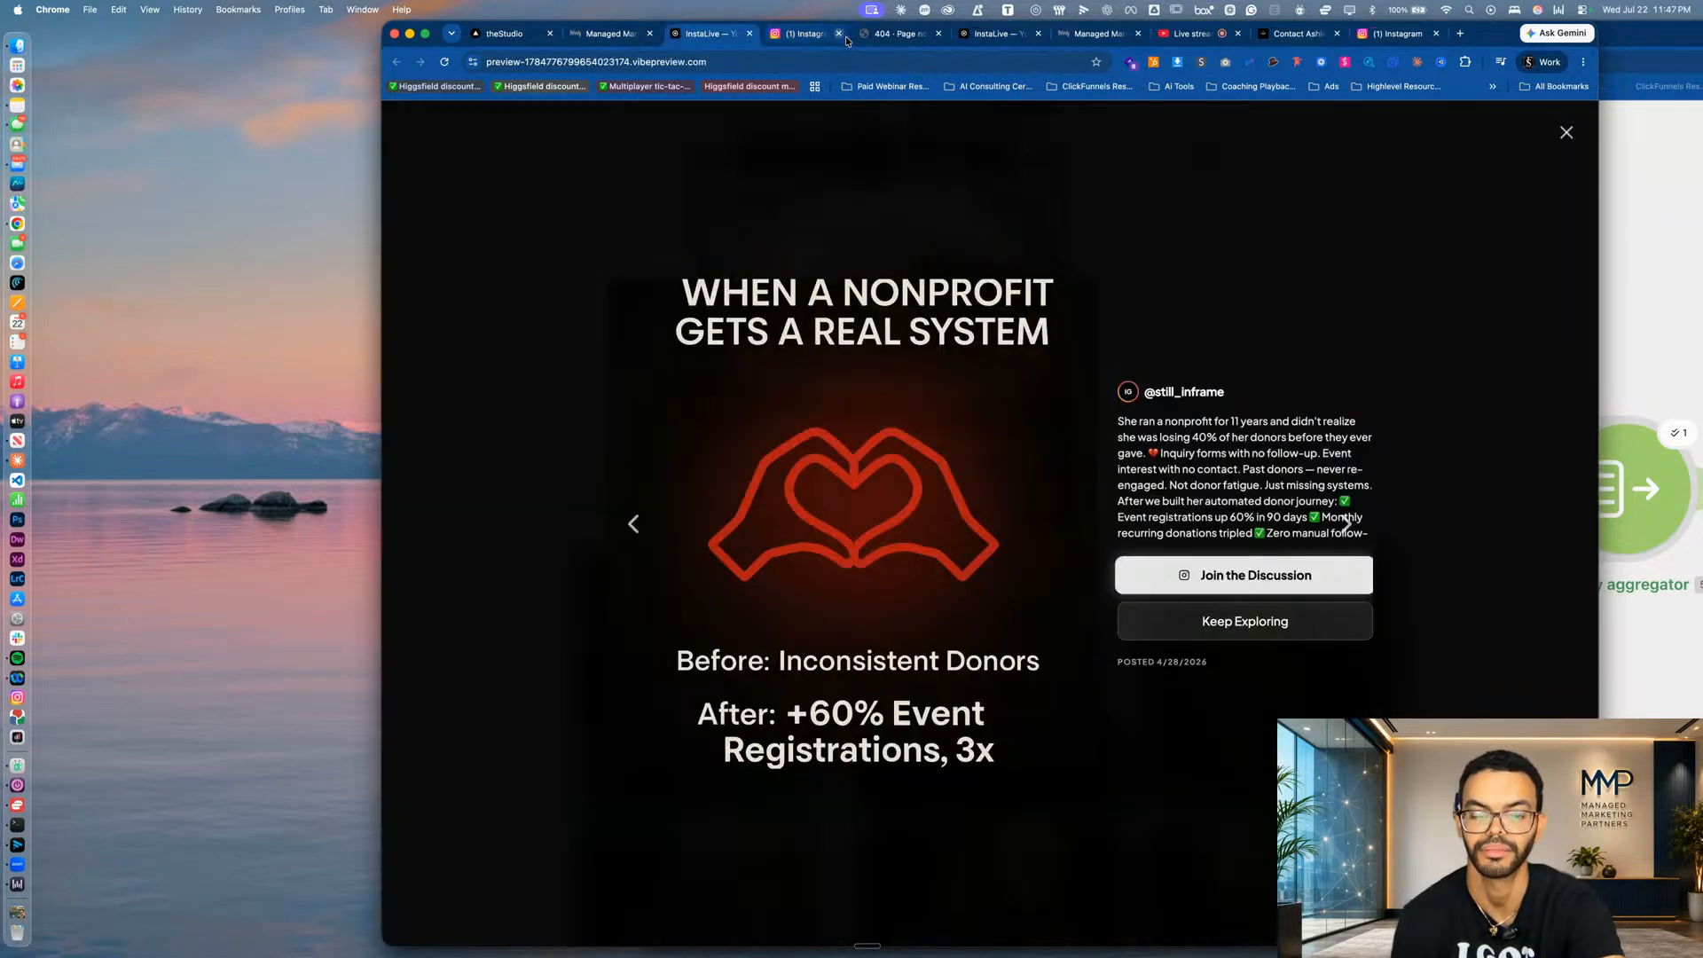
# Check the call-to-action buttons on the following posts, close the post viewer, and look over the Latest Updates grid and page header.
pyautogui.press('Right')
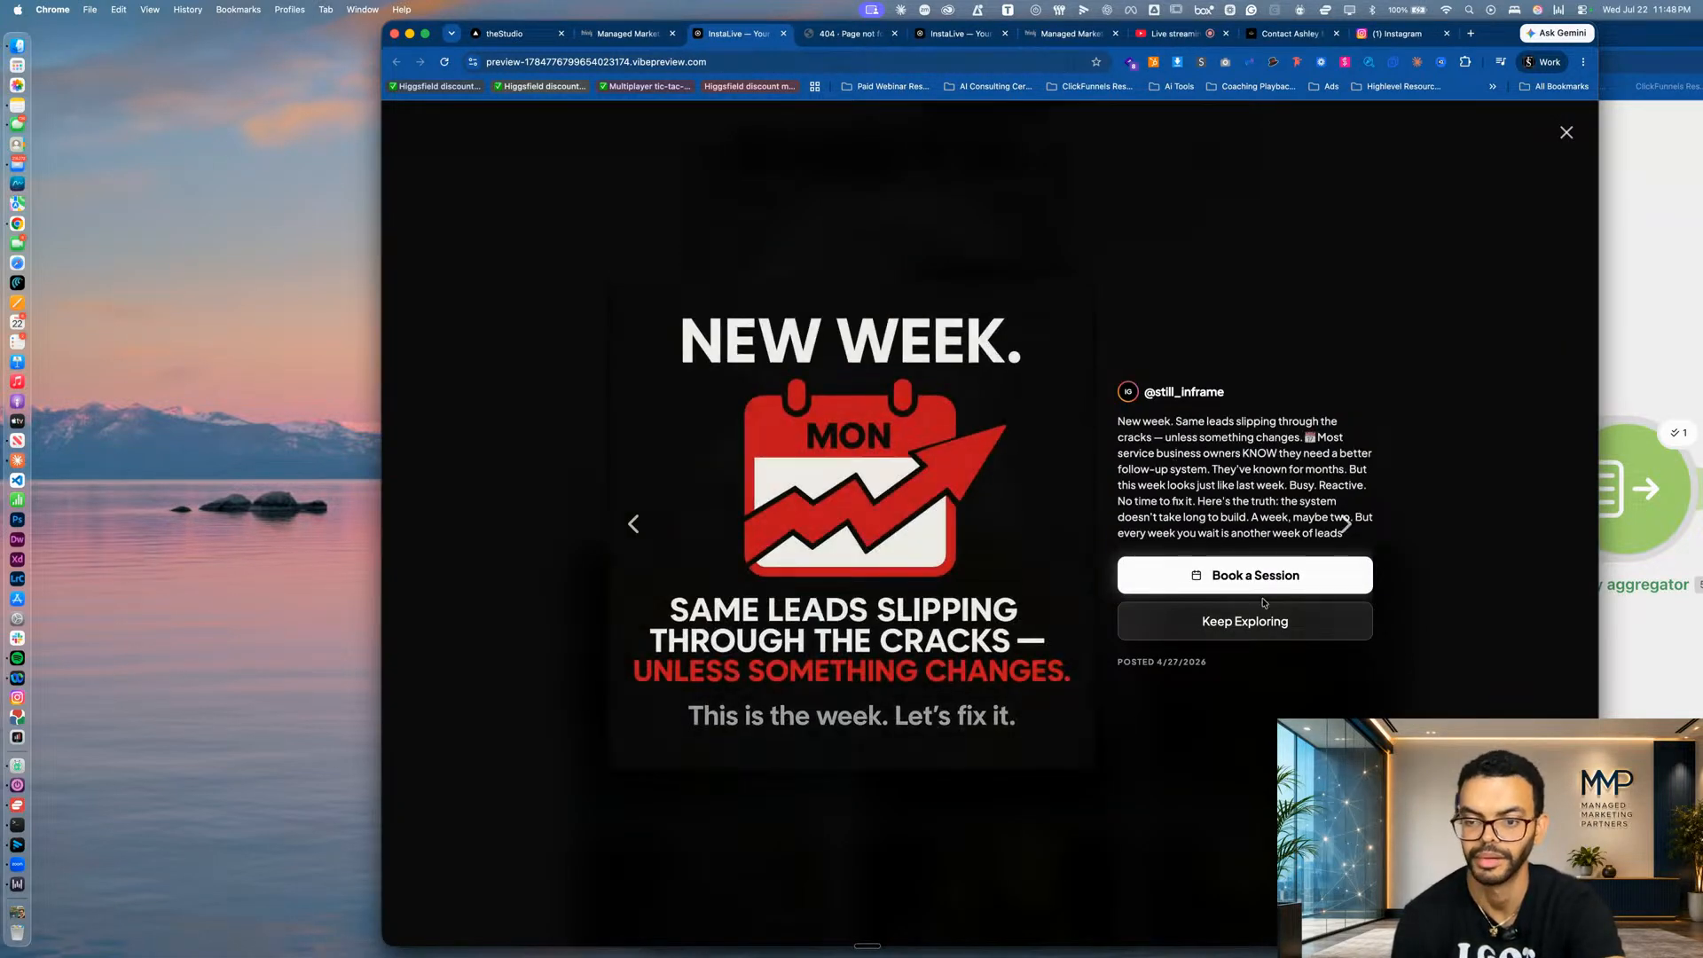
pyautogui.press('Right')
pyautogui.press('Right')
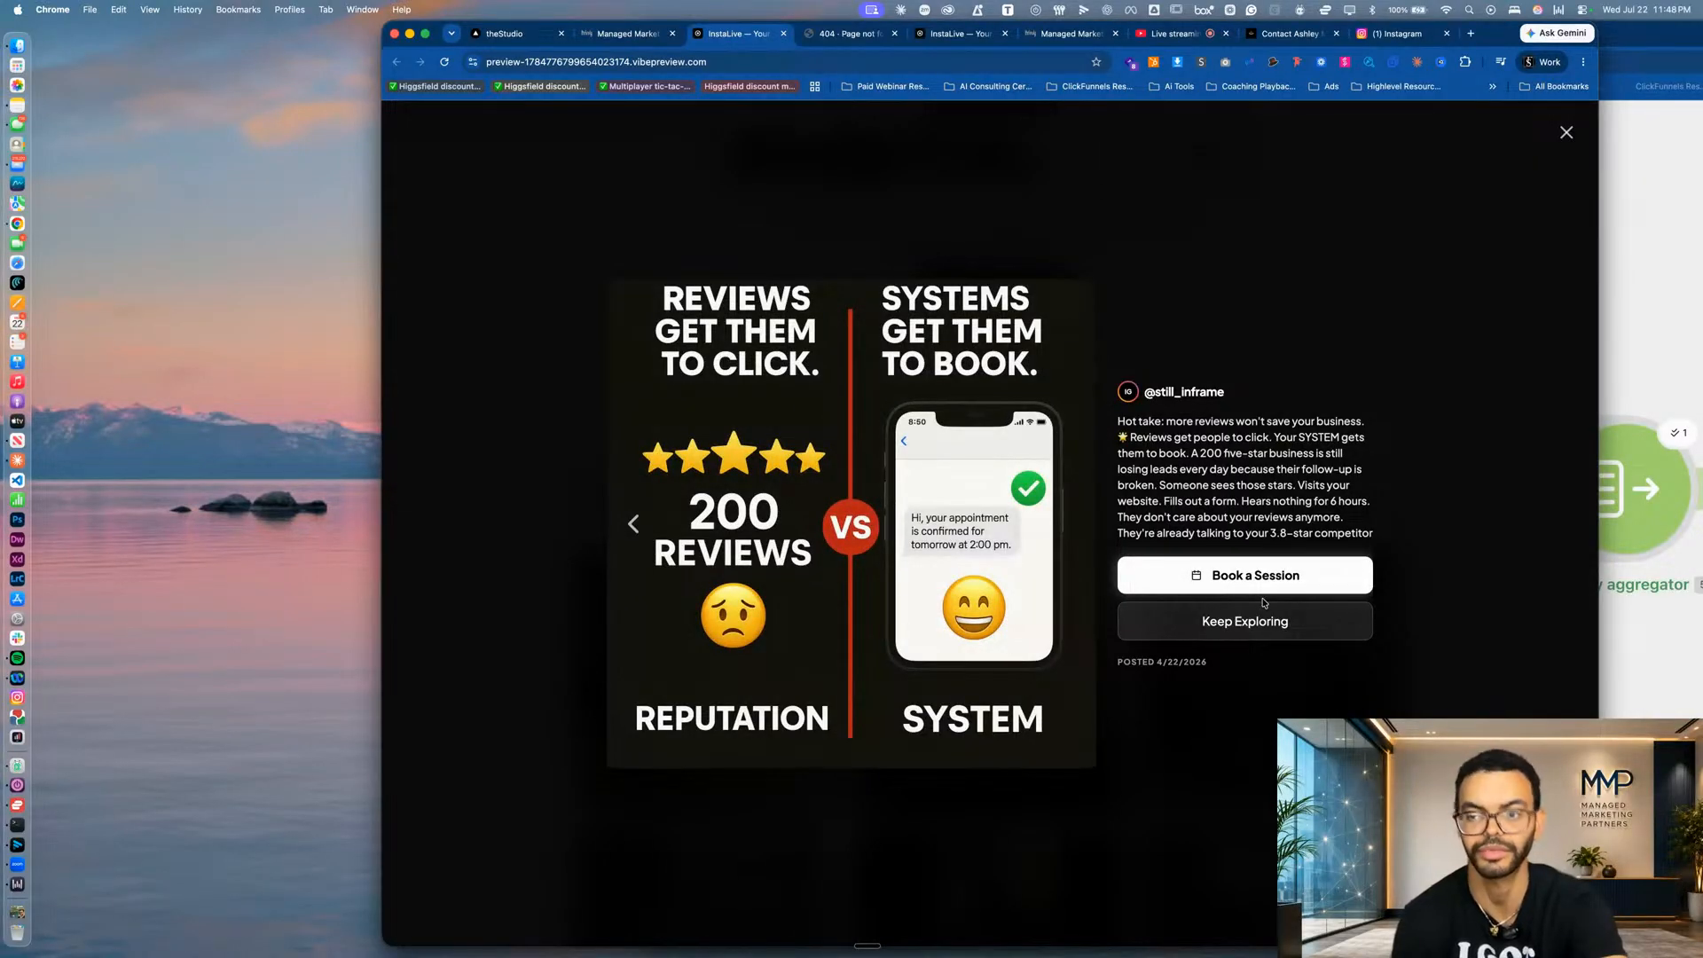
pyautogui.click(1566, 132)
pyautogui.scroll(-10, 1467, 544)
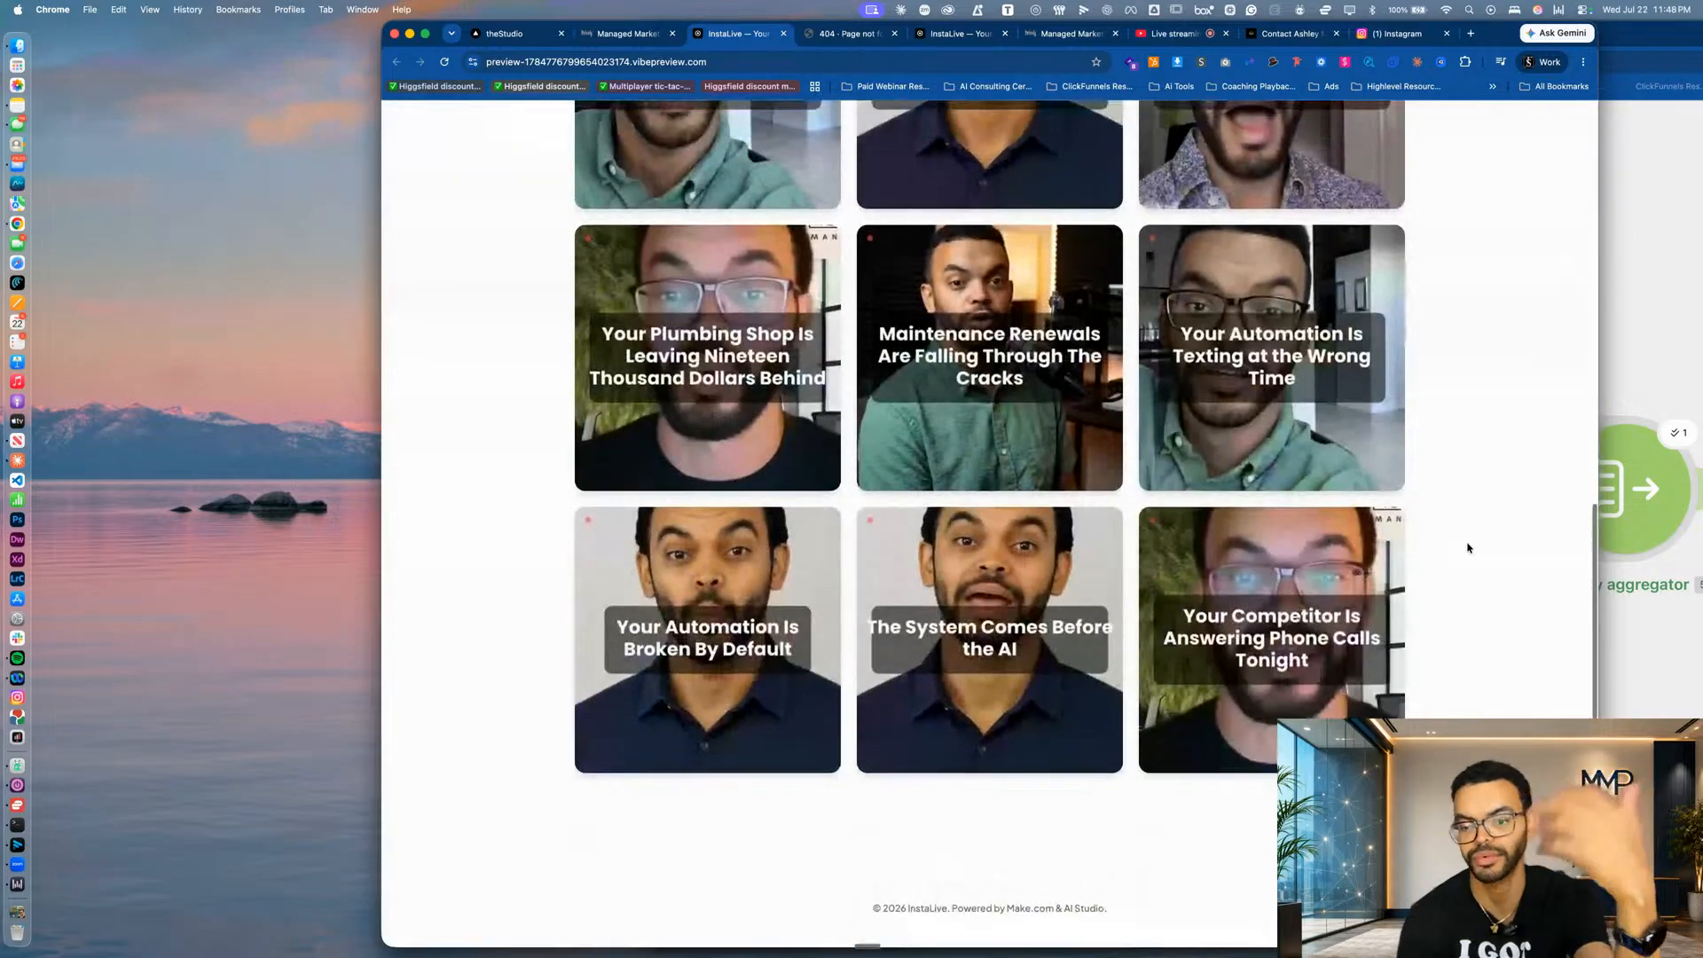
pyautogui.scroll(3, 1467, 547)
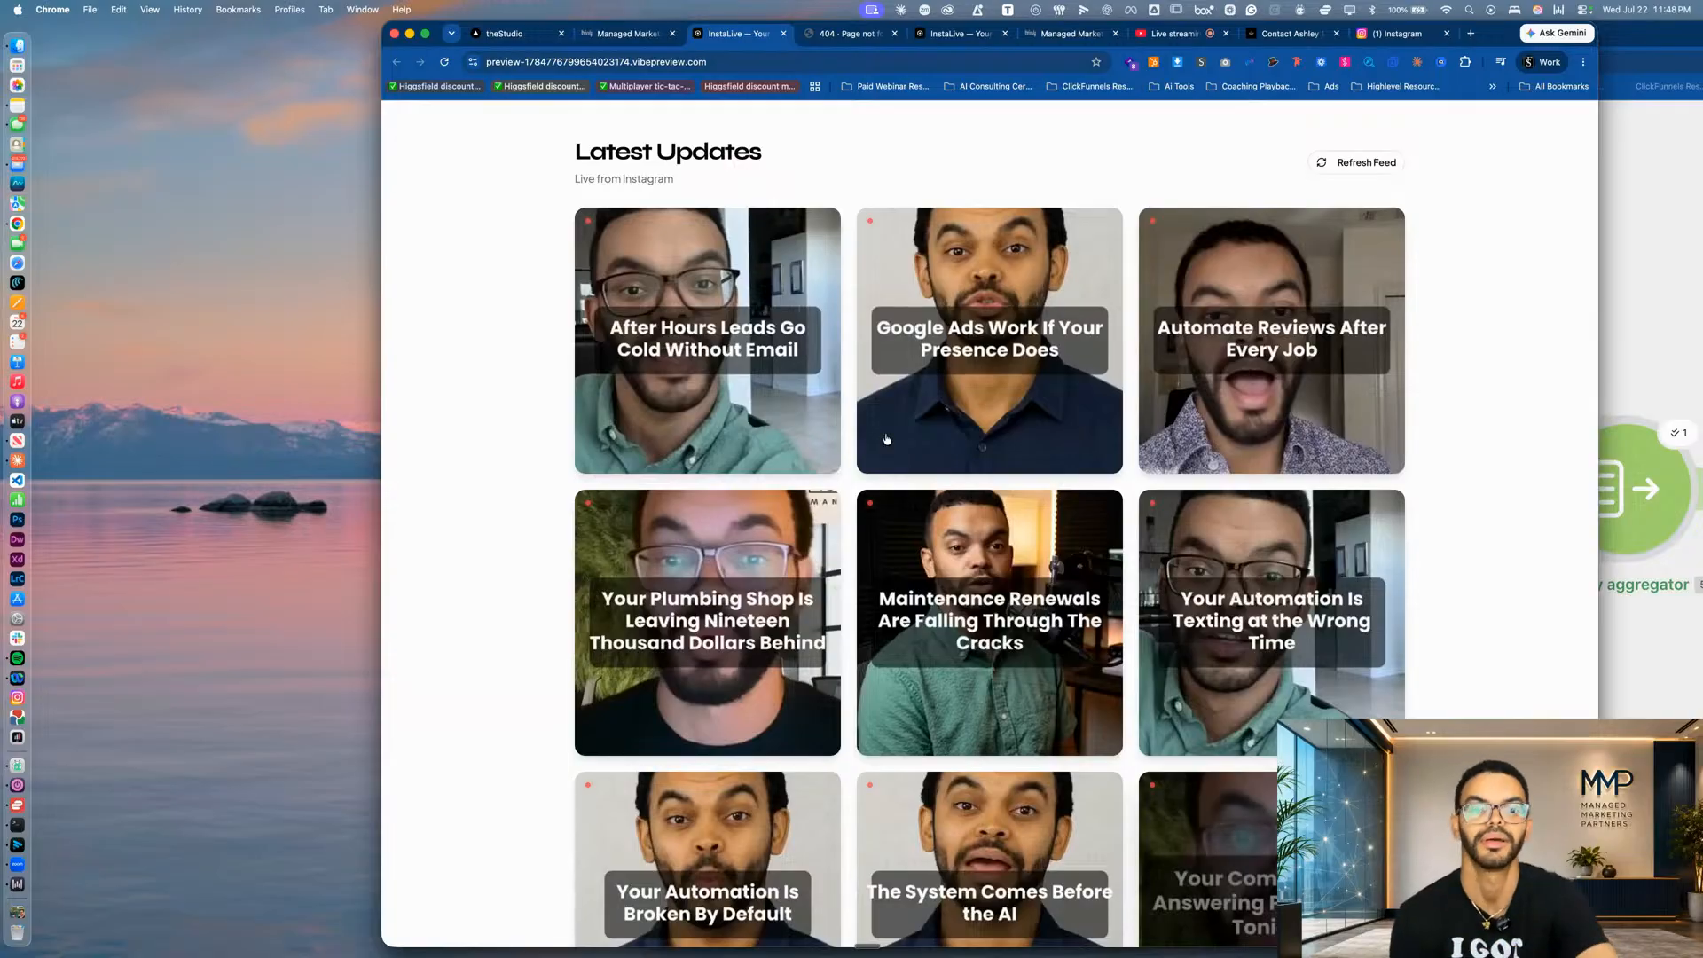
pyautogui.moveTo(964, 545)
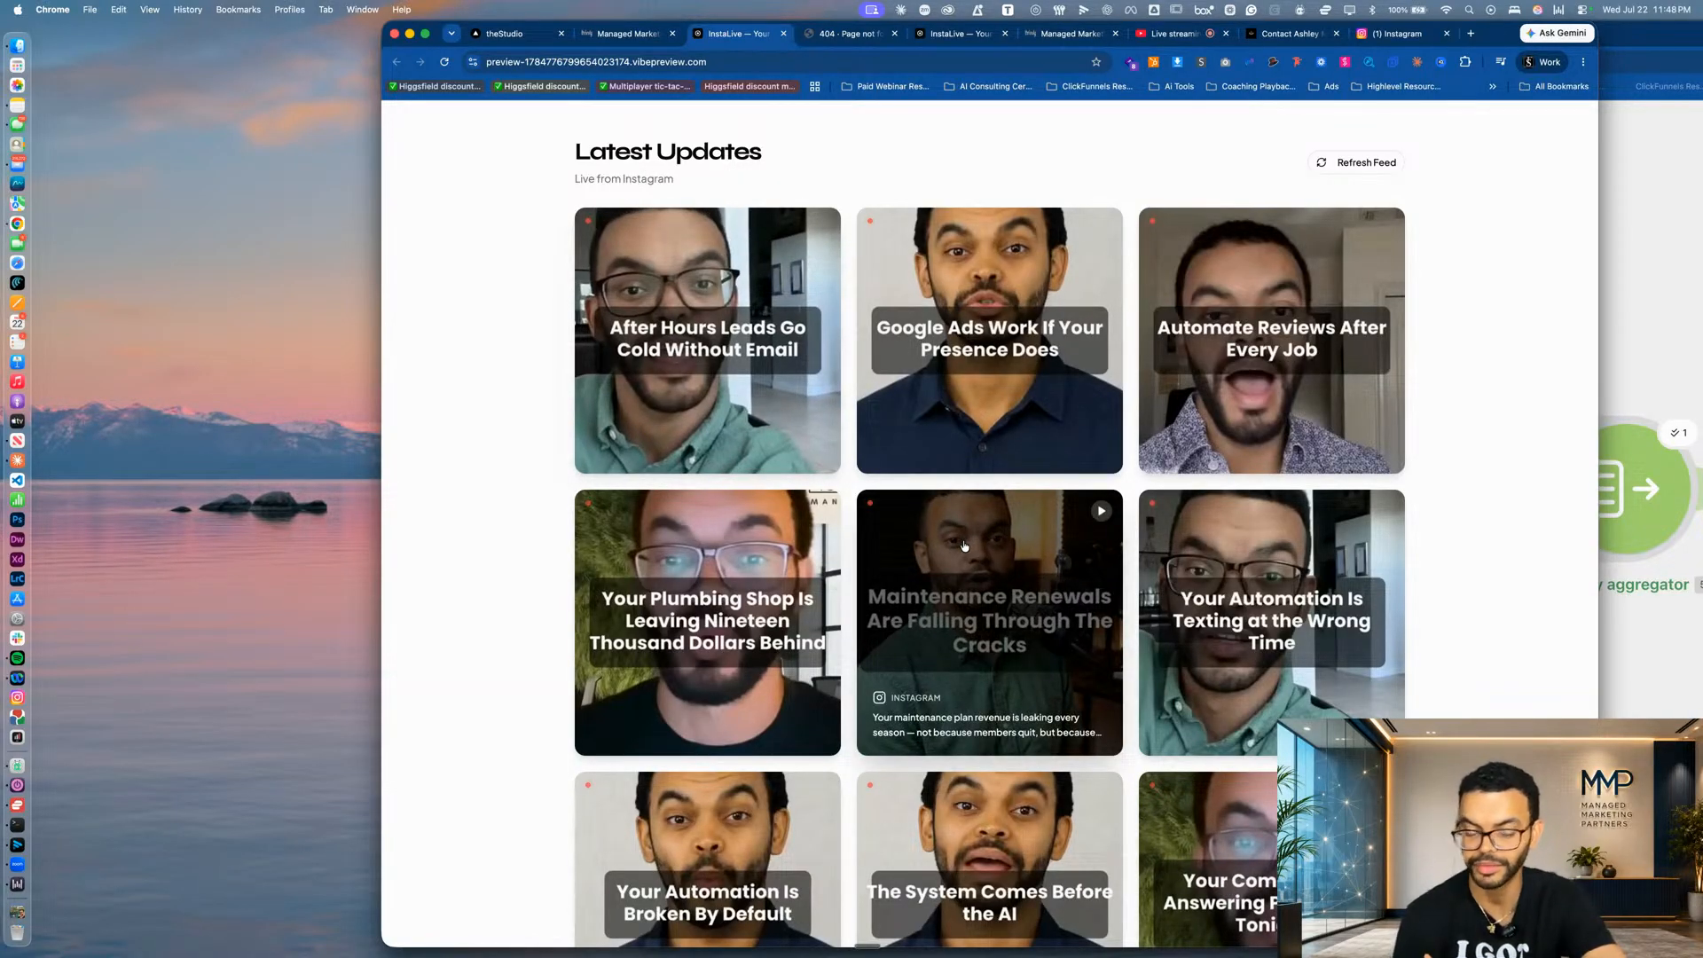
pyautogui.scroll(5, 964, 546)
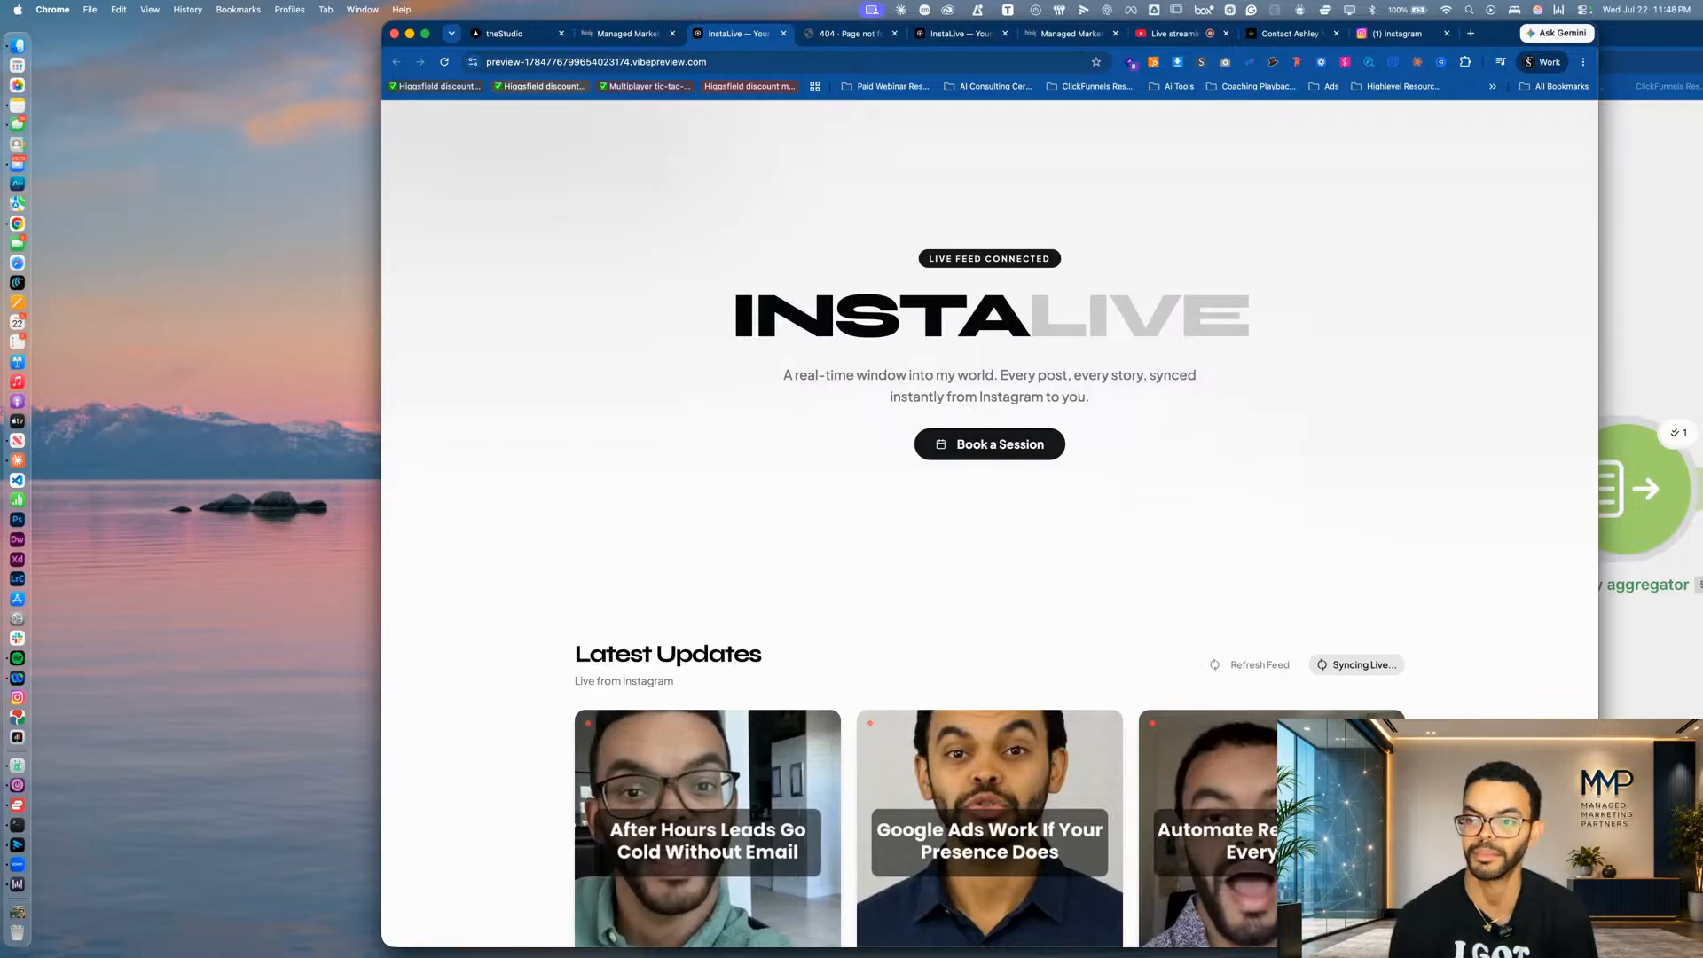
# Look at the Integration Webhooks scenario in Make, return to the preview window, and switch to the YouTube Studio live stream to check its chat.
pyautogui.click(1643, 234)
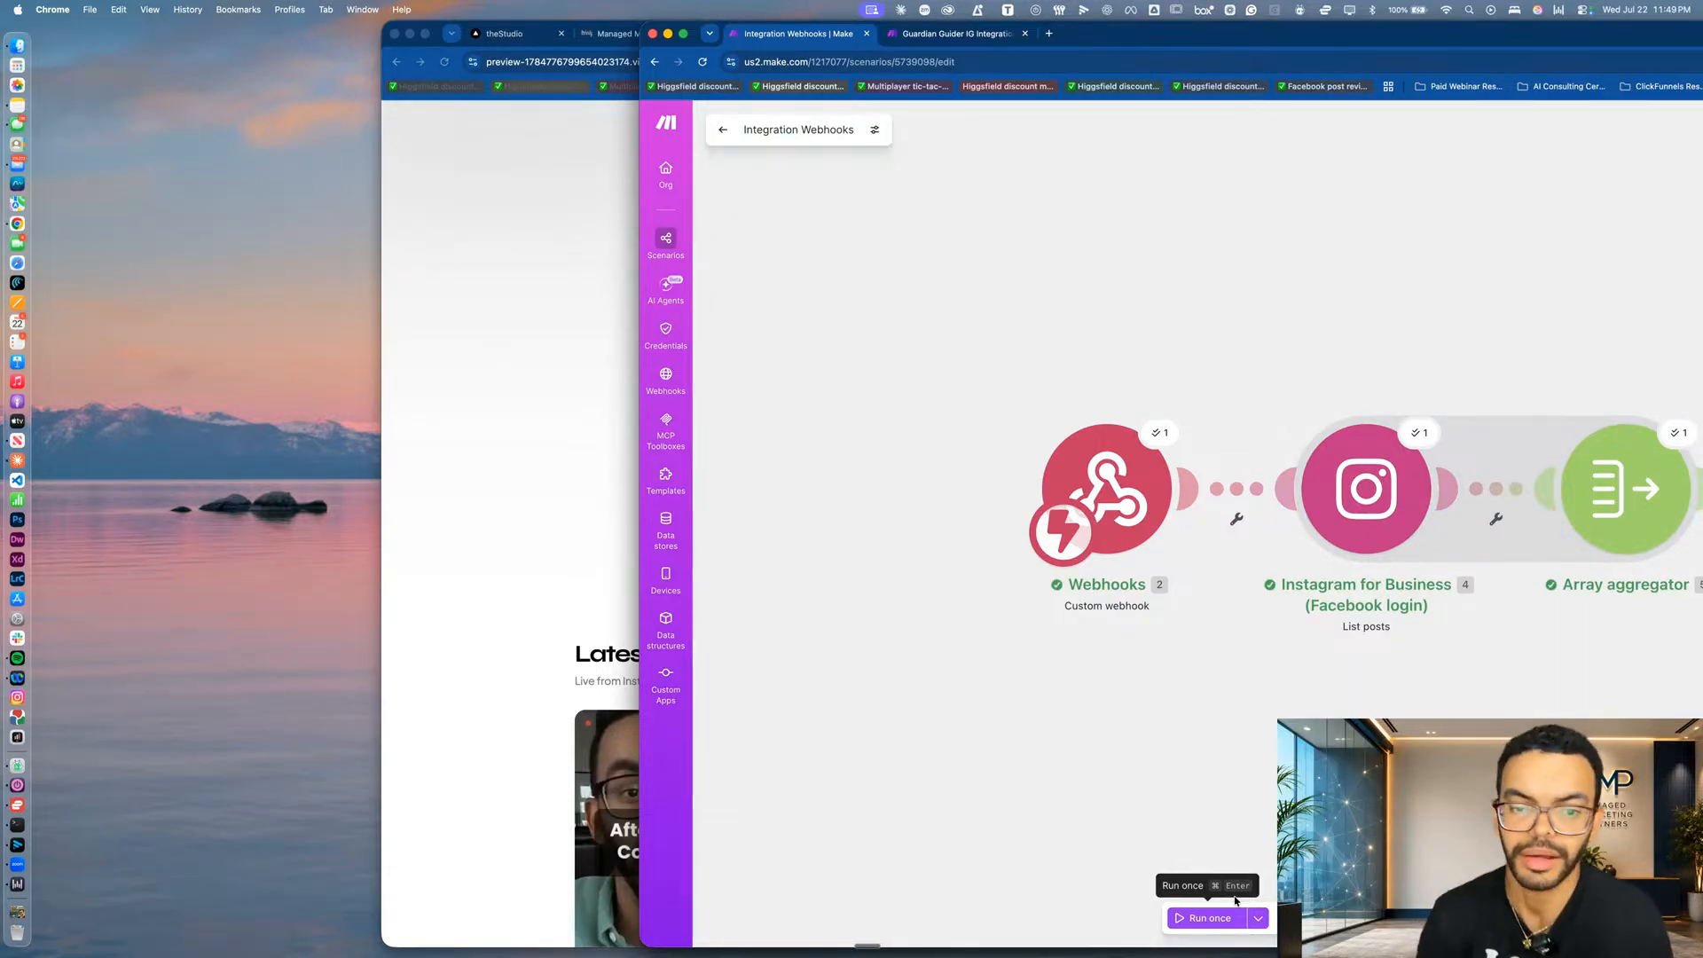
pyautogui.click(535, 204)
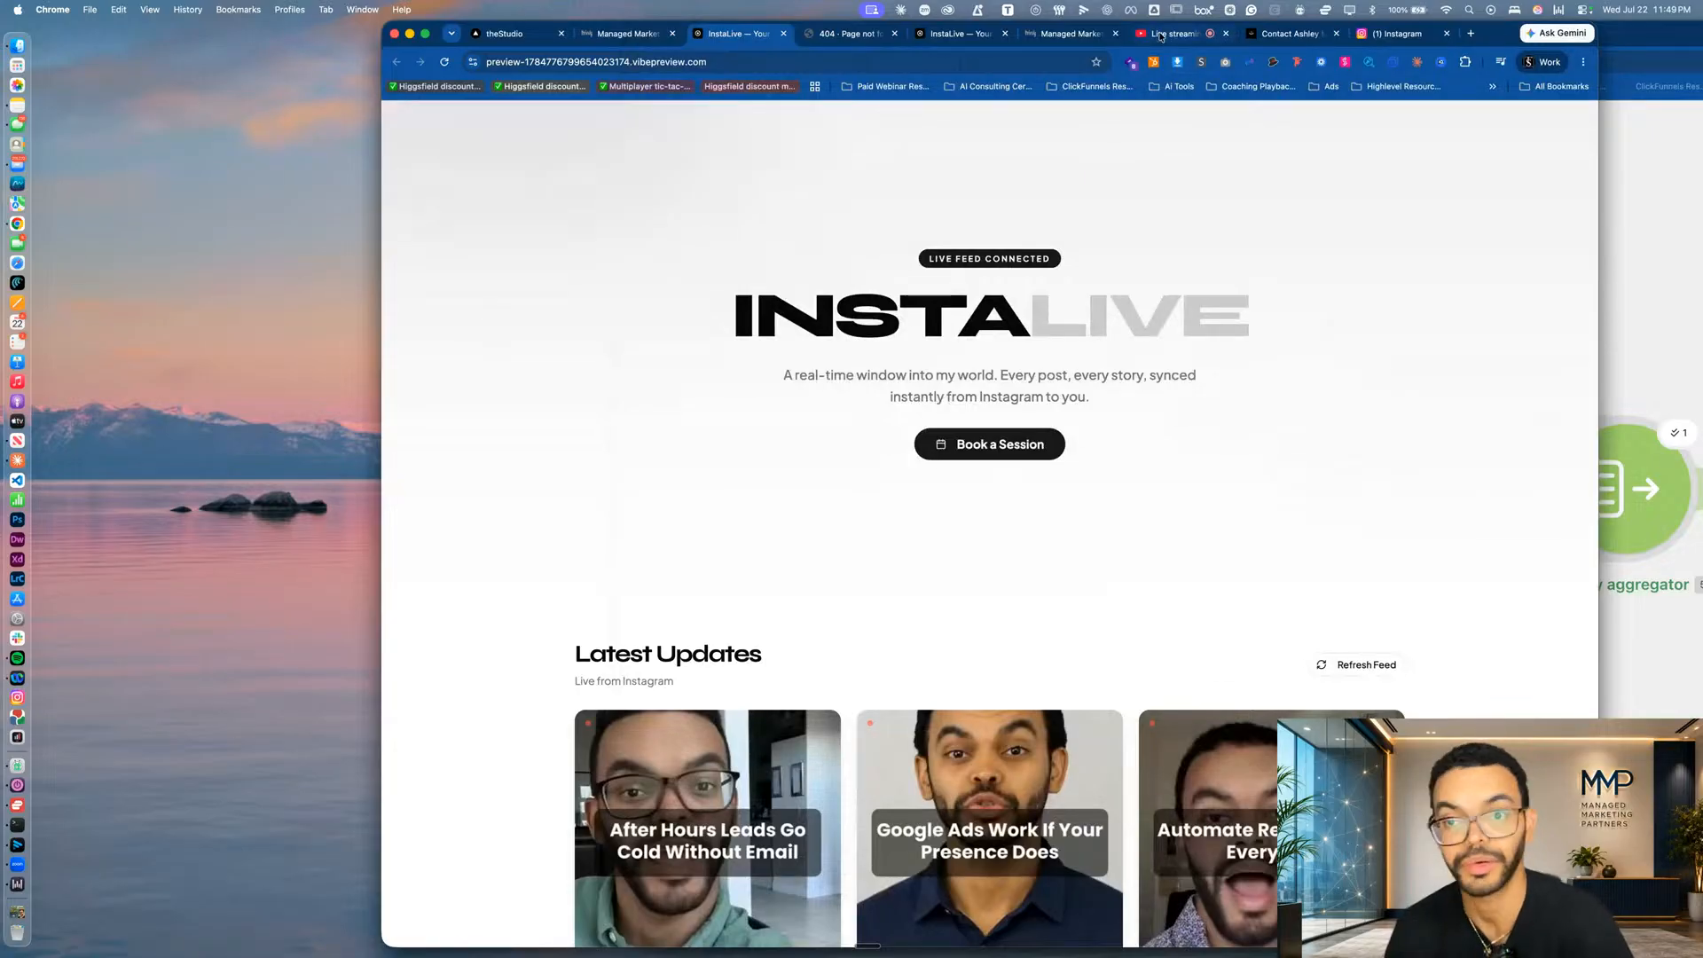
pyautogui.click(1173, 40)
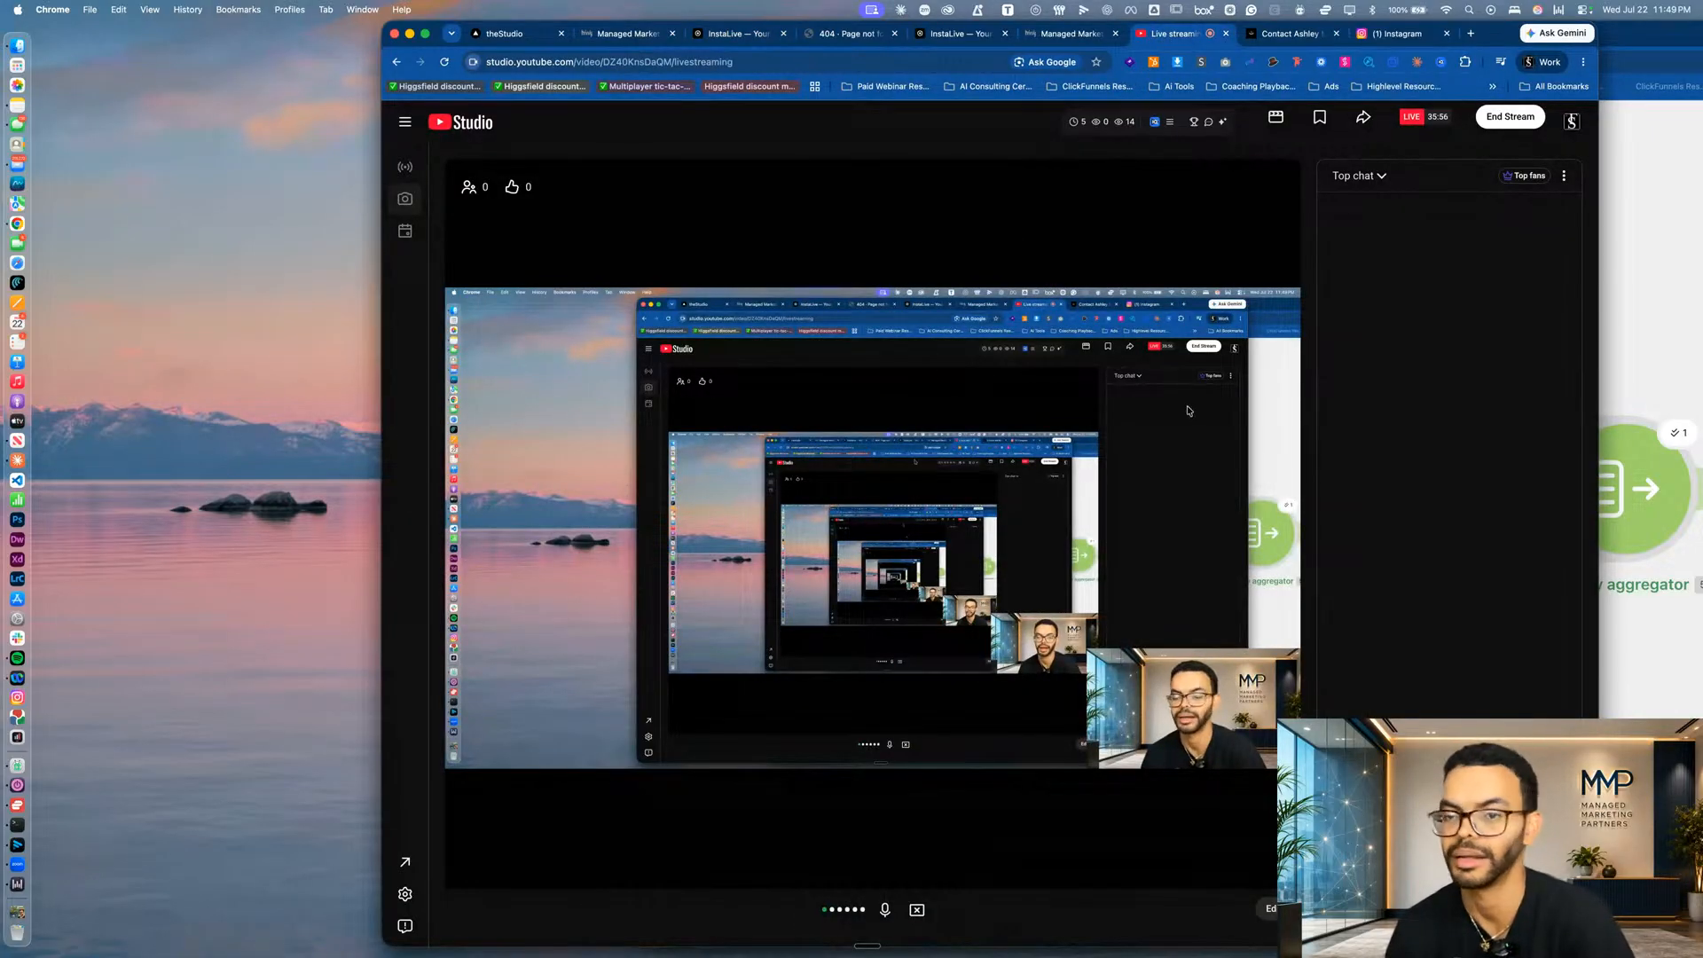